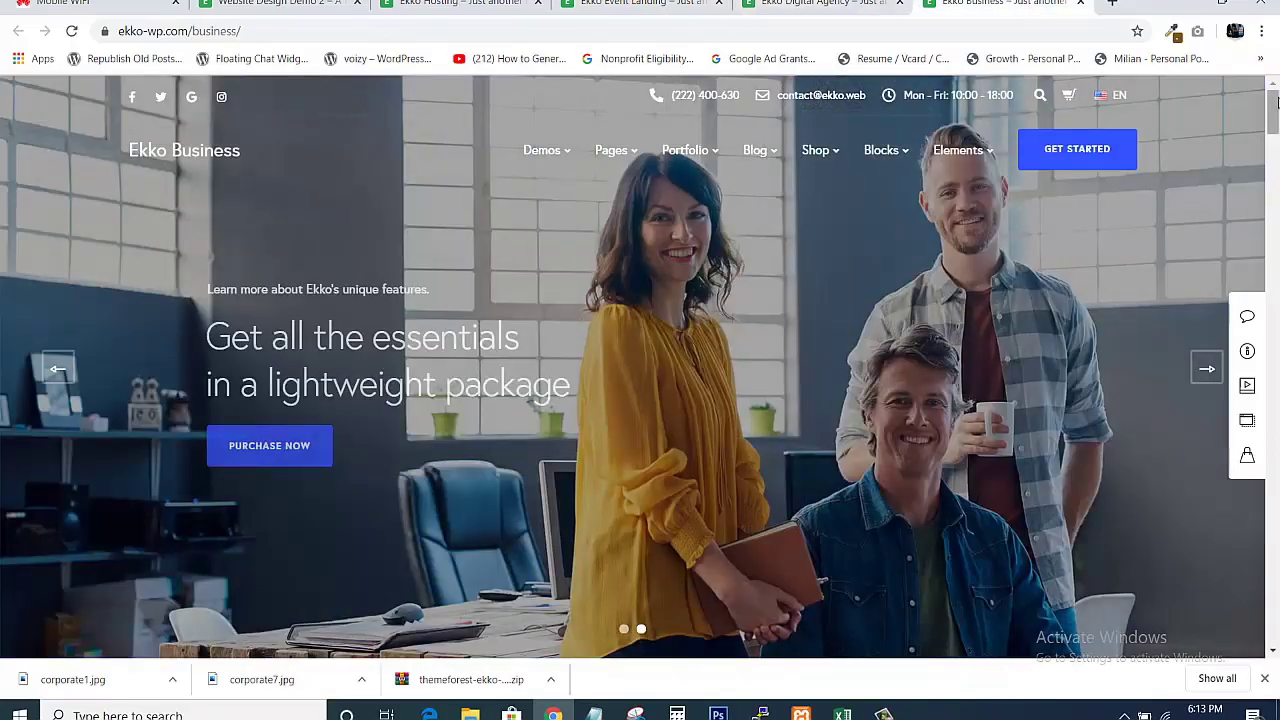
Scroll through the Ekko Business demo homepage to look over its design.
drag(1271, 121, 1271, 608)
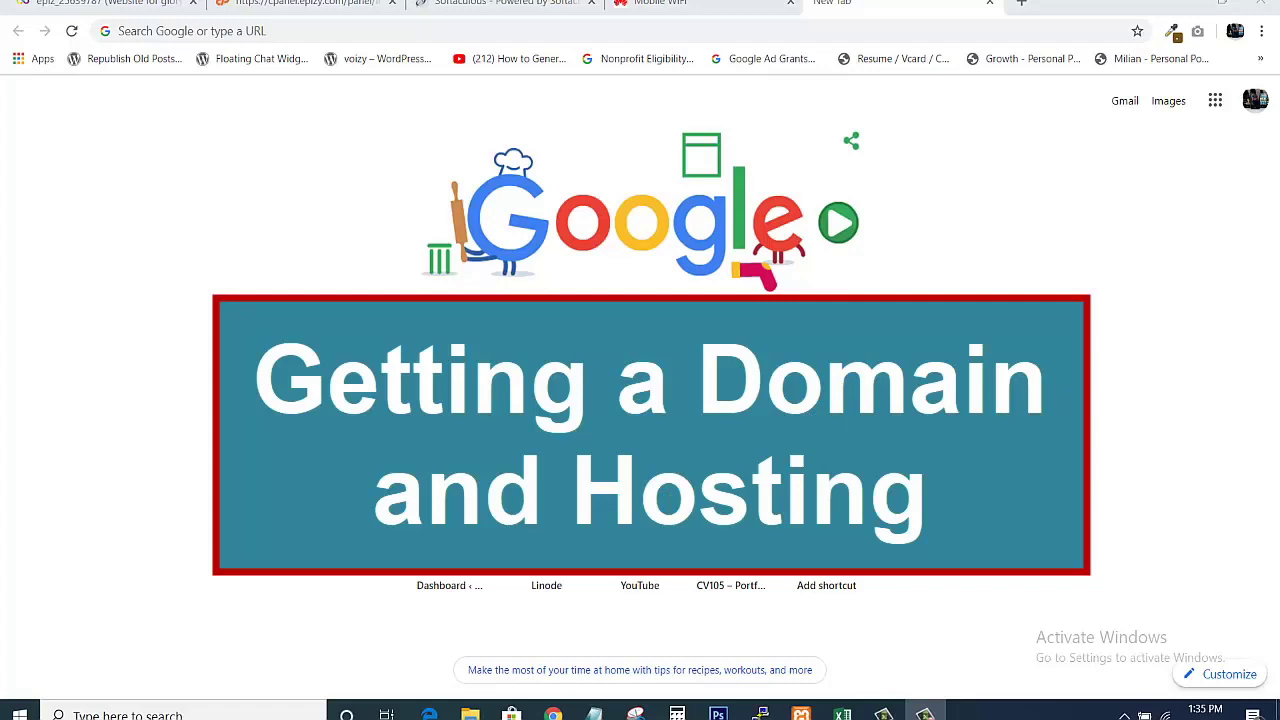
Go to bluehost.com from the Chrome address bar's suggestion.
click(606, 33)
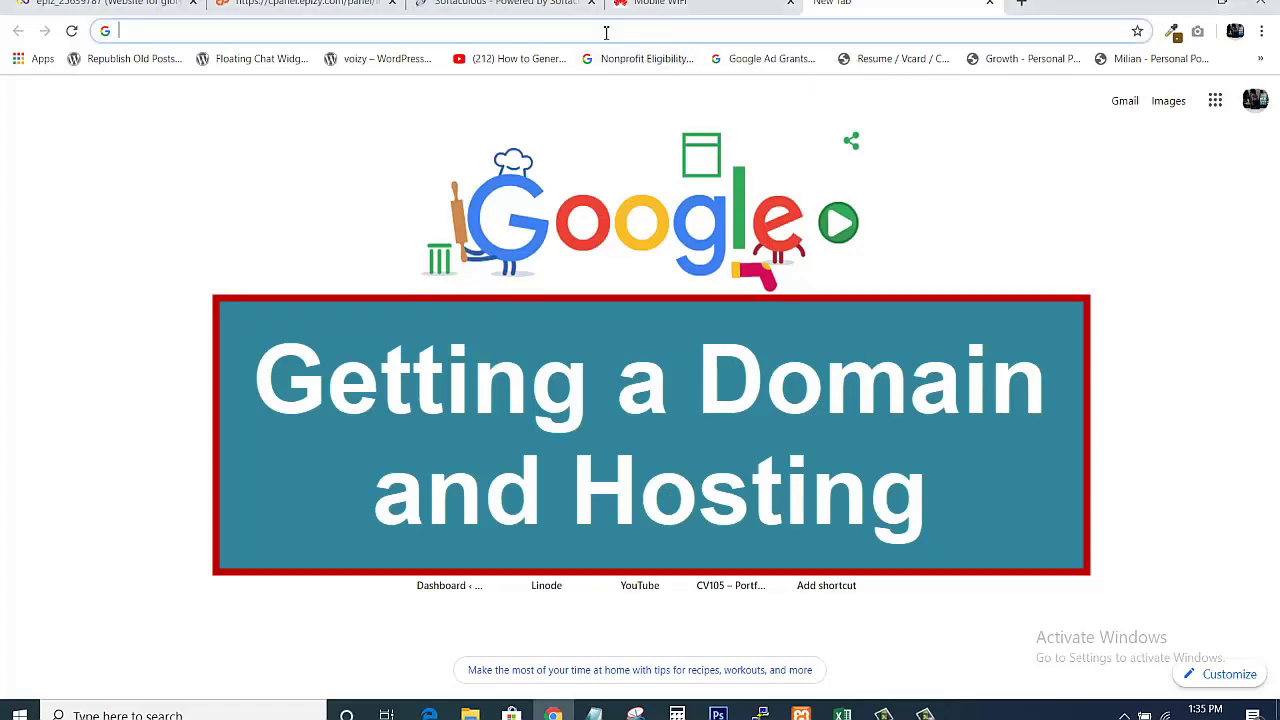
text(b)
key(Return)
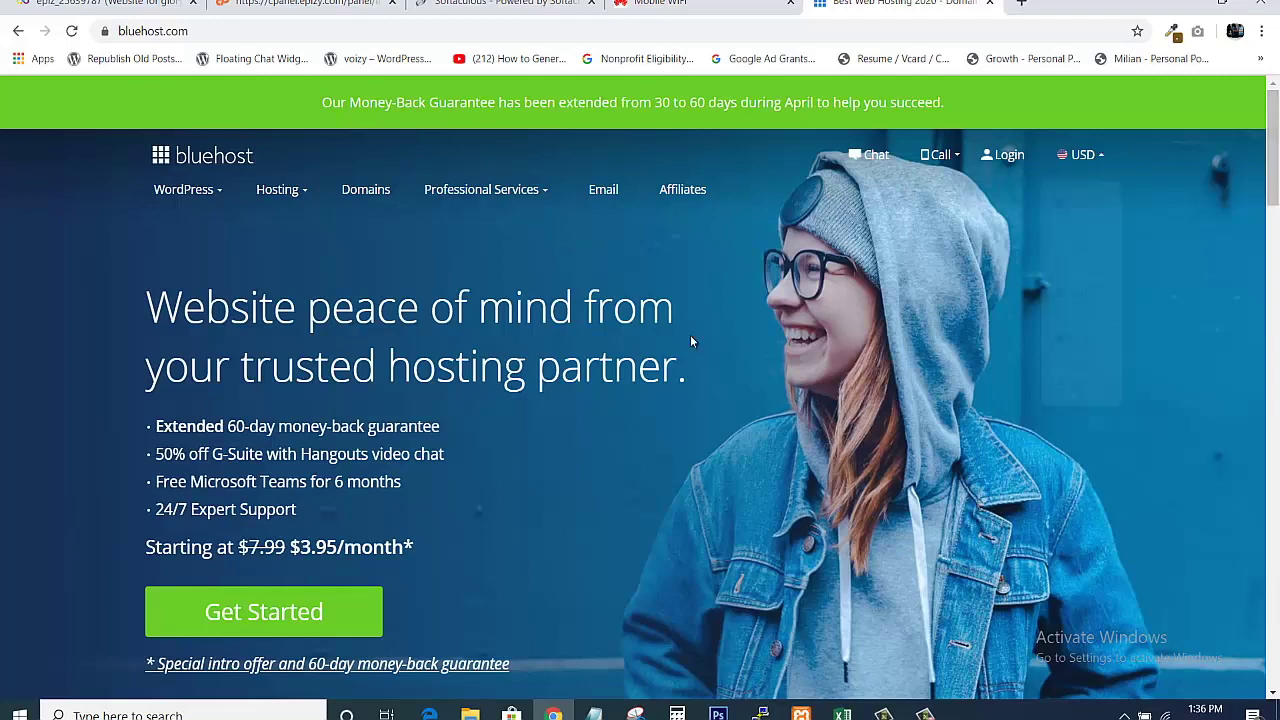
Choose the Basic shared hosting plan at $3.95/mo from Bluehost's pricing.
click(310, 605)
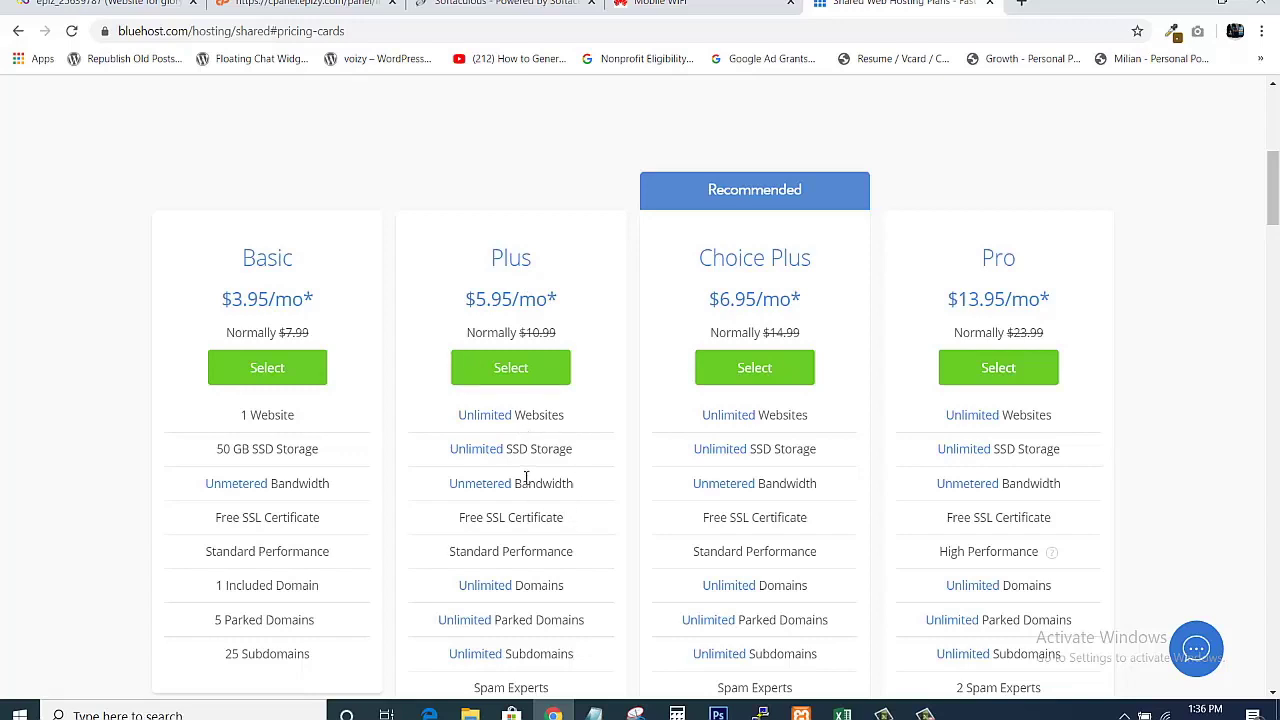
click(237, 376)
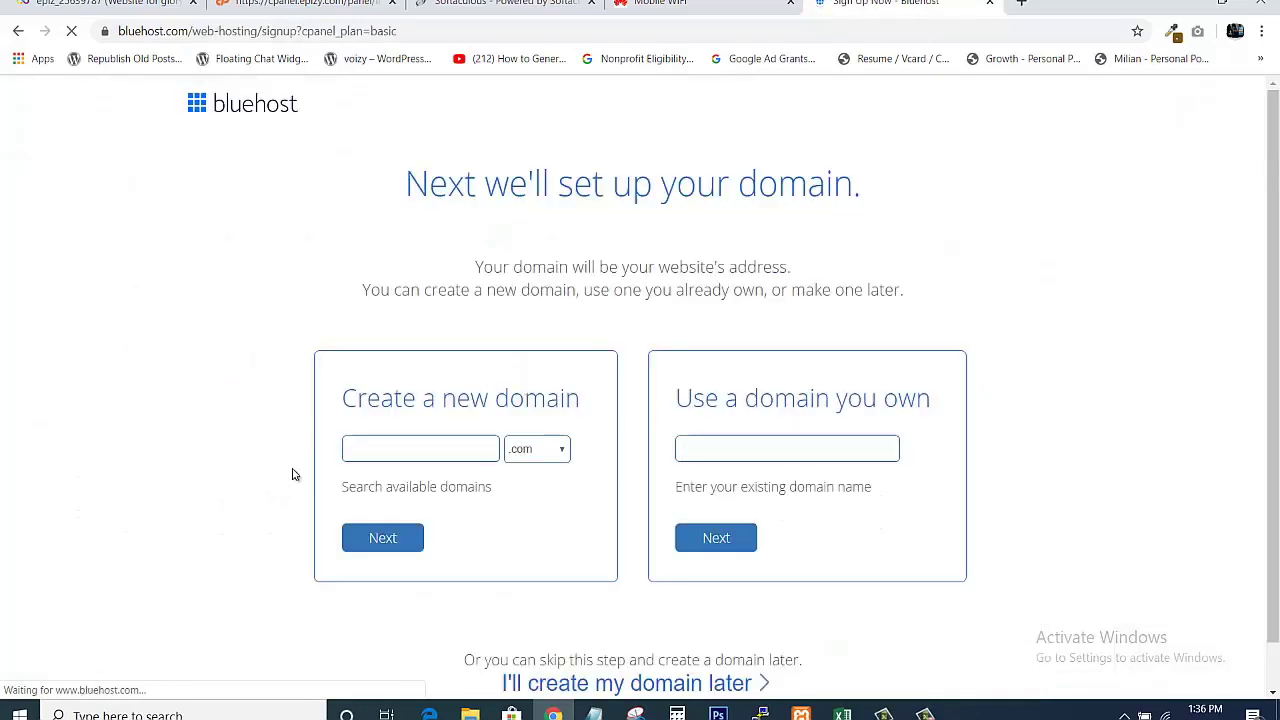
Try websitedesigndemo.com, then claim the available websitedesigndemo2.com as the new domain.
click(411, 459)
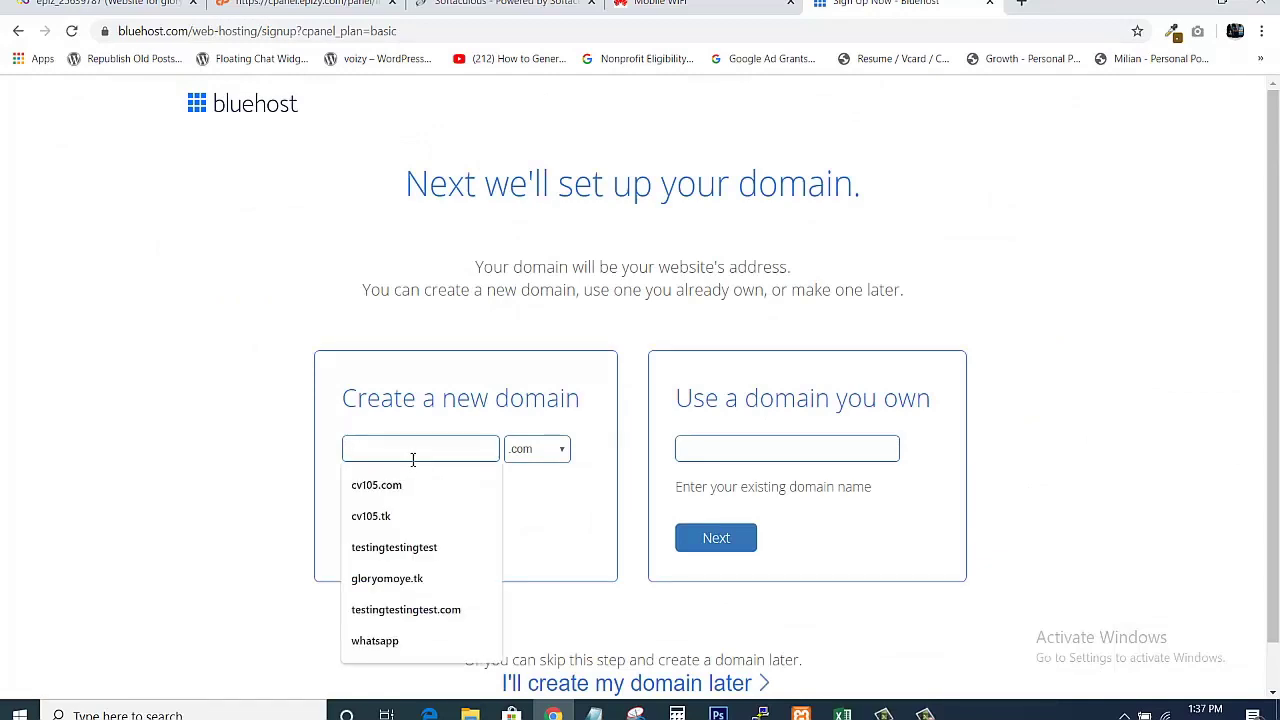
text(webs)
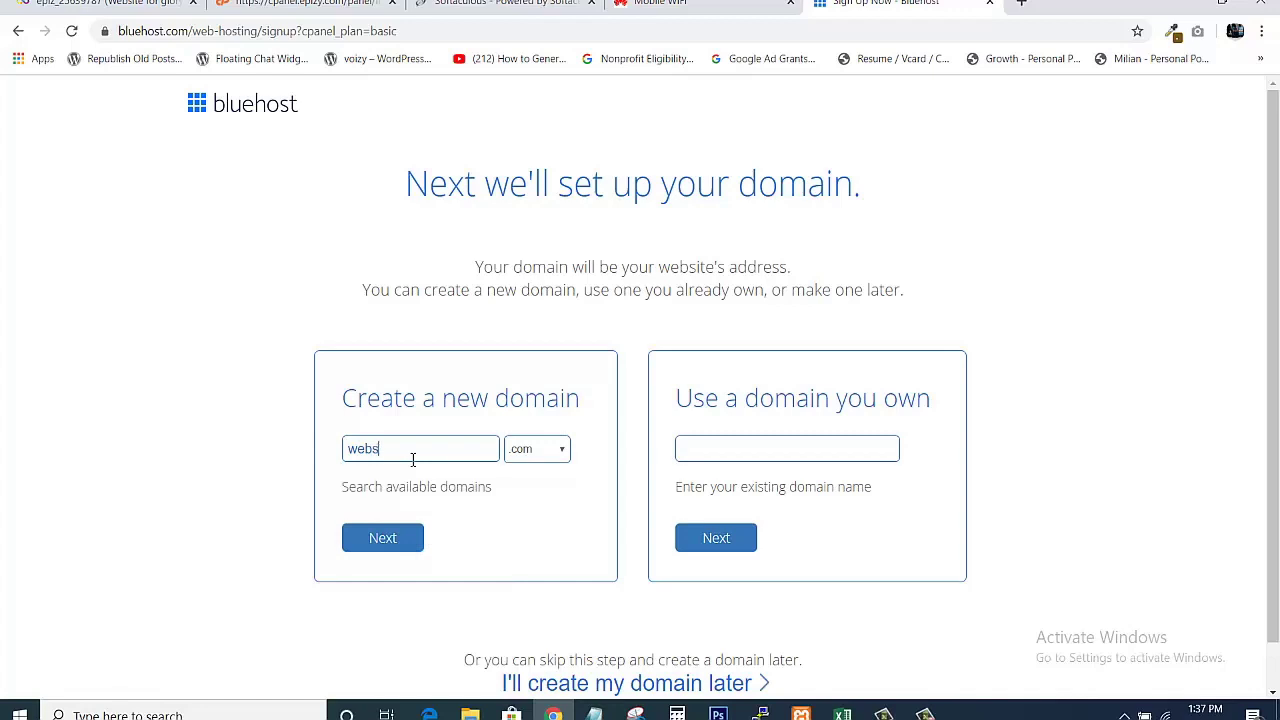
text(itedesigndemo)
click(385, 544)
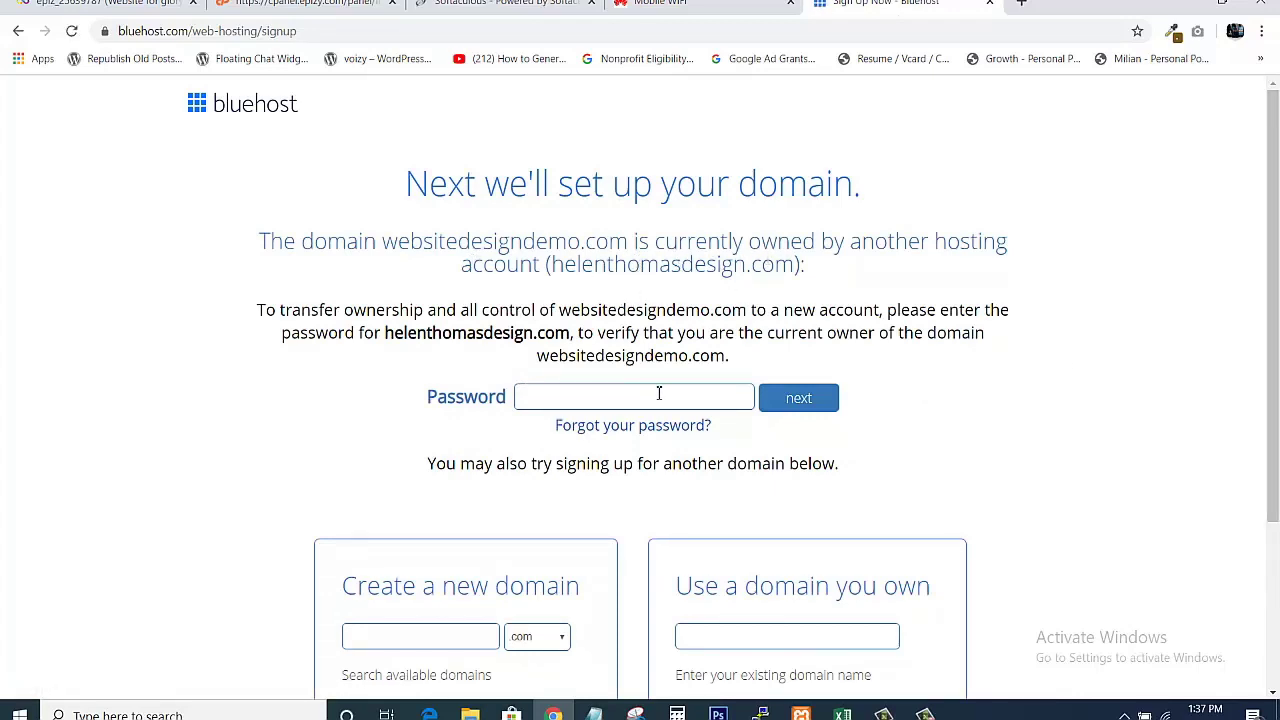
click(408, 637)
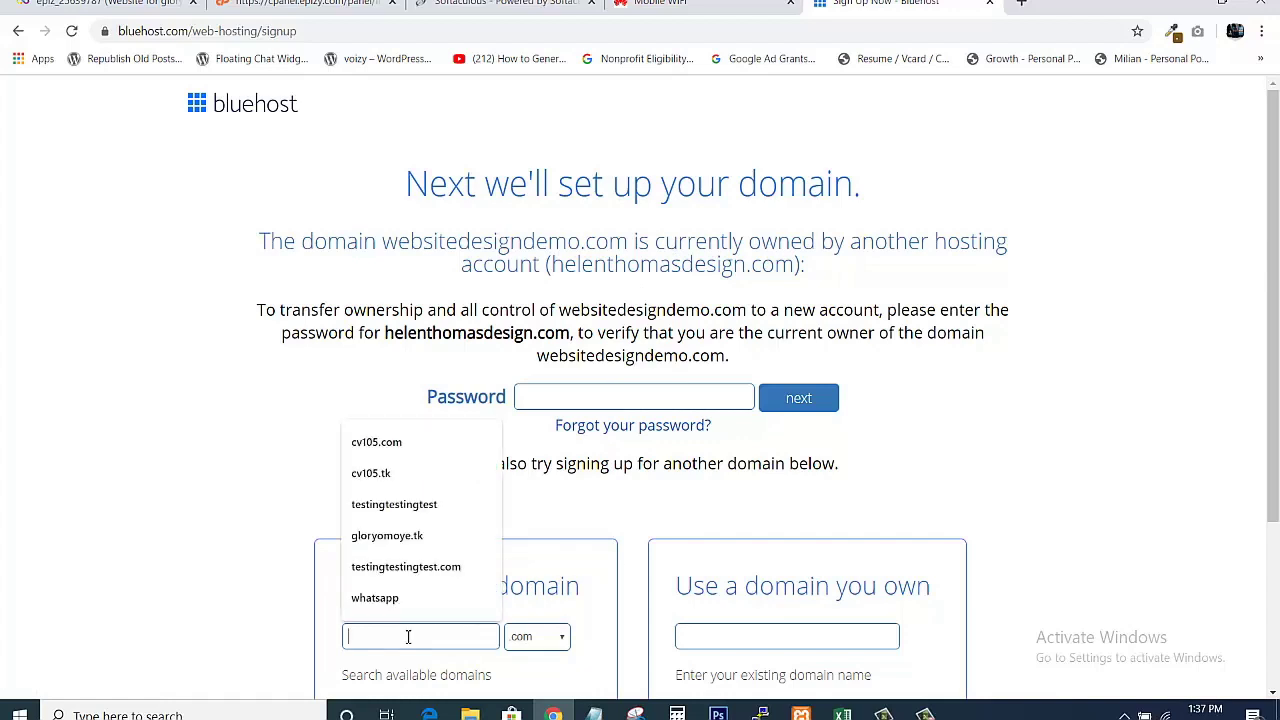
text(websitedesigndemo)
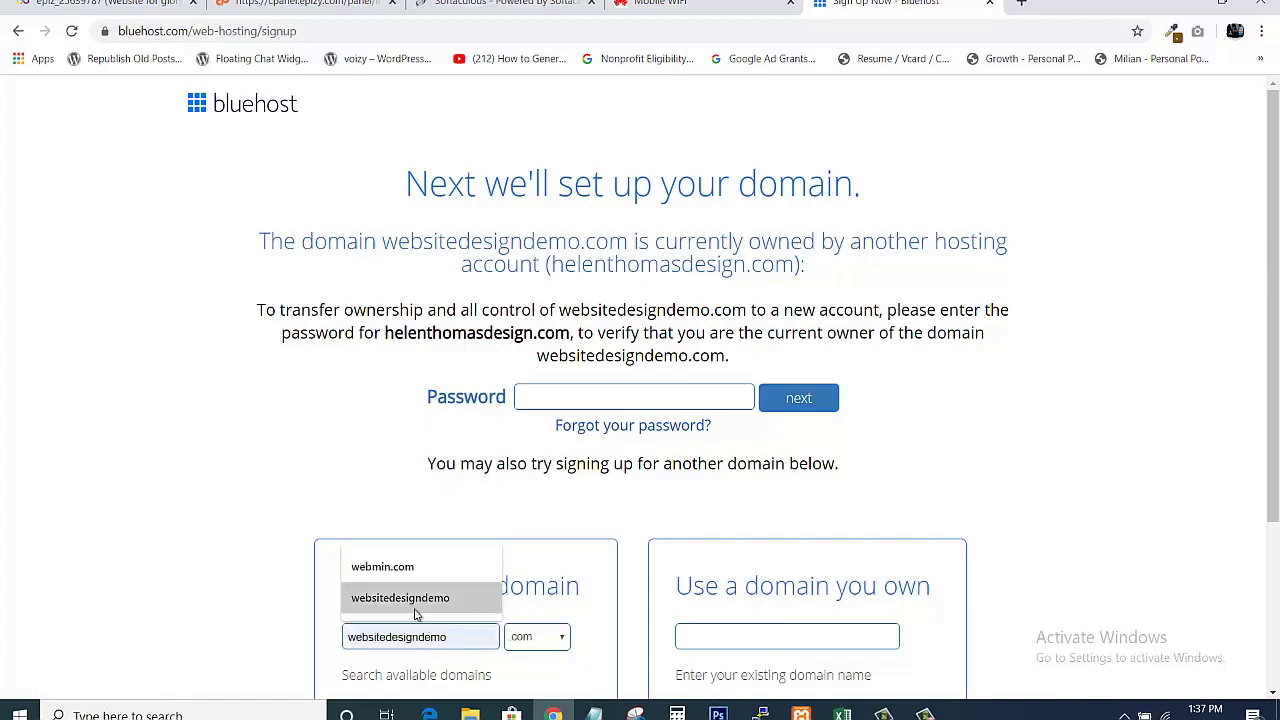
click(415, 600)
text(2)
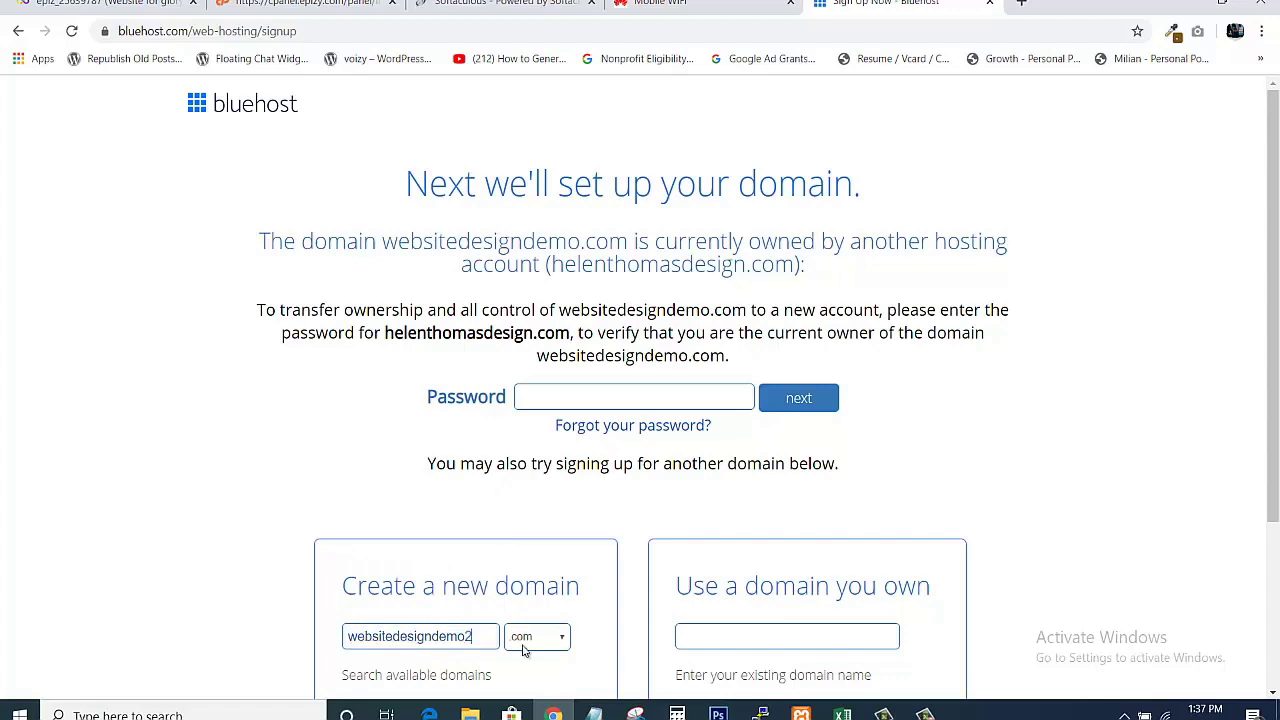
scroll(1180, 434, down, 3)
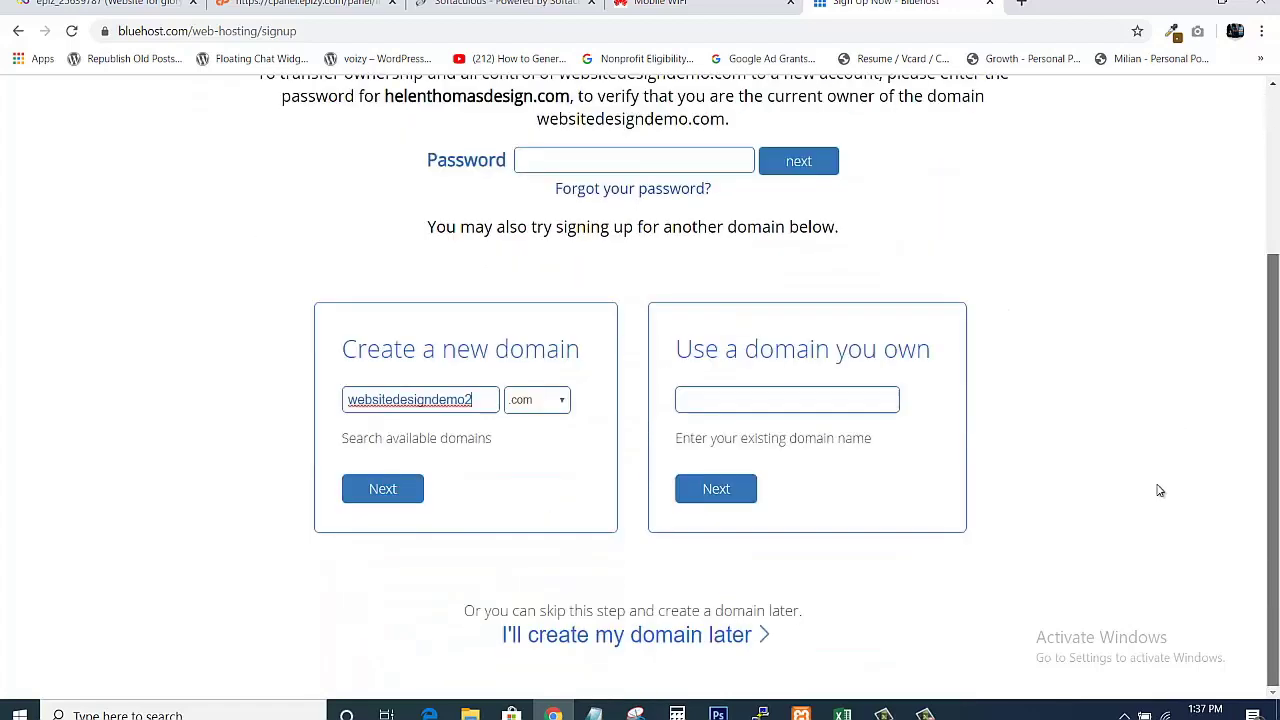
click(366, 492)
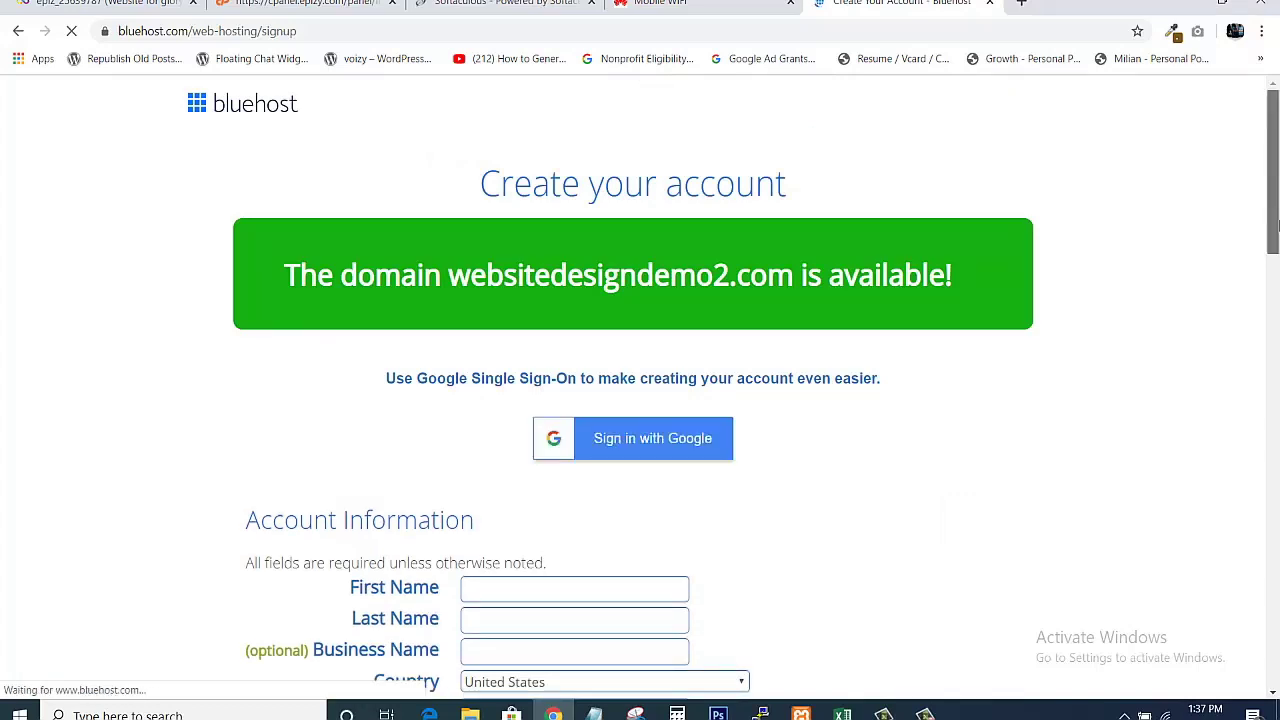
Scroll down to Bluehost's Payment Information, then switch to the InfinityFree cPanel tab.
drag(1276, 226, 1277, 622)
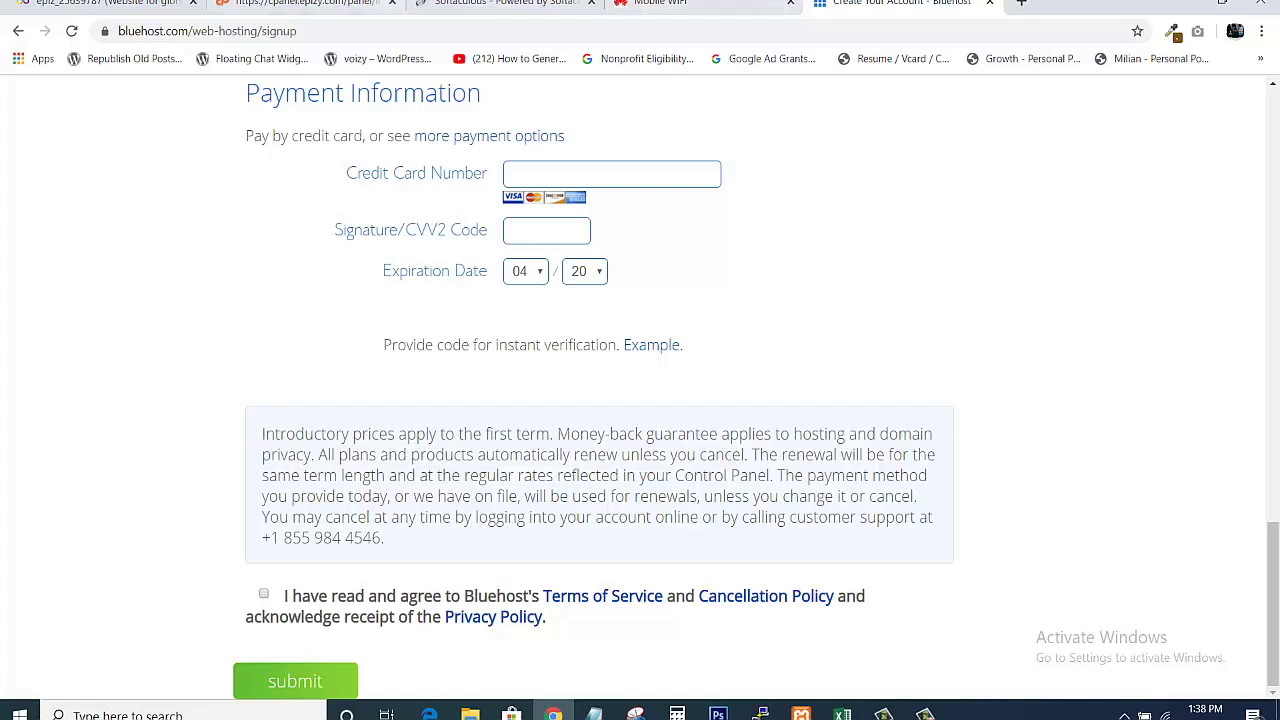
click(300, 3)
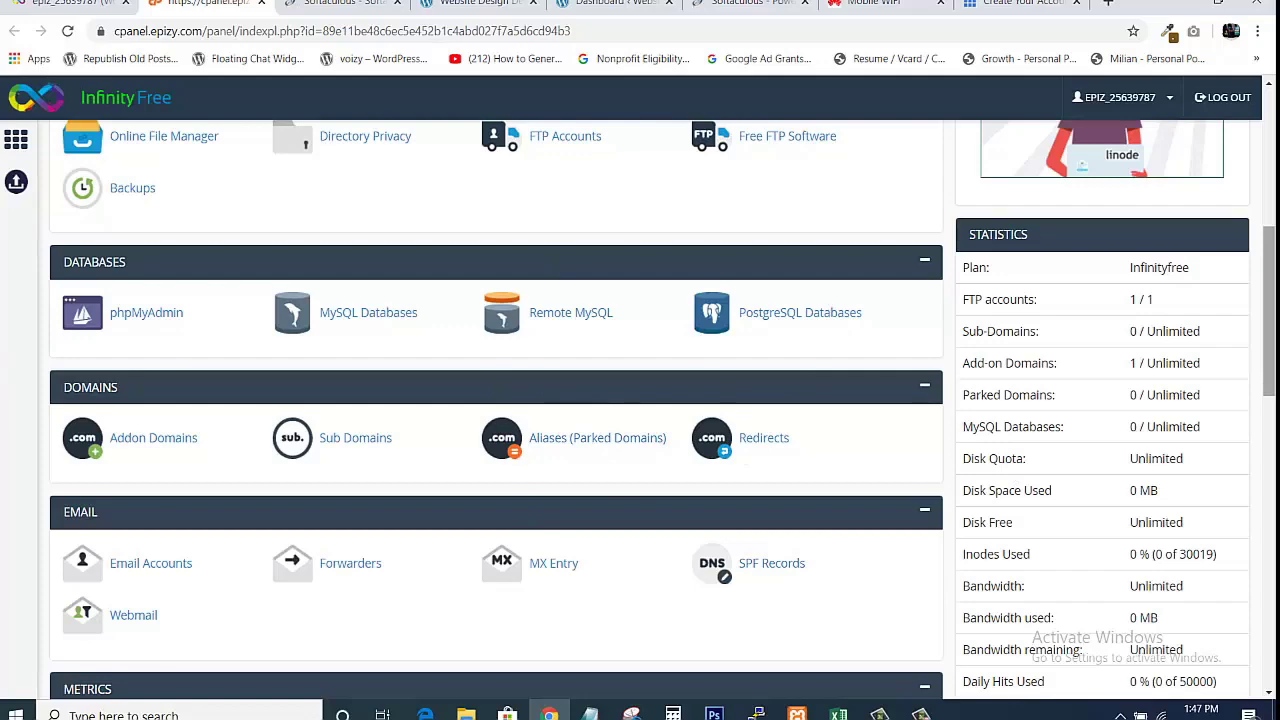
Launch Softaculous Apps Installer from the cPanel Software section.
scroll(660, 410, up, 5)
scroll(660, 410, down, 4)
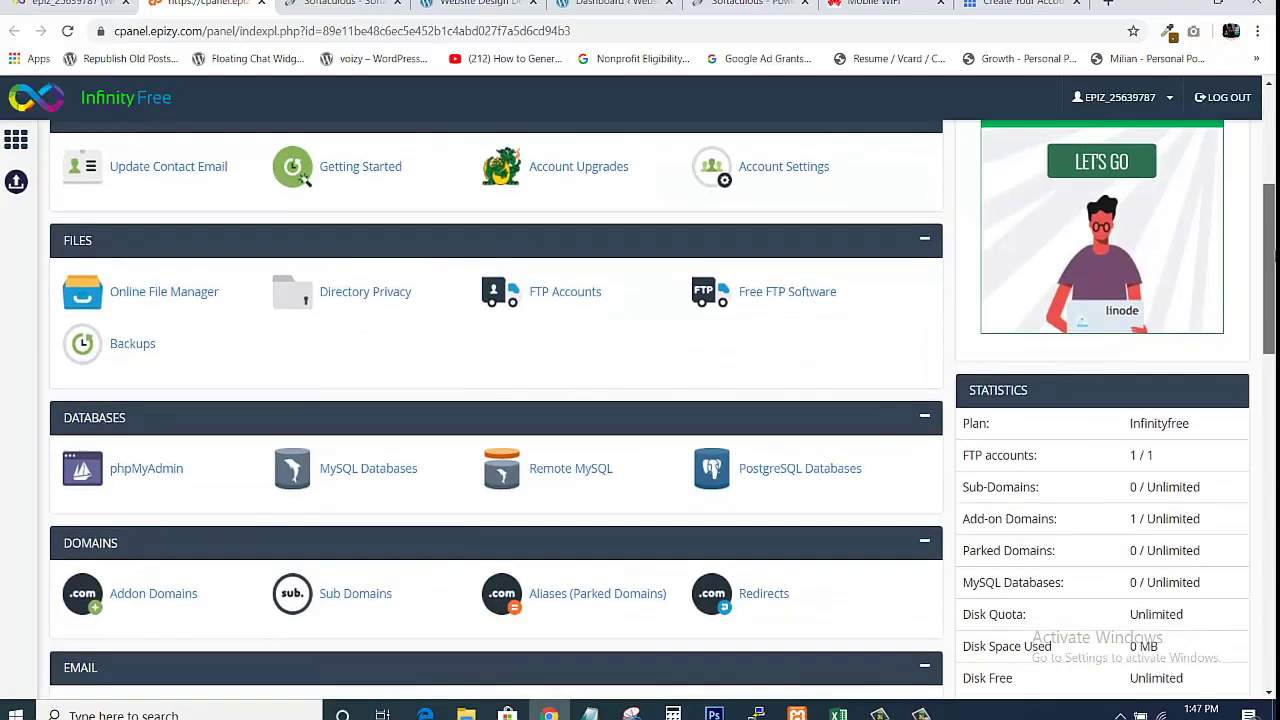
scroll(496, 410, down, 1)
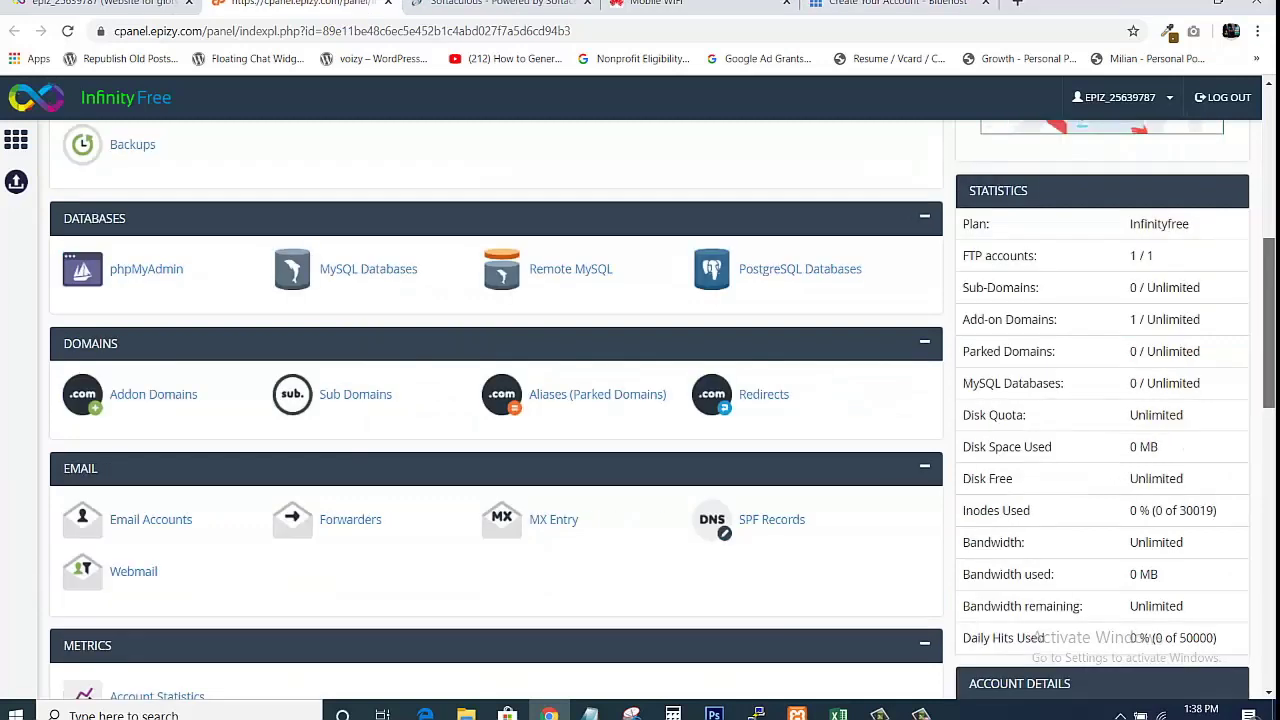
scroll(640, 400, down, 5)
scroll(1066, 403, down, 2)
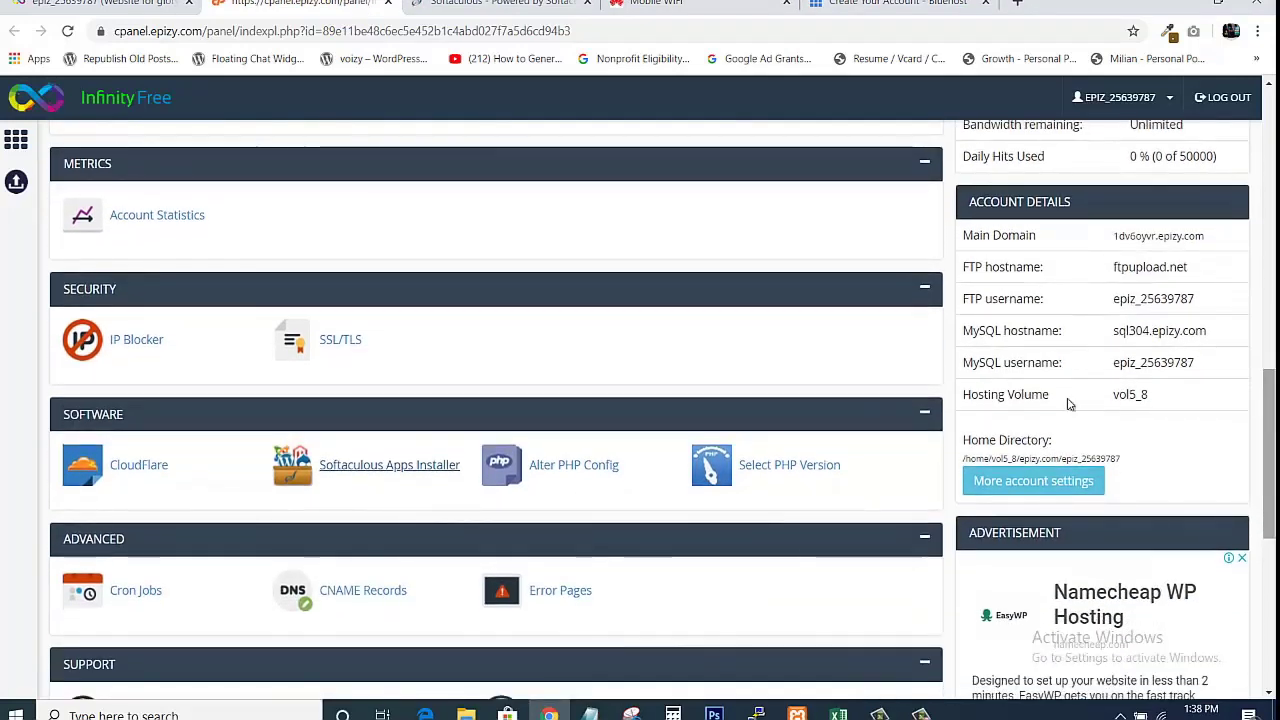
click(366, 464)
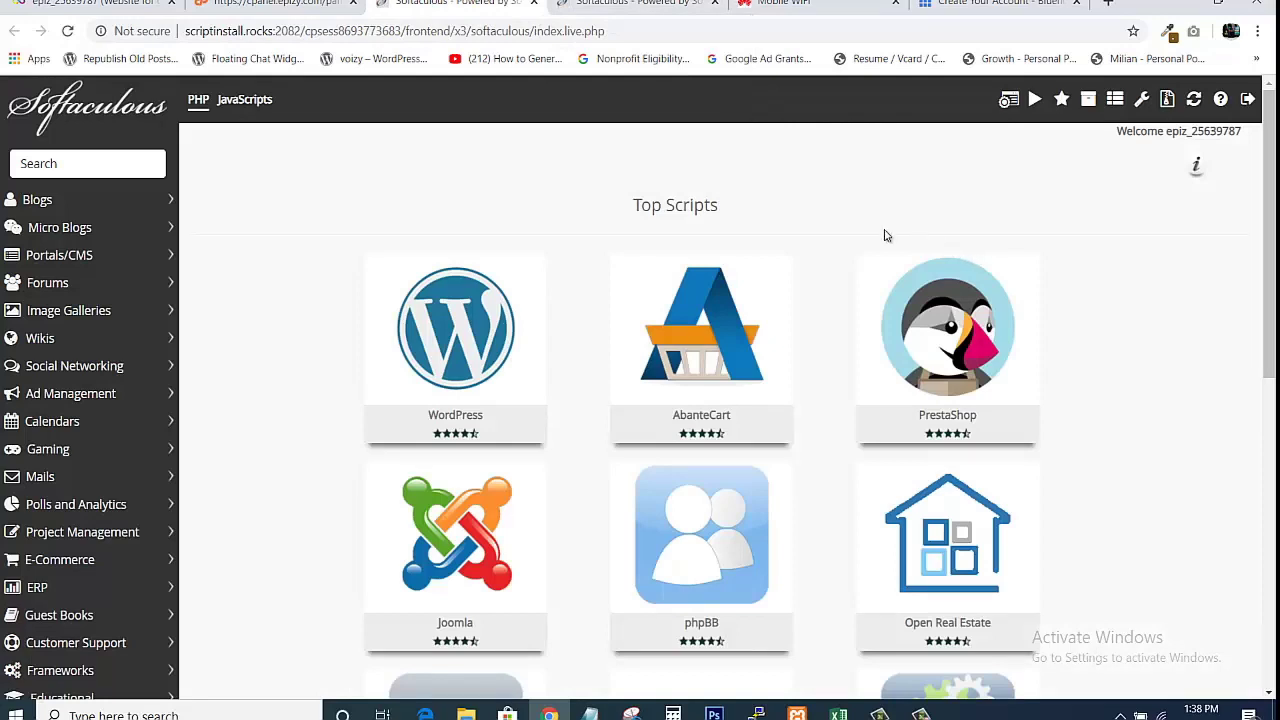
Start a WordPress install from its Top Scripts tile.
mouse_move(968, 338)
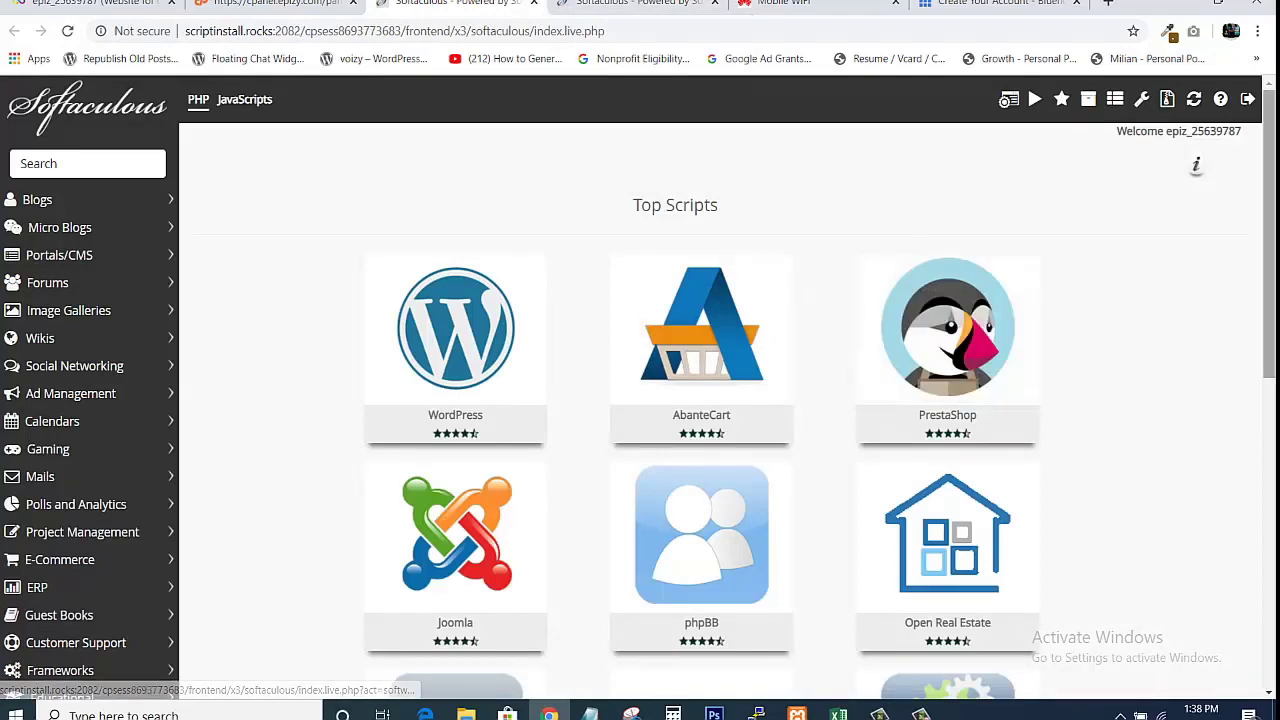
mouse_move(1269, 260)
mouse_down()
mouse_move(1269, 404)
mouse_move(1270, 236)
mouse_up()
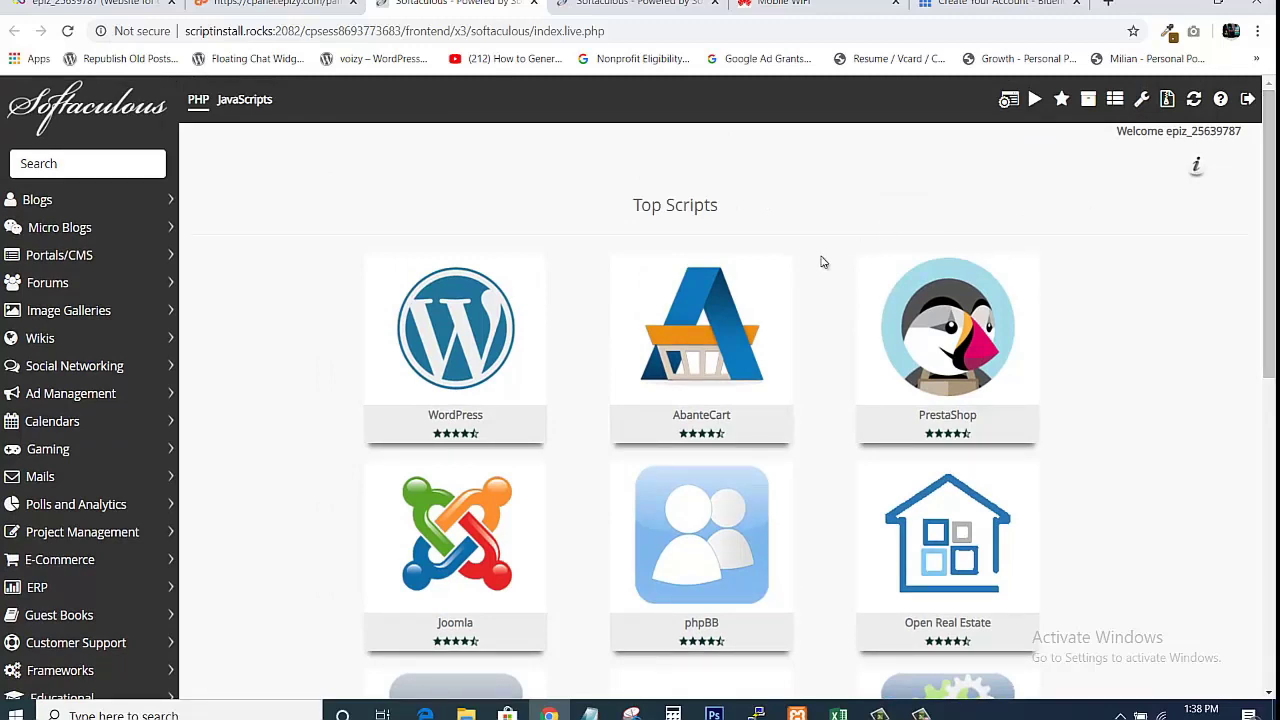
mouse_move(490, 376)
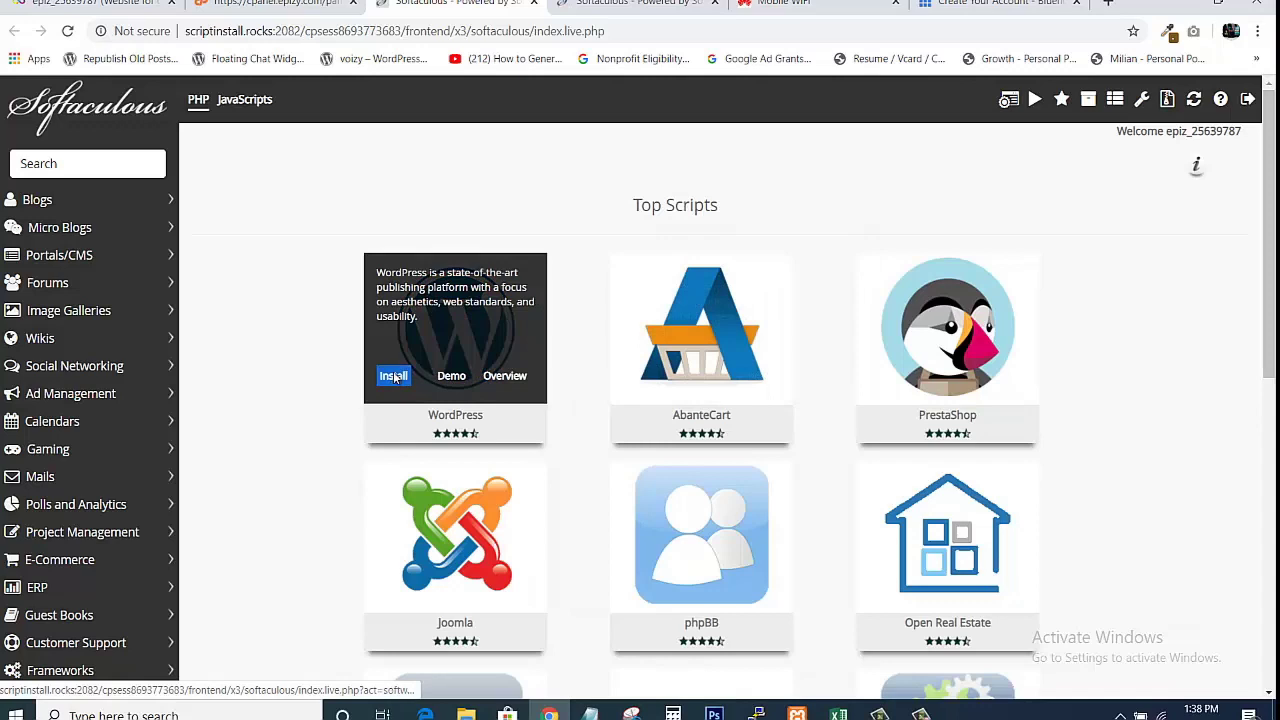
click(395, 377)
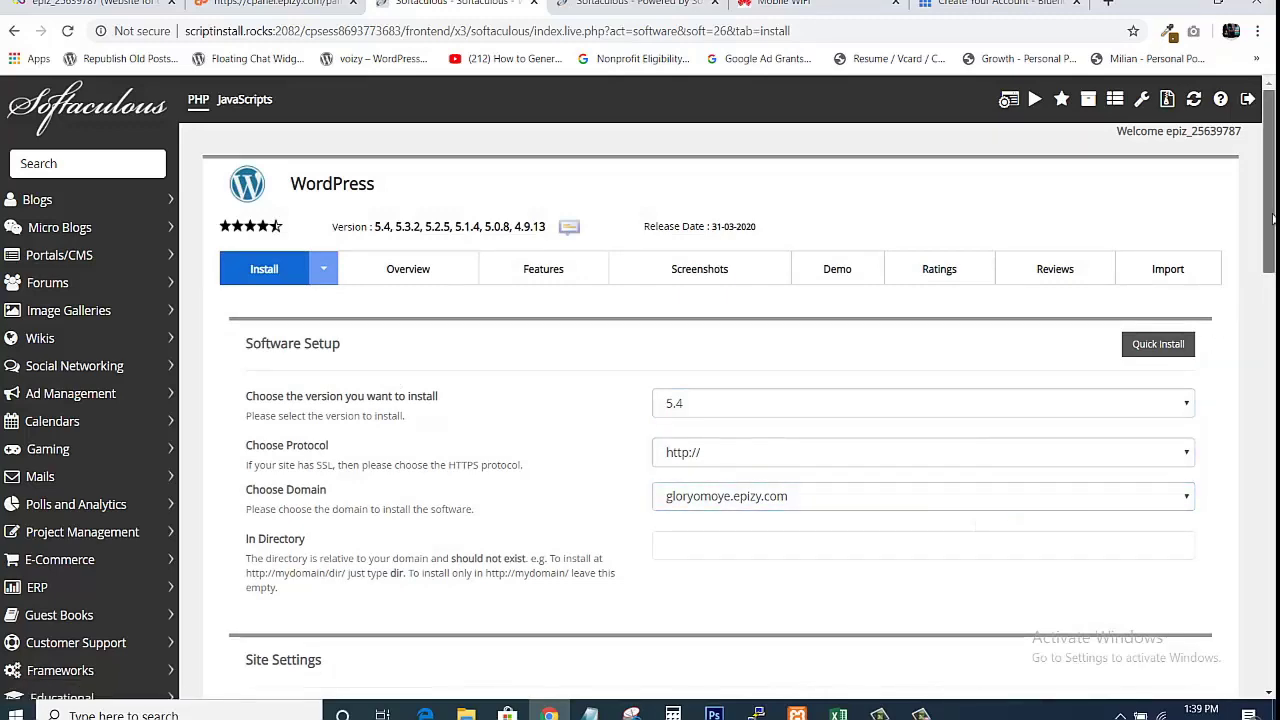
scroll(1122, 218, down, 3)
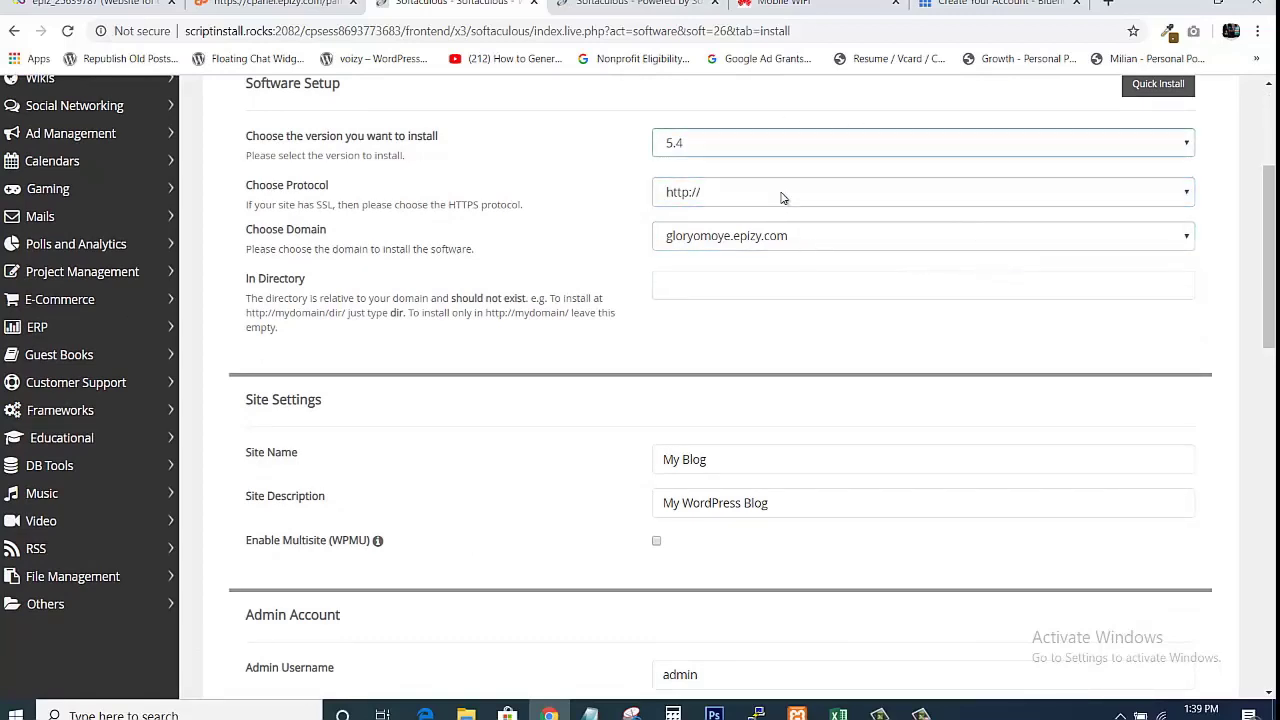
click(861, 288)
text(wp)
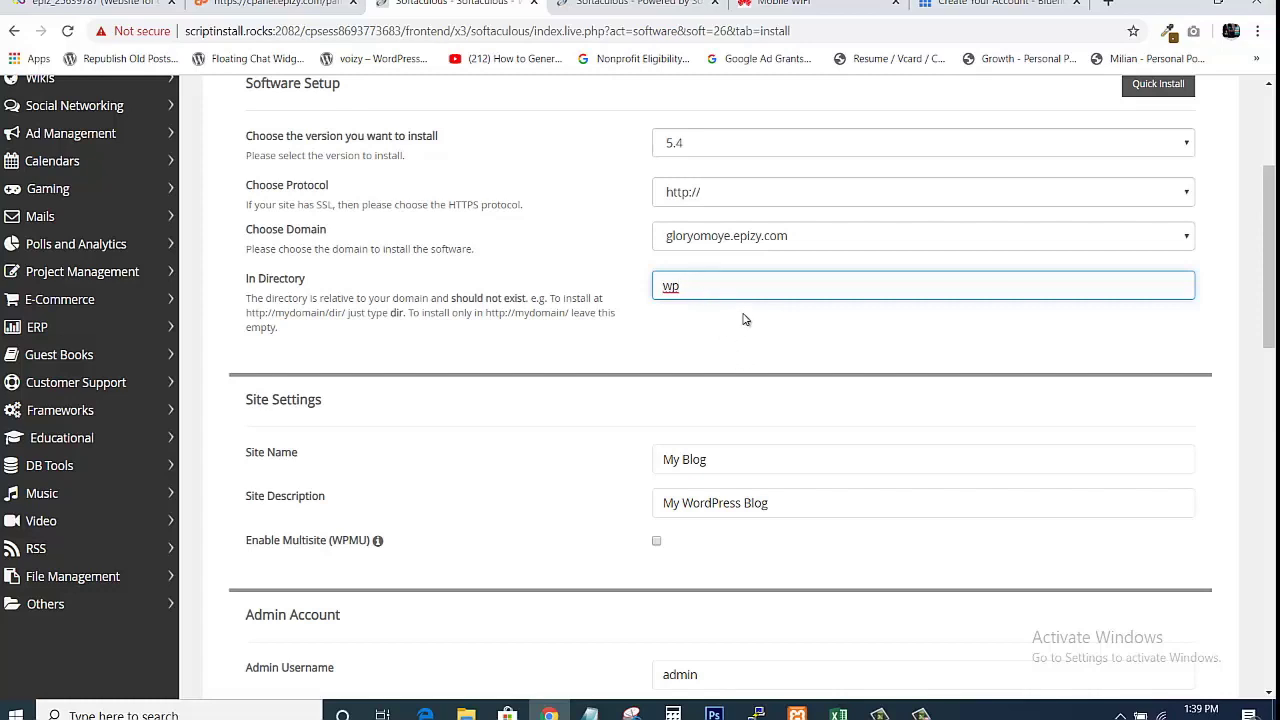
key(BackSpace)
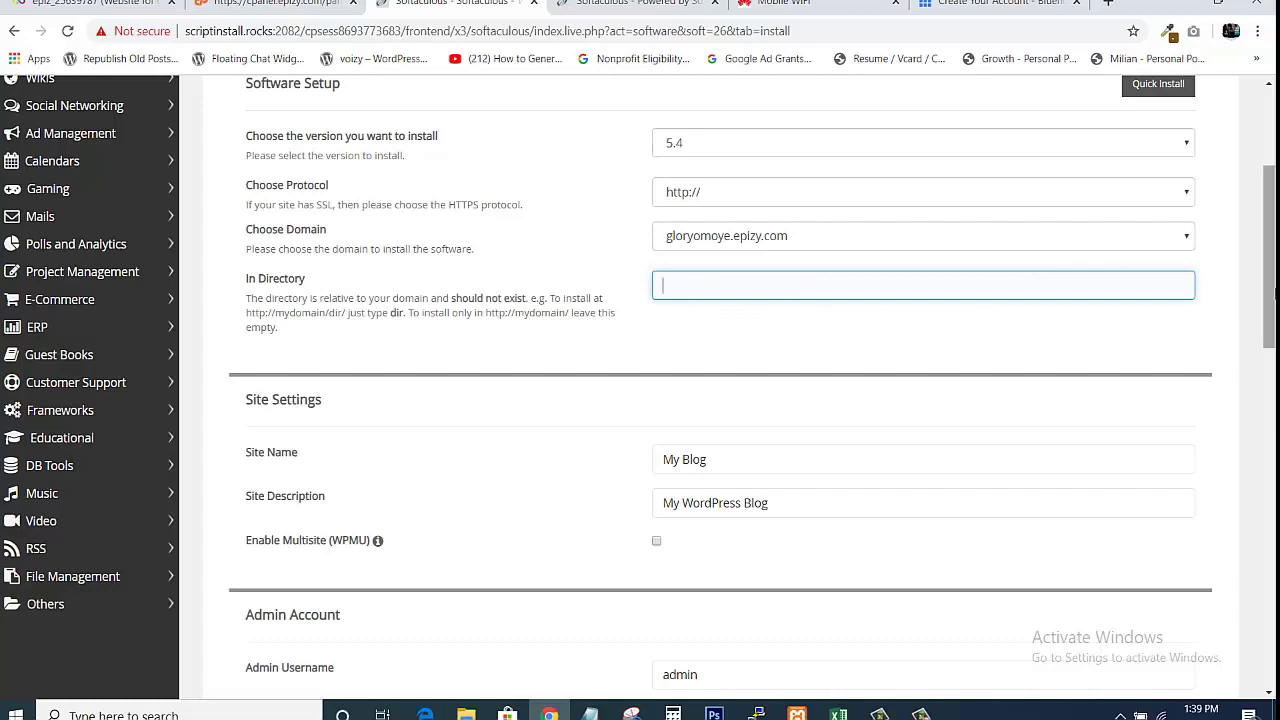
drag(1272, 290, 1272, 362)
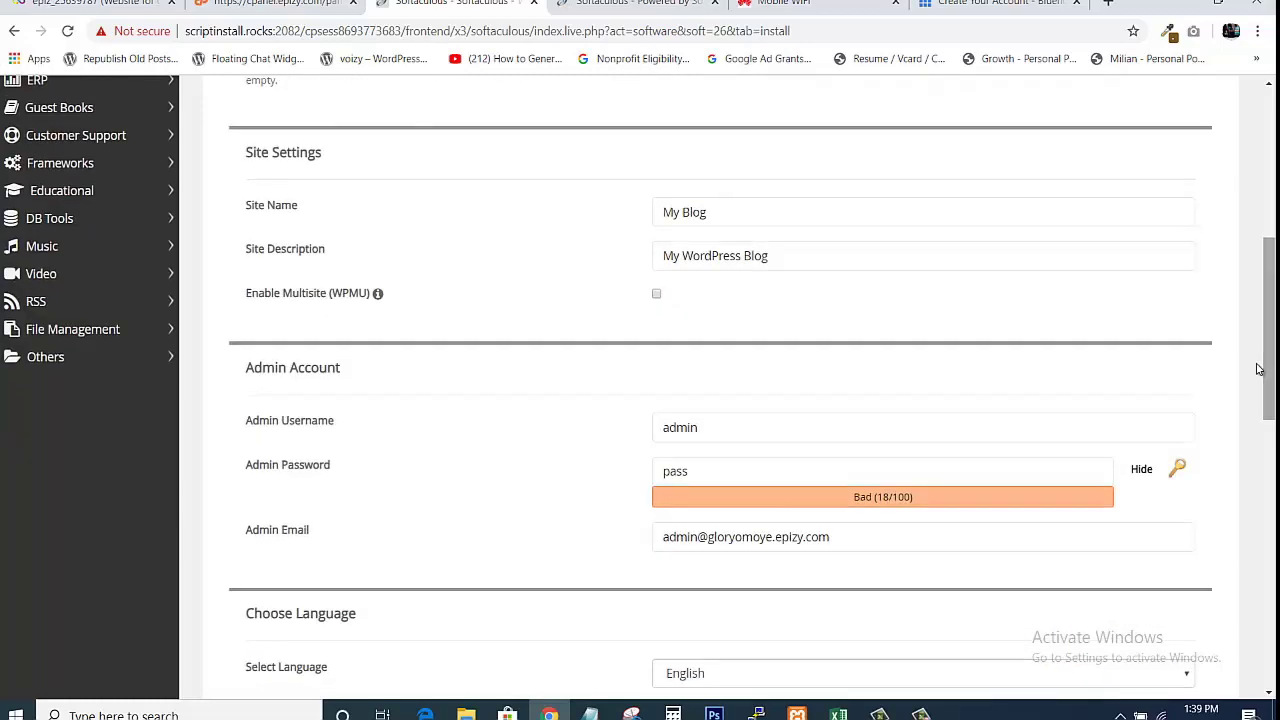
Set Site Name 'Website Design Demo 2' and description 'A to learn how to create any type of website'.
click(830, 219)
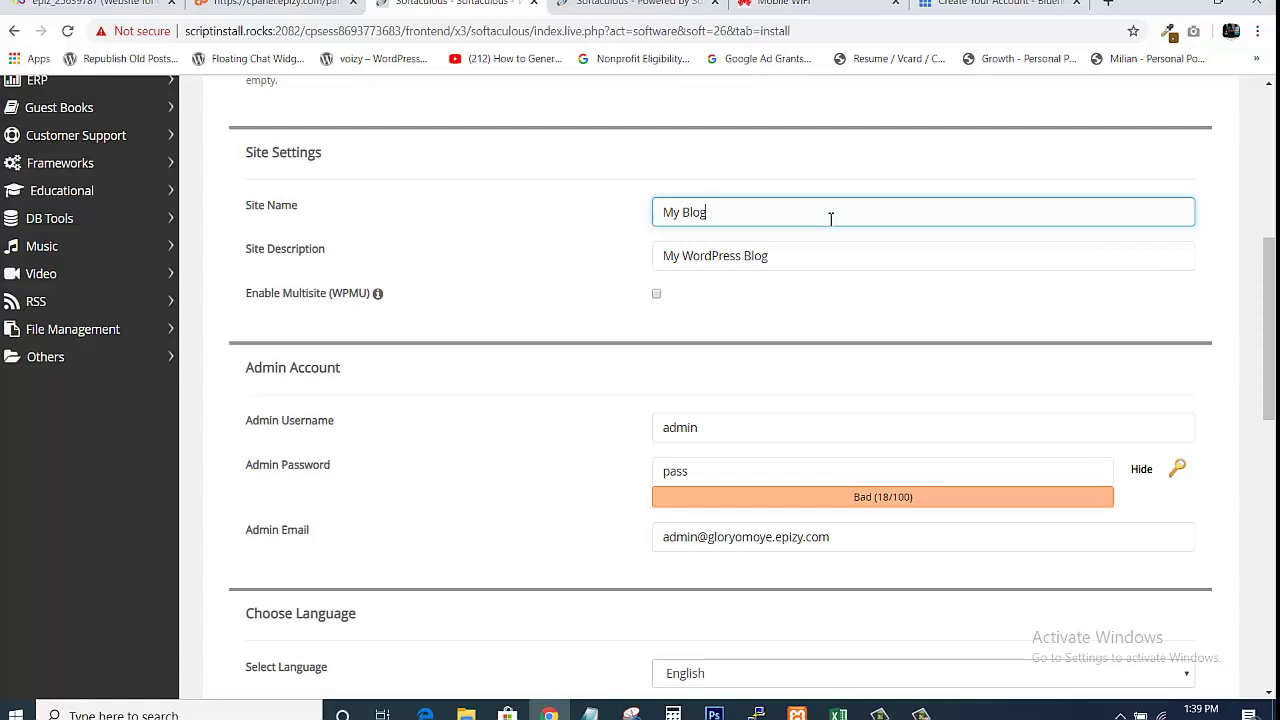
key(ctrl+a)
text(We)
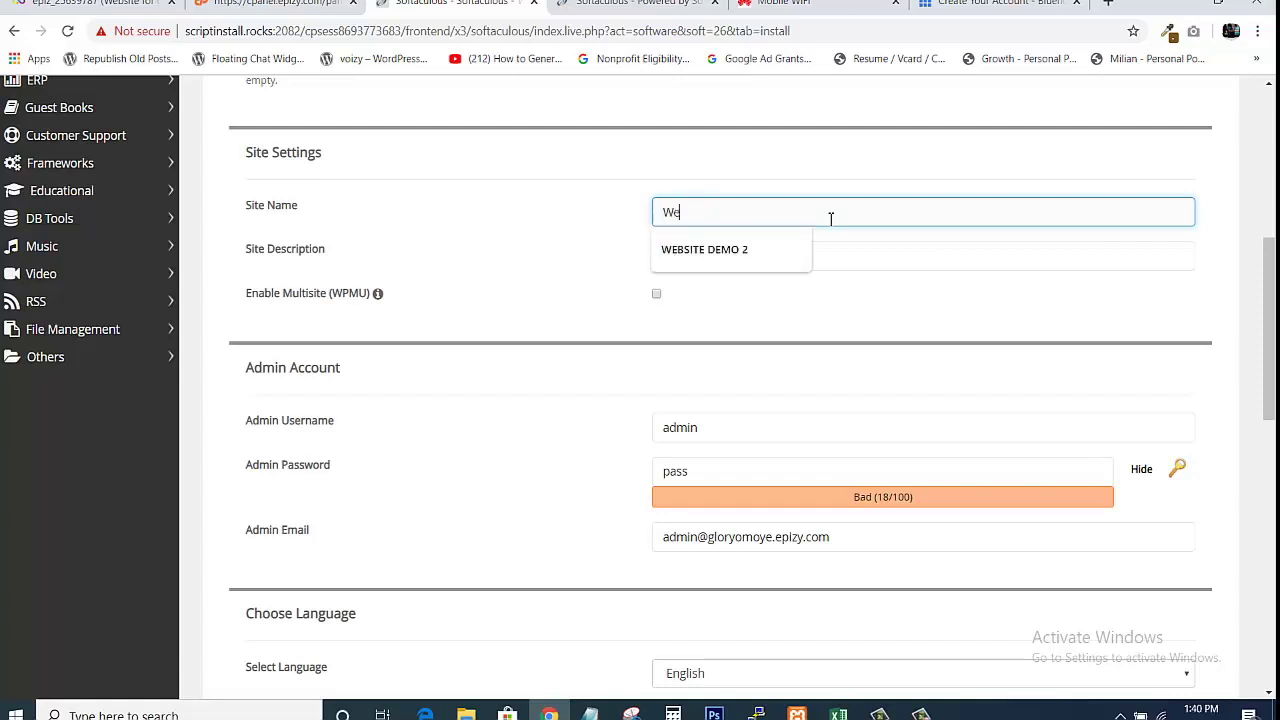
text(bsite Design)
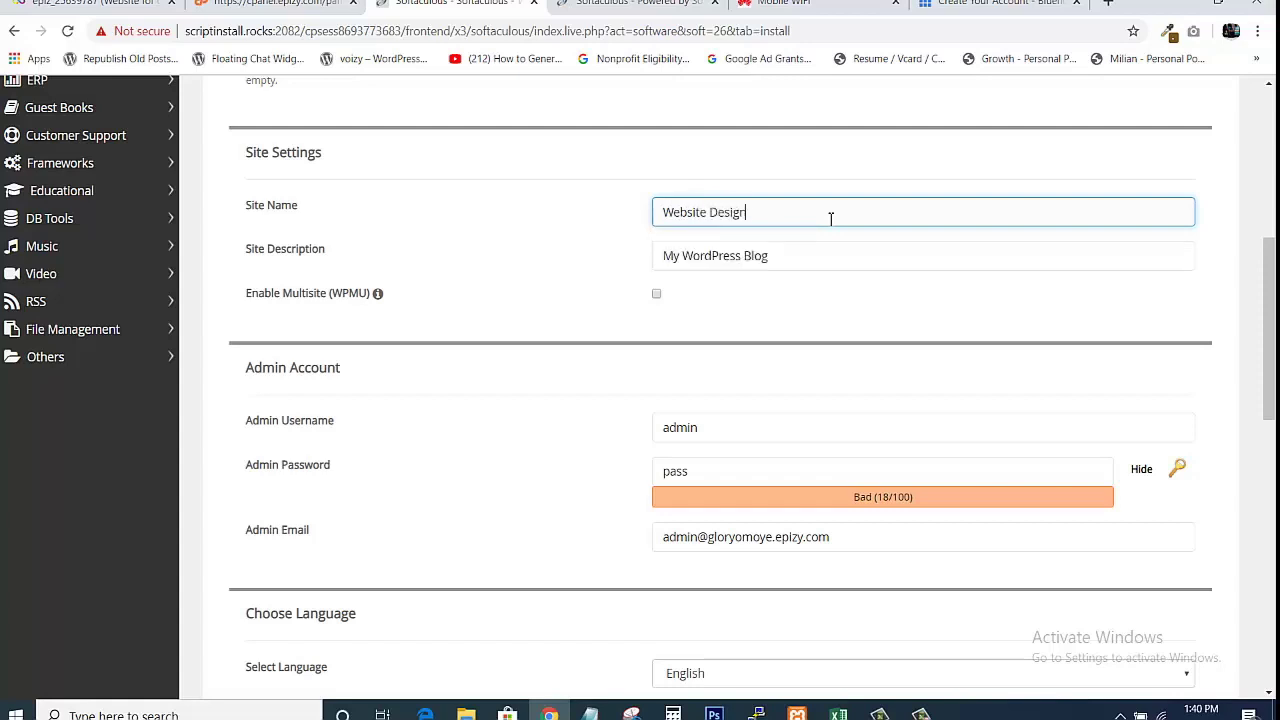
text( Demo 2)
click(803, 262)
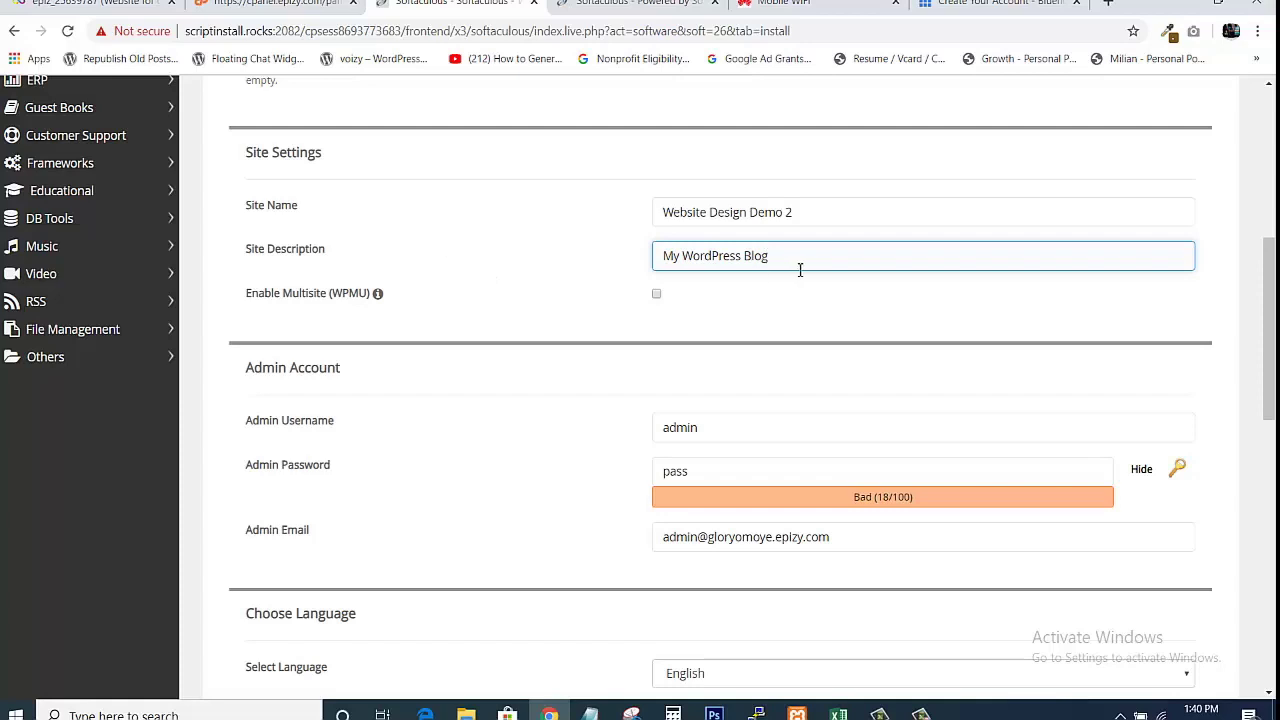
key(ctrl+a)
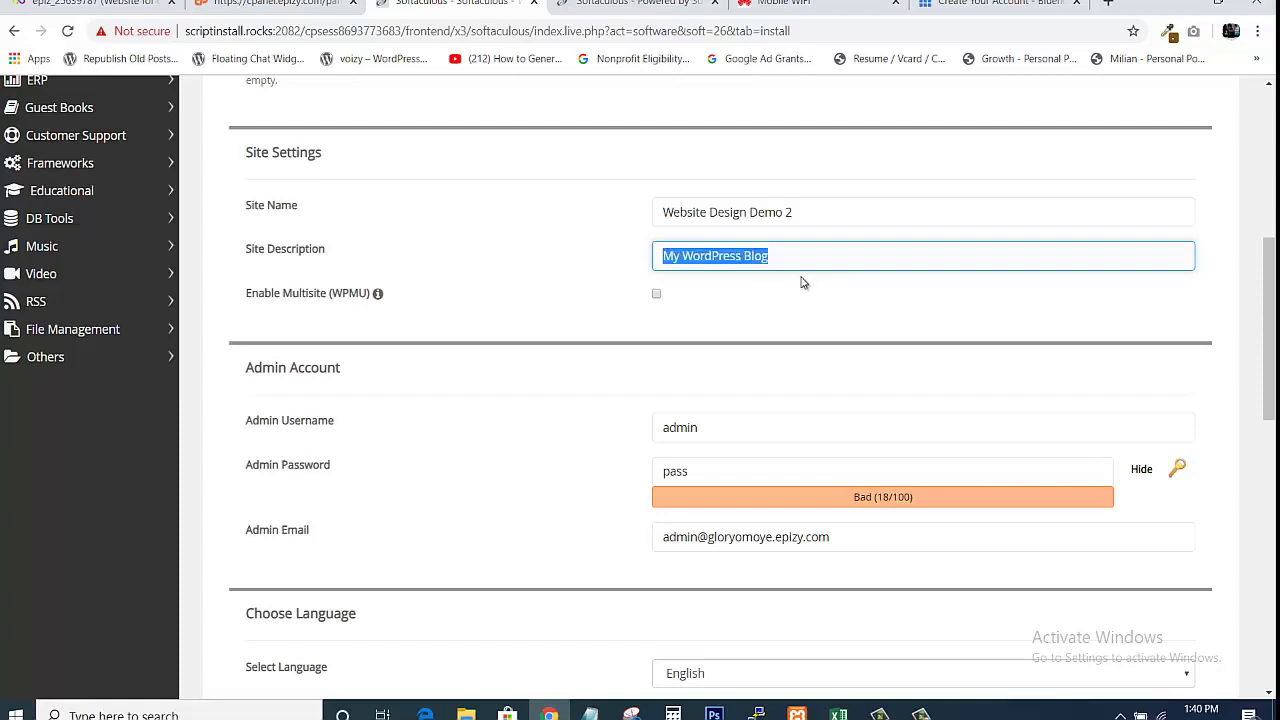
text(A)
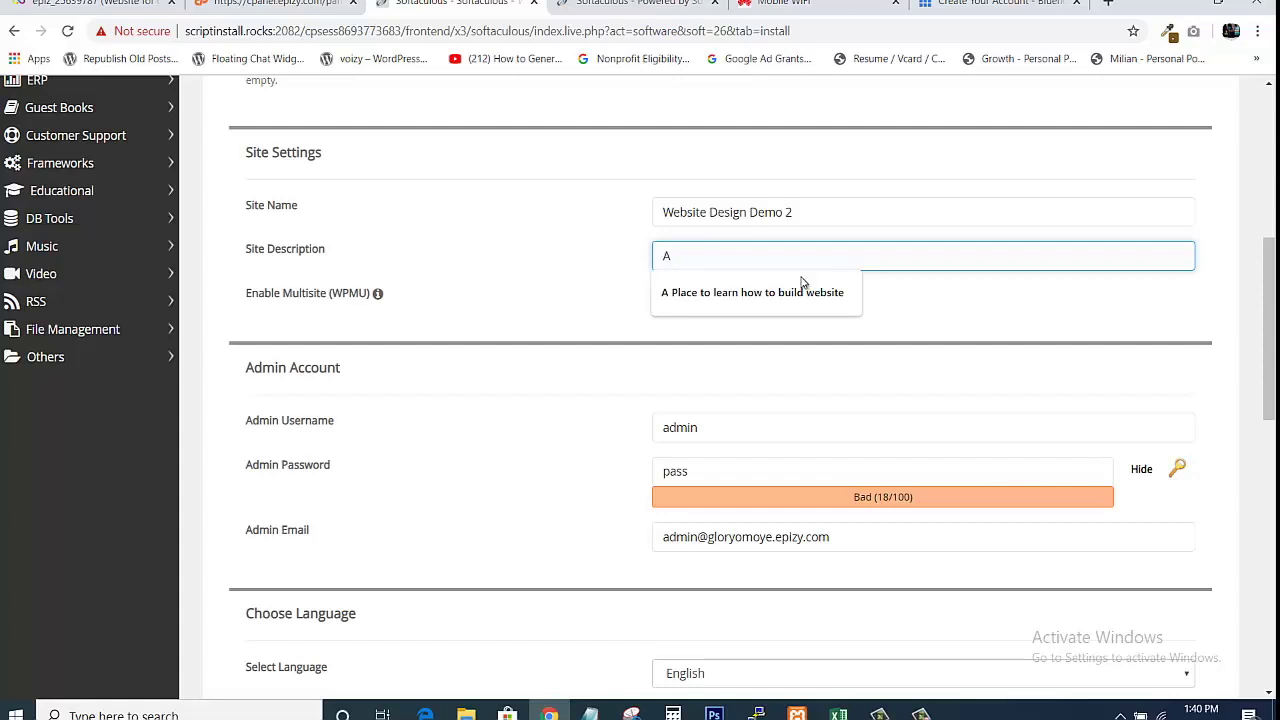
text(to learn how to create any type of website)
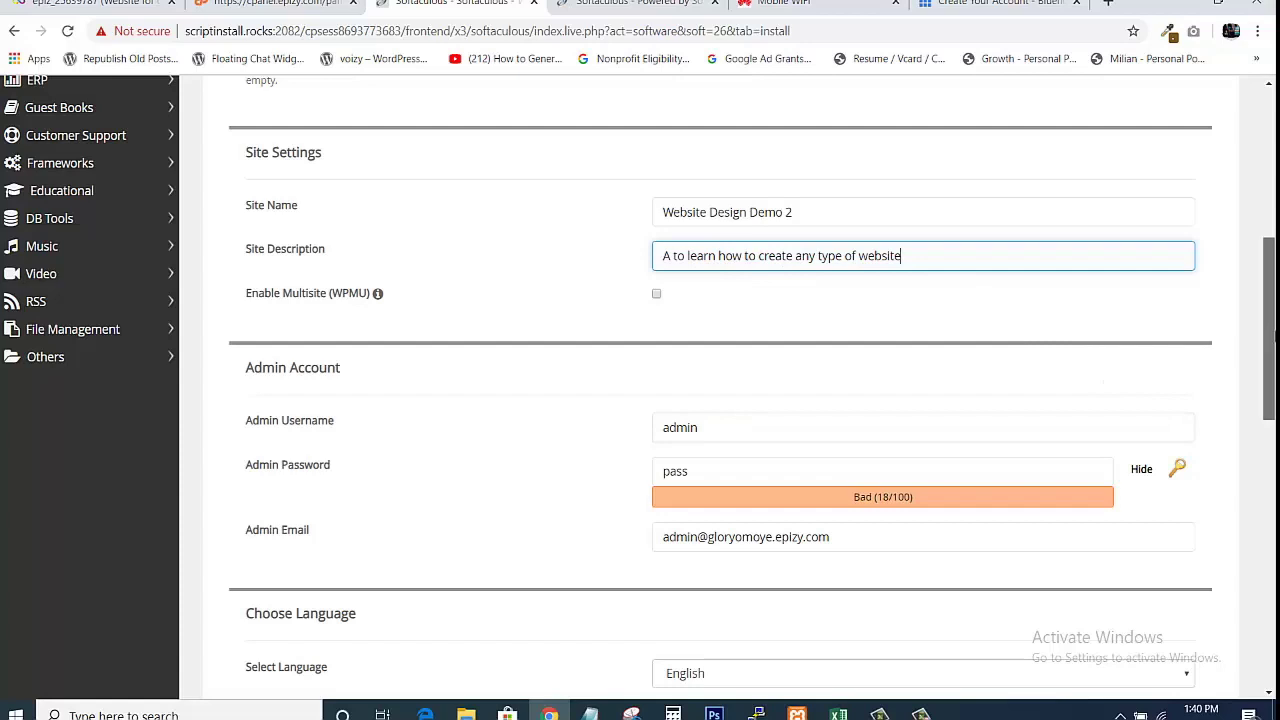
scroll(1126, 391, down, 2)
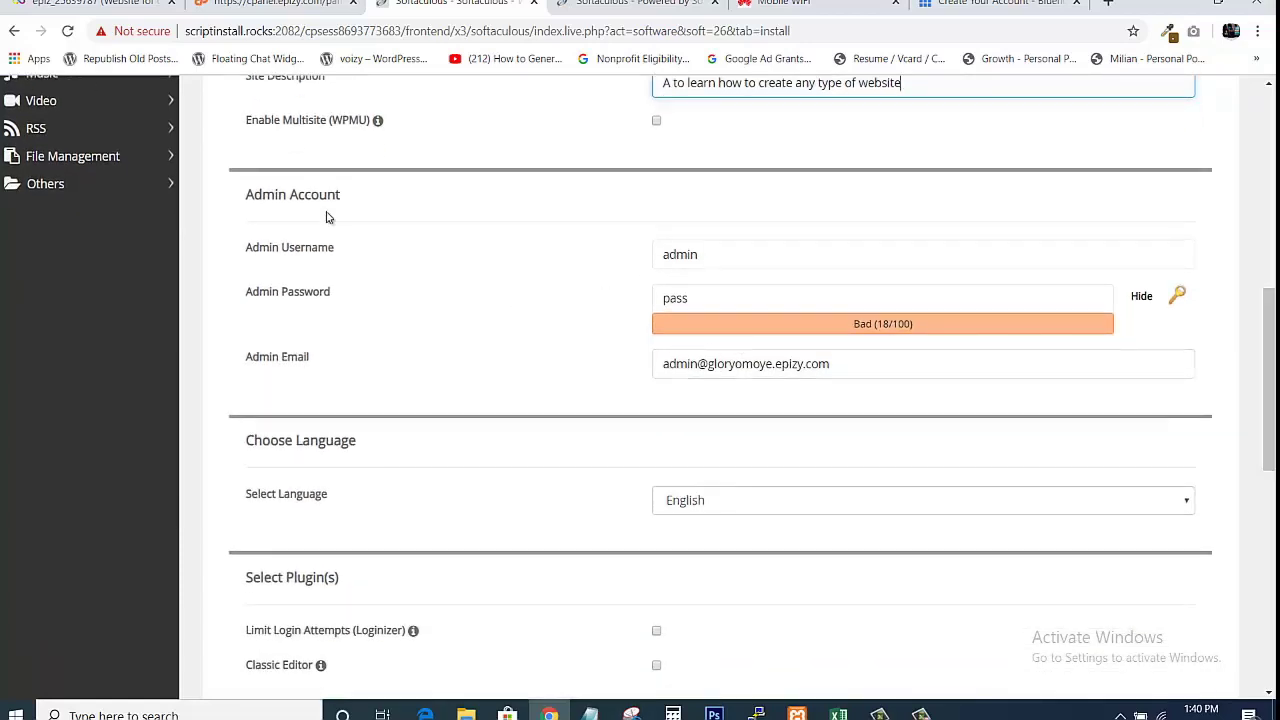
click(740, 262)
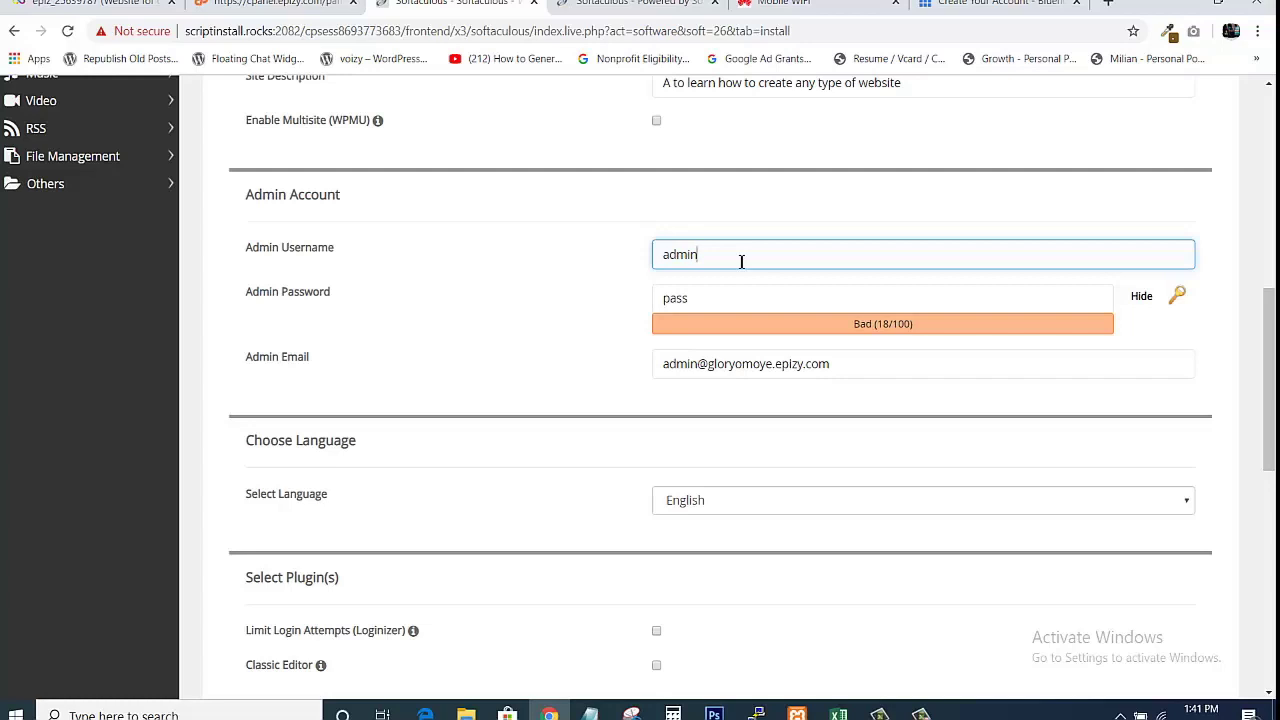
Change the admin username to 'websitedem' and replace the default with a strong admin password.
key(BackSpace)
key(BackSpace)
key(BackSpace)
text(websitedem)
click(742, 294)
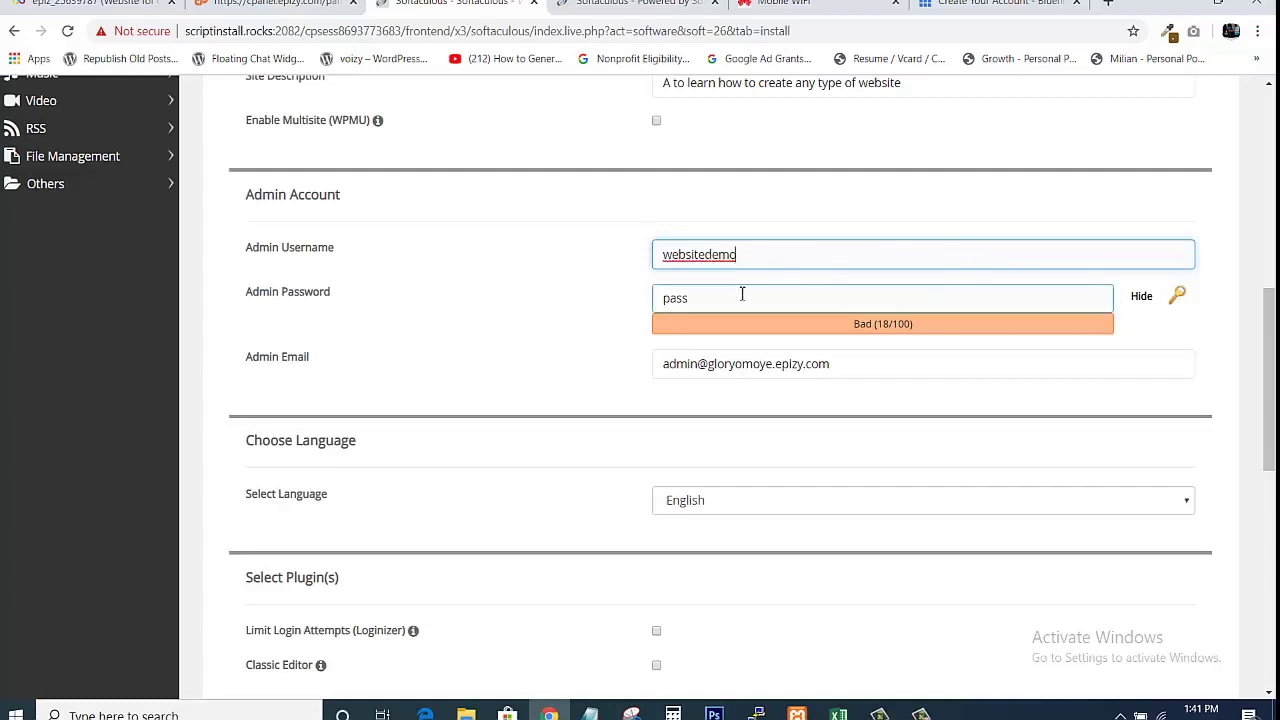
click(742, 294)
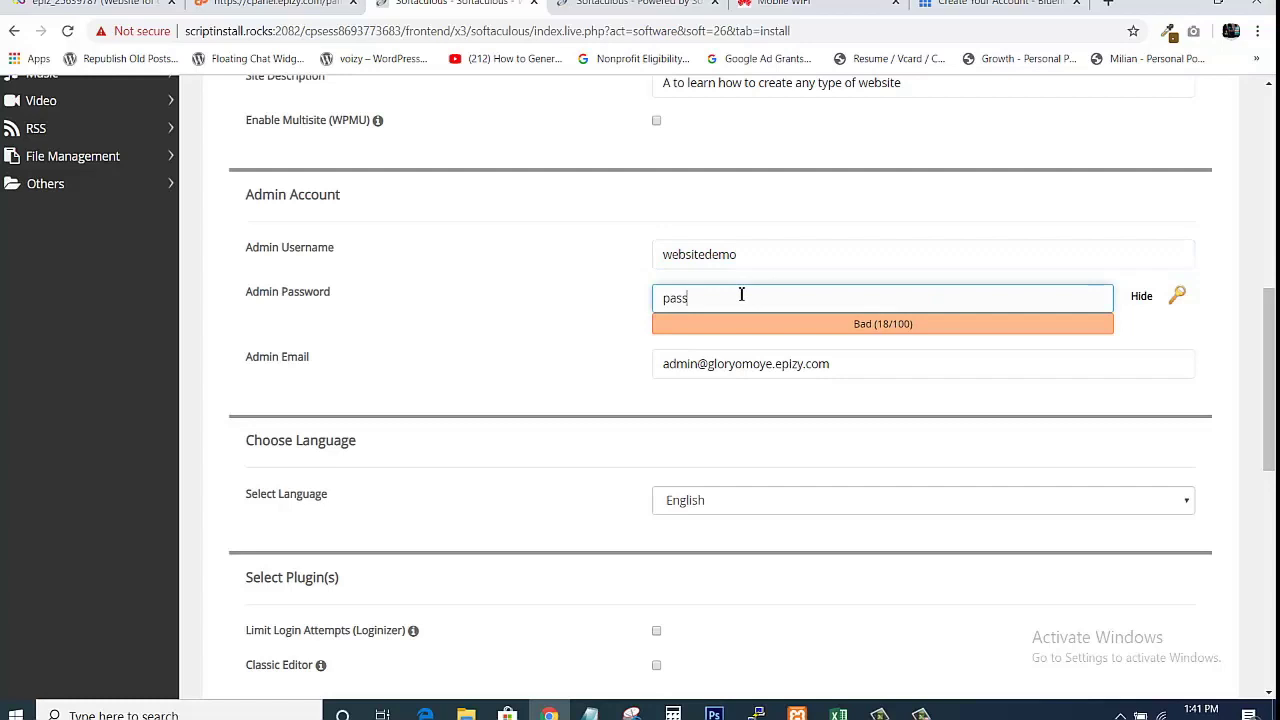
double_click(742, 294)
text(Pa)
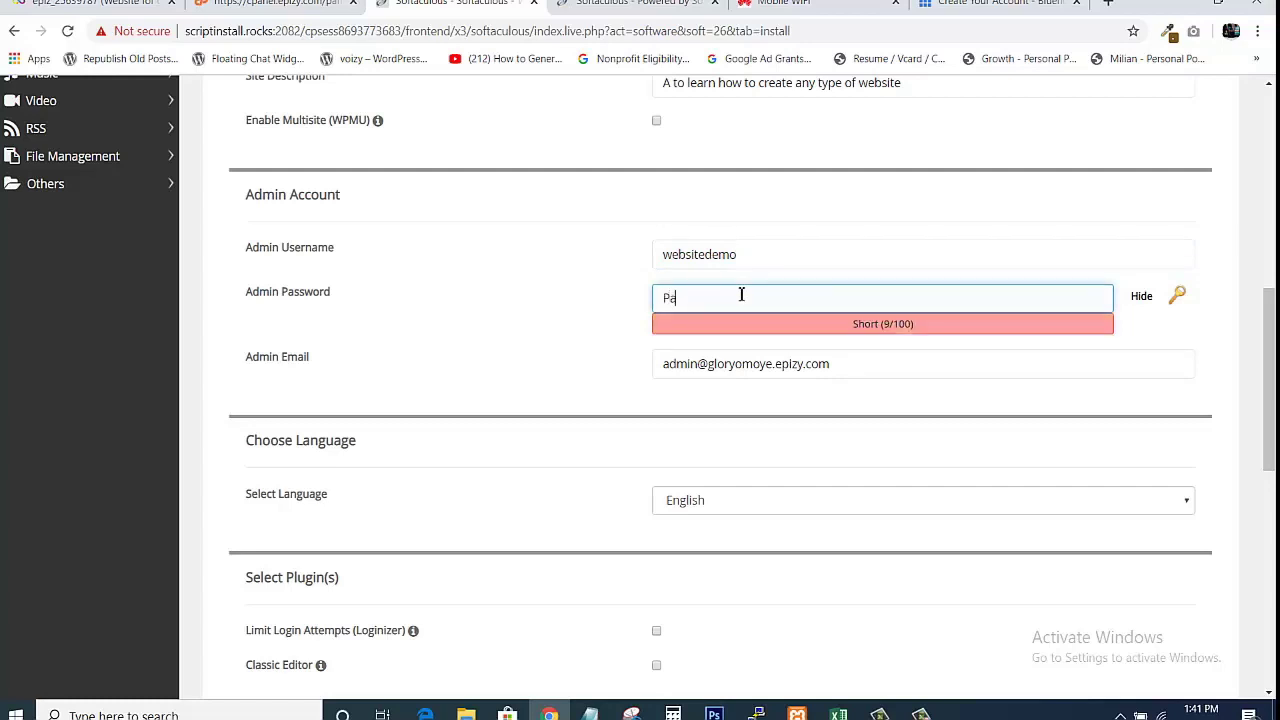
text(ssw0rd!)
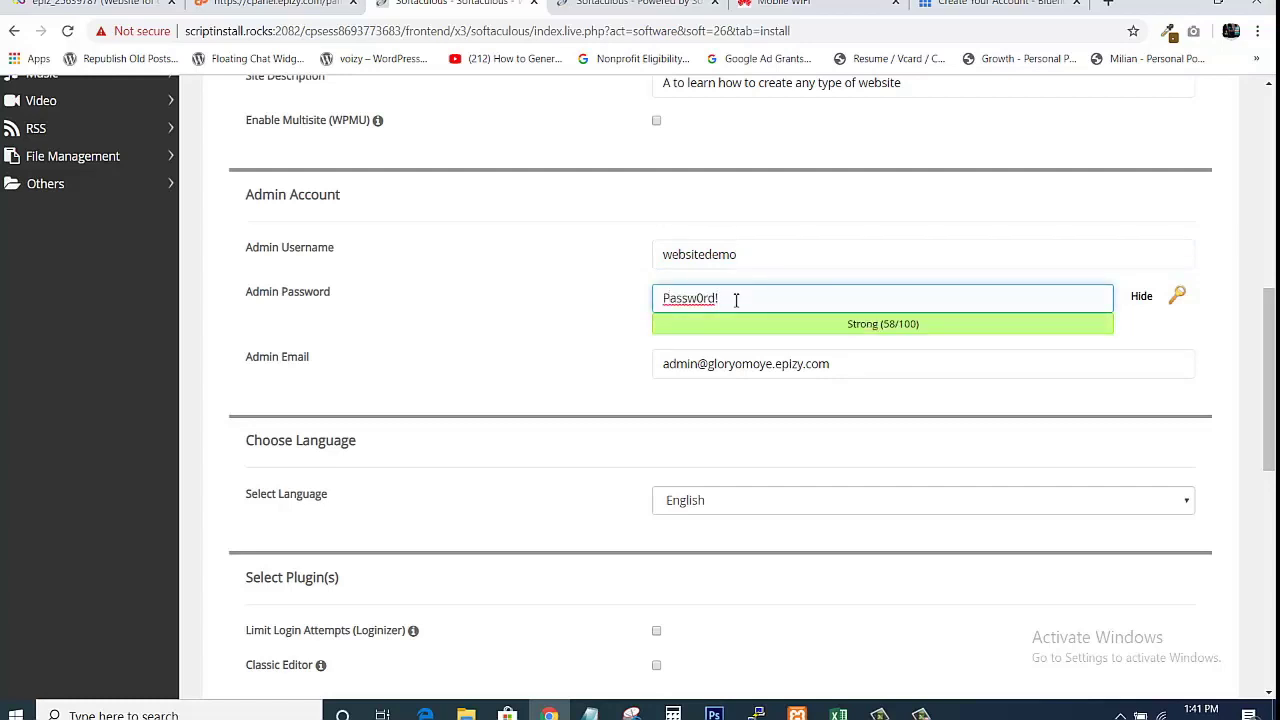
Review the admin email and English language, leaving plugins and theme unselected.
scroll(989, 514, down, 2)
click(778, 230)
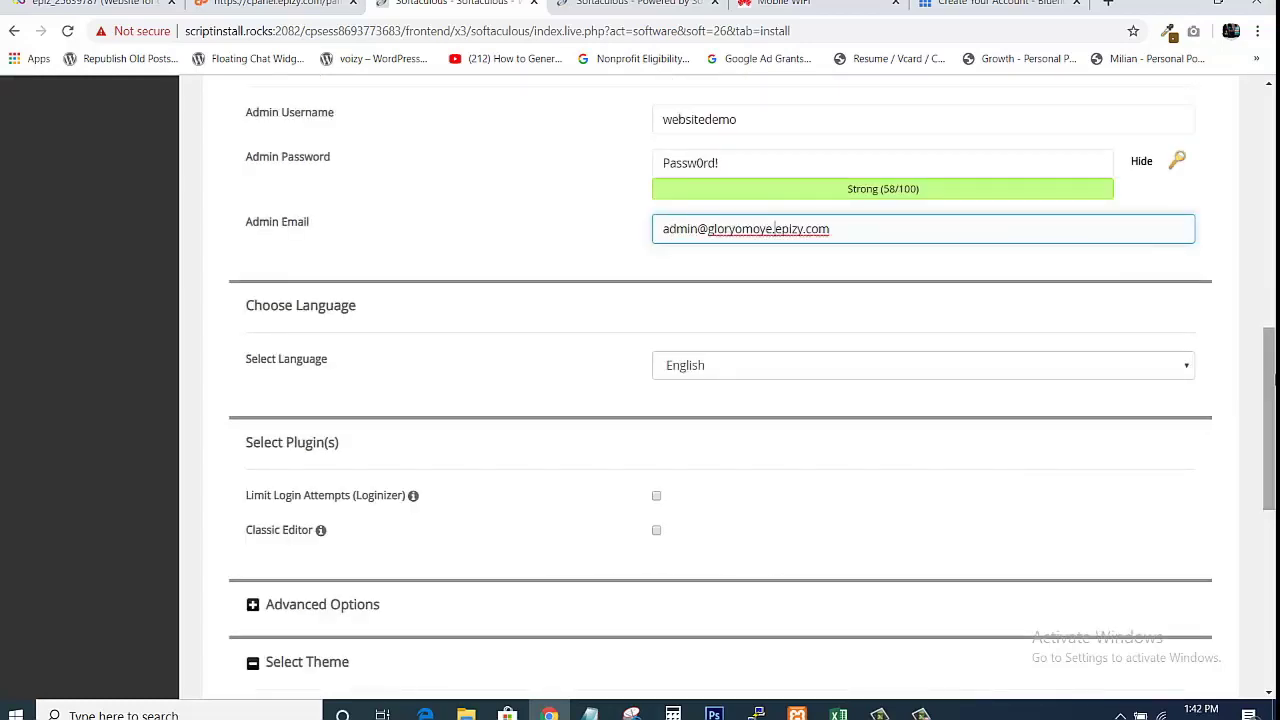
scroll(1270, 420, down, 2)
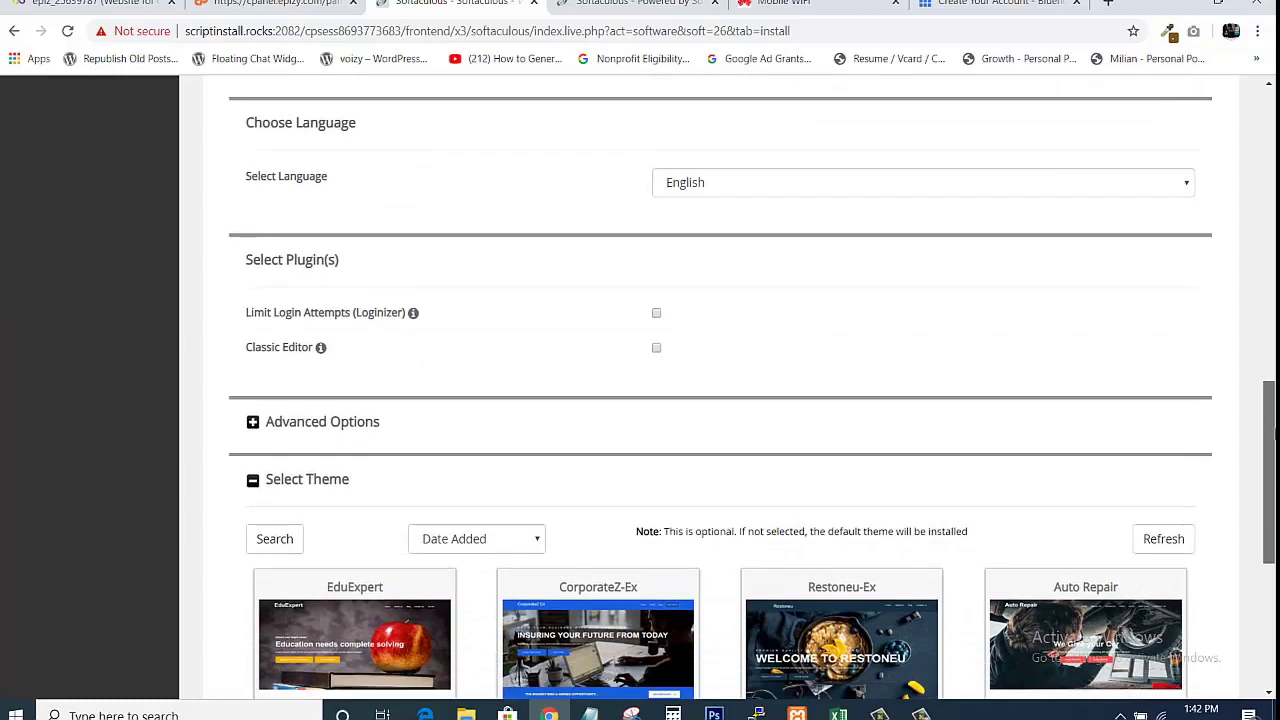
scroll(1238, 414, down, 1)
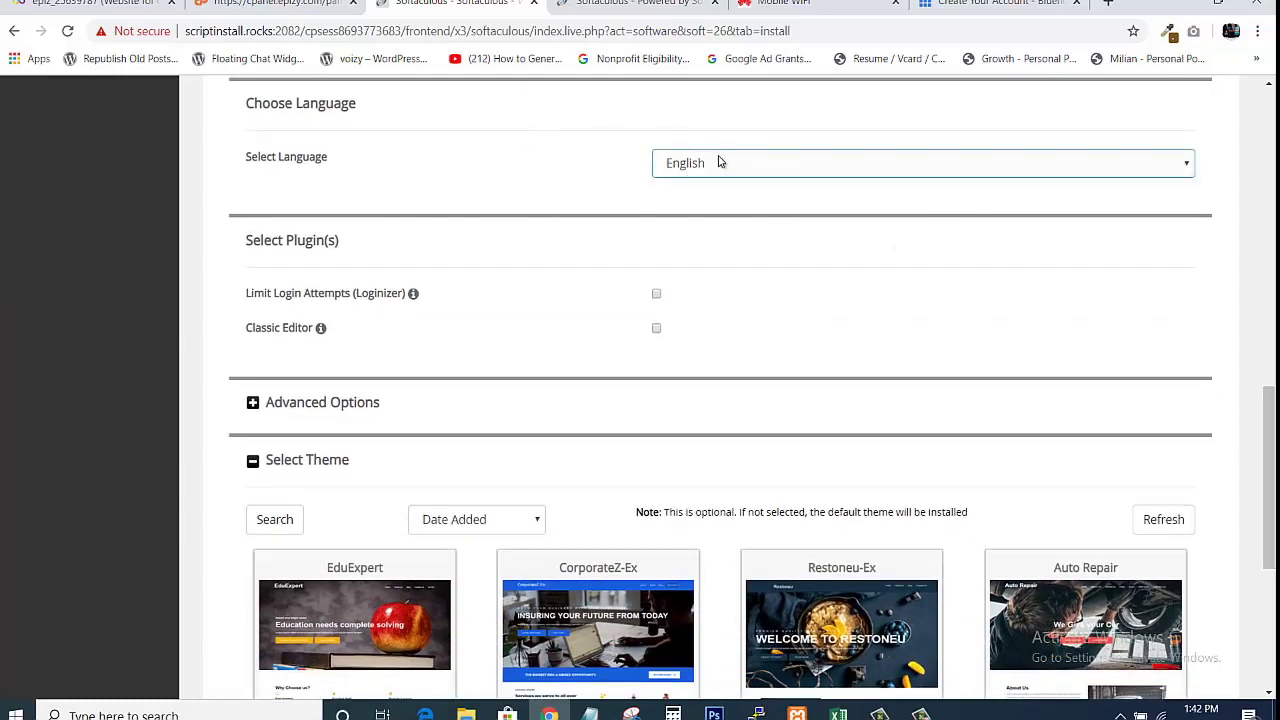
click(692, 171)
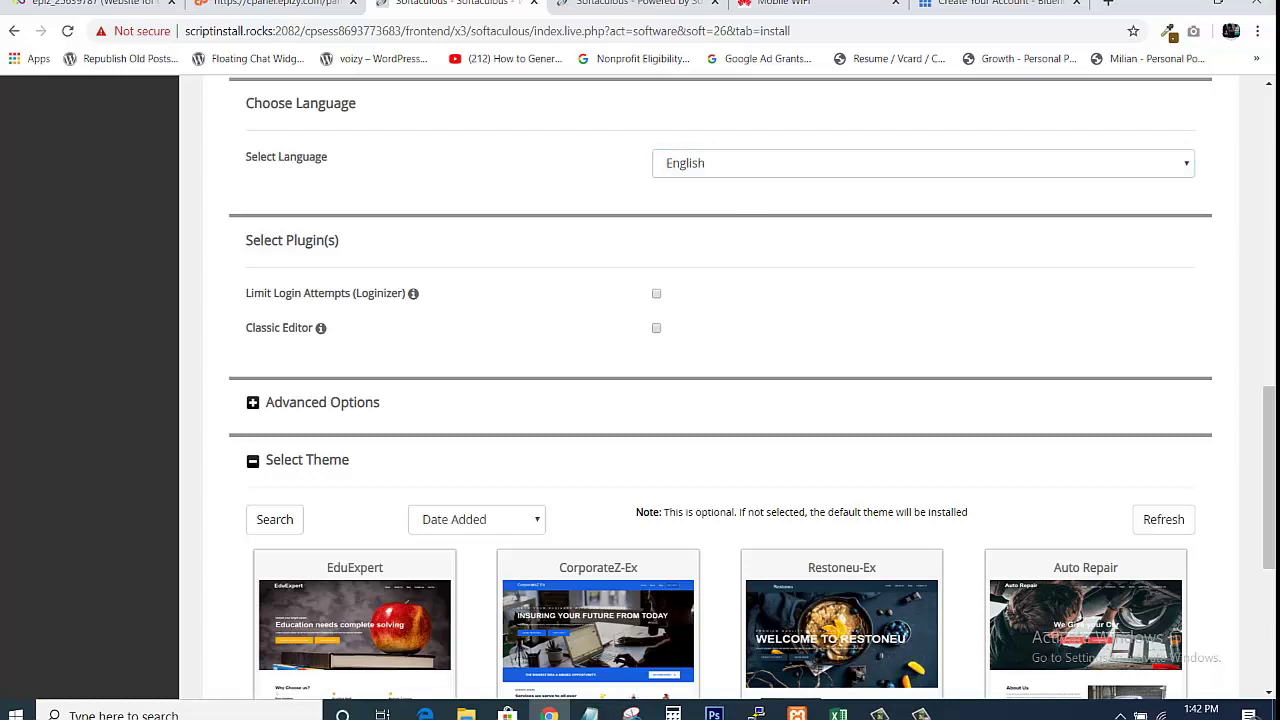
scroll(1270, 460, down, 4)
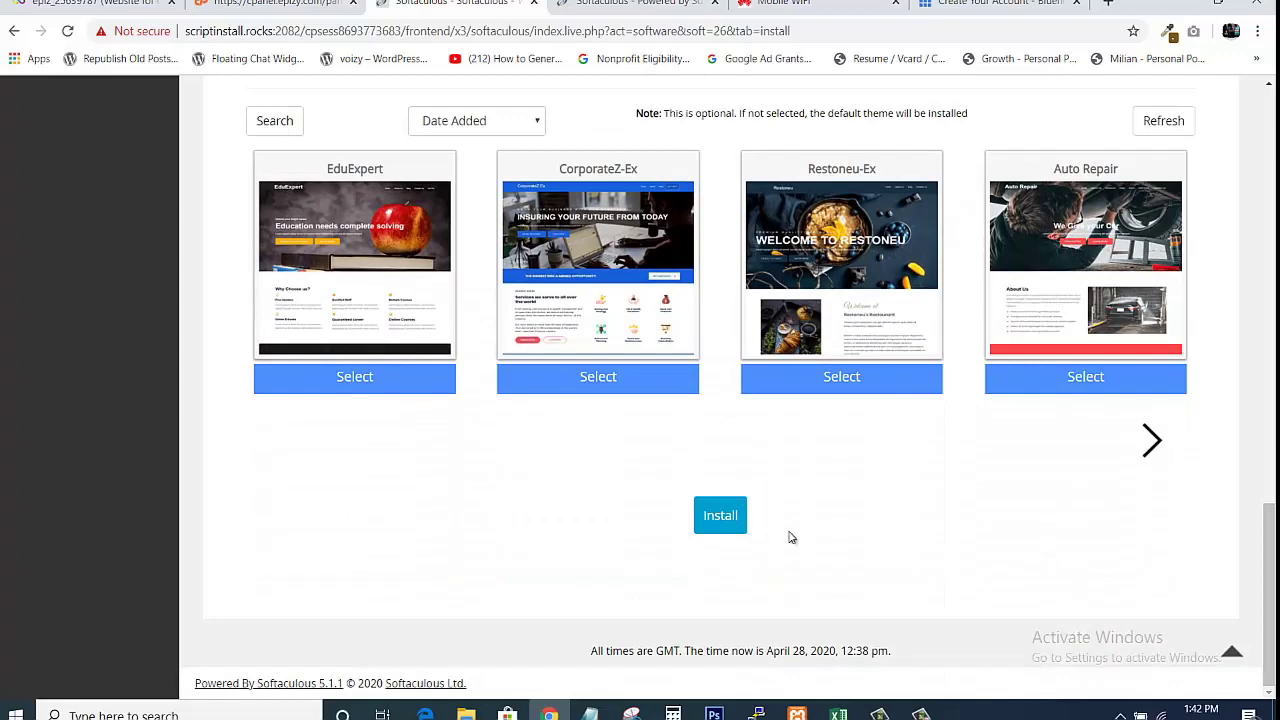
Install WordPress, then open the new epizy.com site and its wp-admin URL in background tabs.
click(728, 518)
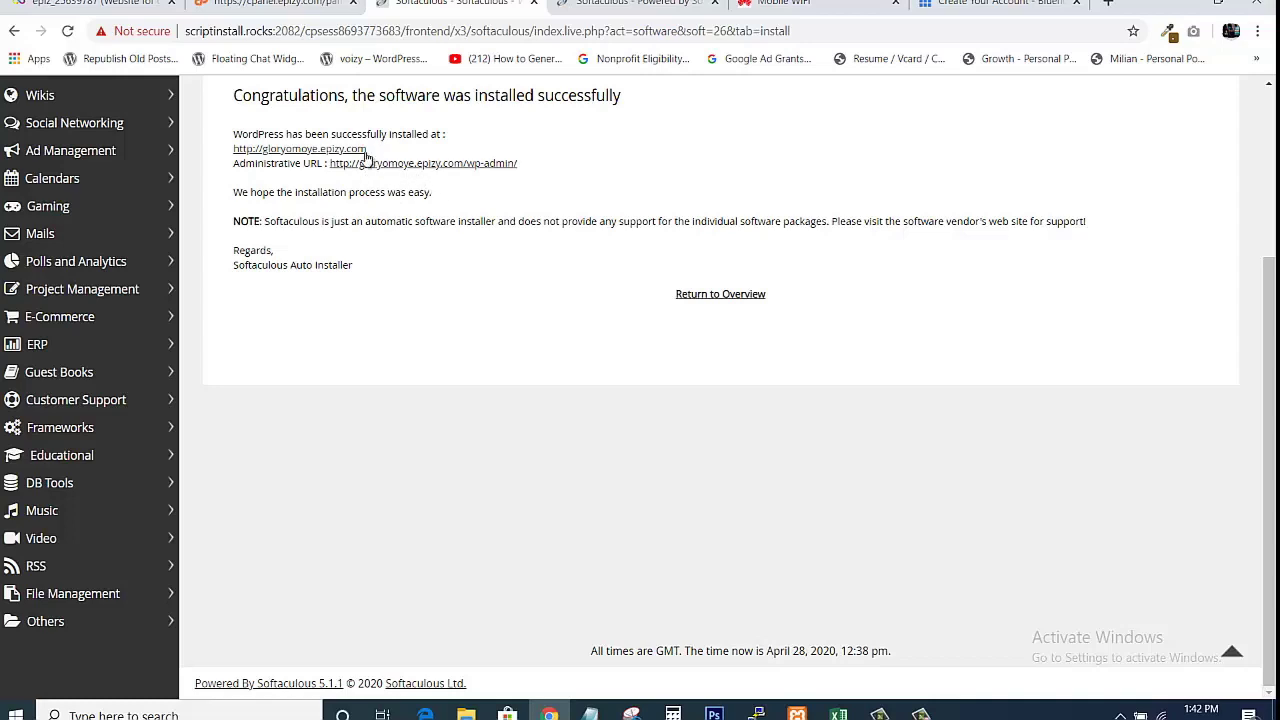
middle_click(311, 155)
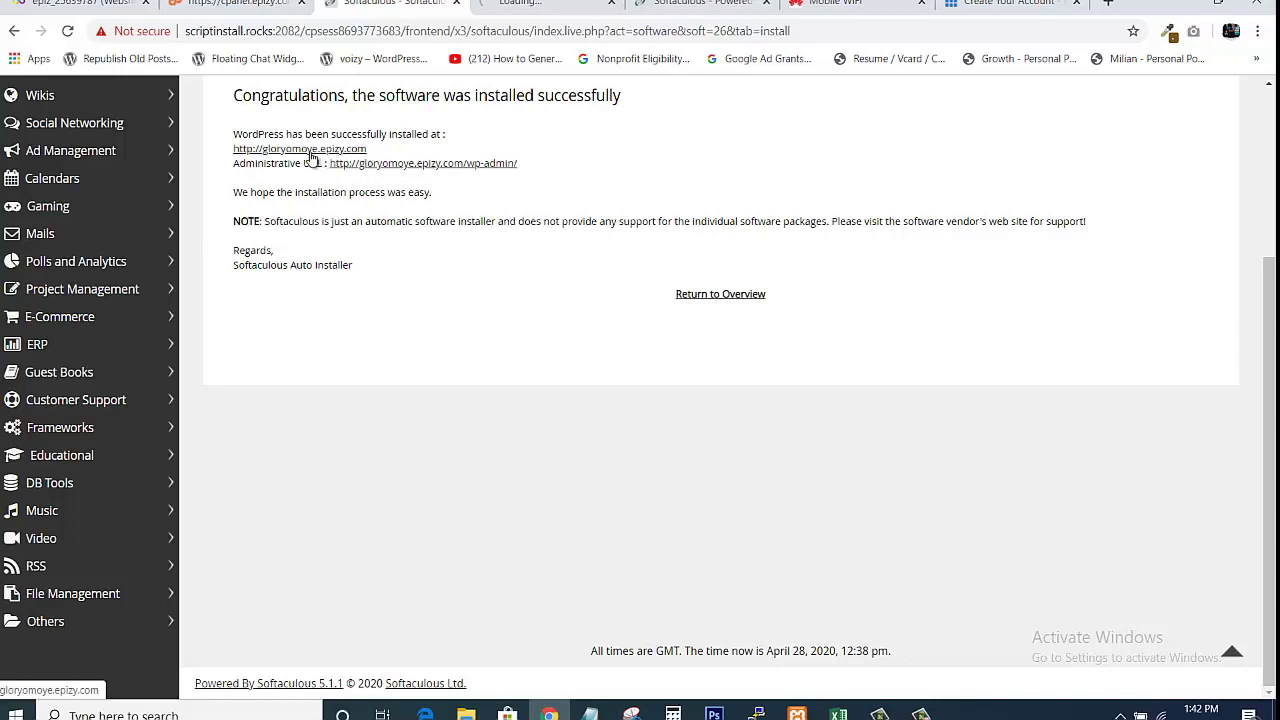
middle_click(410, 165)
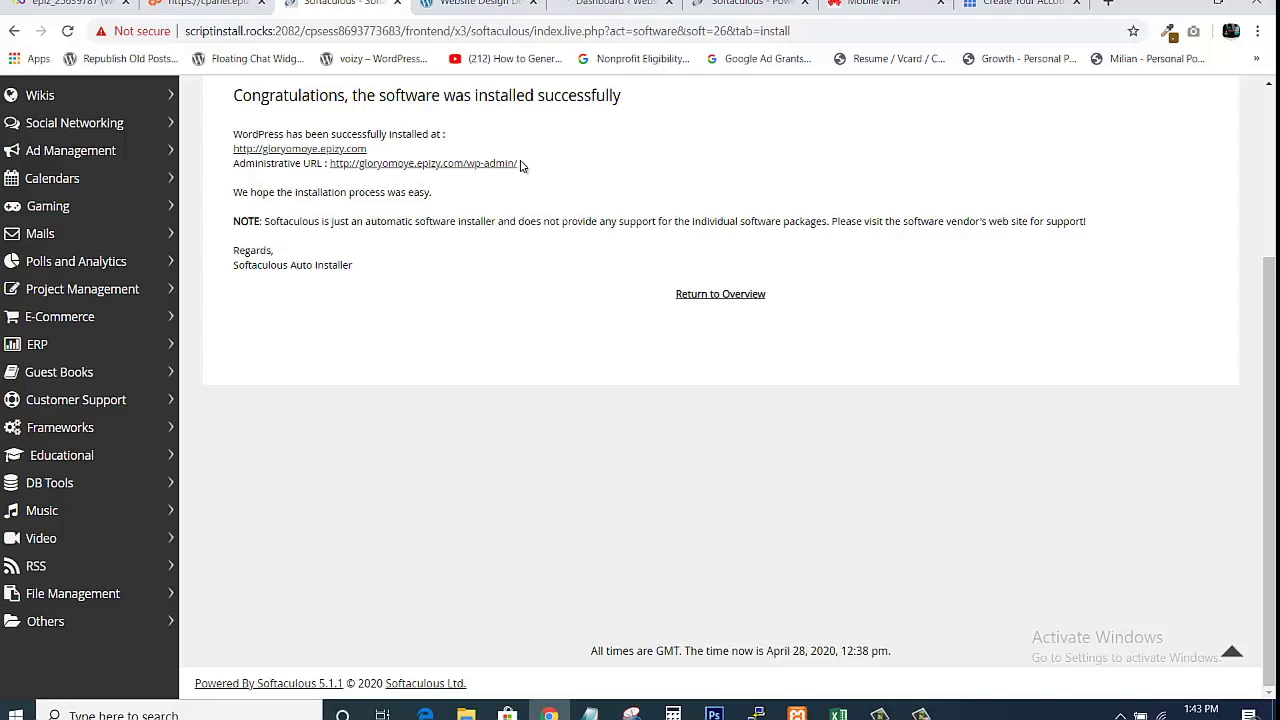
View the newly installed Website Design Demo 2 site, then its WordPress admin dashboard.
click(478, 5)
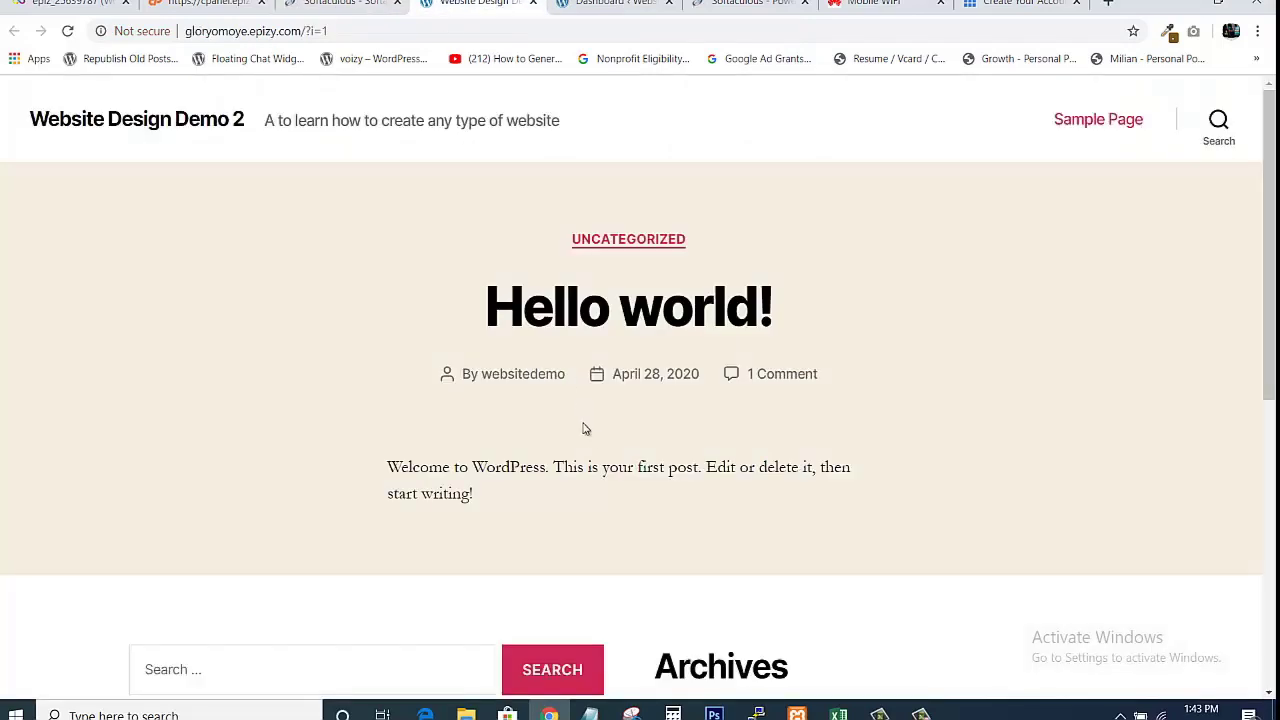
mouse_move(1270, 199)
mouse_down()
mouse_move(1270, 484)
mouse_move(1270, 199)
mouse_up()
click(612, 4)
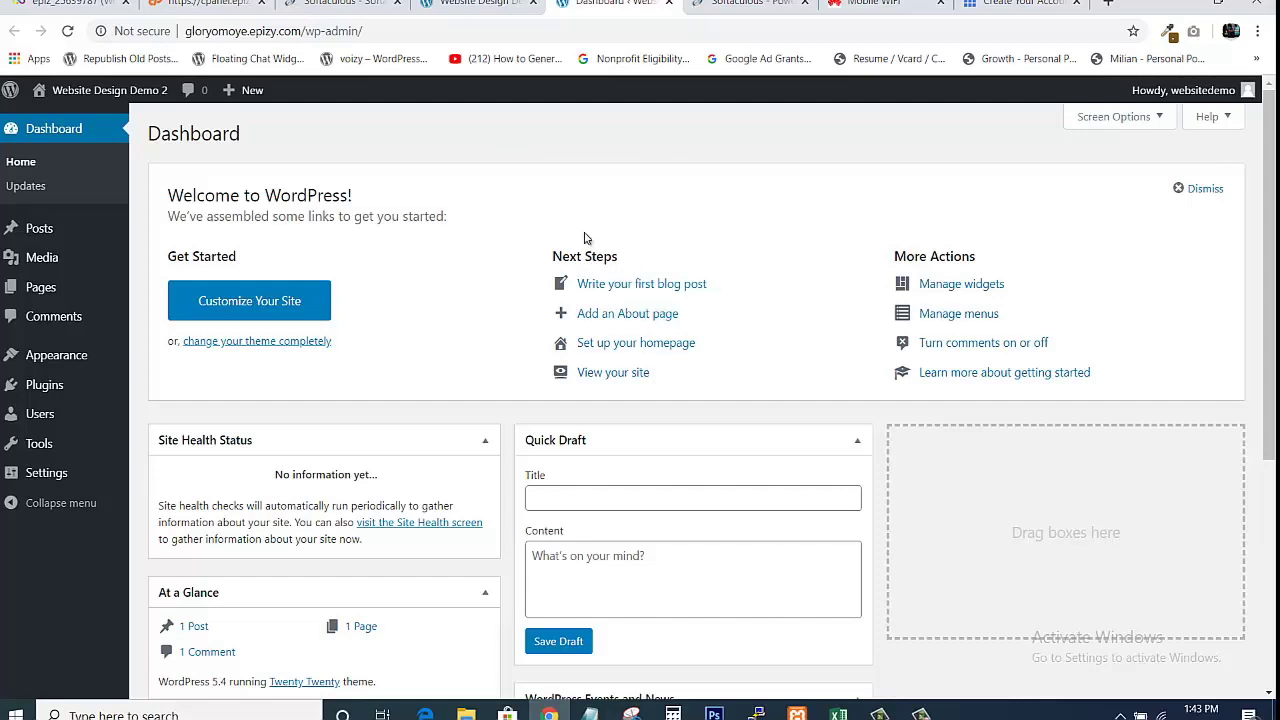
Revisit the site home page and the installation success page, ending on the WordPress Dashboard.
click(478, 3)
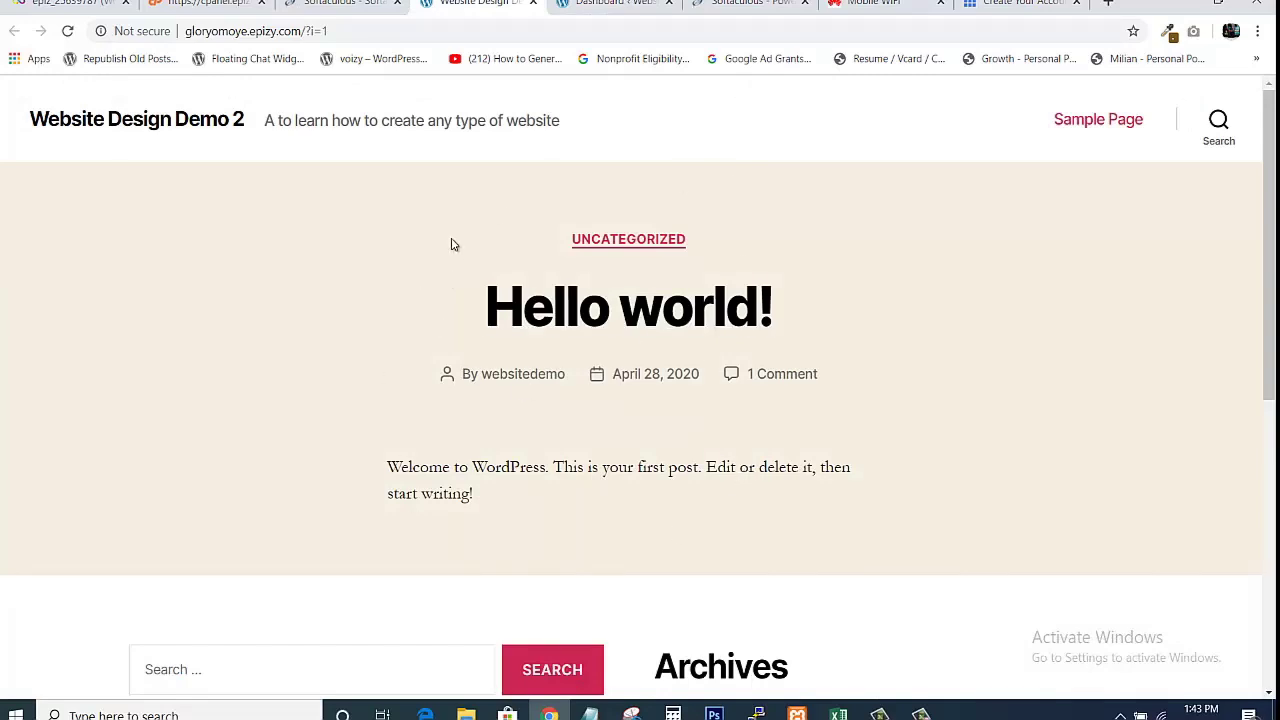
scroll(1268, 420, down, 5)
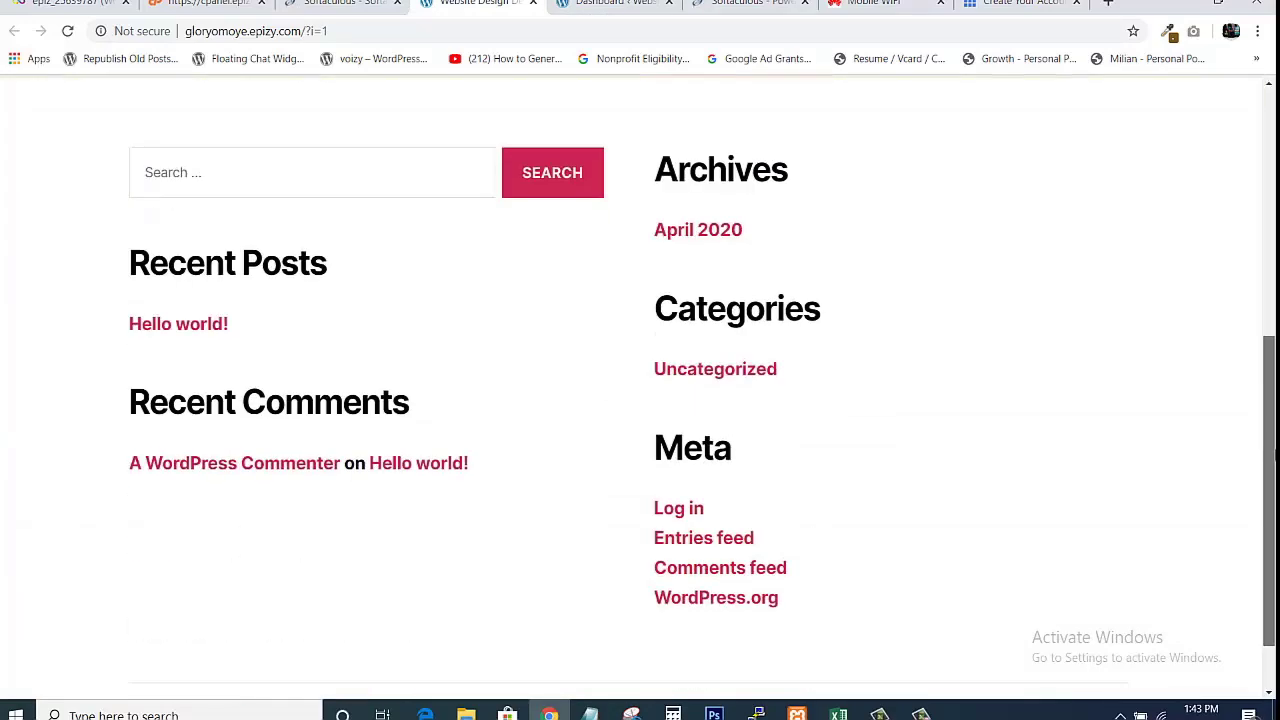
scroll(1268, 420, up, 5)
click(630, 5)
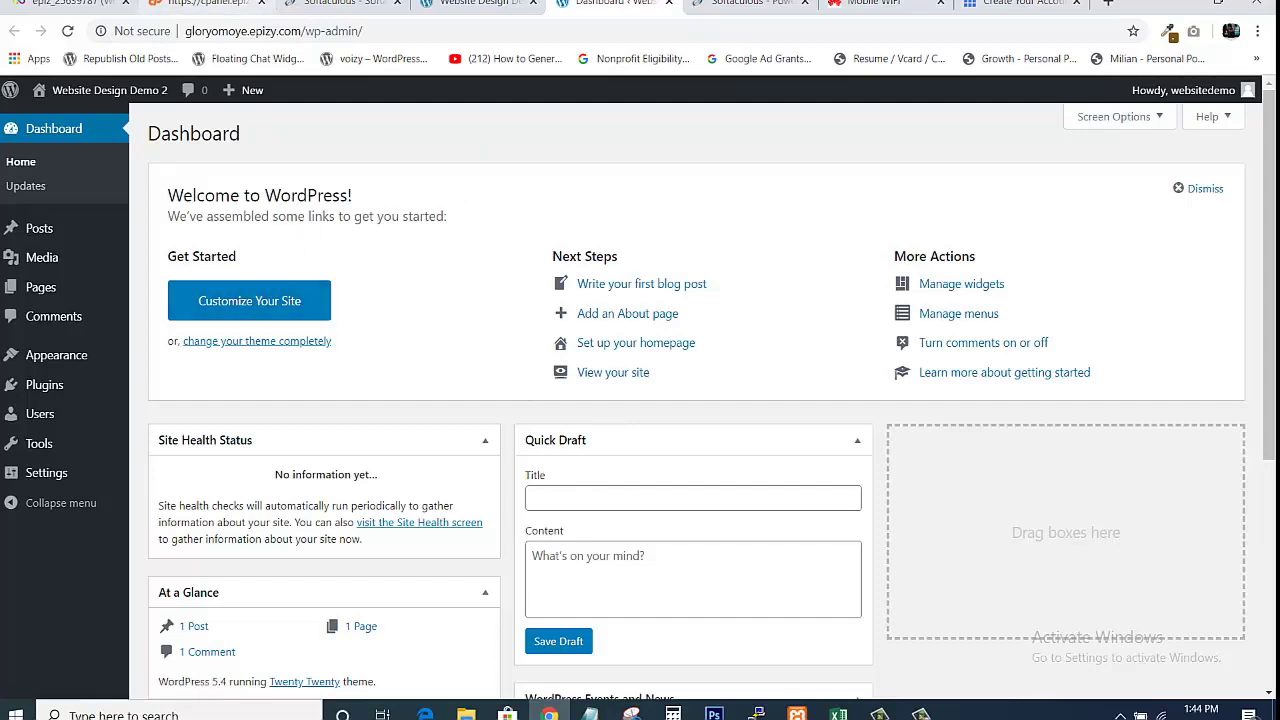
click(338, 4)
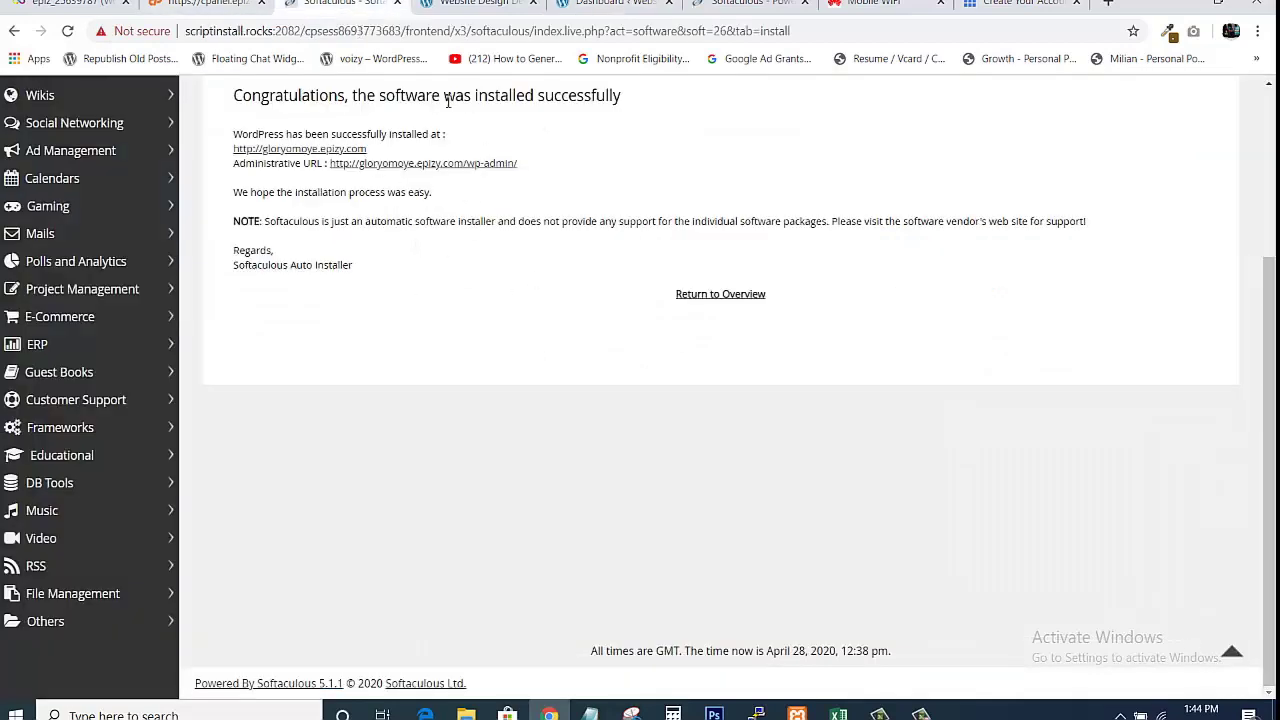
click(614, 4)
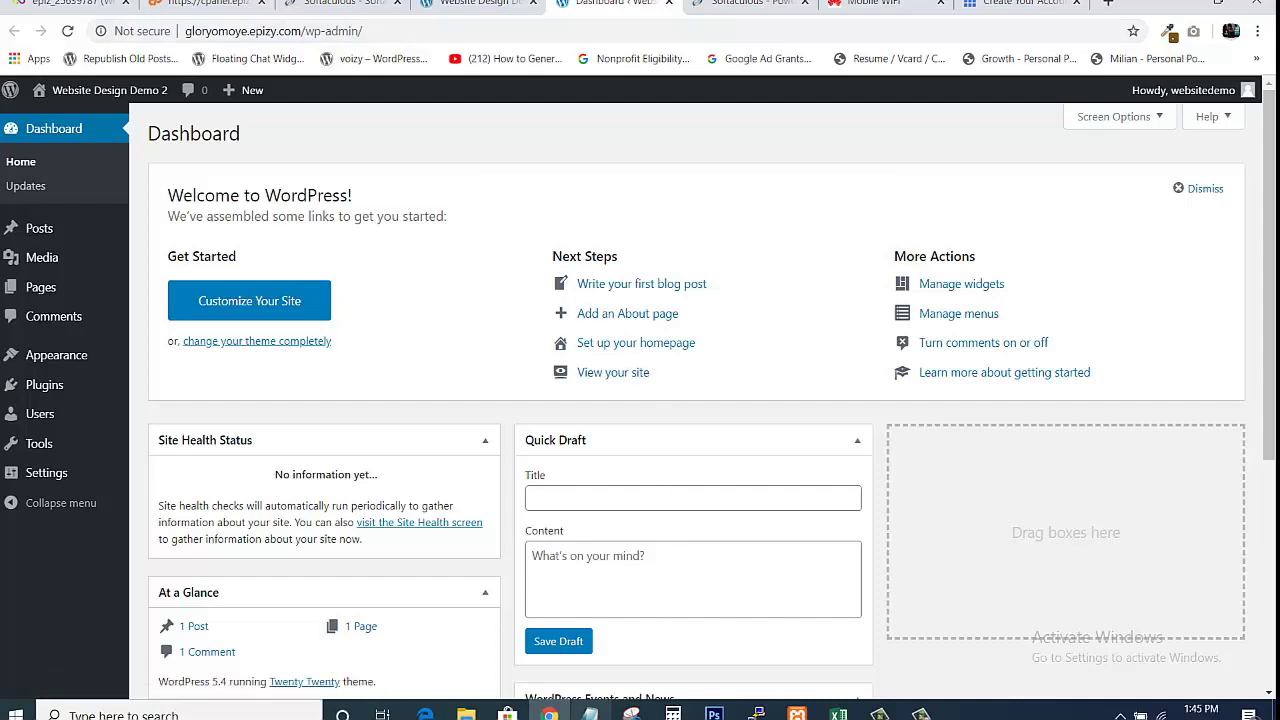
Note the example login address johnhot.com/wp-admin in Notepad, then return to the browser.
key(alt+Tab)
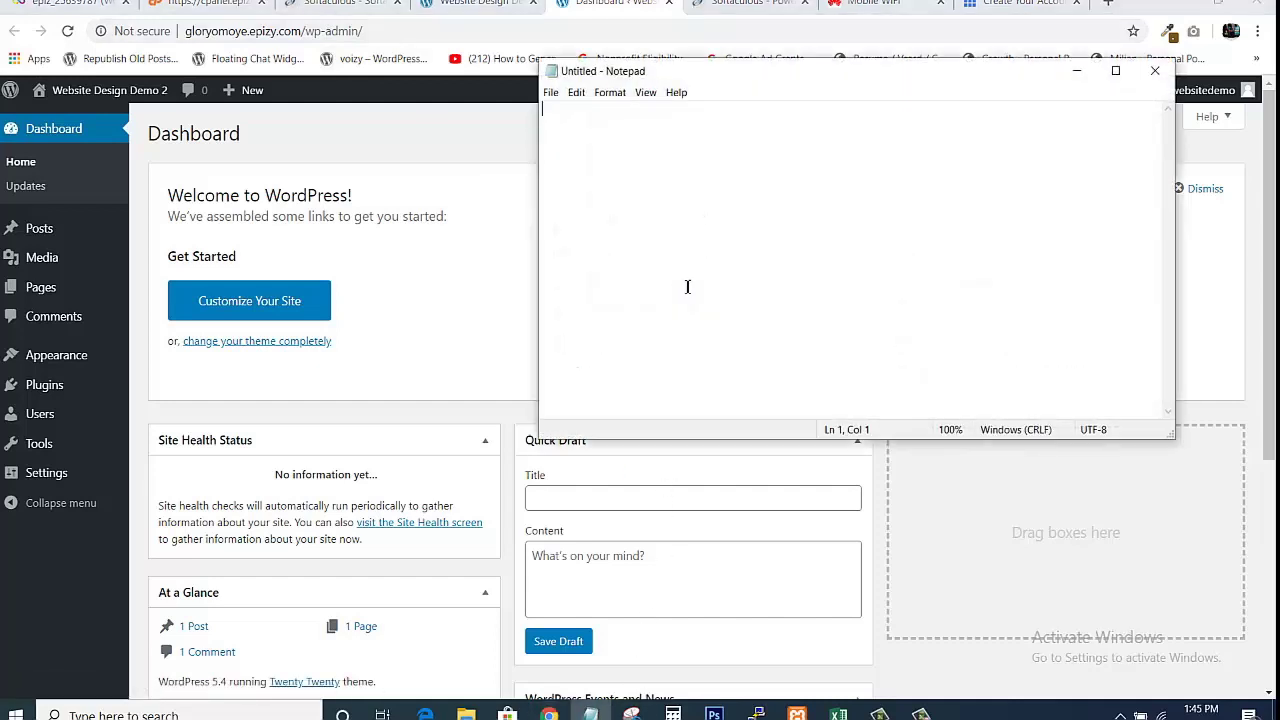
text(johnhot.c)
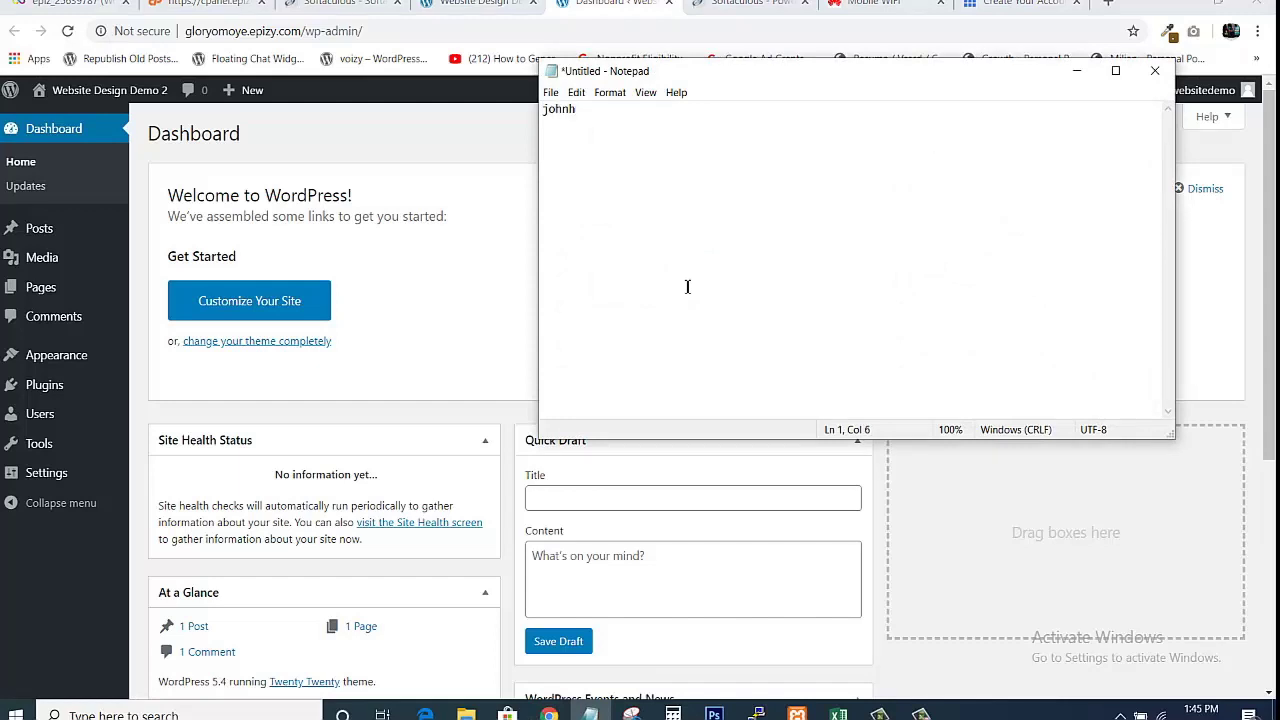
text(om)
text(/wp-admin)
click(398, 143)
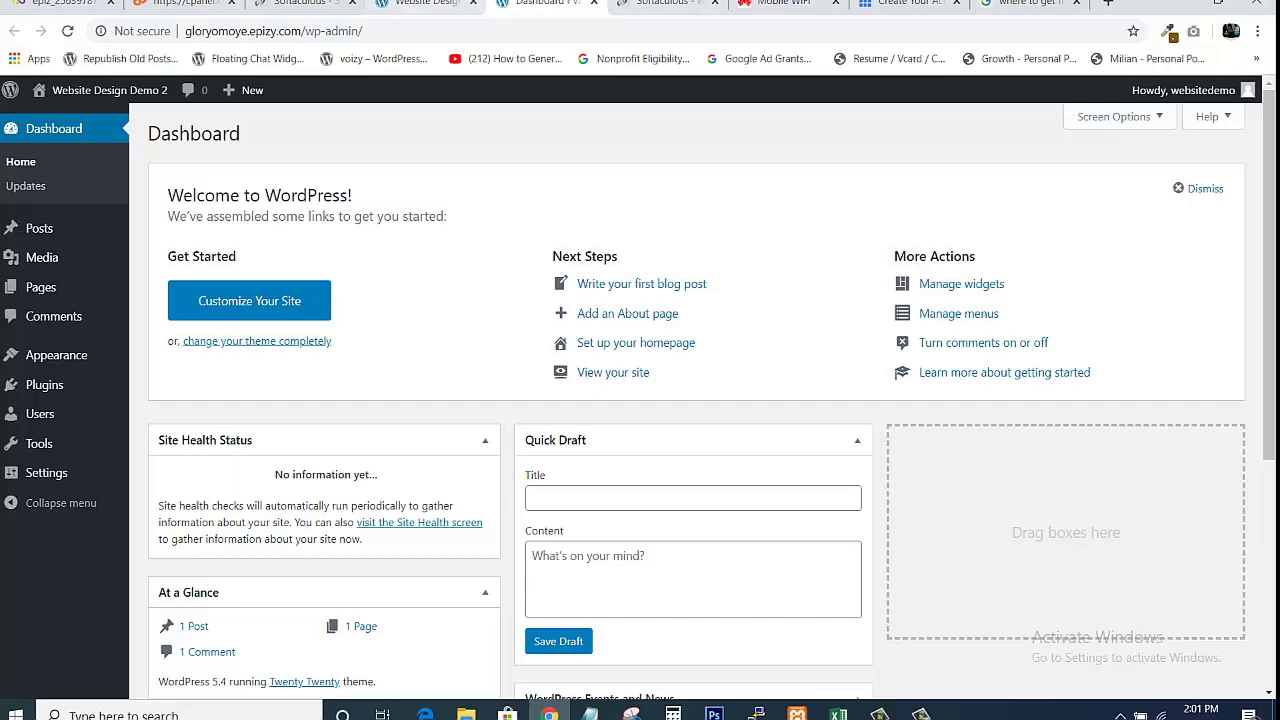
Compare the live Hello world! post with the WordPress dashboard, then open a new blank tab.
click(425, 5)
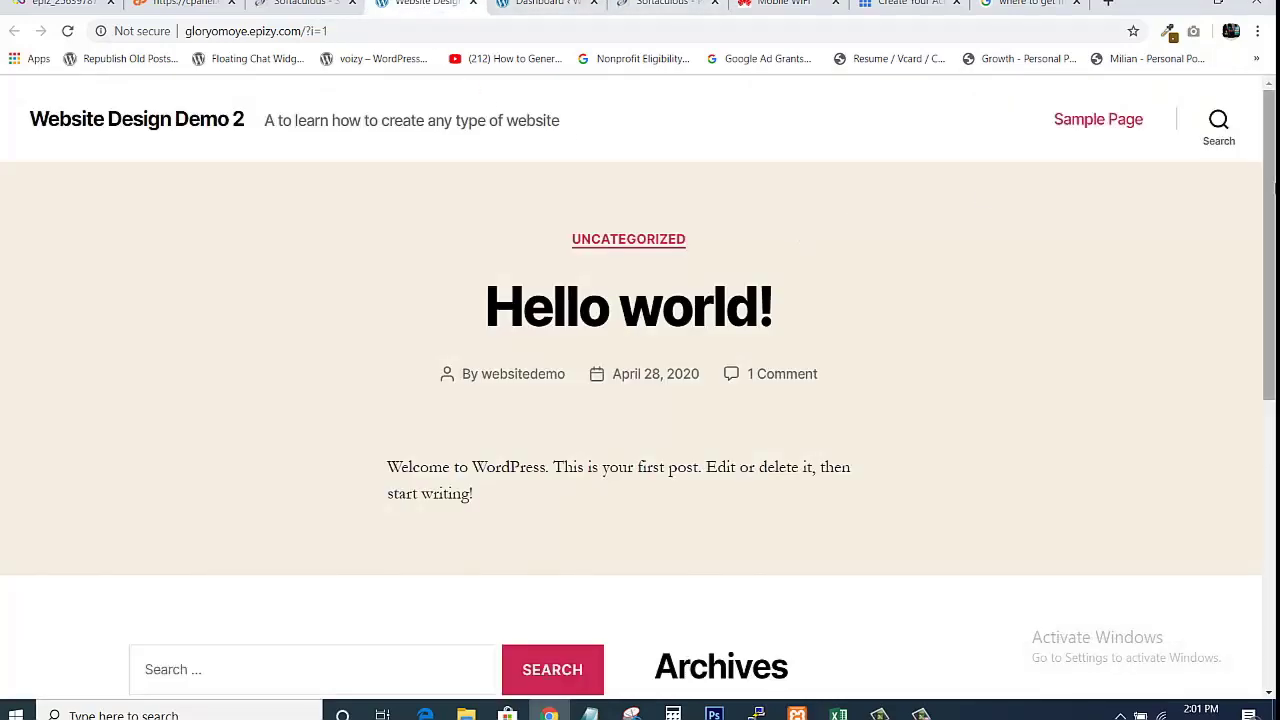
mouse_move(1274, 188)
mouse_down()
mouse_move(1273, 464)
mouse_move(1274, 185)
mouse_up()
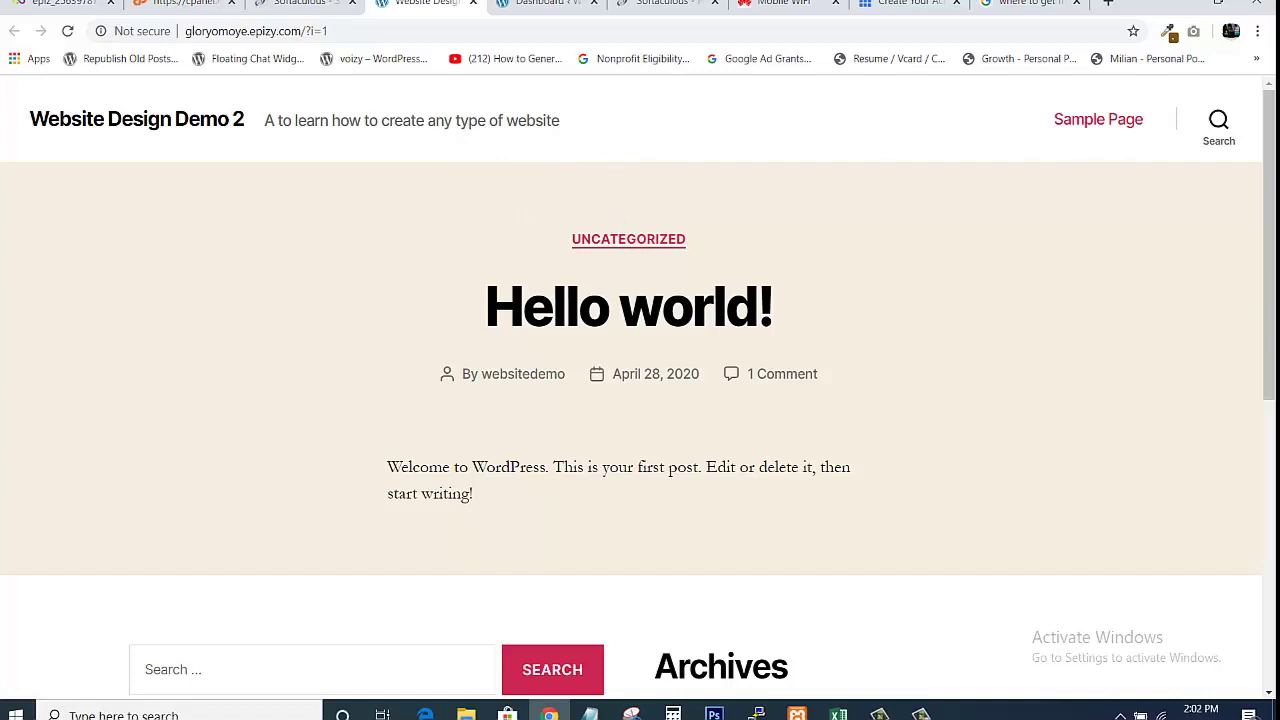
mouse_move(1269, 190)
mouse_down()
mouse_move(1268, 495)
mouse_move(1268, 210)
mouse_up()
click(545, 3)
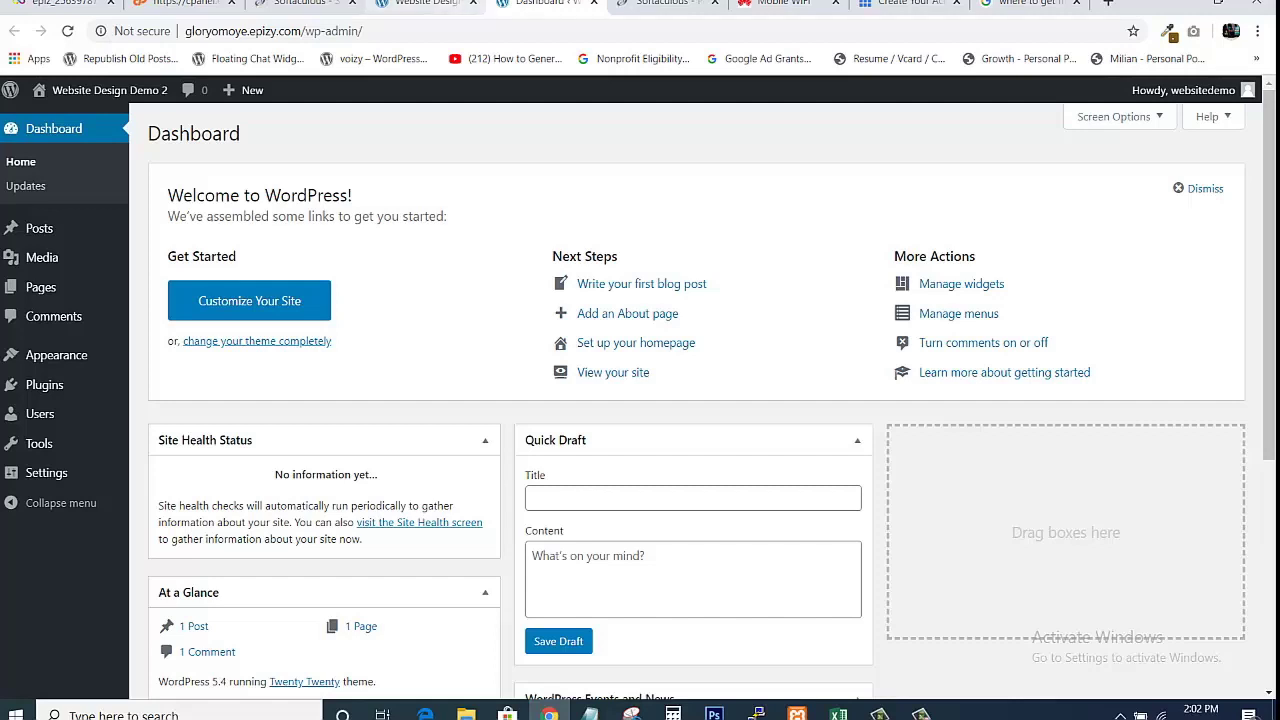
click(454, 4)
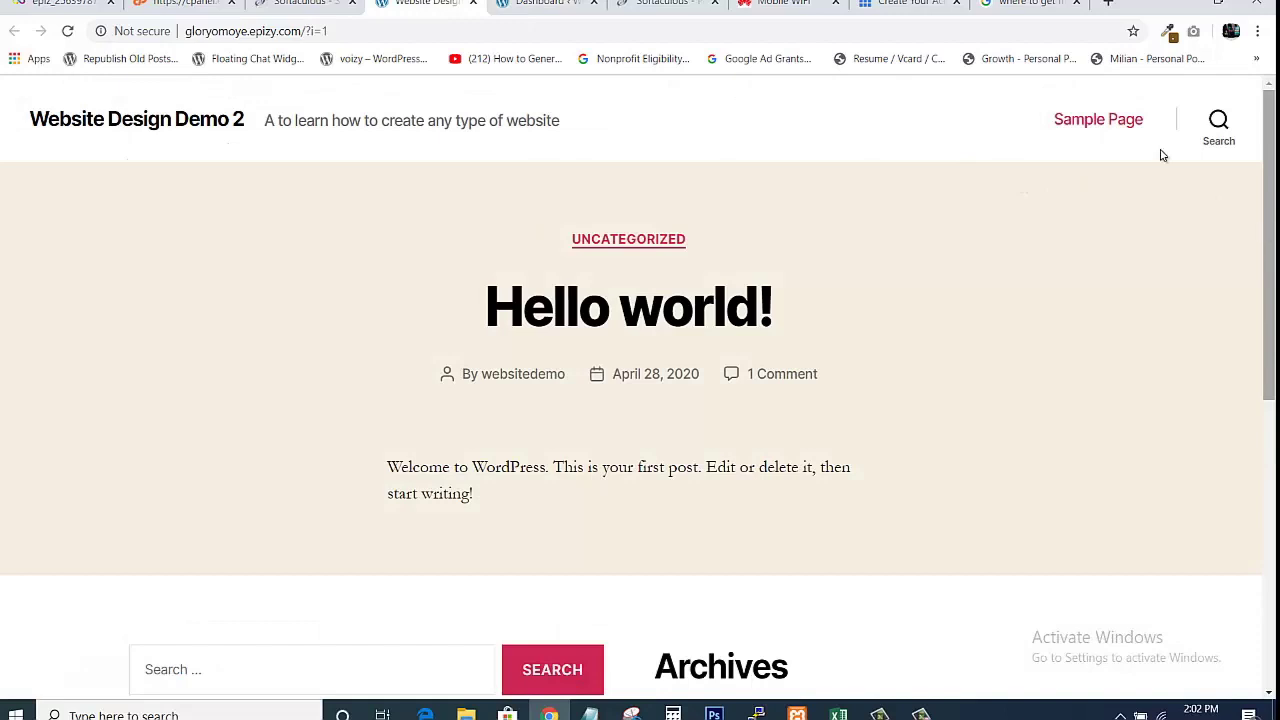
click(546, 3)
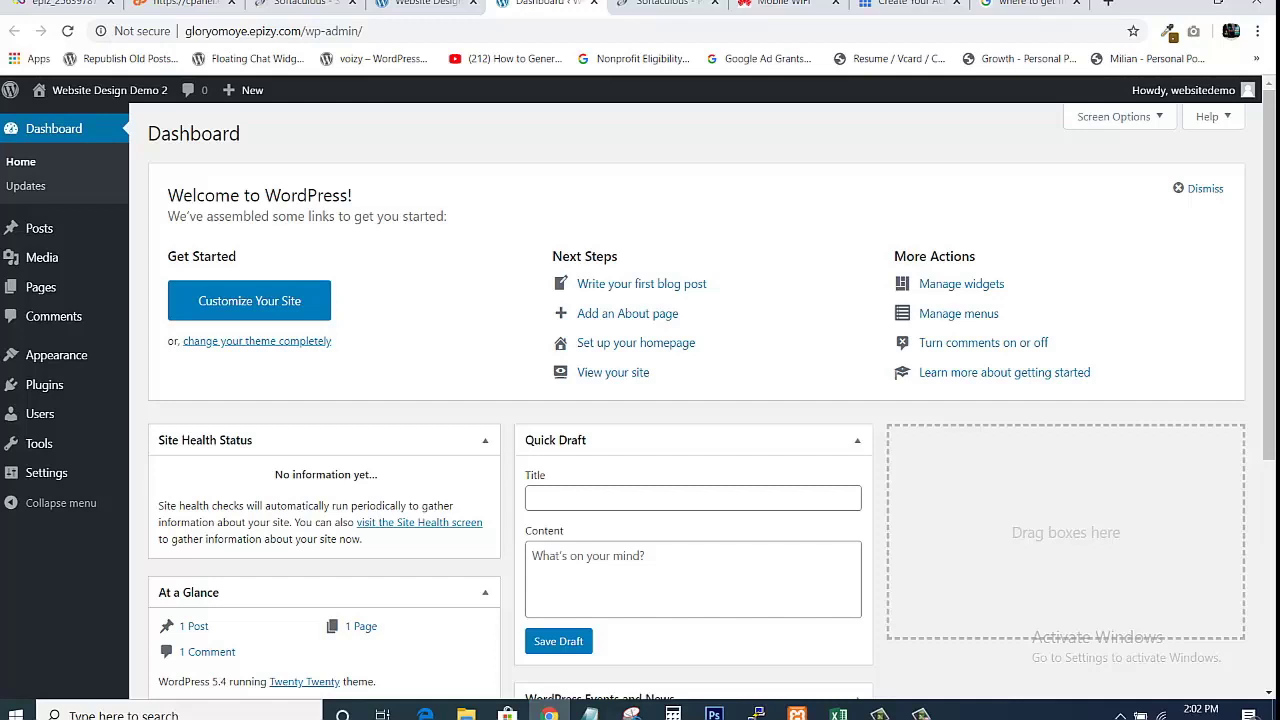
click(1111, 4)
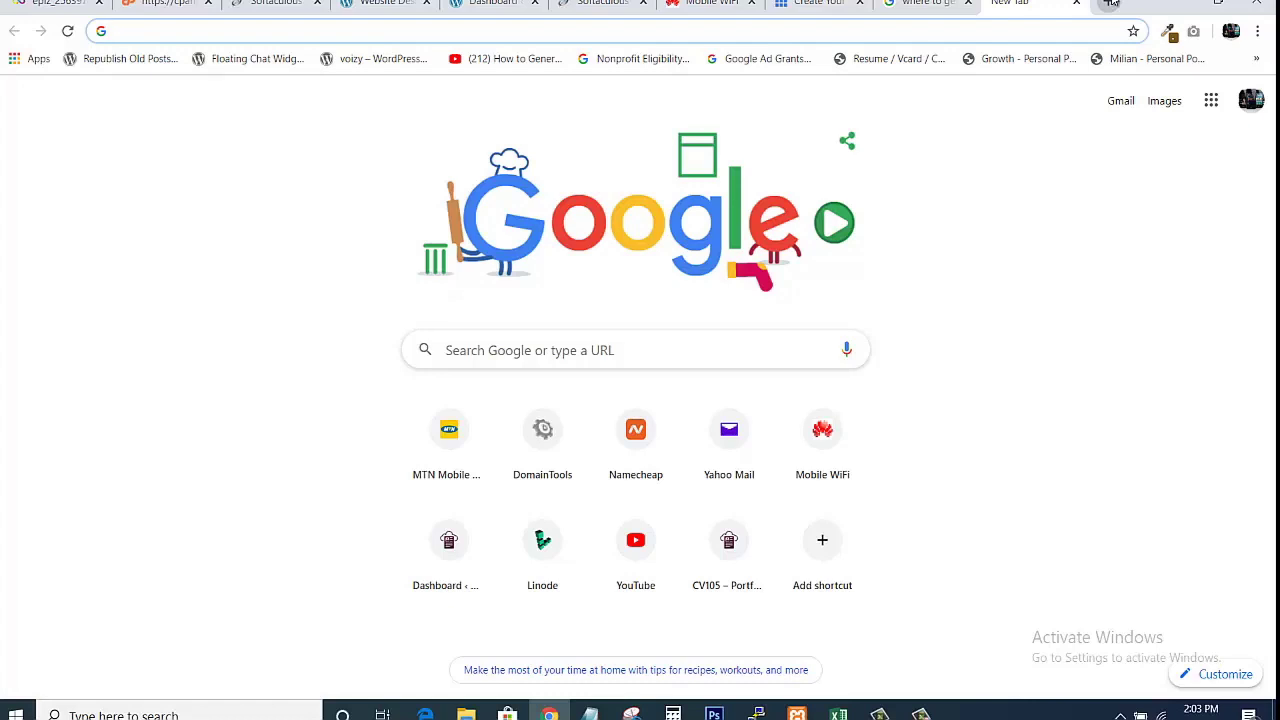
Go to ThemeForest and search WordPress themes for 'construction'.
text(the)
key(Return)
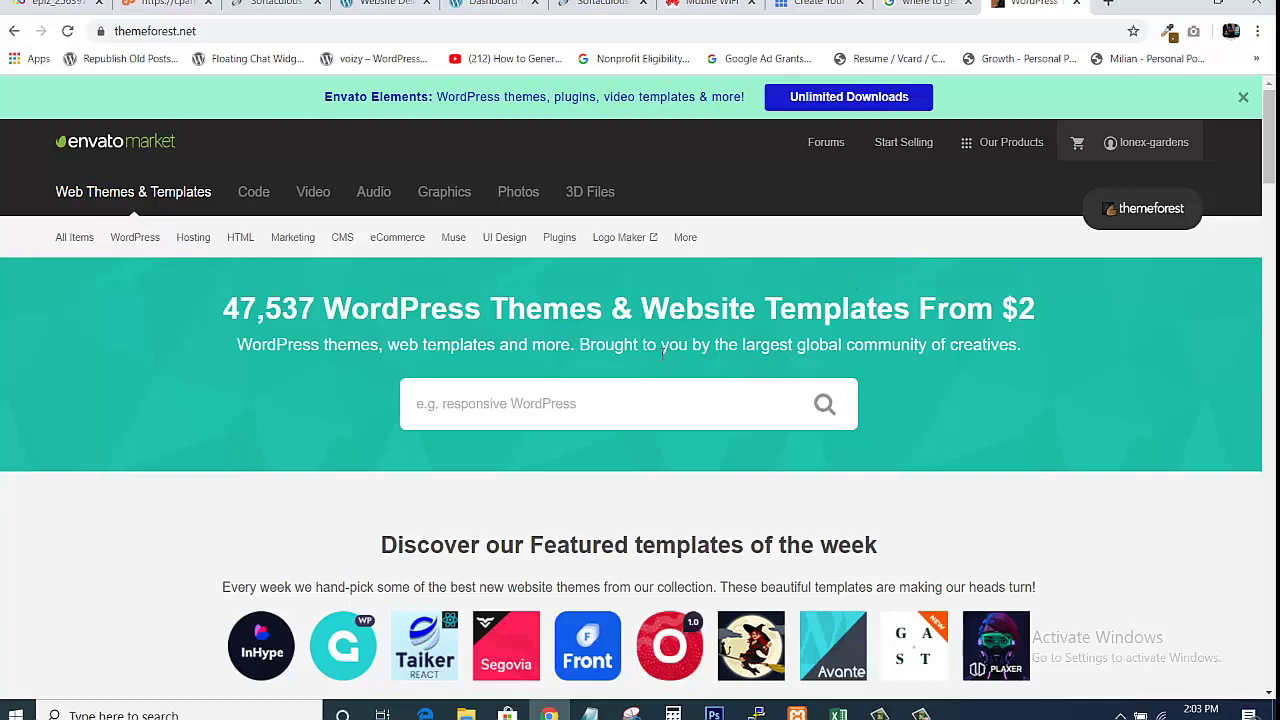
click(591, 410)
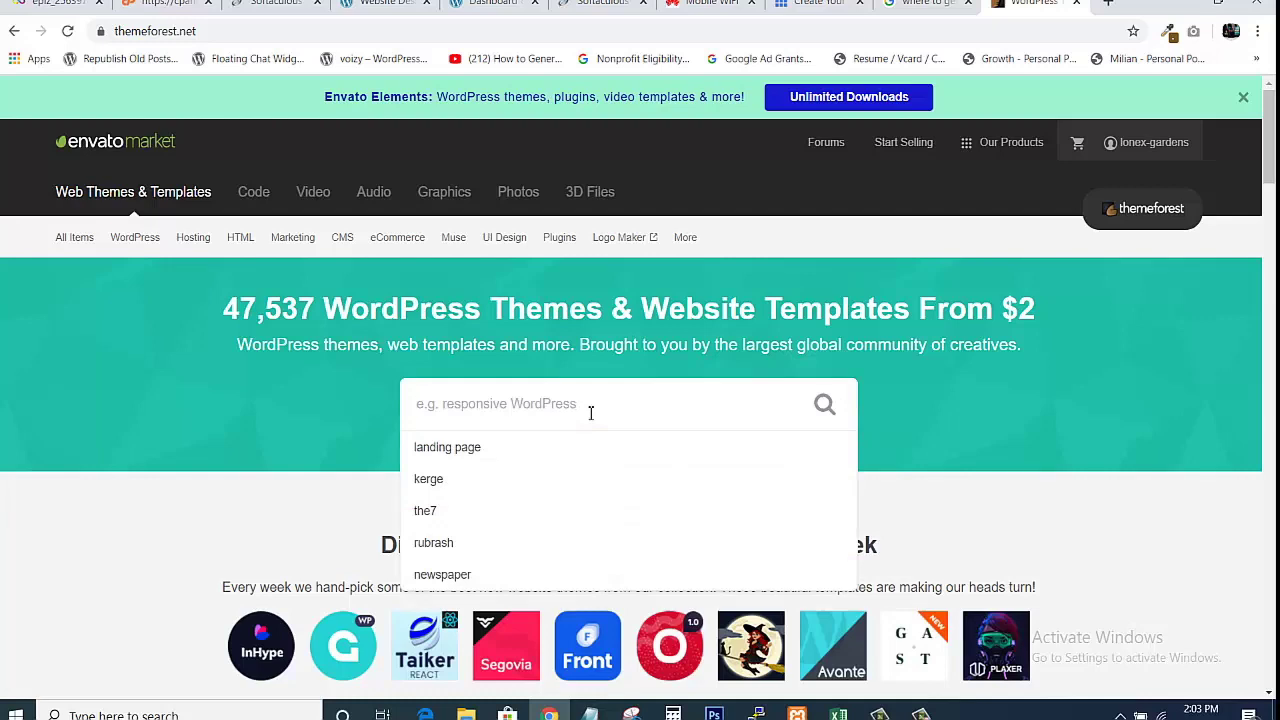
text(co)
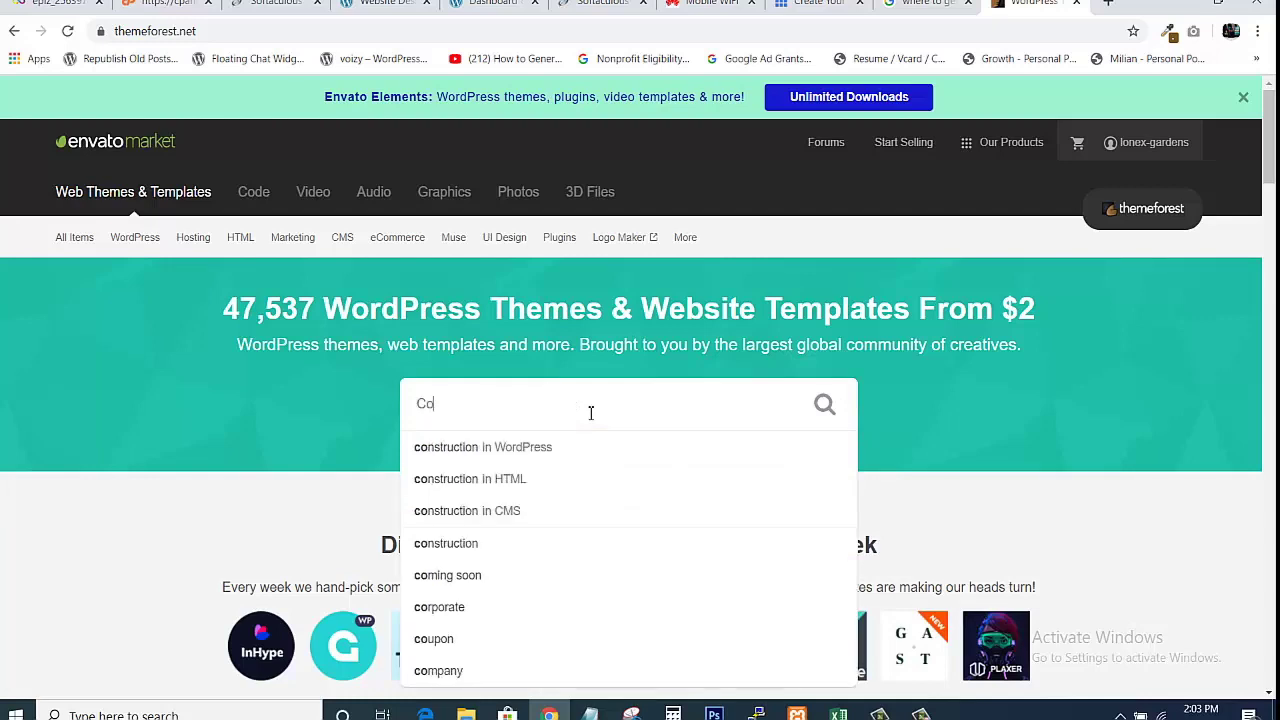
text(ns)
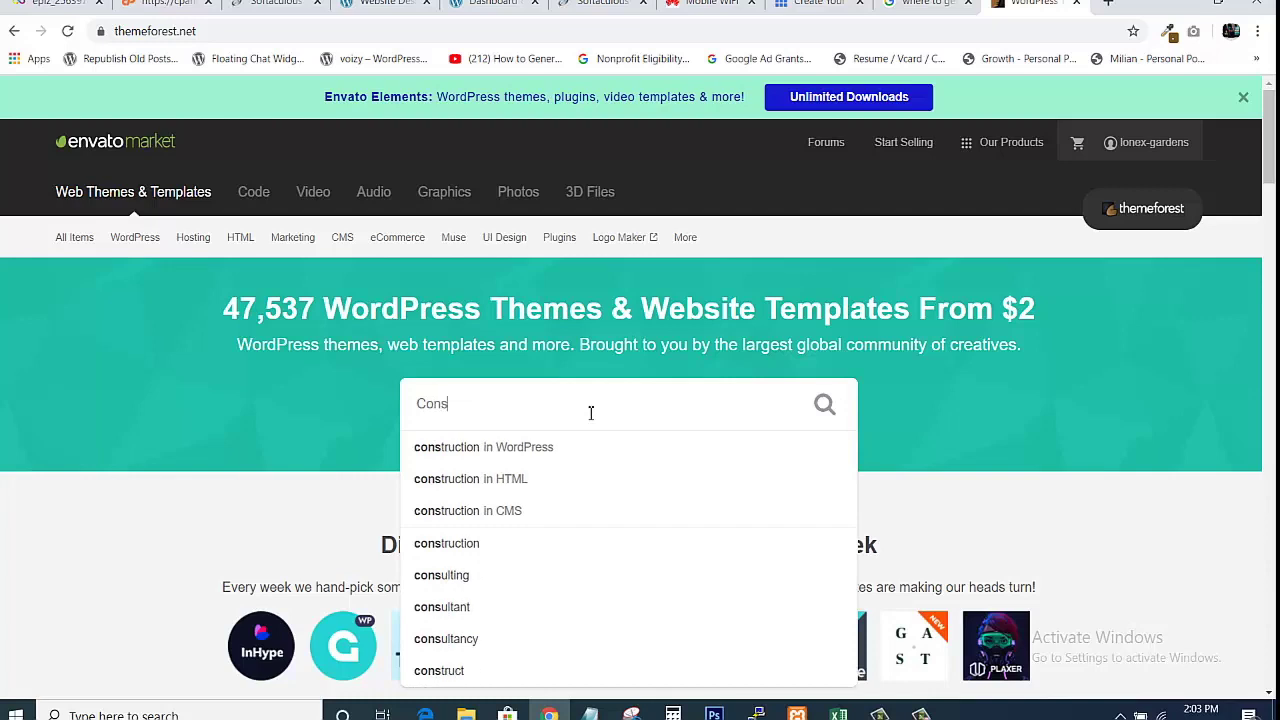
text(tru)
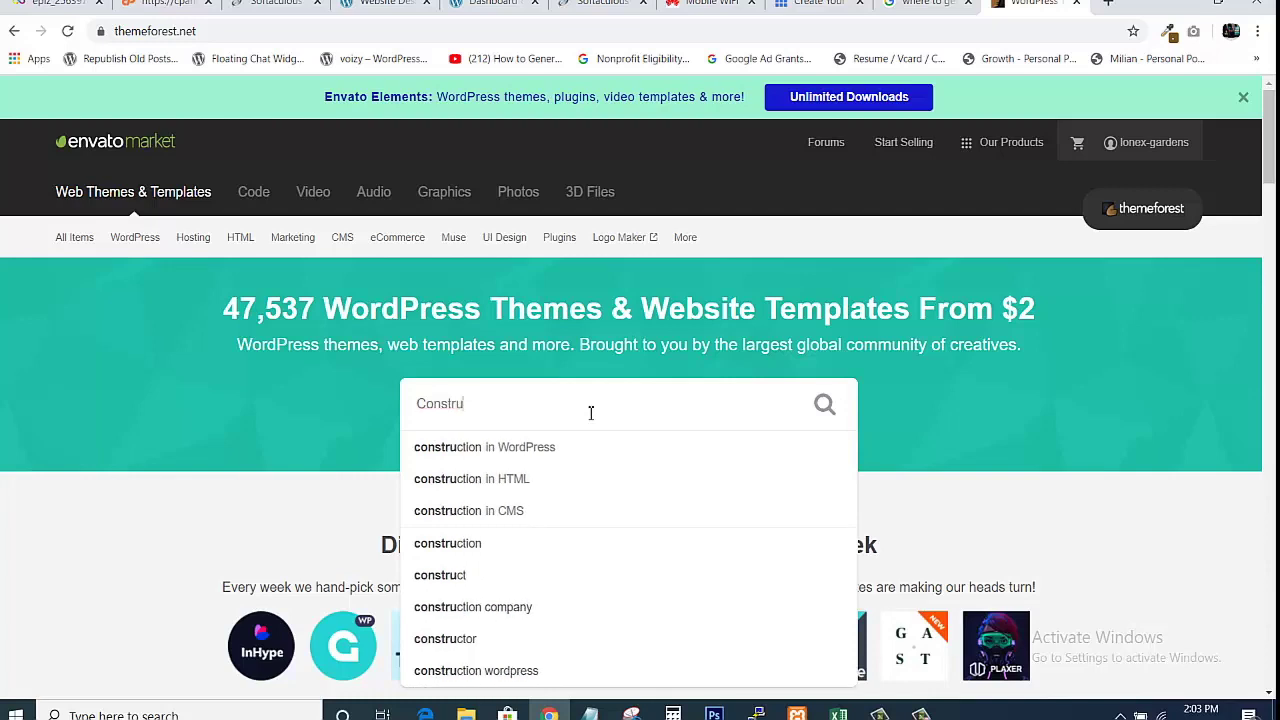
text(ction)
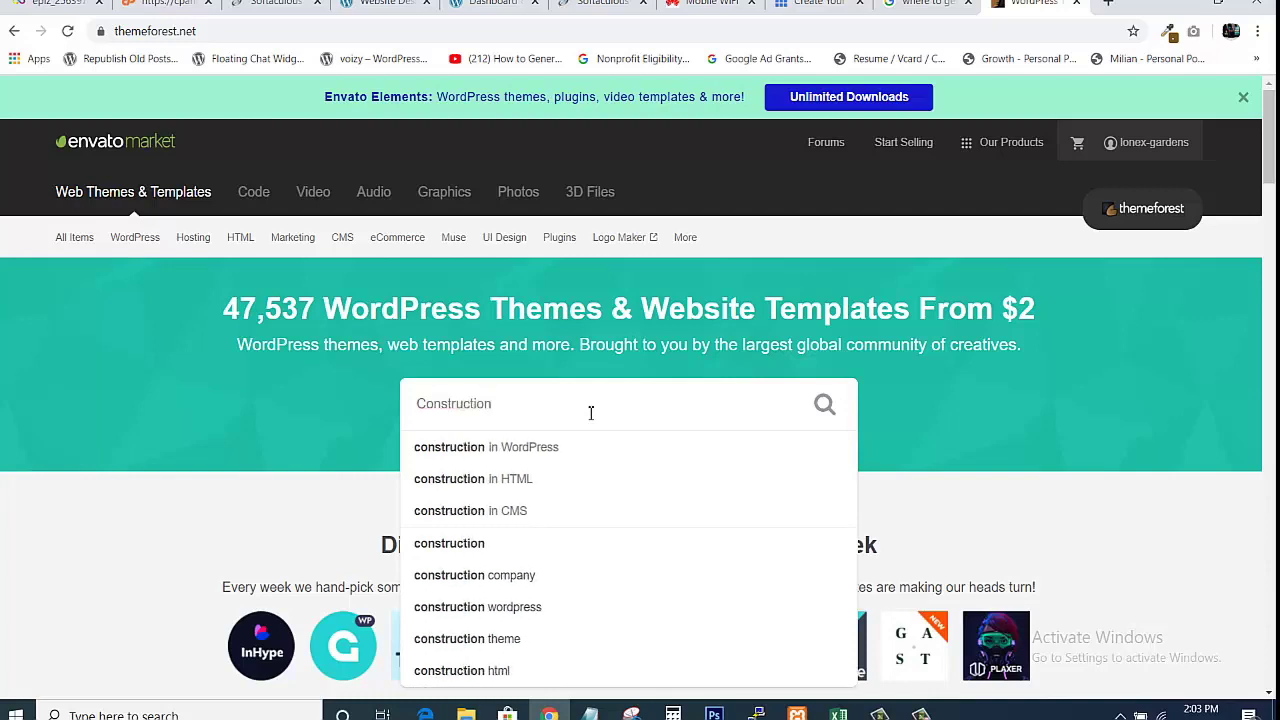
click(509, 454)
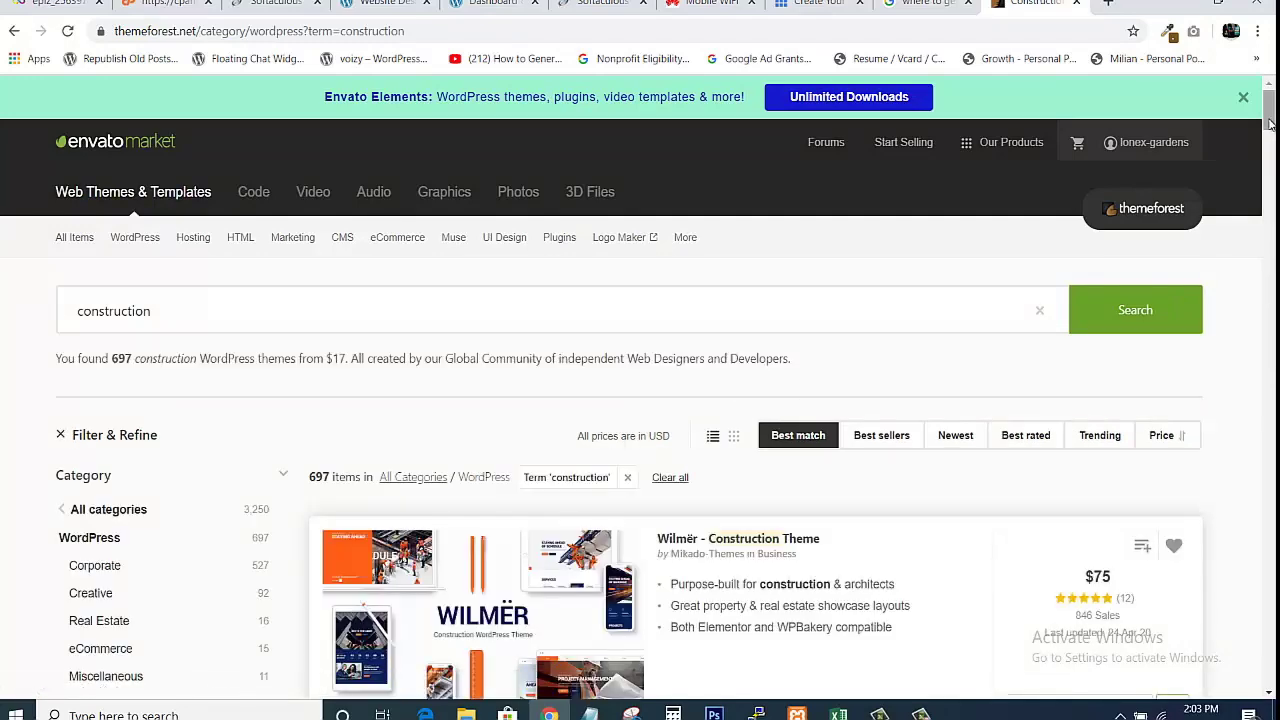
scroll(1270, 120, down, 3)
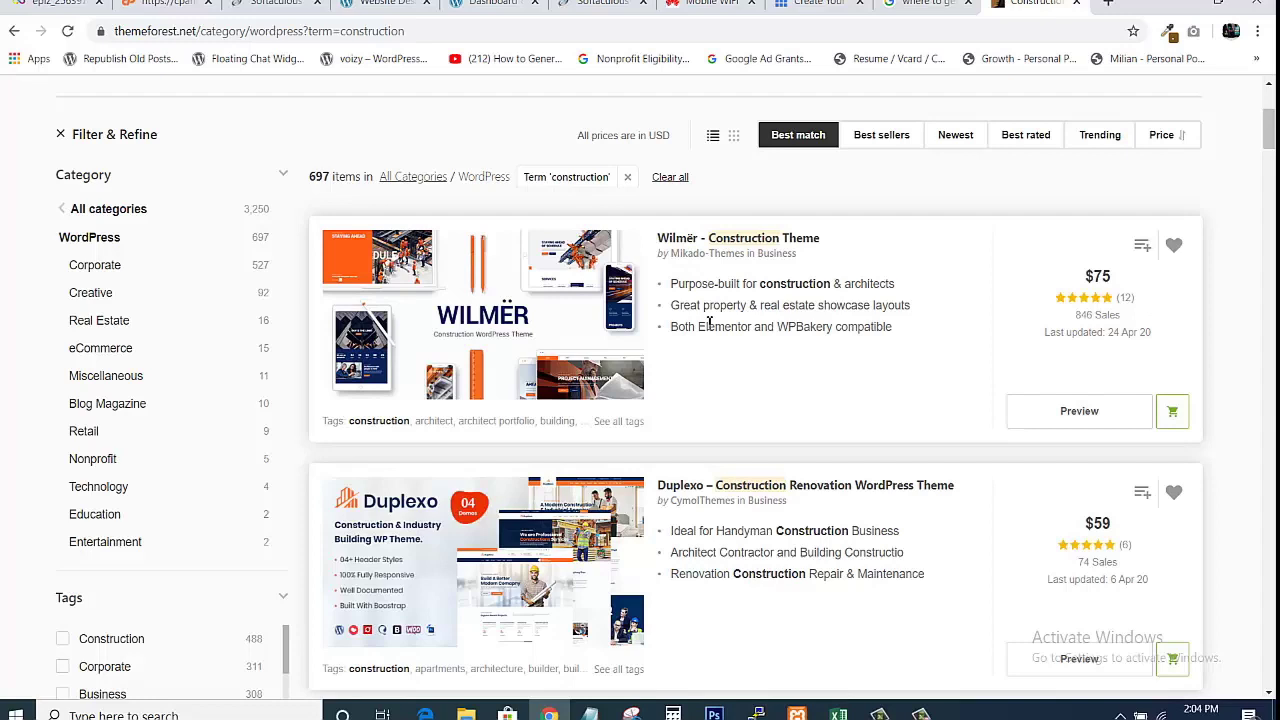
Open previews of the Wilmër and Duplexo themes in new tabs, viewing Wilmër first.
click(1060, 424)
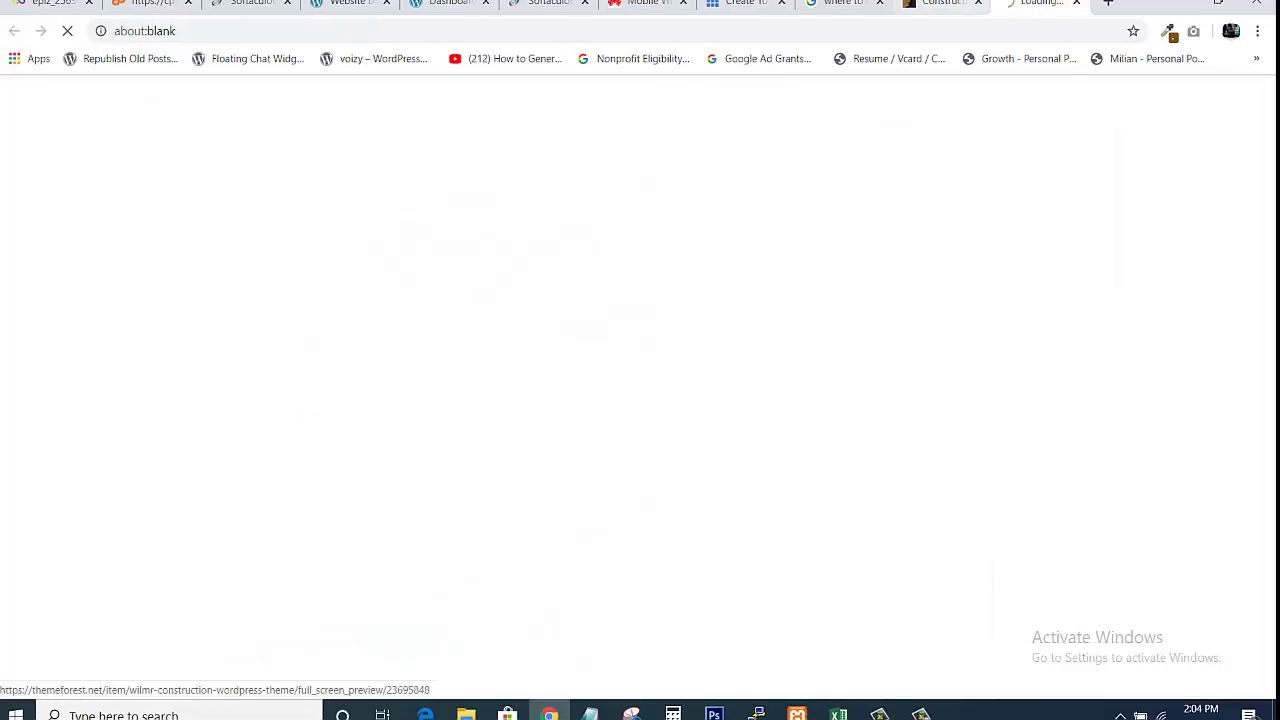
click(945, 3)
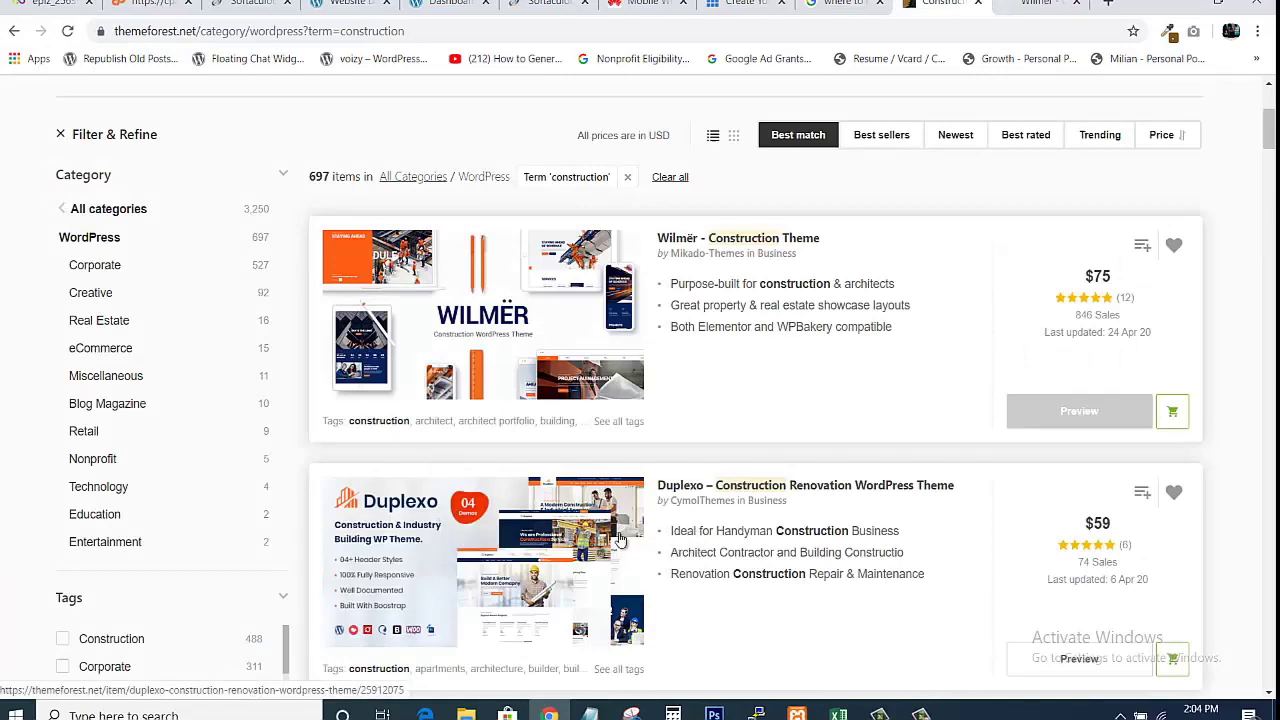
click(1071, 665)
click(868, 4)
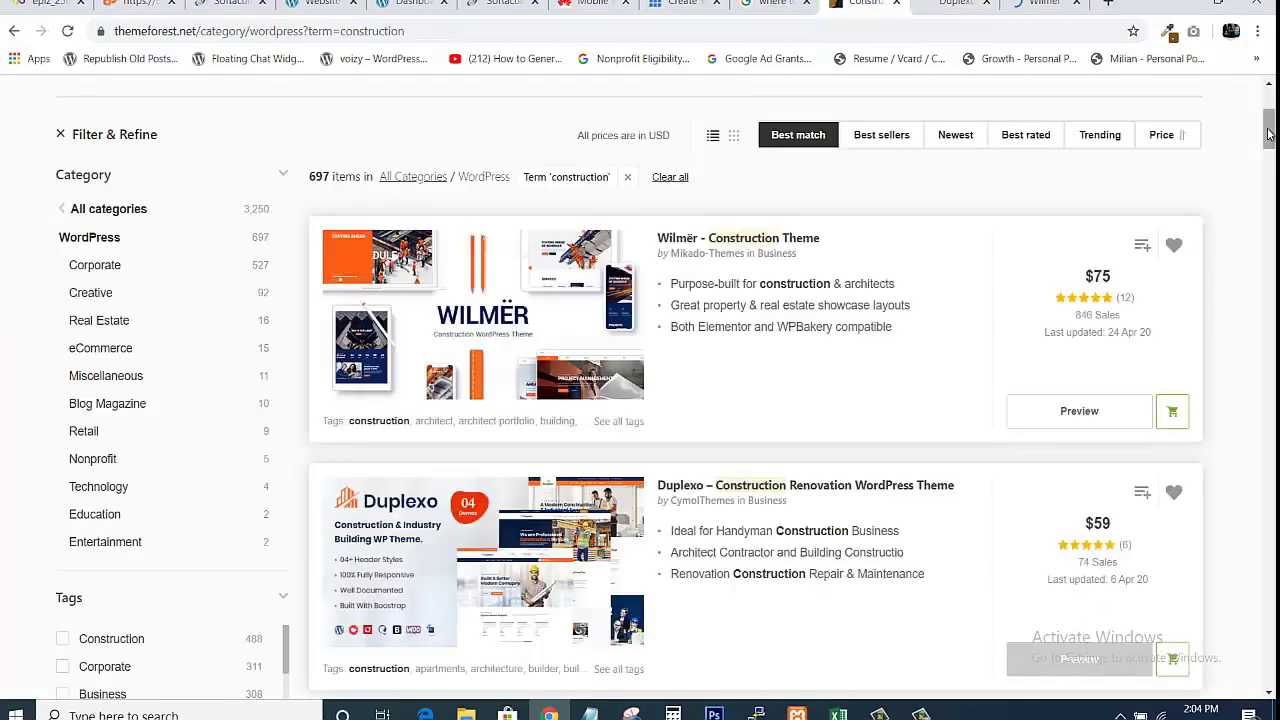
mouse_move(1268, 133)
mouse_down()
mouse_move(1268, 228)
mouse_move(1257, 123)
mouse_up()
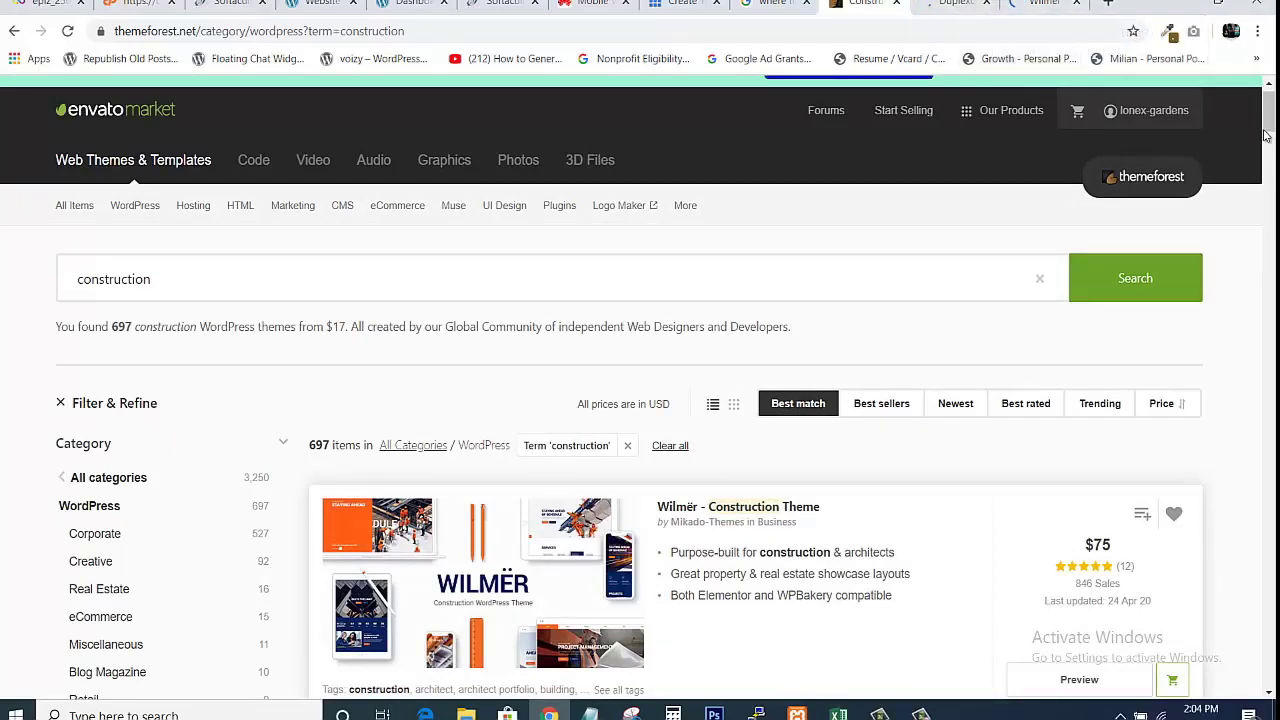
drag(1269, 112, 1269, 116)
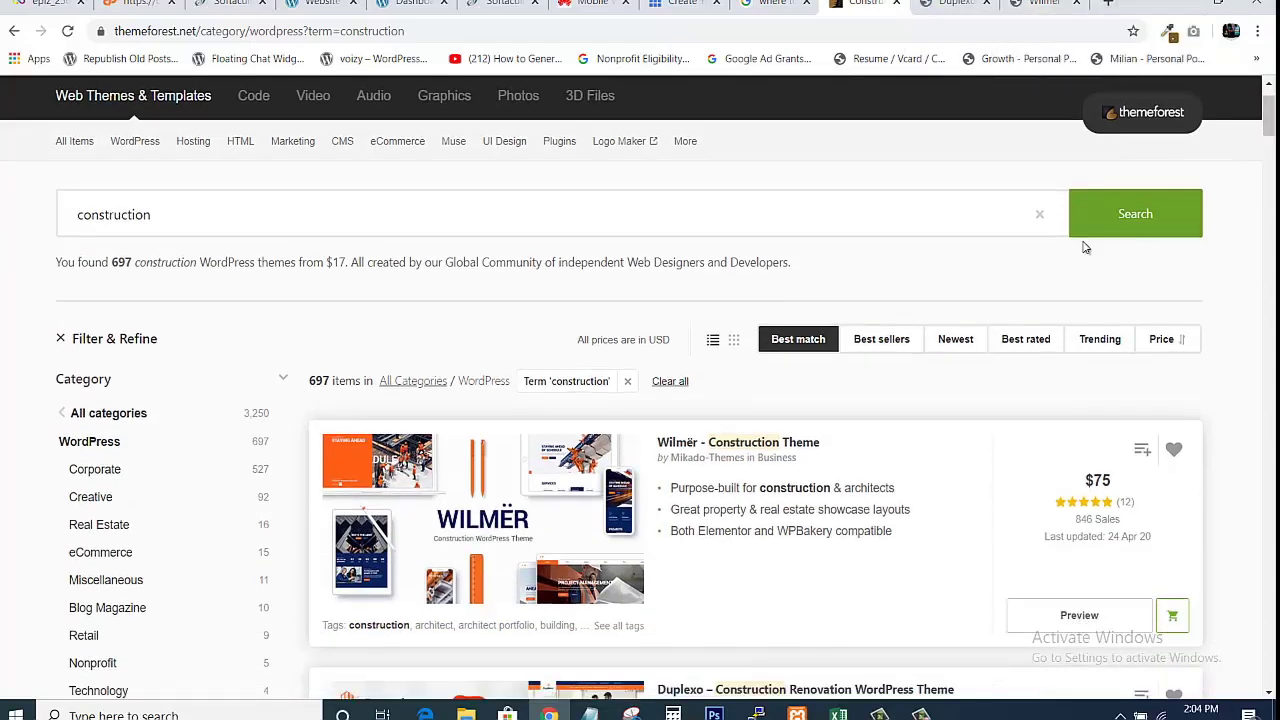
click(1040, 3)
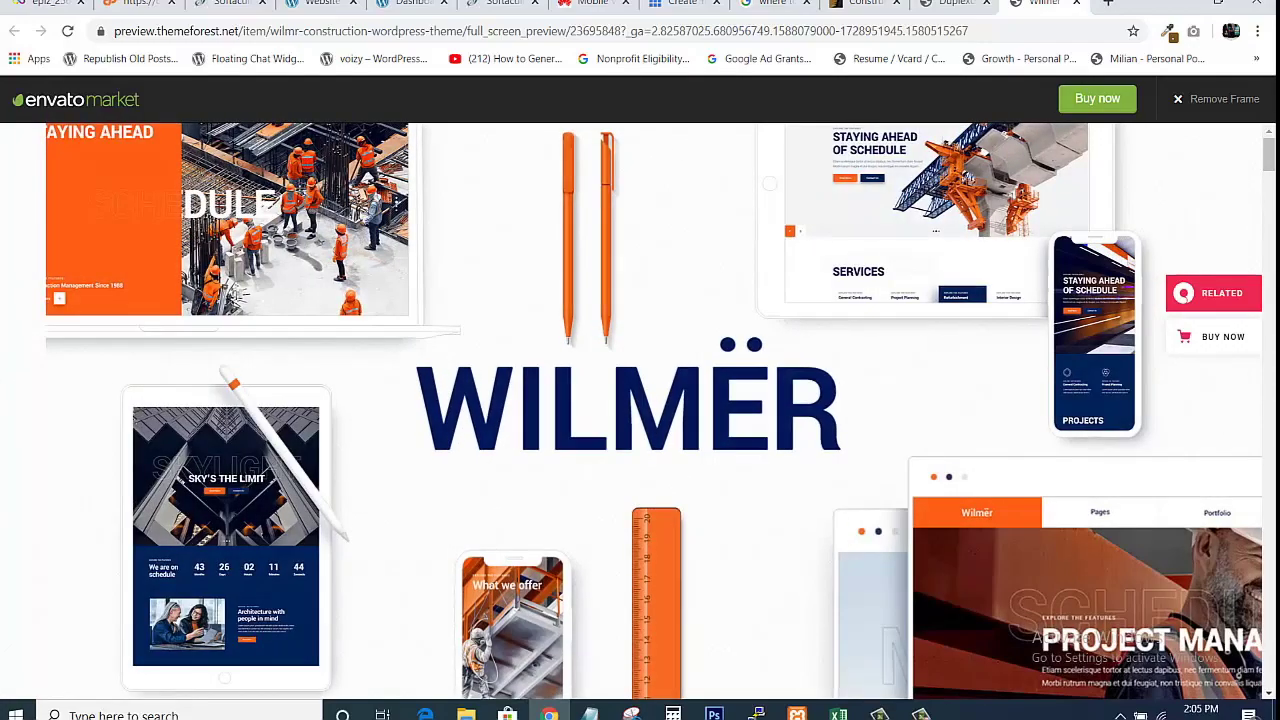
Open the Wilmër Main home demo in a new tab.
drag(1272, 172, 1270, 245)
mouse_move(1270, 262)
mouse_down()
mouse_move(1270, 290)
mouse_move(1269, 214)
mouse_move(1258, 244)
mouse_up()
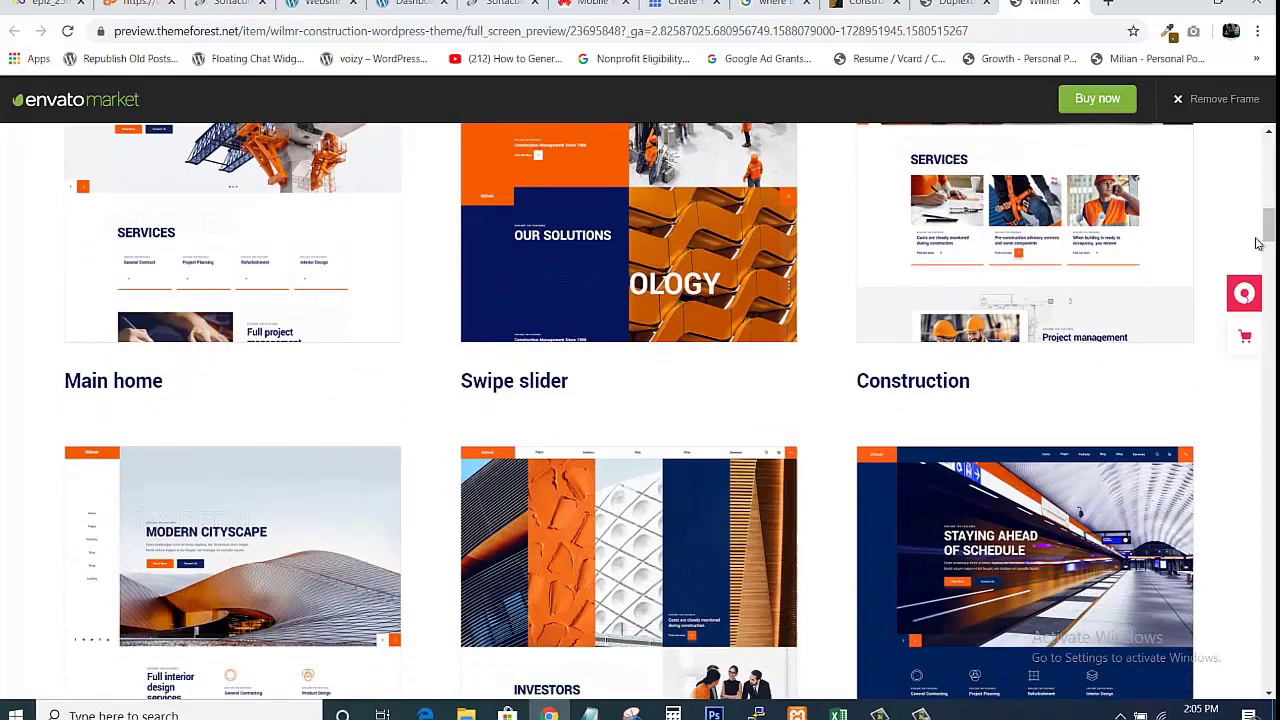
drag(1271, 236, 1251, 214)
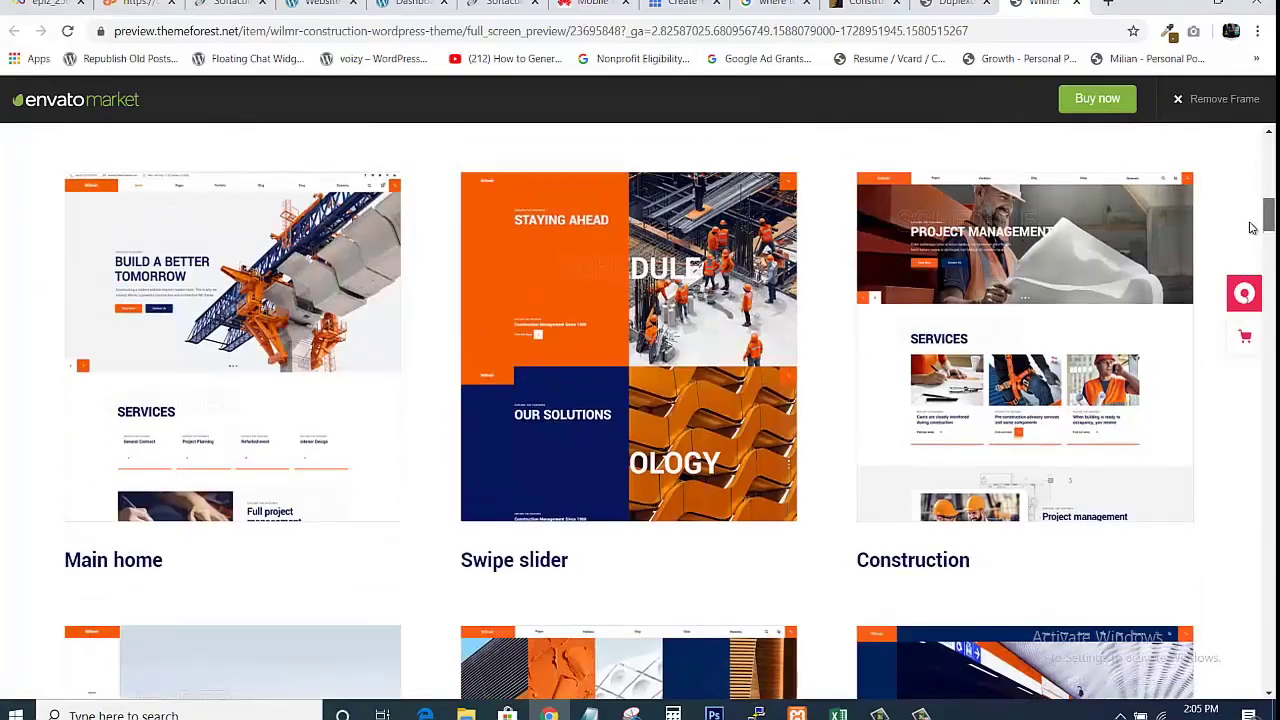
mouse_move(54, 234)
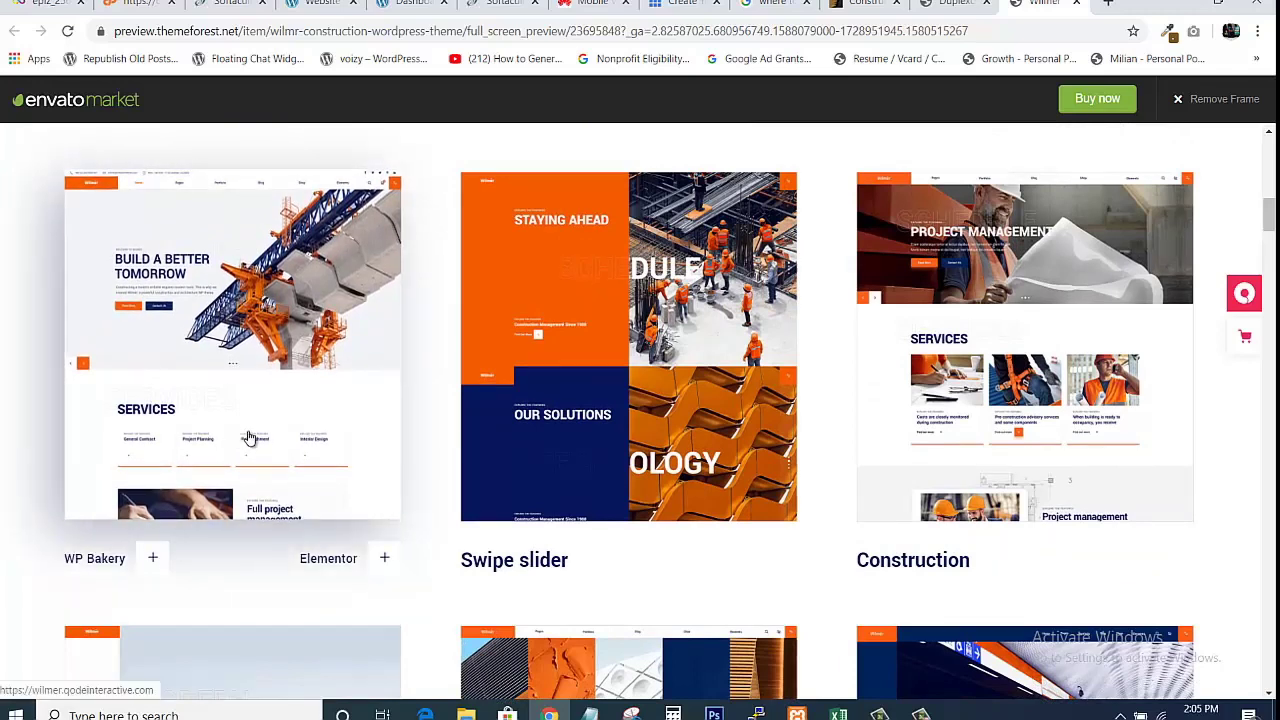
right_click(195, 350)
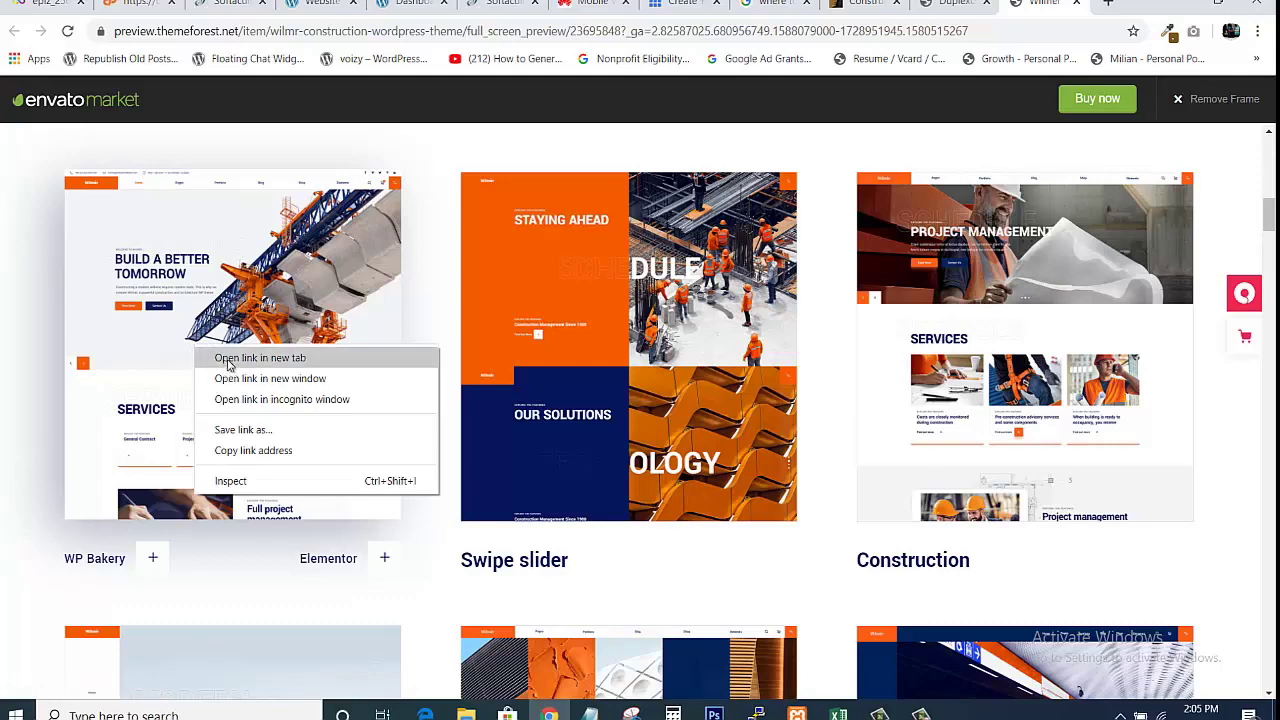
click(229, 360)
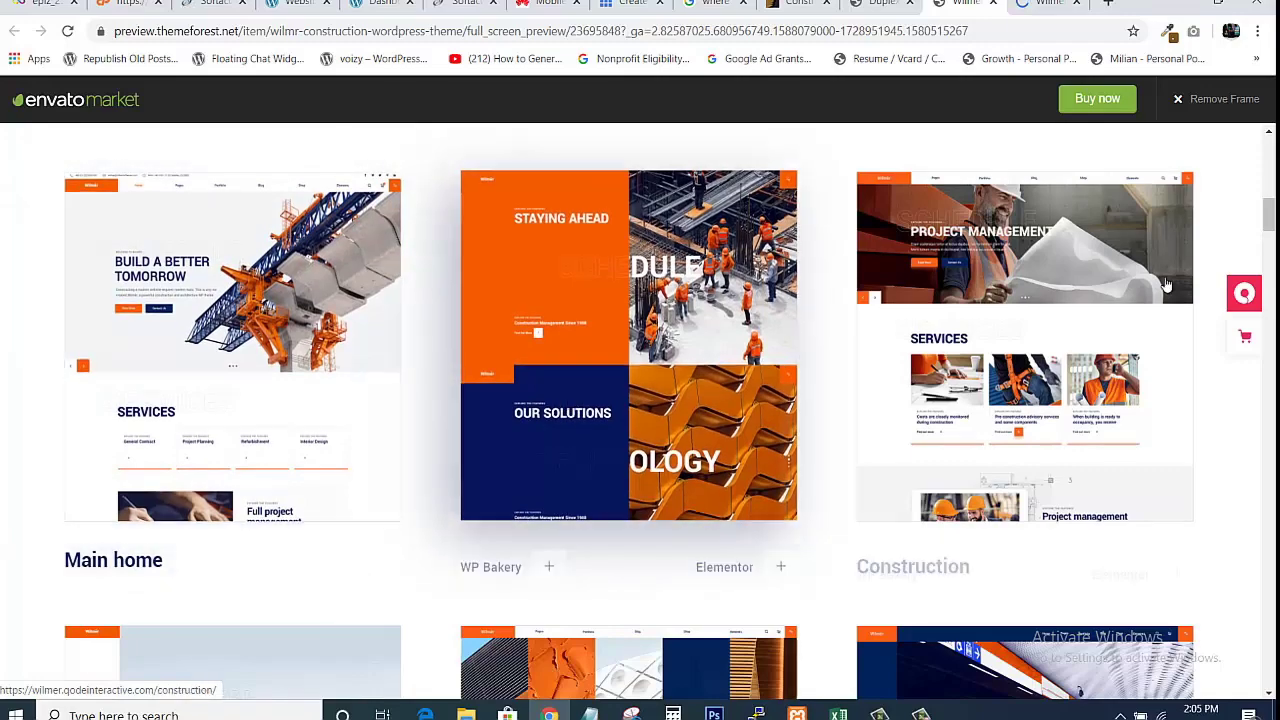
Look over the other Wilmër homepage demos, then switch to the Main home demo tab.
drag(1273, 225, 1273, 271)
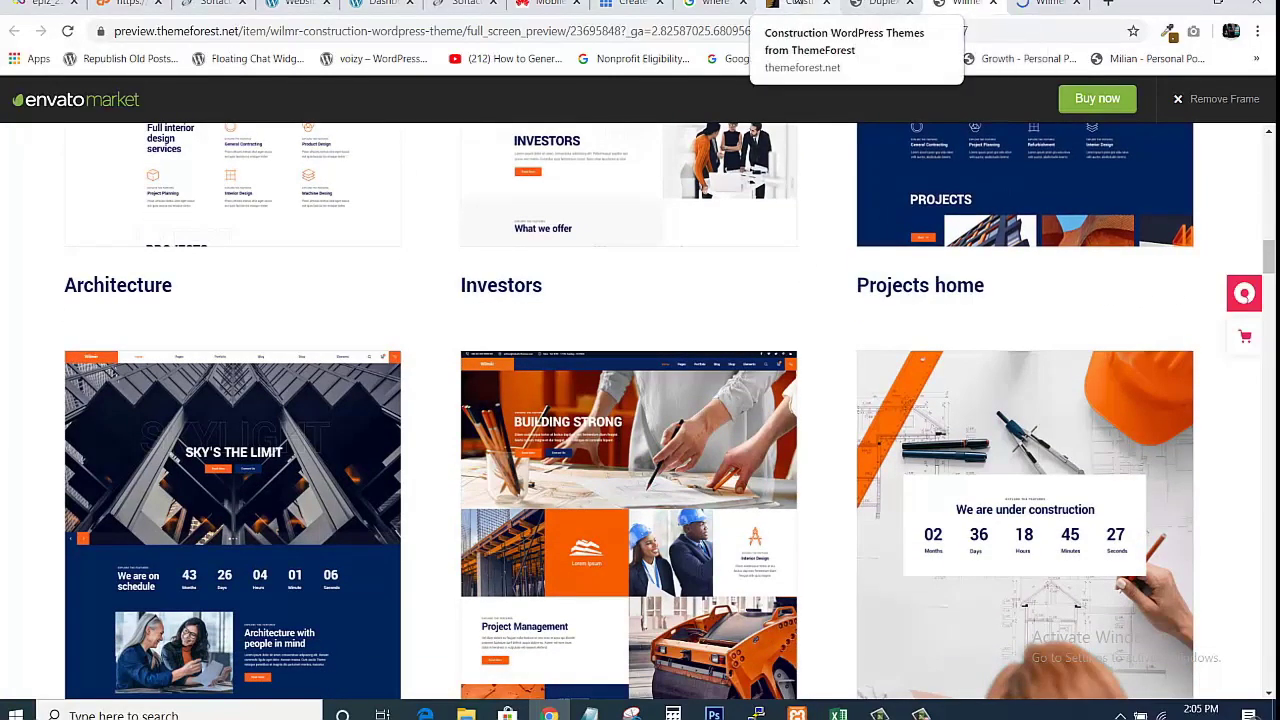
mouse_move(977, 248)
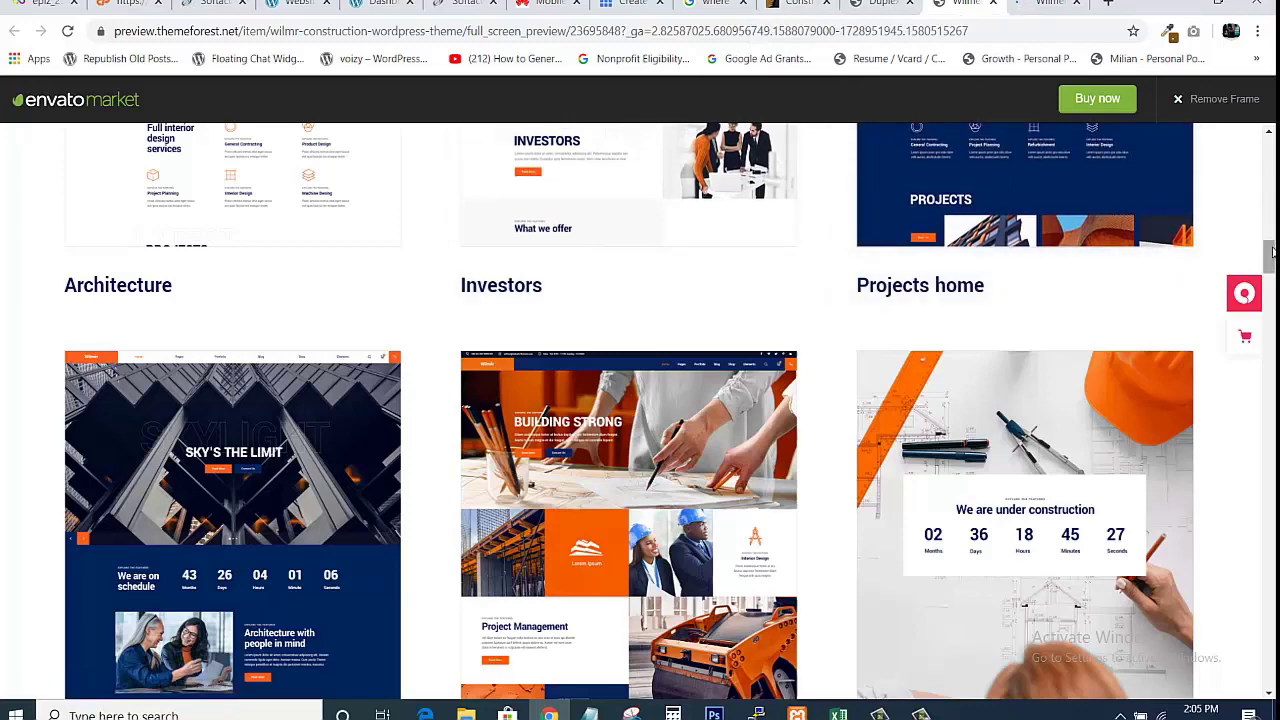
drag(1268, 256, 1268, 224)
mouse_move(1089, 309)
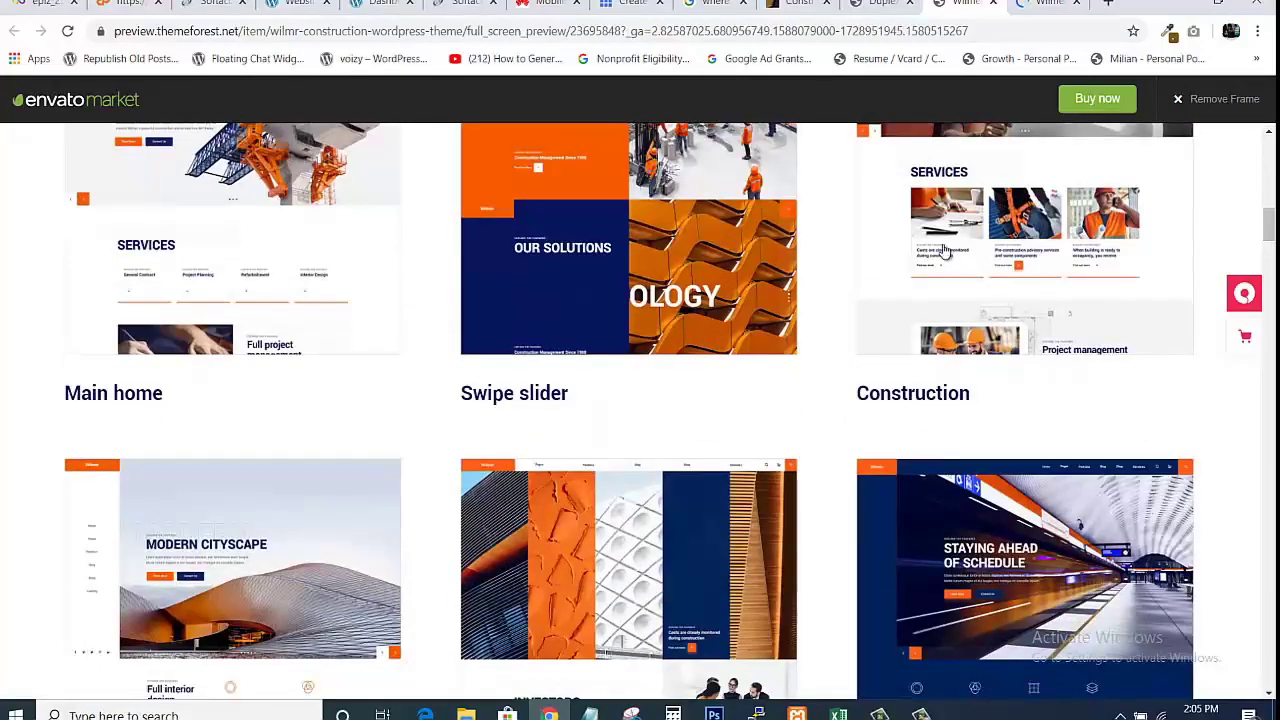
mouse_move(1162, 306)
mouse_move(440, 354)
mouse_move(337, 249)
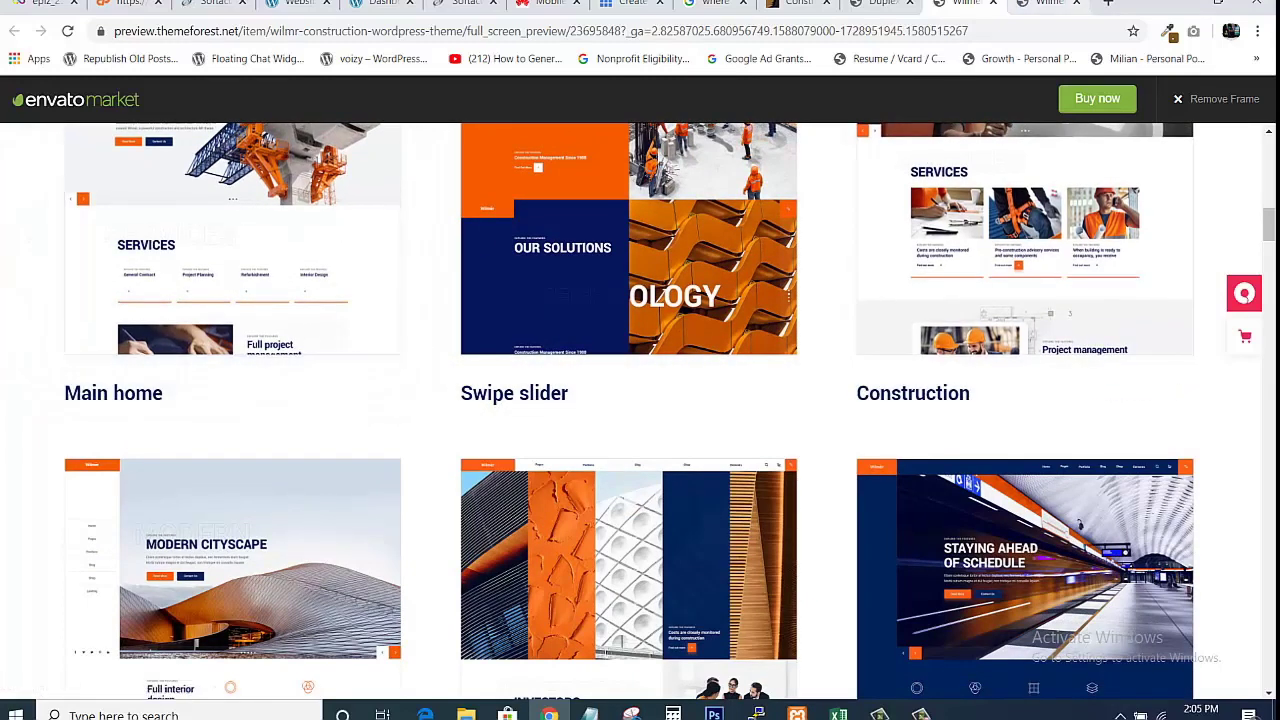
click(1055, 4)
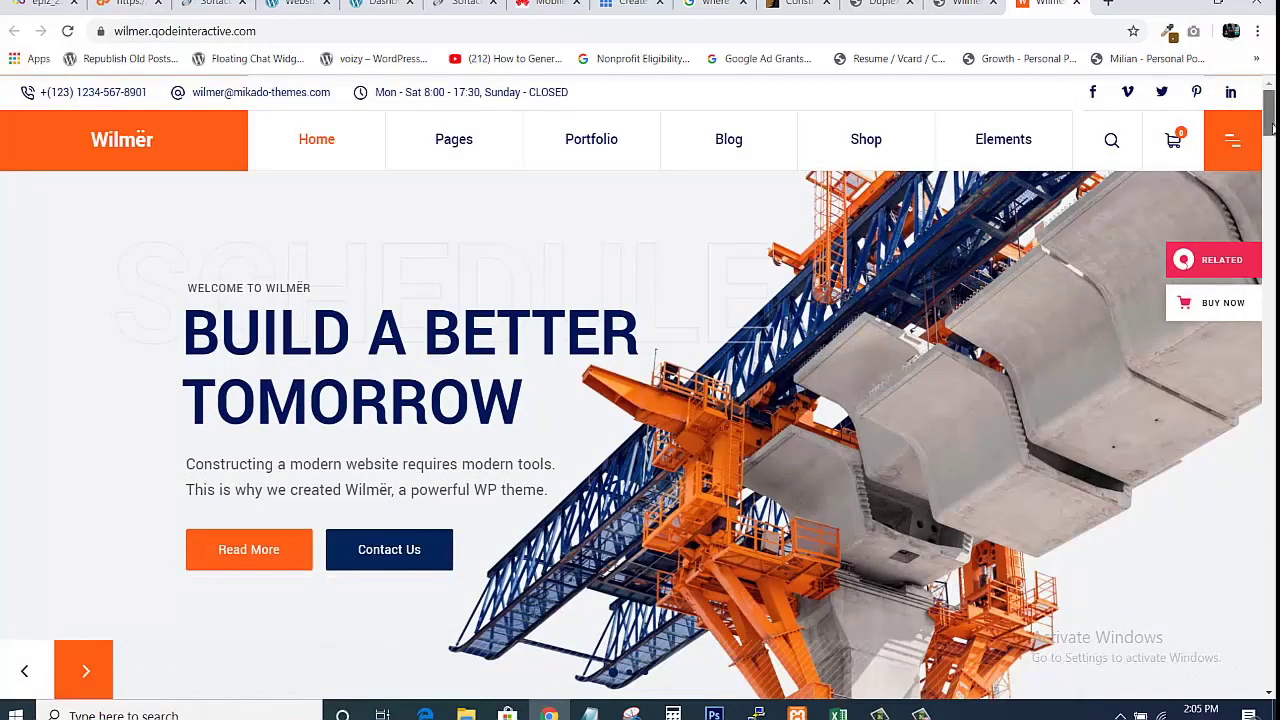
Scroll through the Wilmër Main home demo, past its Services cards and stats, and back up.
mouse_move(1273, 131)
mouse_down()
mouse_move(1273, 680)
mouse_move(1272, 110)
mouse_up()
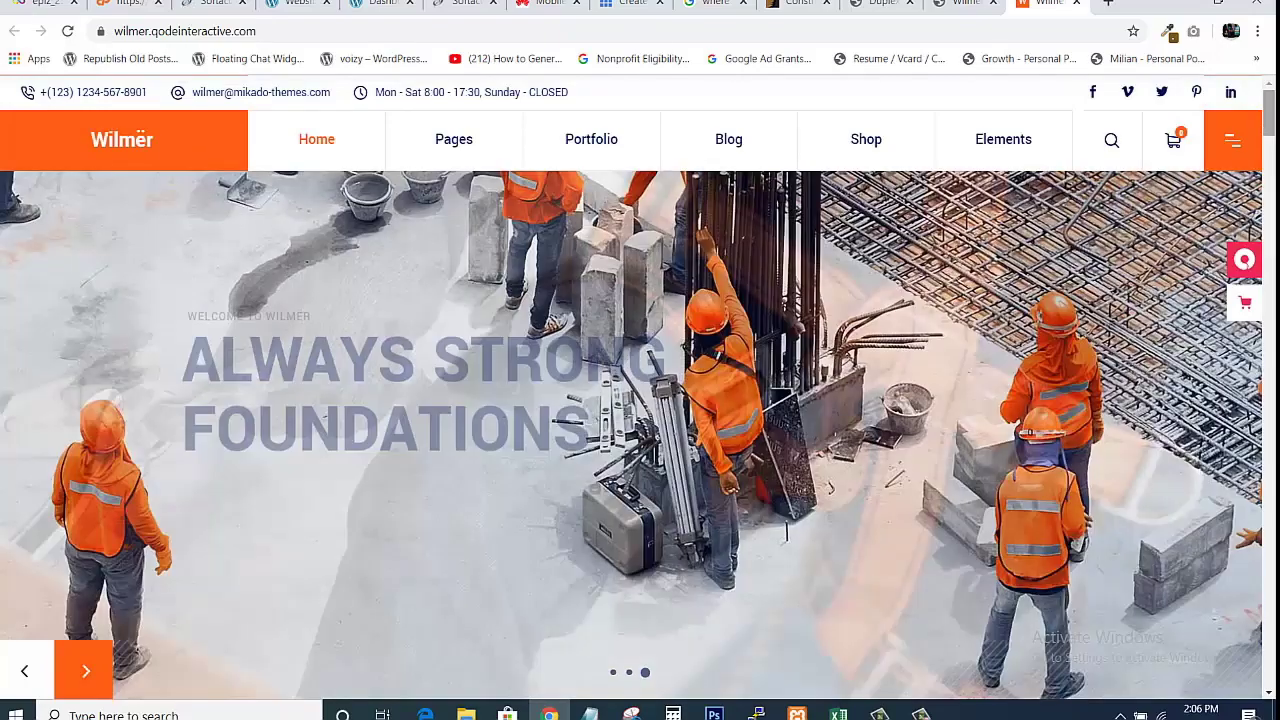
drag(1270, 110, 1274, 428)
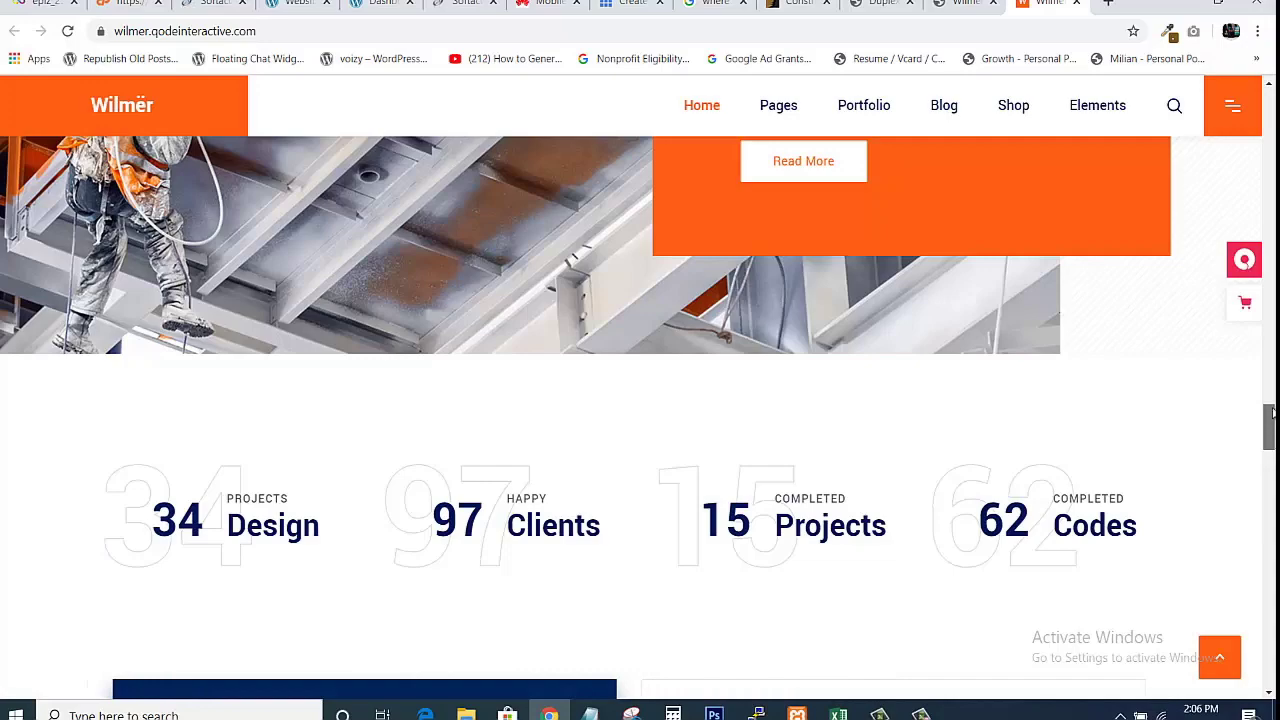
drag(1272, 413, 1272, 77)
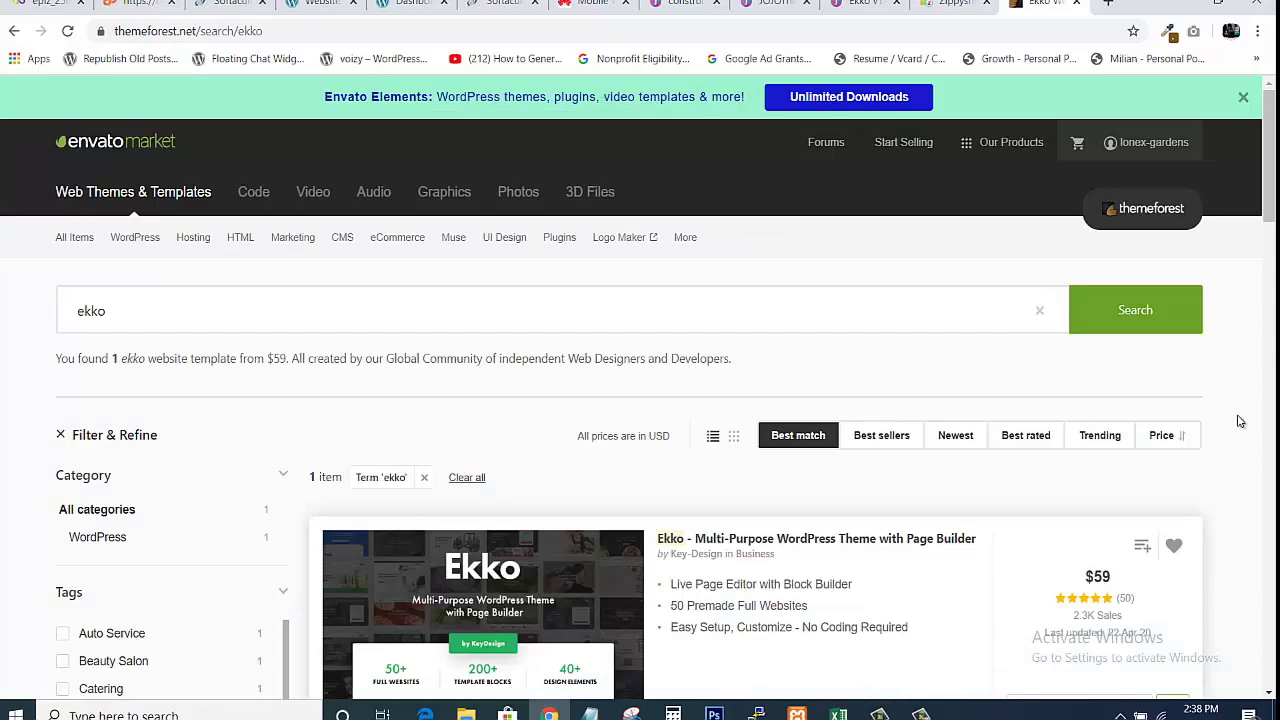
Scroll the ekko results and open the Ekko - Multi-Purpose WordPress Theme item page.
drag(1271, 164, 1272, 188)
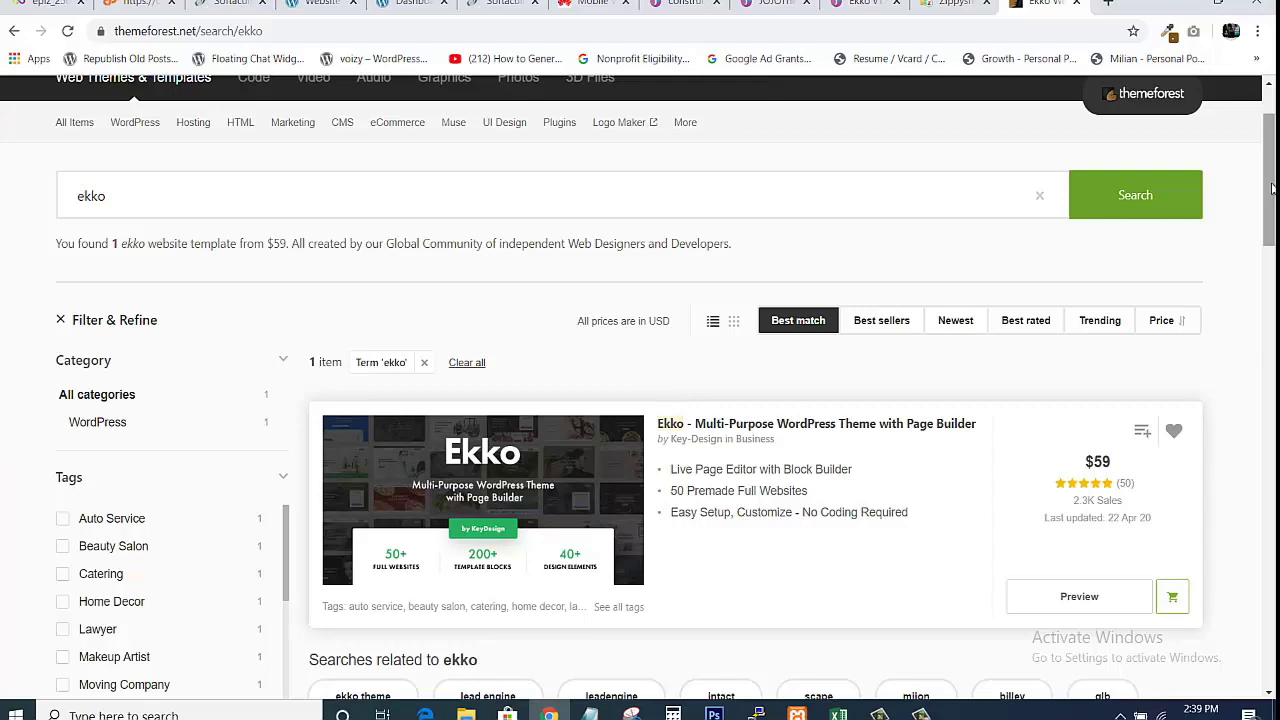
scroll(1138, 240, down, 2)
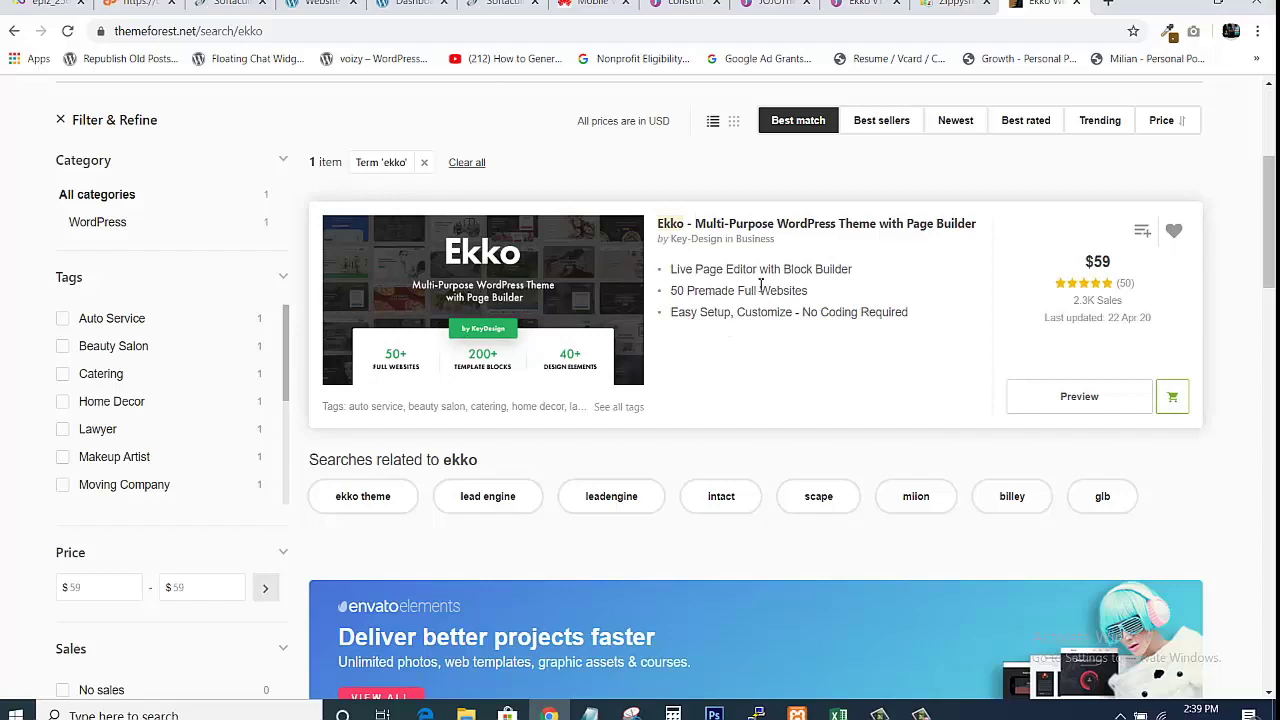
click(683, 228)
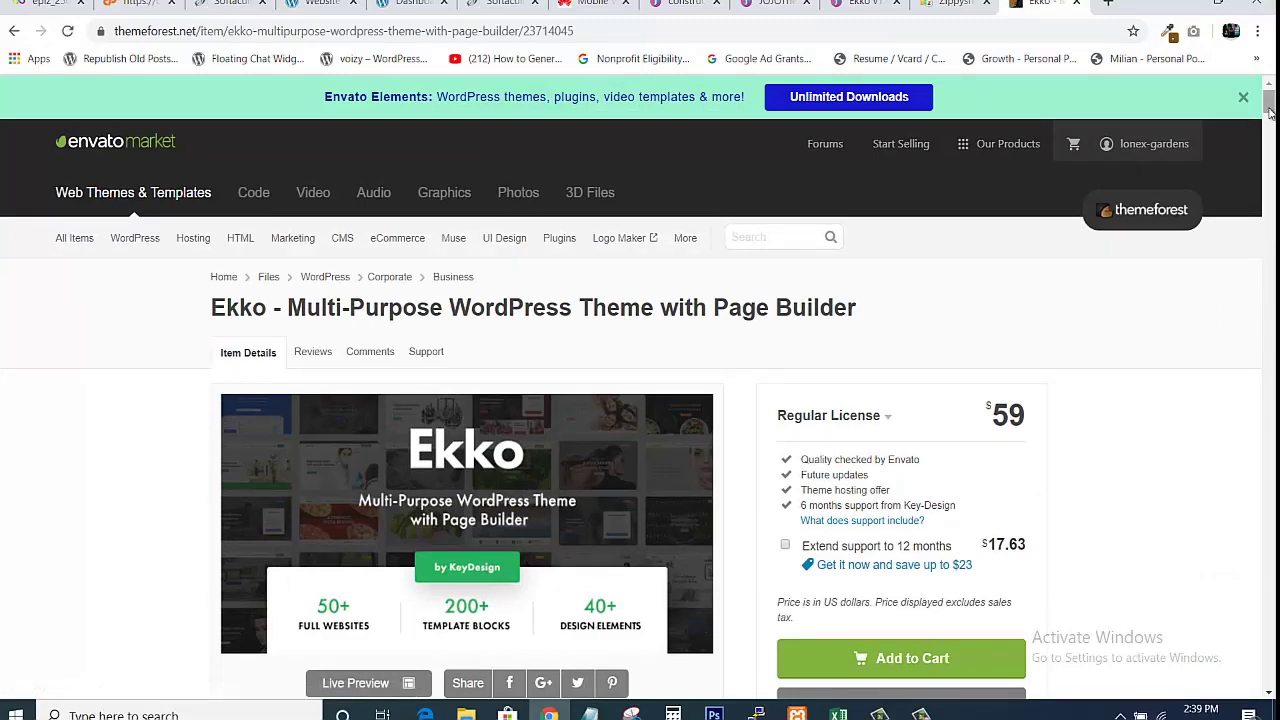
Scroll through the Ekko item page's sales, comments and rating details.
drag(1268, 112, 1268, 97)
drag(1268, 98, 1268, 118)
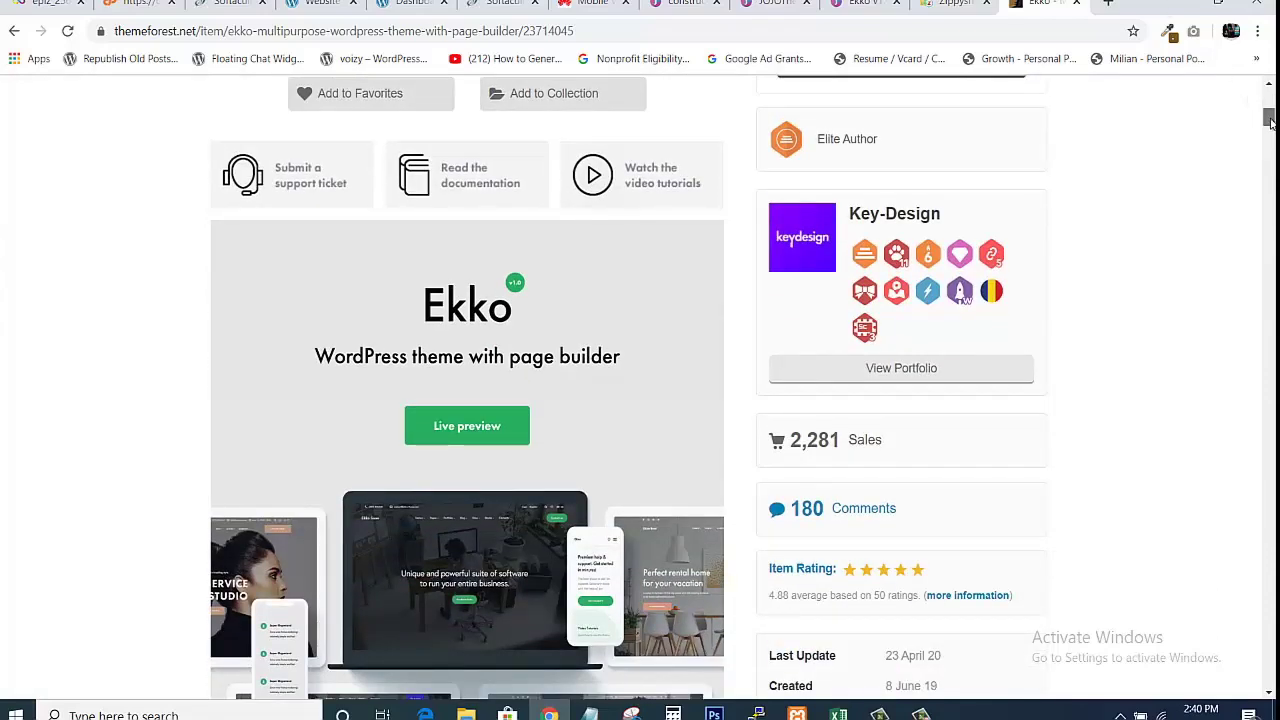
mouse_move(1268, 122)
mouse_down()
mouse_move(1270, 142)
mouse_move(1268, 102)
mouse_up()
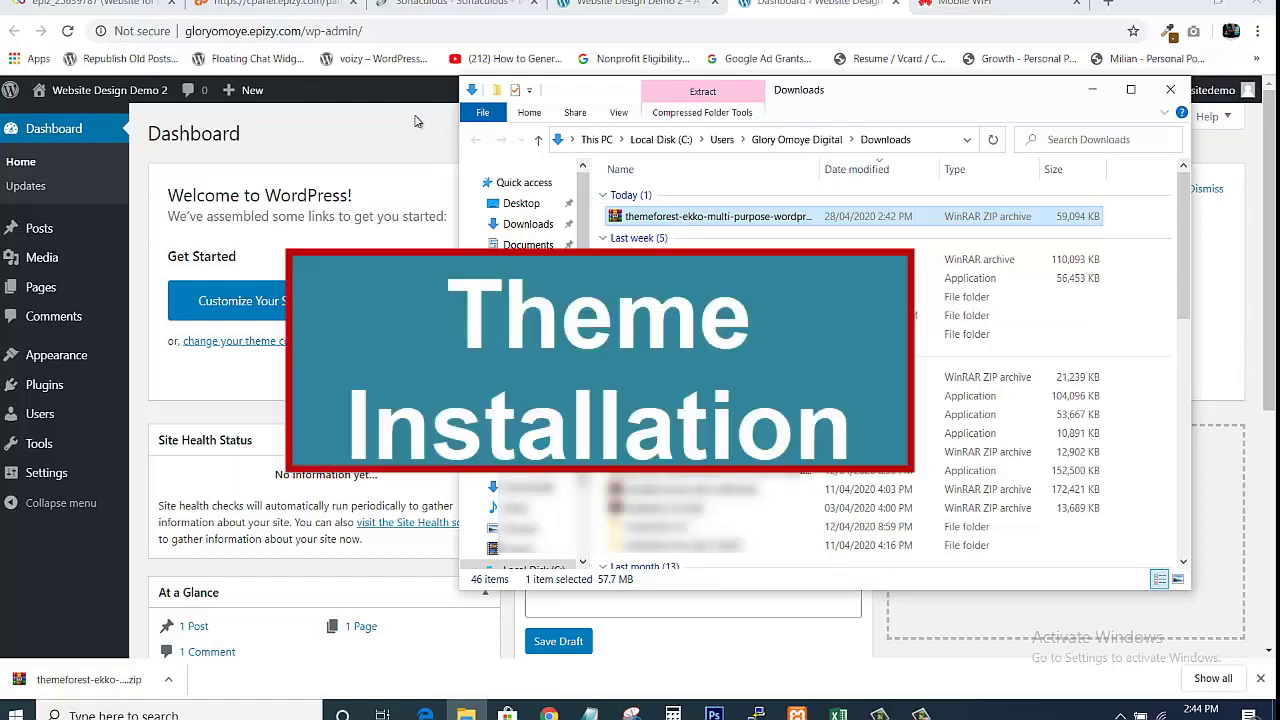
Bring the WordPress dashboard forward, then reopen the extracted Ekko folder in File Explorer.
click(417, 121)
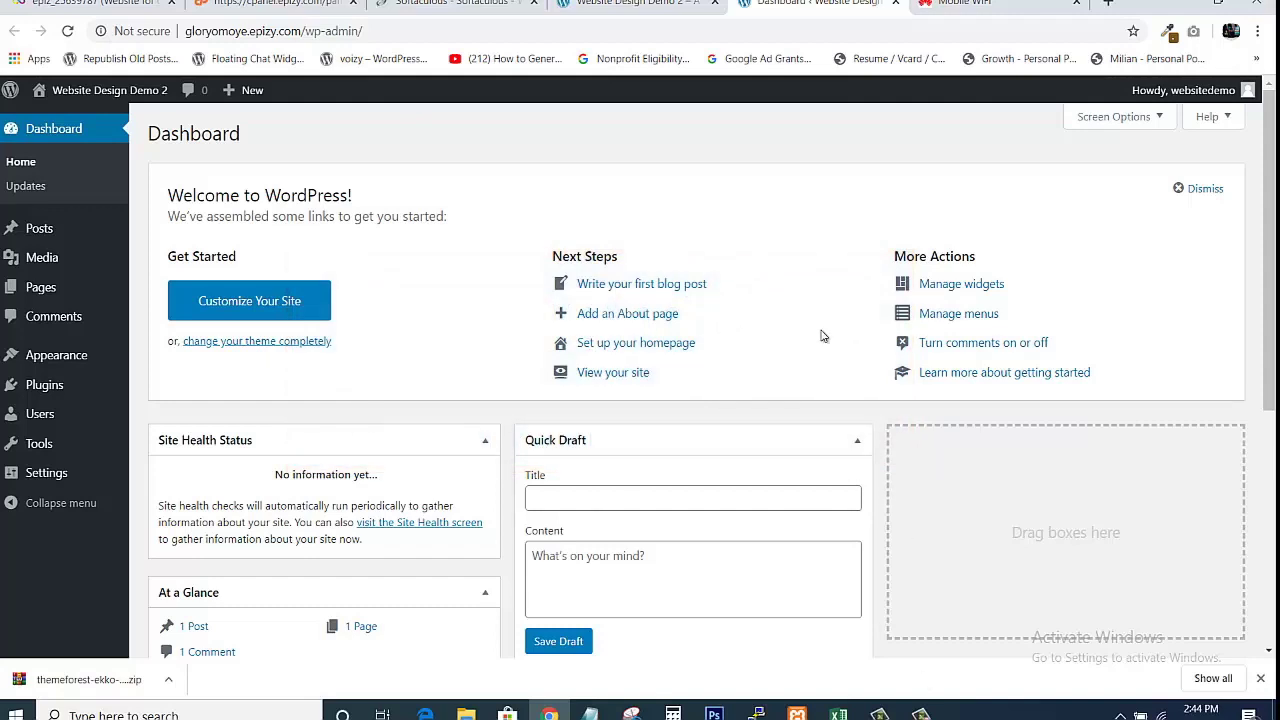
click(466, 714)
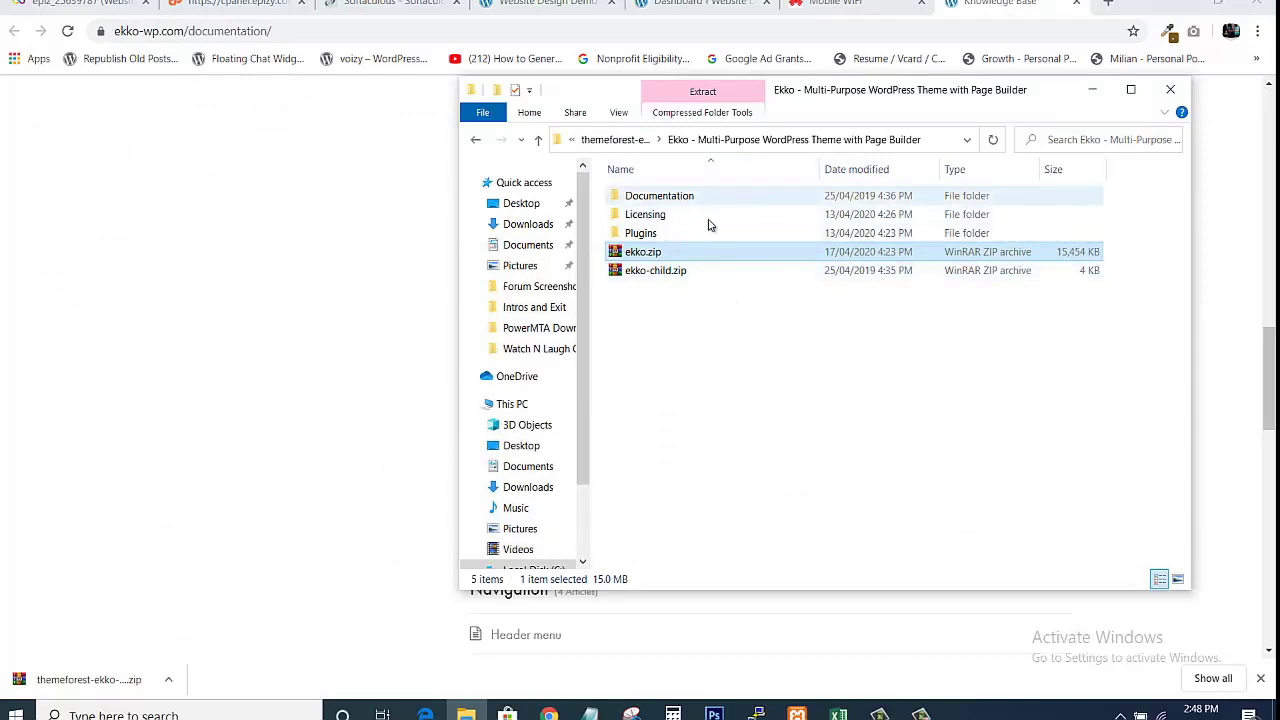
Open documentation.html from the Ekko Documentation folder, then return to the Ekko package folder.
click(678, 198)
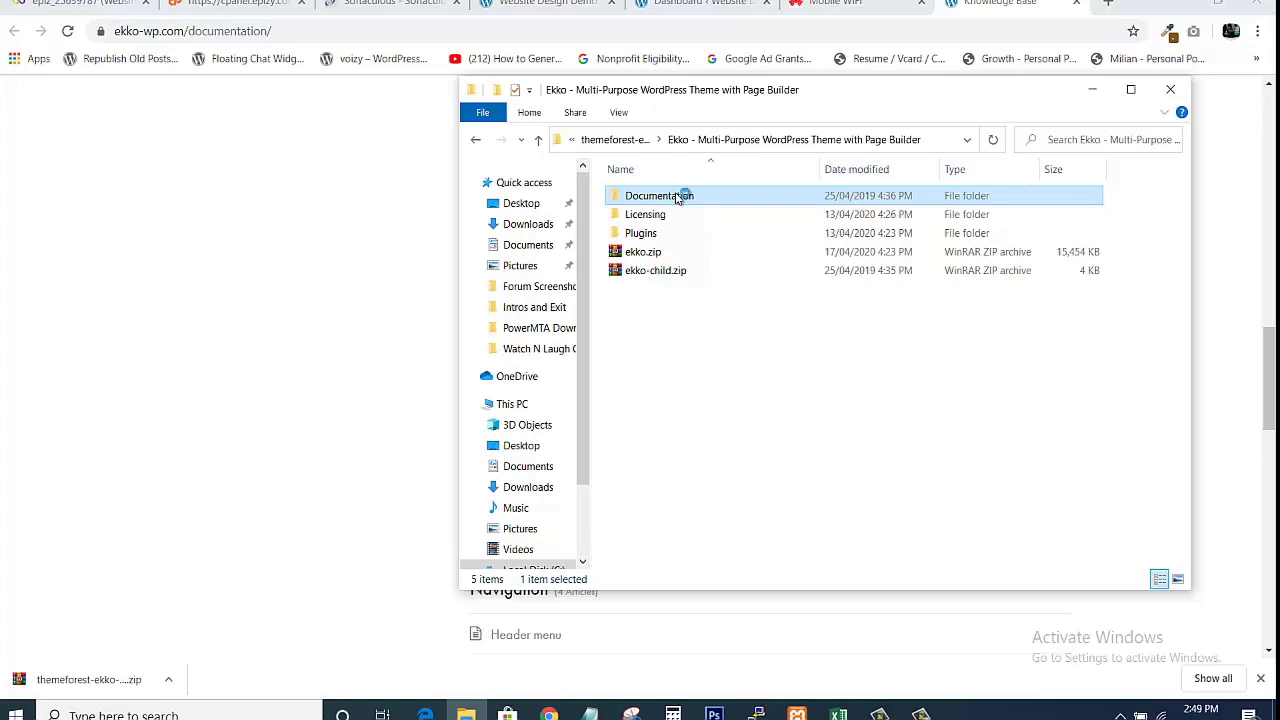
click(677, 196)
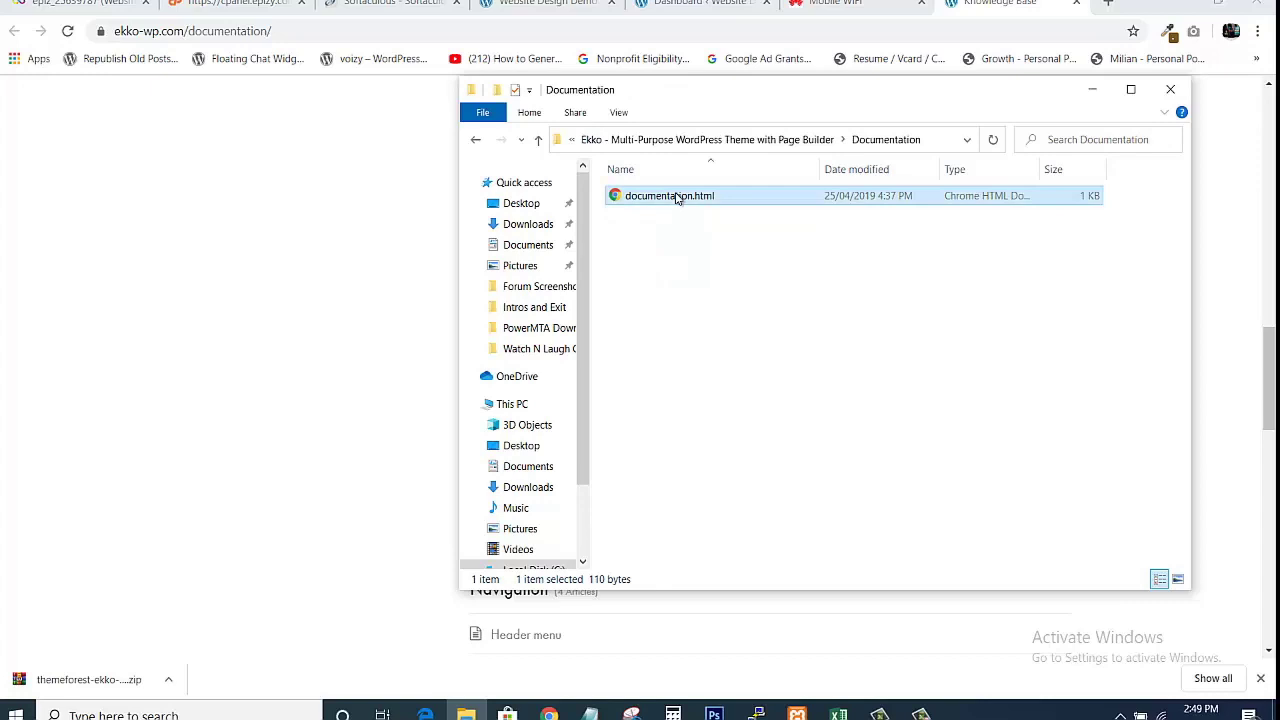
double_click(677, 196)
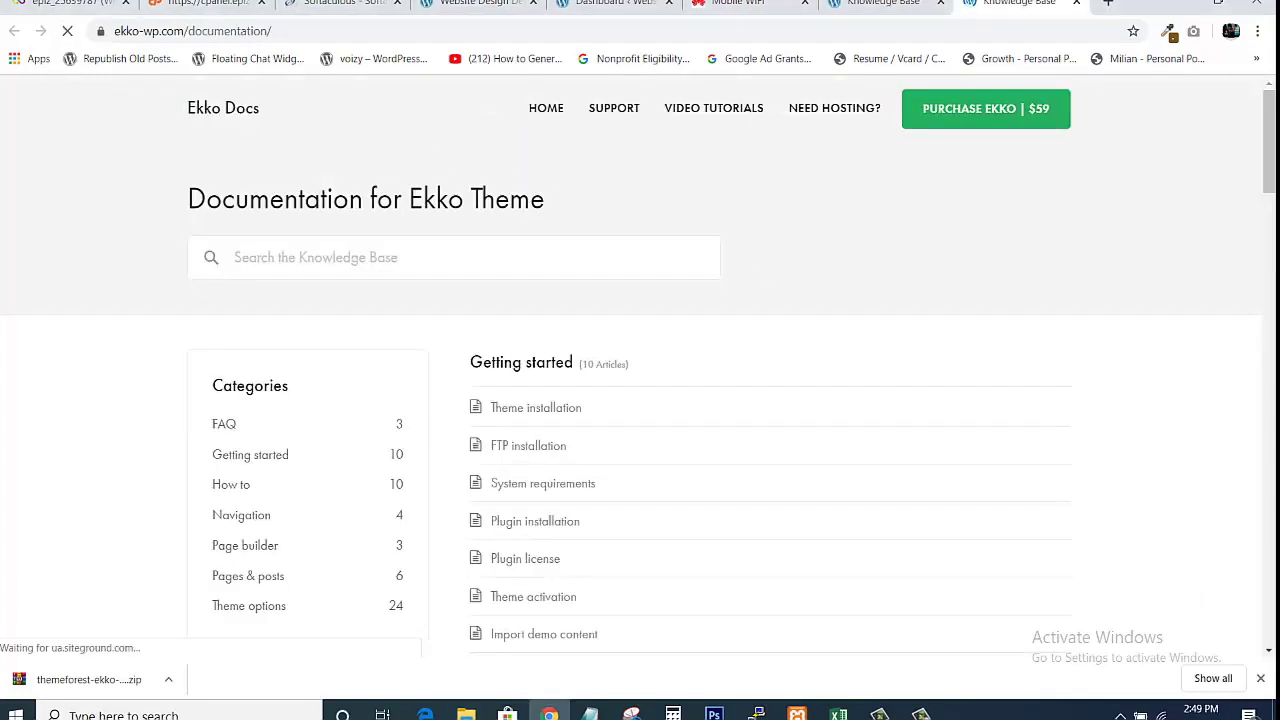
drag(1268, 146, 1243, 165)
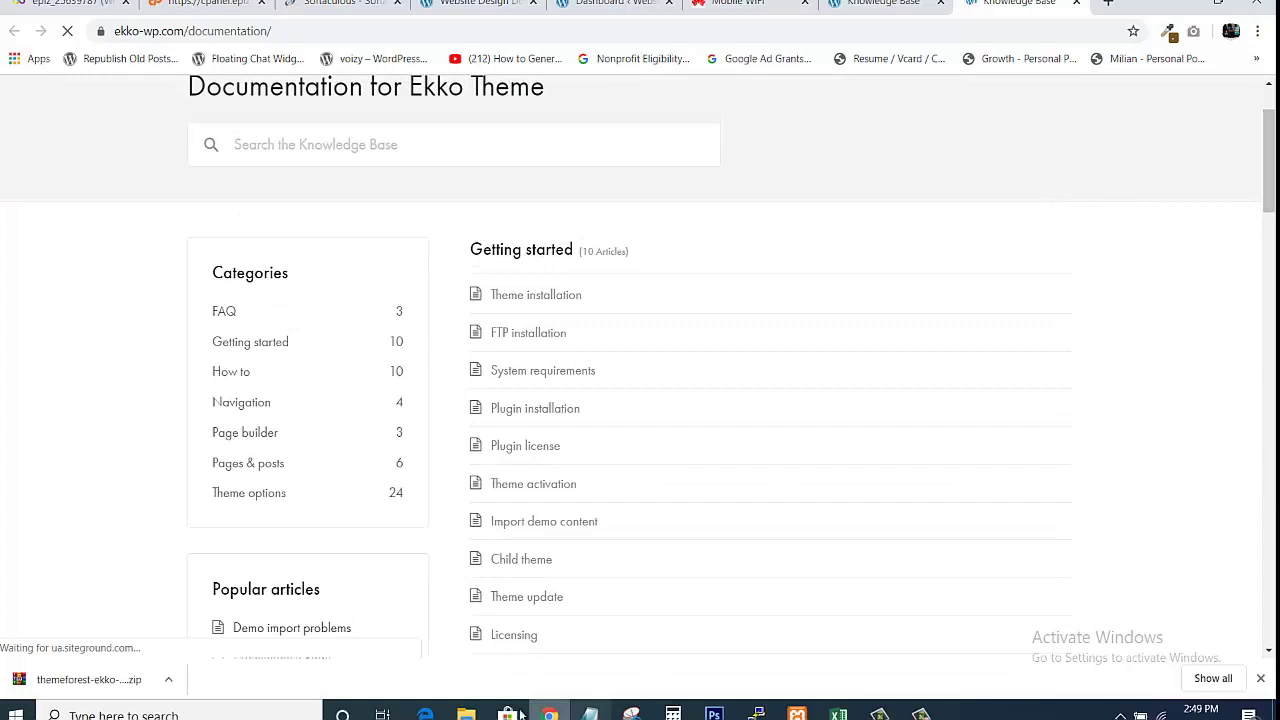
click(466, 712)
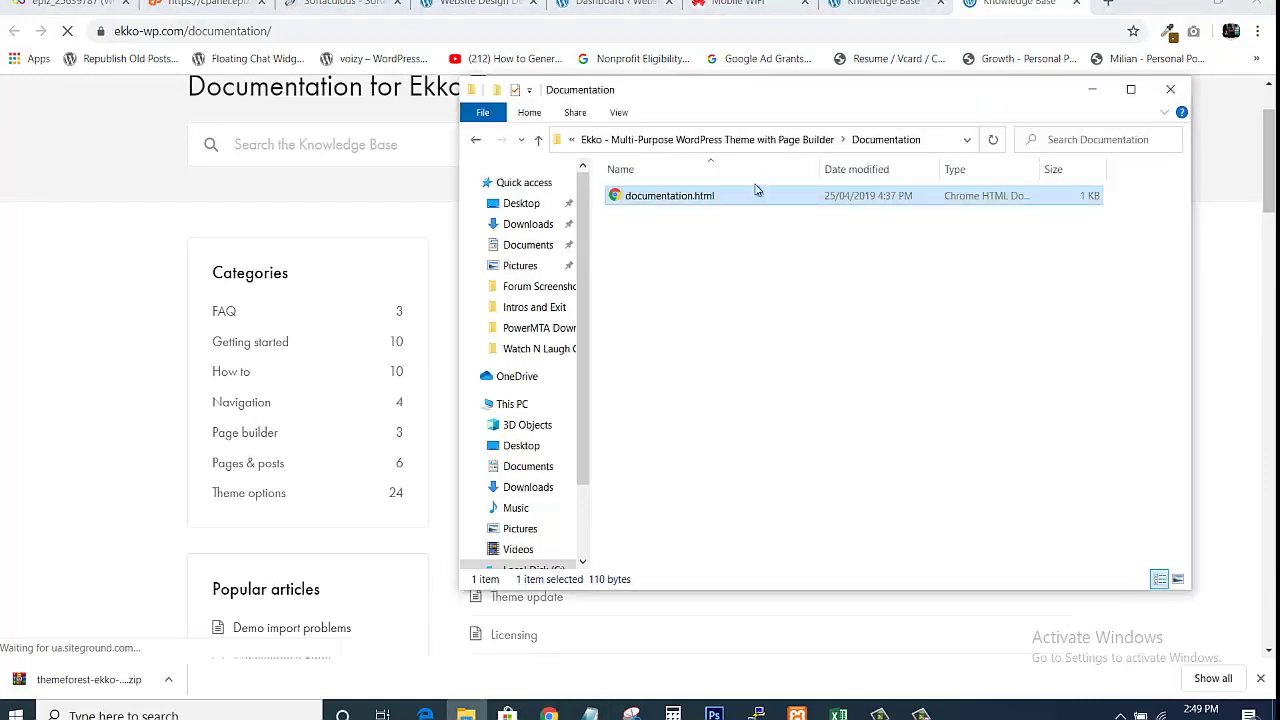
click(692, 139)
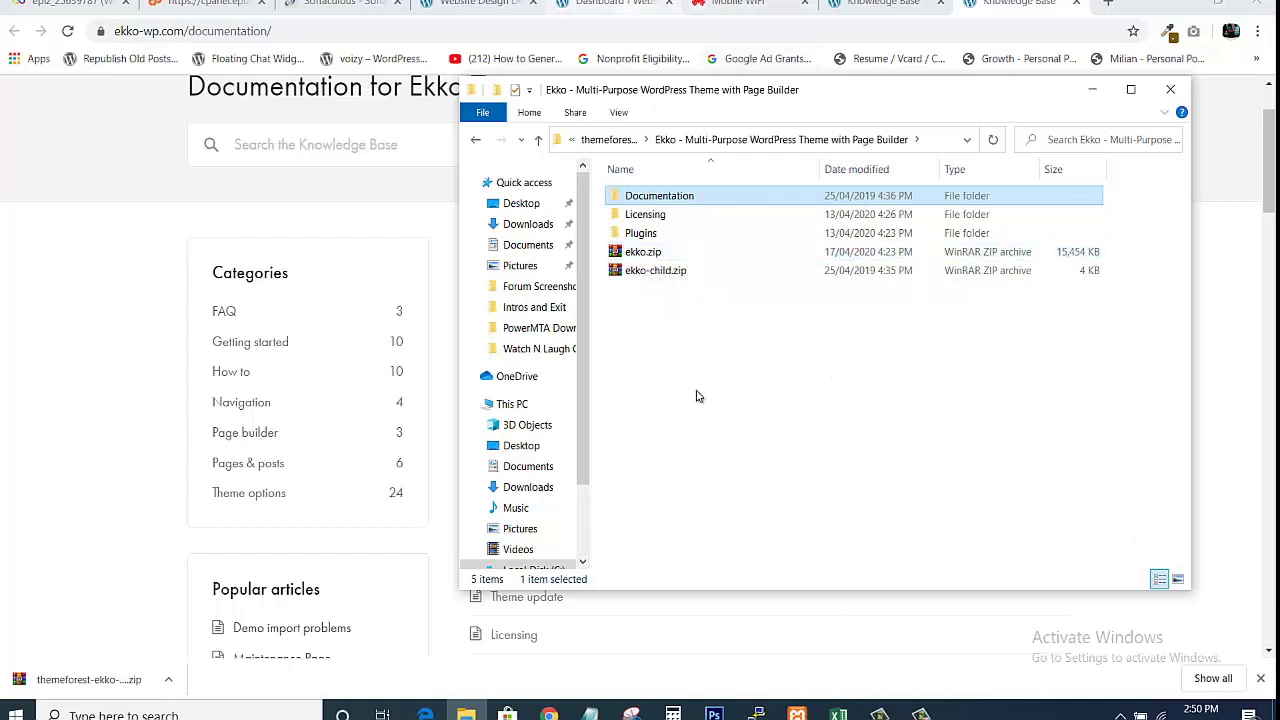
From the Website Design Demo 2 dashboard, go to Appearance > Themes and choose Add New.
click(615, 4)
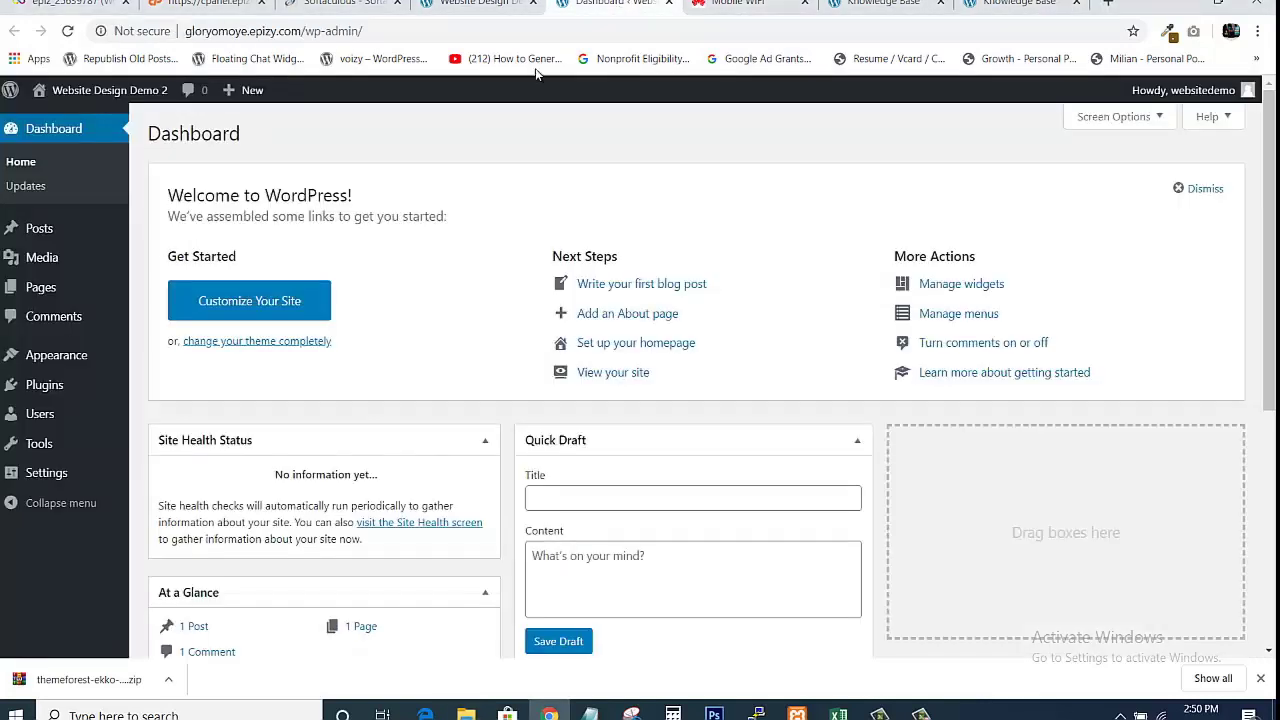
mouse_move(56, 362)
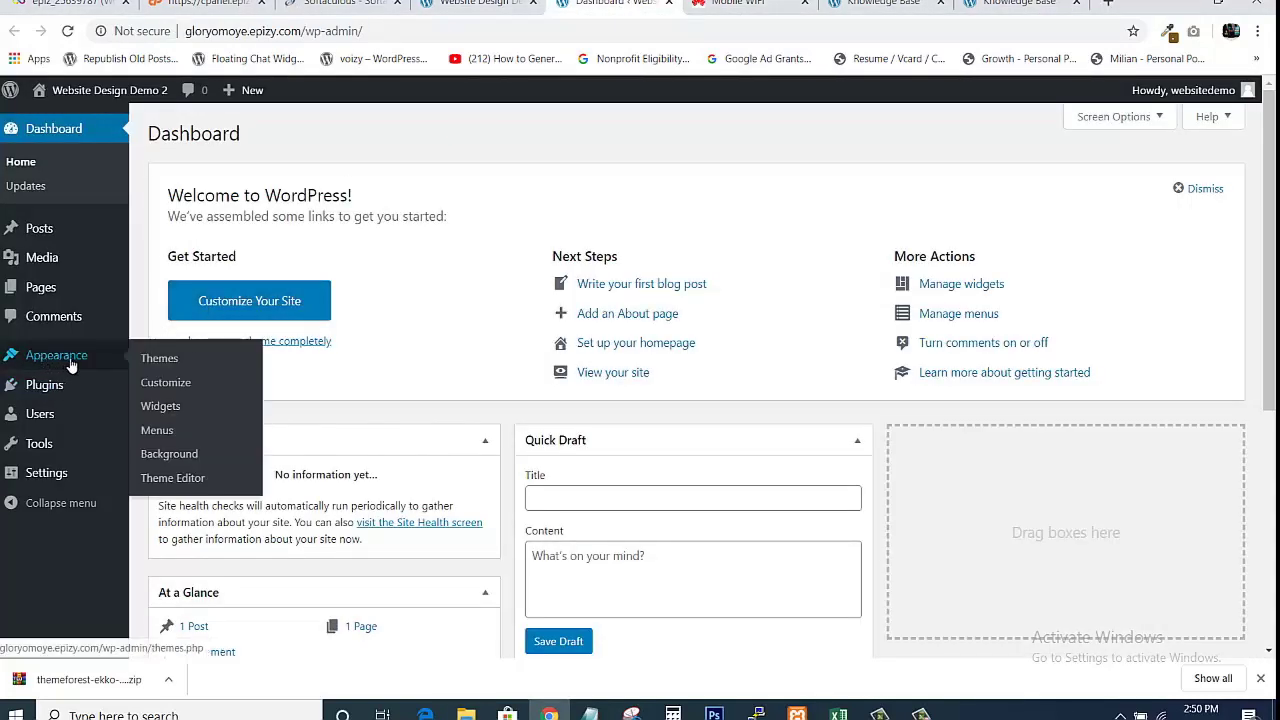
mouse_move(115, 262)
click(152, 362)
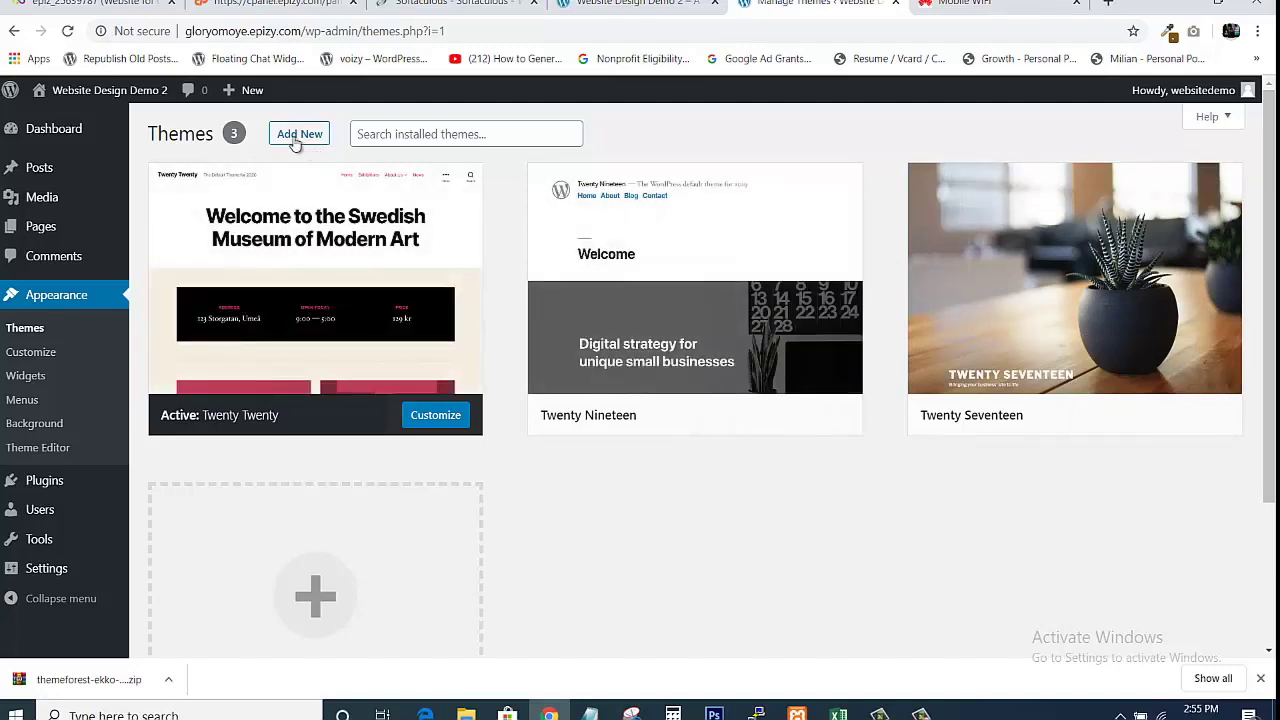
click(292, 141)
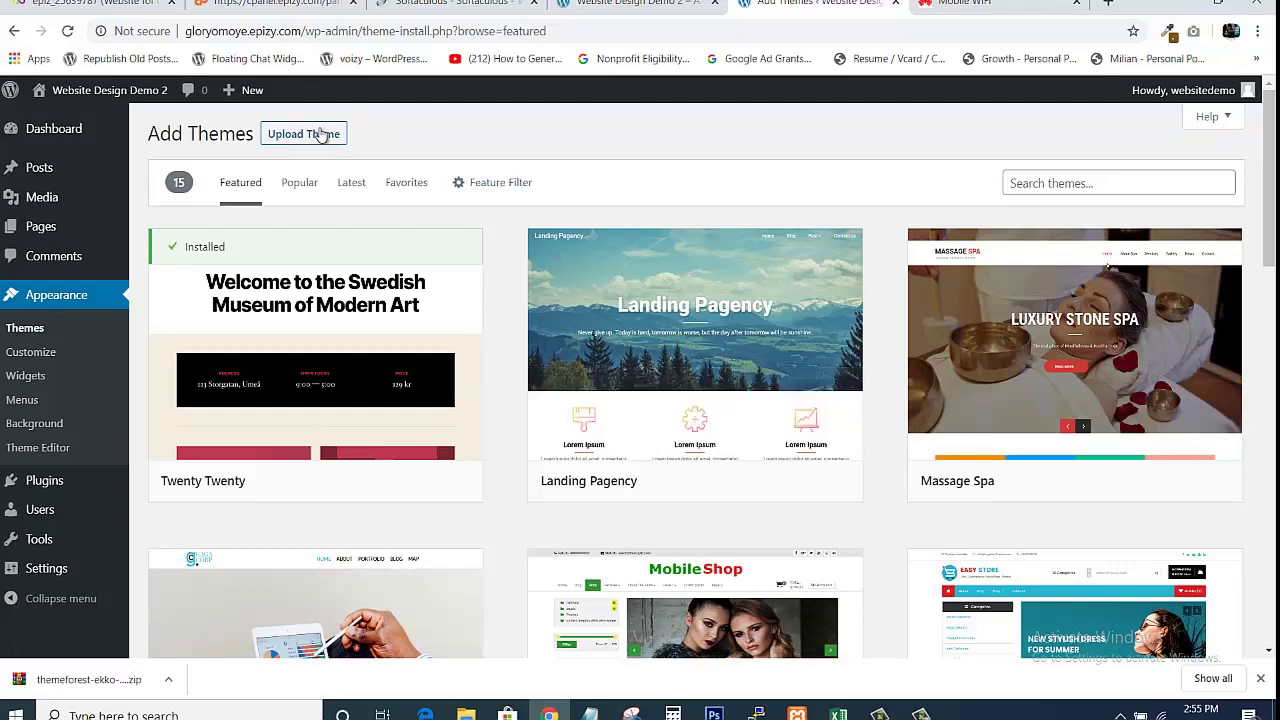
Try installing ekko.zip via Upload Theme; it fails on upload_max_filesize, so move to cPanel.
click(292, 139)
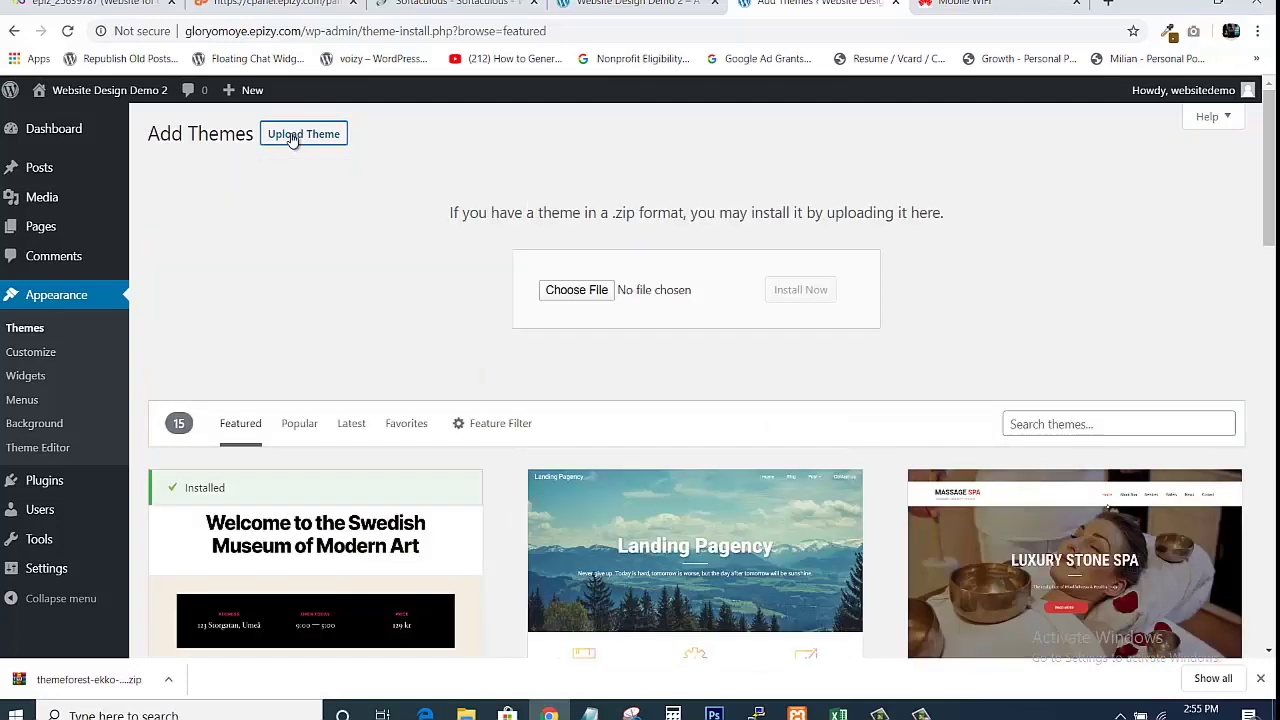
click(583, 294)
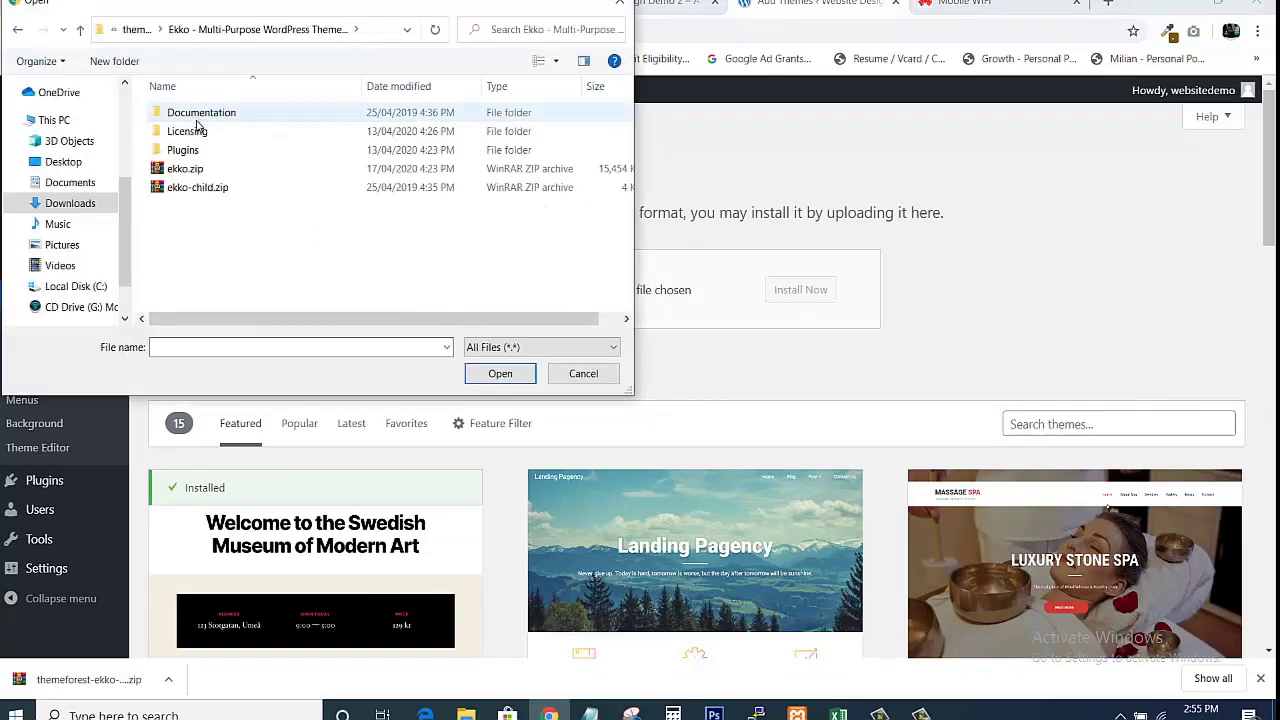
click(178, 172)
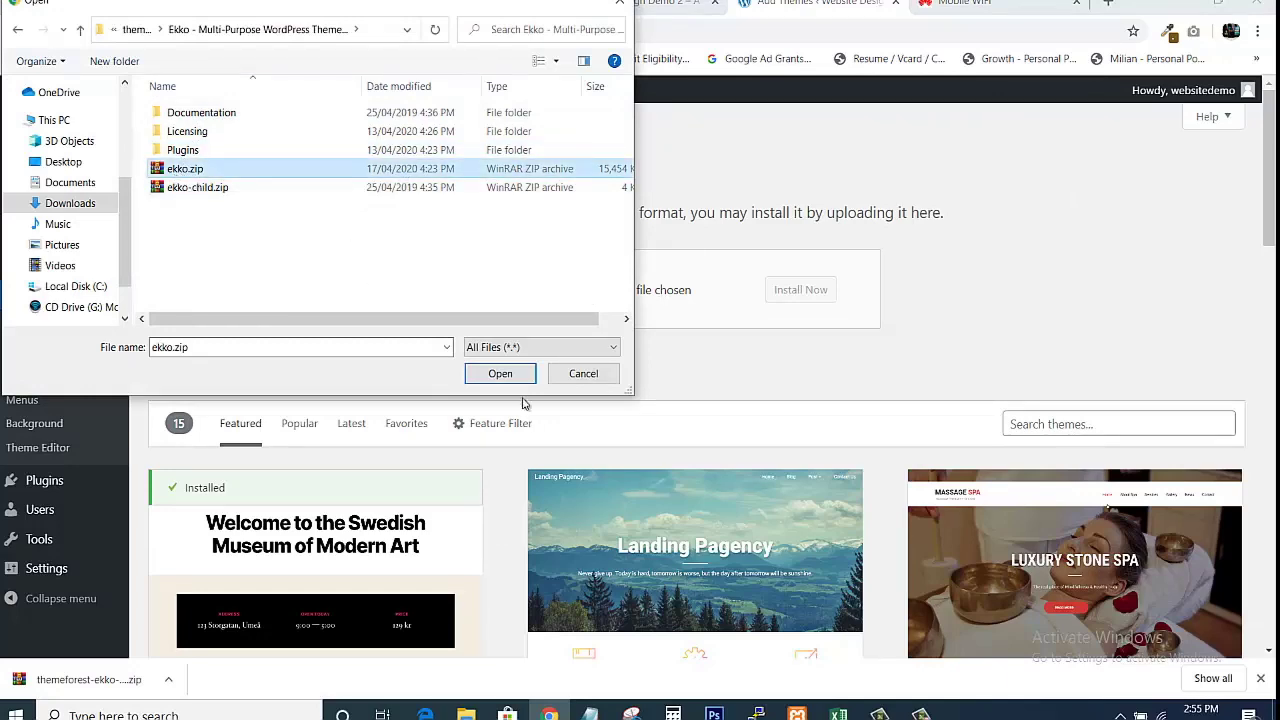
click(500, 374)
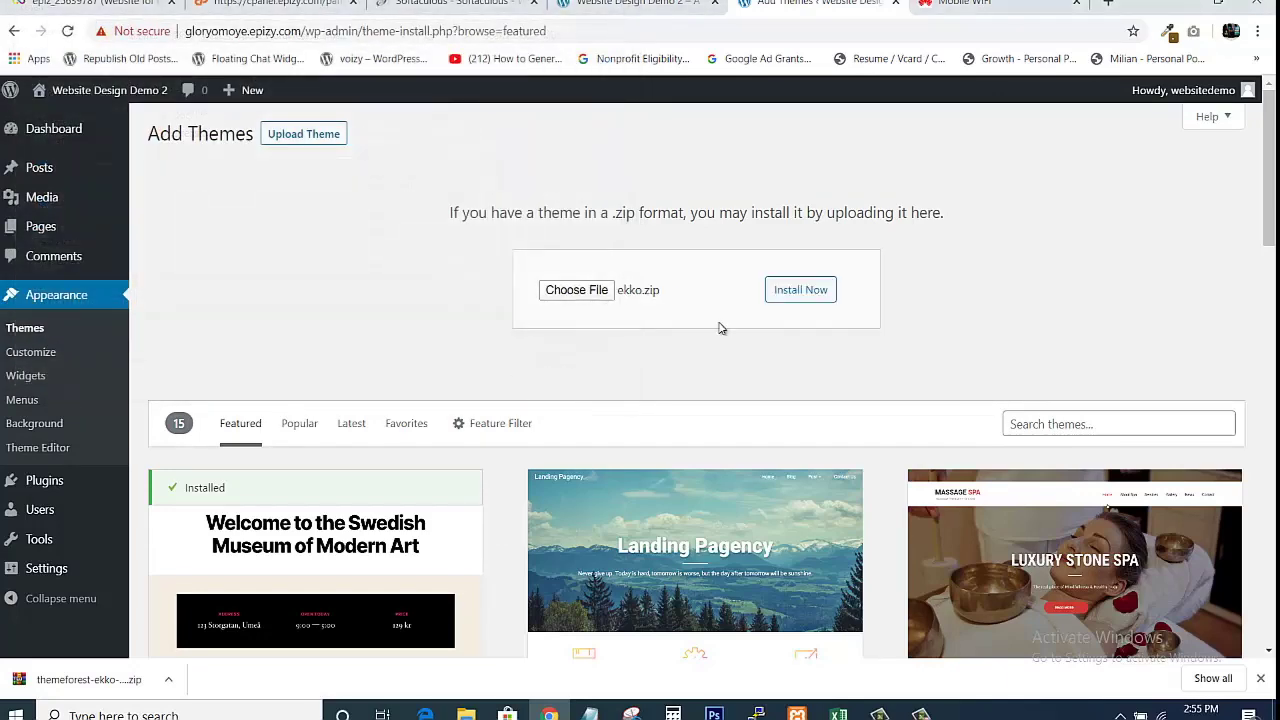
click(806, 295)
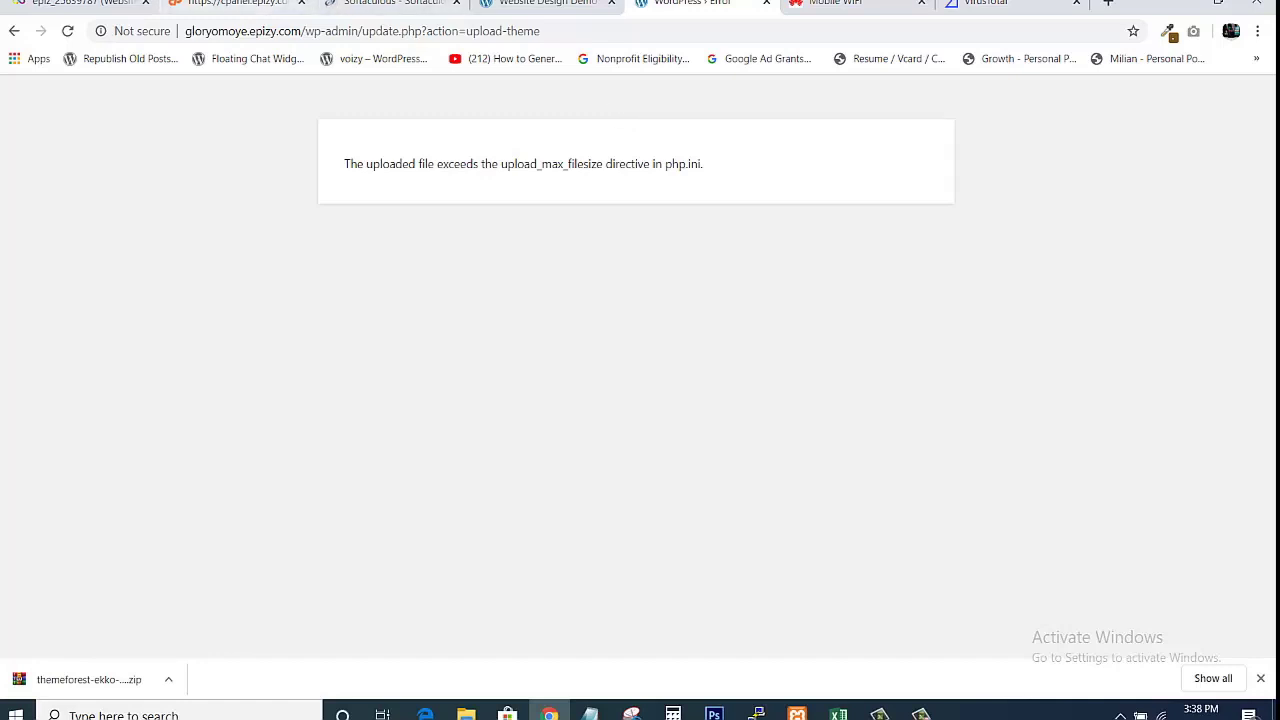
click(235, 4)
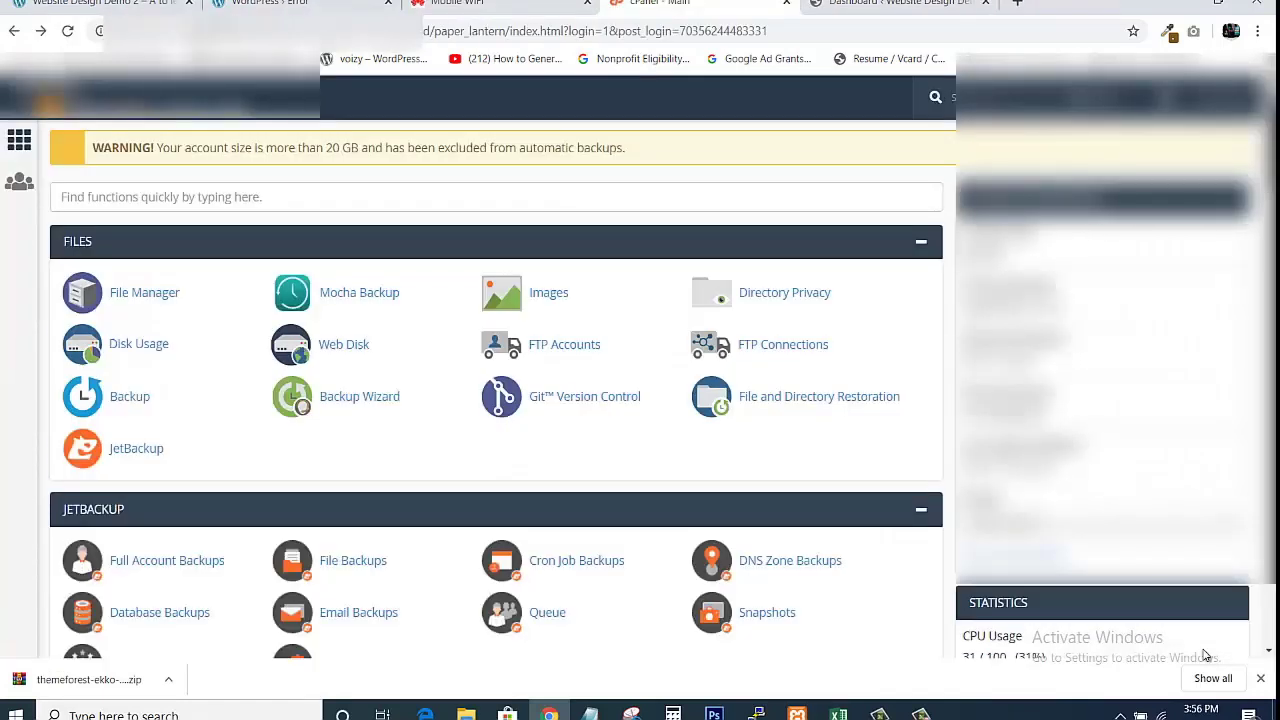
Check the WordPress upload error again, then return to the cPanel main page with its Files tools.
click(290, 4)
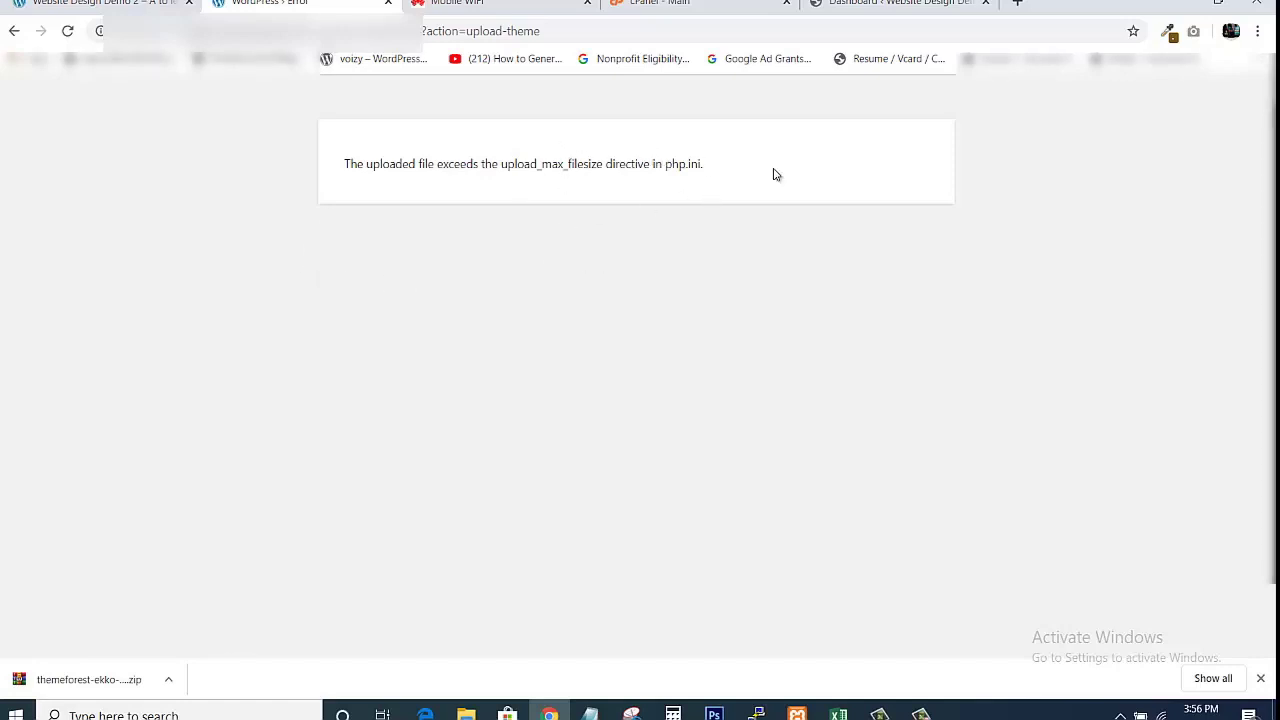
click(690, 4)
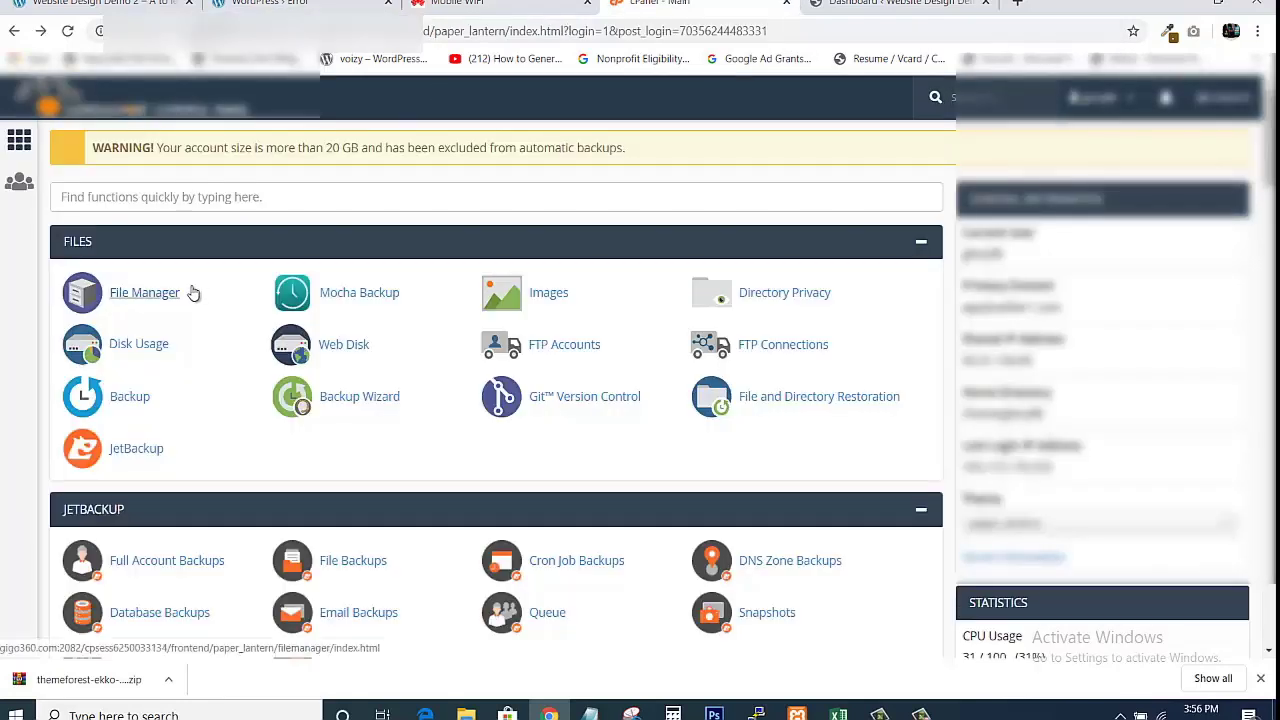
In File Manager, navigate into the site folder's wp-content/themes directory.
click(145, 292)
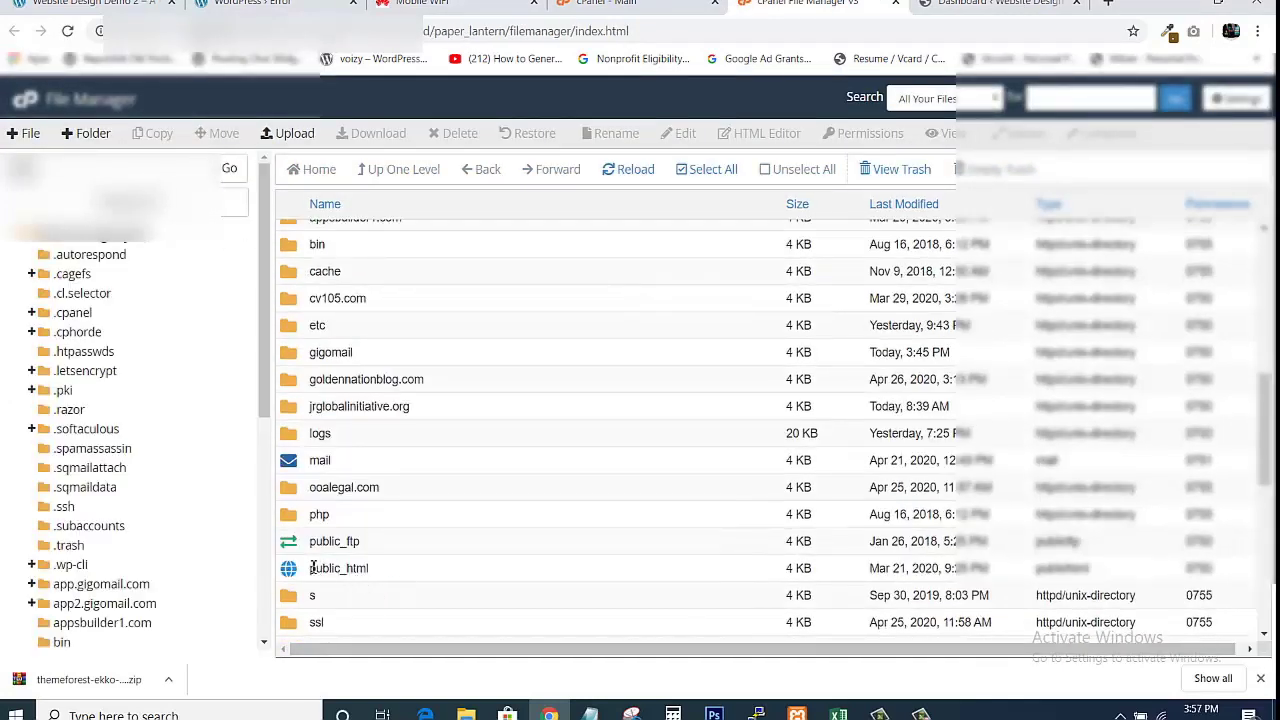
double_click(288, 568)
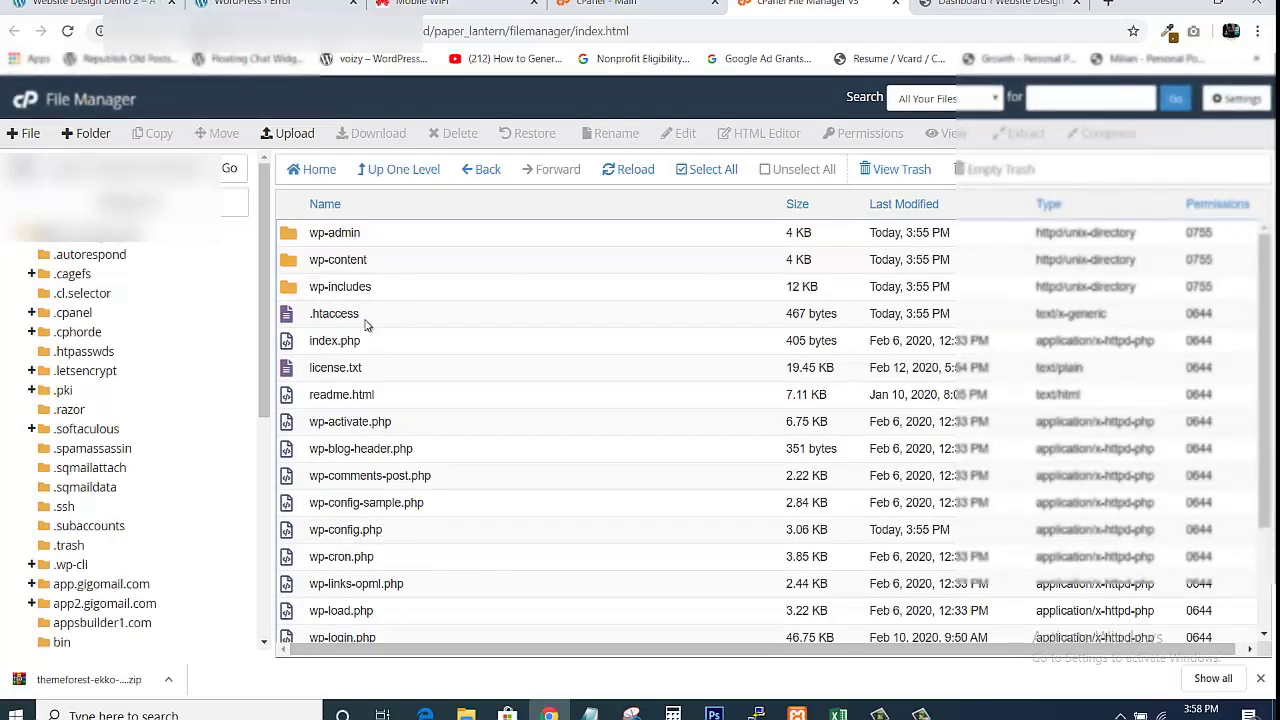
double_click(285, 266)
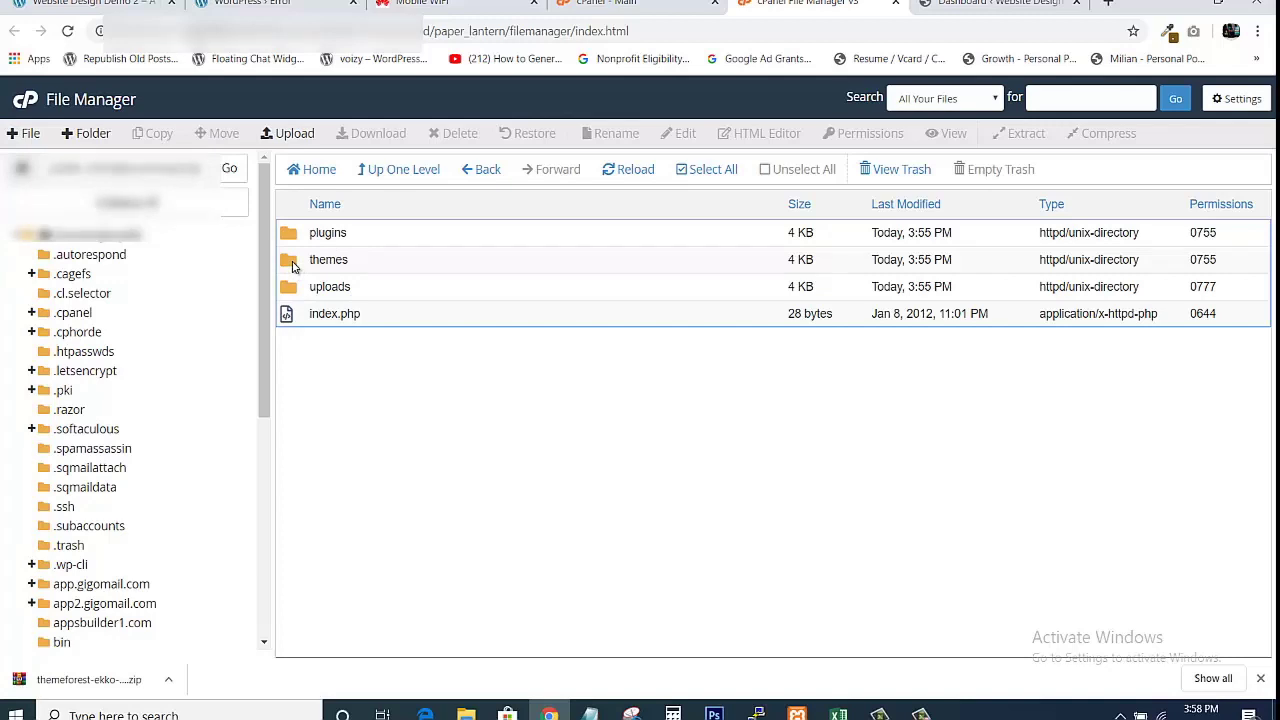
double_click(292, 262)
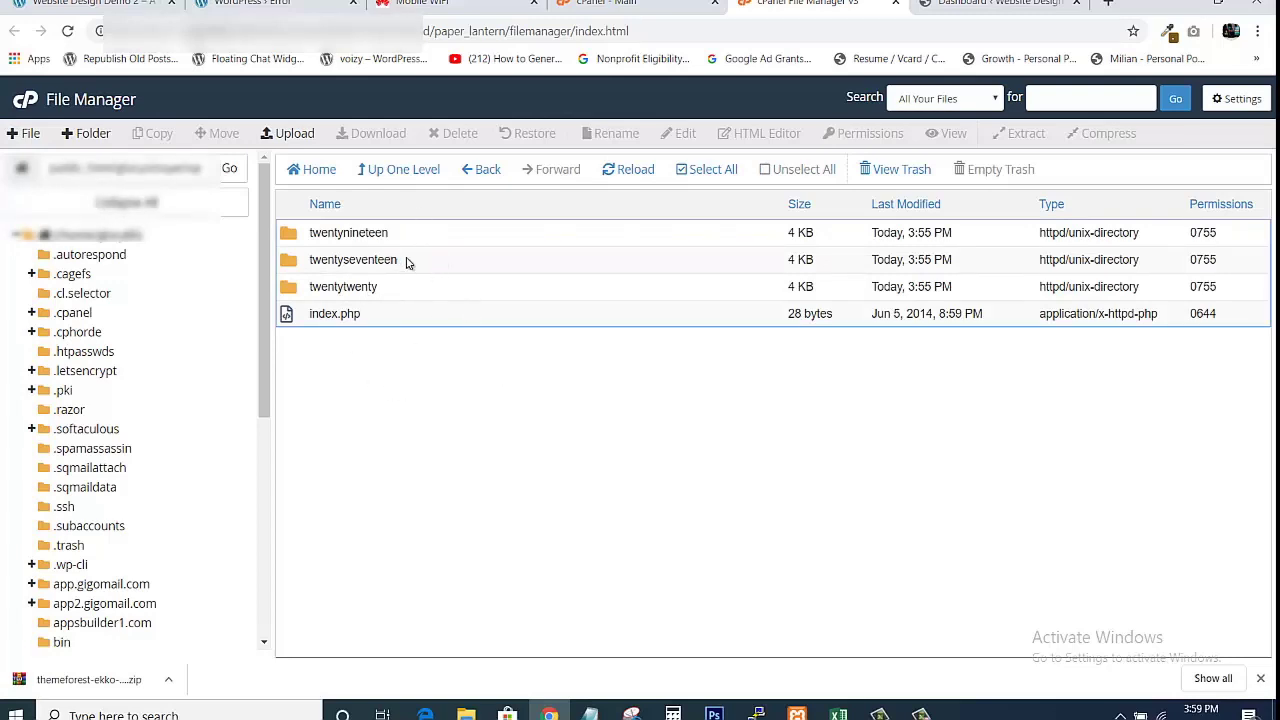
Upload ekko.zip from Downloads into the themes folder and select it in the listing.
click(295, 134)
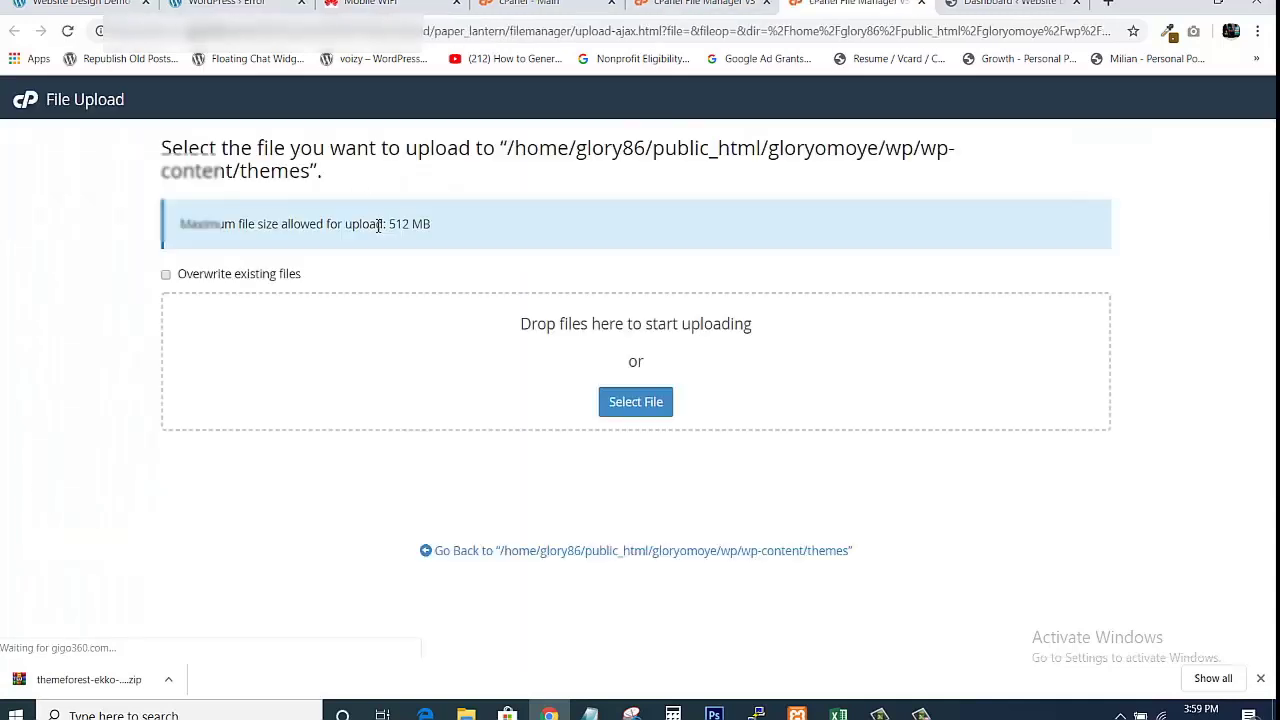
click(640, 400)
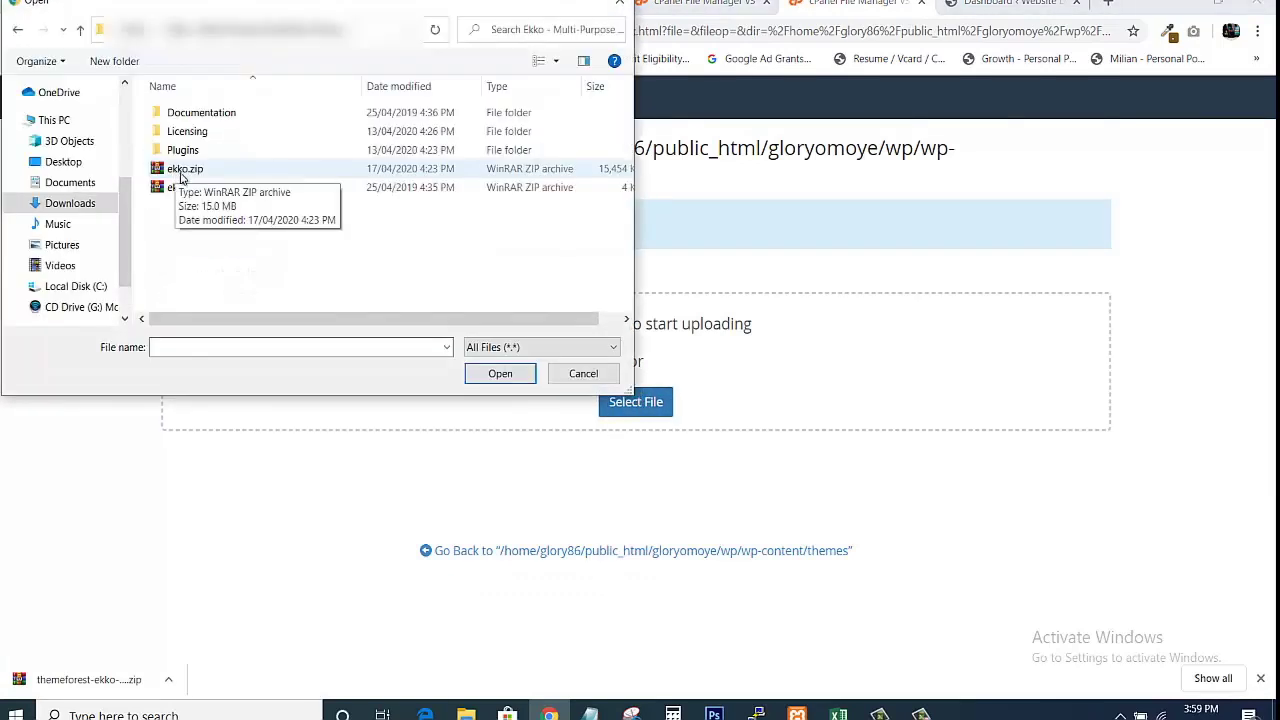
click(183, 170)
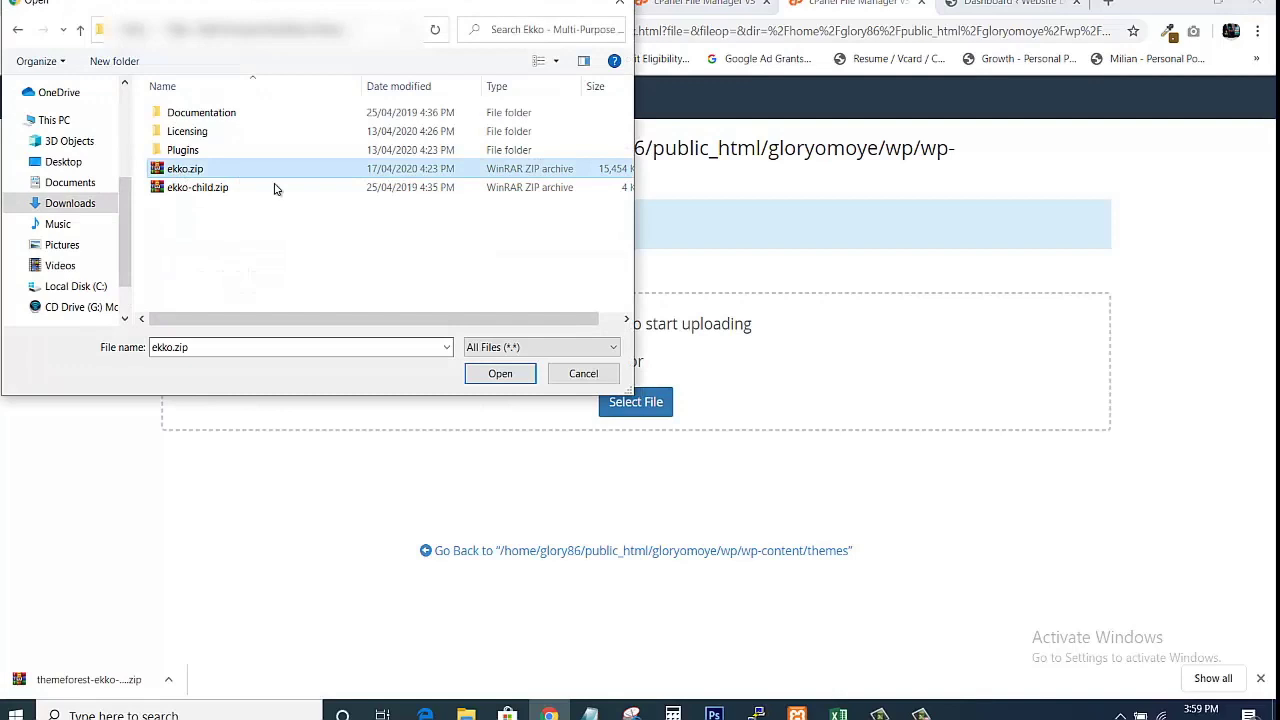
click(499, 375)
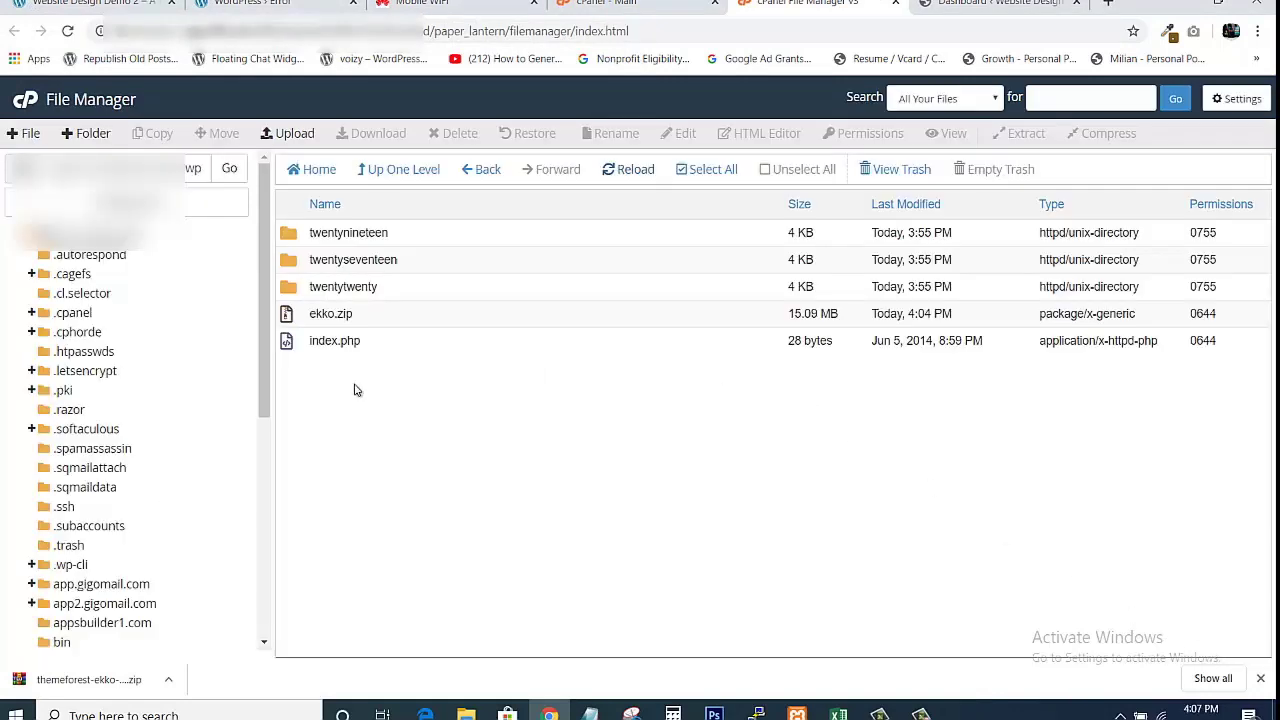
click(335, 314)
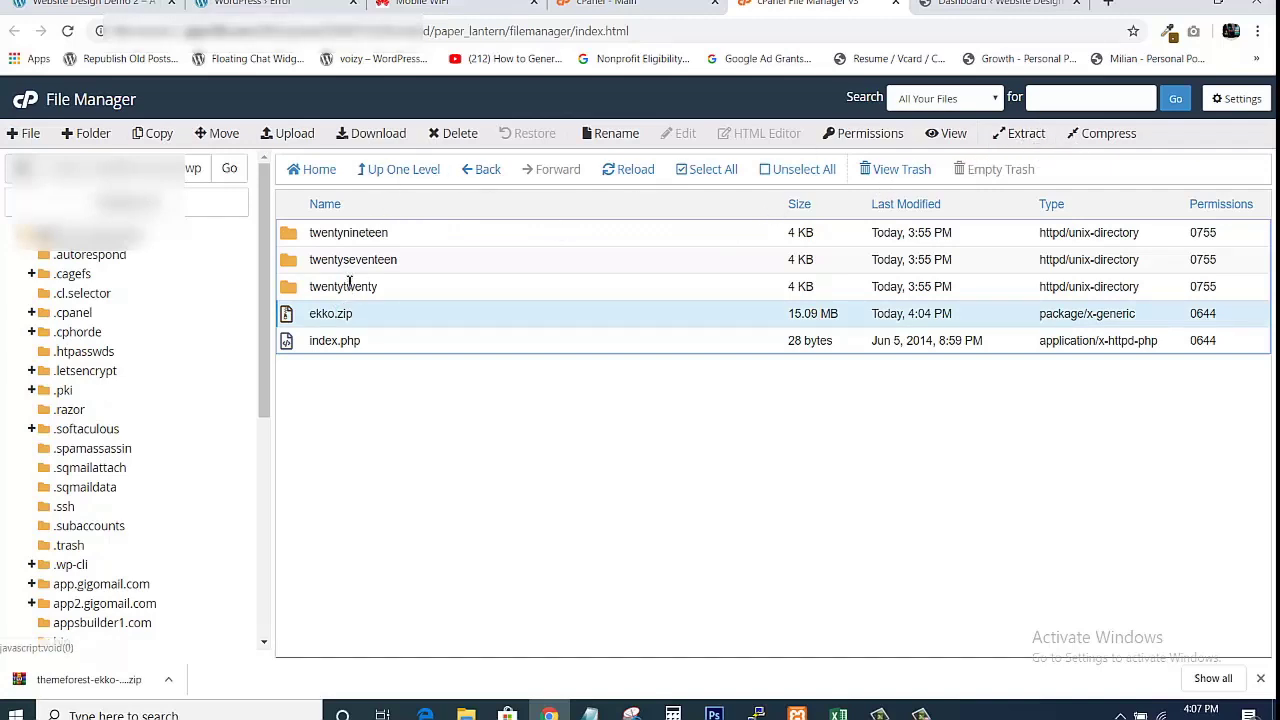
Extract ekko.zip into the themes folder and reload the list to reveal the ekko folder.
right_click(348, 316)
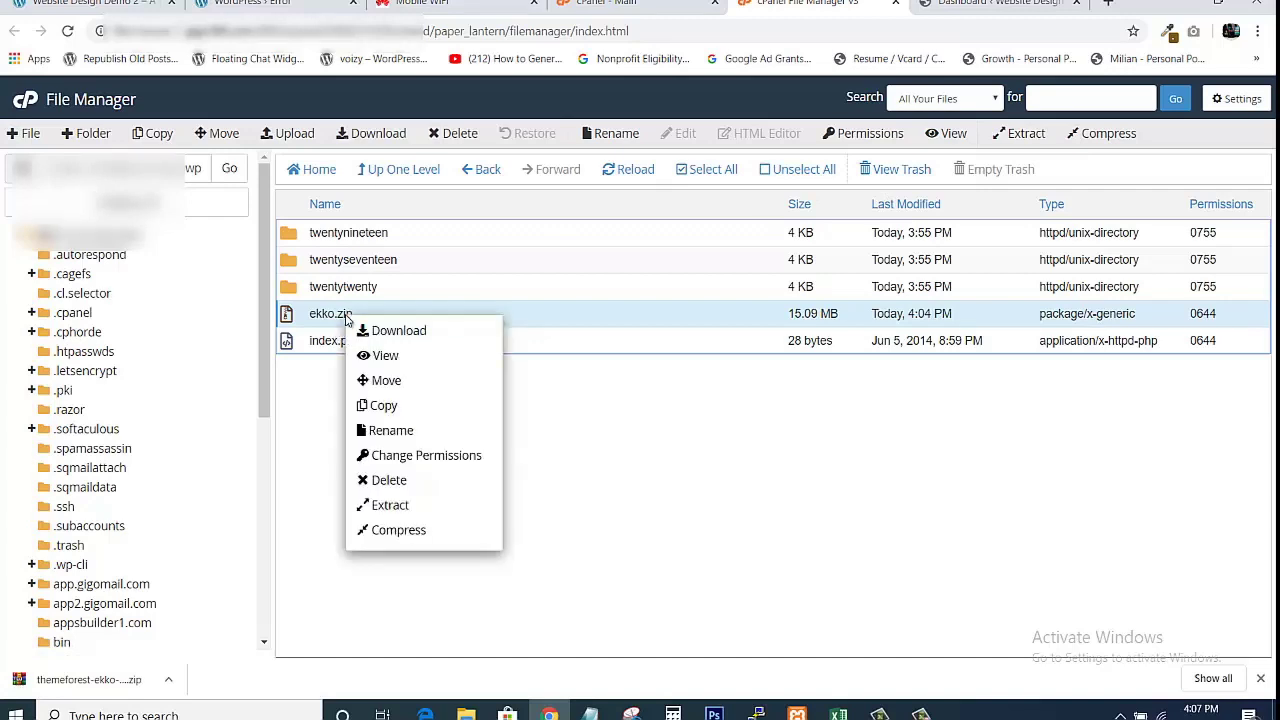
click(388, 505)
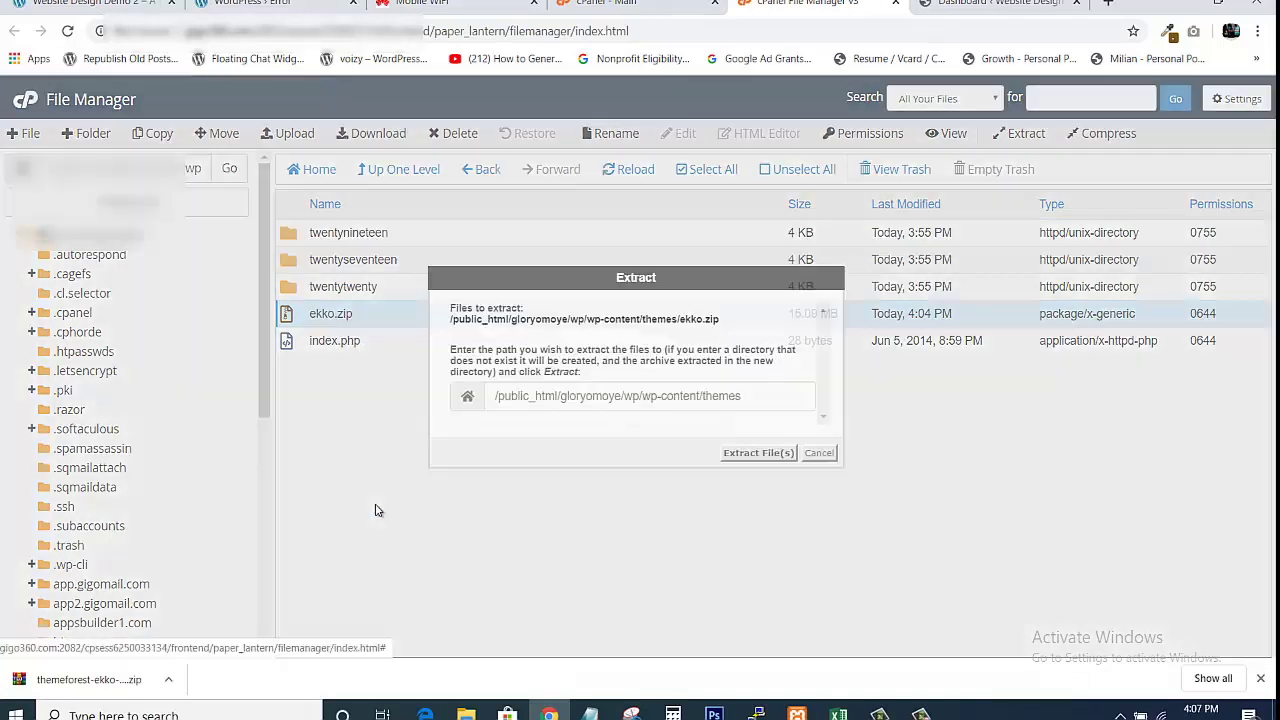
click(758, 453)
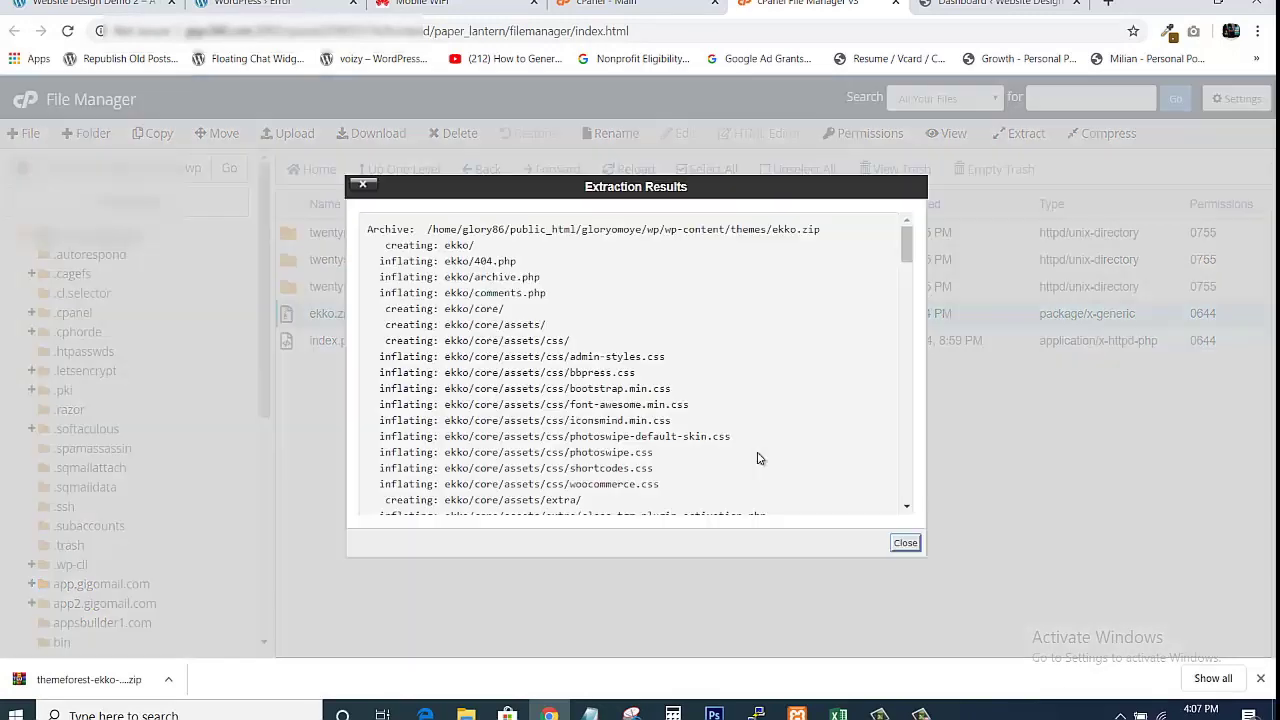
click(908, 545)
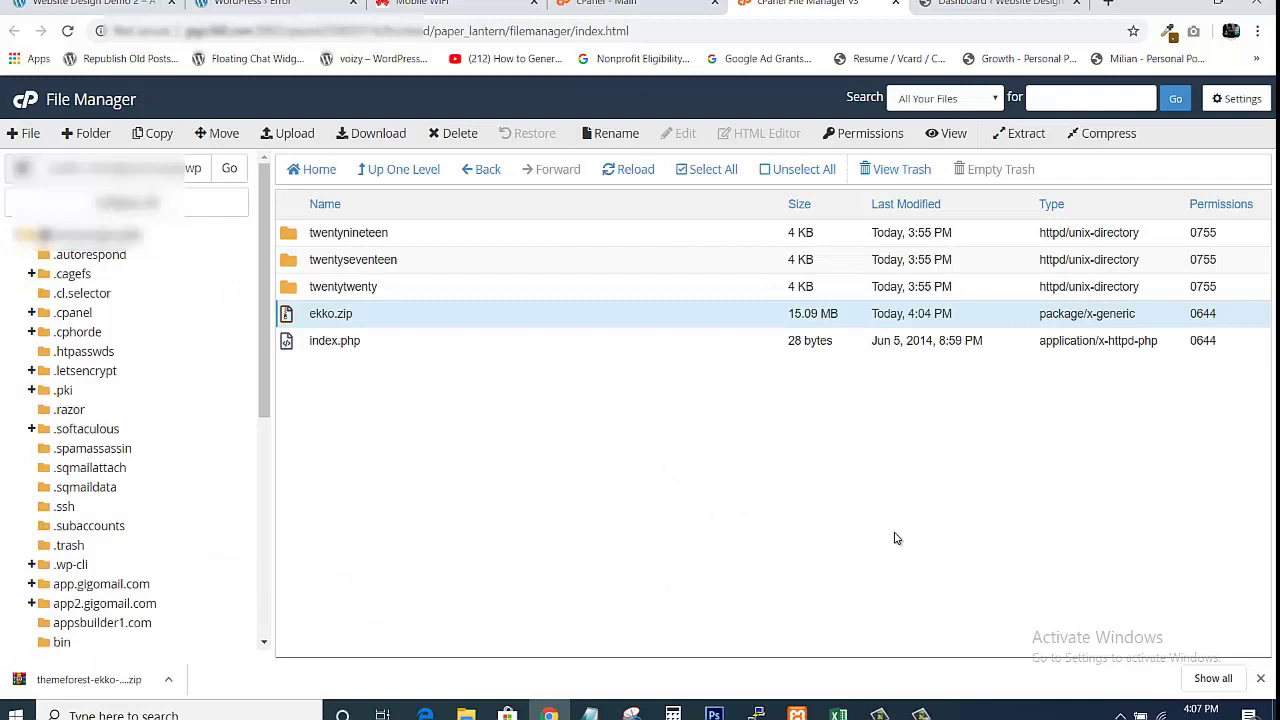
click(629, 169)
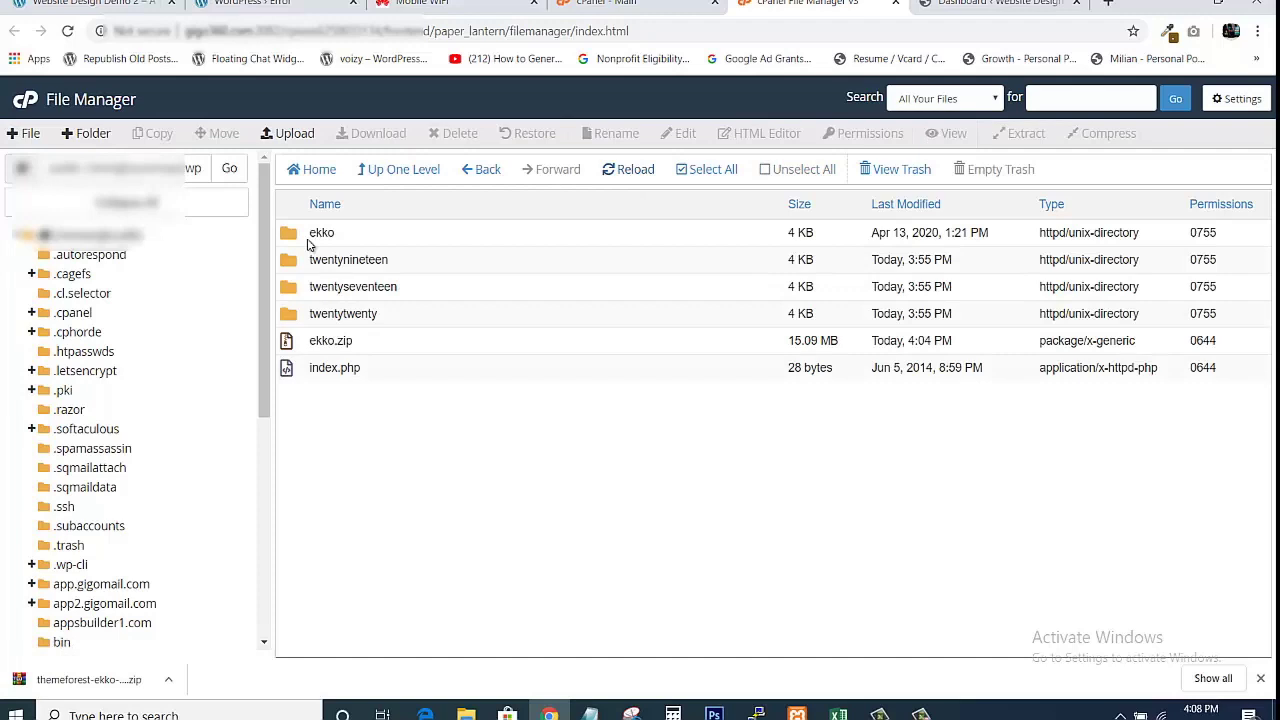
Trim the error tab's address back to wp-admin, close that tab, and return to the Dashboard tab.
click(265, 4)
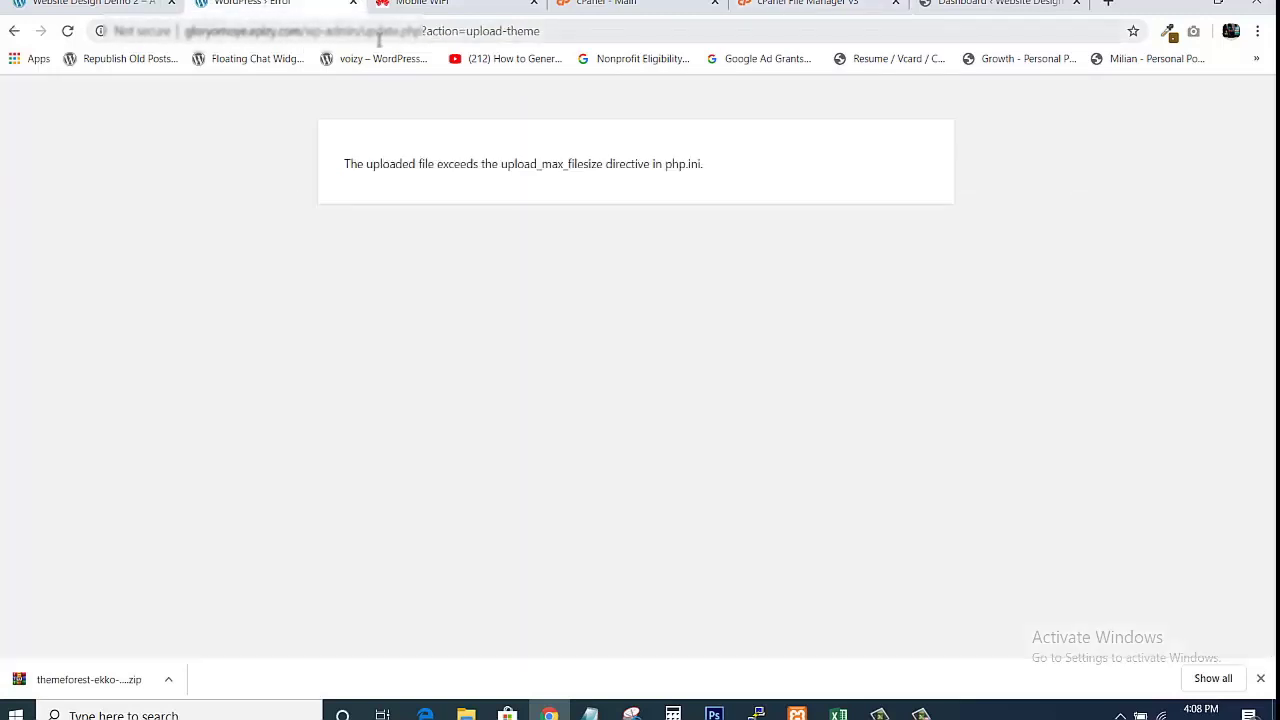
drag(366, 31, 589, 60)
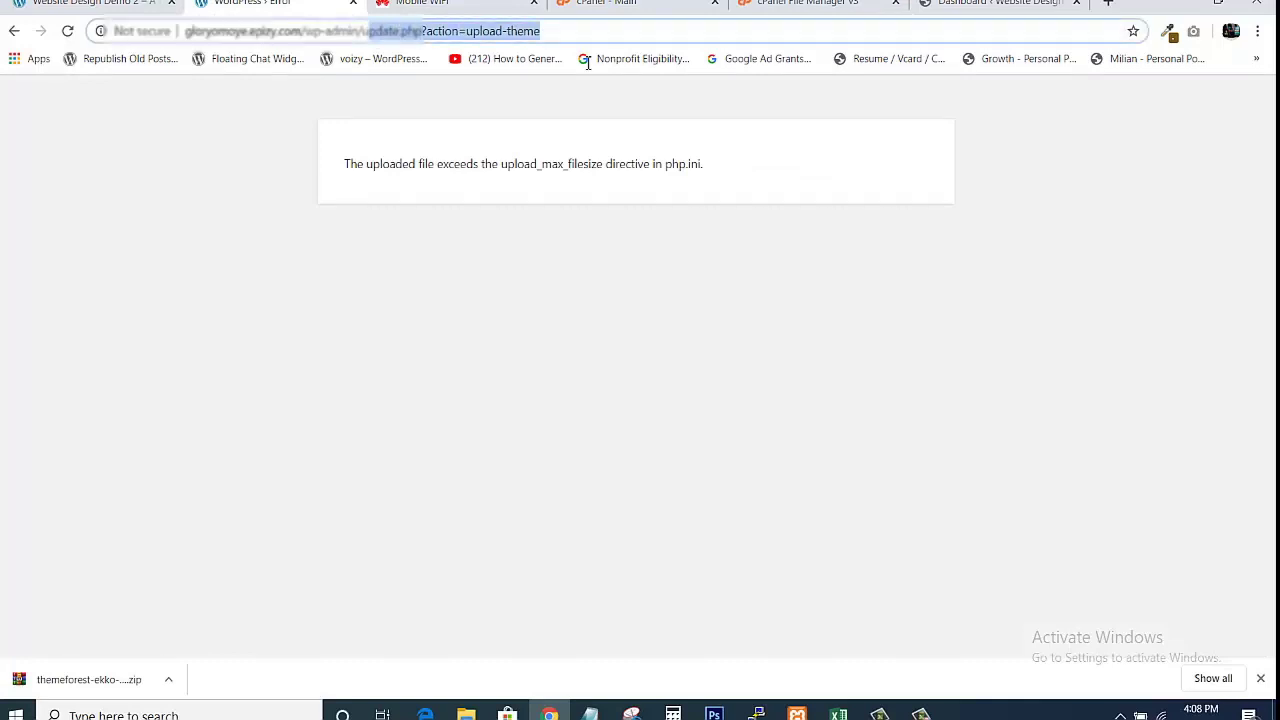
key(BackSpace)
key(BackSpace)
key(Return)
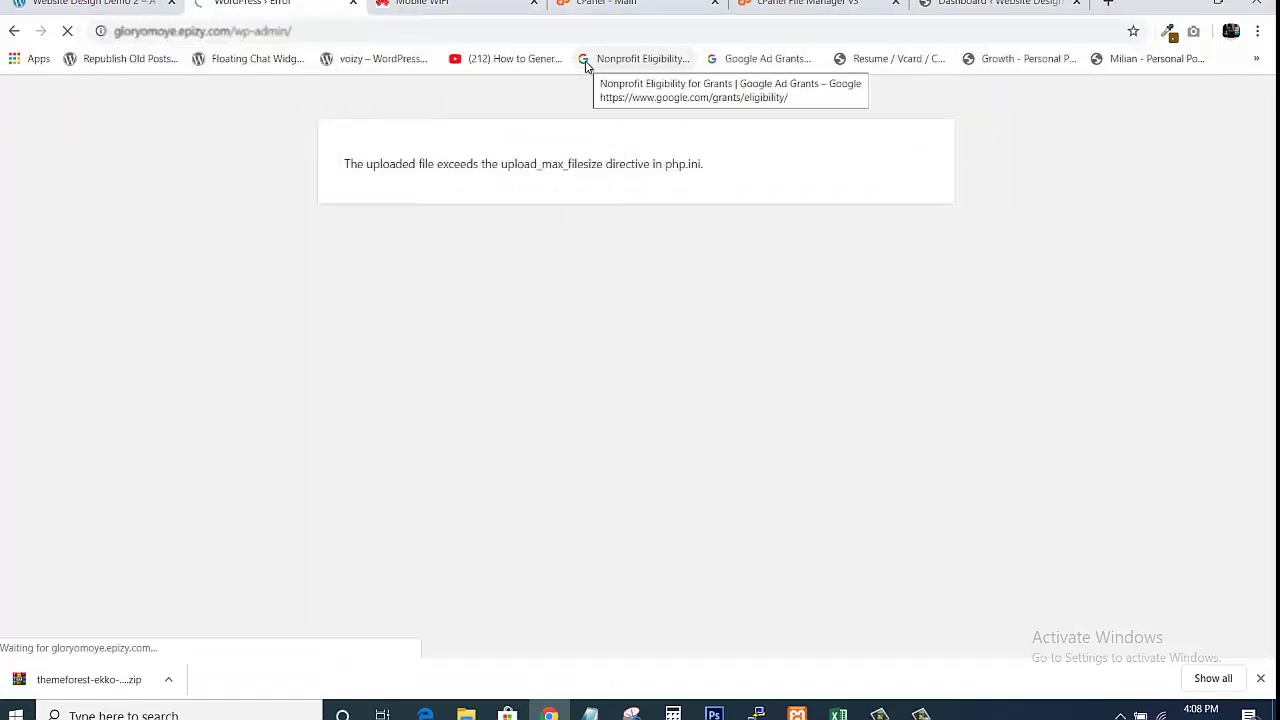
click(352, 3)
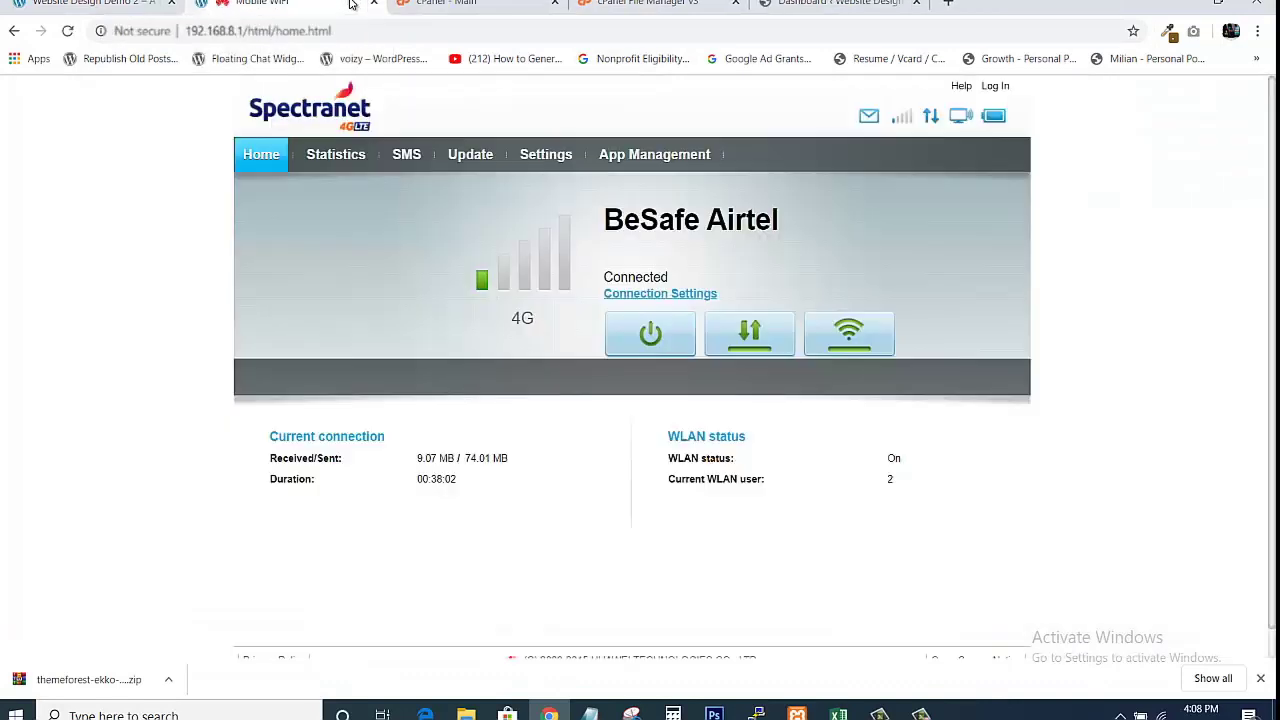
click(830, 4)
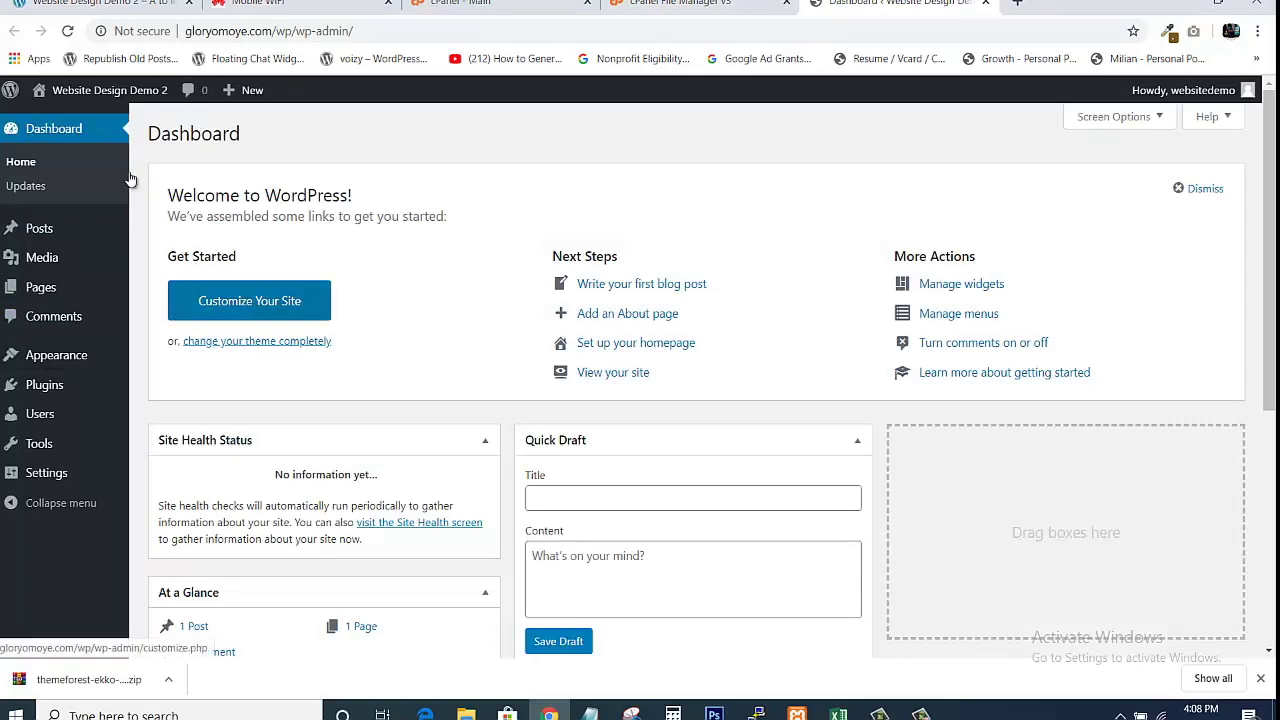
mouse_move(55, 284)
mouse_move(60, 352)
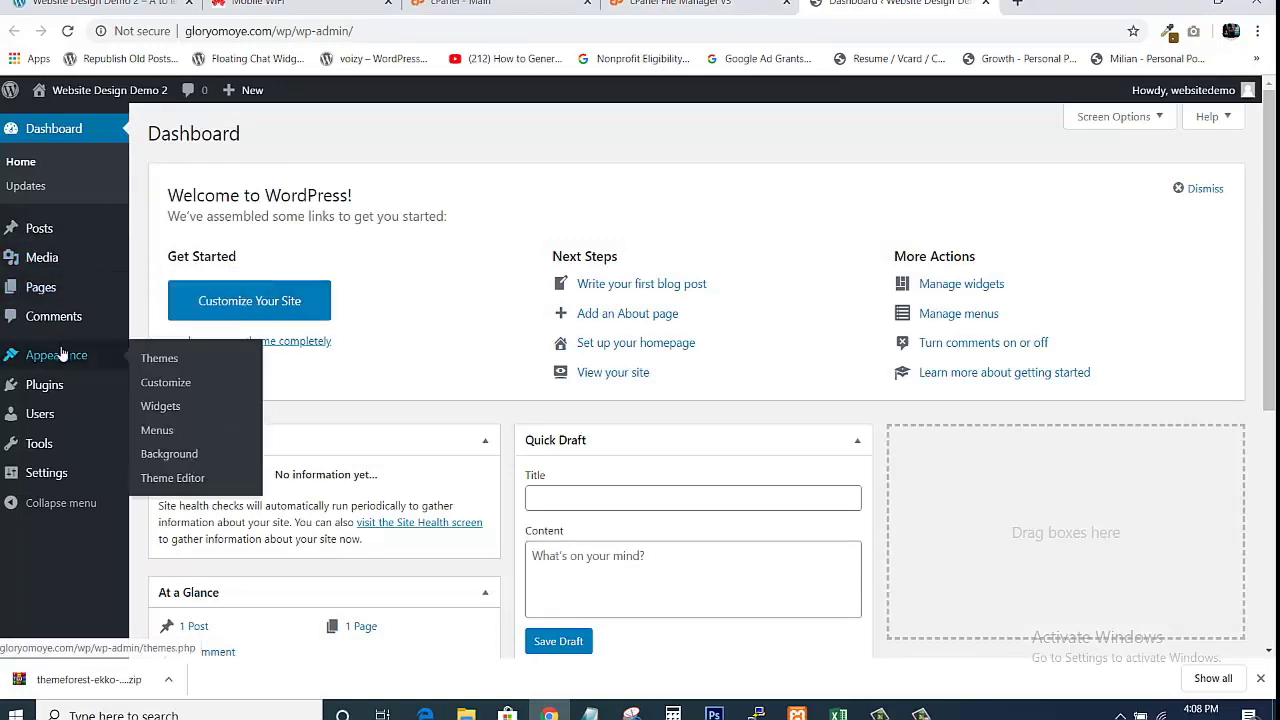
Under Appearance > Themes, activate the Ekko theme.
click(173, 363)
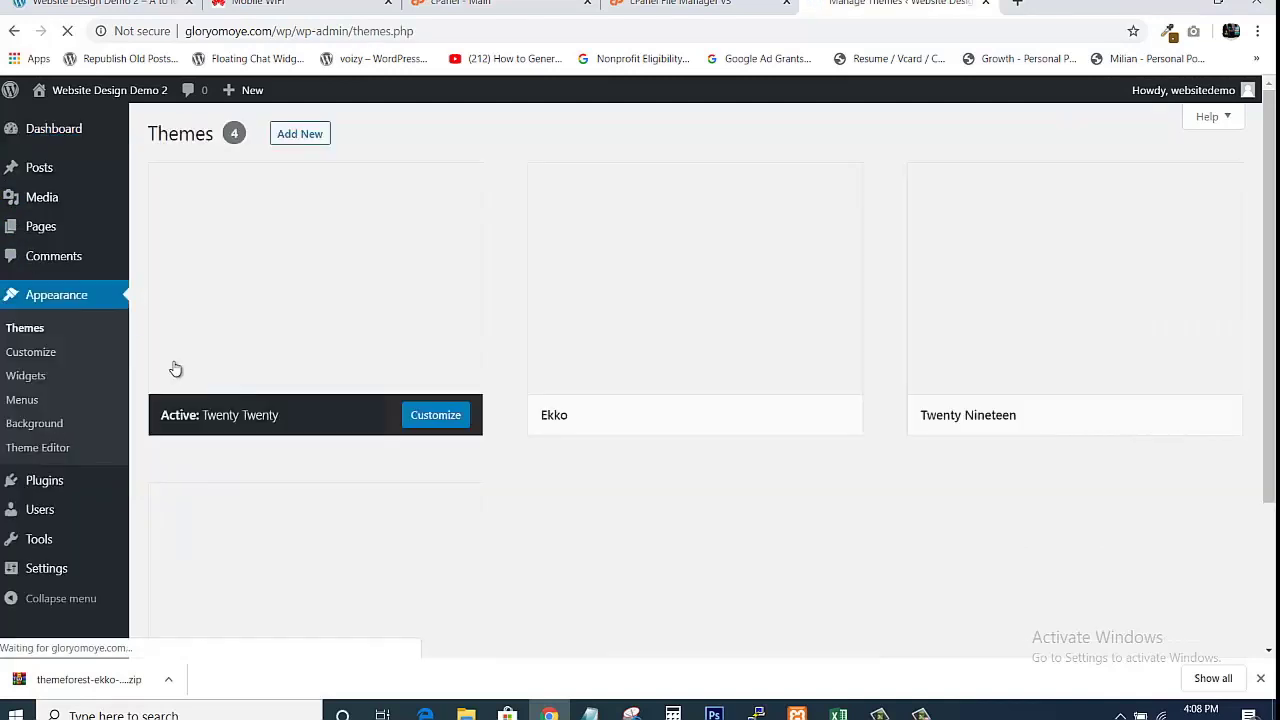
mouse_move(737, 392)
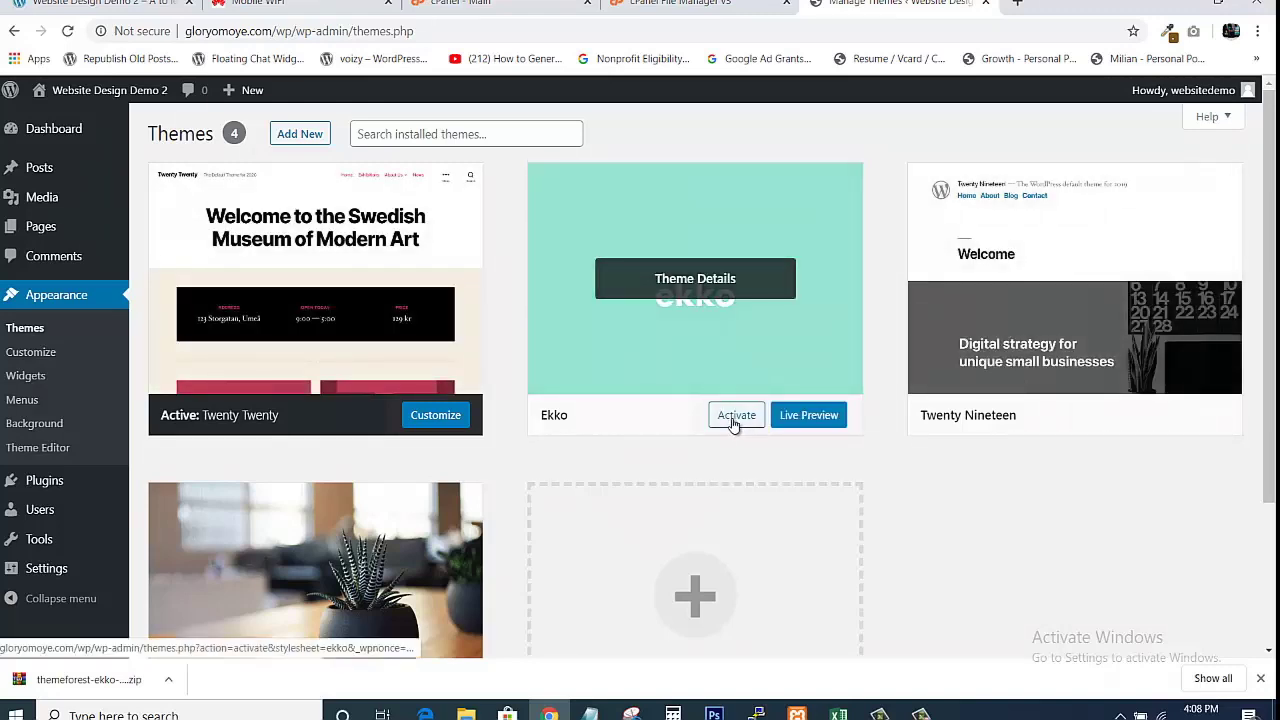
click(736, 424)
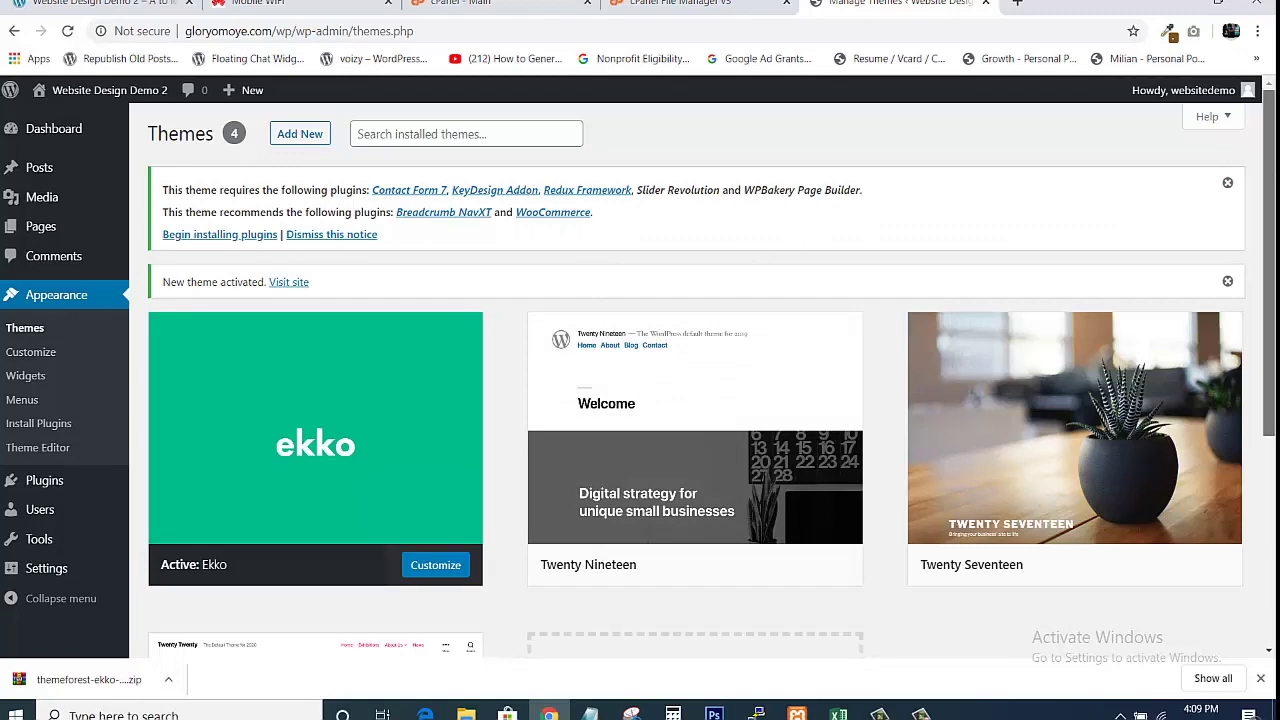
scroll(1258, 150, down, 1)
scroll(1252, 147, up, 1)
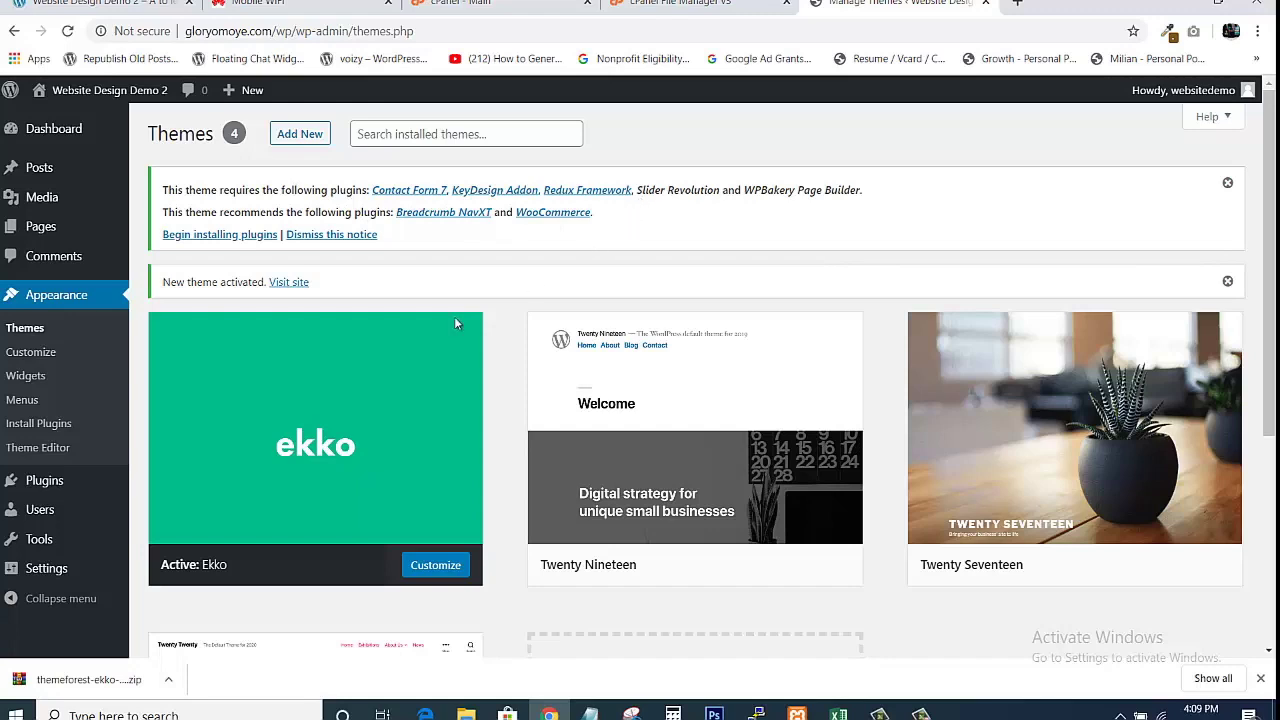
mouse_move(357, 410)
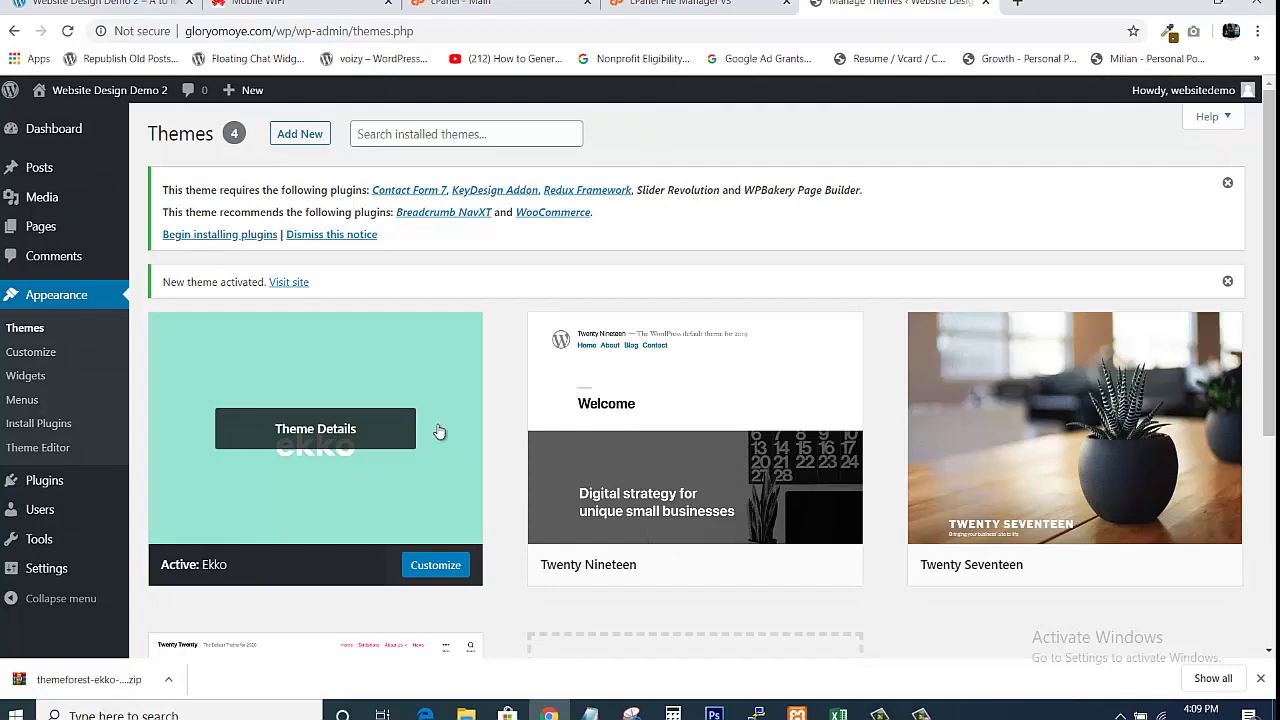
In a new tab, load the site's front page at gloryomoye.com/wp and scroll through it.
click(1017, 4)
text(GLO)
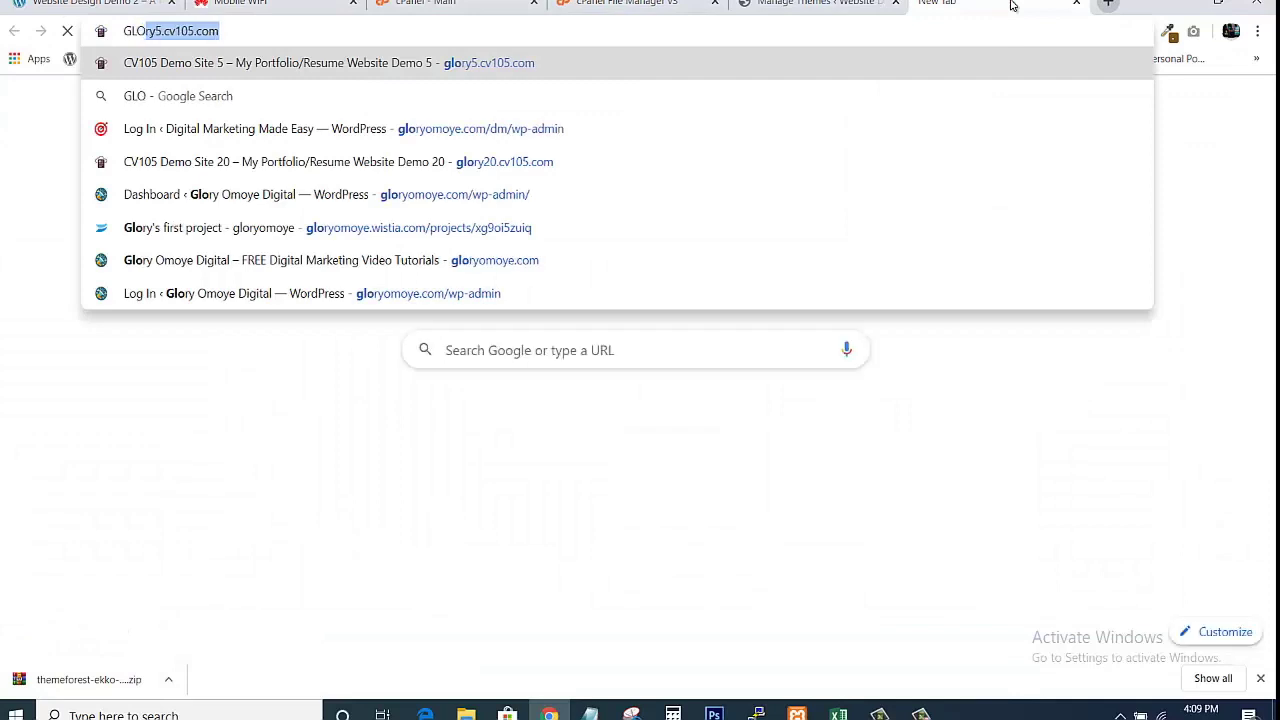
text(RY)
key(BackSpace)
key(BackSpace)
key(BackSpace)
key(BackSpace)
key(BackSpace)
key(BackSpace)
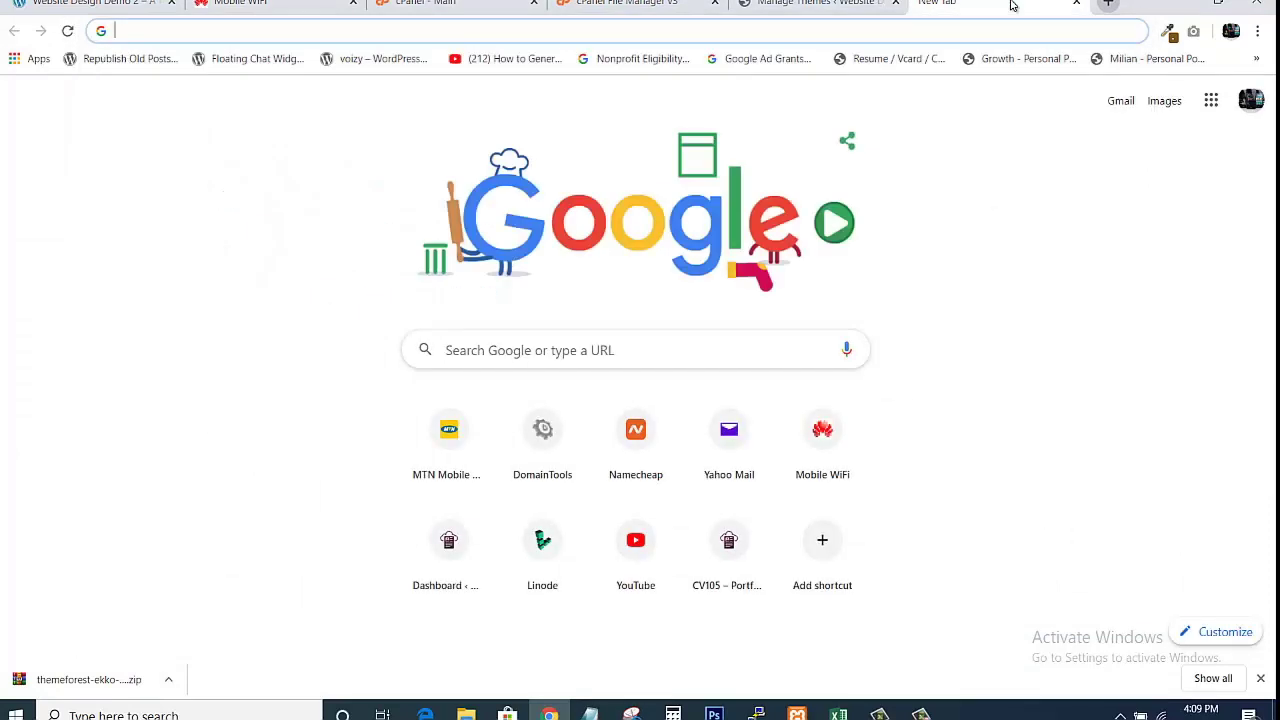
text(glory)
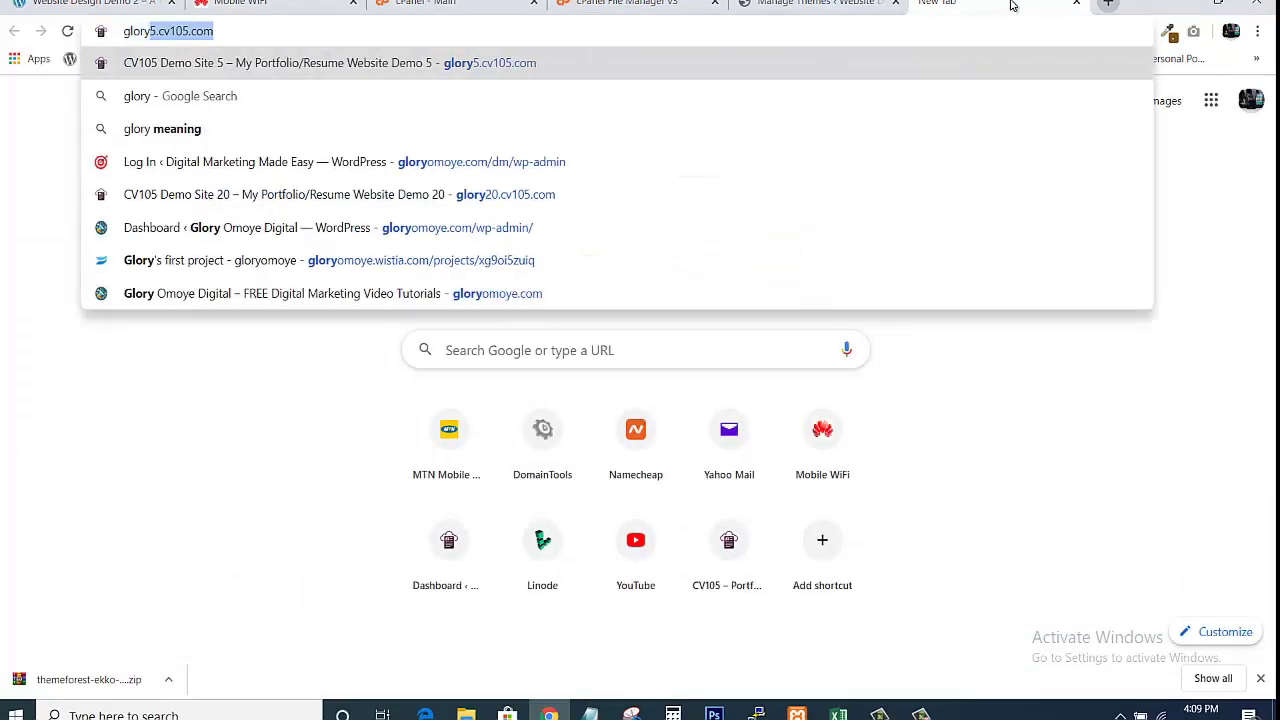
text(omoye.com/wp)
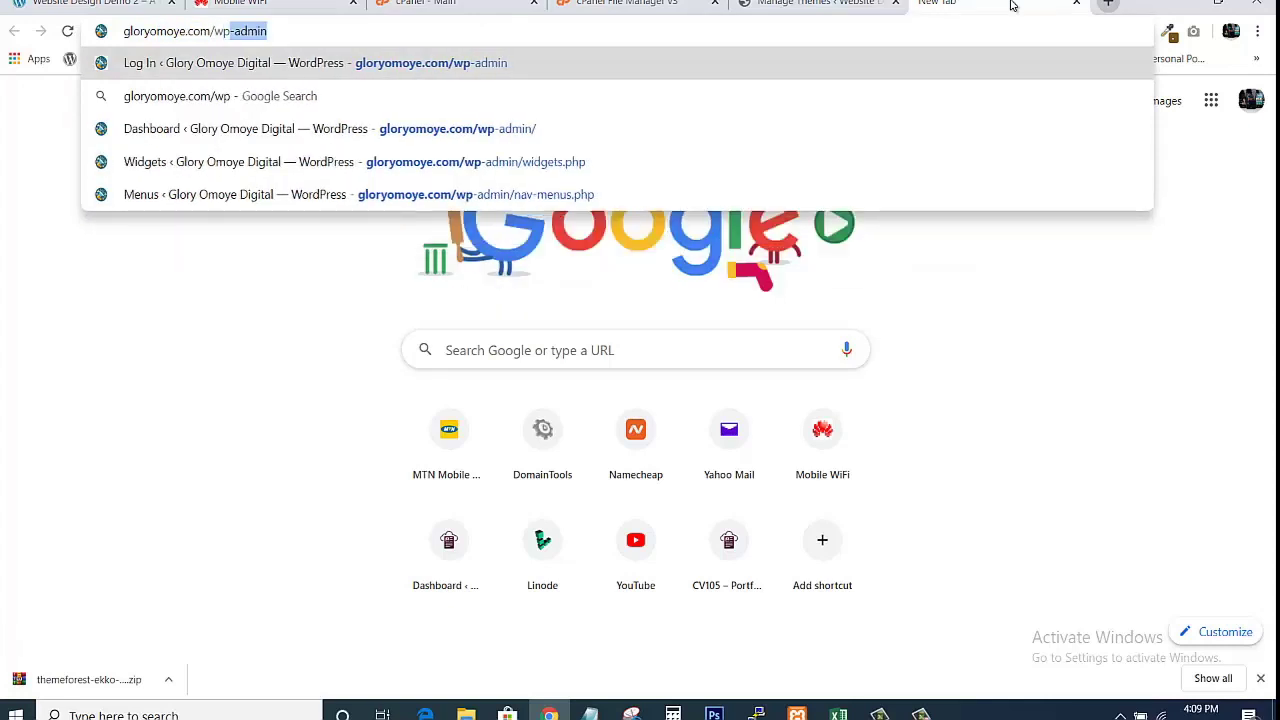
key(Delete)
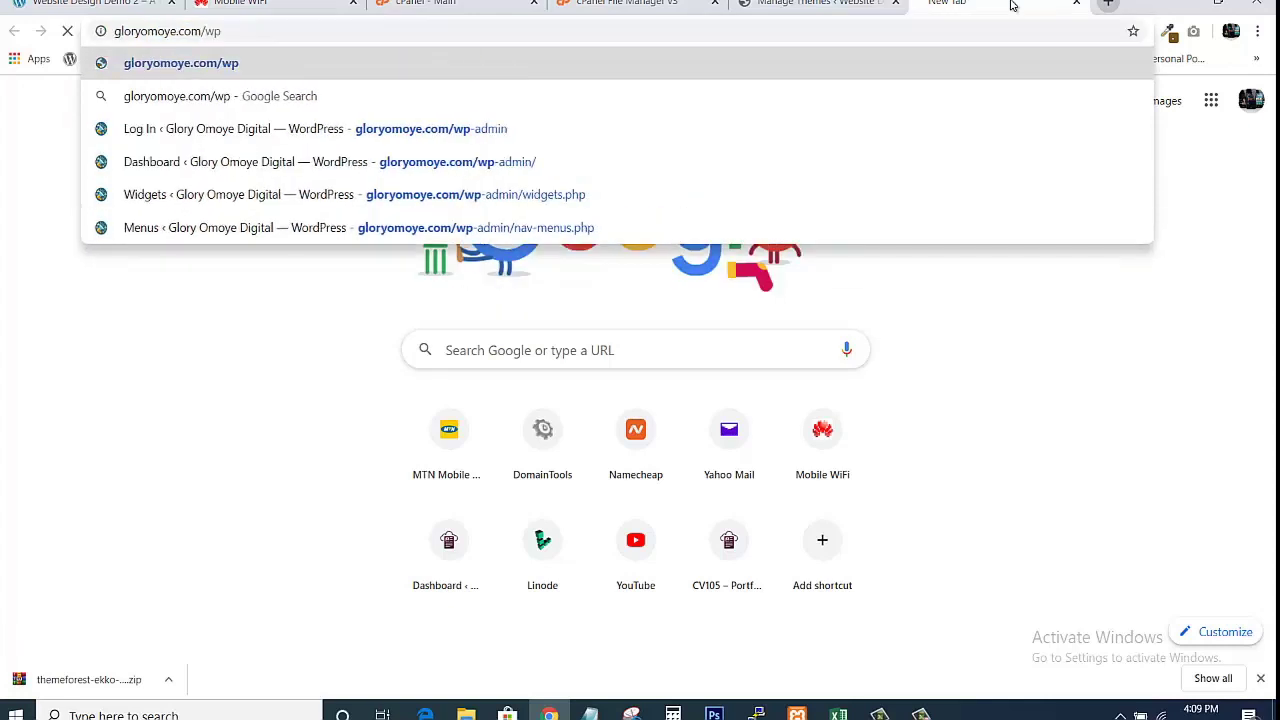
key(Return)
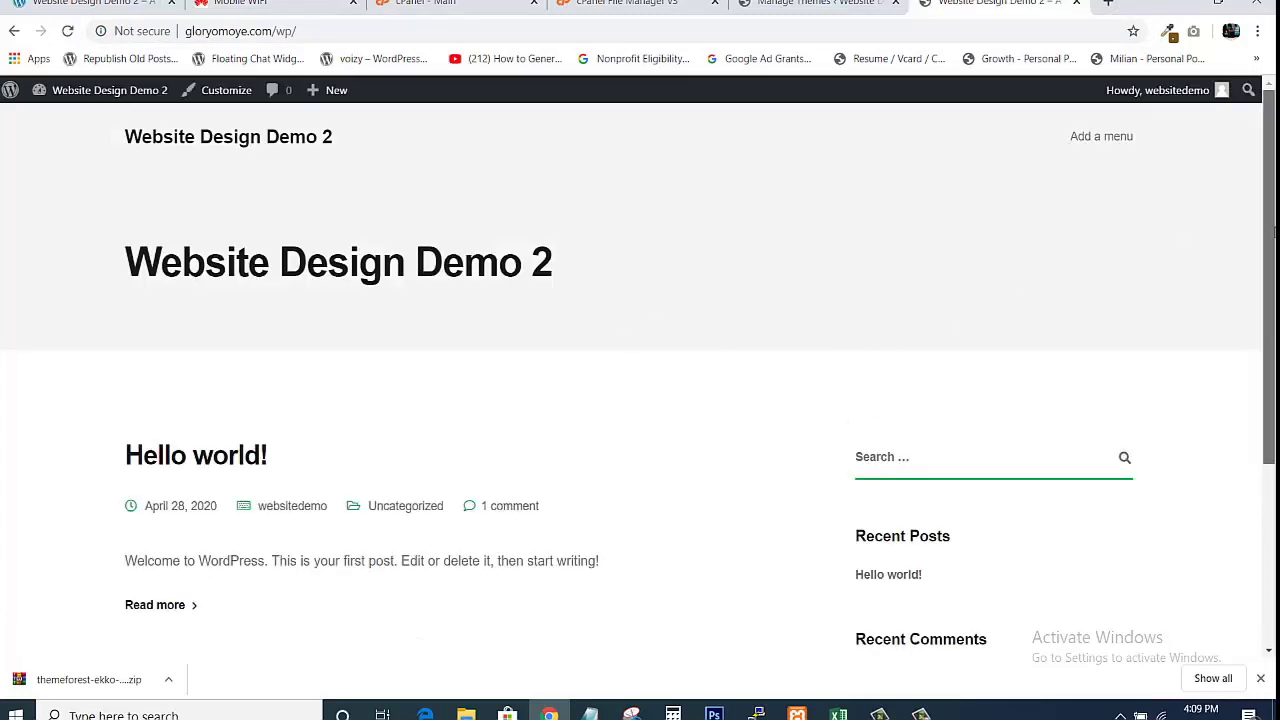
drag(1273, 231, 1248, 203)
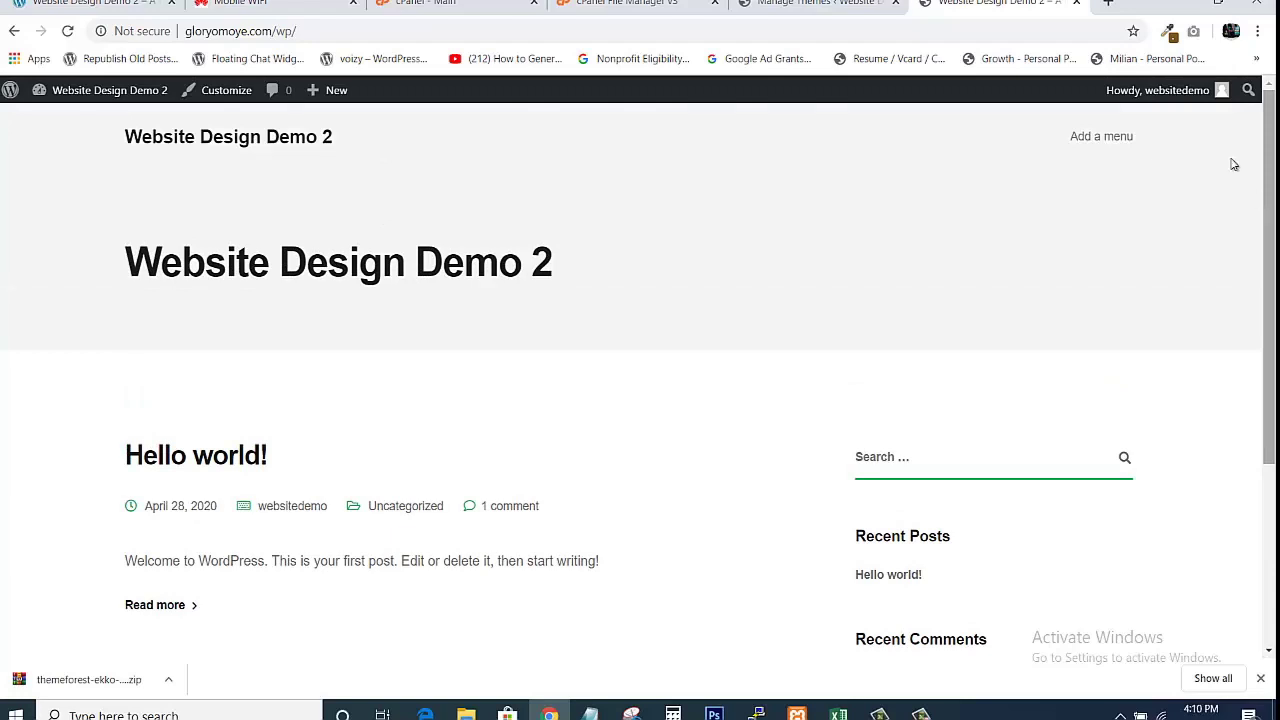
In a new tab, go to themeforest.net, search for Ekko and open its live preview.
click(1111, 6)
text(the)
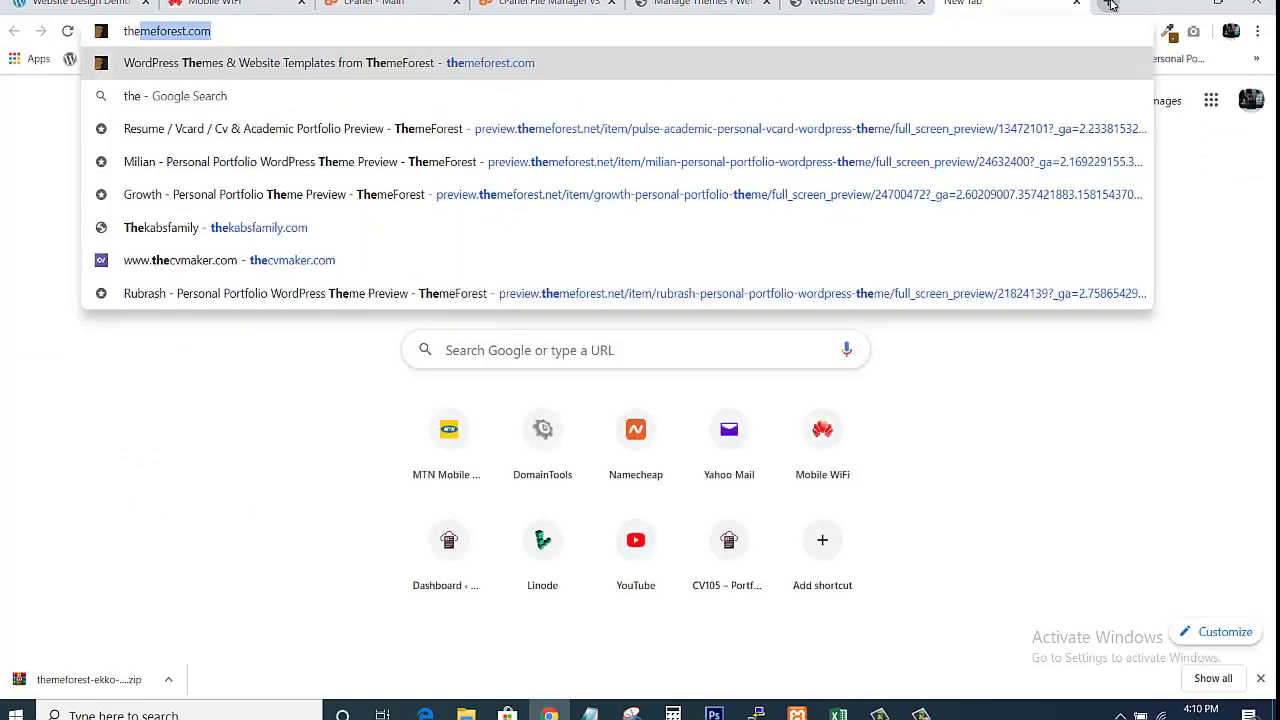
key(Return)
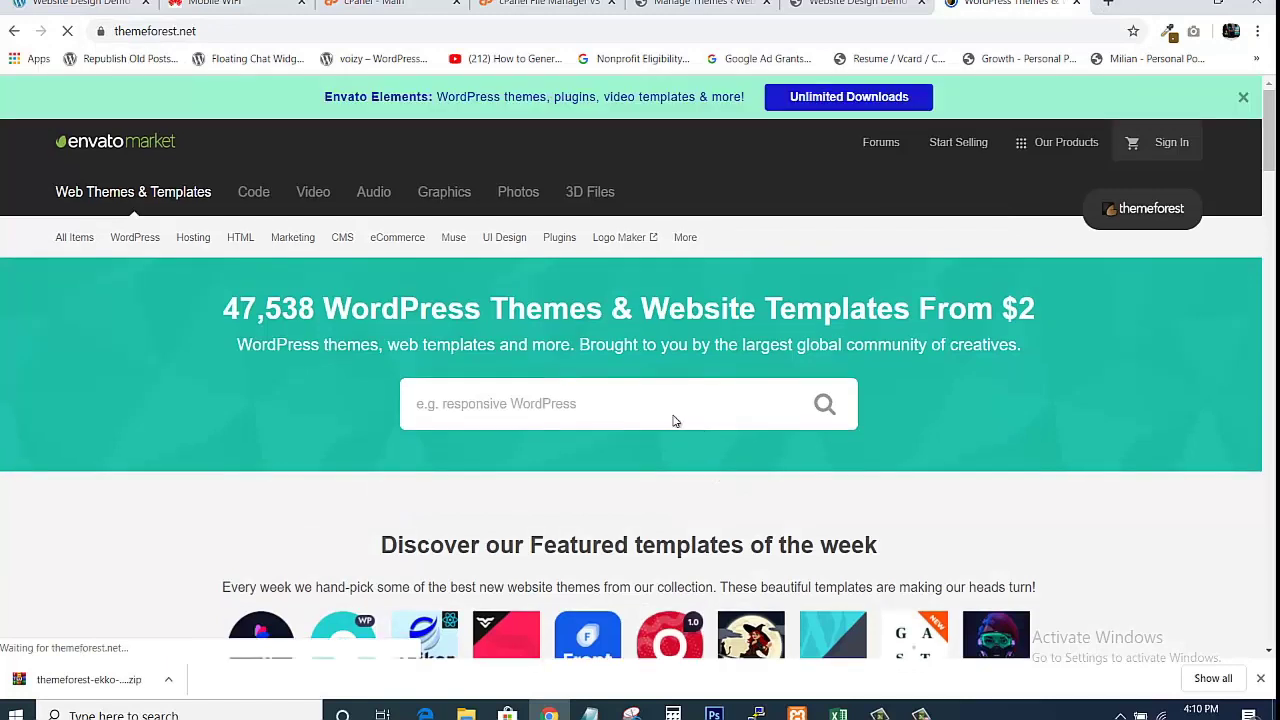
click(590, 405)
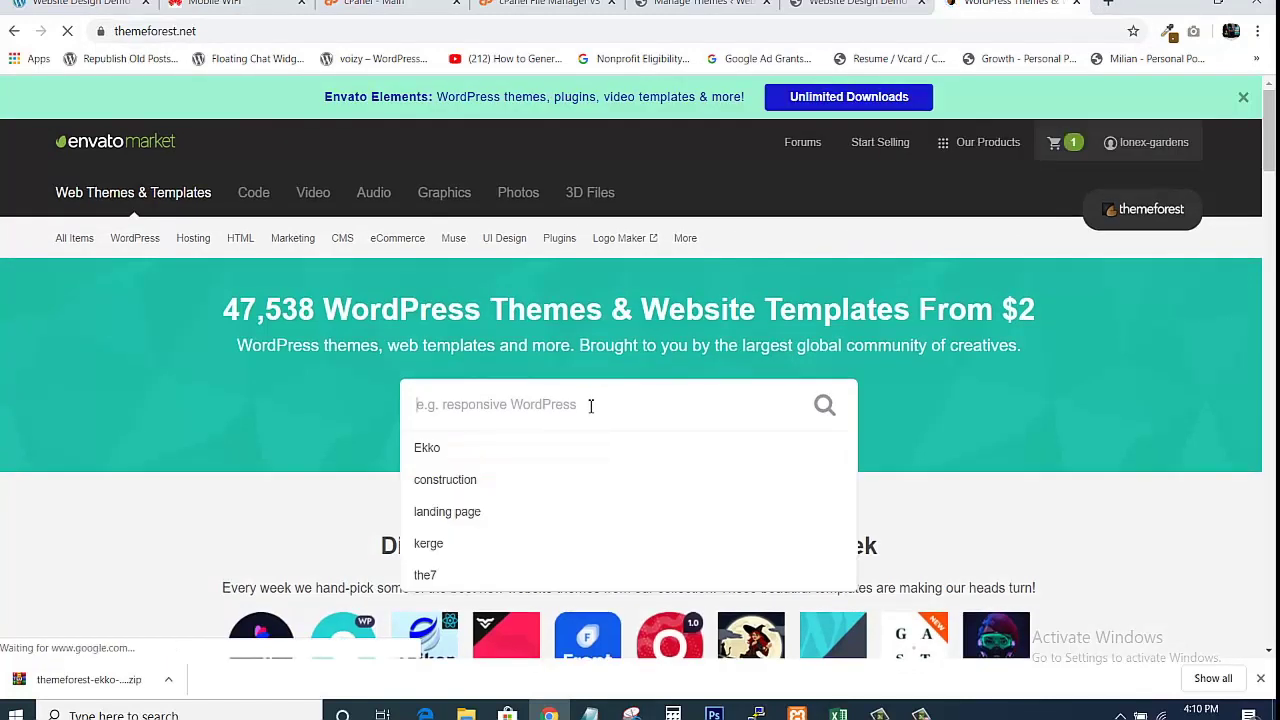
click(525, 447)
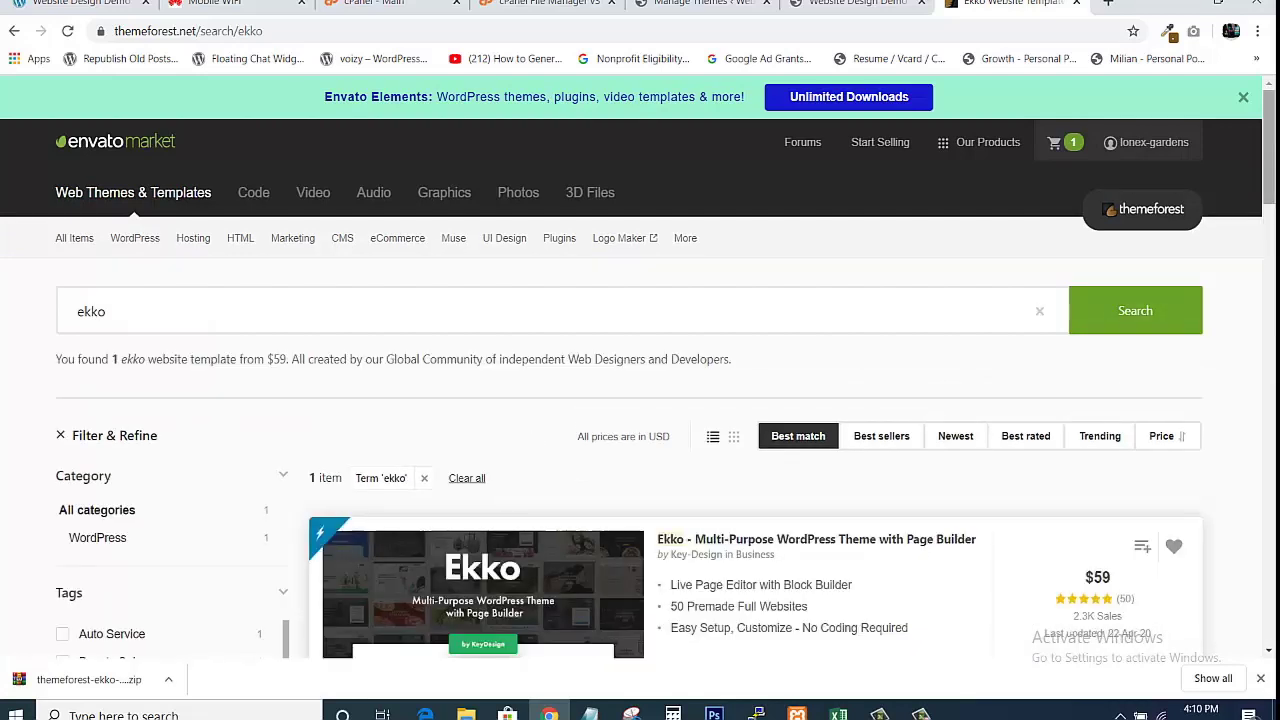
drag(1272, 172, 1273, 225)
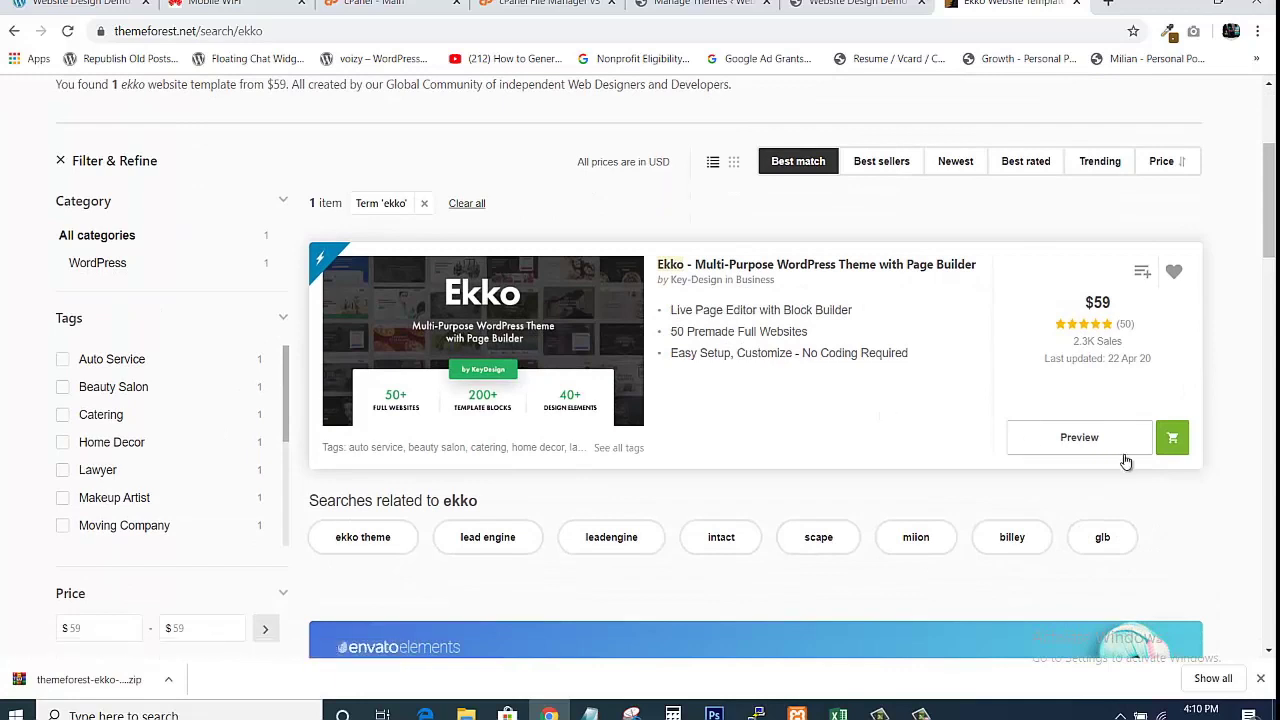
click(1071, 440)
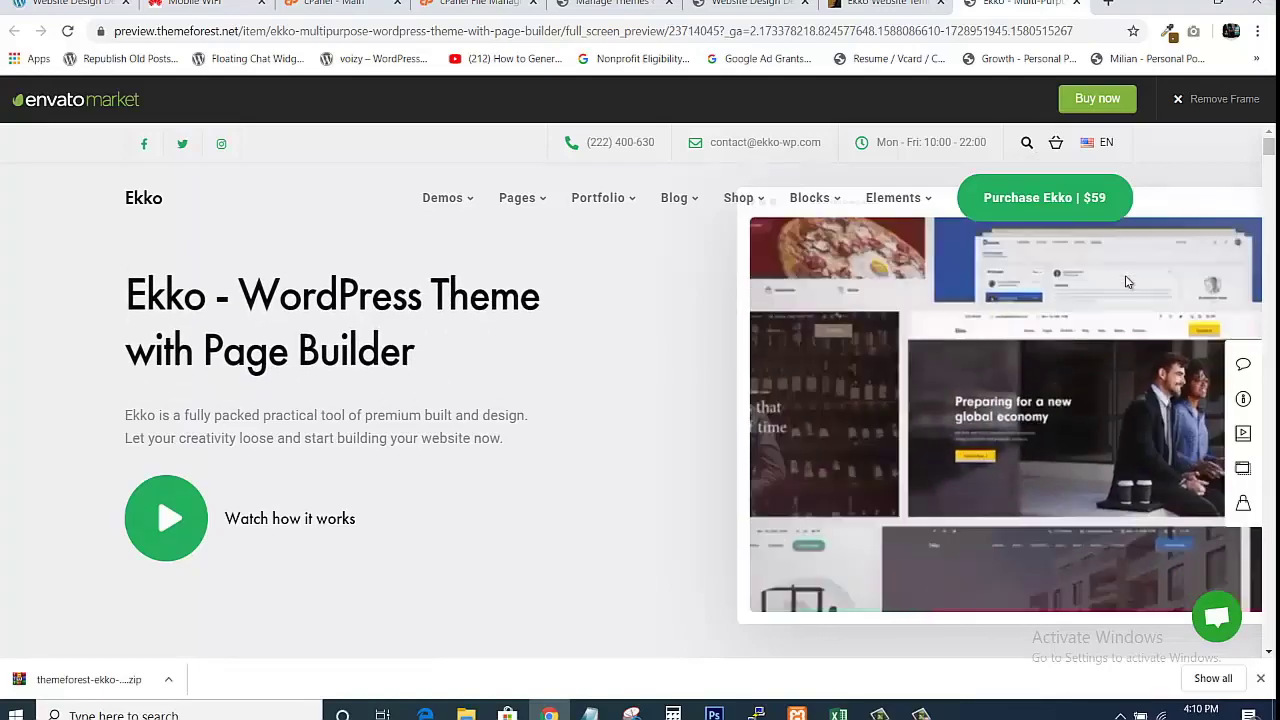
Open the Ekko Corporate and Business demos from the theme preview in new tabs.
drag(1268, 148, 1271, 170)
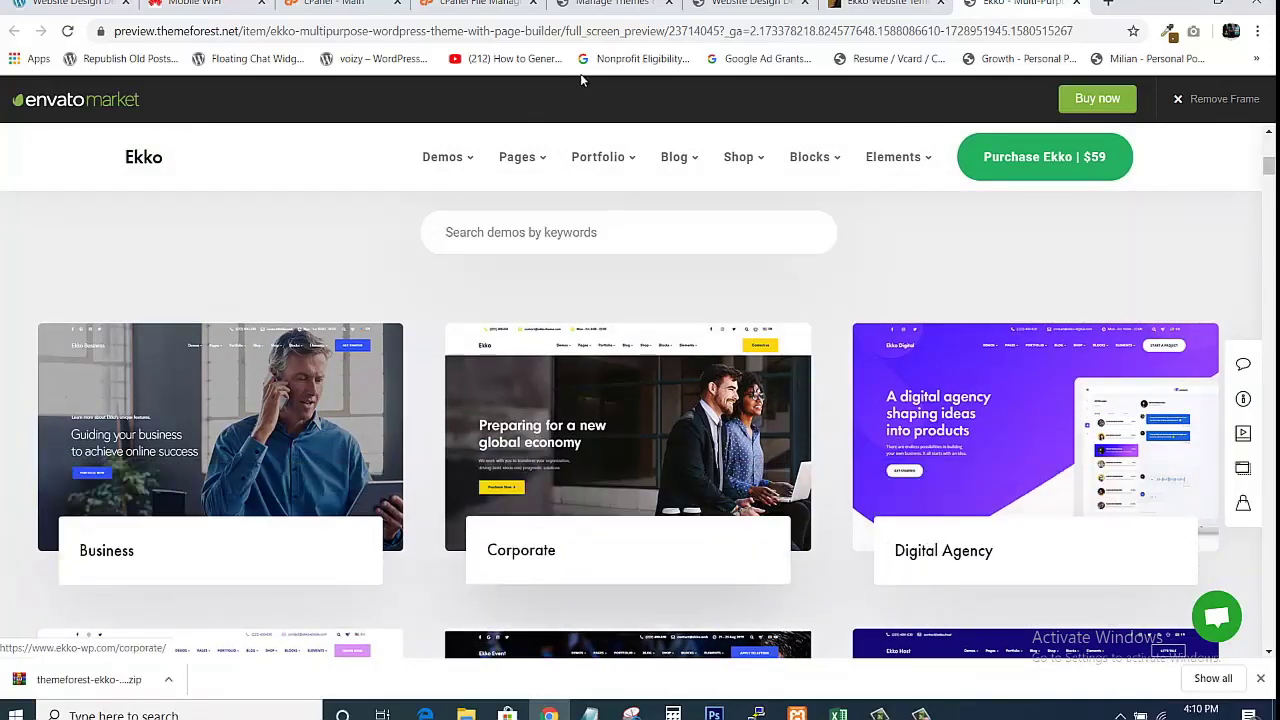
click(753, 4)
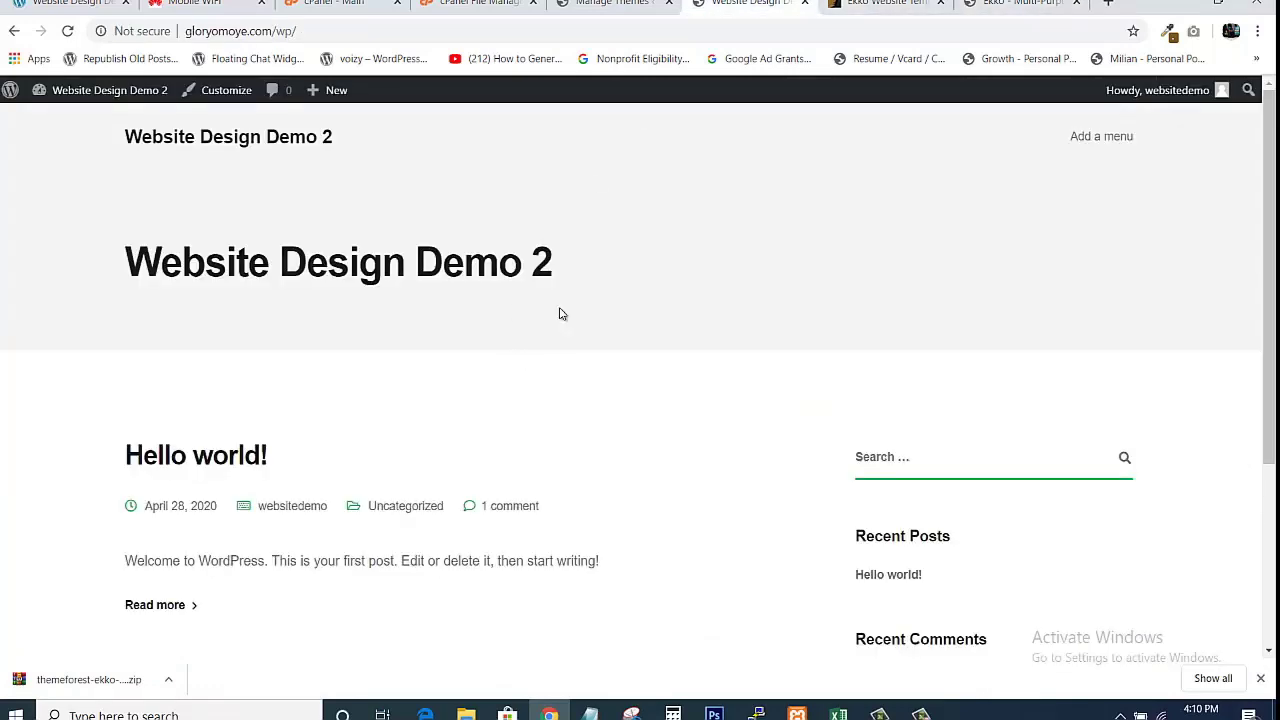
click(1020, 4)
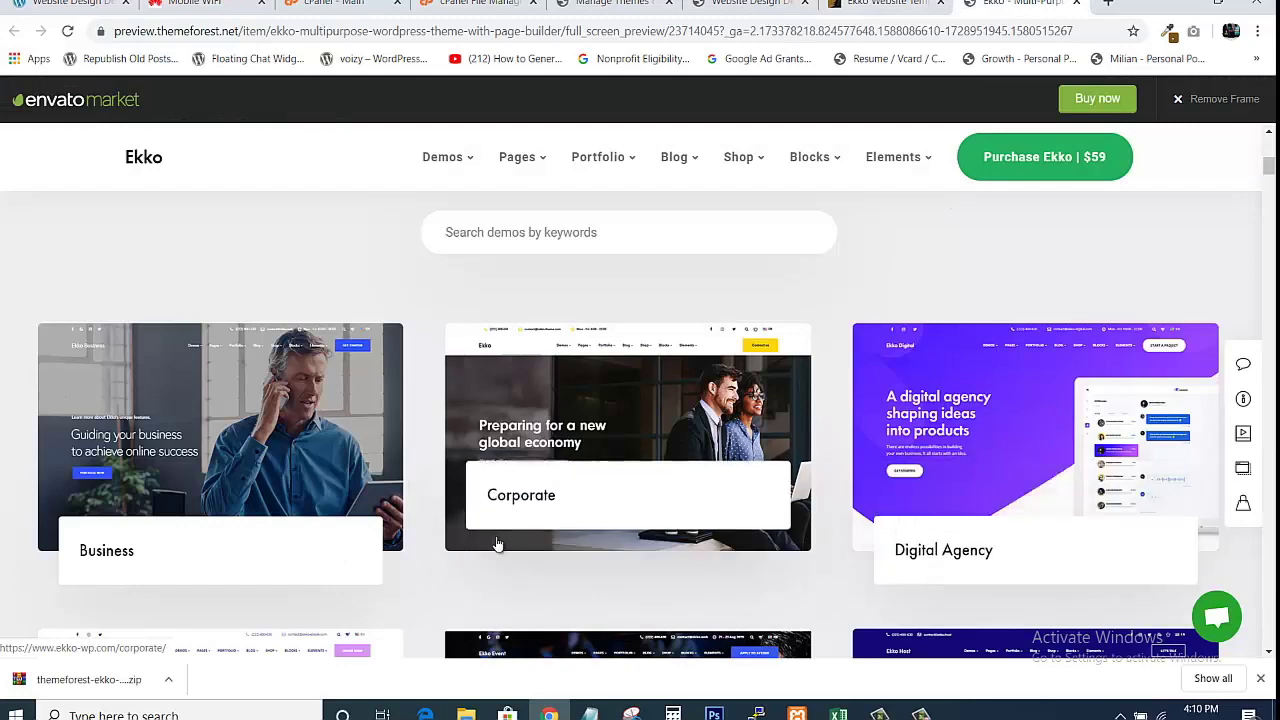
right_click(513, 426)
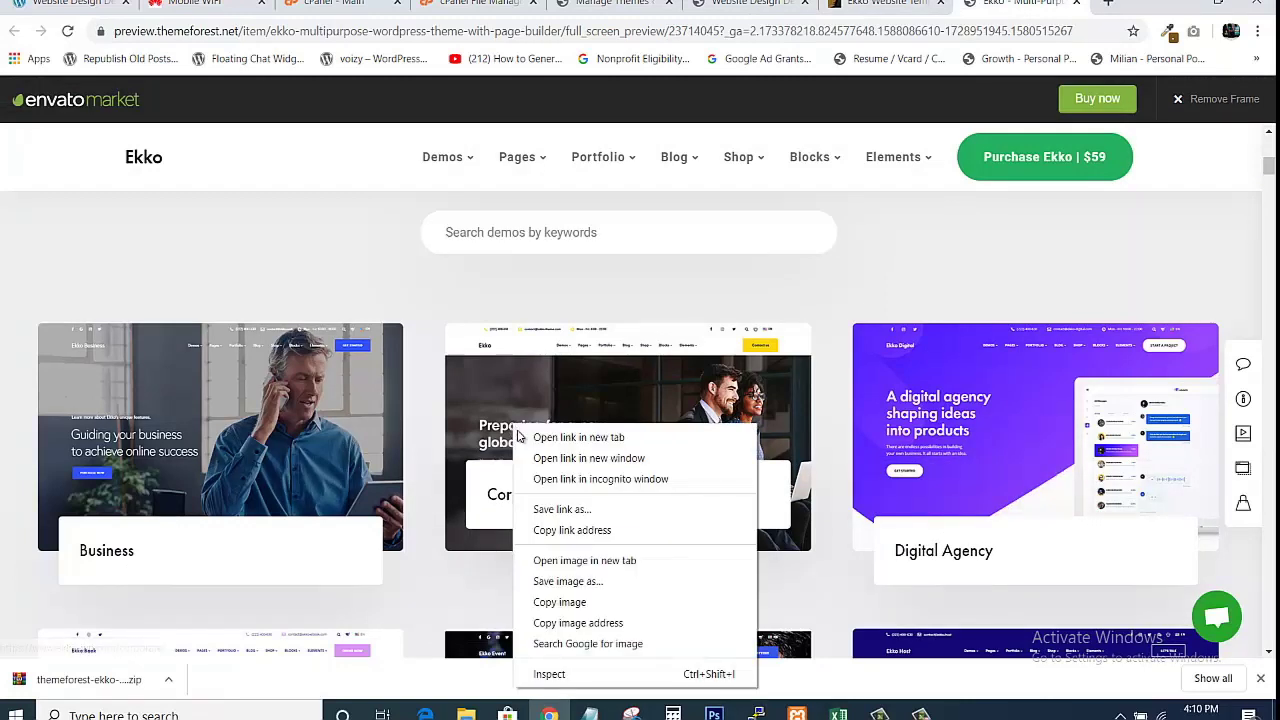
click(530, 441)
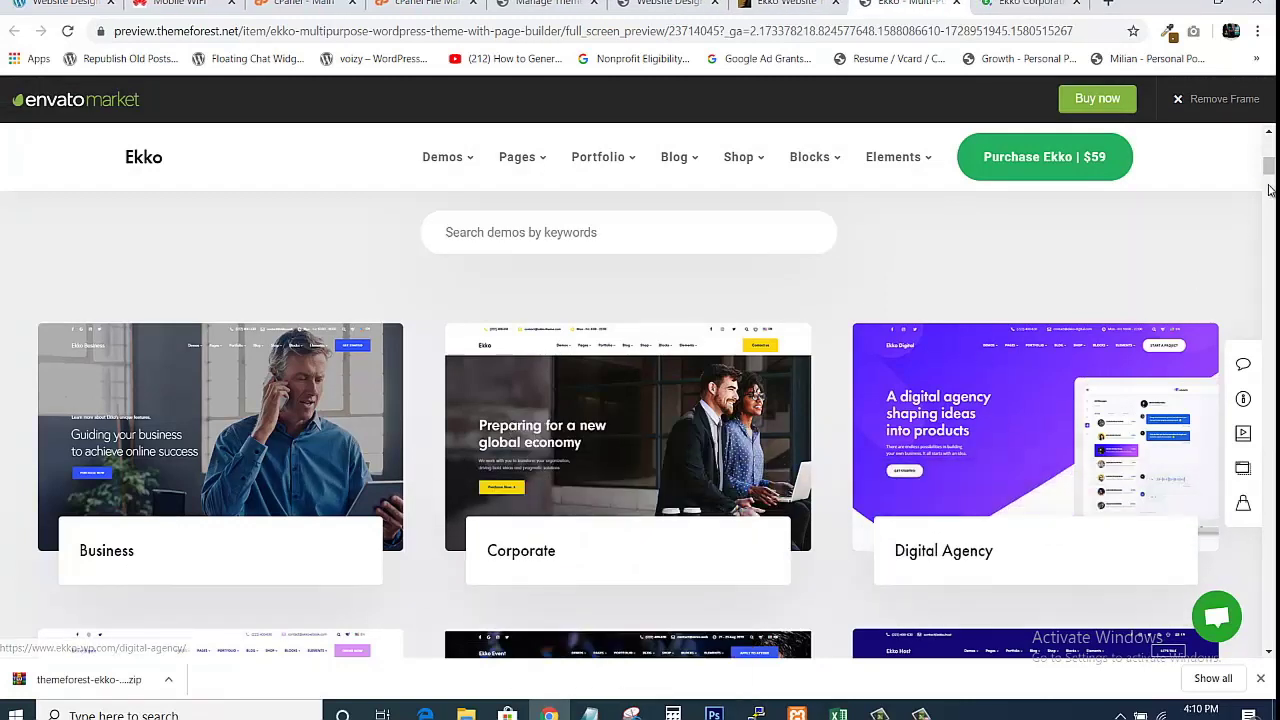
drag(1268, 167, 1268, 170)
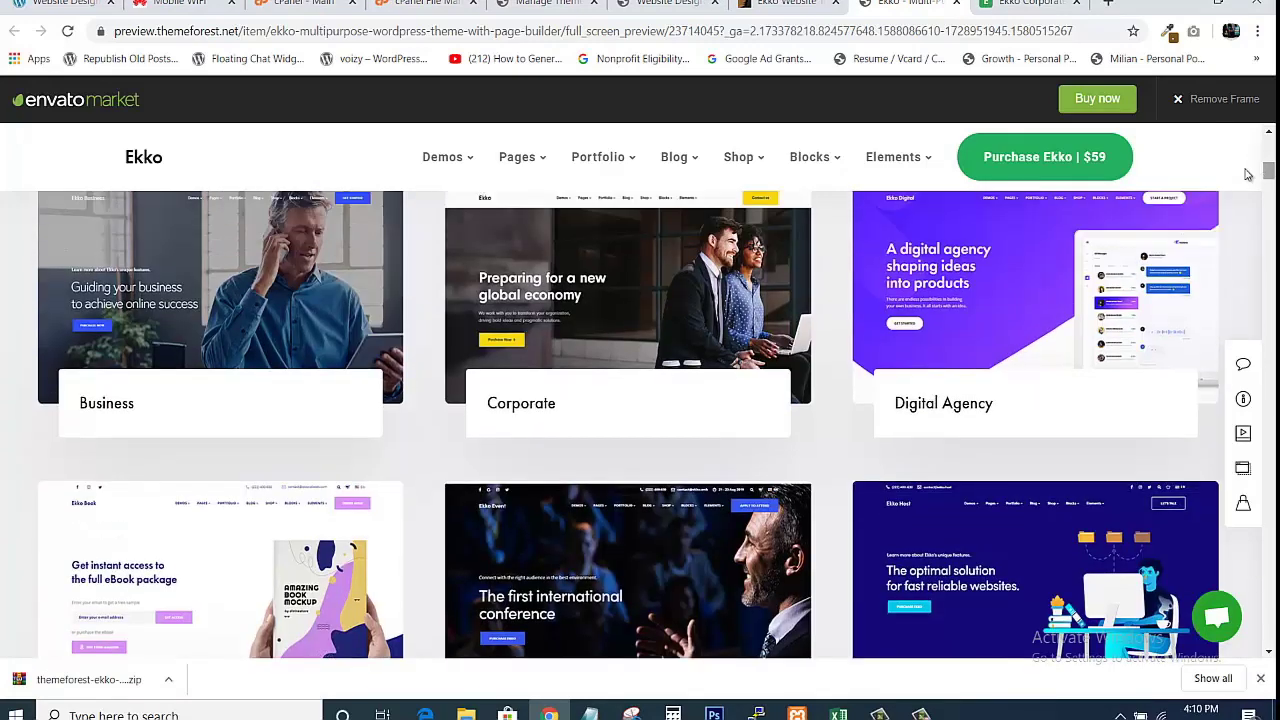
right_click(233, 250)
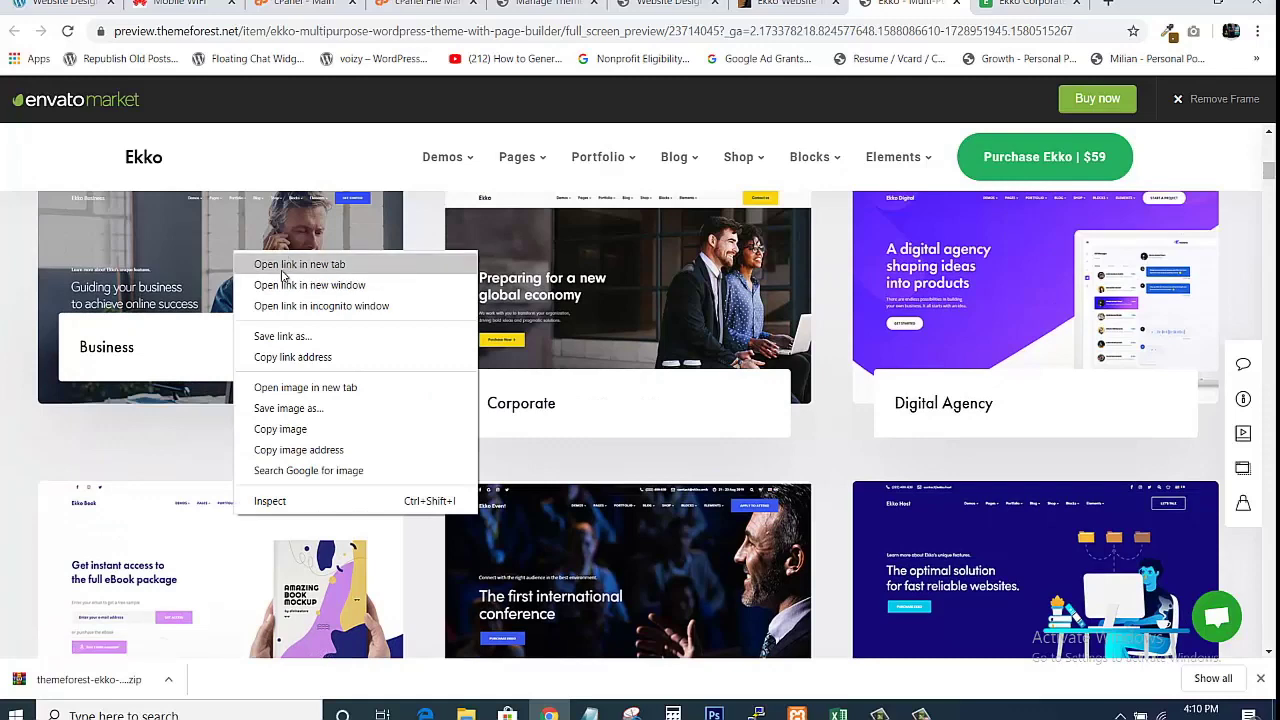
click(276, 264)
Scroll through the Ekko Corporate and Business demo pages to look them over.
click(893, 4)
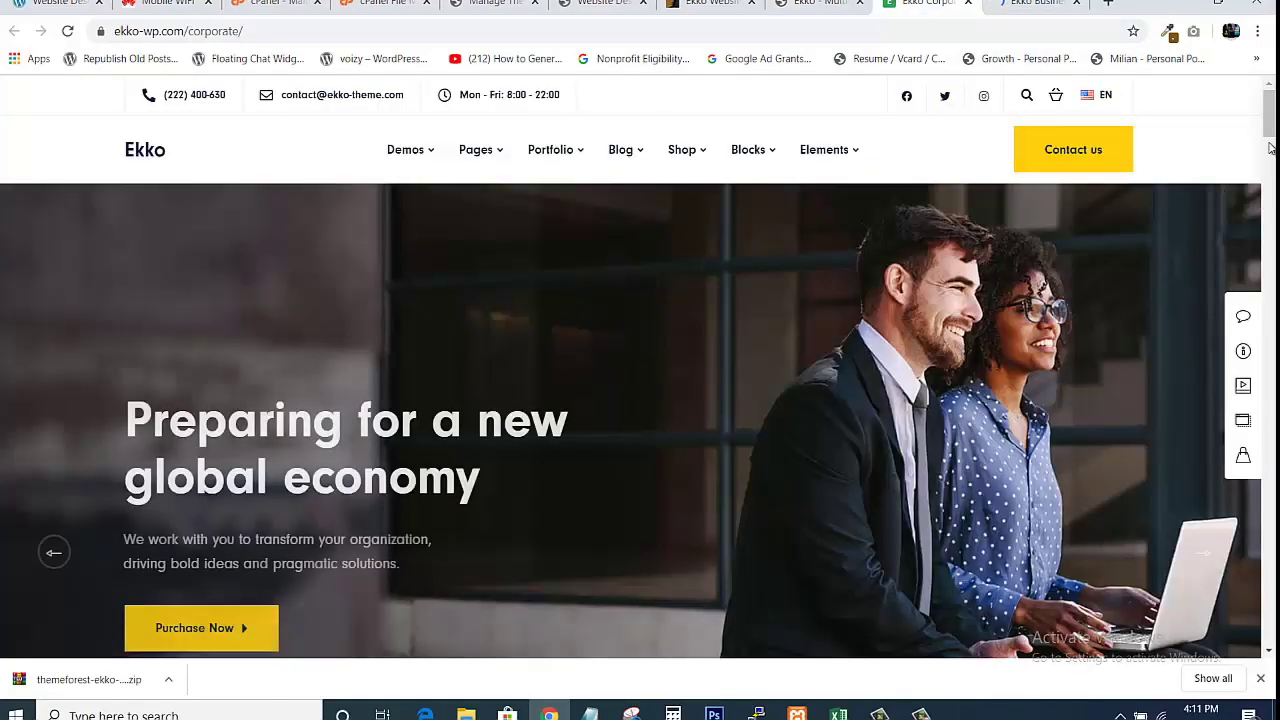
drag(1268, 112, 1268, 245)
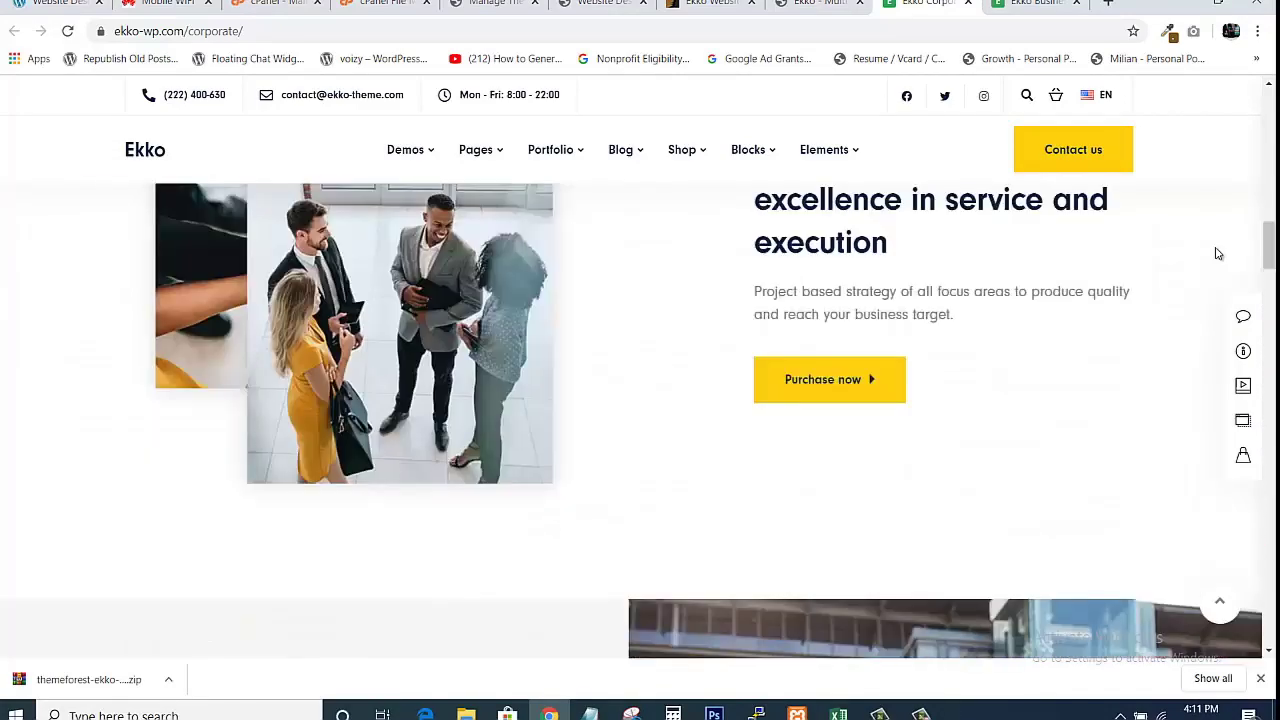
click(805, 4)
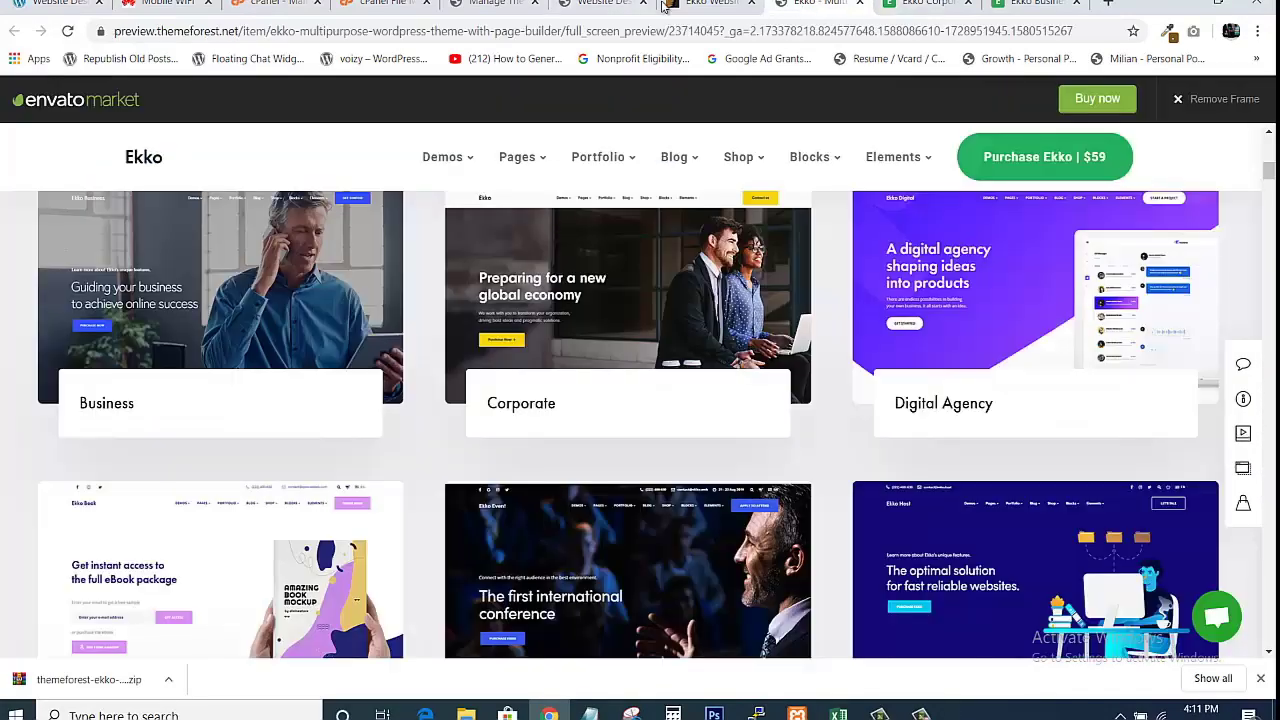
click(605, 4)
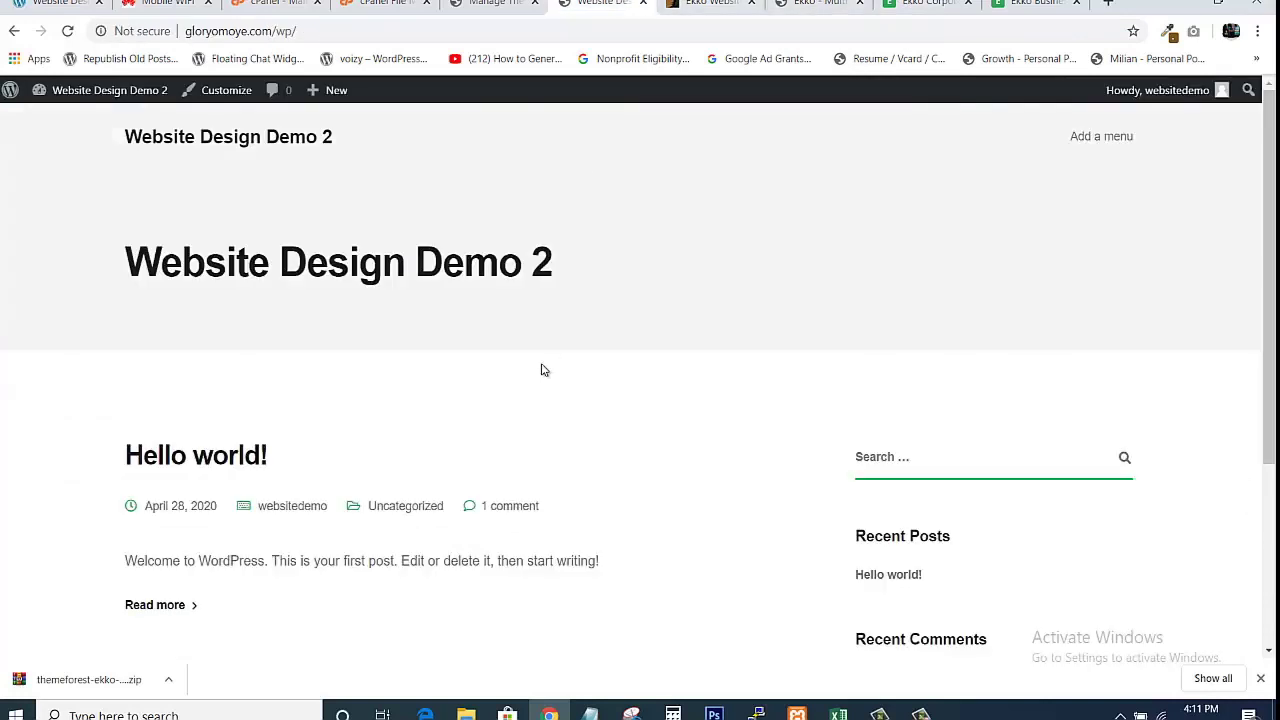
mouse_move(1268, 209)
mouse_down()
mouse_move(1268, 398)
mouse_move(1268, 205)
mouse_up()
click(1035, 4)
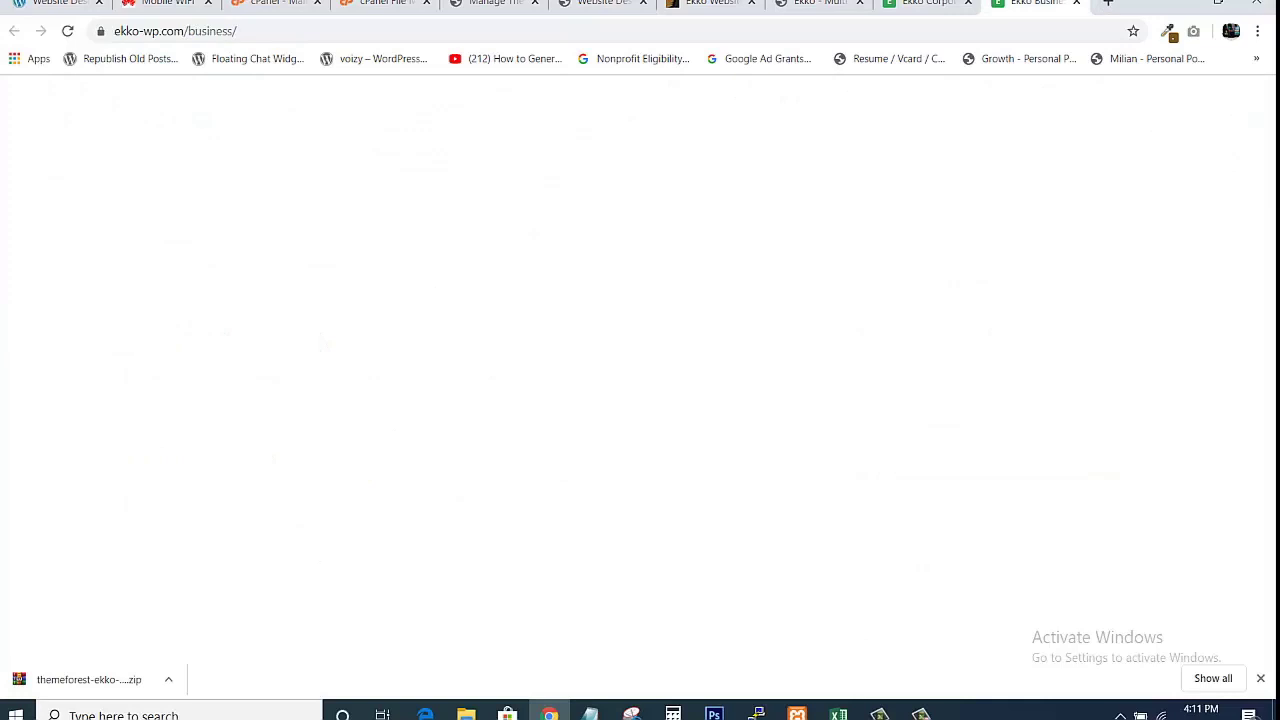
click(935, 4)
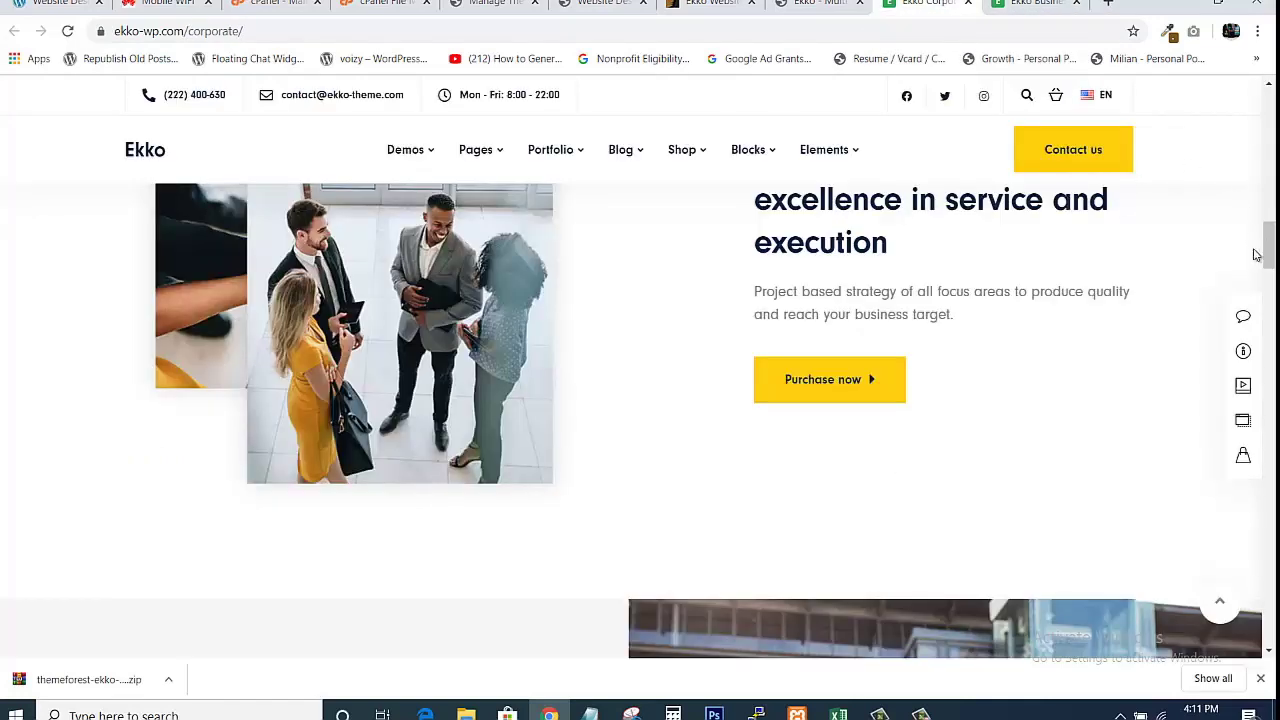
drag(1268, 245, 1268, 112)
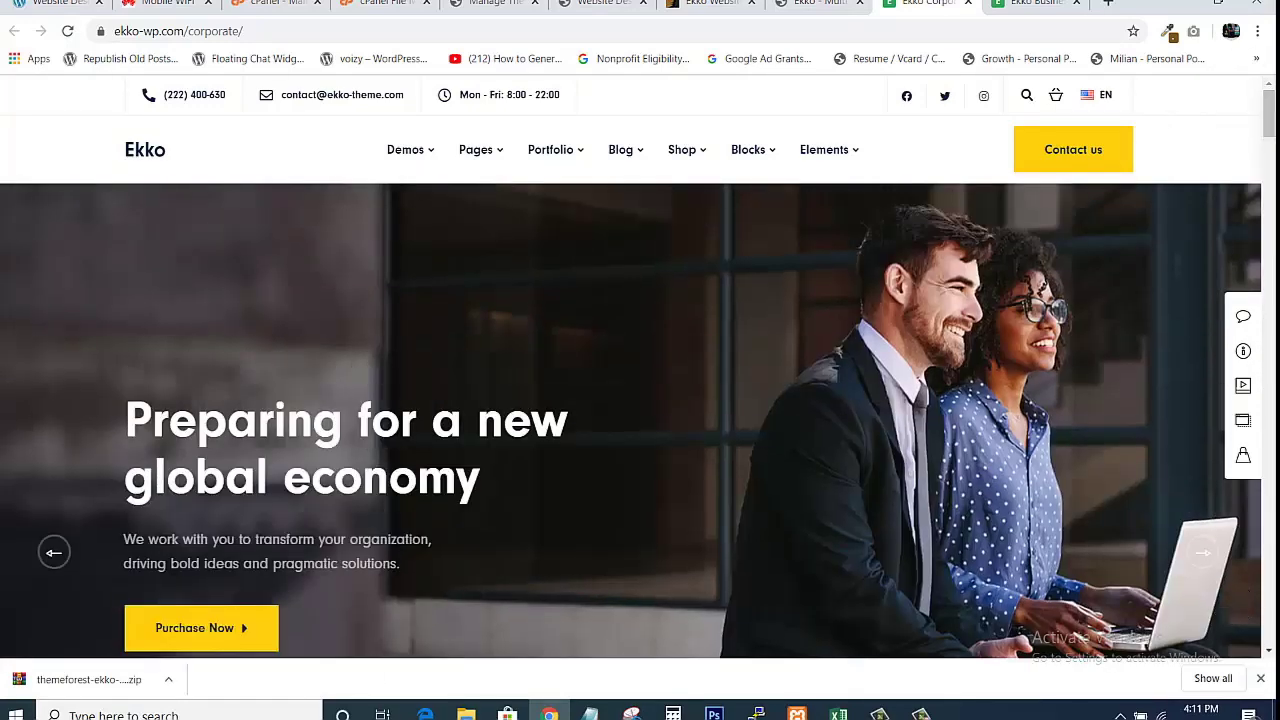
key(ctrl+Tab)
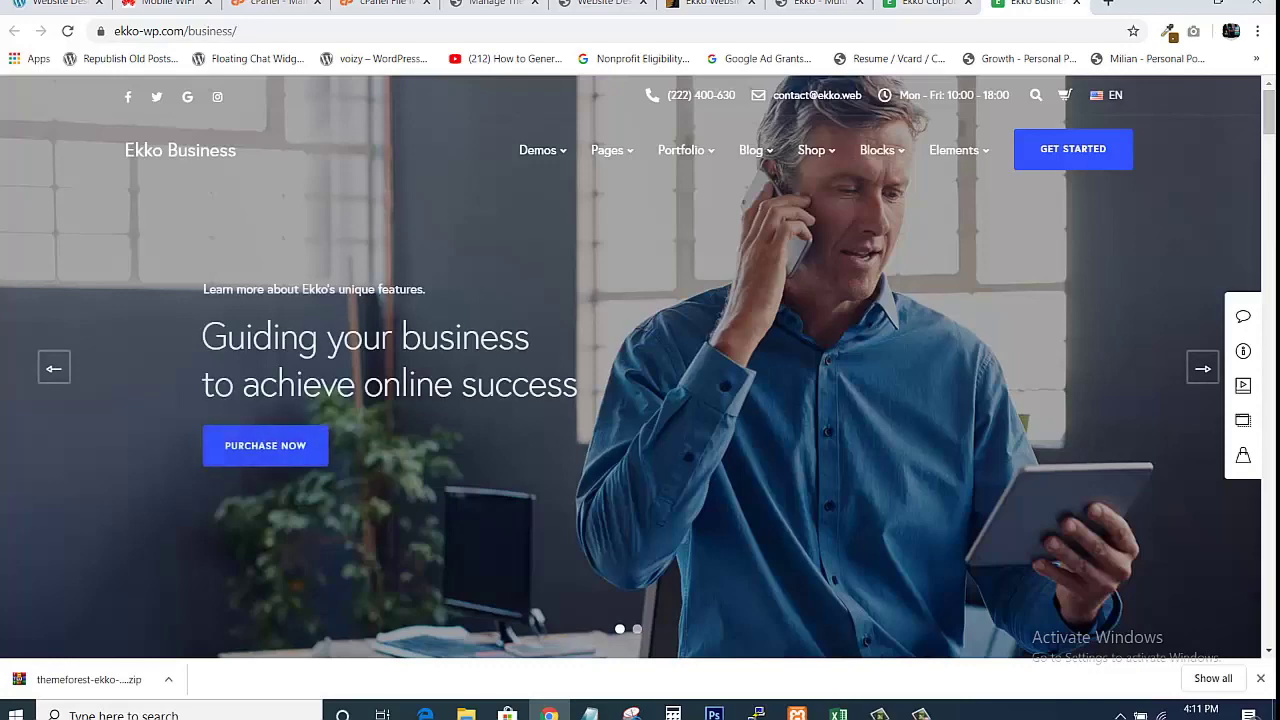
drag(1268, 112, 1268, 612)
Compare the Corporate and Business demos again, finishing on the Website Design Demo 2 homepage.
click(838, 4)
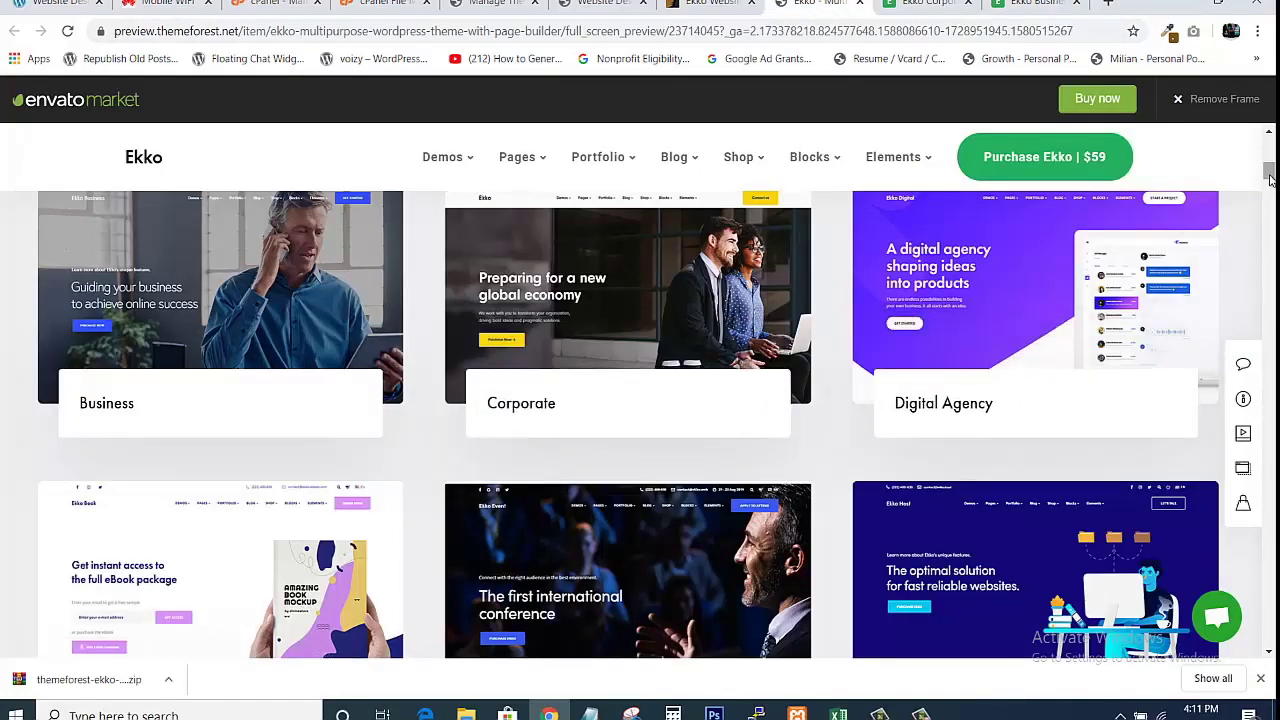
drag(1268, 175, 1268, 148)
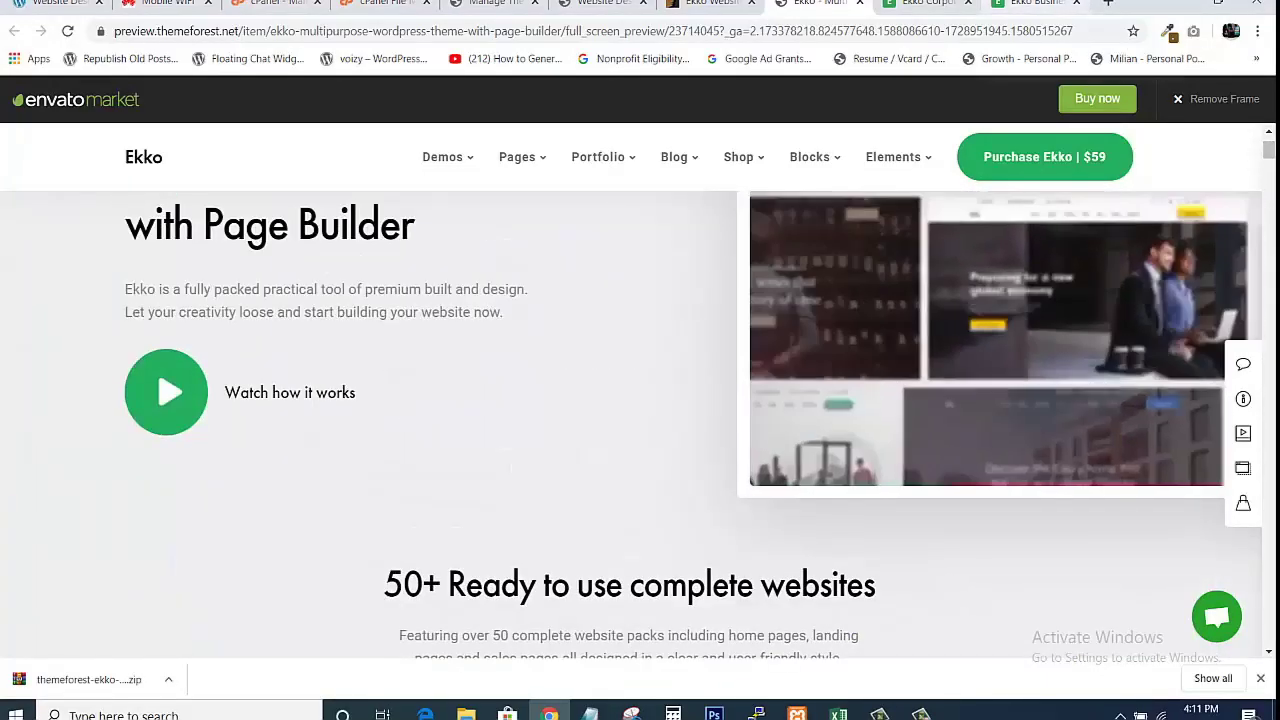
click(925, 4)
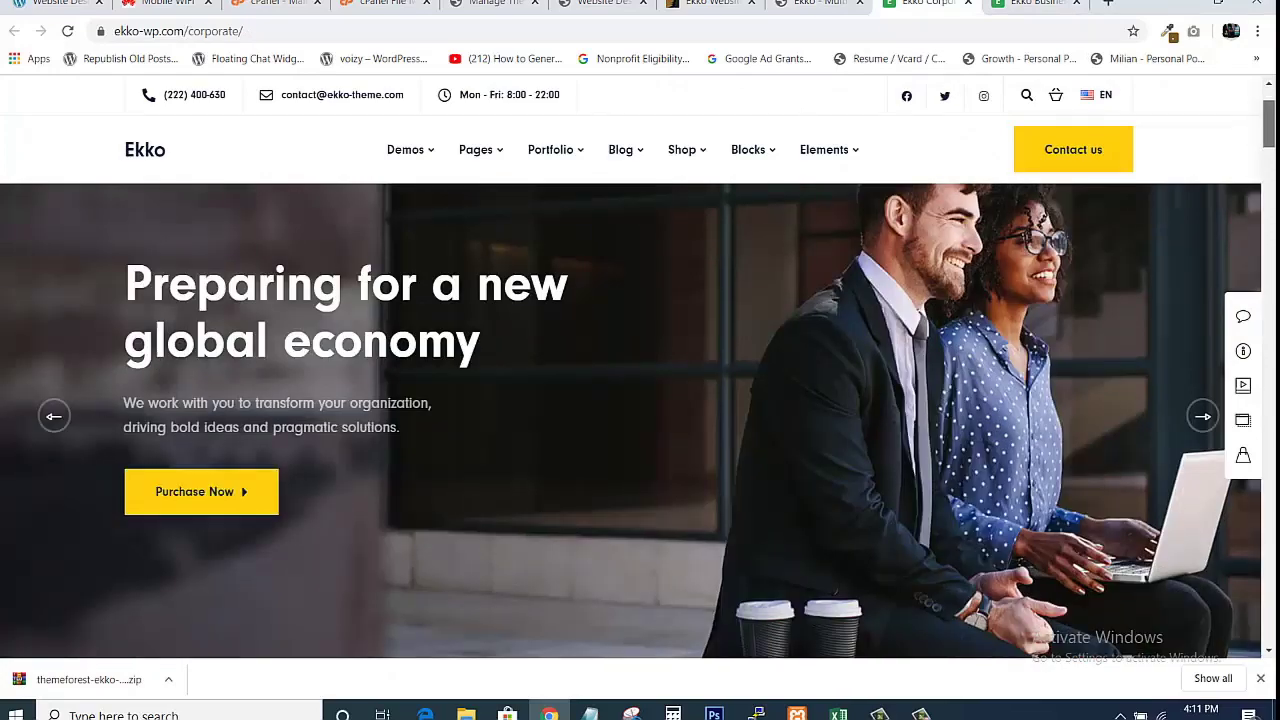
drag(1269, 113, 1268, 145)
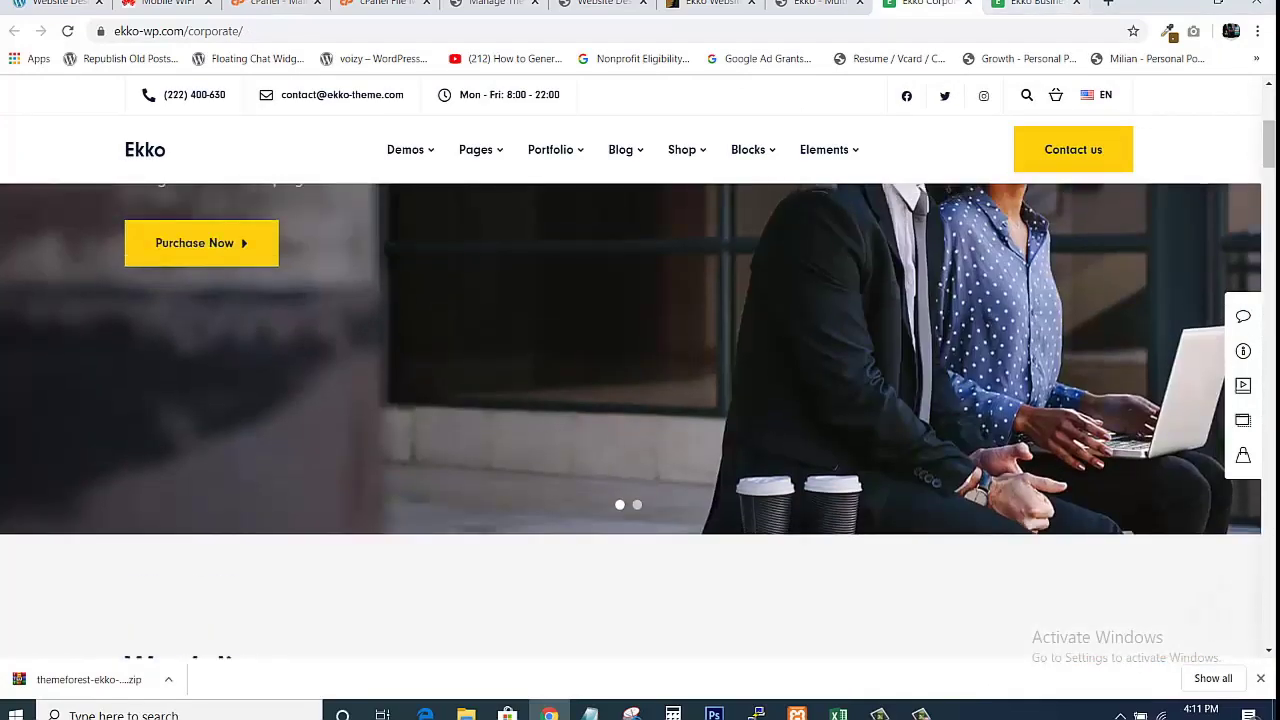
click(603, 5)
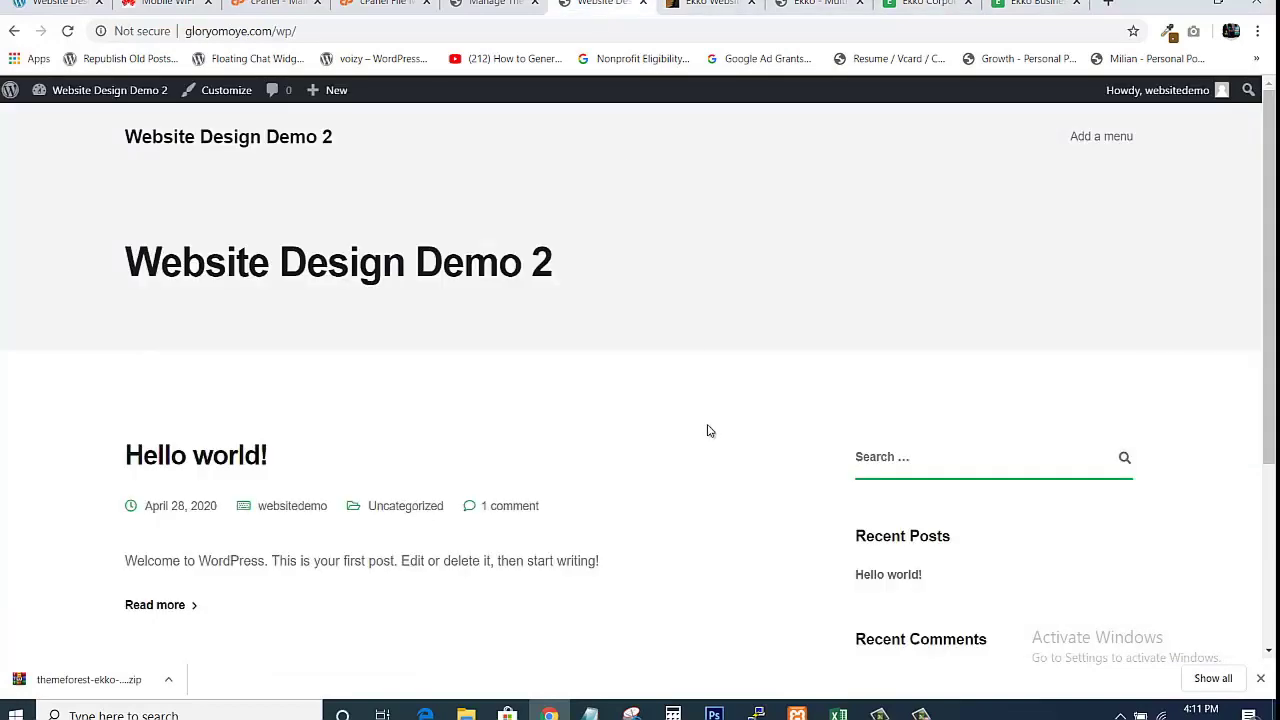
mouse_move(1270, 280)
mouse_down()
mouse_move(1270, 498)
mouse_move(1269, 280)
mouse_up()
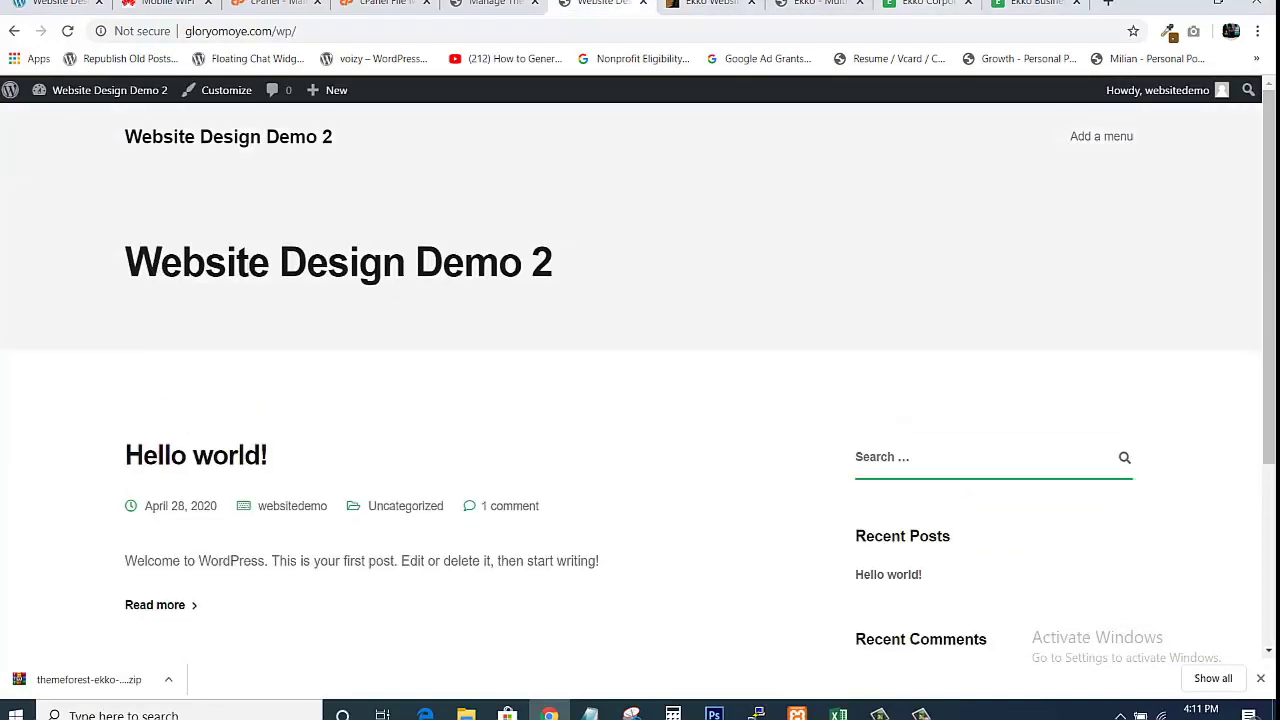
click(916, 5)
drag(1271, 144, 1125, 100)
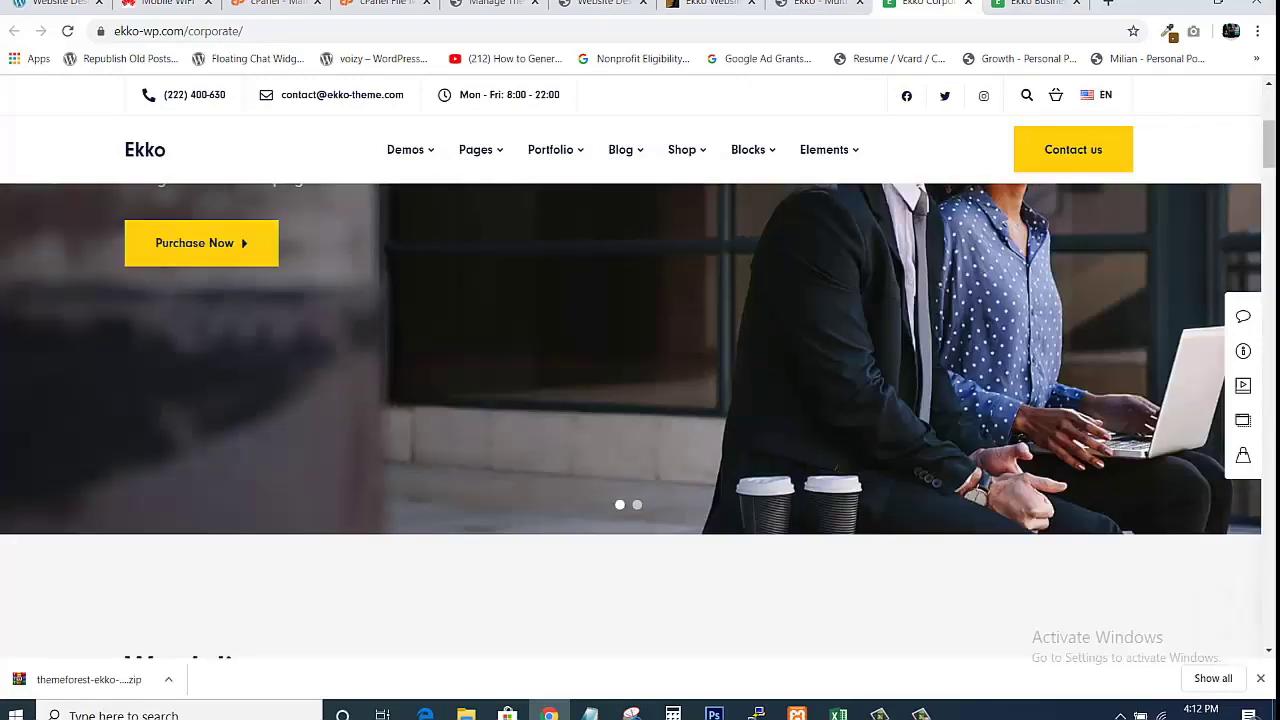
click(1037, 4)
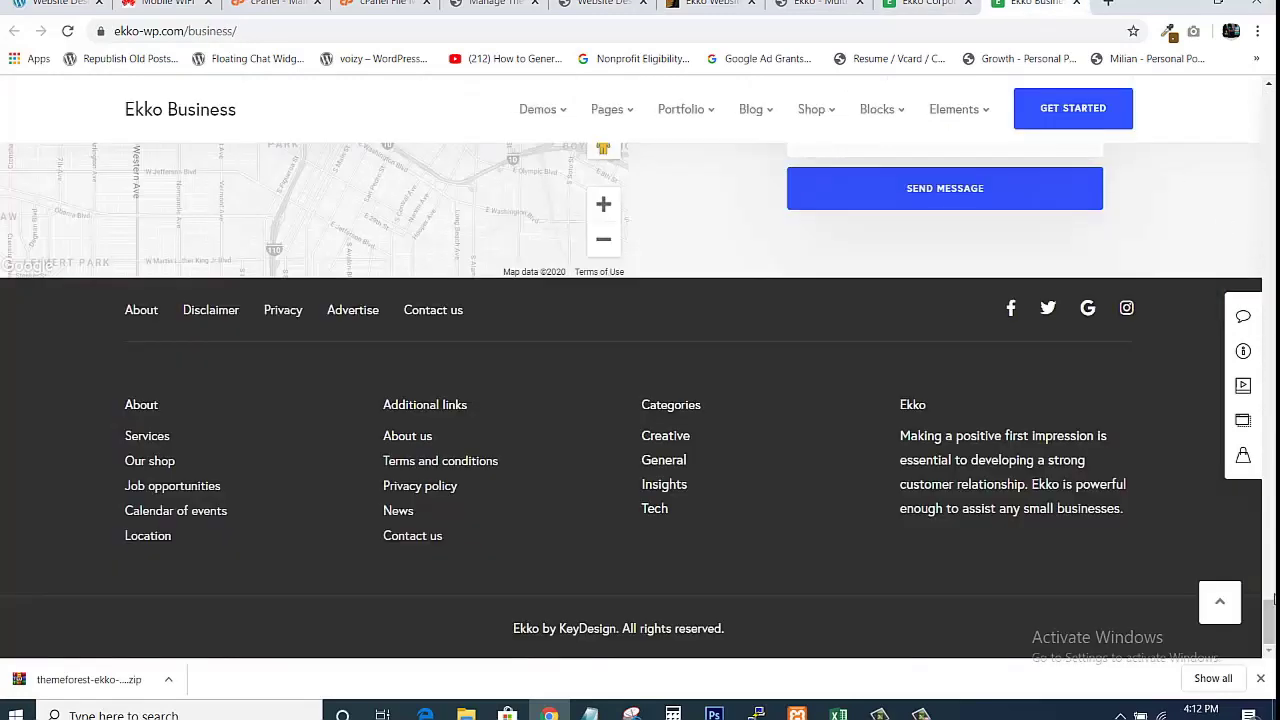
drag(1271, 611, 1268, 80)
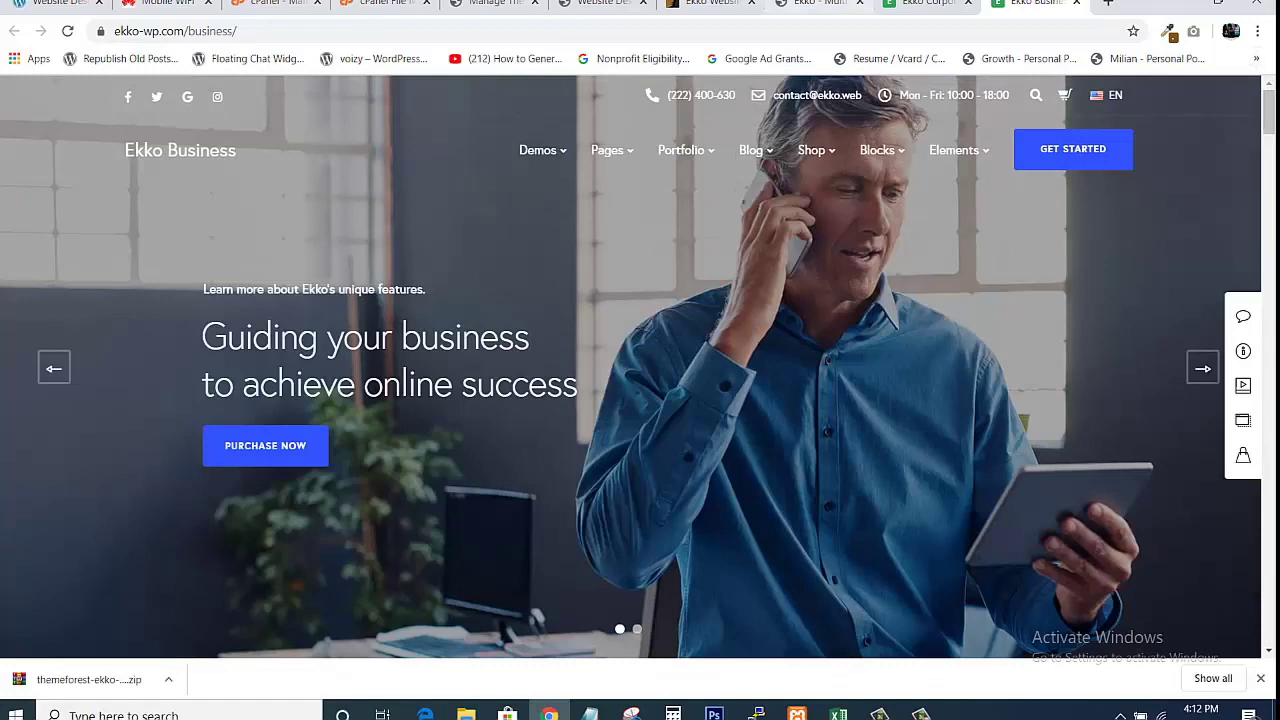
click(605, 4)
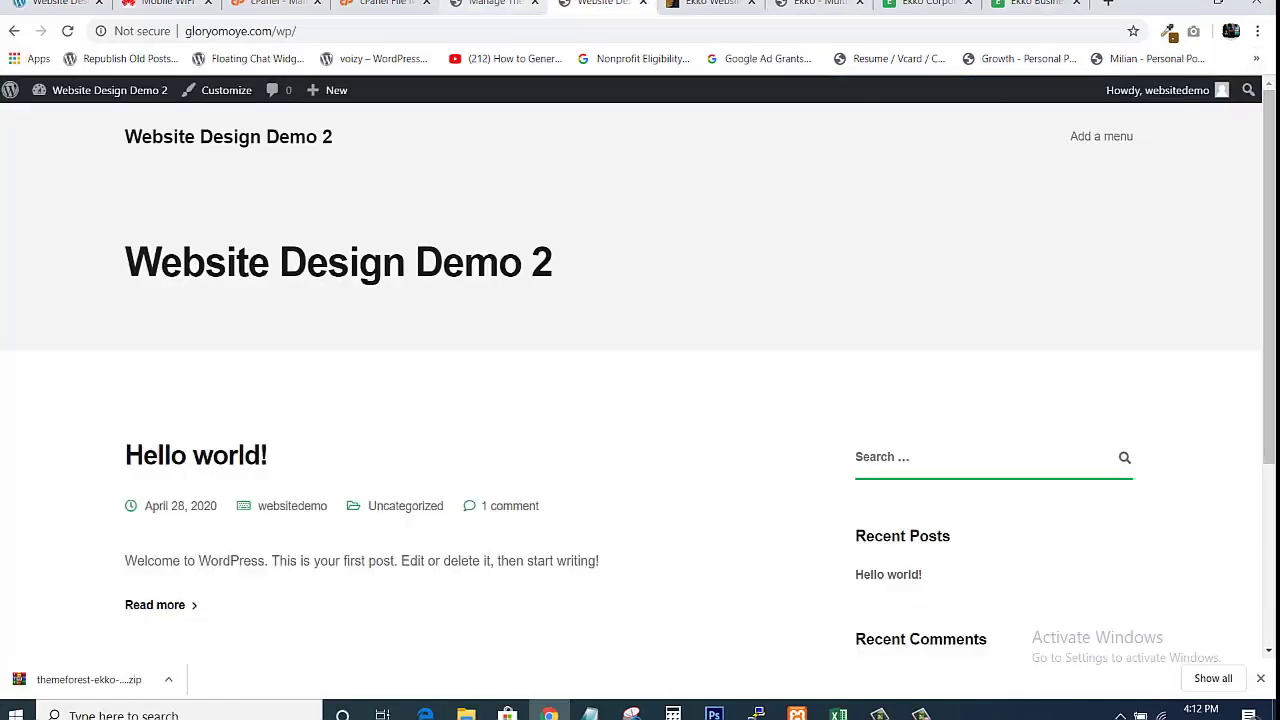
Scroll through the Ekko Business and Corporate demo pages once more.
click(495, 4)
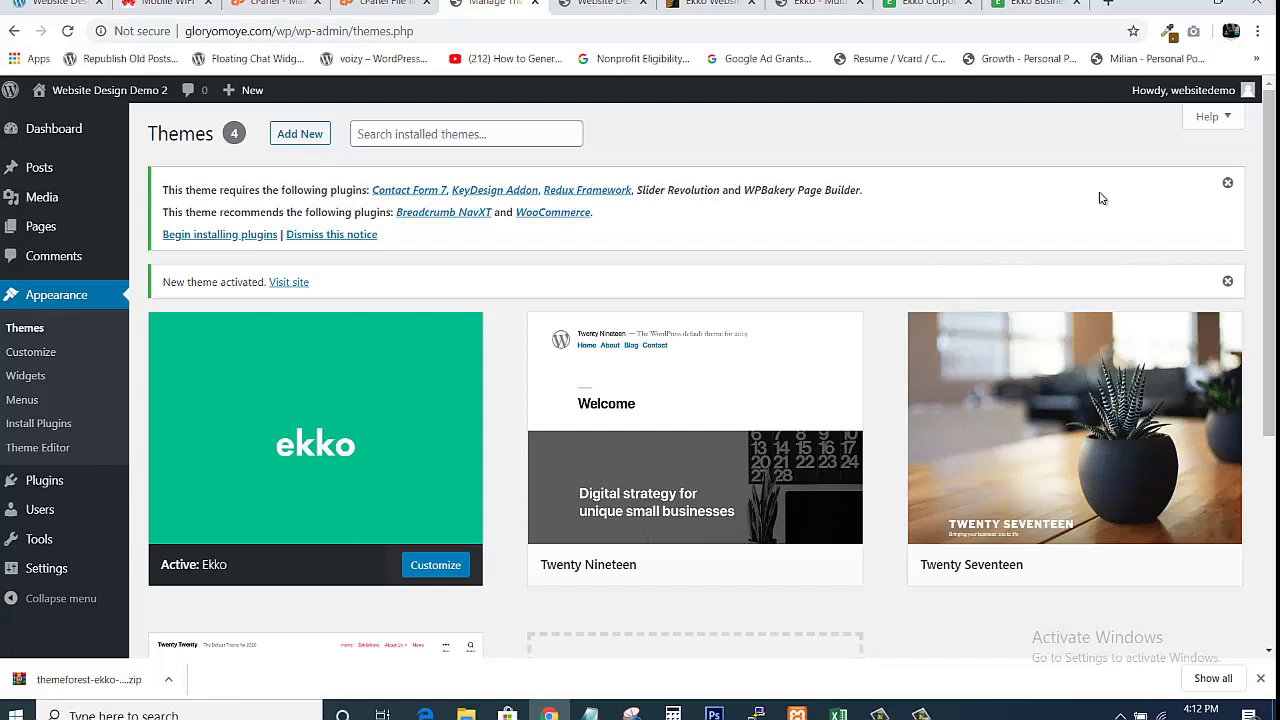
click(1032, 4)
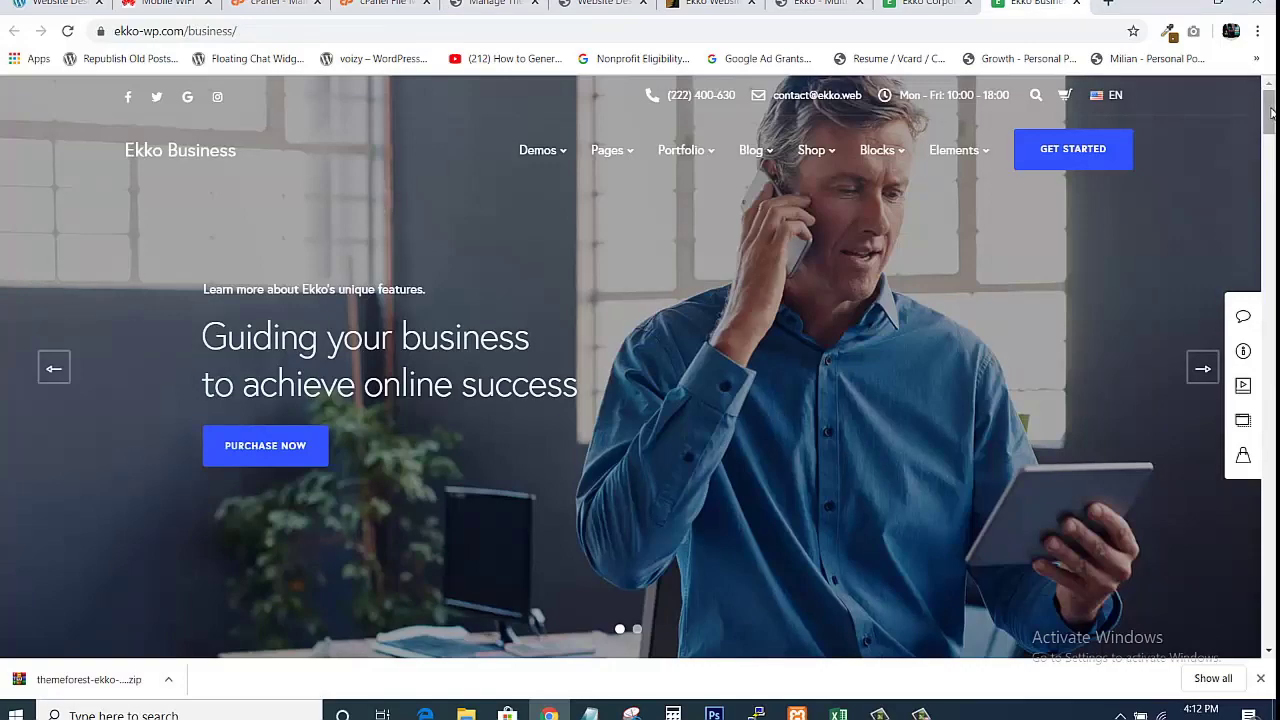
mouse_move(1271, 112)
mouse_down()
mouse_move(1270, 570)
mouse_move(1270, 90)
mouse_up()
click(925, 4)
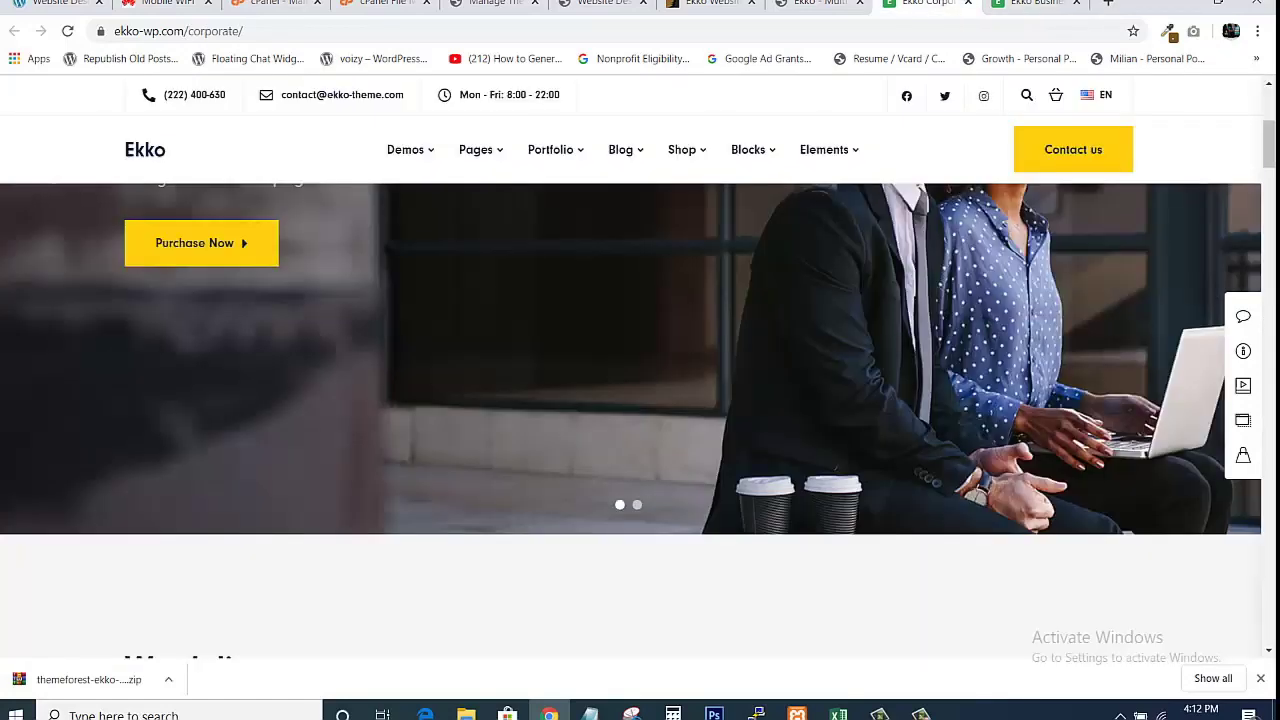
drag(1272, 145, 1268, 112)
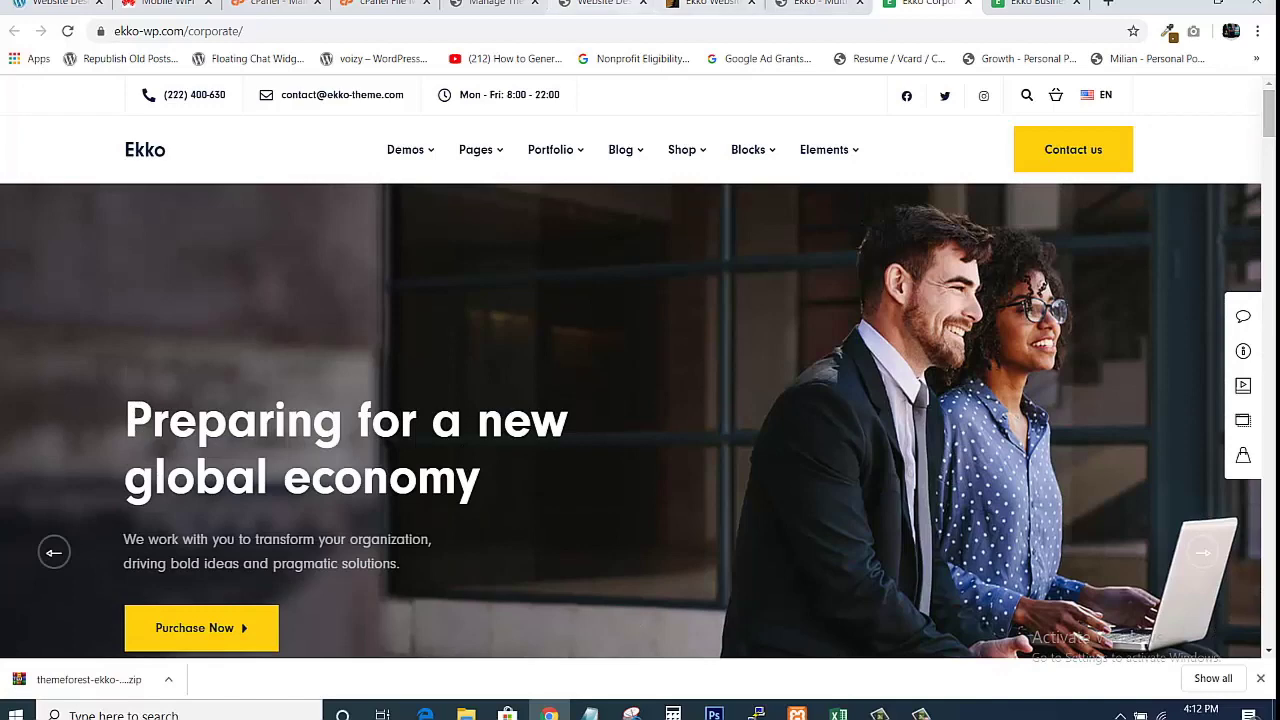
Glance at the live site and Corporate demo, ending on the Themes admin page.
click(487, 4)
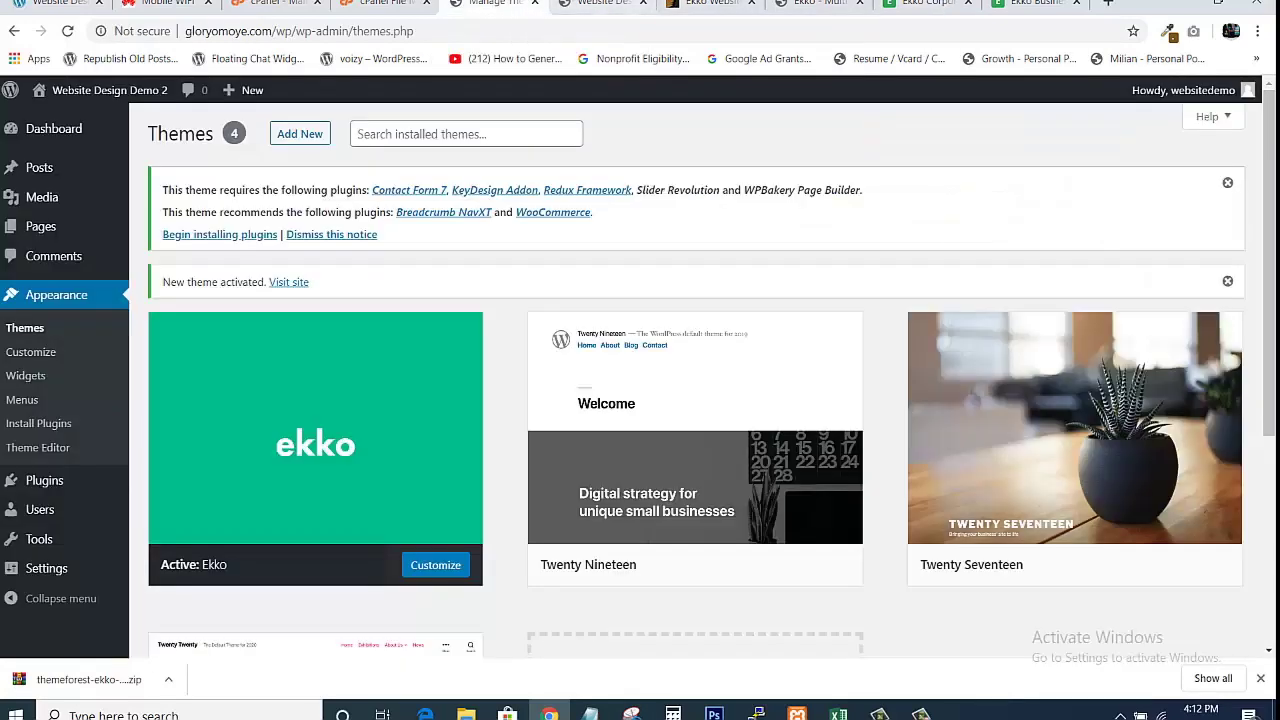
click(604, 4)
click(493, 4)
click(604, 4)
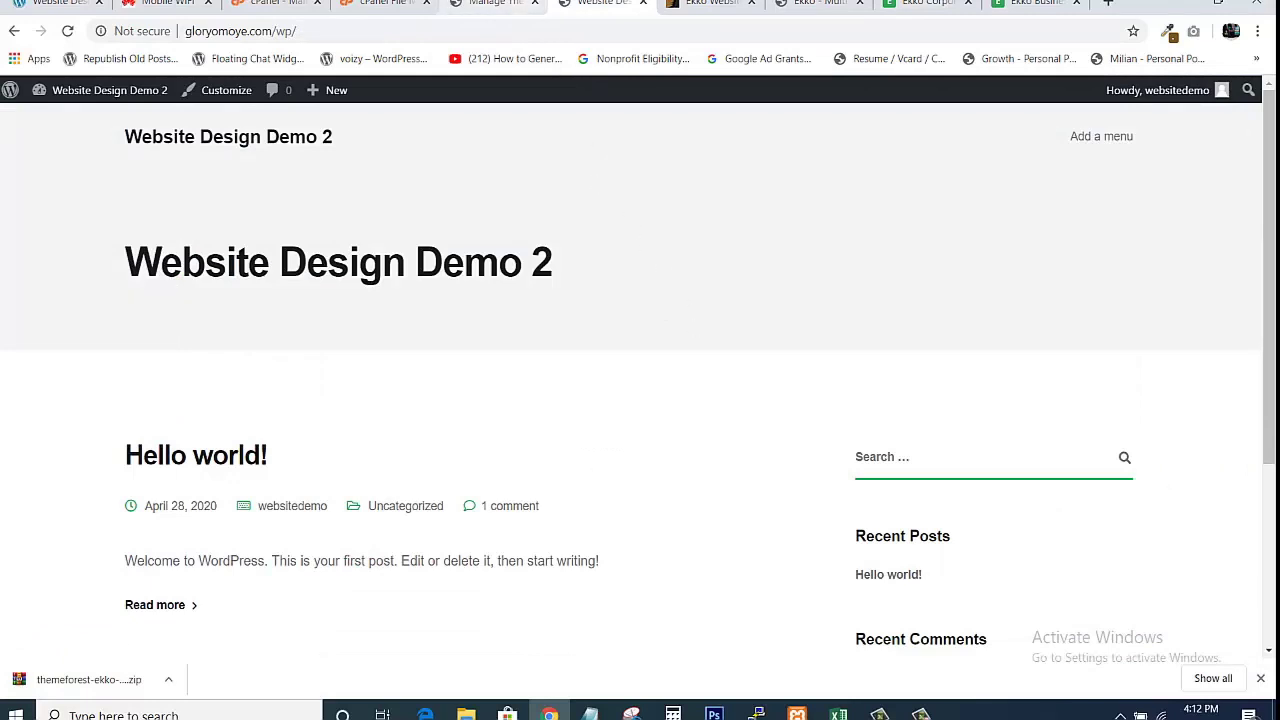
click(925, 4)
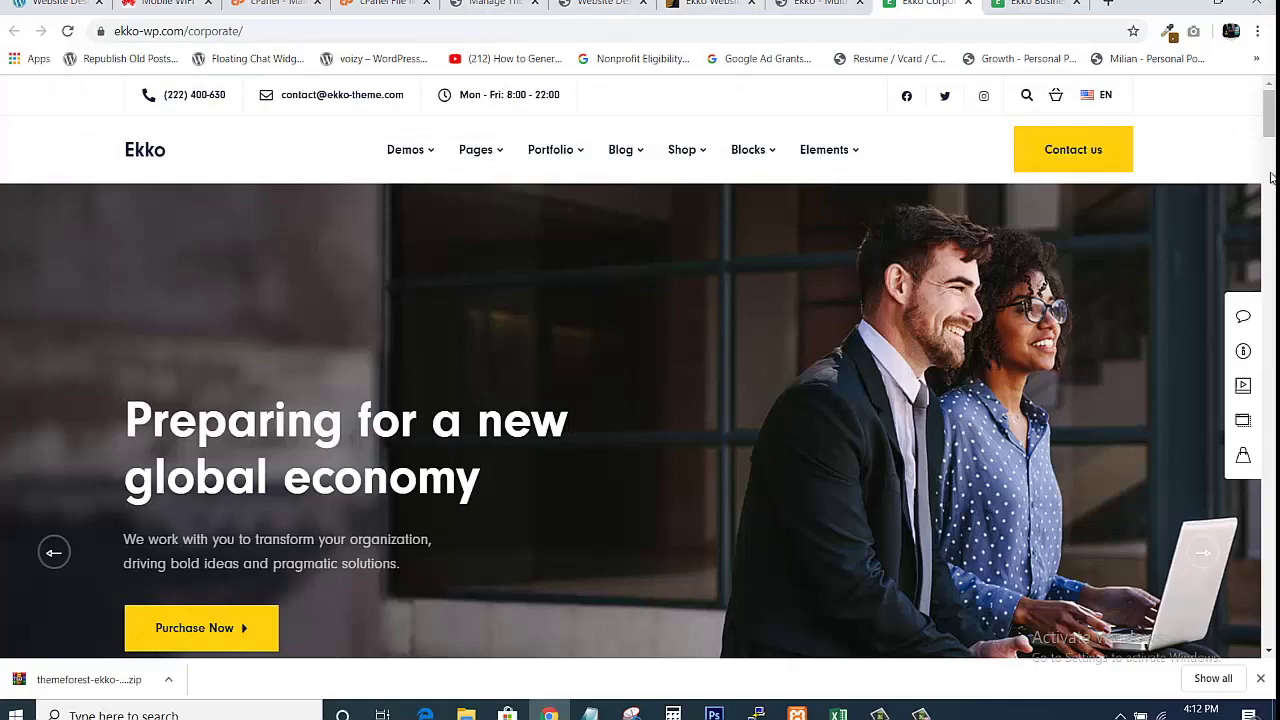
drag(1268, 120, 1176, 165)
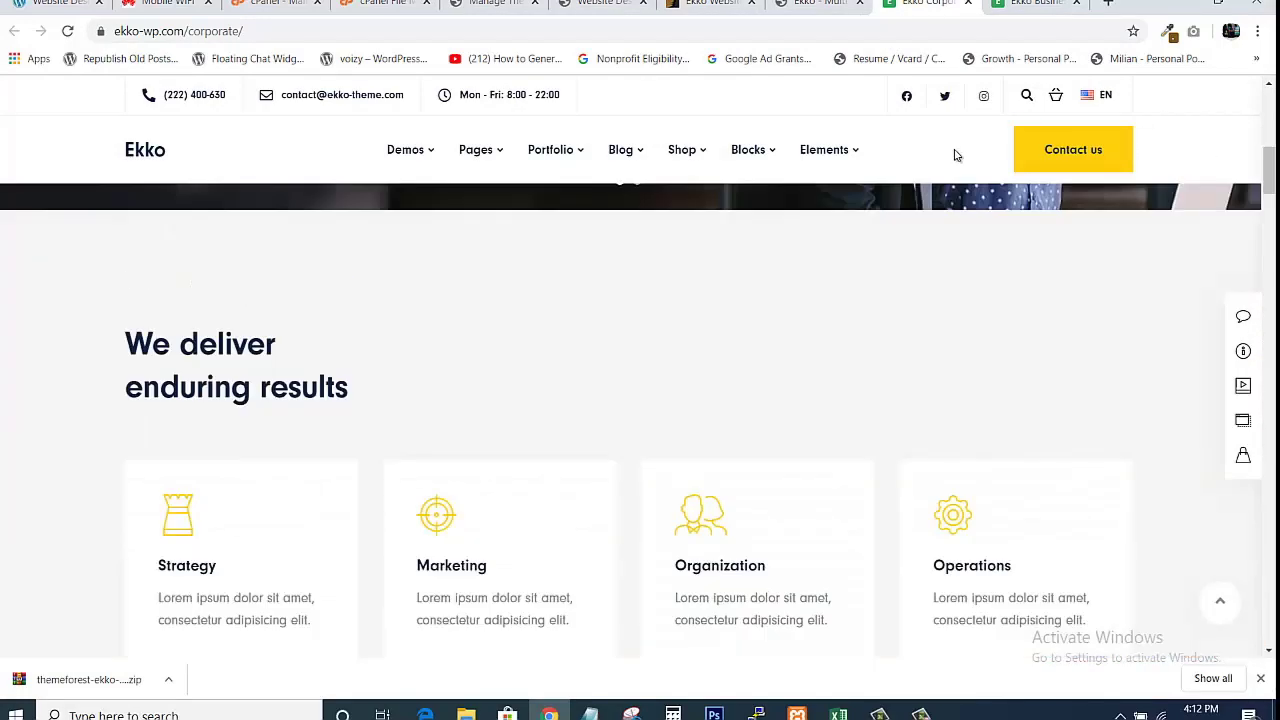
click(490, 4)
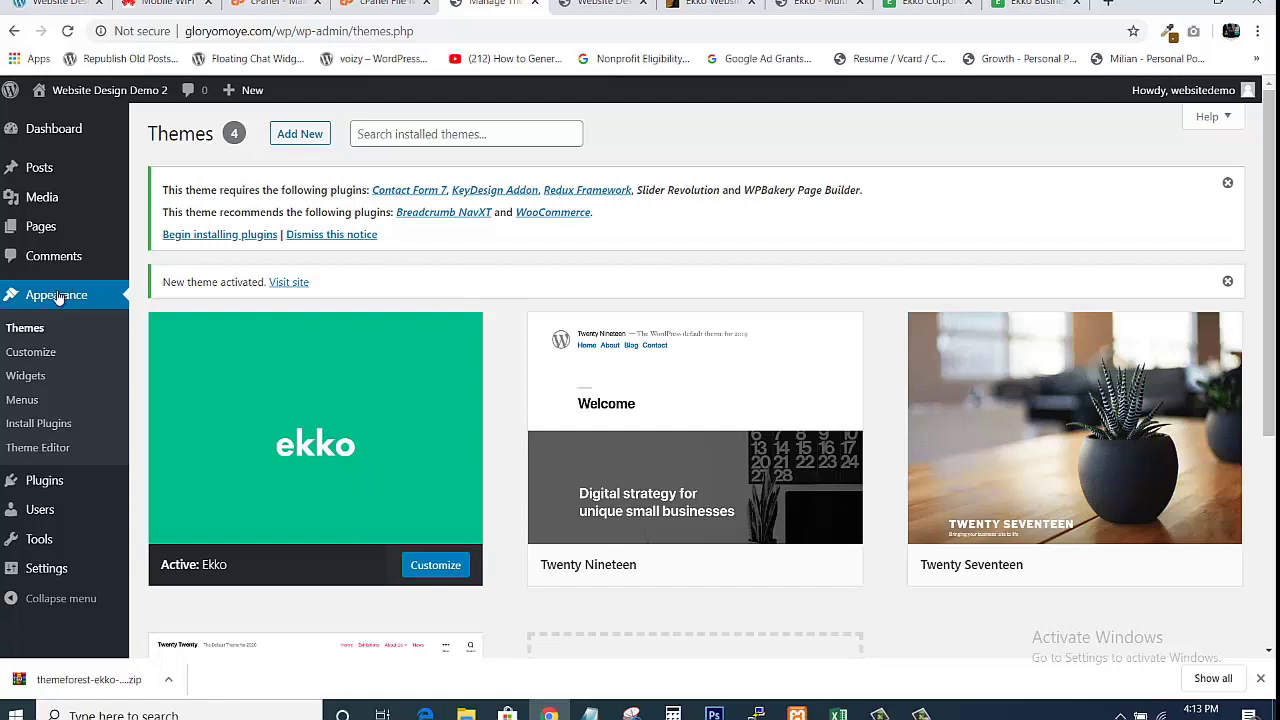
Under Appearance > Install Plugins, select all seven plugins and choose the Install bulk action.
click(40, 424)
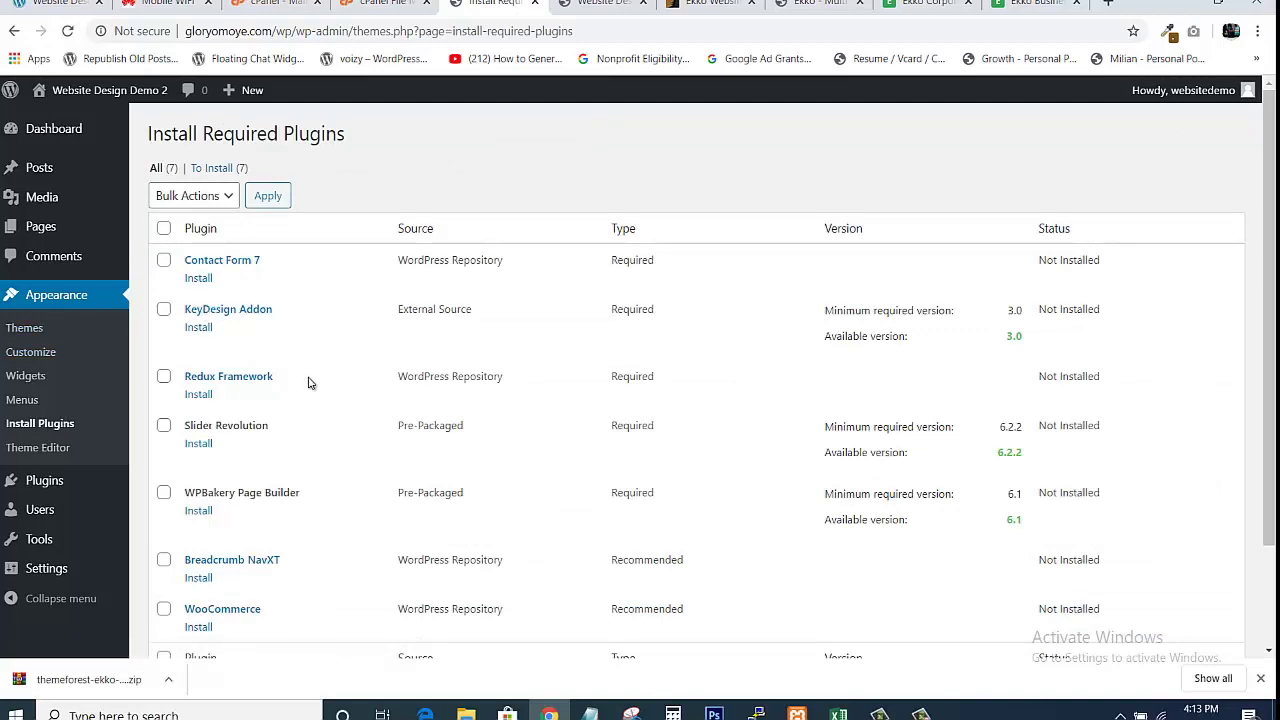
drag(1269, 305, 1259, 218)
click(163, 229)
click(229, 198)
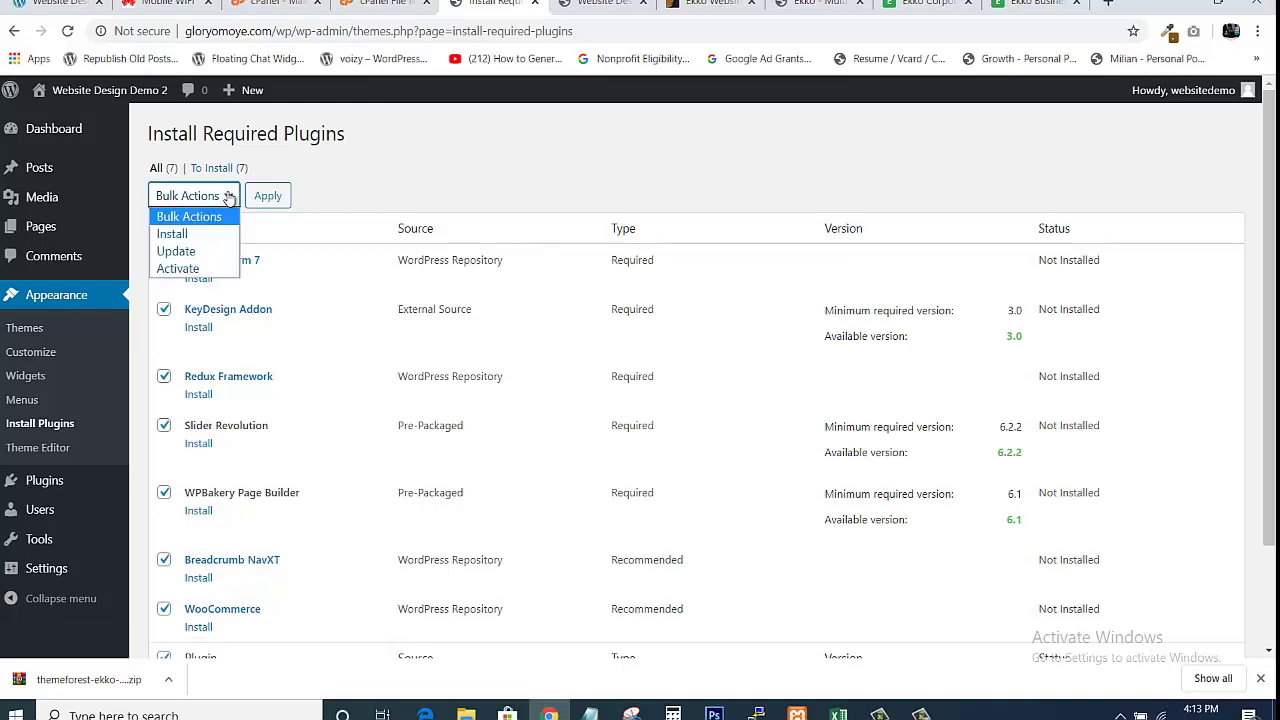
click(197, 236)
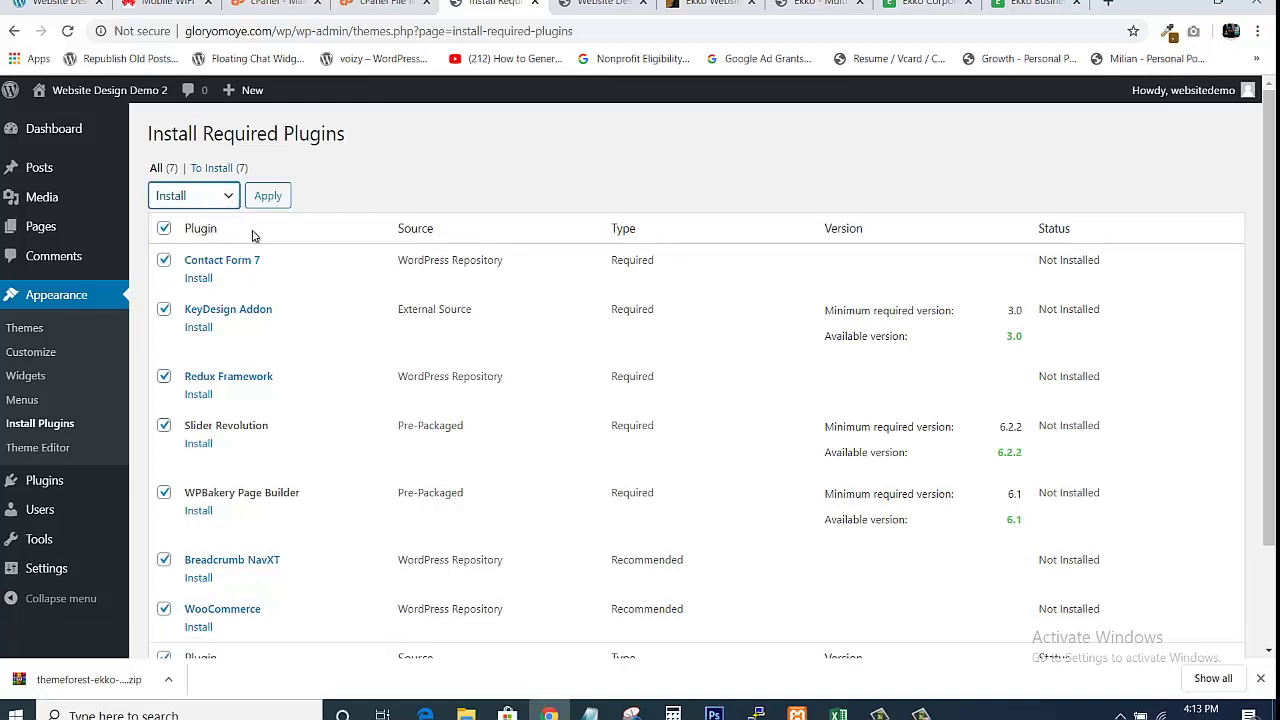
Apply the bulk install for the seven plugins and return to the Required Plugins Installer.
click(265, 197)
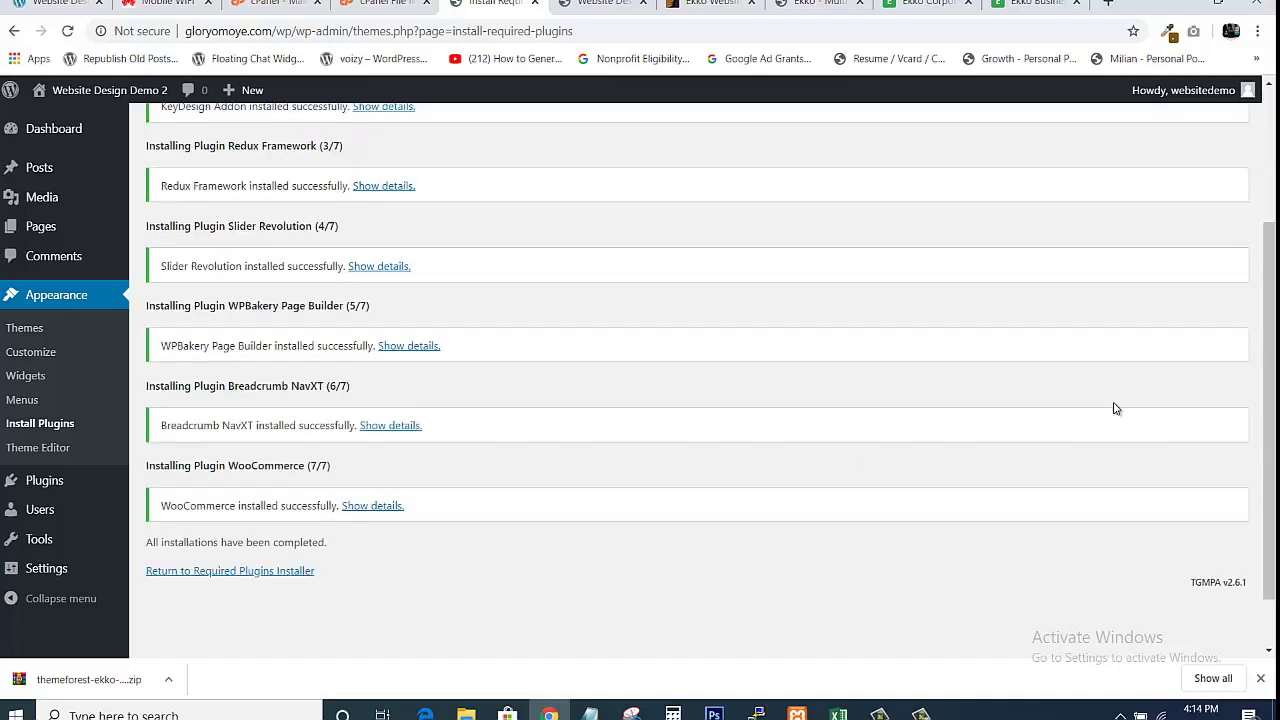
mouse_move(1272, 372)
mouse_down()
mouse_move(1274, 238)
mouse_move(1272, 383)
mouse_up()
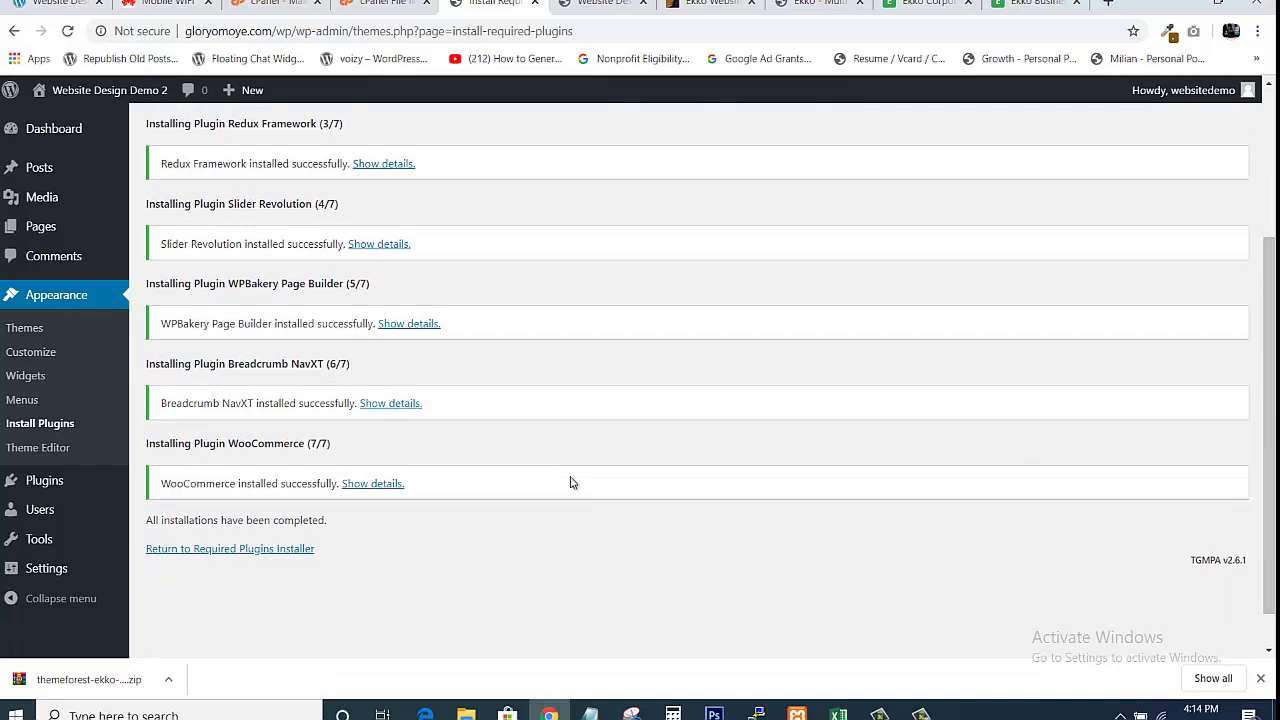
click(210, 552)
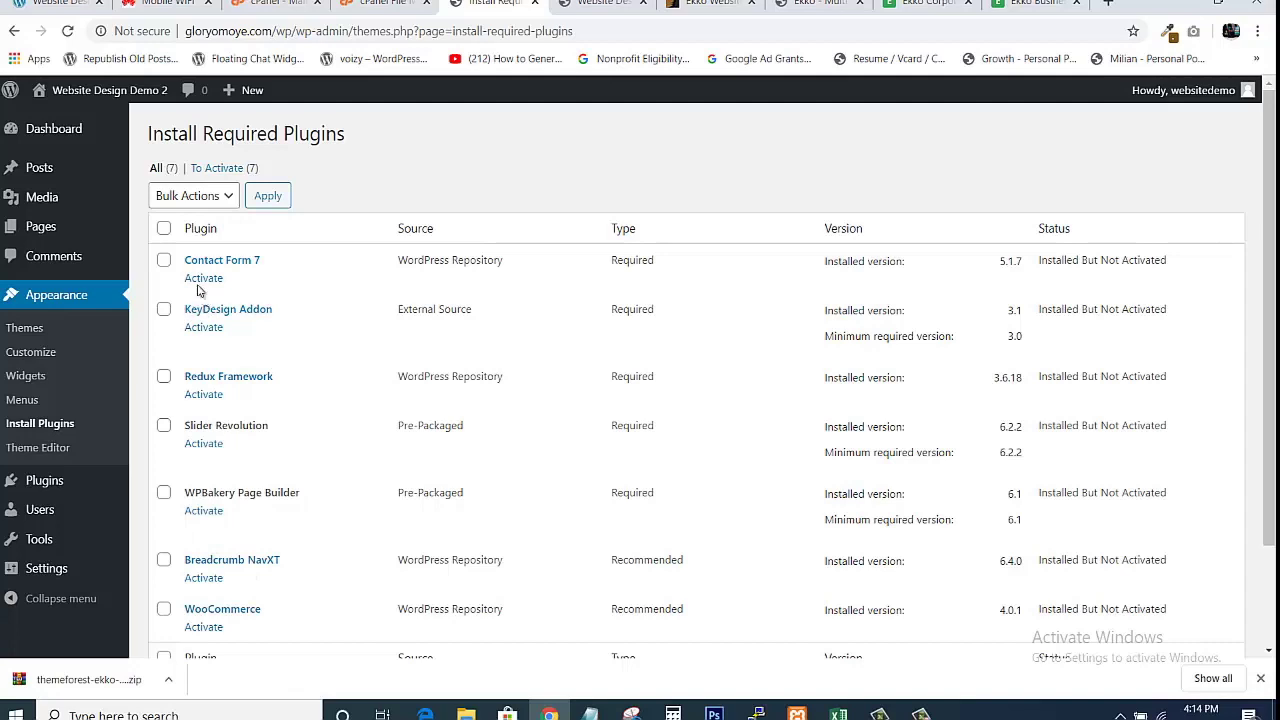
Select all seven installed plugins and apply the Activate bulk action.
click(164, 229)
click(224, 206)
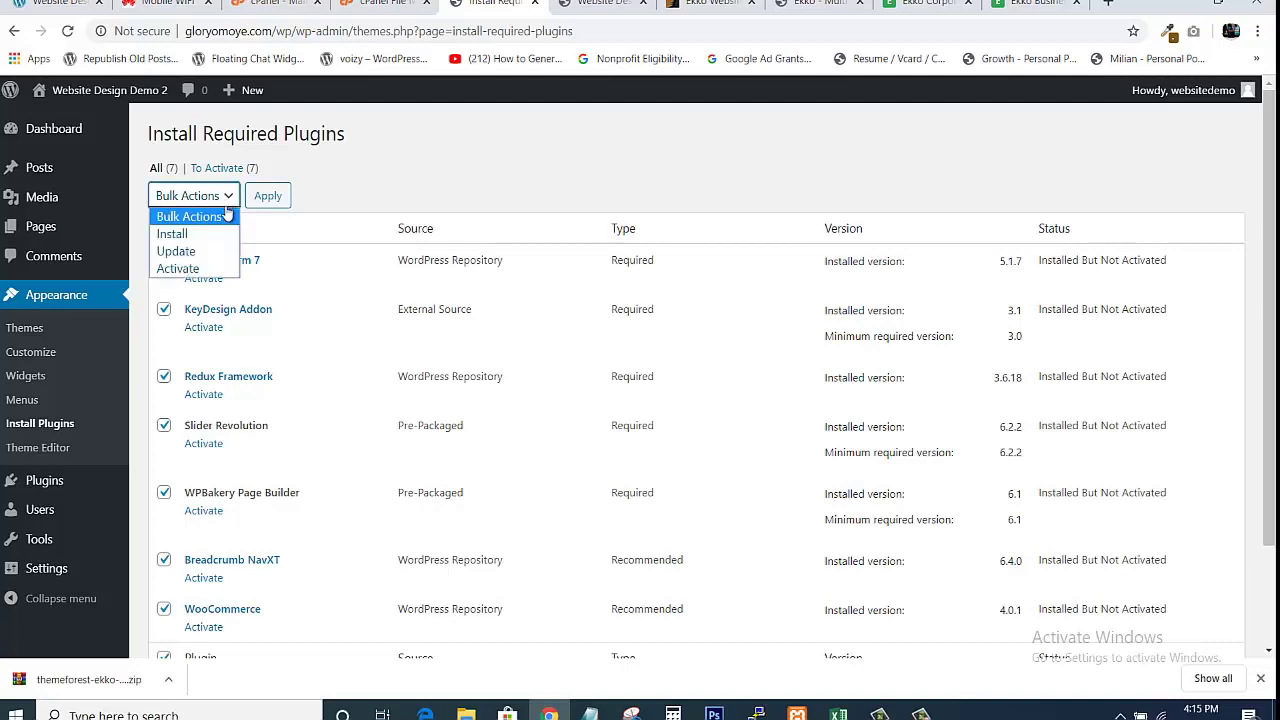
click(173, 268)
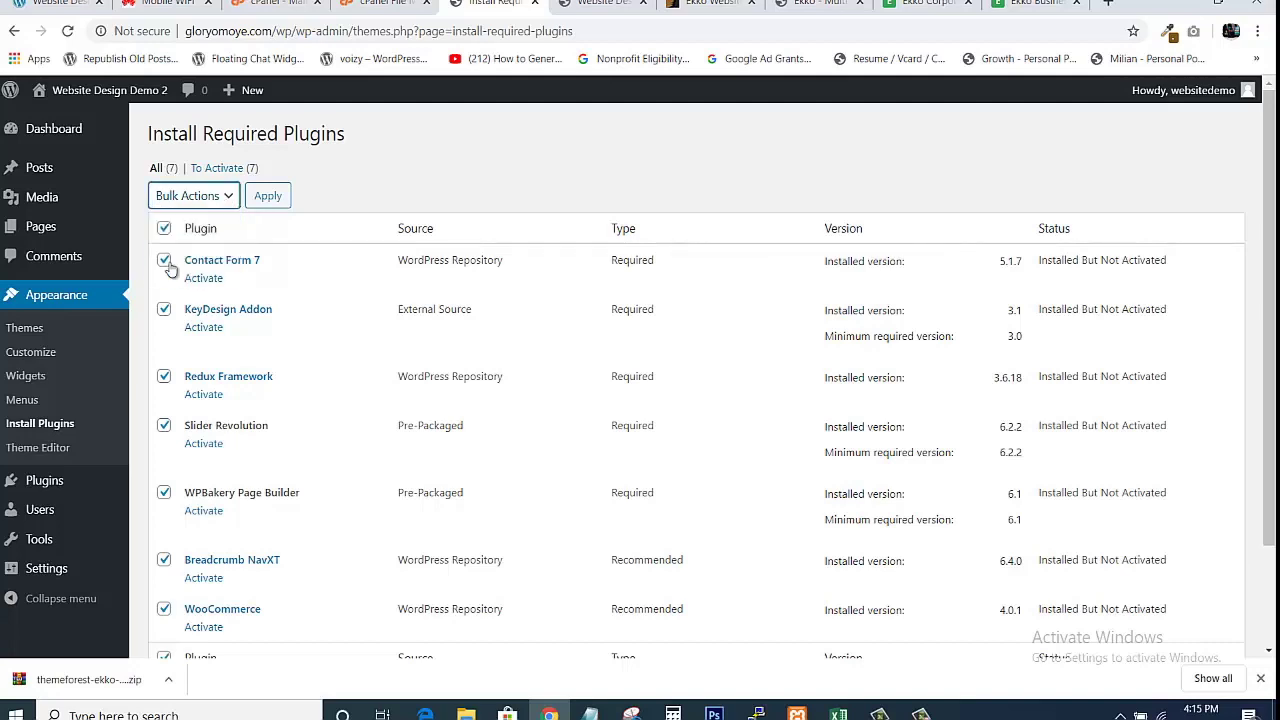
click(263, 198)
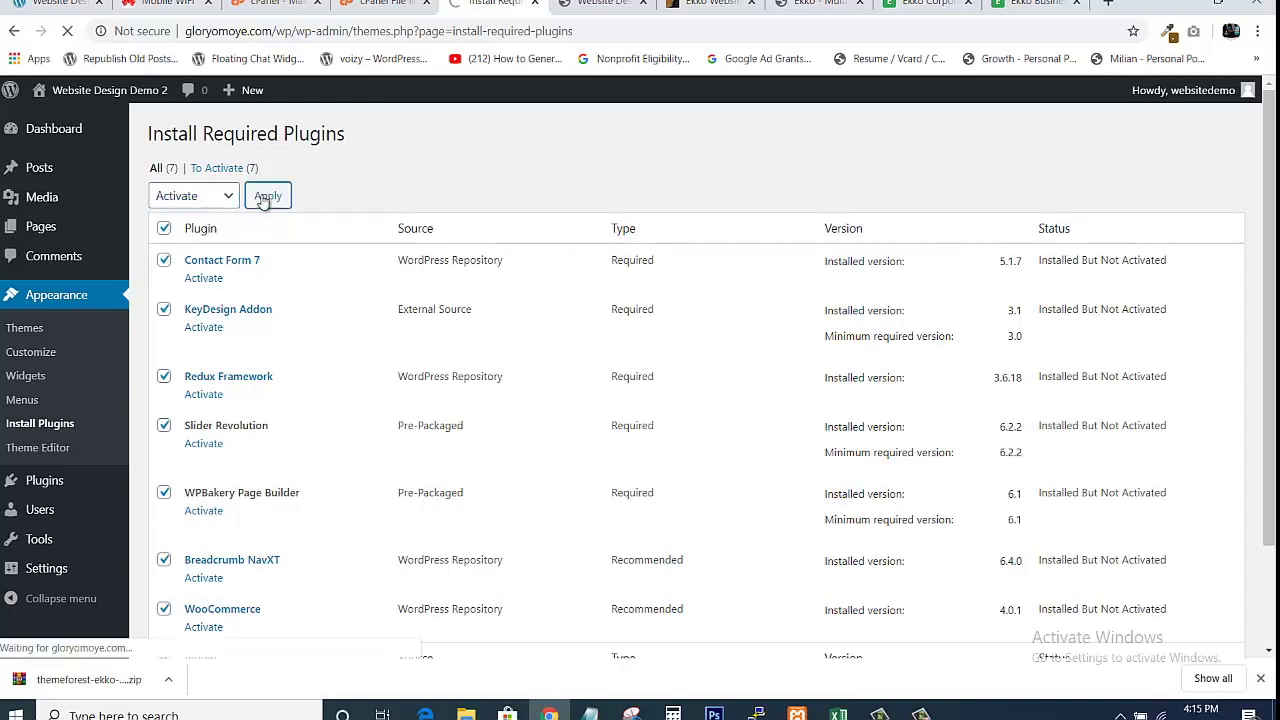
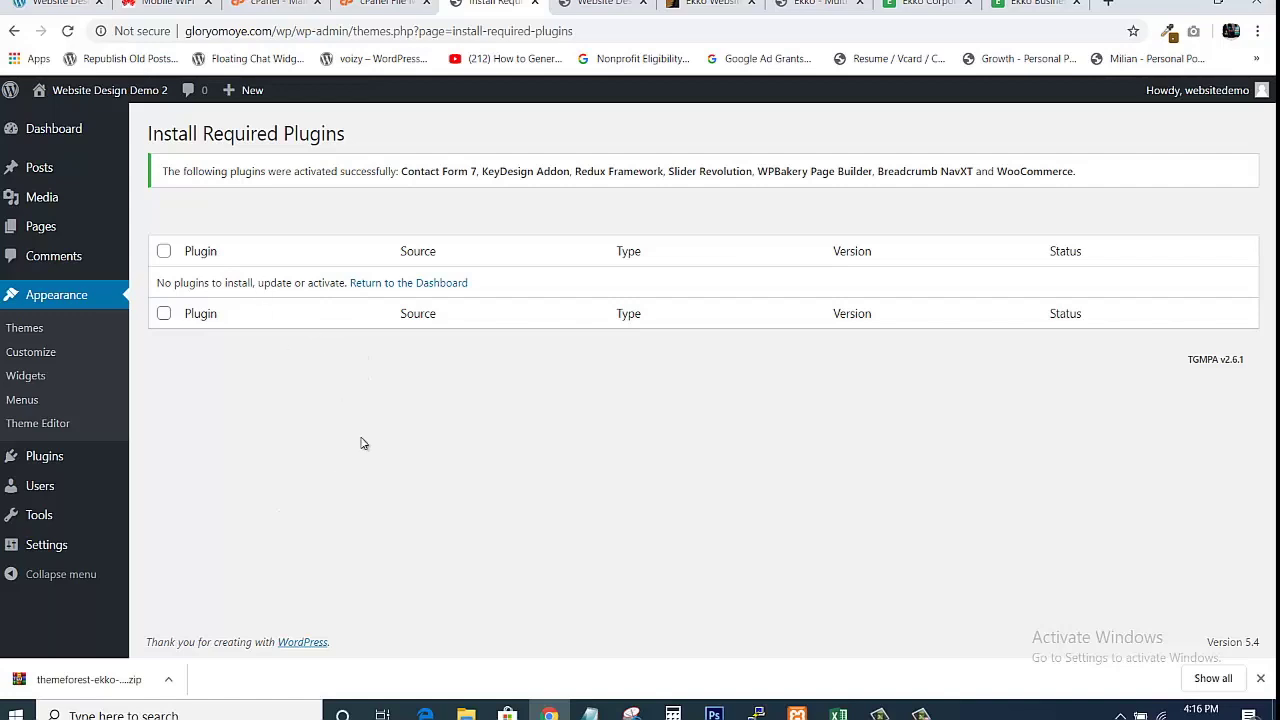
Go back to the Dashboard from the Install Required Plugins page.
click(372, 284)
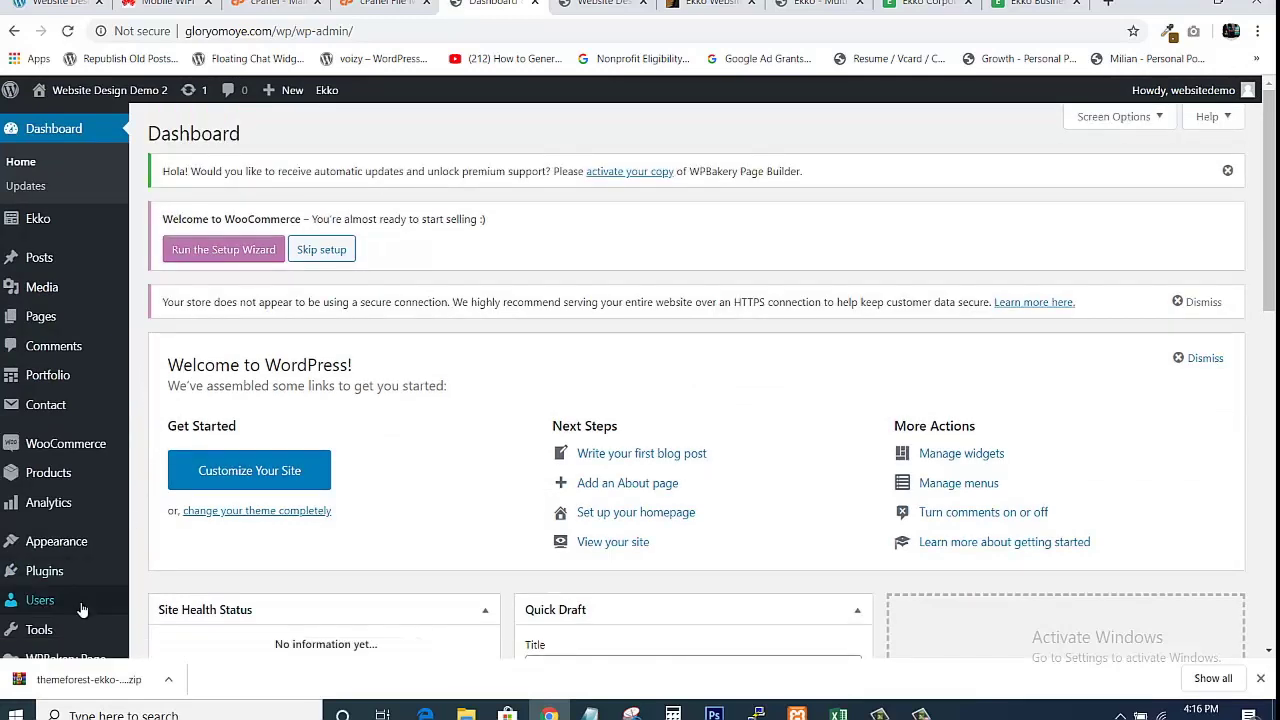
Open Plugins > Installed Plugins and review the nine plugins, seven active and two inactive.
mouse_move(46, 580)
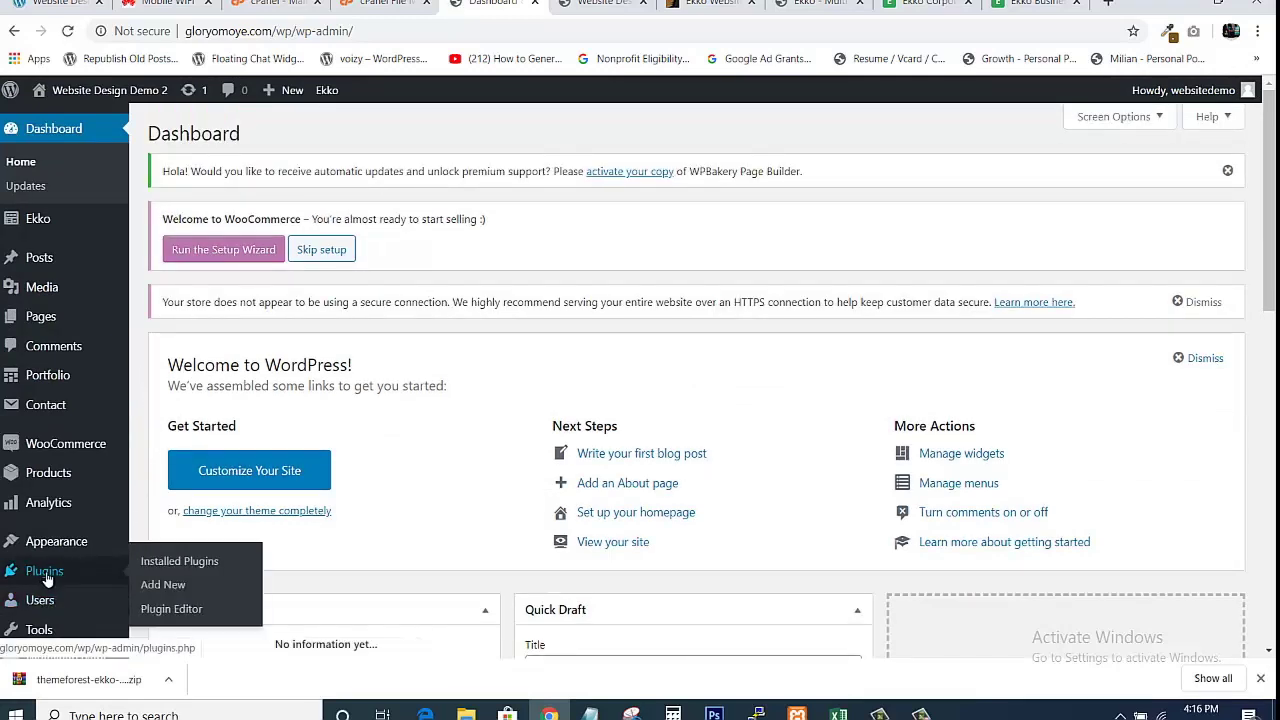
click(170, 563)
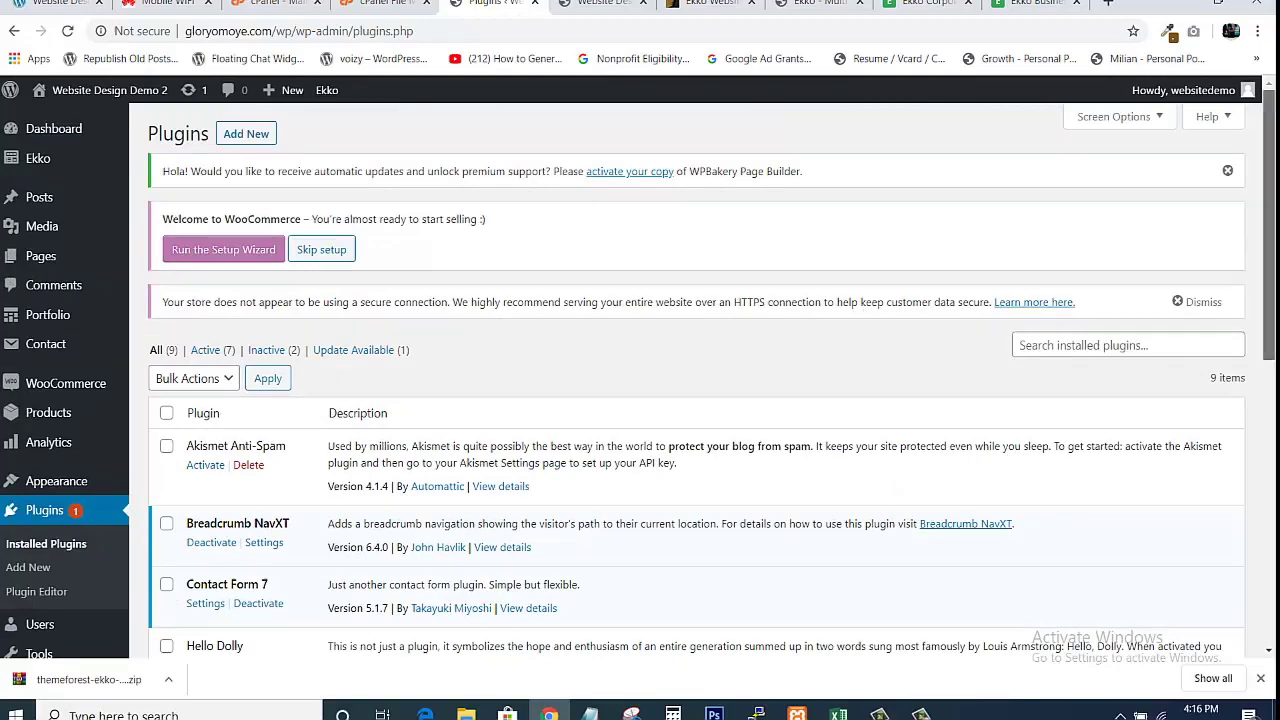
scroll(1268, 220, down, 5)
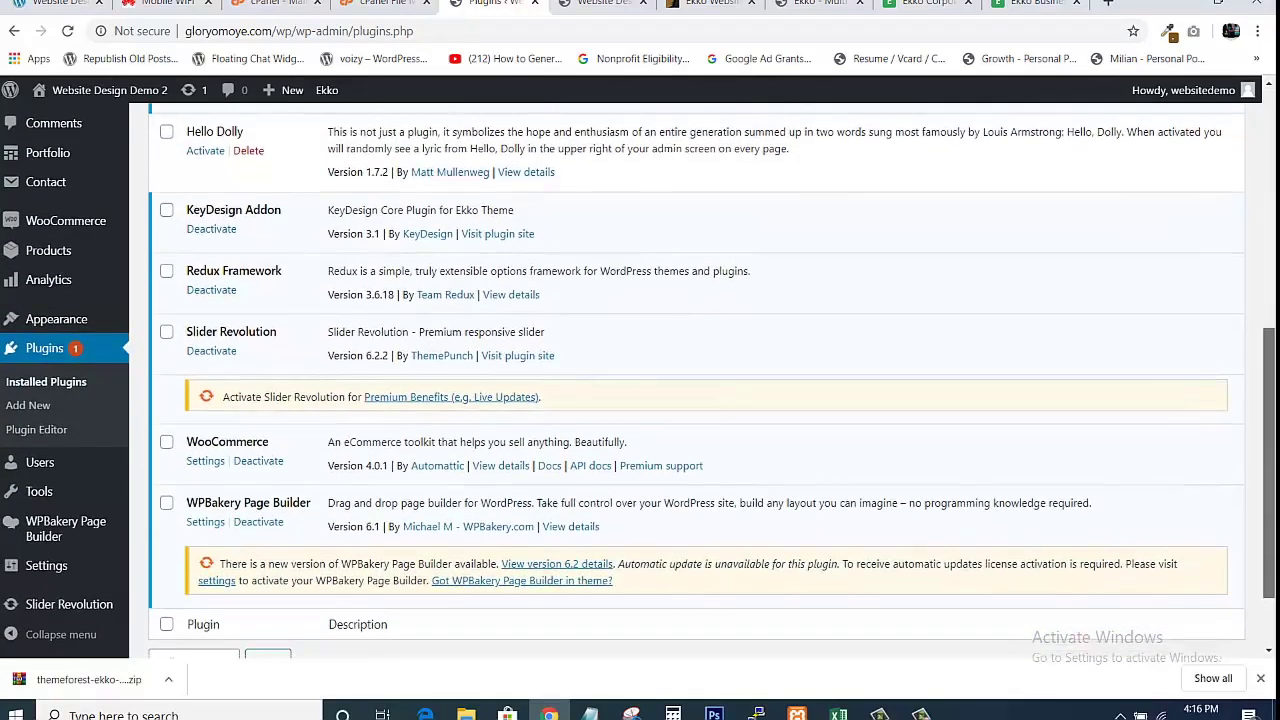
scroll(700, 380, down, 1)
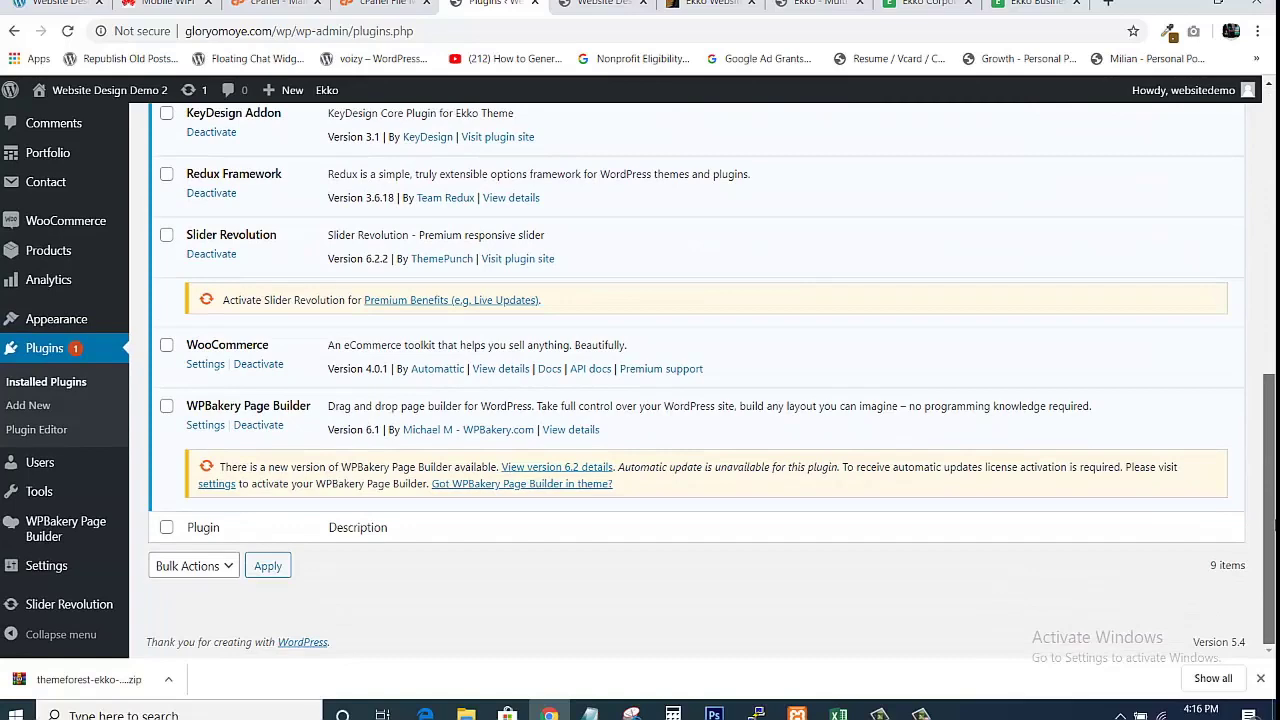
scroll(700, 380, up, 7)
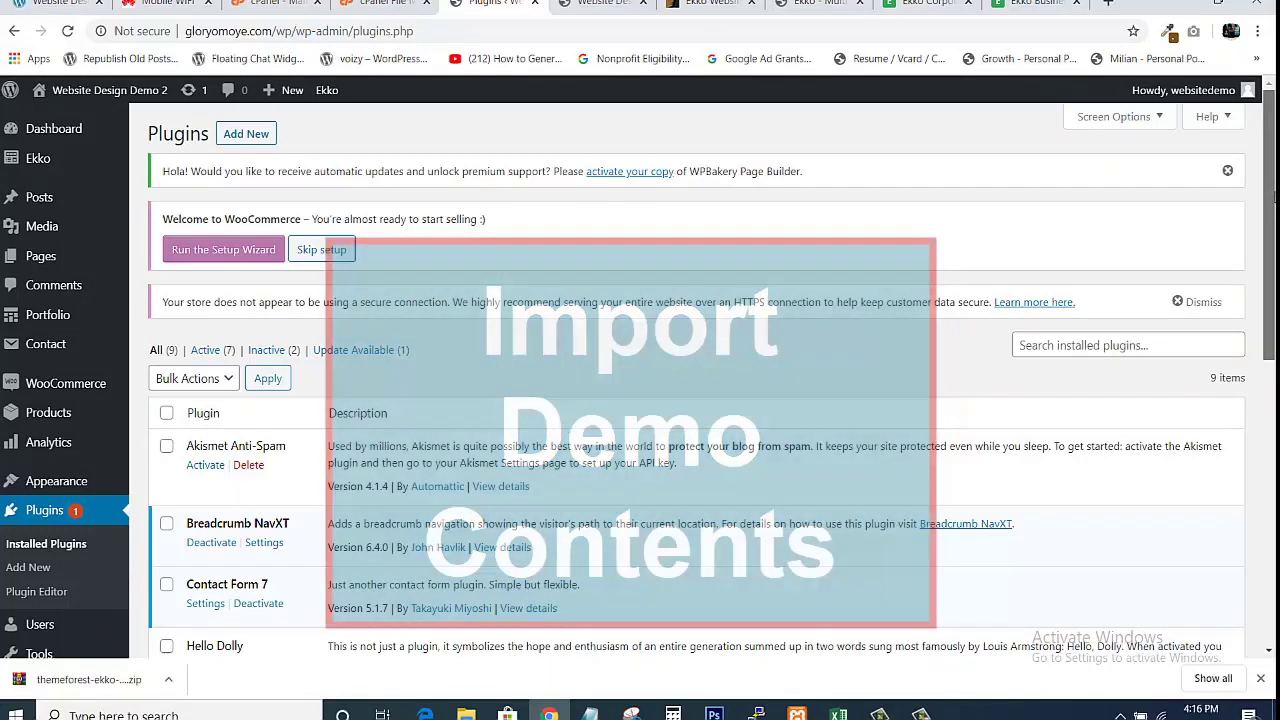
Open Import Demos from the Ekko menu in the admin sidebar.
scroll(642, 264, down, 1)
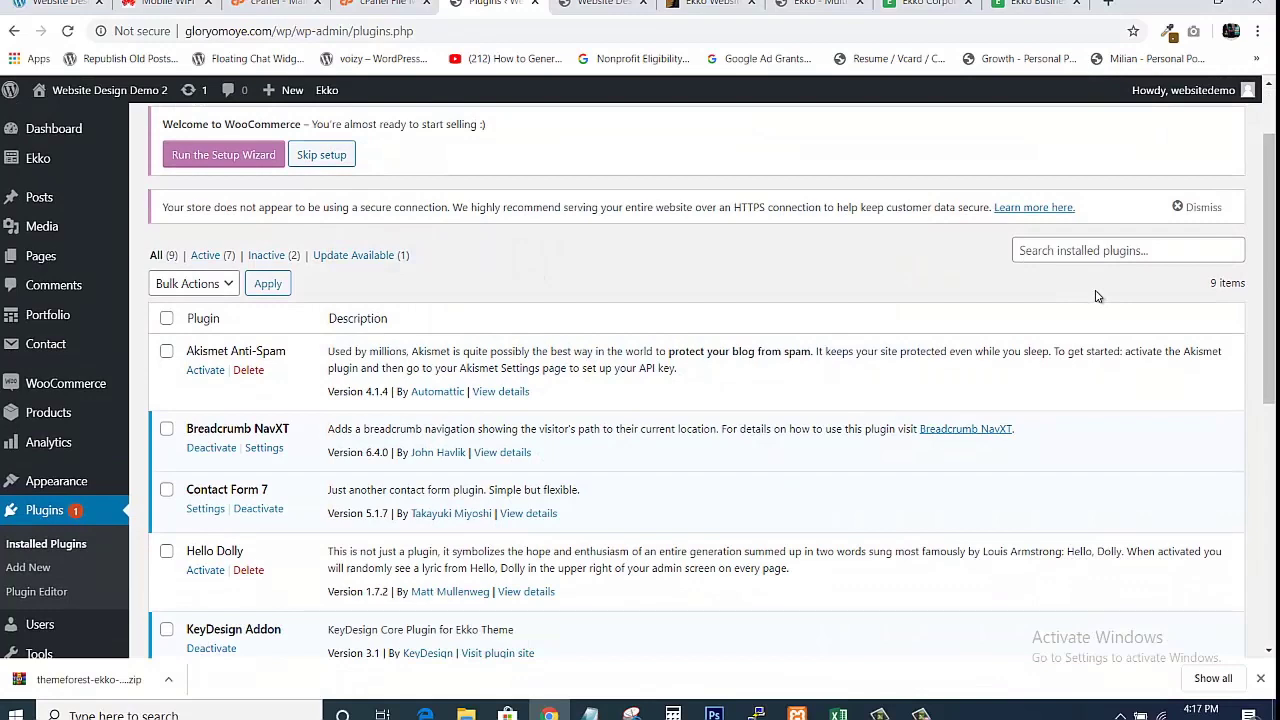
mouse_move(36, 164)
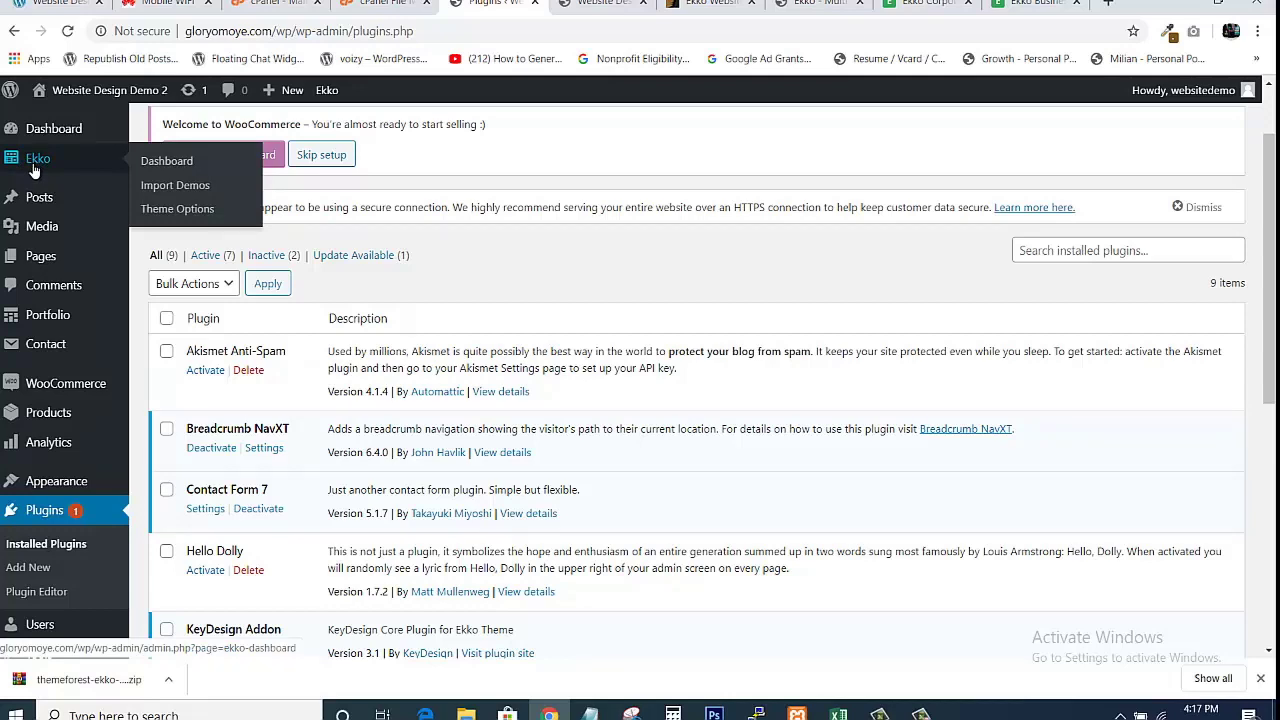
click(160, 185)
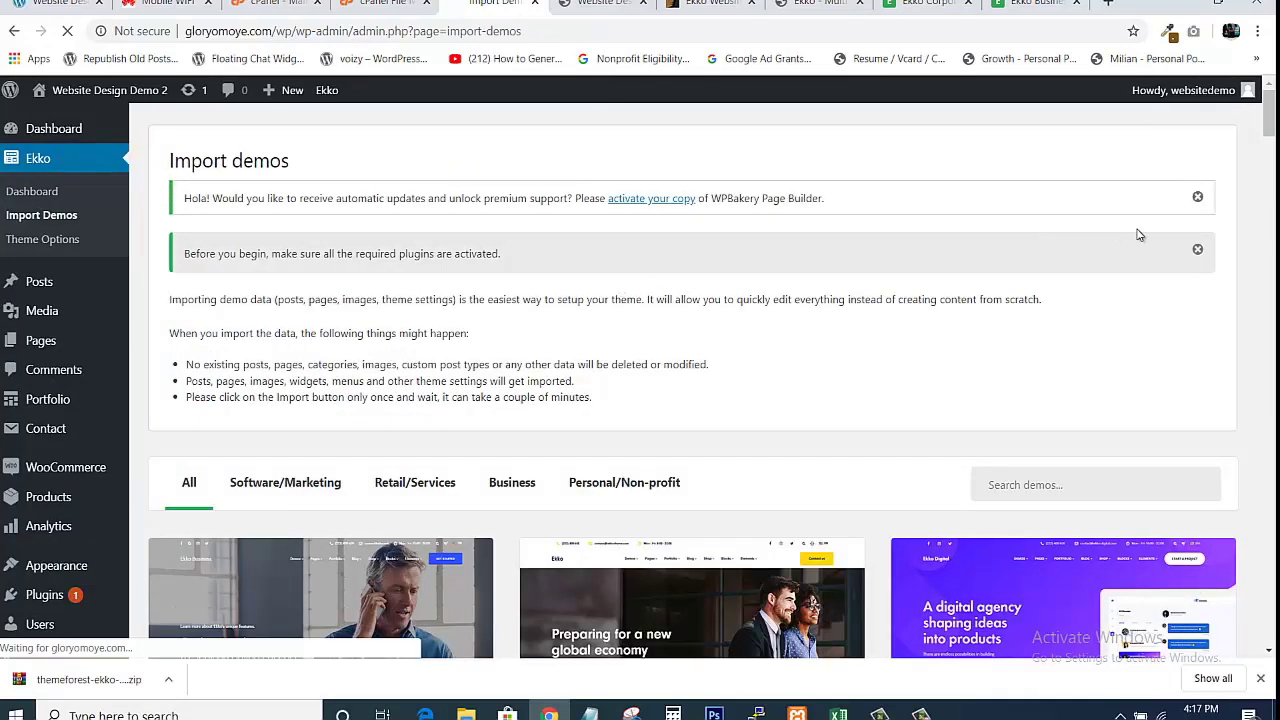
drag(1269, 120, 1269, 149)
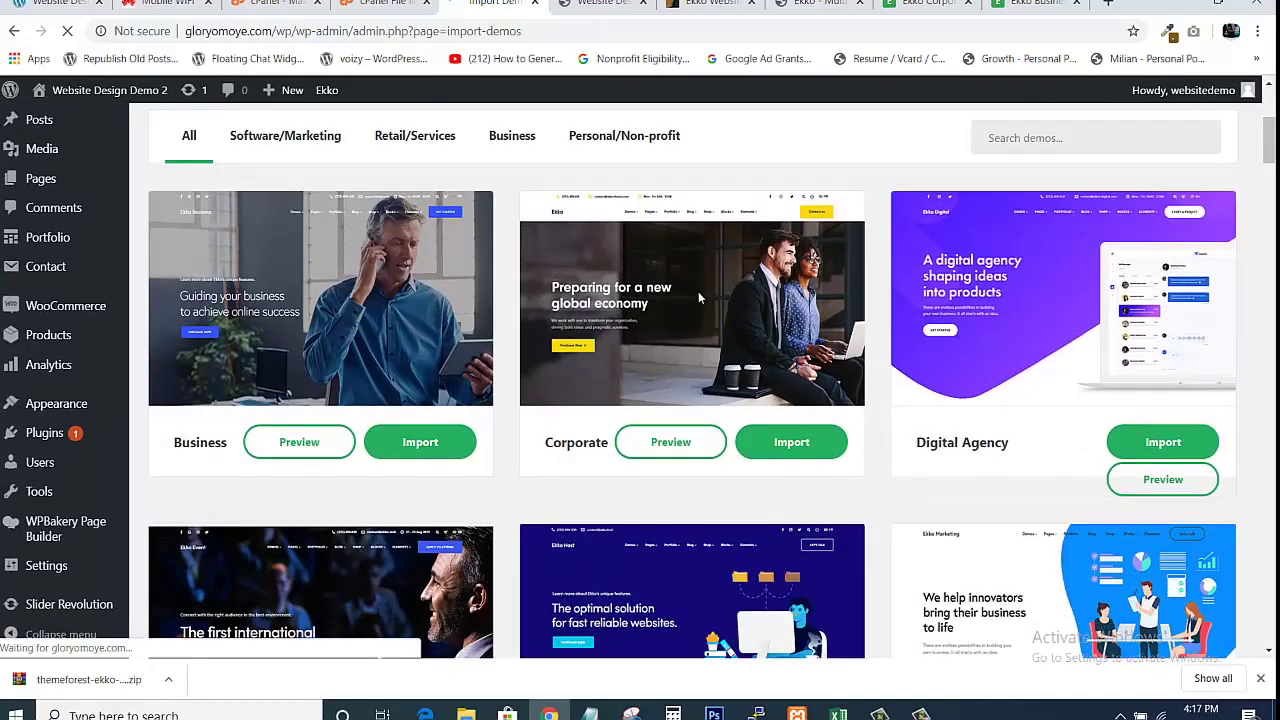
mouse_move(1269, 138)
mouse_down()
mouse_move(1269, 620)
mouse_move(1269, 108)
mouse_move(1271, 166)
mouse_move(1271, 124)
mouse_move(1272, 145)
mouse_up()
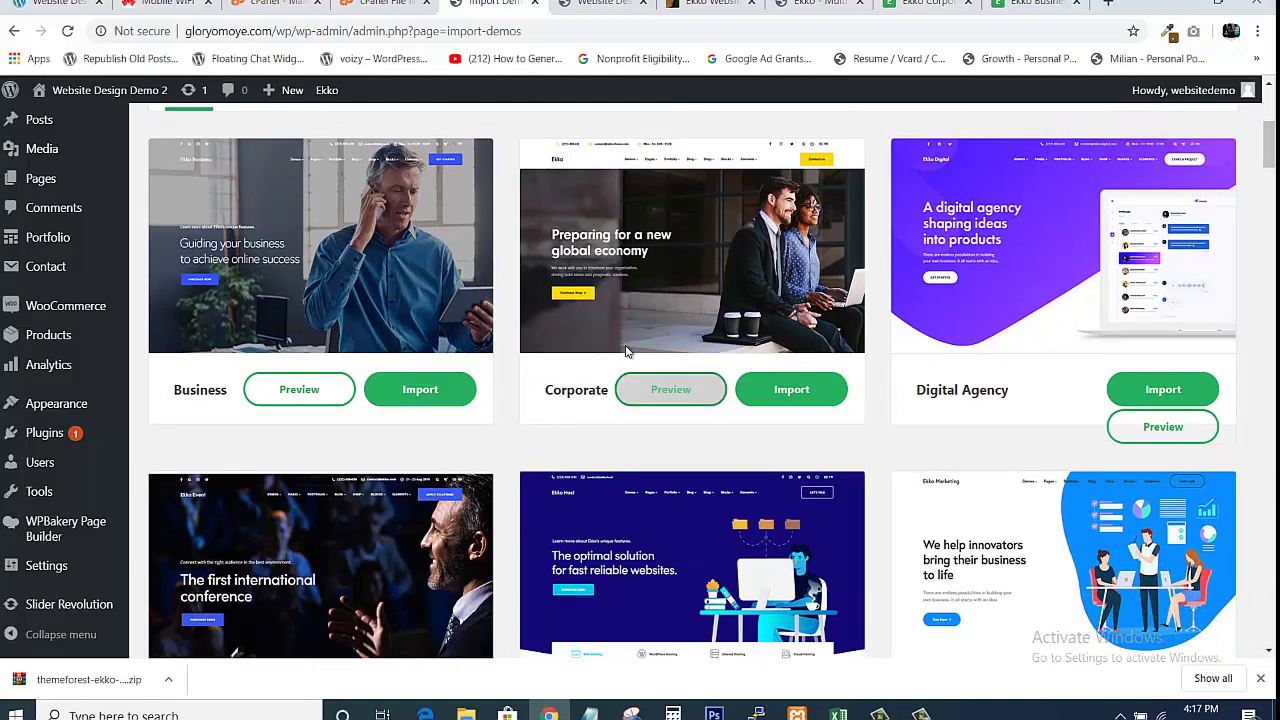
mouse_move(1273, 155)
mouse_down()
mouse_move(1270, 608)
mouse_move(1268, 115)
mouse_move(1268, 137)
mouse_up()
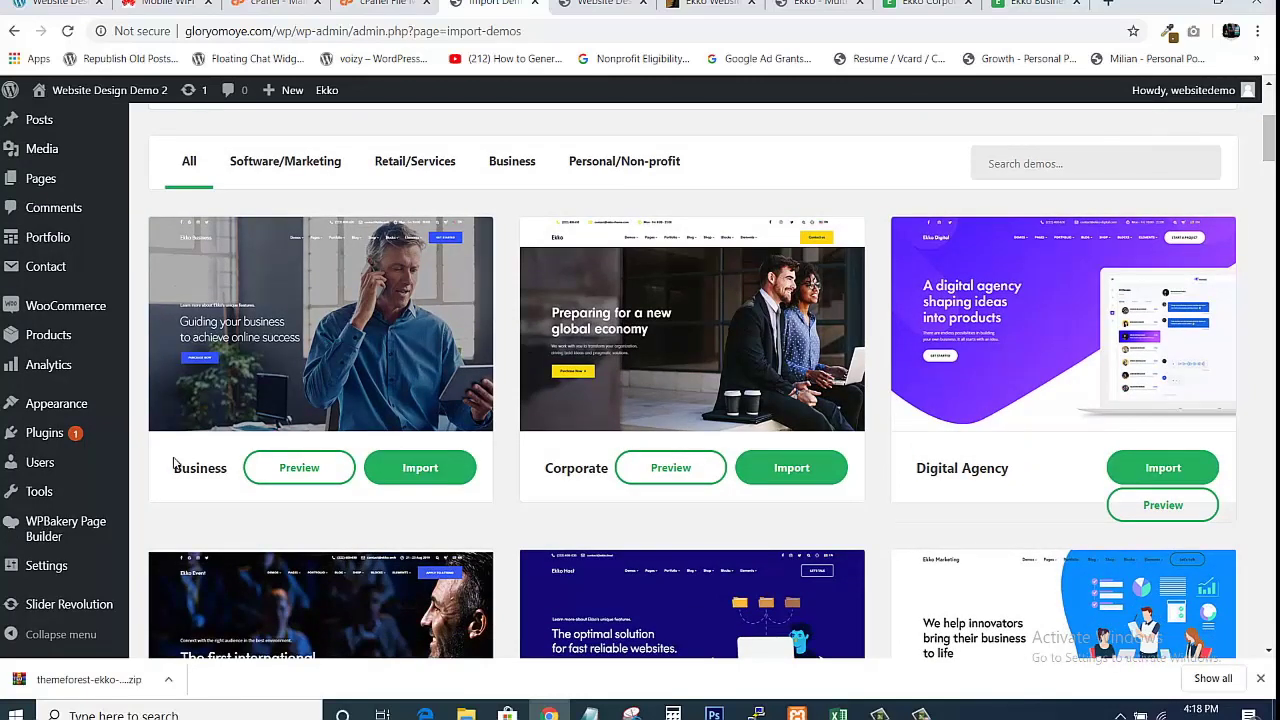
Open previews of the Business, Corporate and Digital Agency demos in new tabs.
click(279, 469)
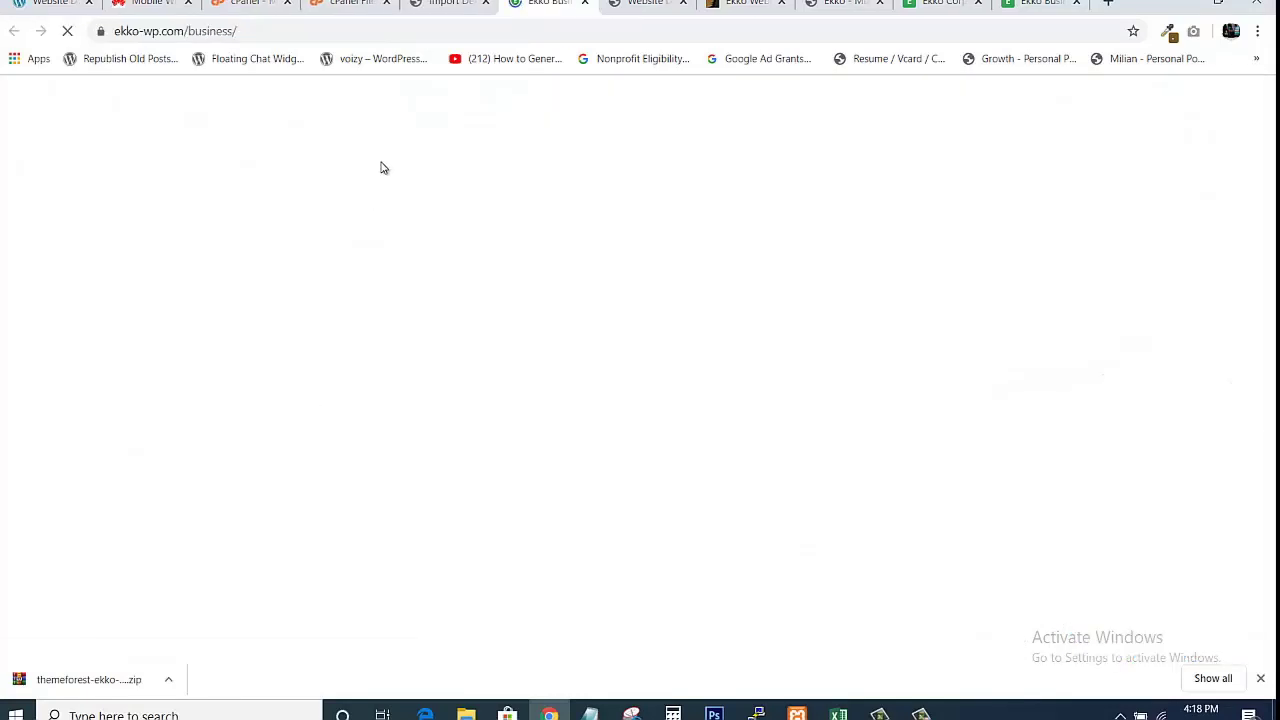
click(445, 4)
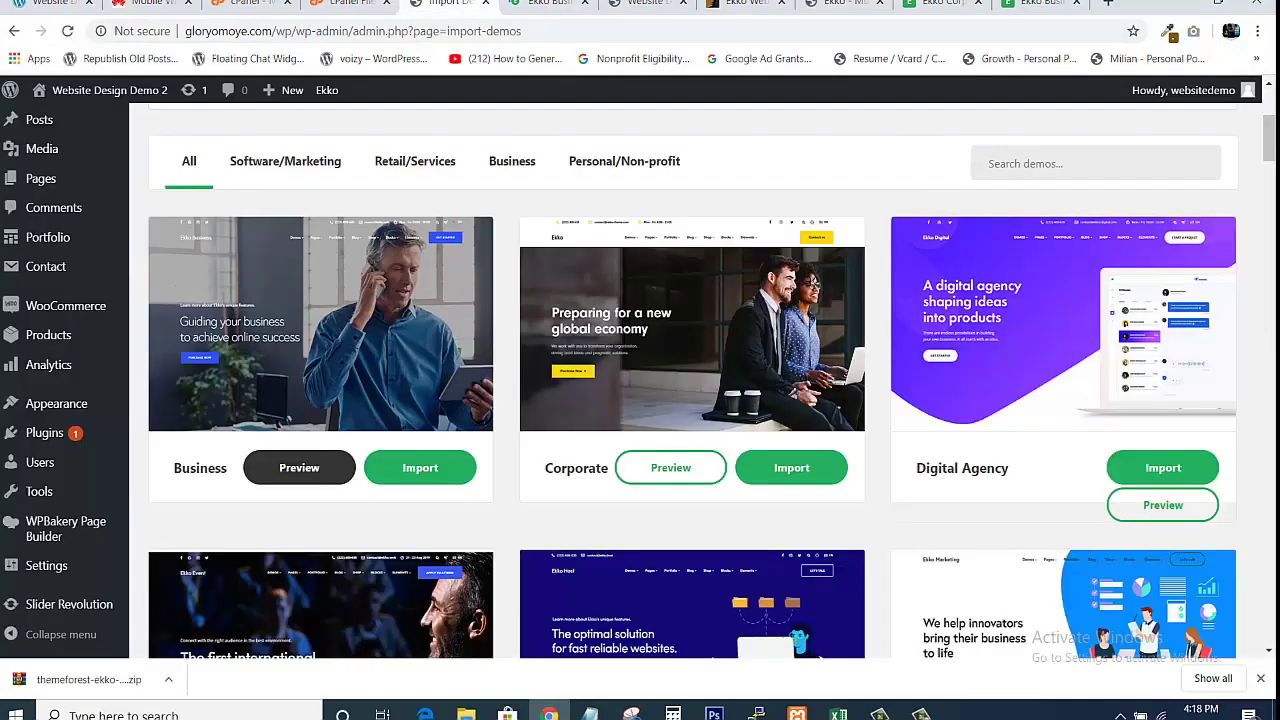
click(670, 470)
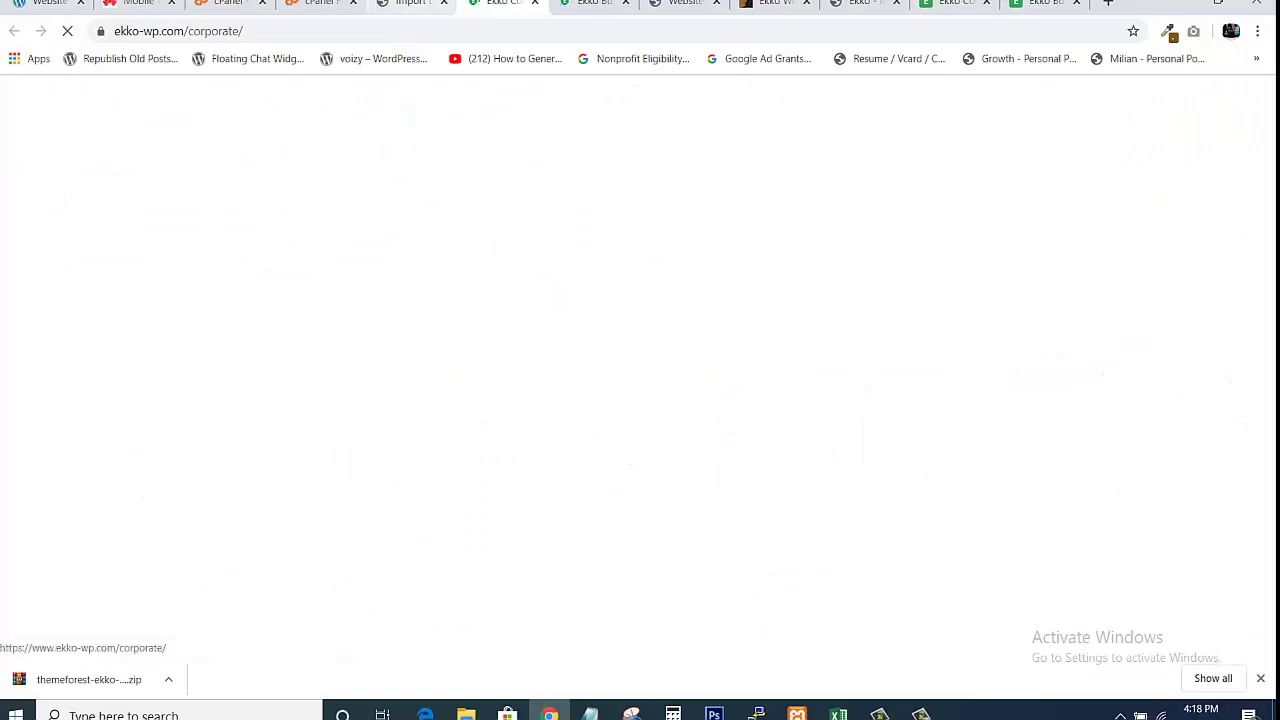
click(413, 4)
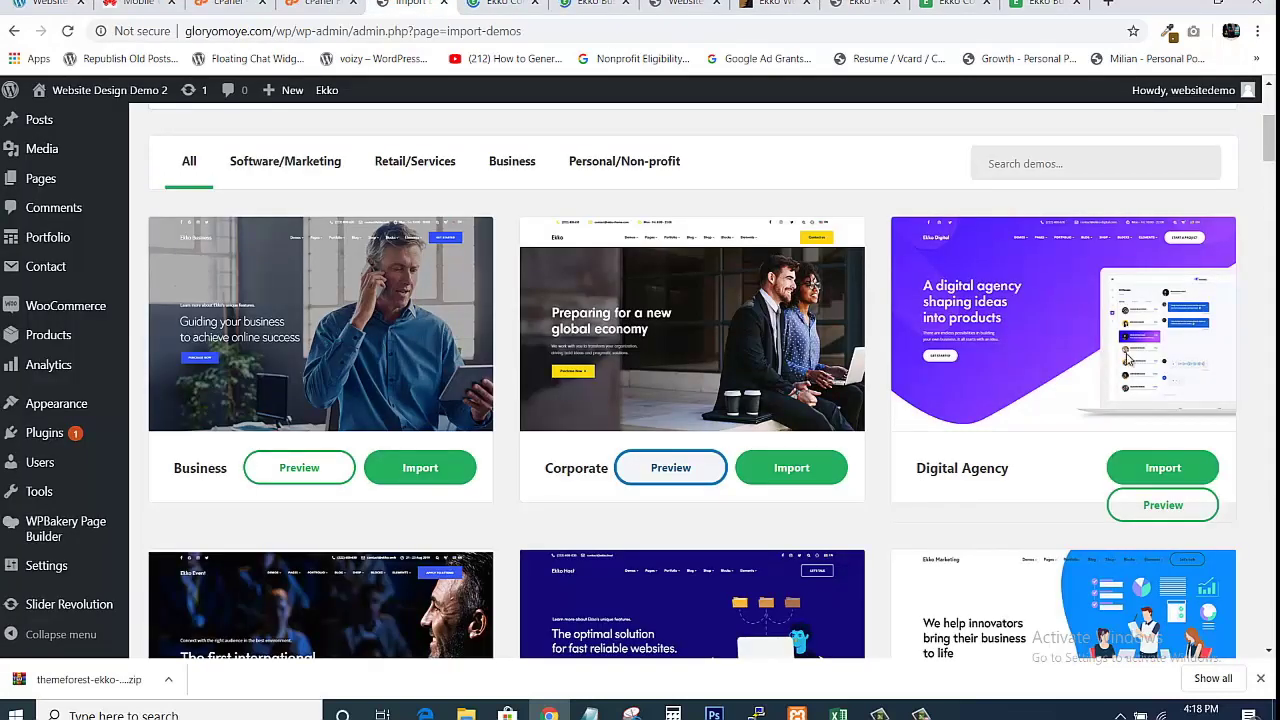
click(1155, 507)
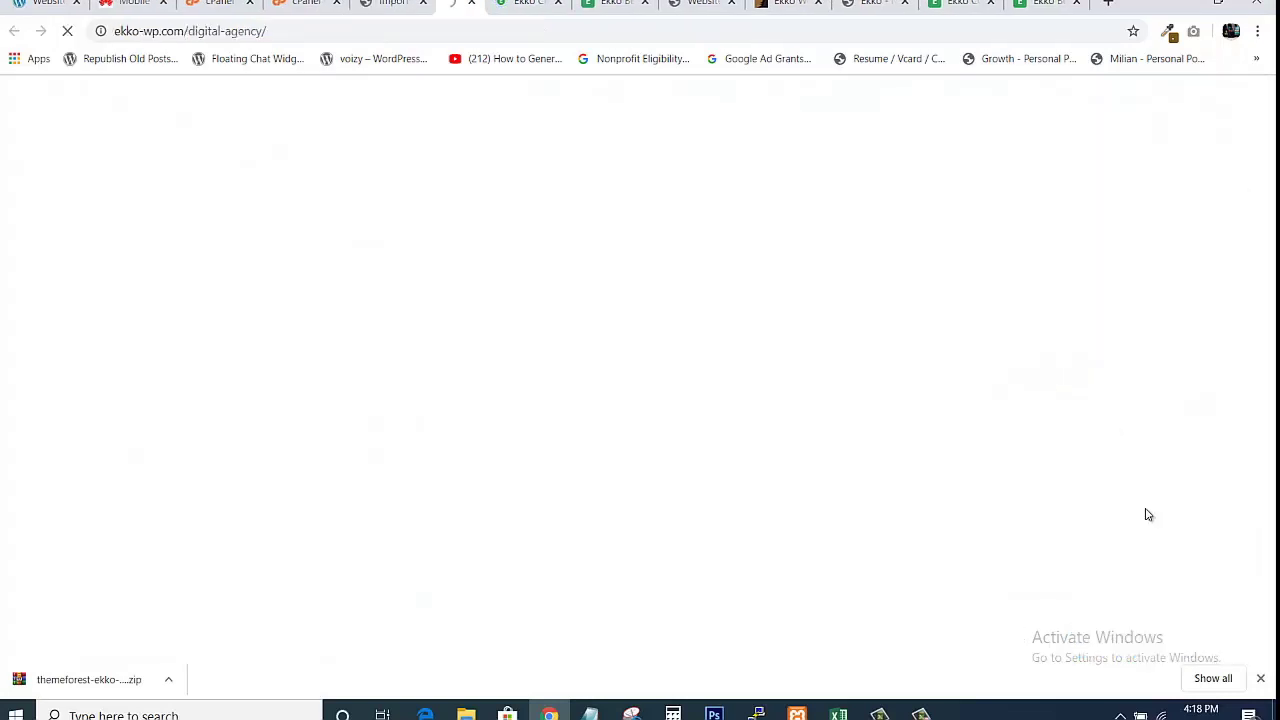
click(395, 4)
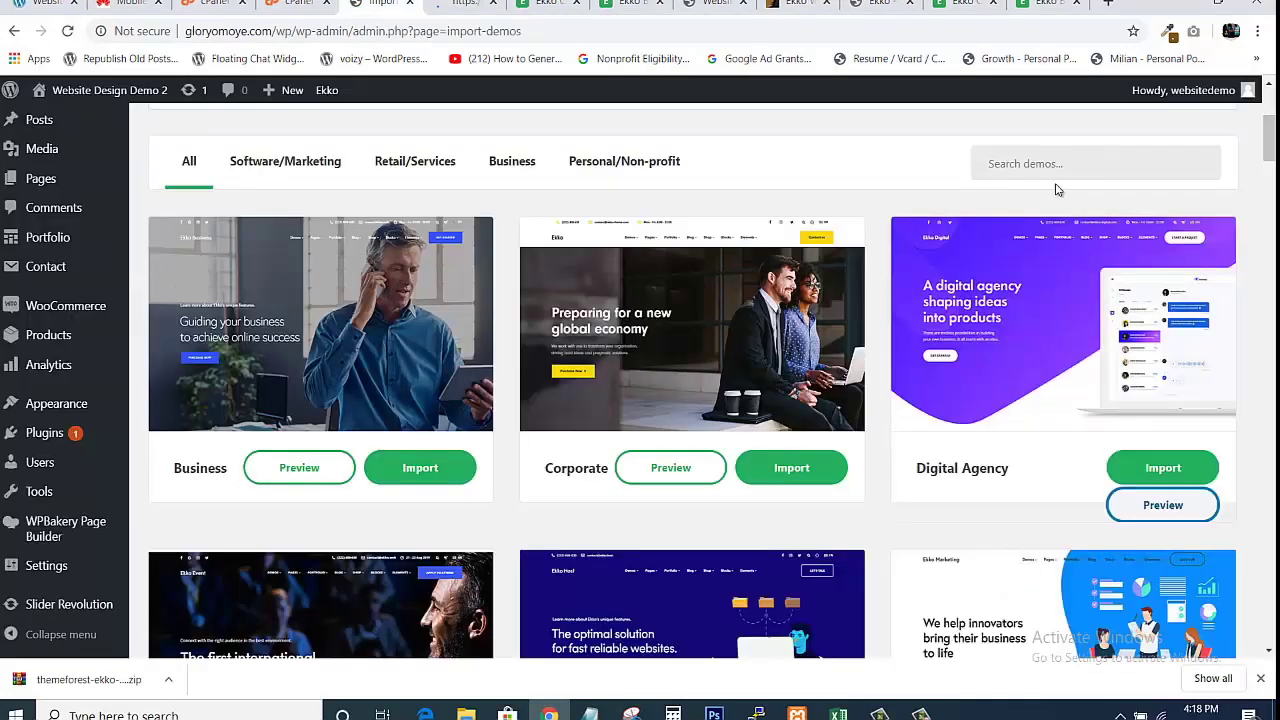
Open the Conference, Hosting and Marketing Agency previews, then view the Business demo.
scroll(390, 313, down, 4)
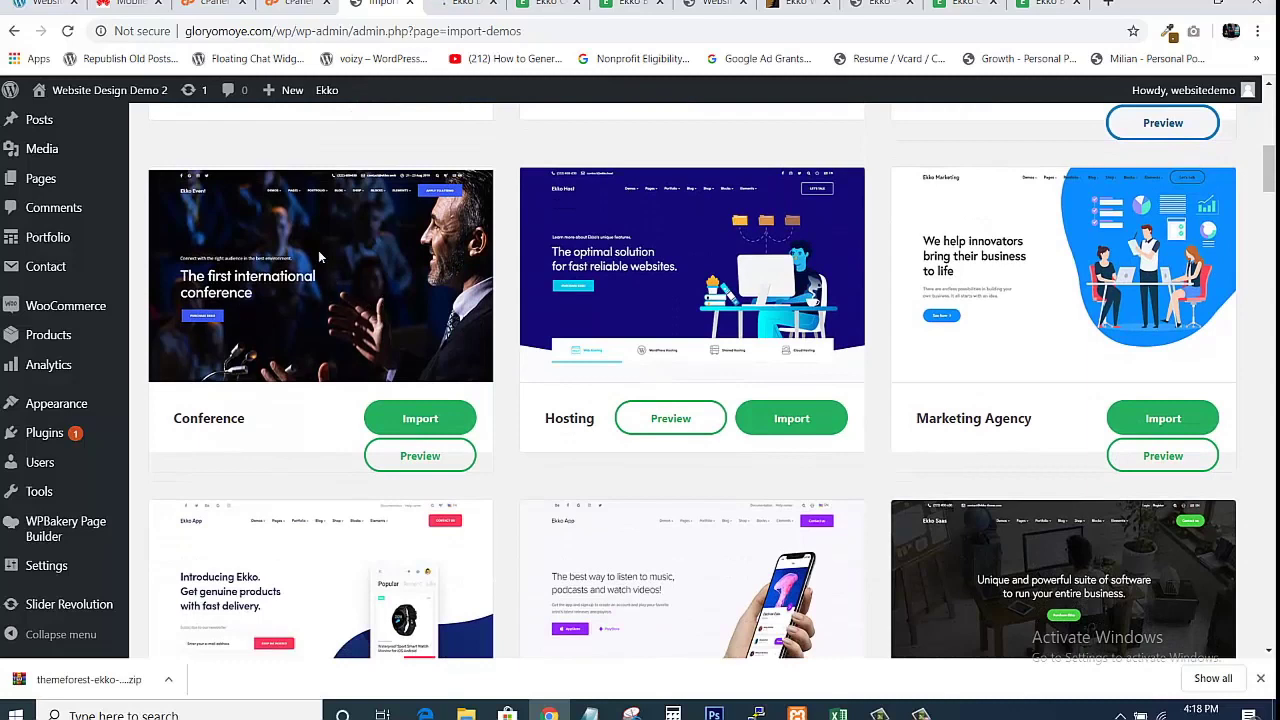
click(398, 455)
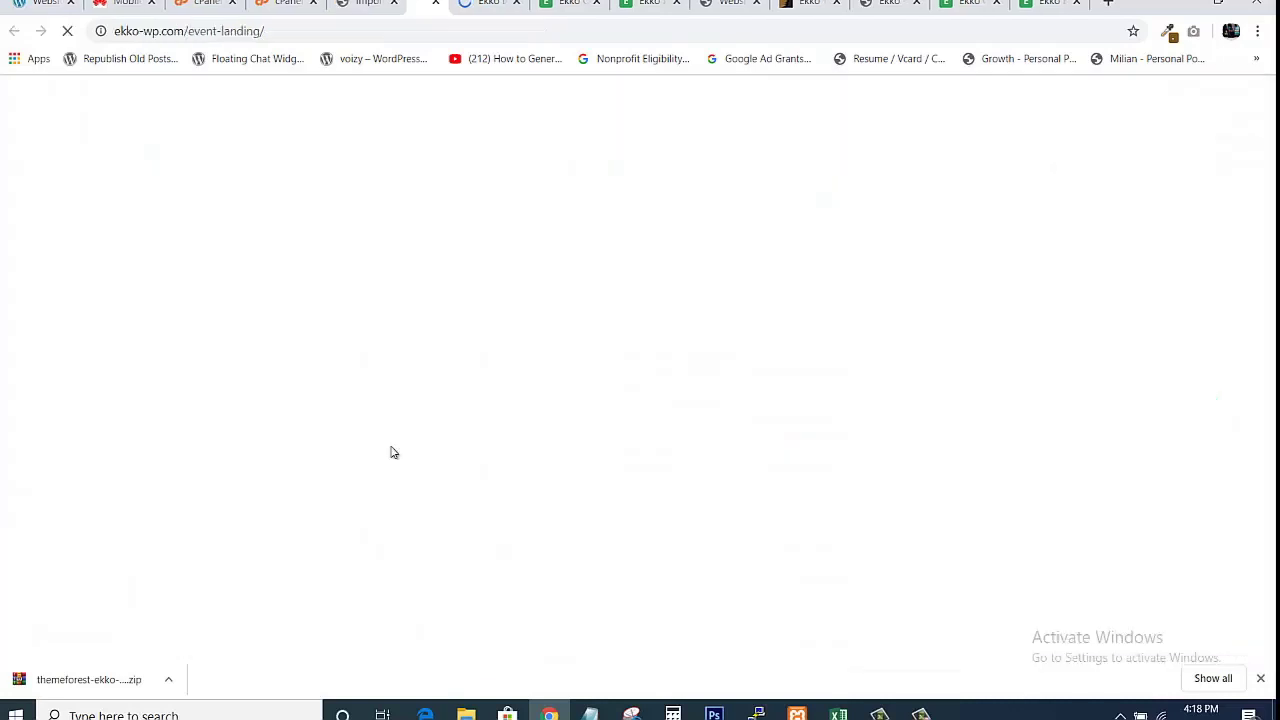
click(355, 4)
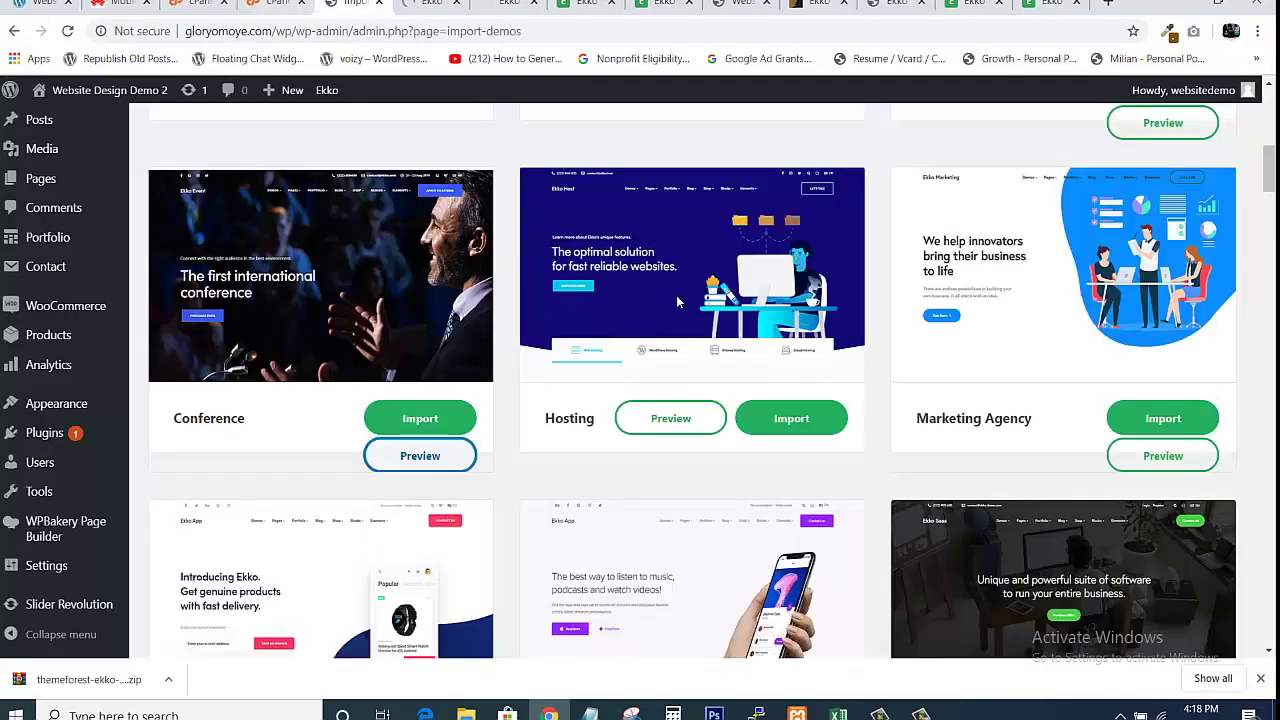
click(667, 424)
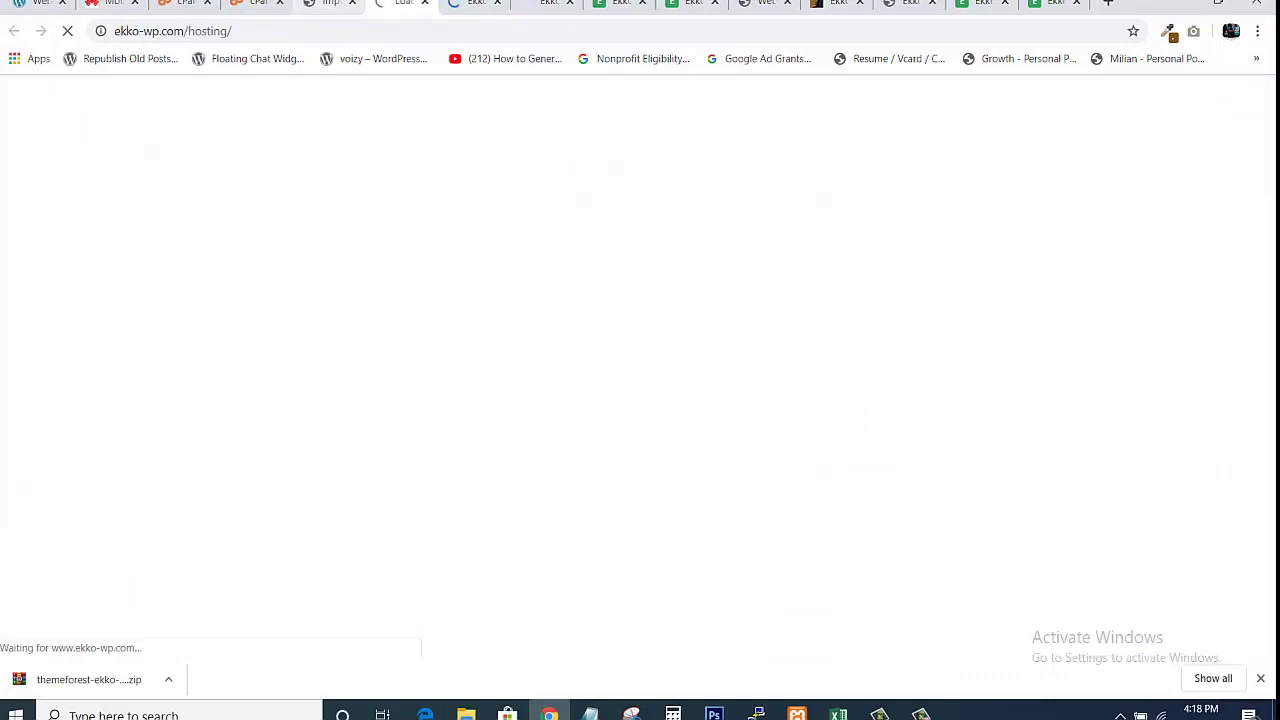
click(335, 5)
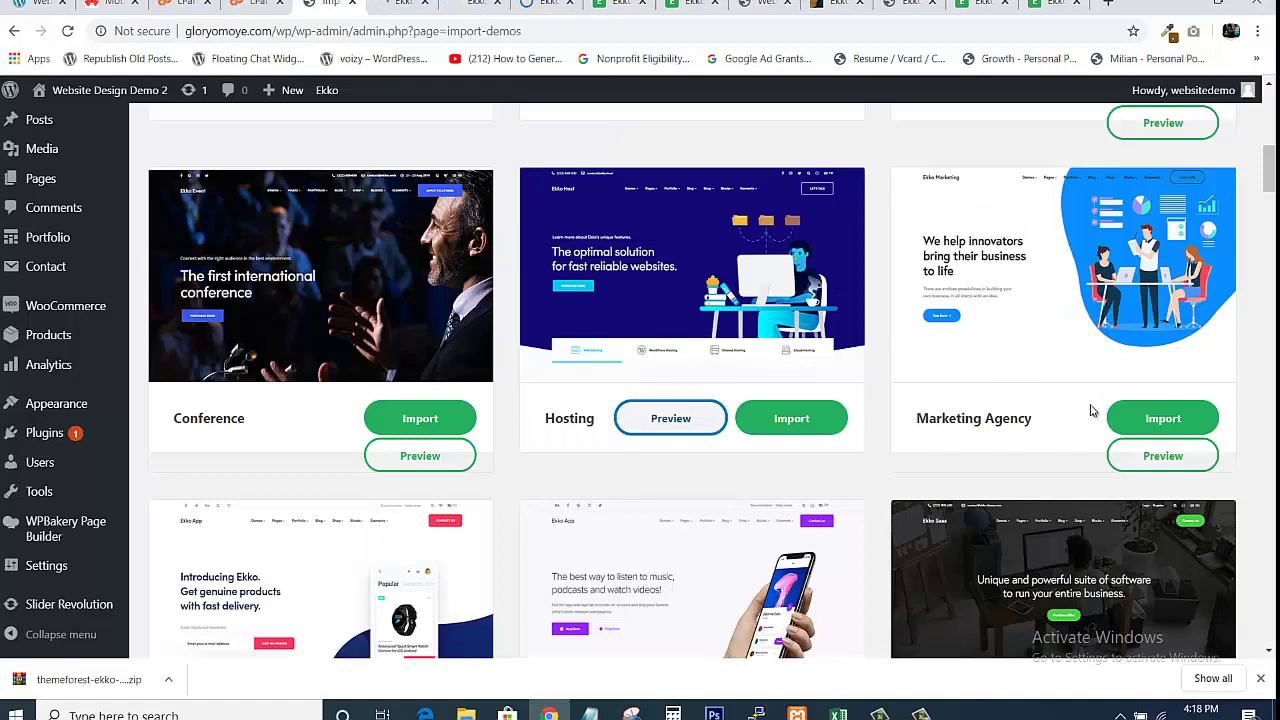
click(1149, 457)
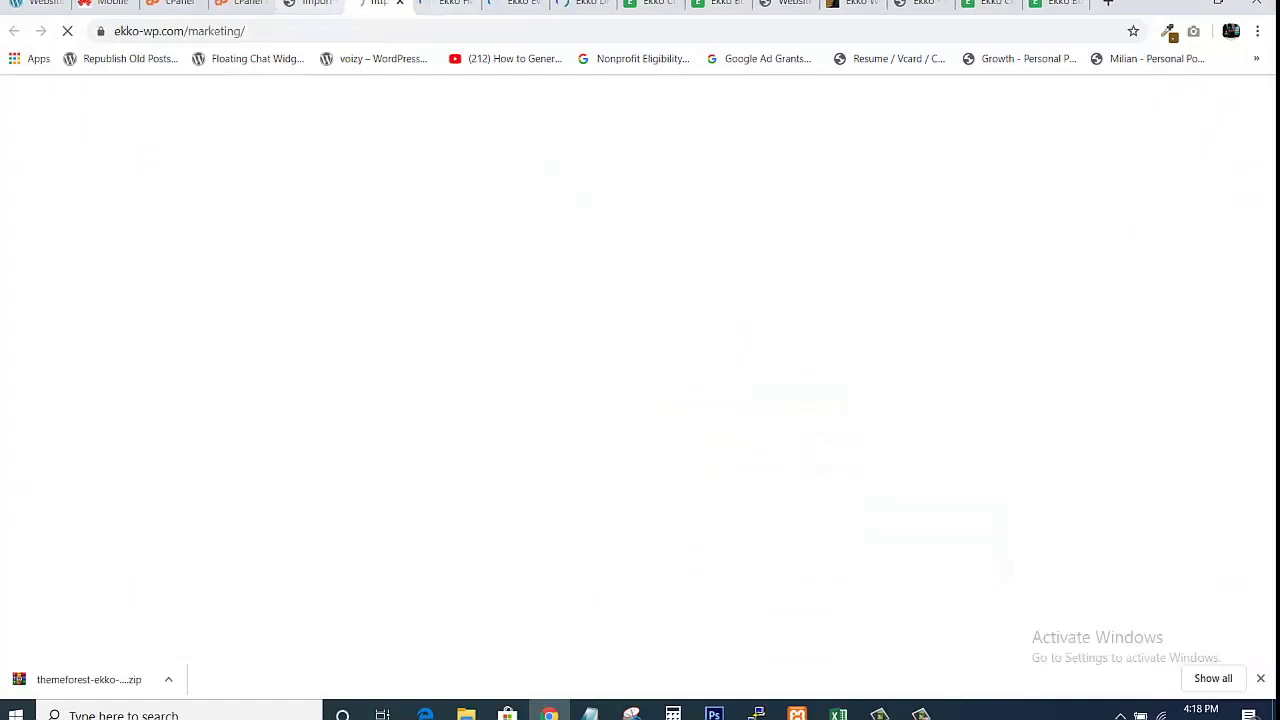
click(314, 4)
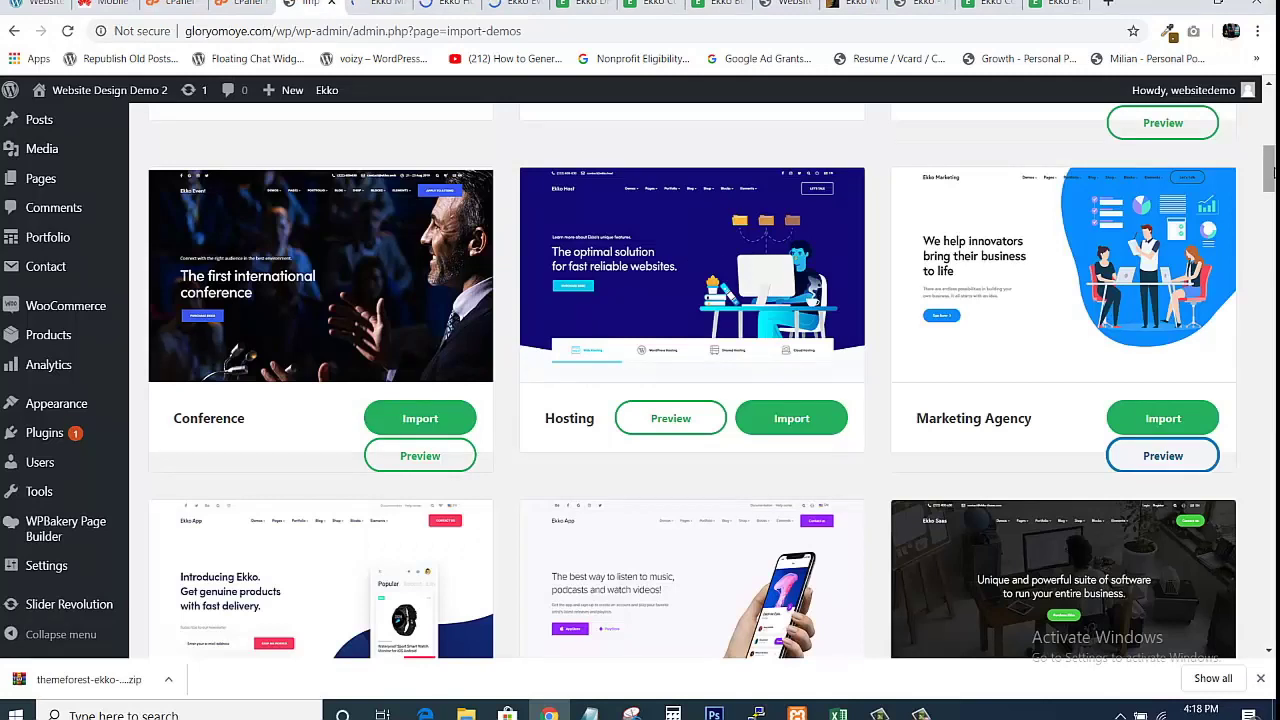
drag(1273, 173, 1271, 240)
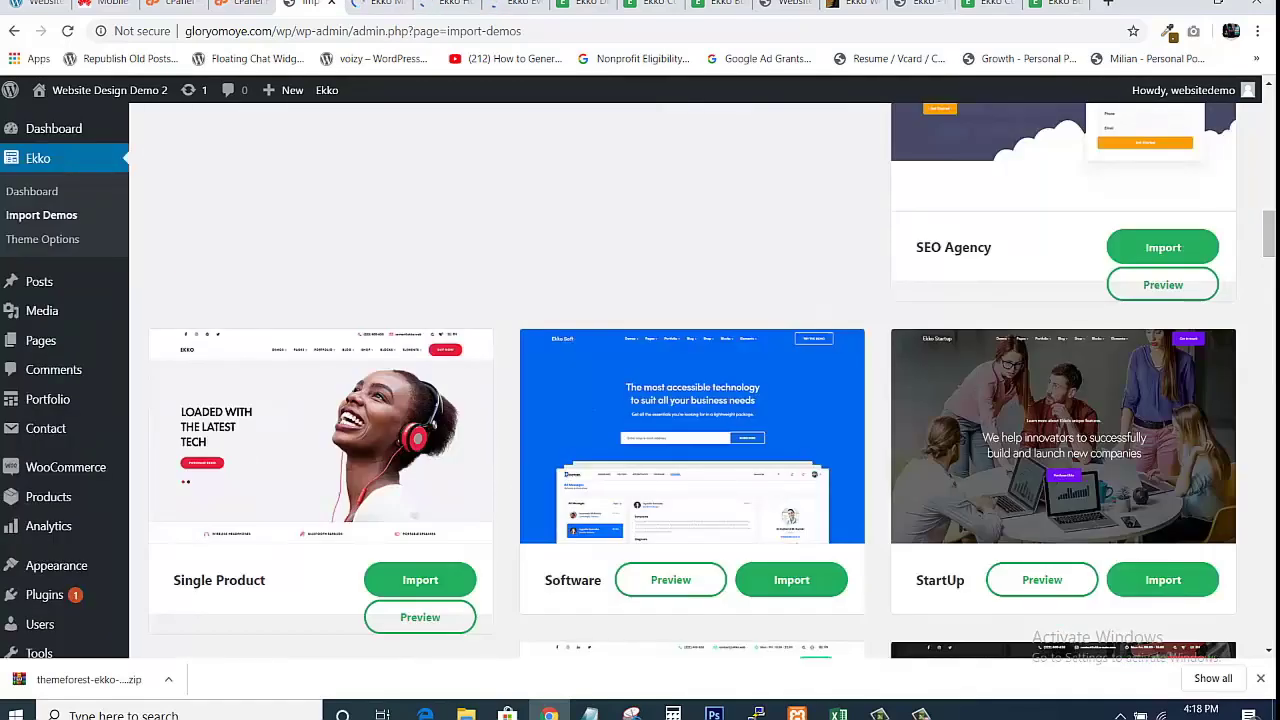
click(717, 4)
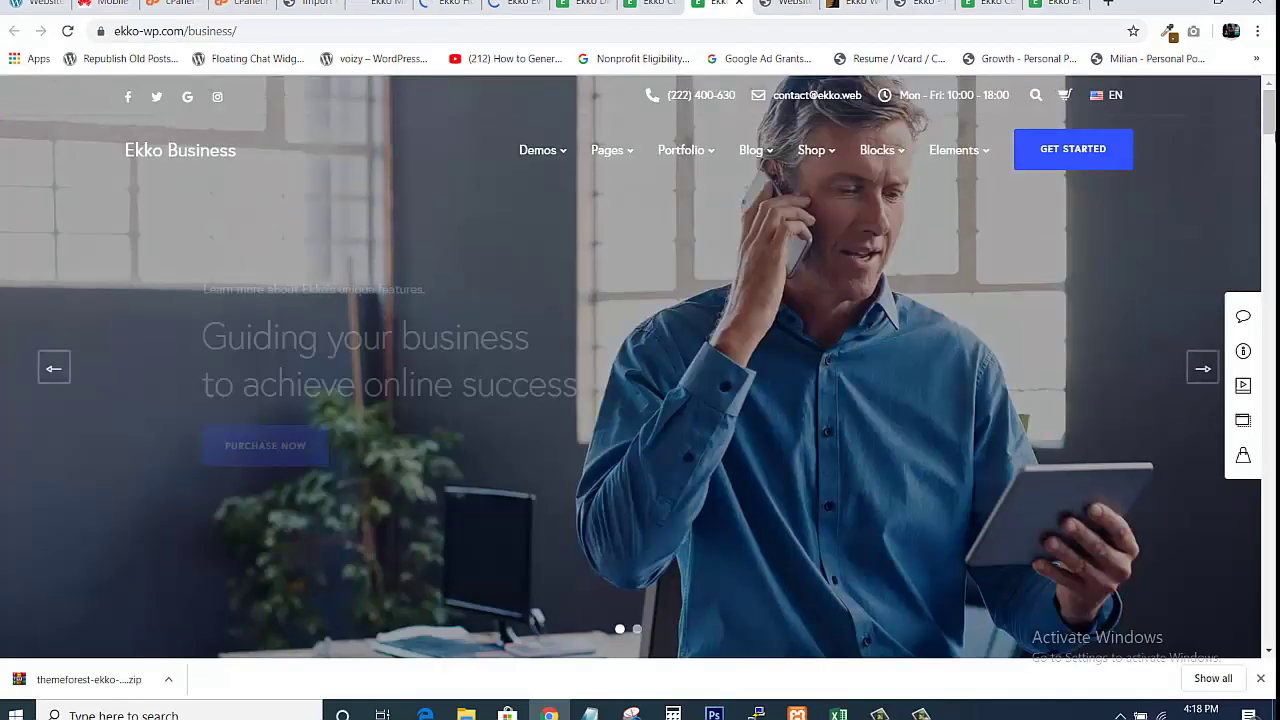
Scroll through the Business and Corporate demo previews.
scroll(640, 370, down, 8)
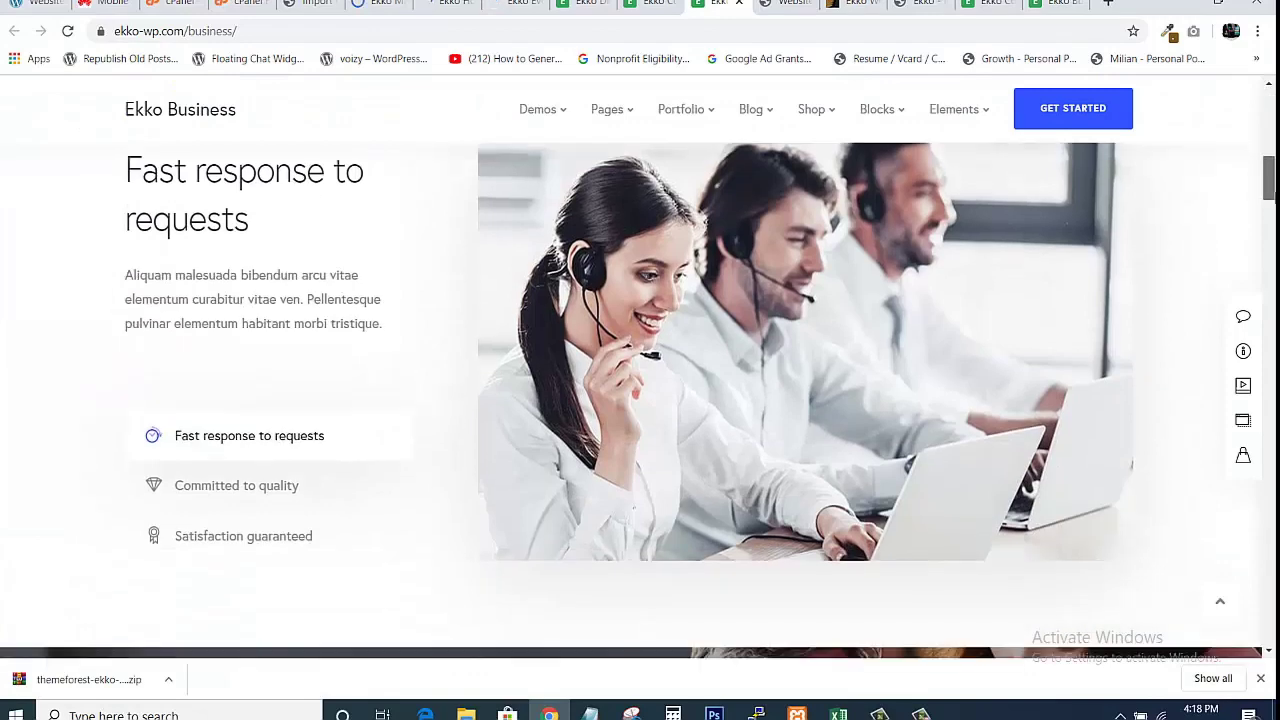
scroll(640, 400, down, 10)
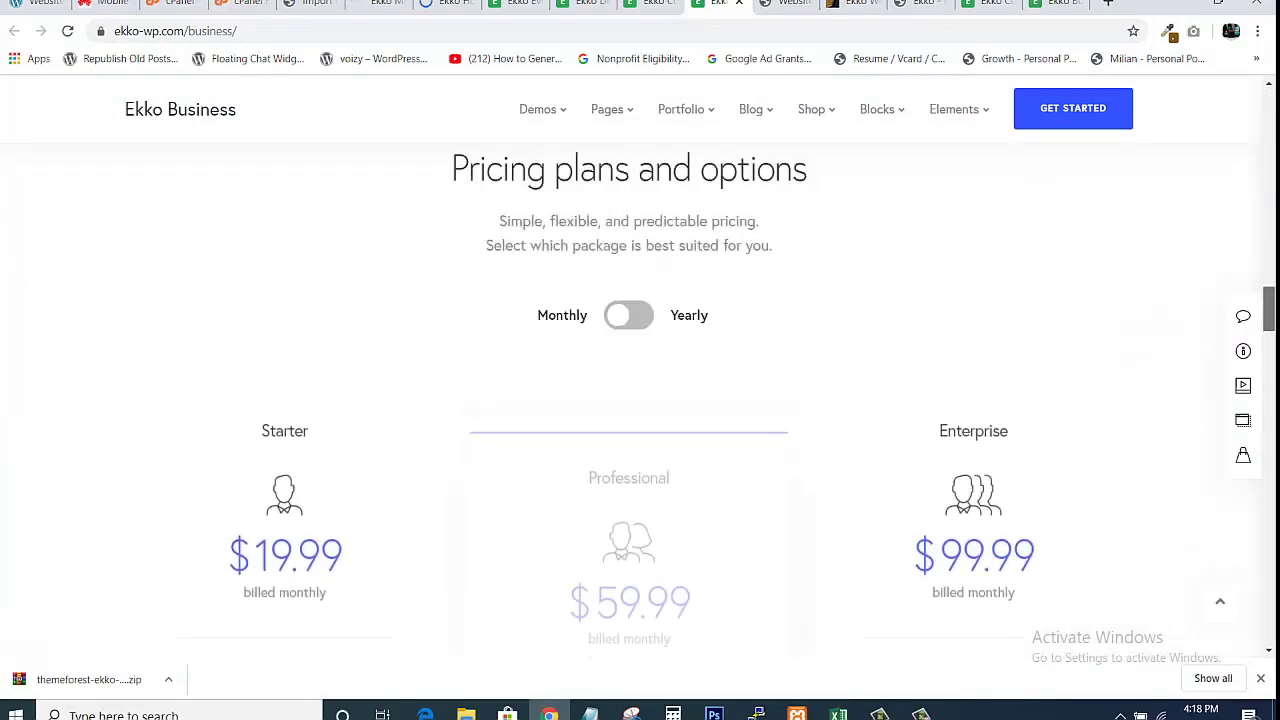
scroll(1231, 218, down, 10)
scroll(1217, 186, up, 15)
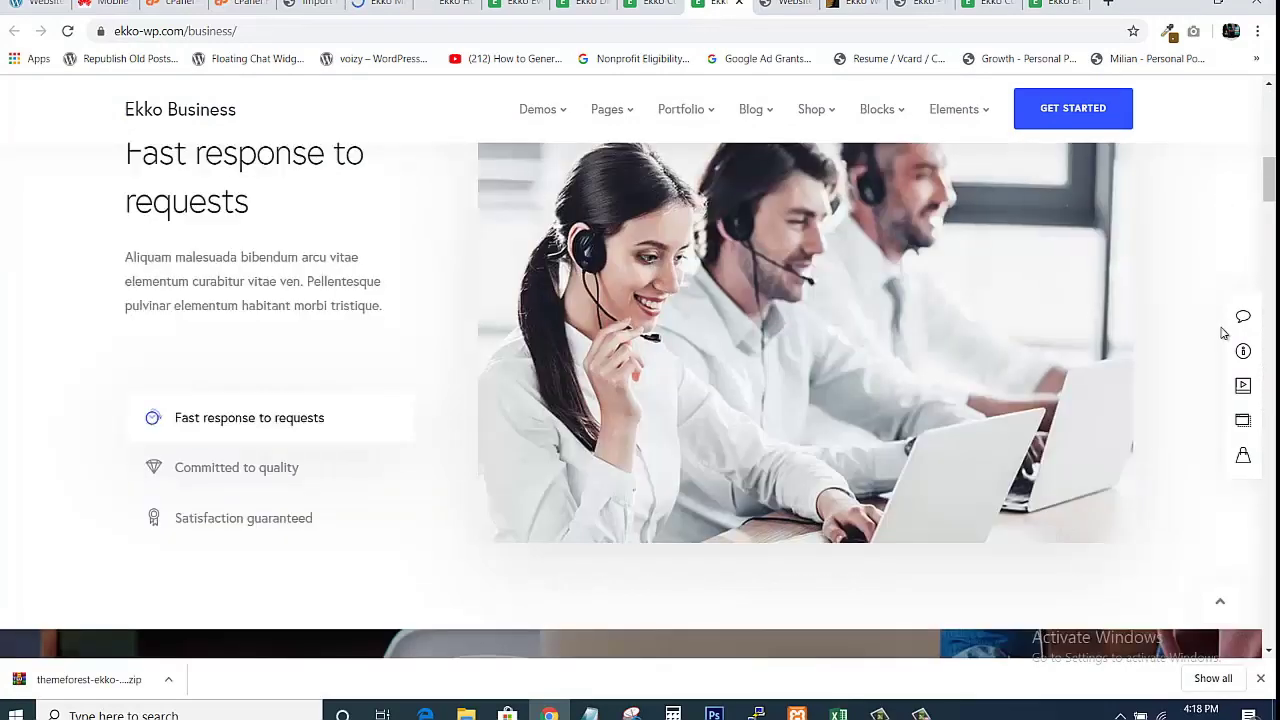
scroll(1223, 331, down, 4)
scroll(640, 400, down, 5)
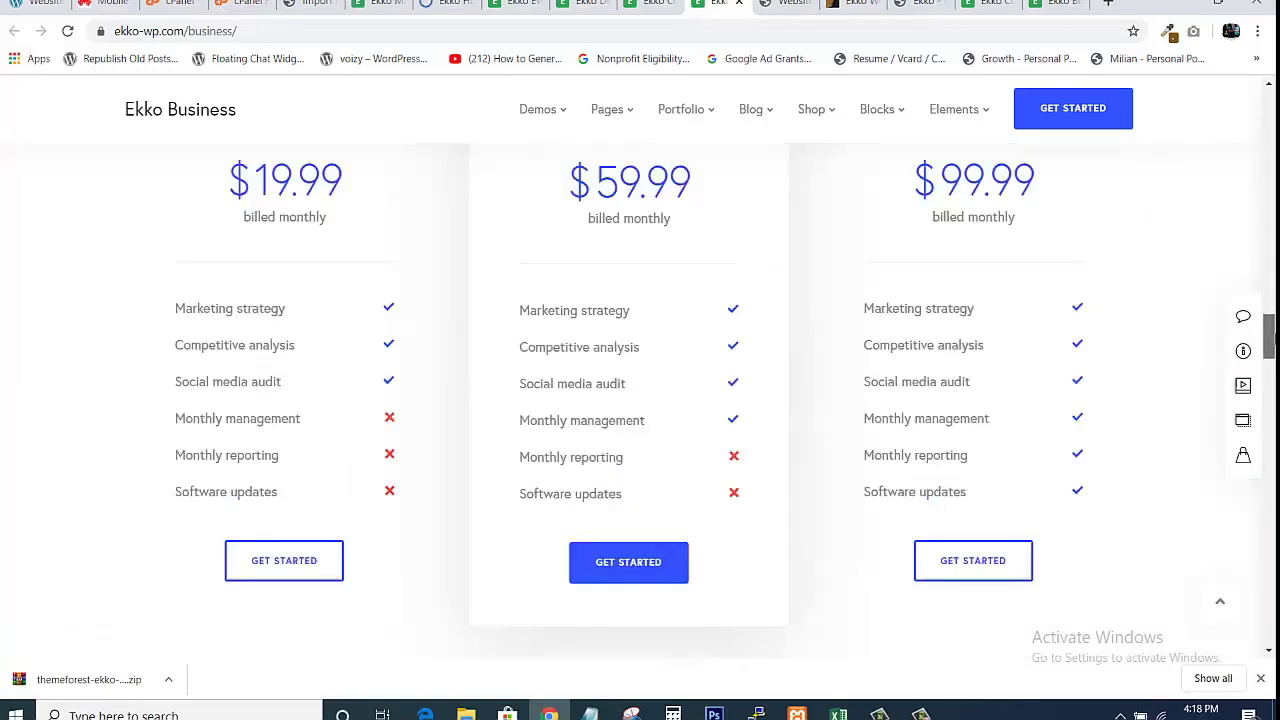
click(650, 5)
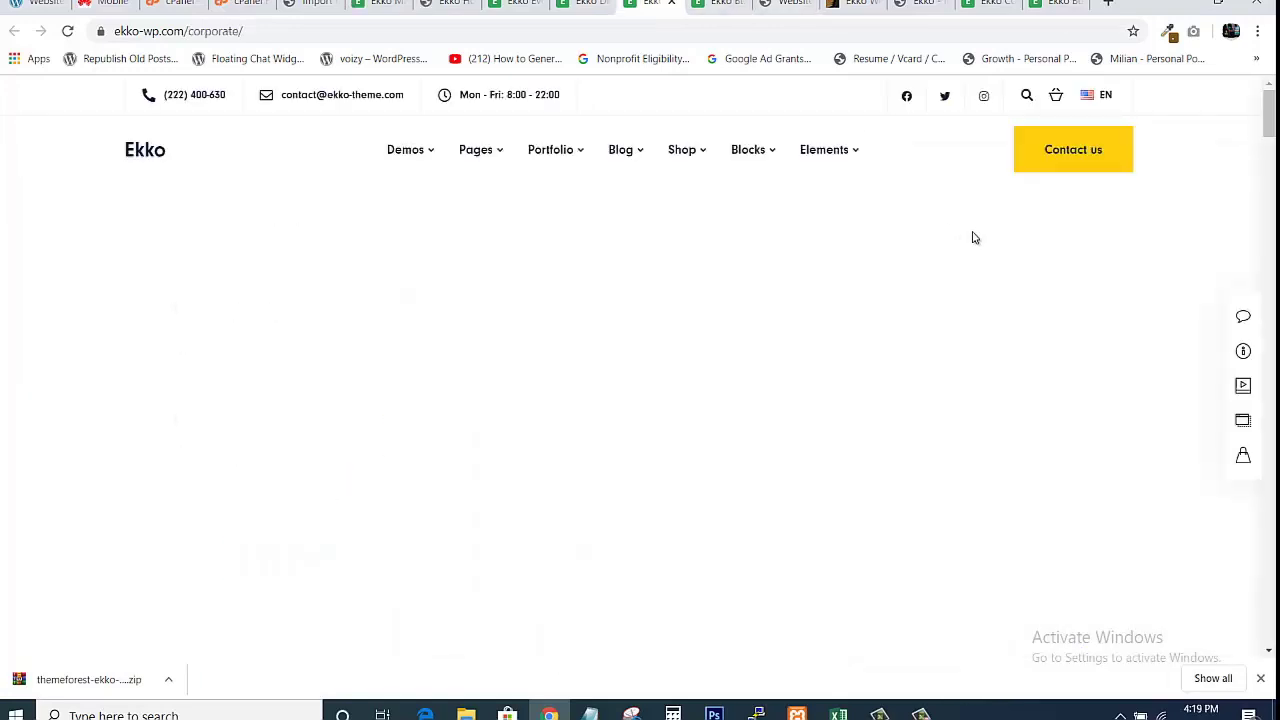
scroll(640, 420, down, 20)
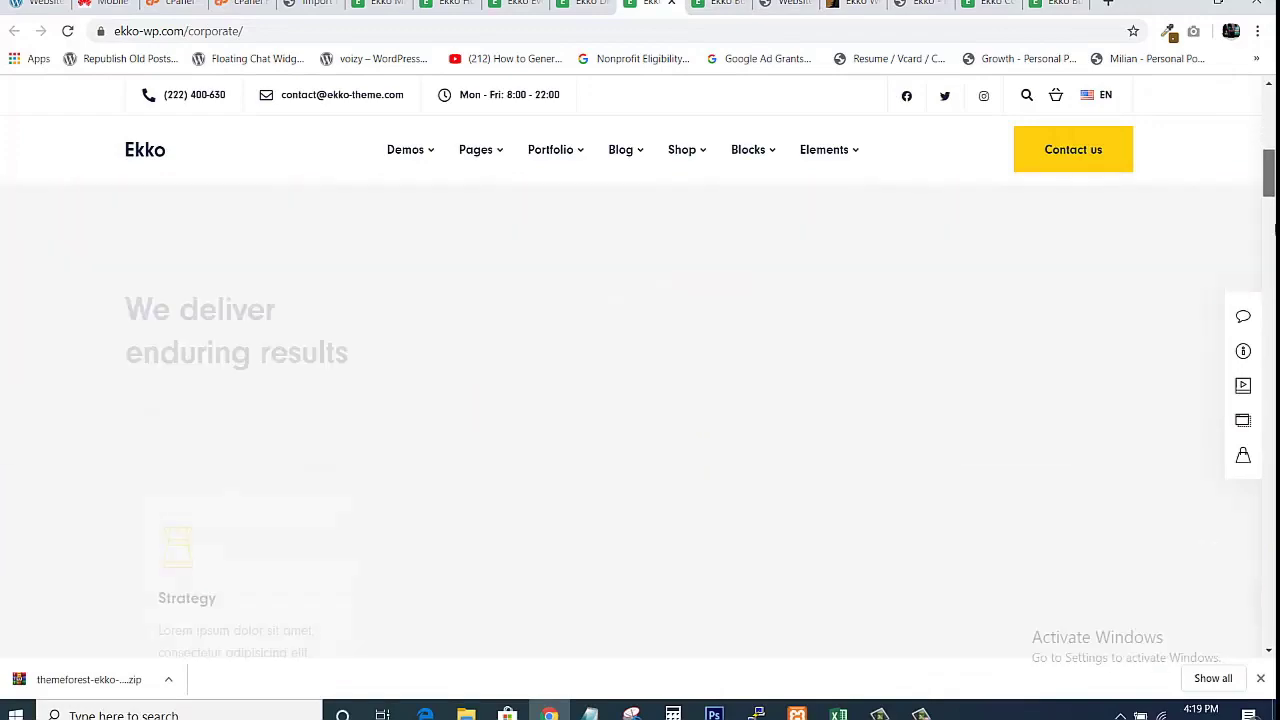
scroll(640, 420, down, 20)
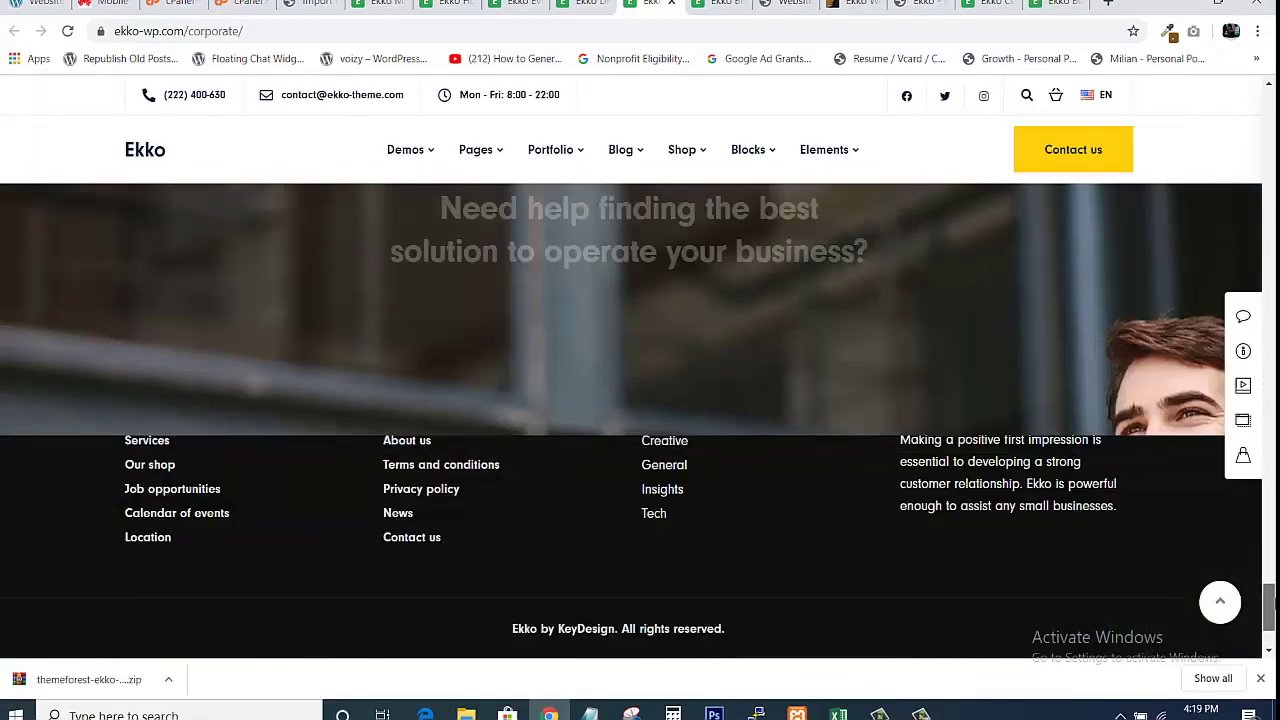
drag(1269, 607, 1269, 617)
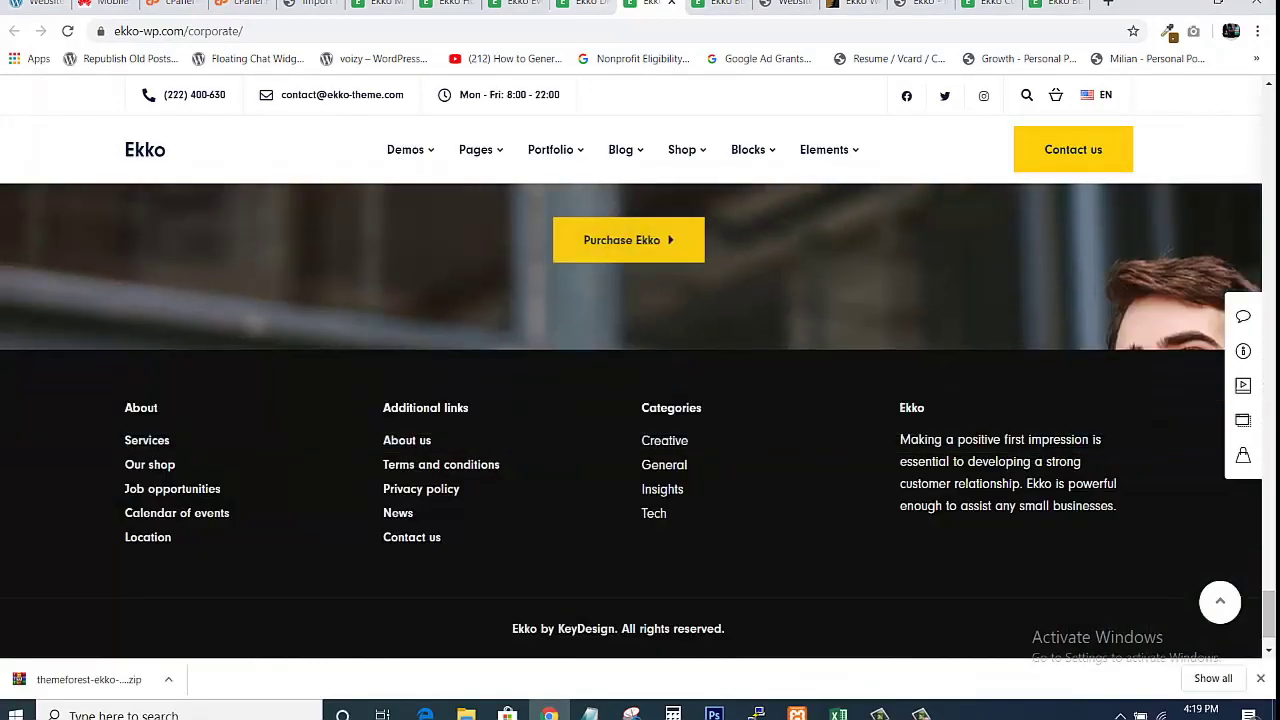
Browse the Digital Agency, event landing, Hosting and Marketing demos, then return to Import Demos.
click(599, 4)
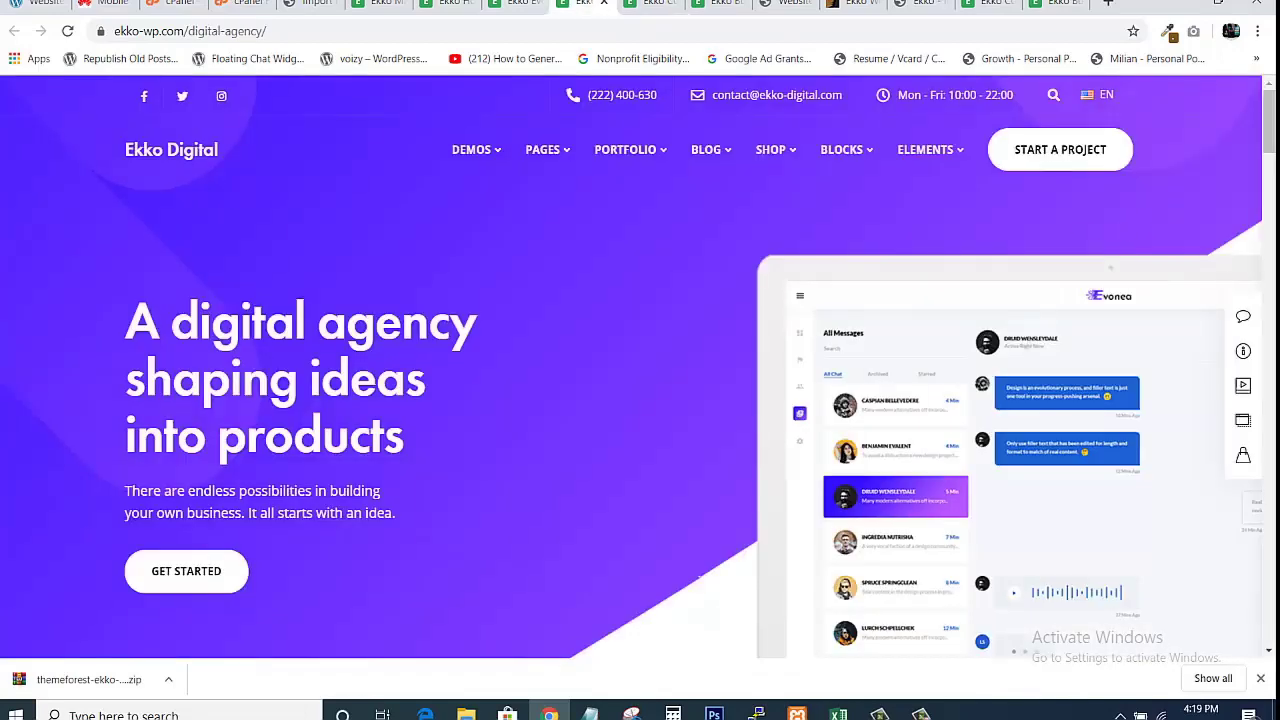
mouse_move(1269, 122)
mouse_down()
mouse_move(1269, 493)
mouse_move(1269, 122)
mouse_up()
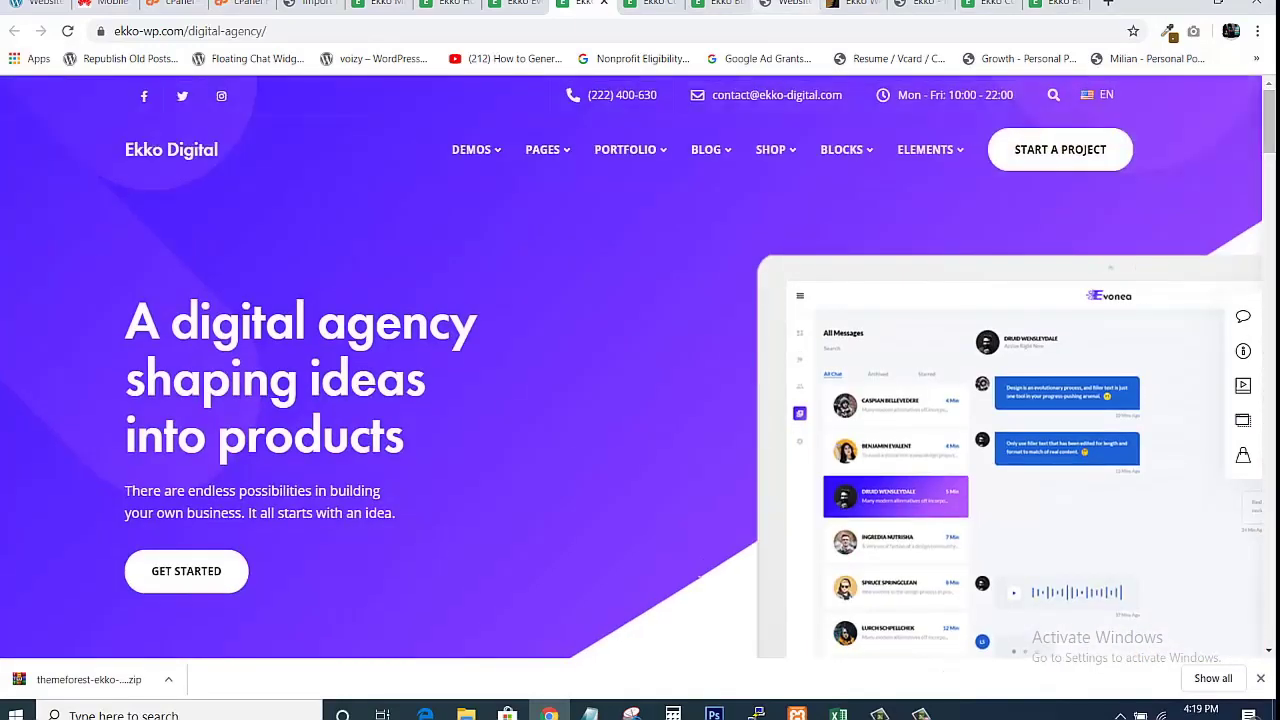
click(514, 4)
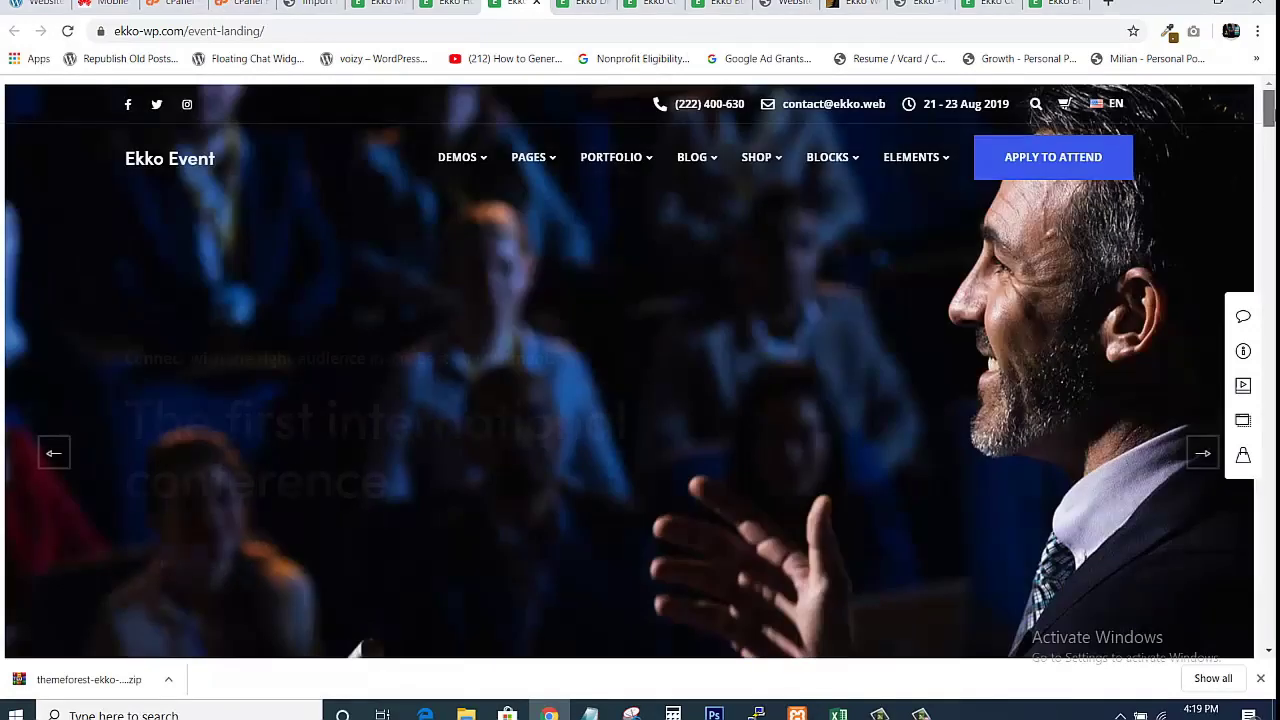
drag(1268, 108, 1175, 205)
click(455, 6)
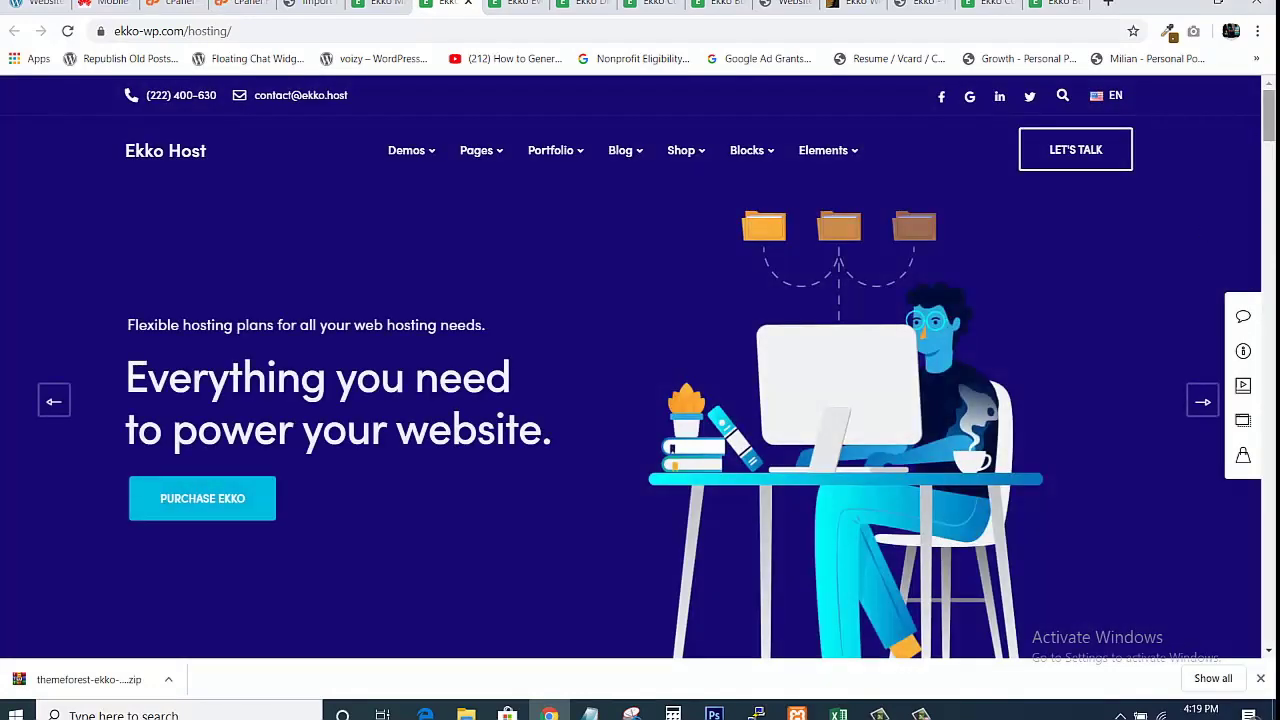
mouse_move(1268, 116)
mouse_down()
mouse_move(1268, 560)
mouse_move(1268, 110)
mouse_up()
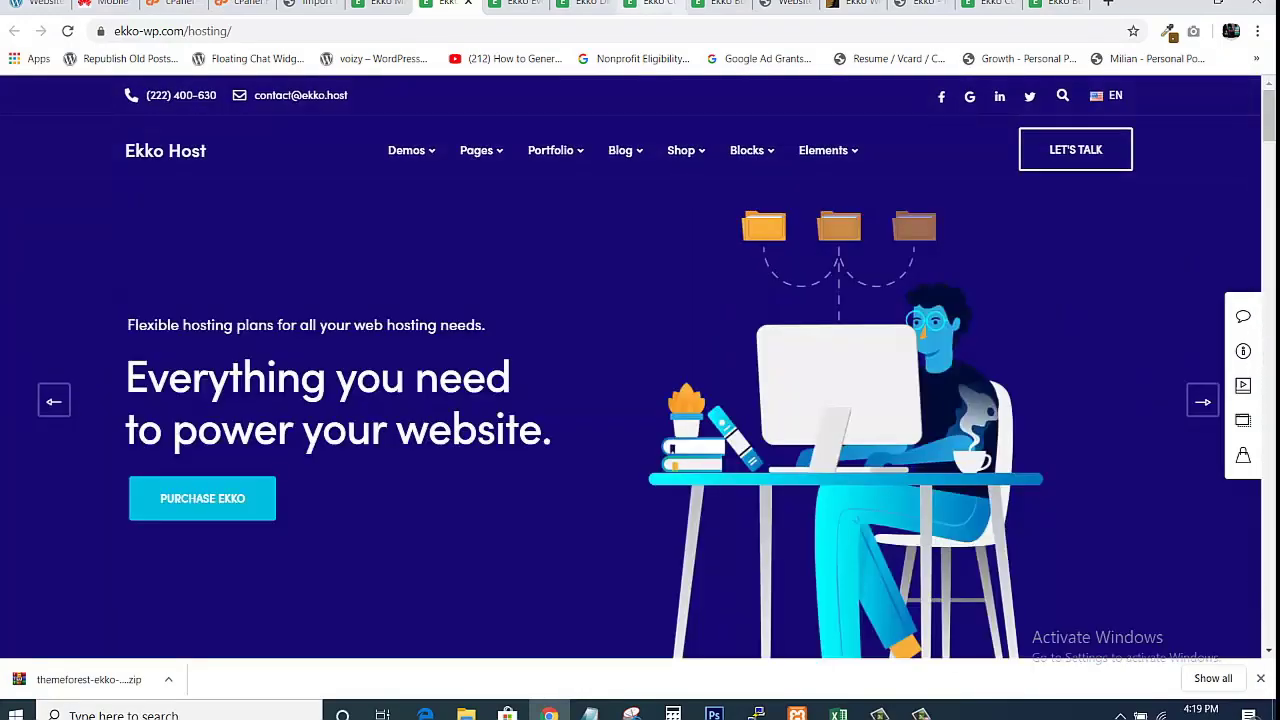
click(376, 4)
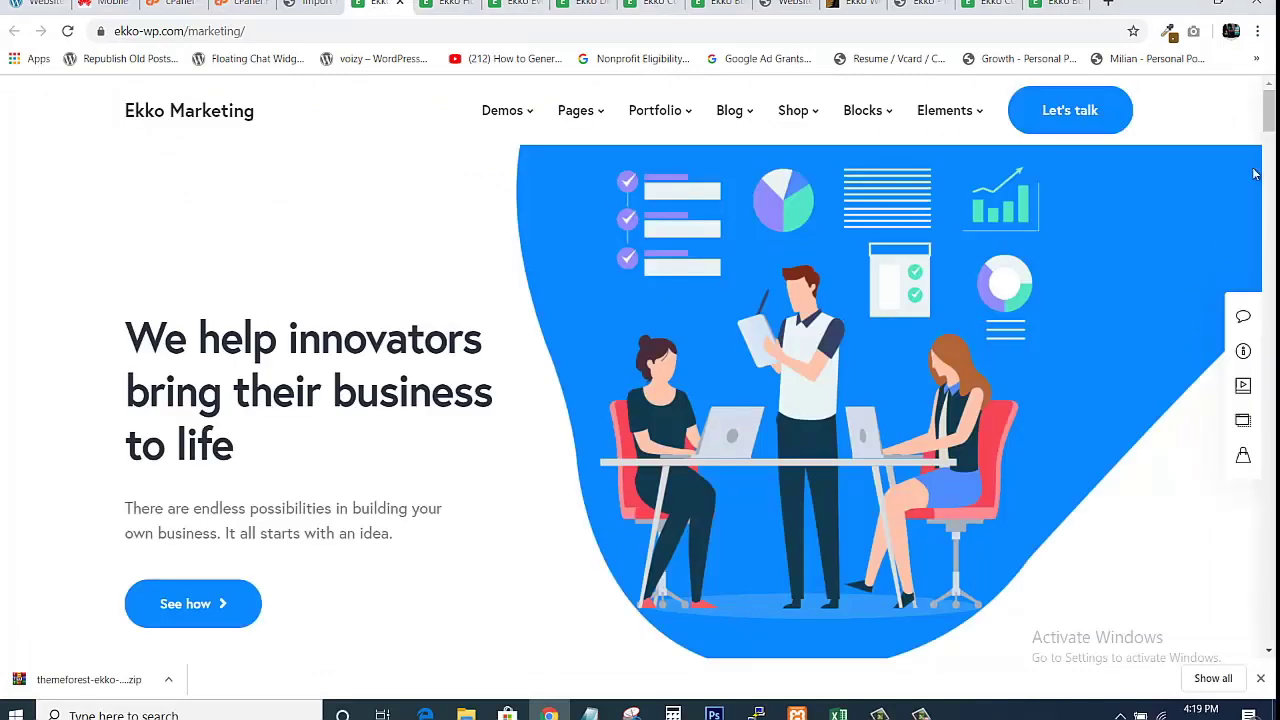
scroll(797, 172, down, 10)
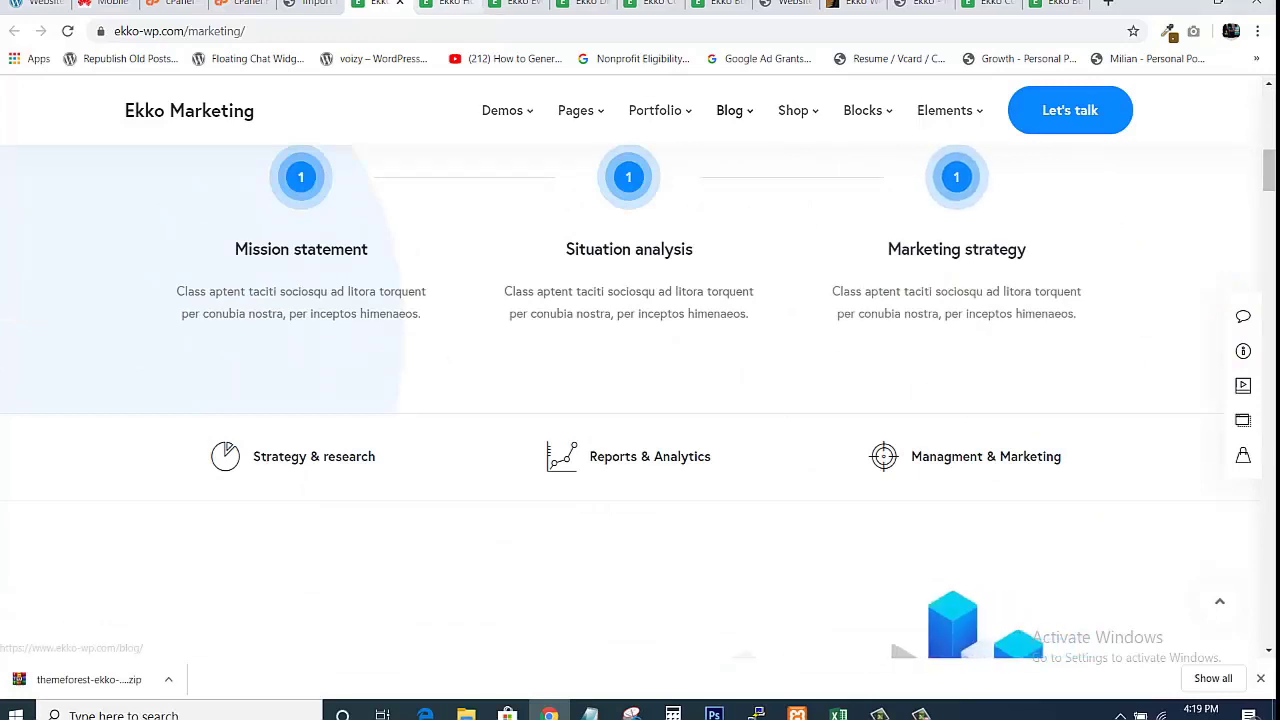
click(312, 5)
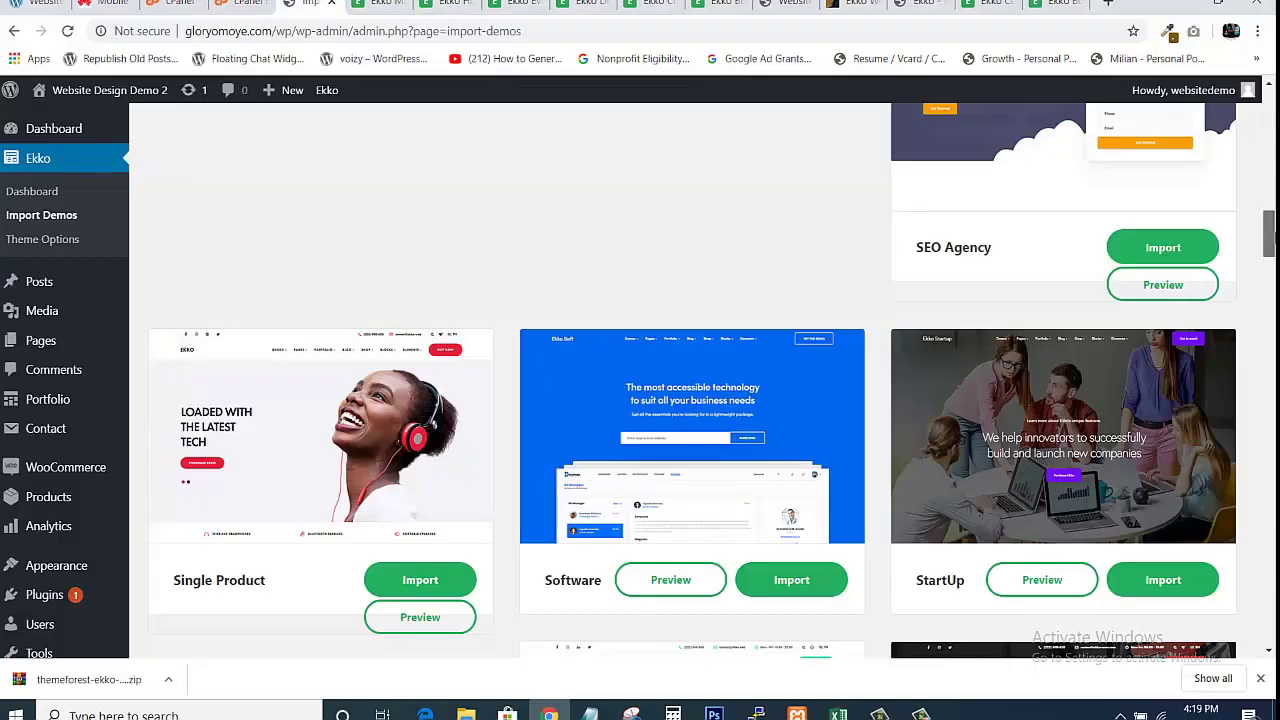
scroll(1268, 240, down, 10)
scroll(690, 380, down, 15)
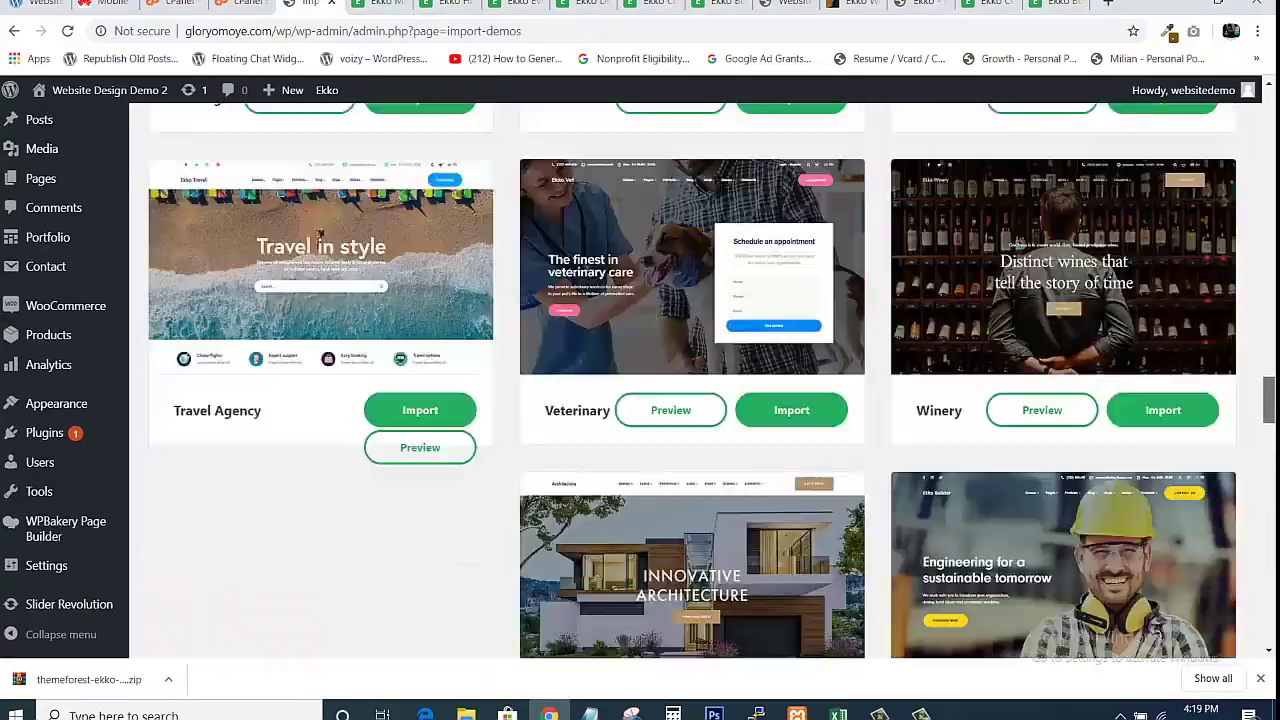
scroll(690, 380, up, 20)
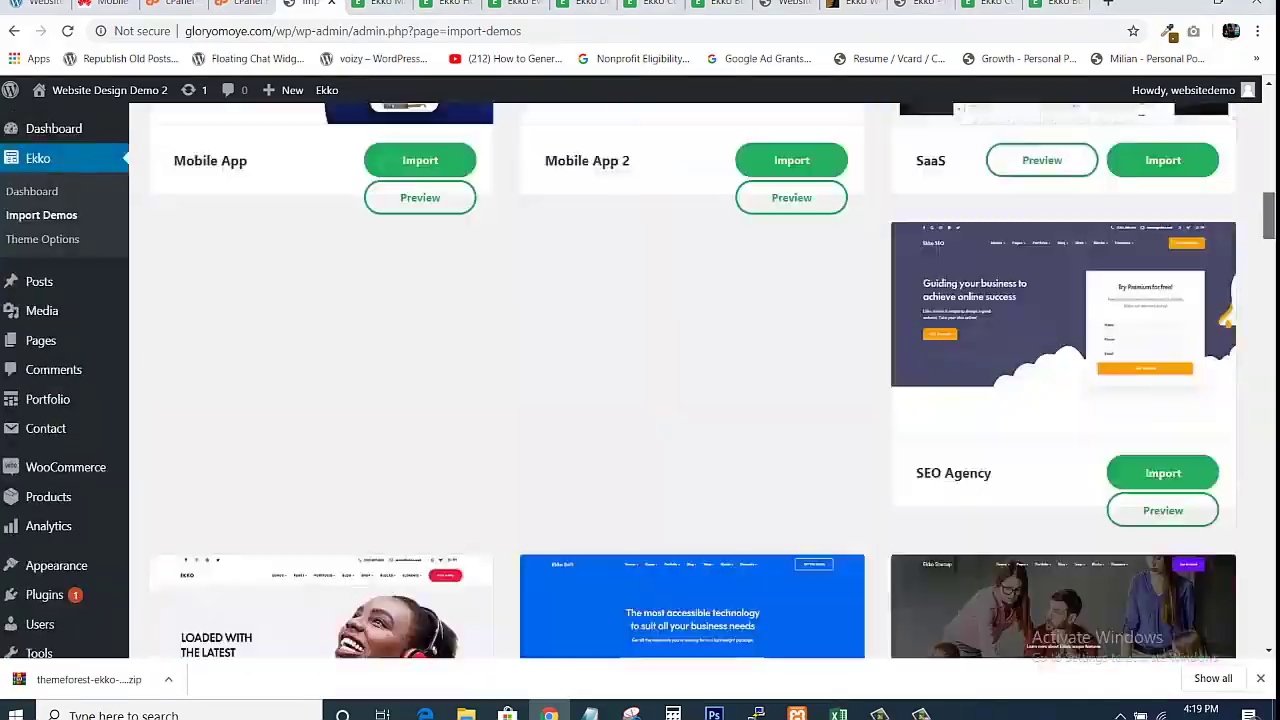
scroll(690, 380, down, 3)
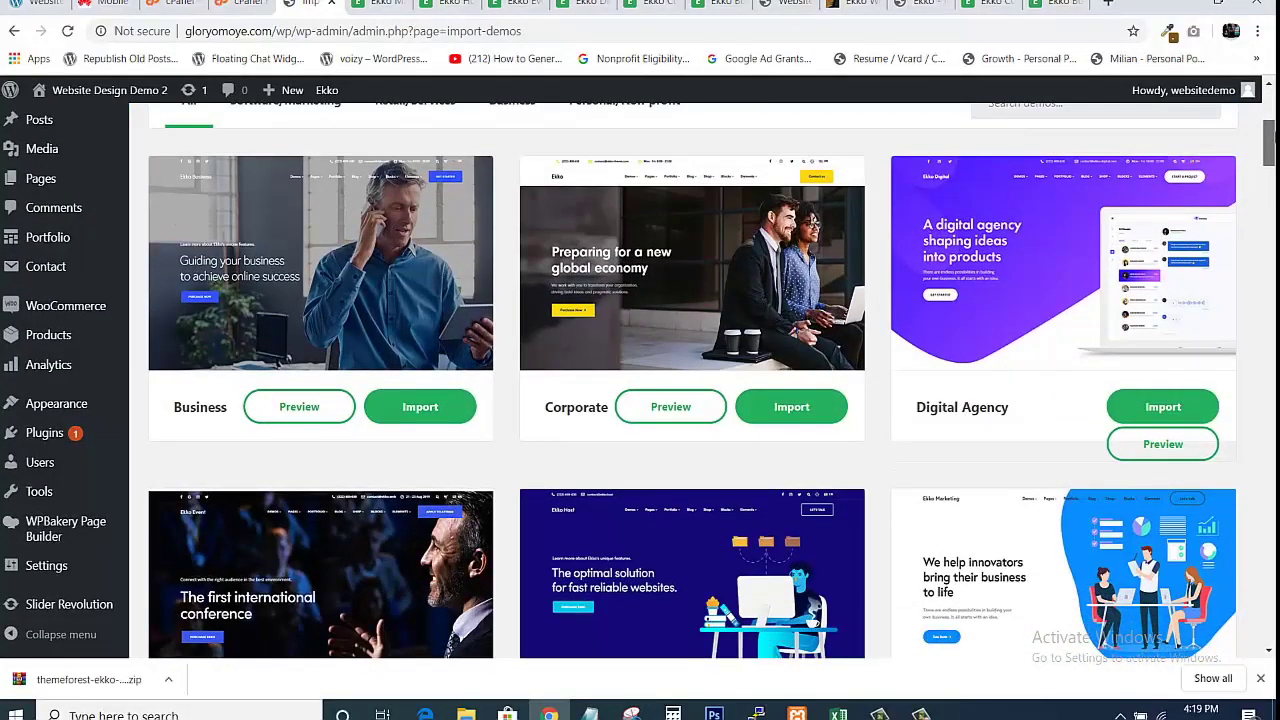
scroll(940, 352, down, 3)
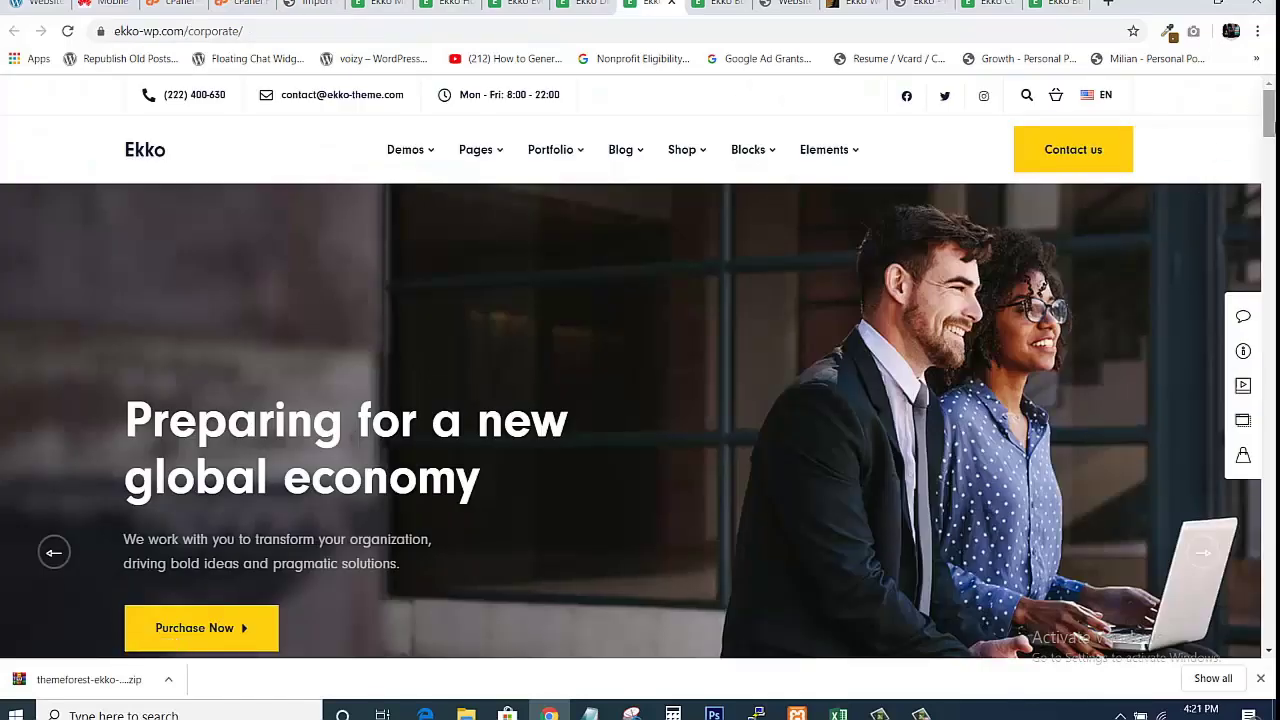
scroll(640, 420, down, 20)
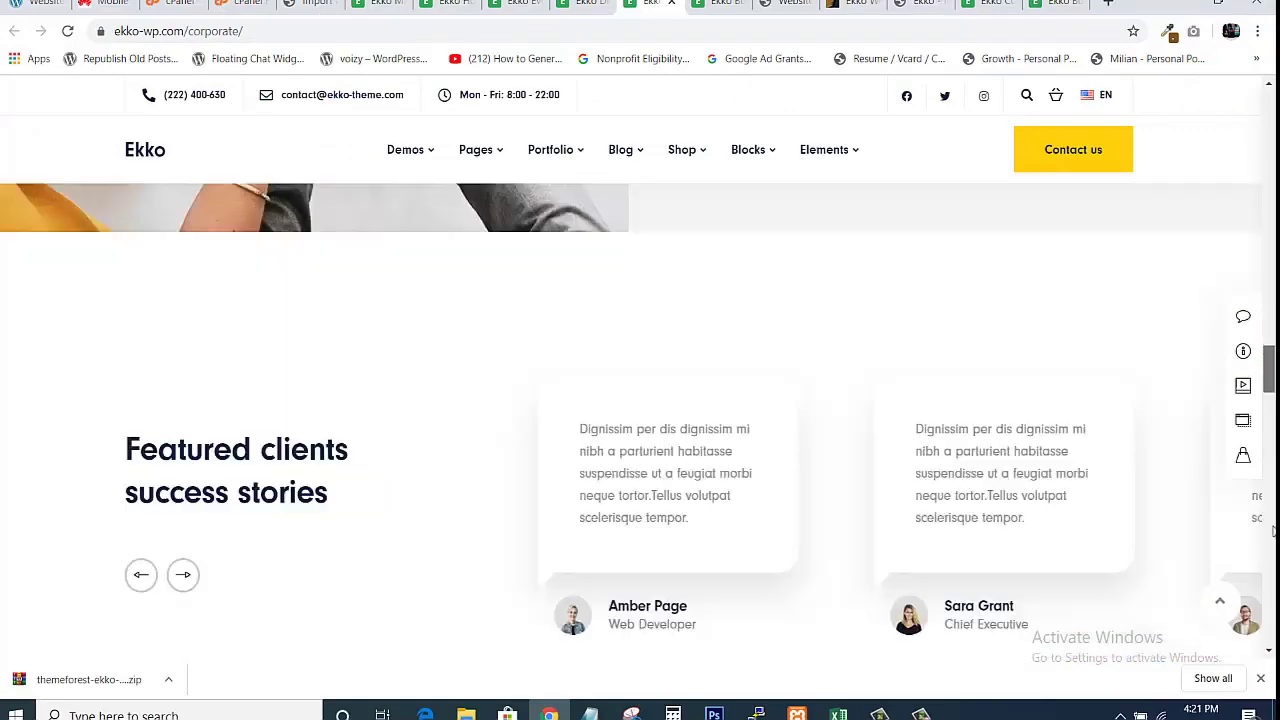
scroll(640, 420, up, 20)
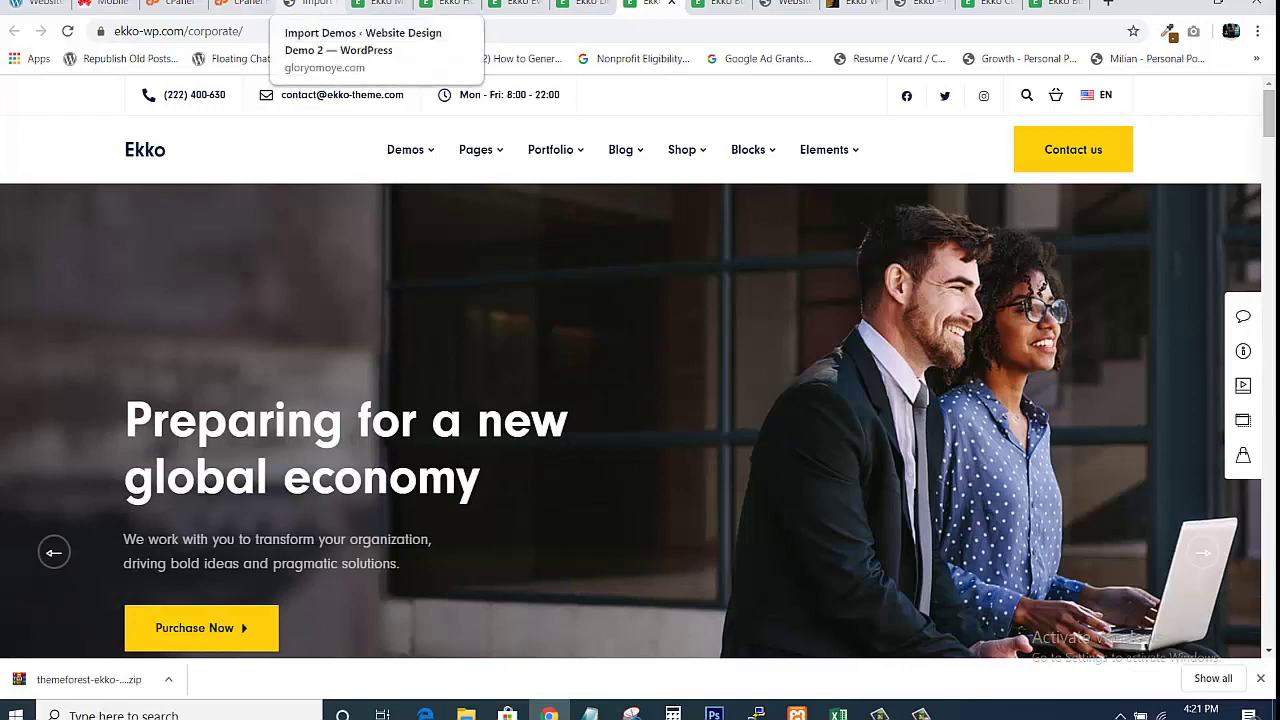
click(315, 4)
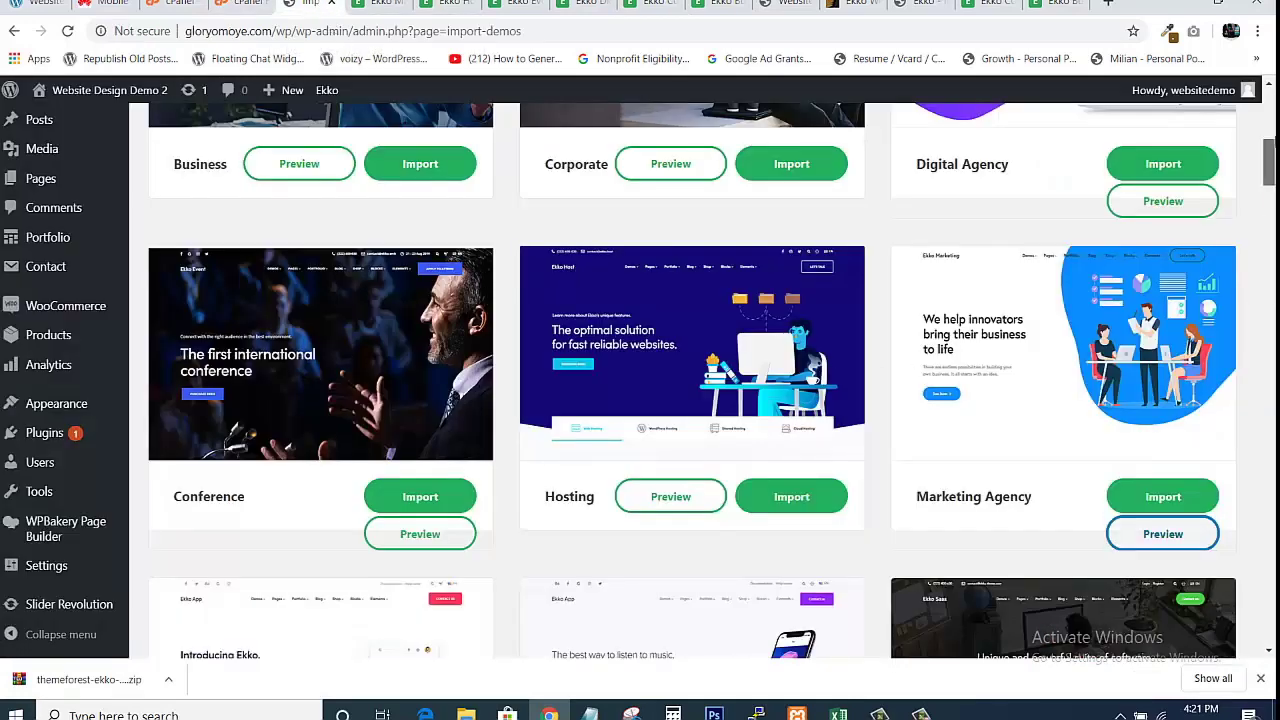
mouse_move(1272, 150)
mouse_down()
mouse_move(1271, 108)
mouse_move(1270, 138)
mouse_up()
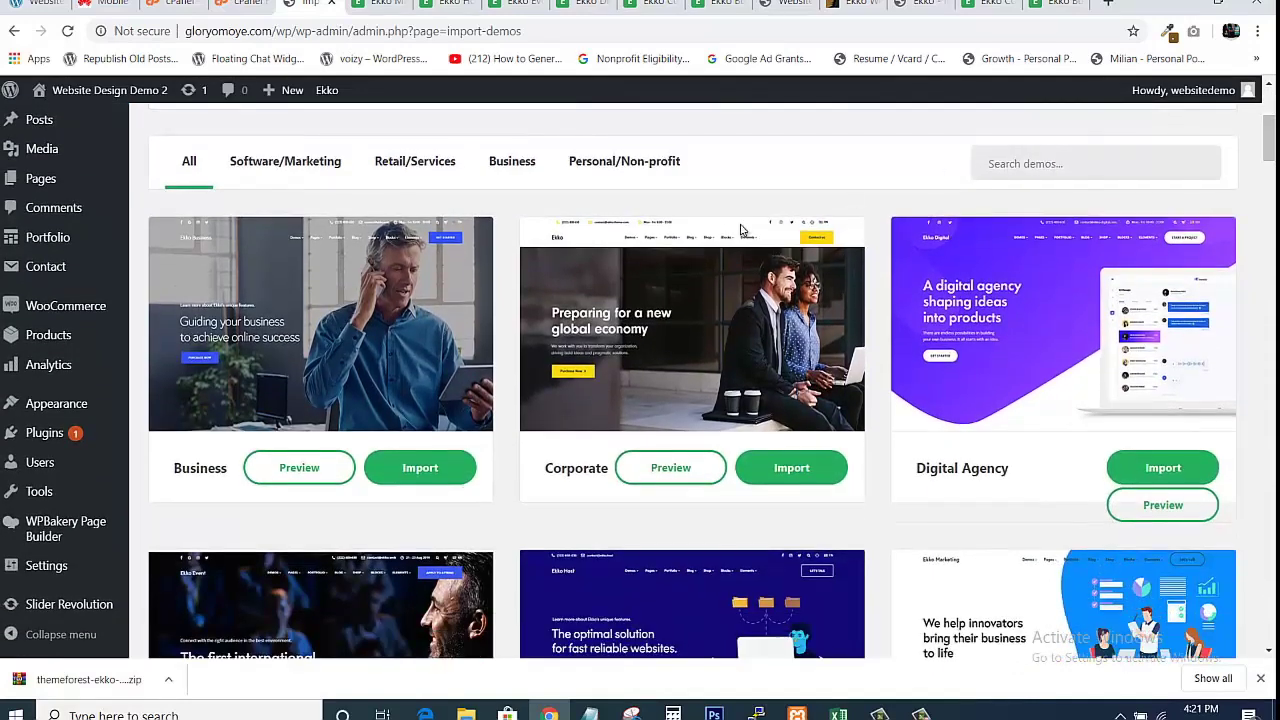
Import the Corporate demo with 'Yes, import!' and wait for 'That's it, all done!'.
click(789, 470)
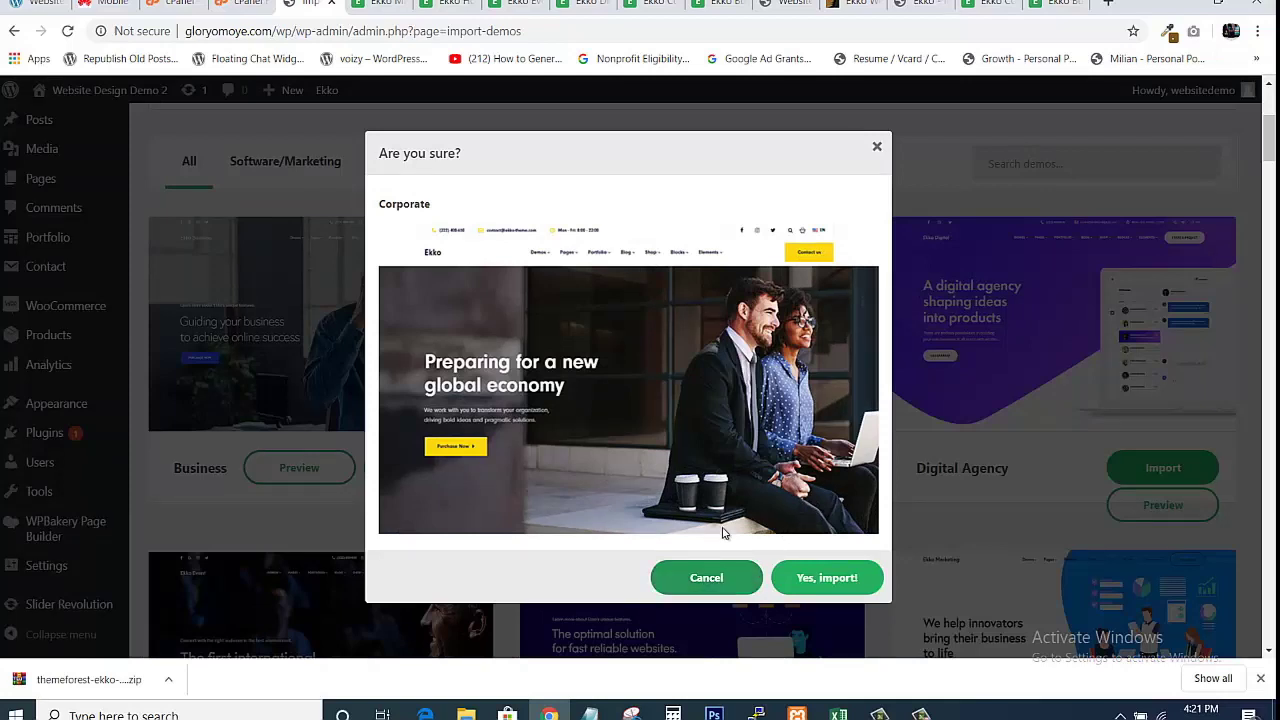
click(812, 584)
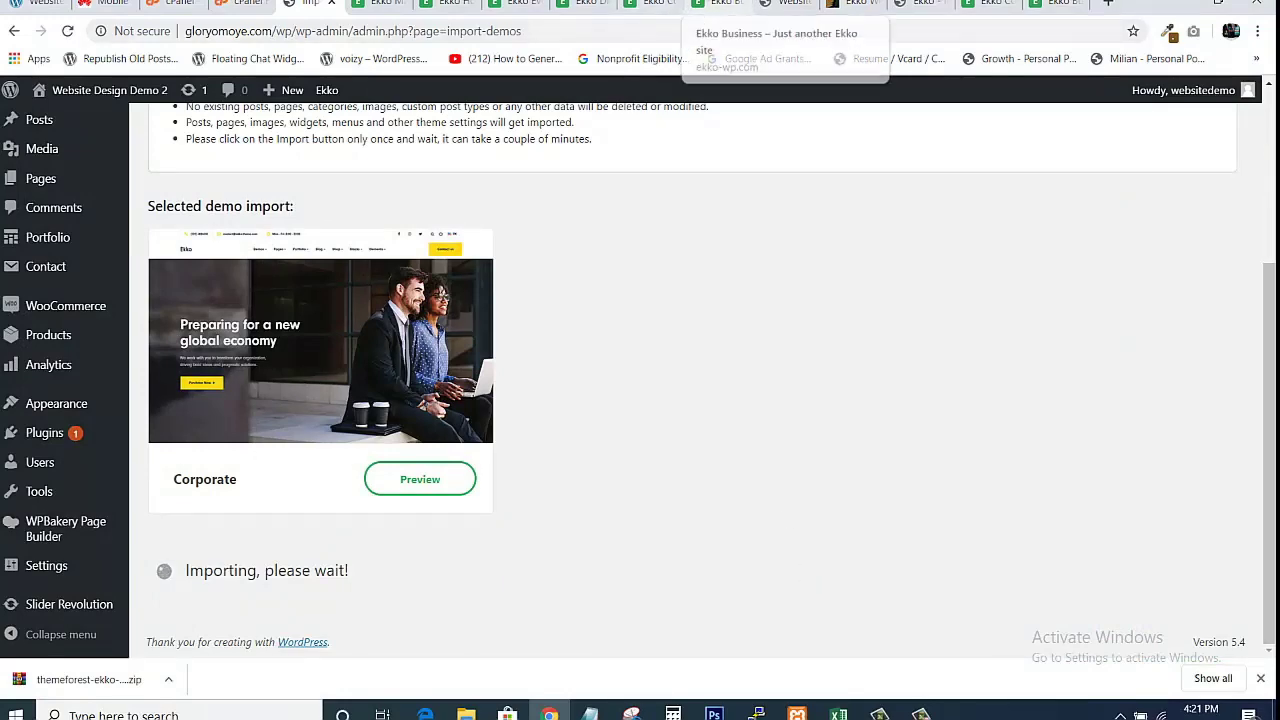
click(655, 5)
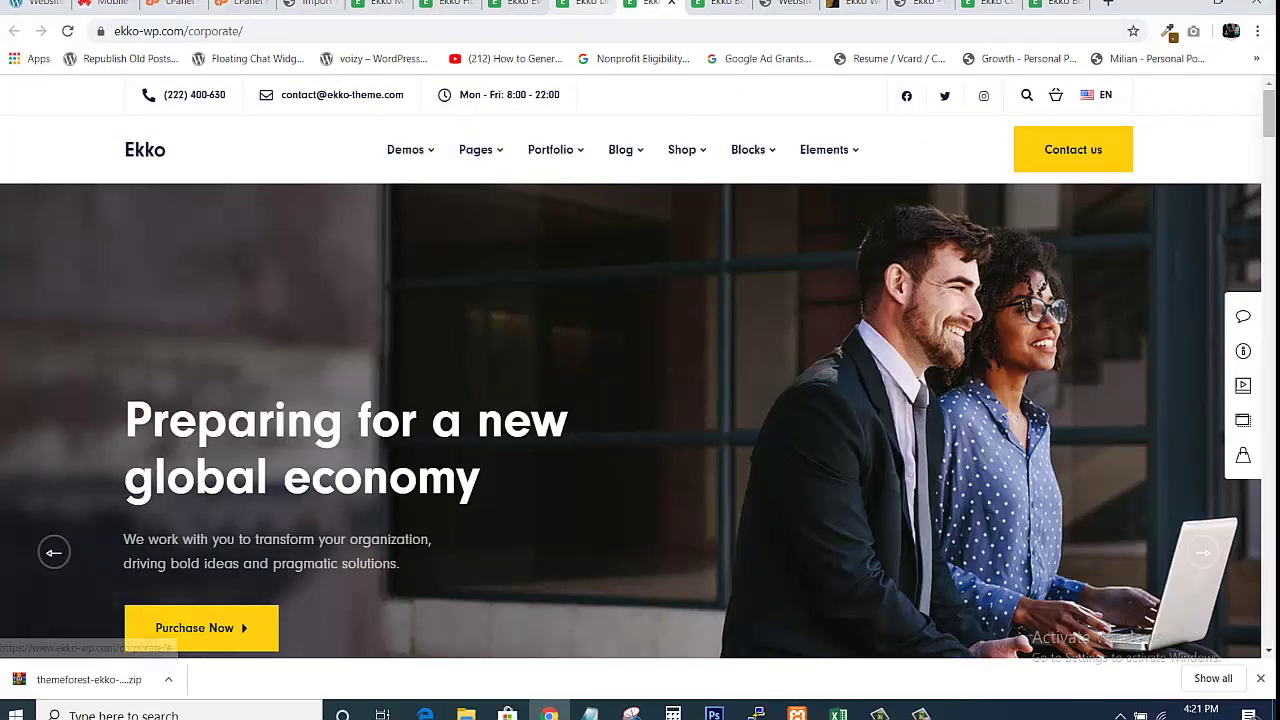
click(308, 4)
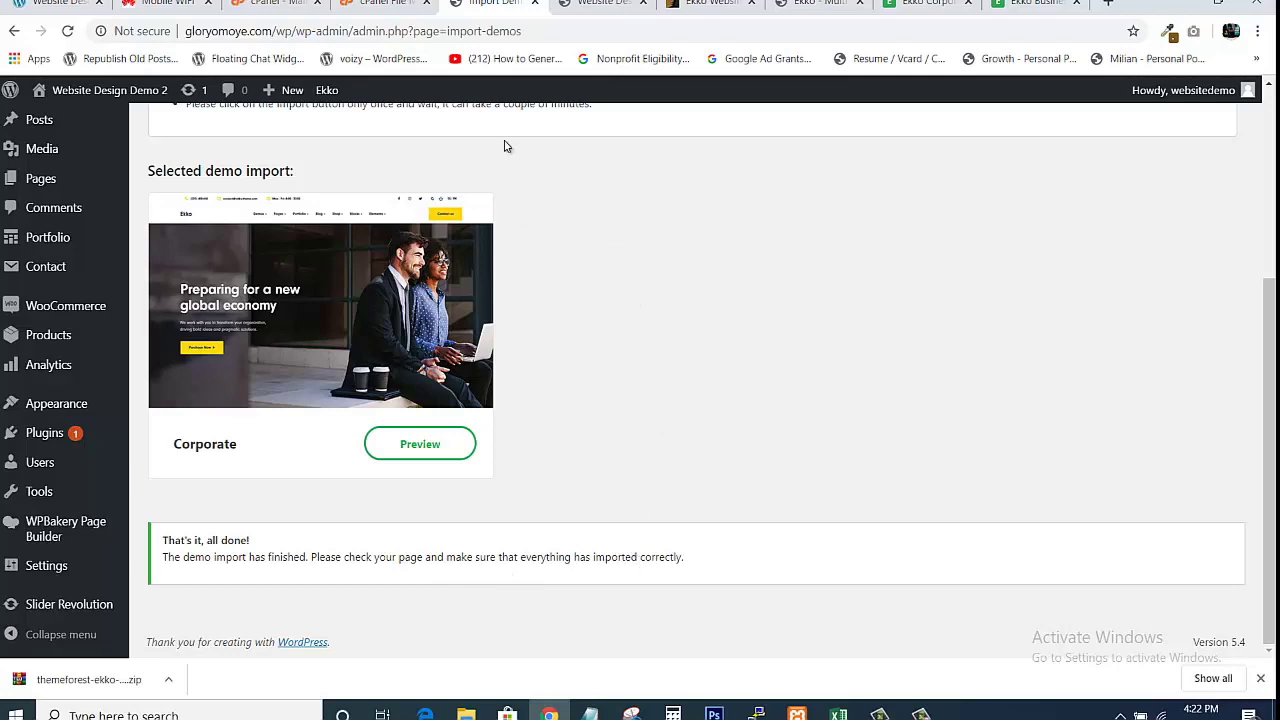
Reload the site's front page to see the imported Corporate home page.
click(600, 4)
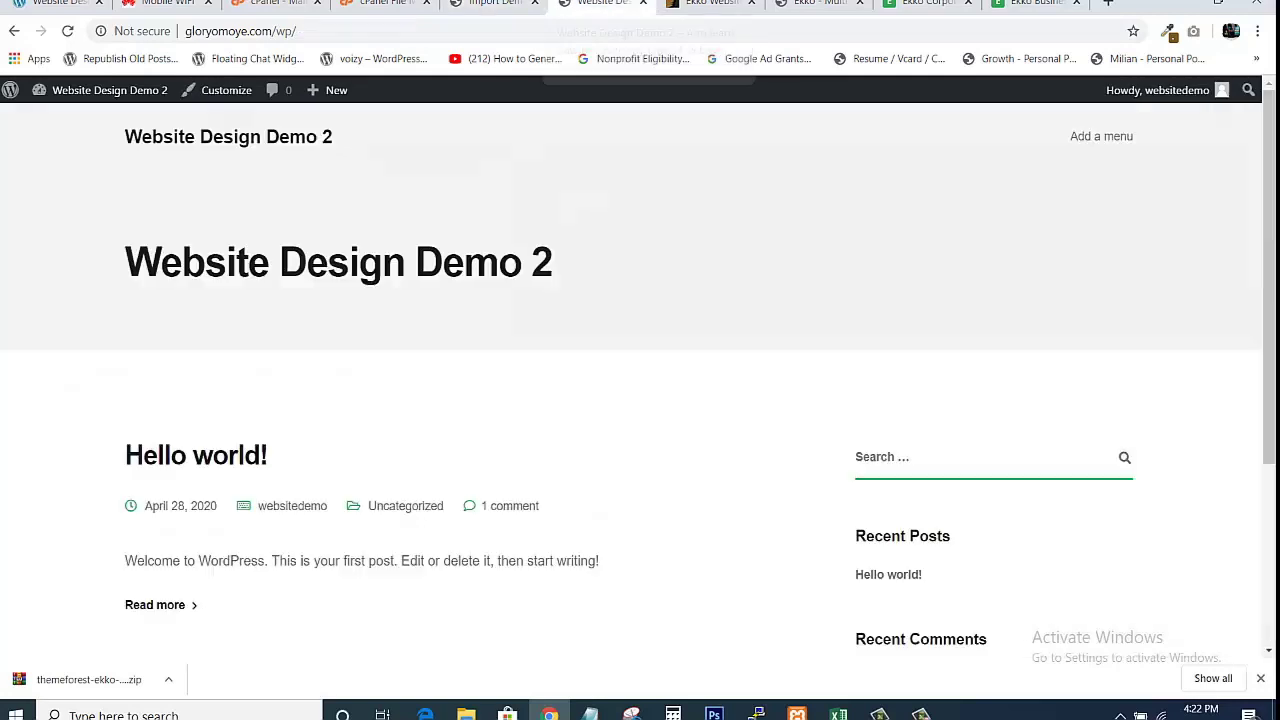
click(492, 31)
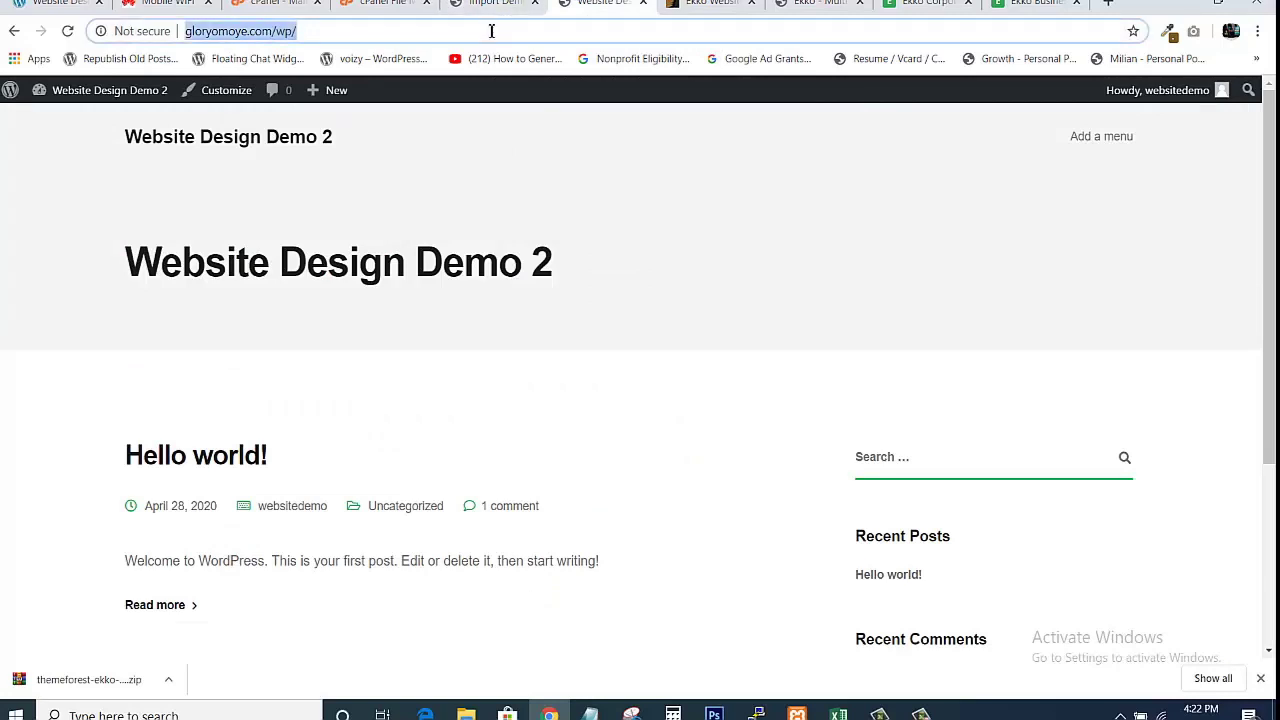
key(Return)
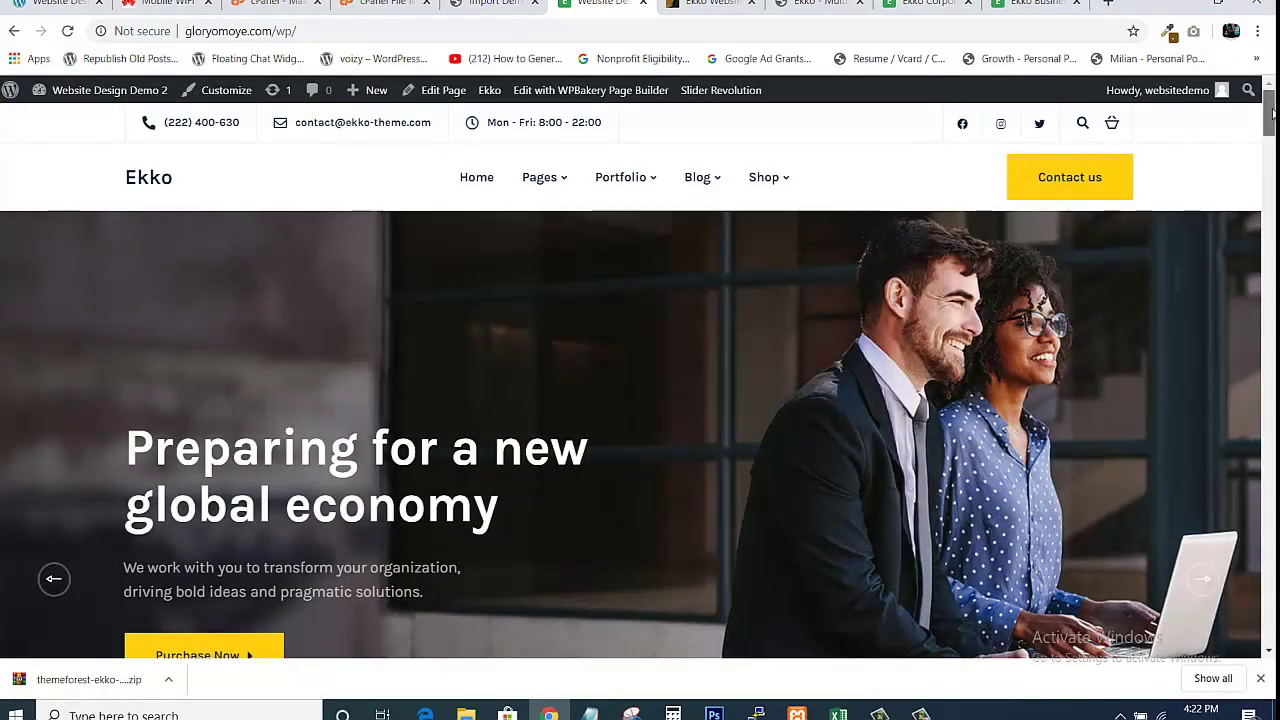
drag(1271, 109, 1272, 412)
drag(1273, 271, 1272, 110)
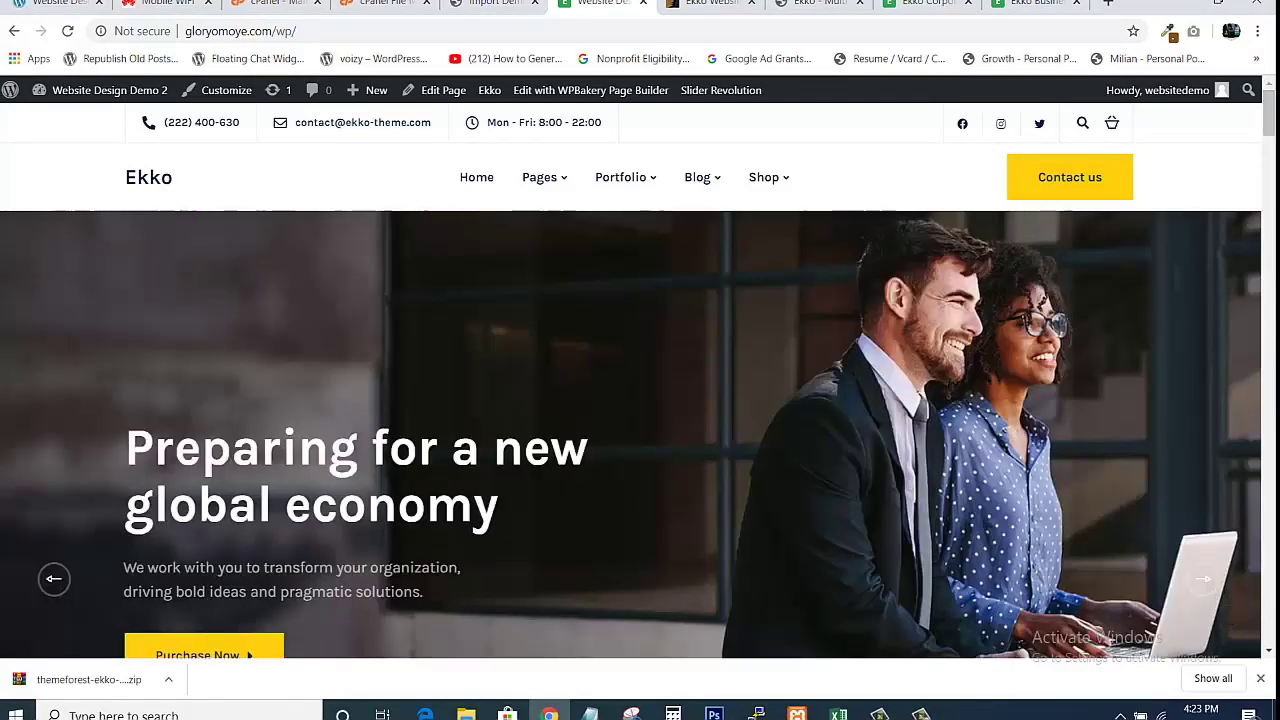
Compare it against the original Ekko Corporate and Business demos.
click(928, 3)
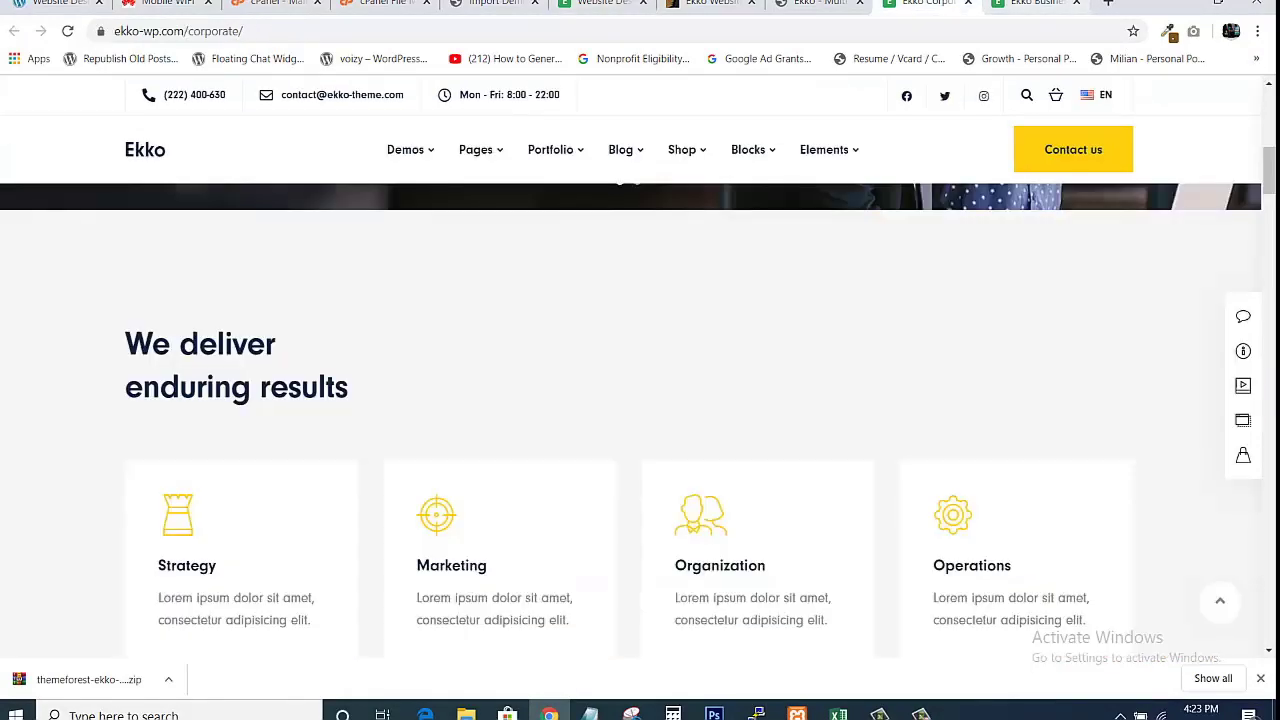
click(1030, 4)
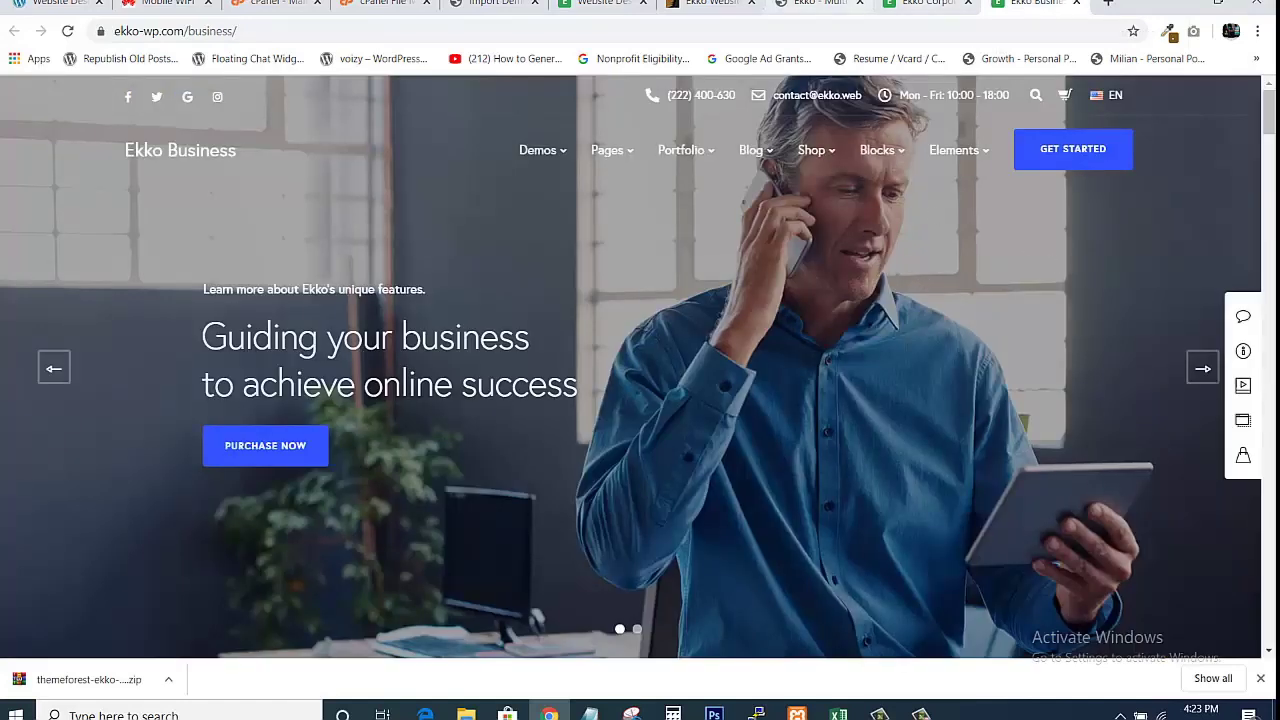
click(942, 7)
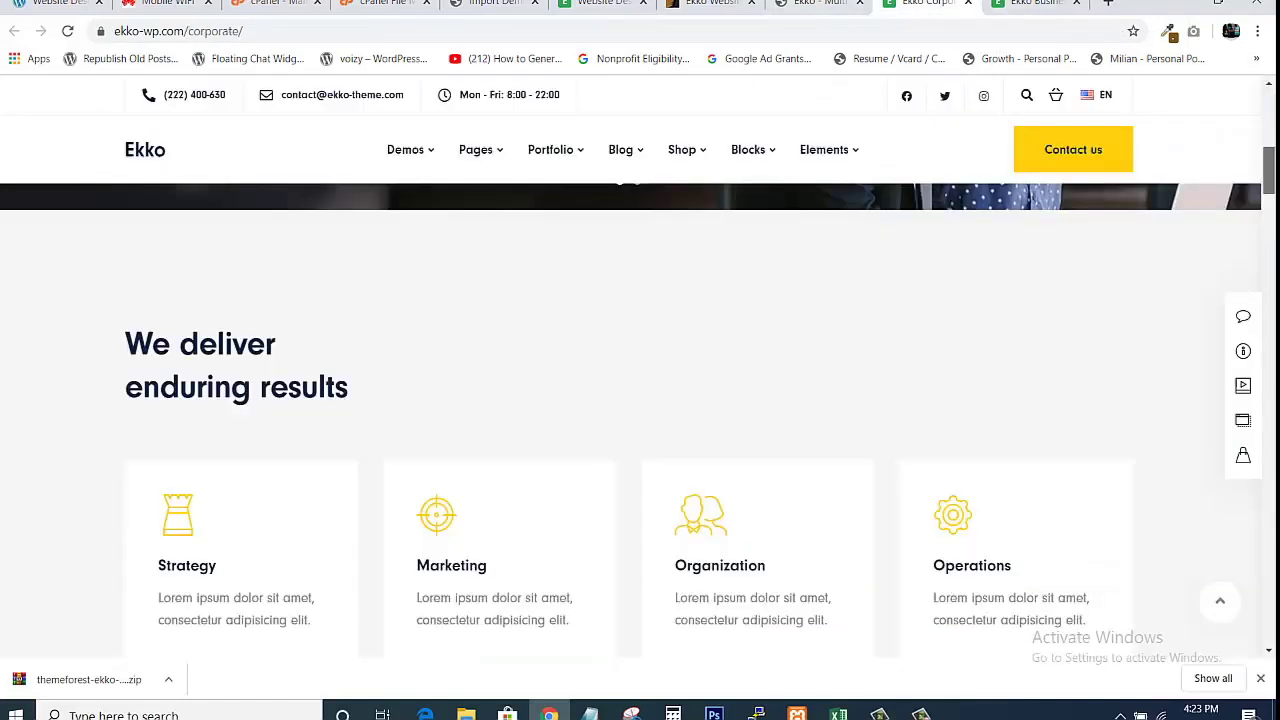
scroll(640, 420, up, 5)
scroll(1272, 107, down, 20)
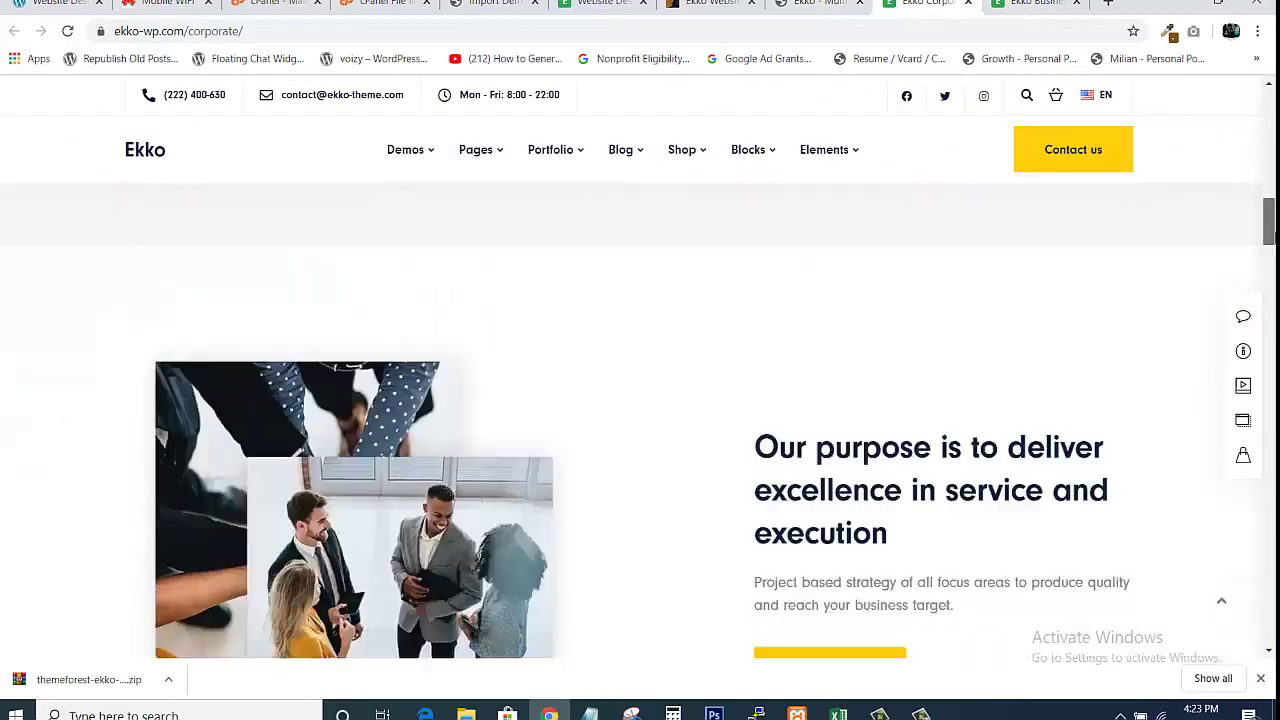
scroll(1233, 259, up, 20)
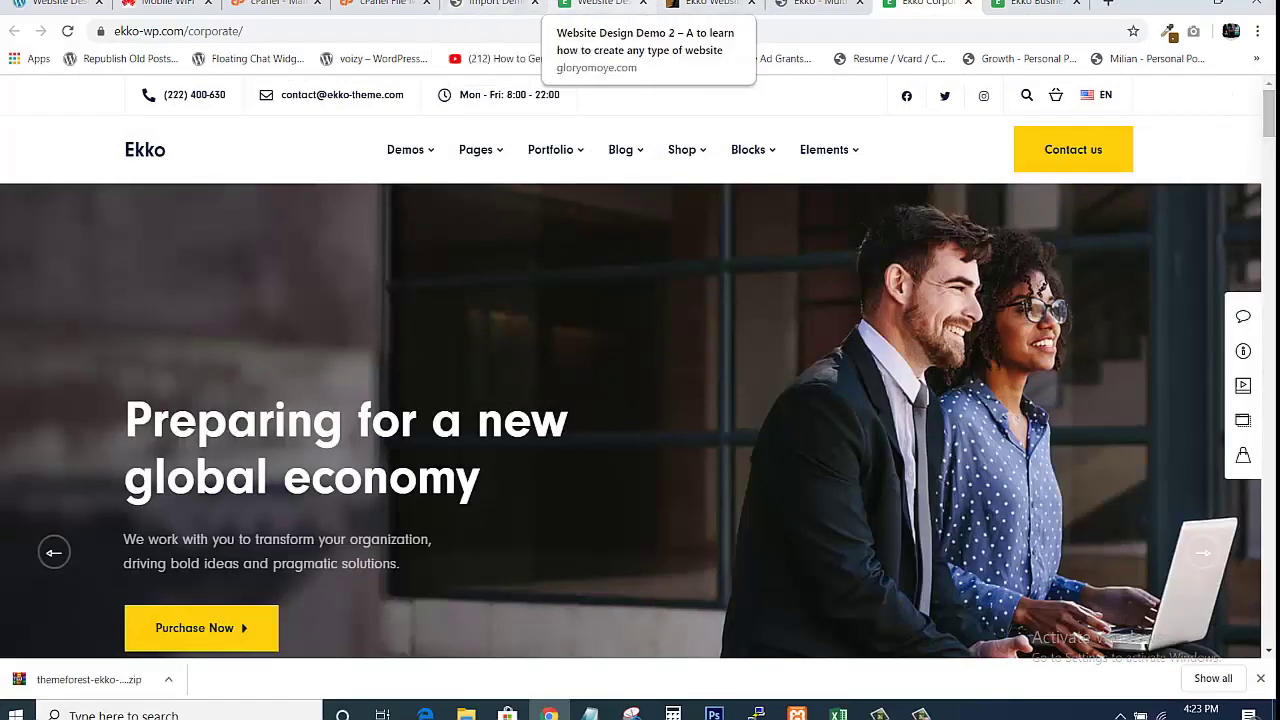
Scroll through the site's home page, checking the import status tab in between.
click(600, 3)
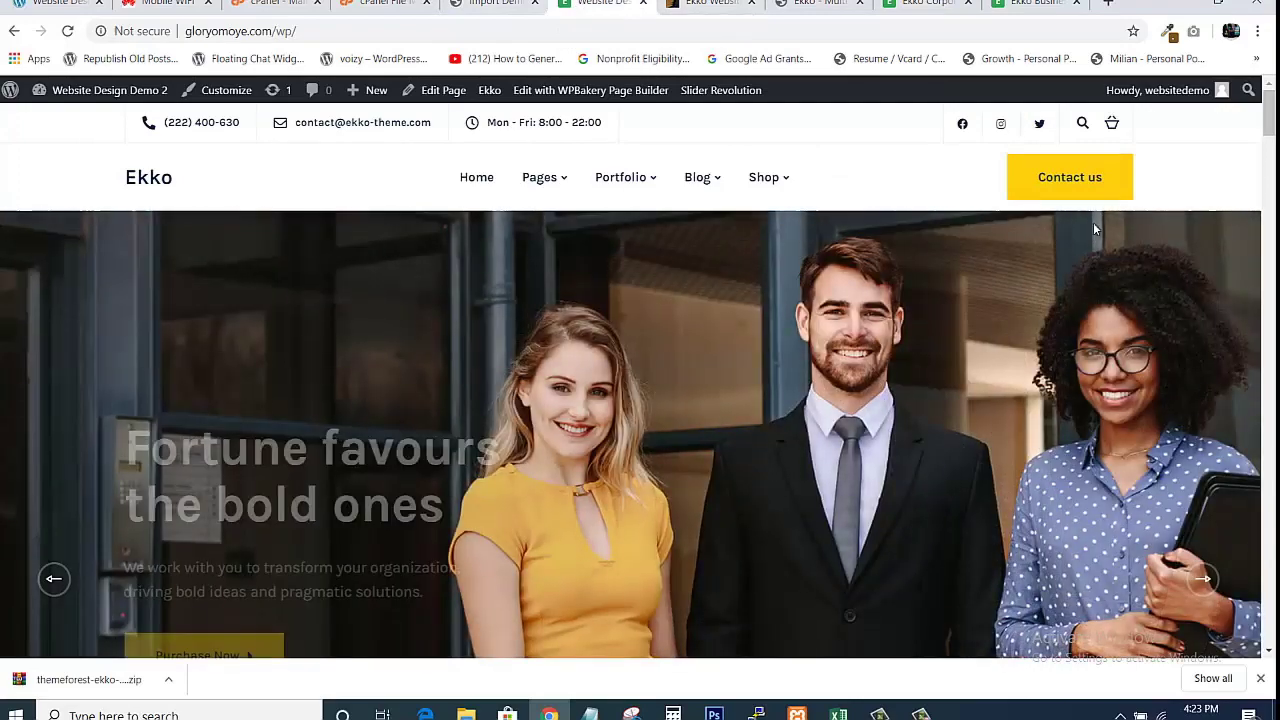
mouse_move(1271, 118)
mouse_down()
mouse_move(1270, 600)
mouse_move(1269, 115)
mouse_up()
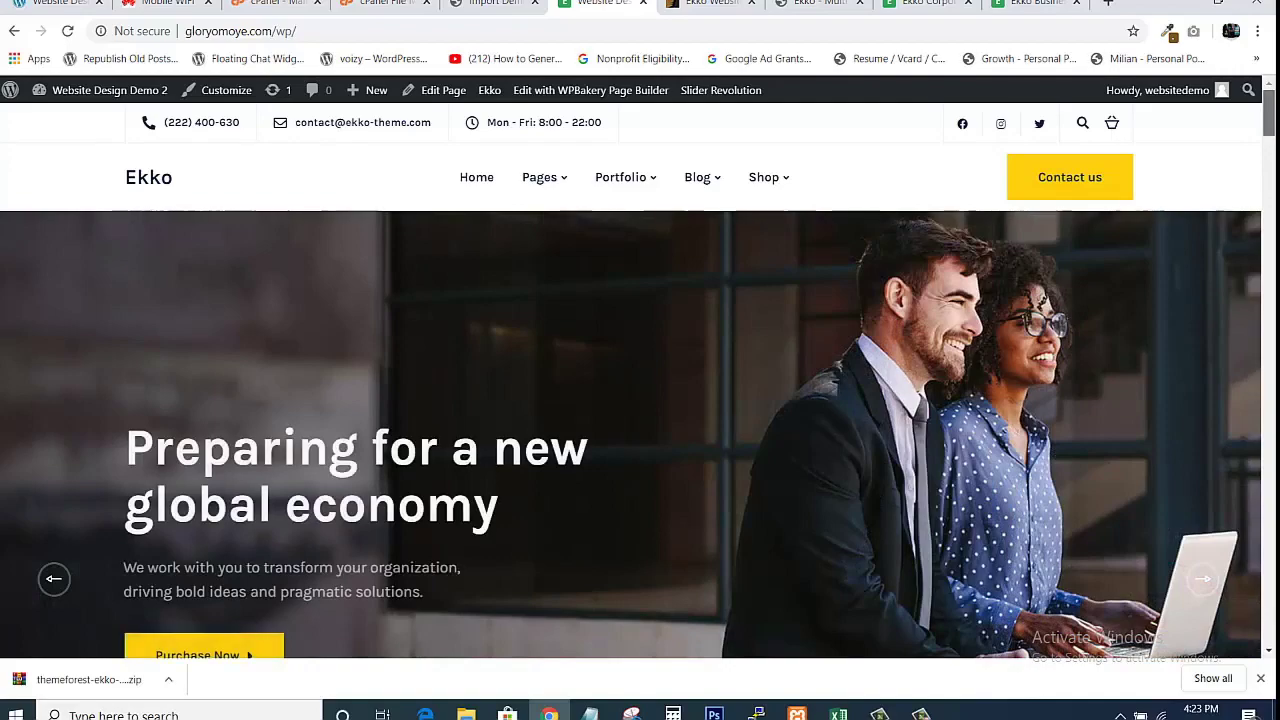
scroll(640, 430, down, 5)
scroll(640, 430, down, 15)
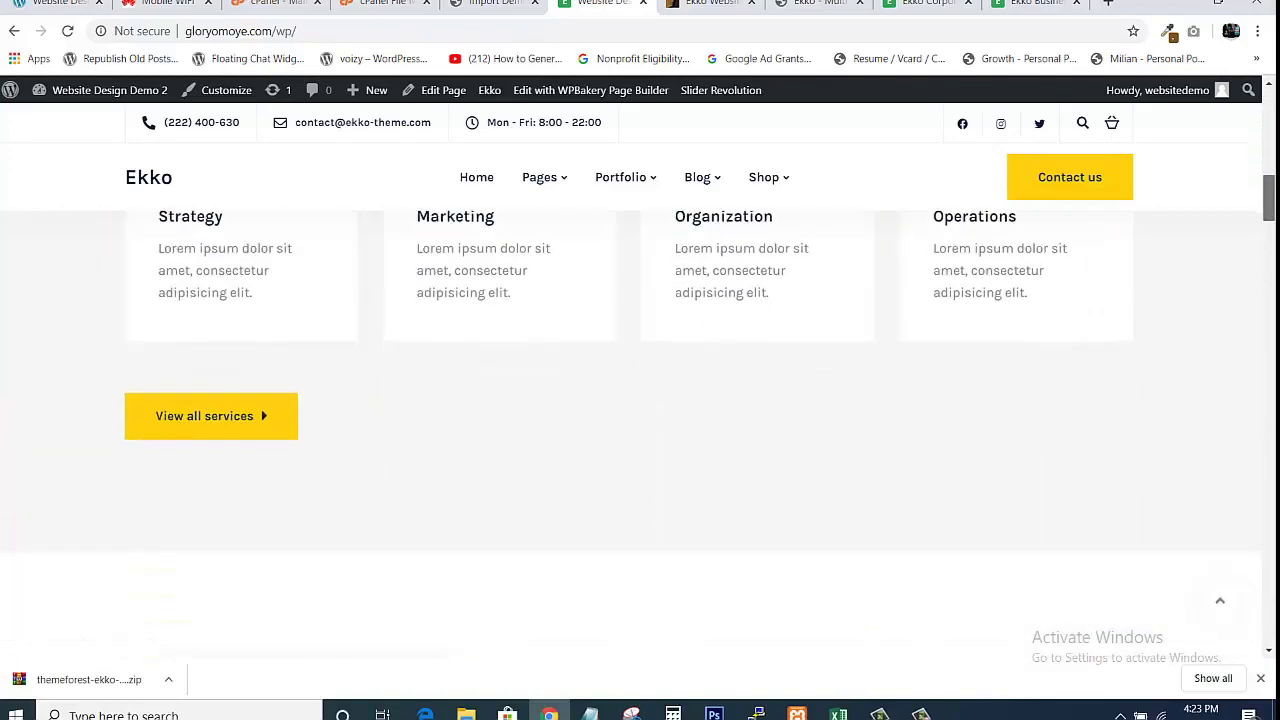
scroll(640, 430, down, 20)
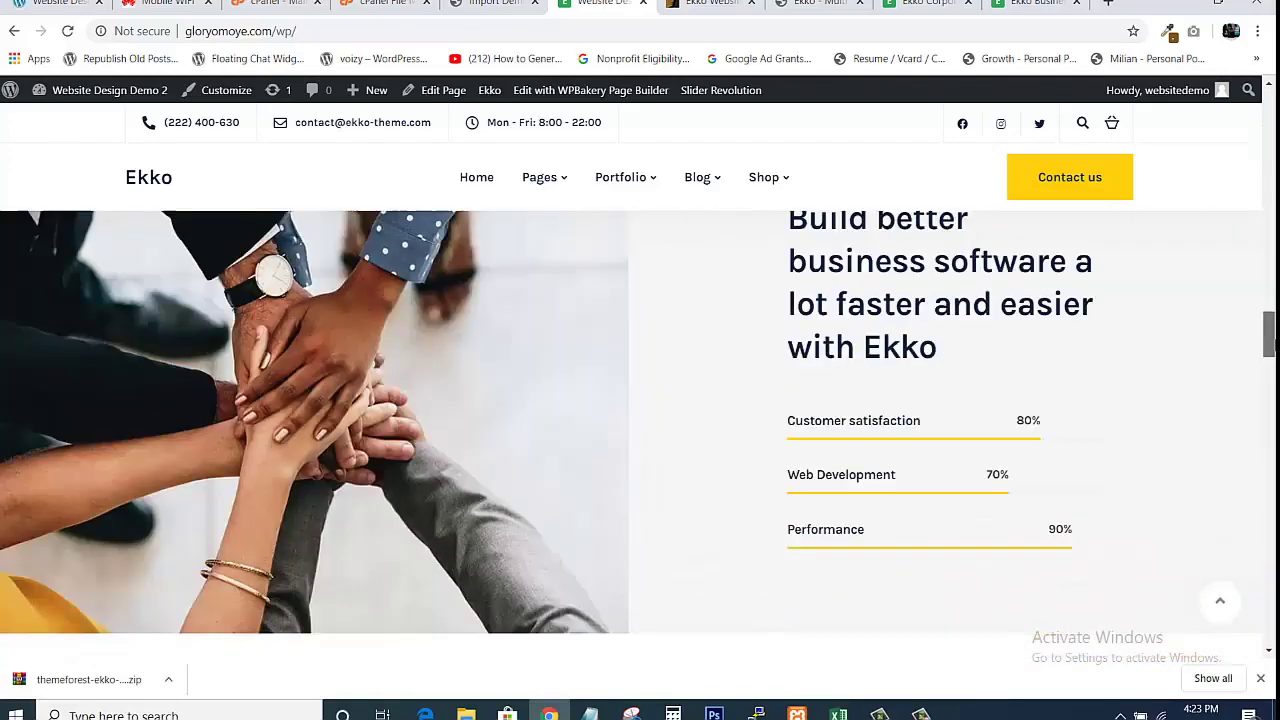
scroll(640, 430, up, 20)
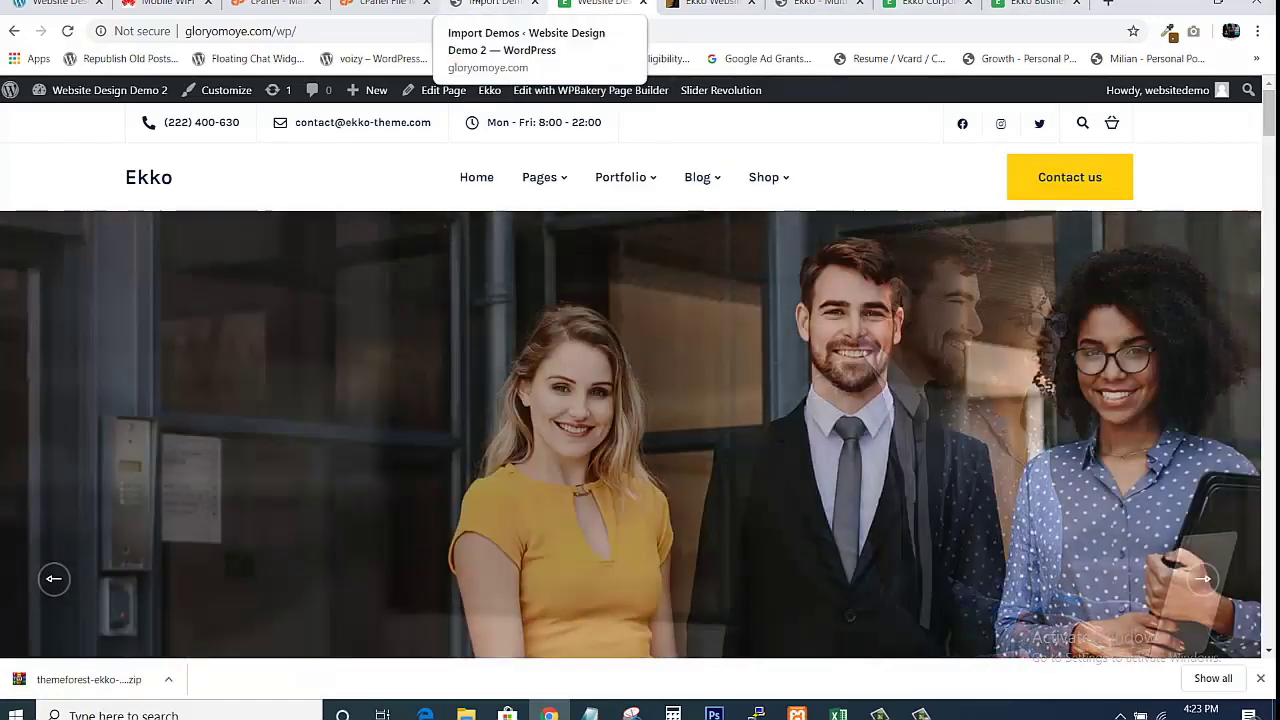
click(495, 4)
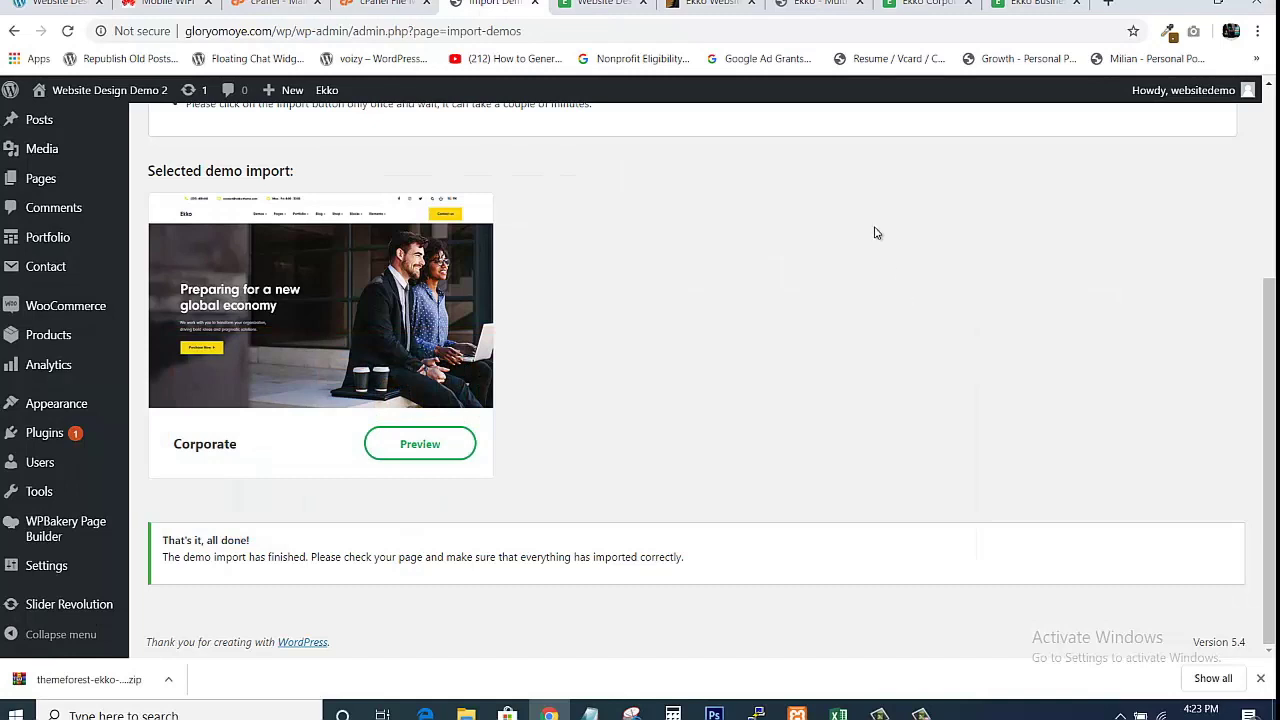
click(605, 4)
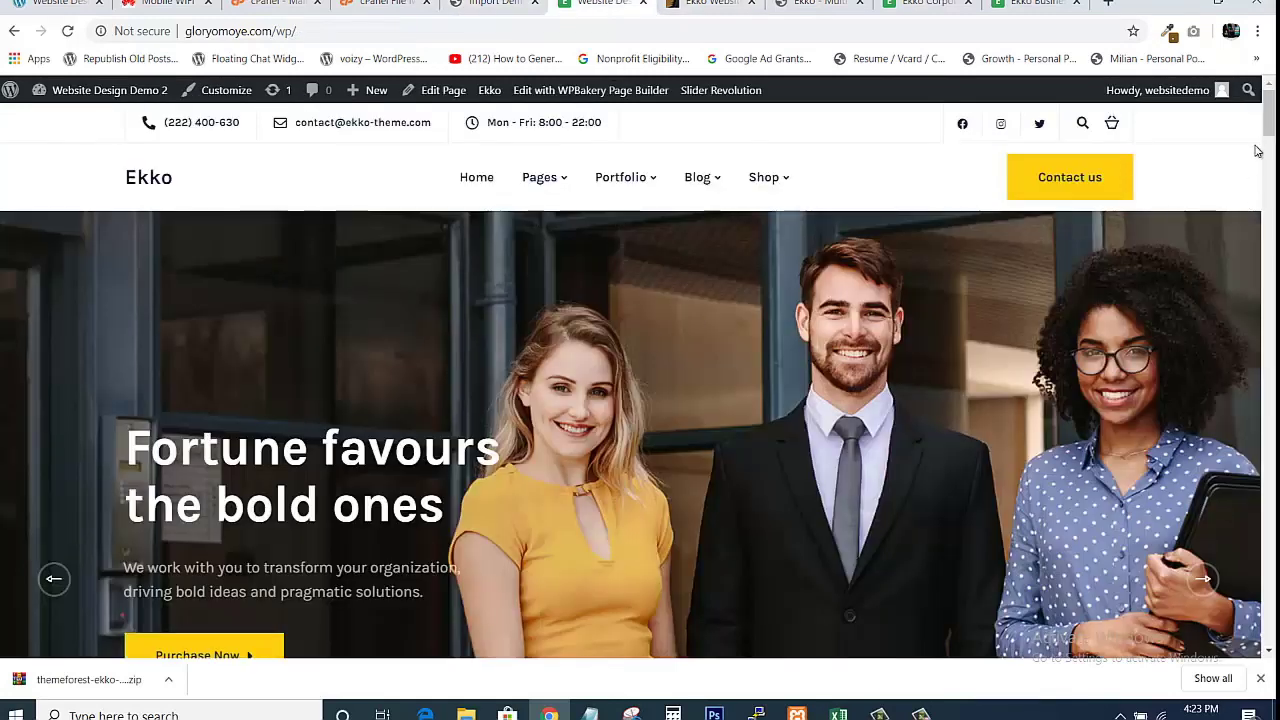
mouse_move(1269, 122)
mouse_down()
mouse_move(1269, 610)
mouse_move(1269, 112)
mouse_up()
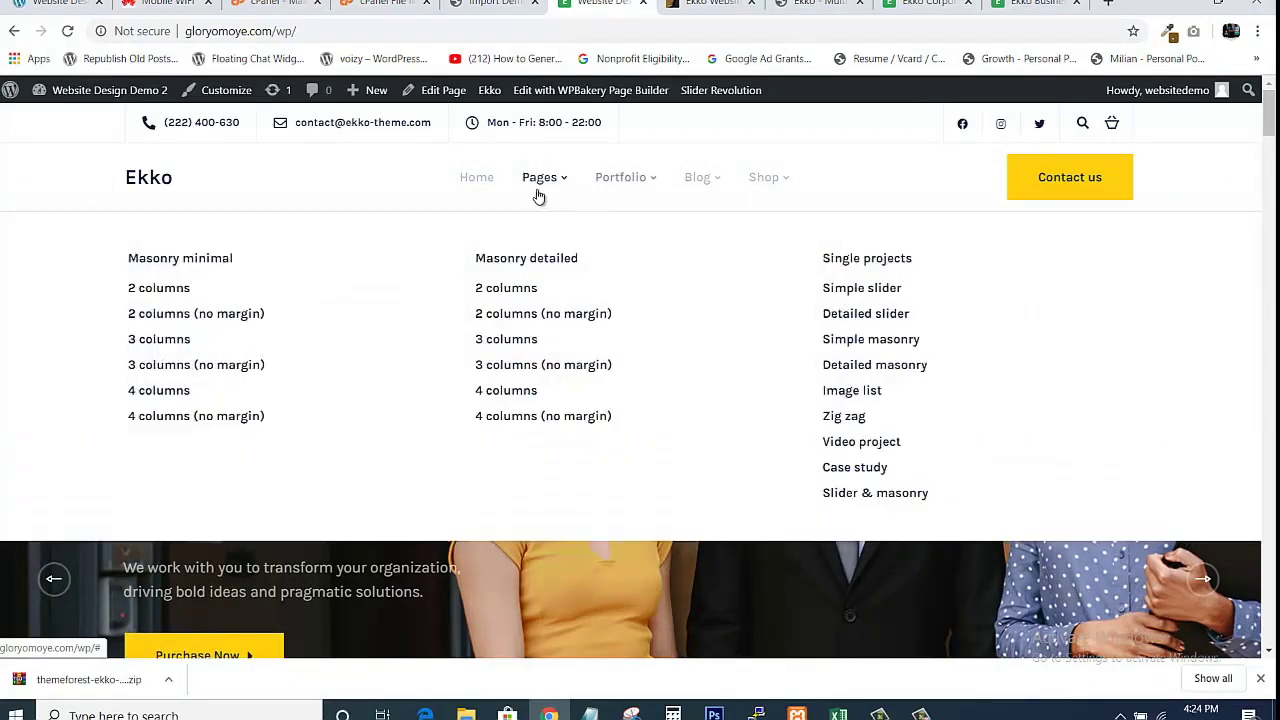
Open About us from the site's Pages mega menu and scroll through it.
mouse_move(567, 207)
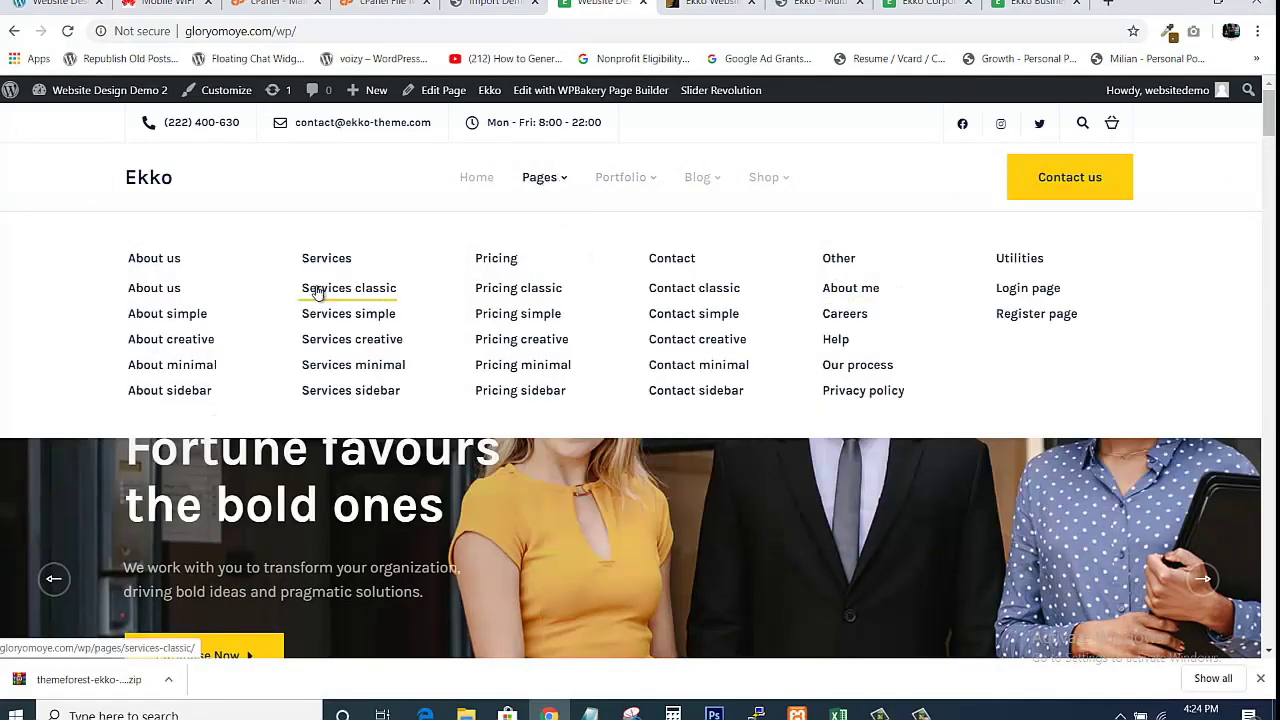
mouse_move(660, 188)
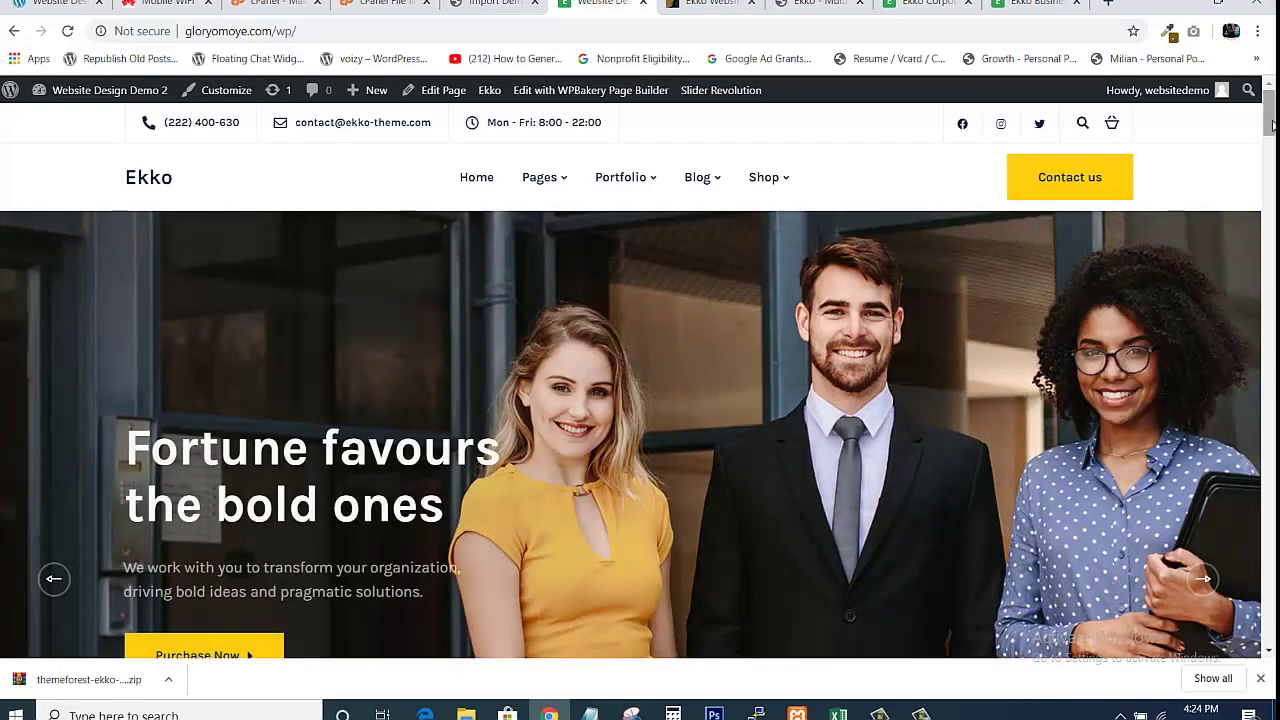
drag(1270, 121, 1257, 160)
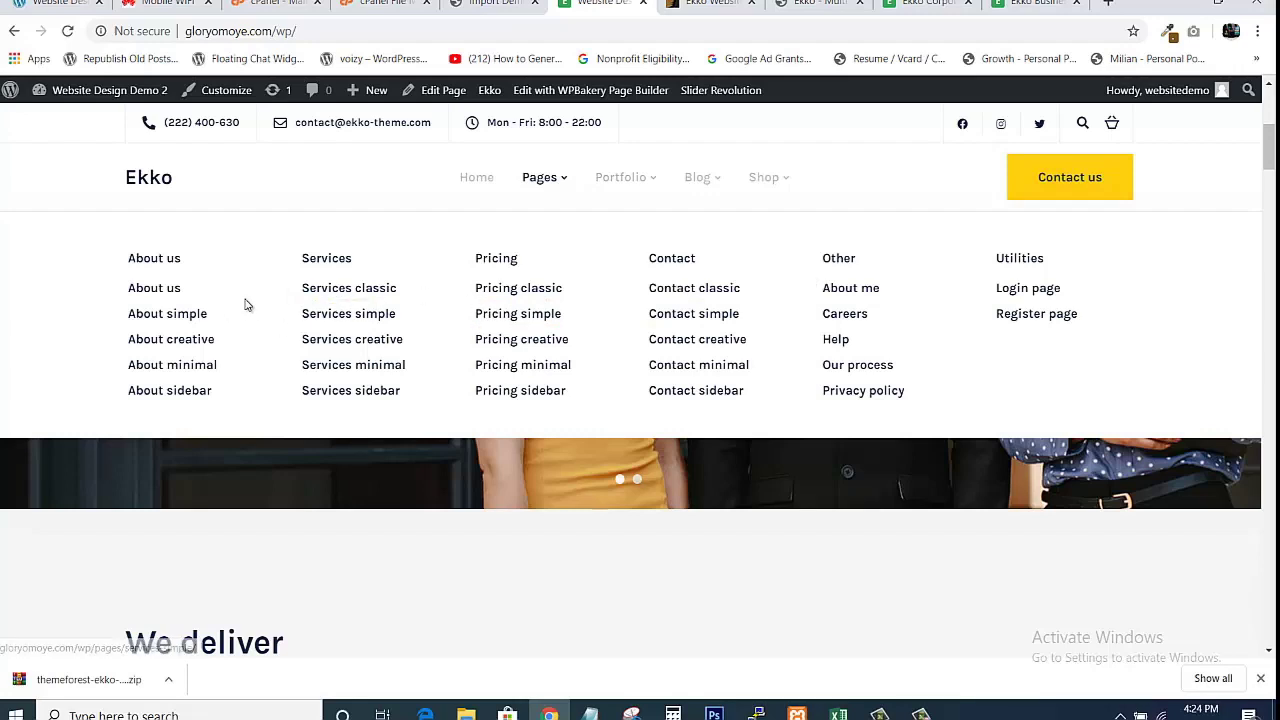
click(153, 292)
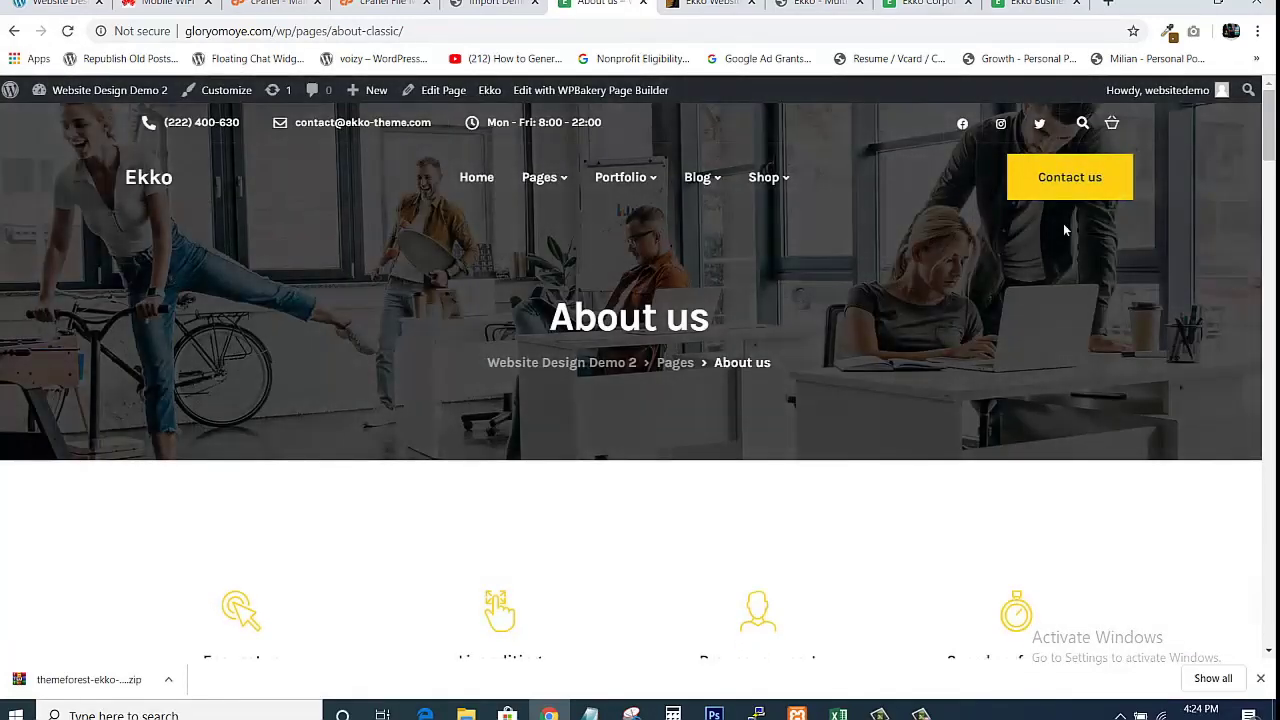
scroll(640, 380, down, 6)
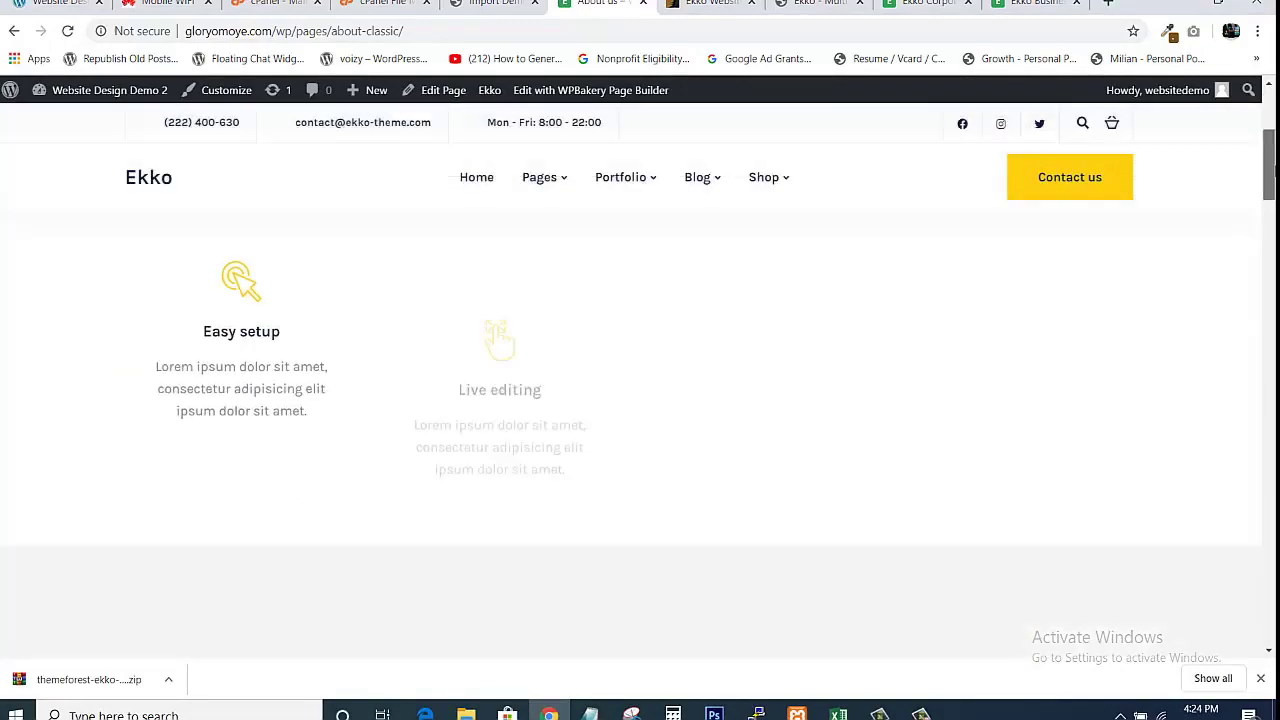
scroll(640, 430, down, 15)
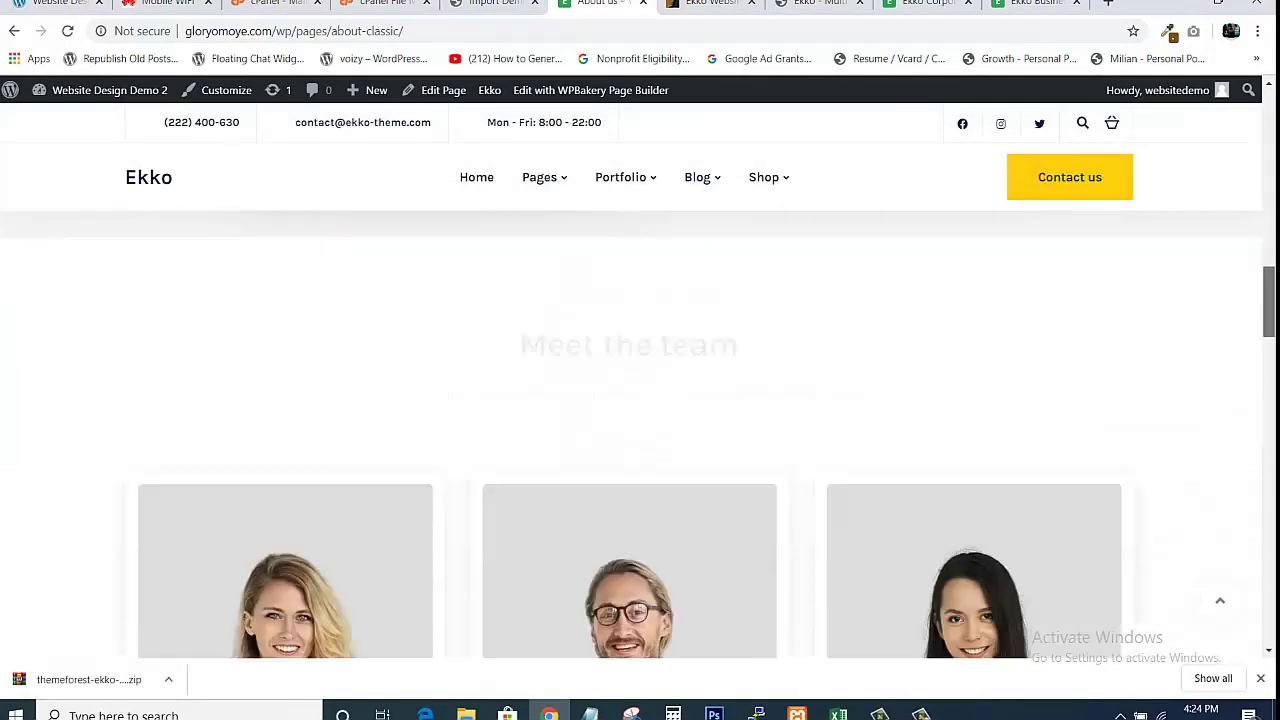
scroll(640, 430, down, 10)
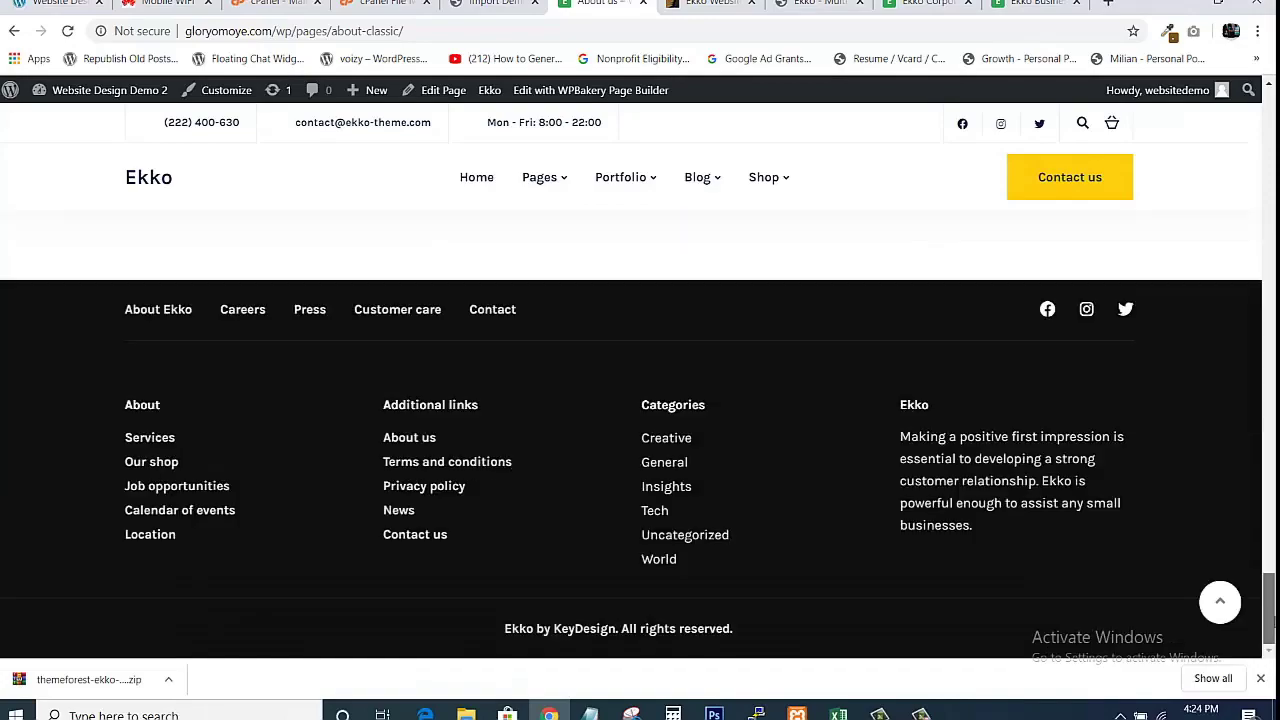
scroll(640, 430, up, 15)
scroll(1272, 104, up, 15)
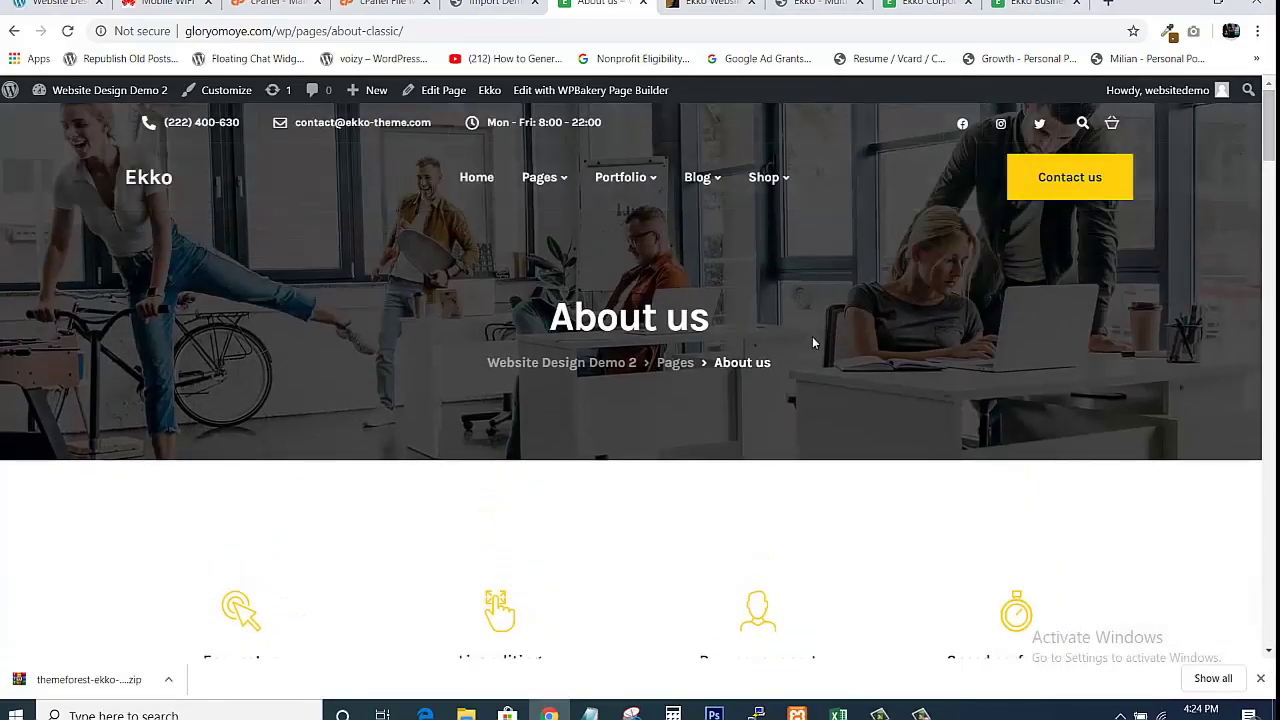
mouse_move(565, 185)
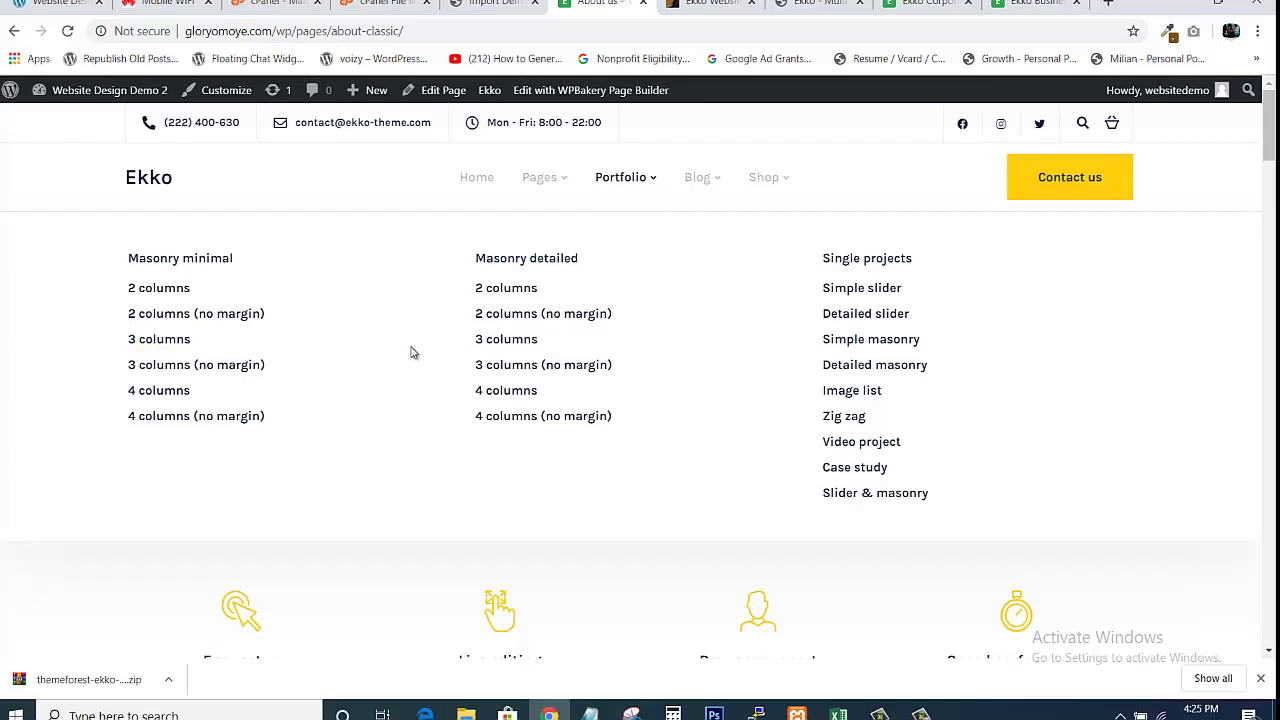
Open the Masonry minimal 2 columns portfolio page and scroll through it.
click(159, 292)
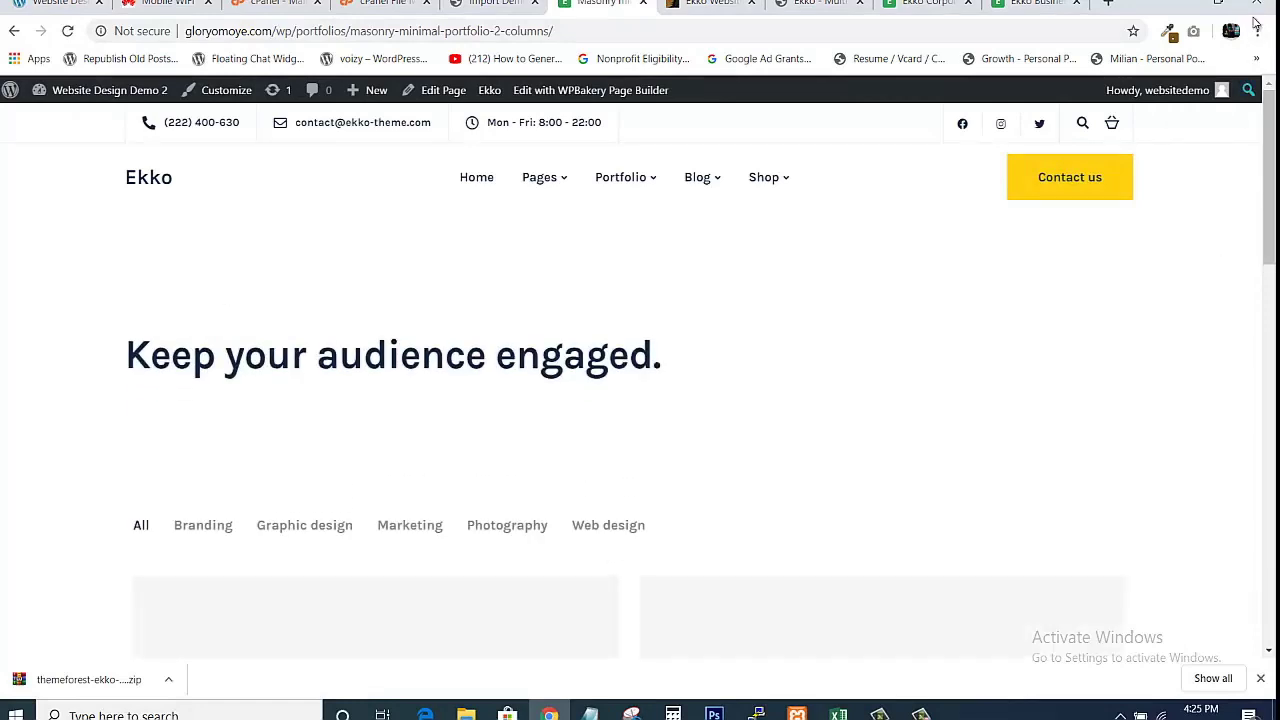
scroll(1268, 163, down, 5)
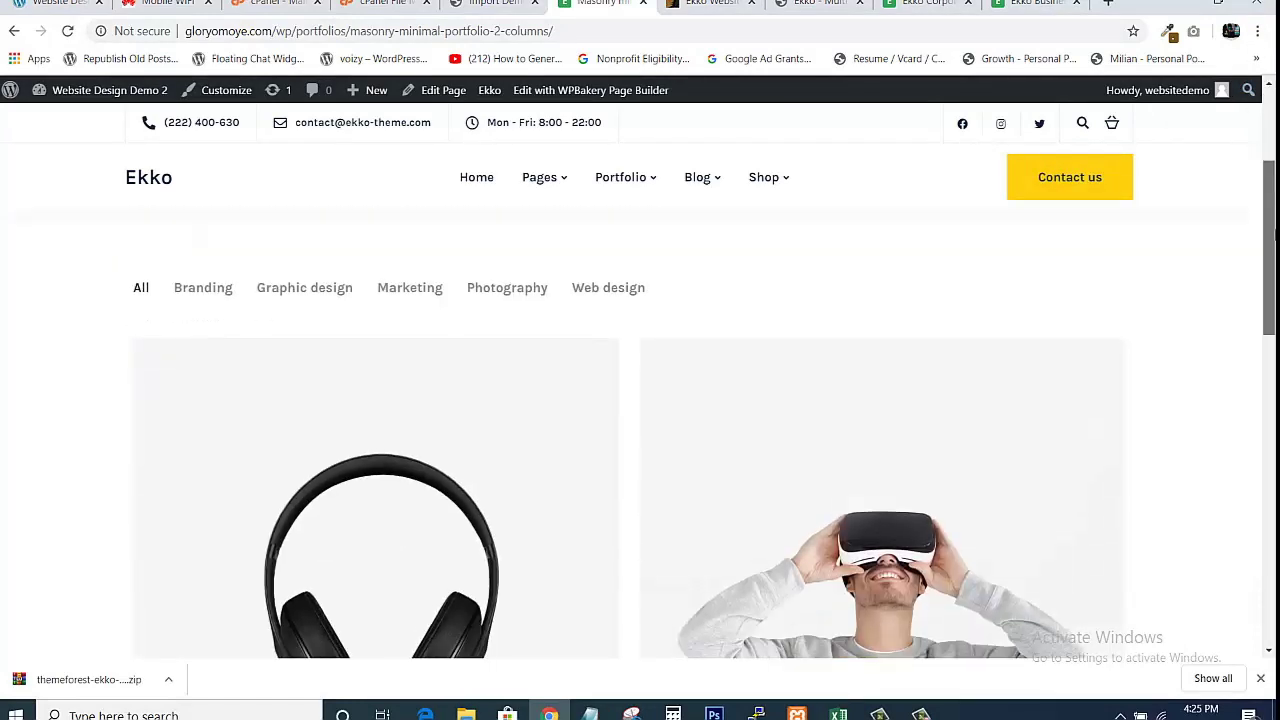
scroll(640, 430, down, 20)
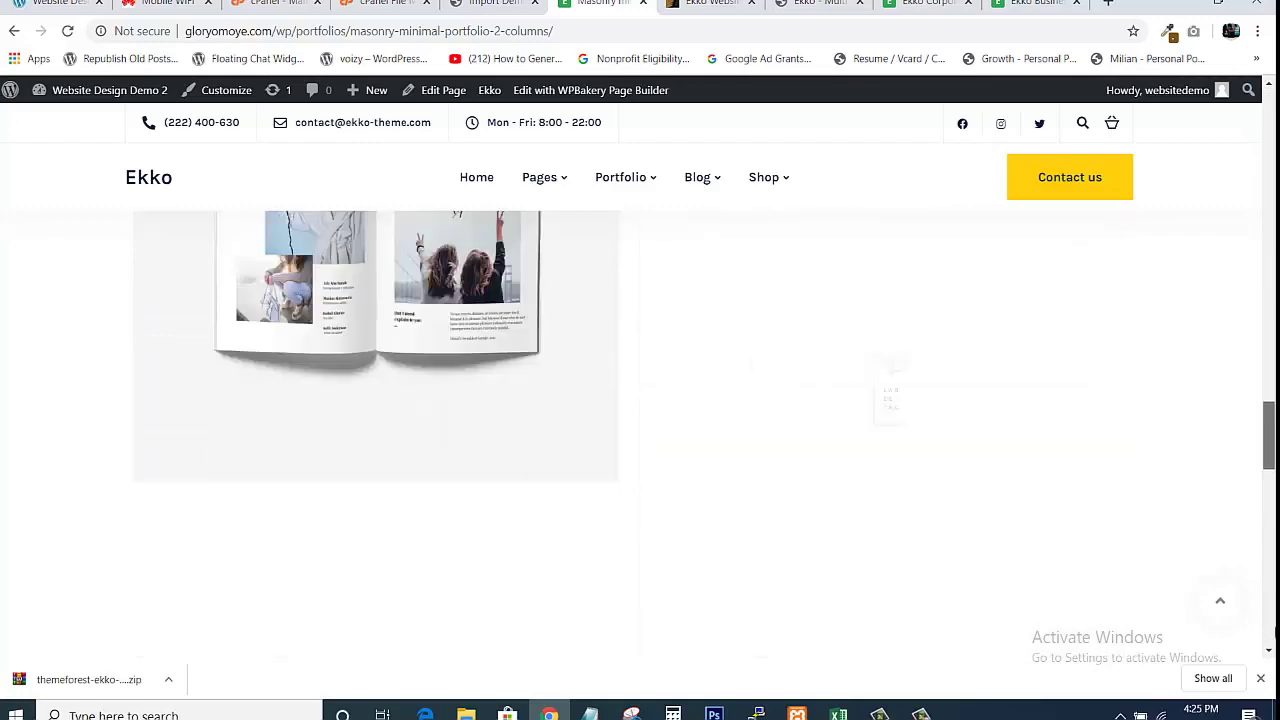
drag(1268, 480, 1271, 403)
scroll(1271, 403, up, 6)
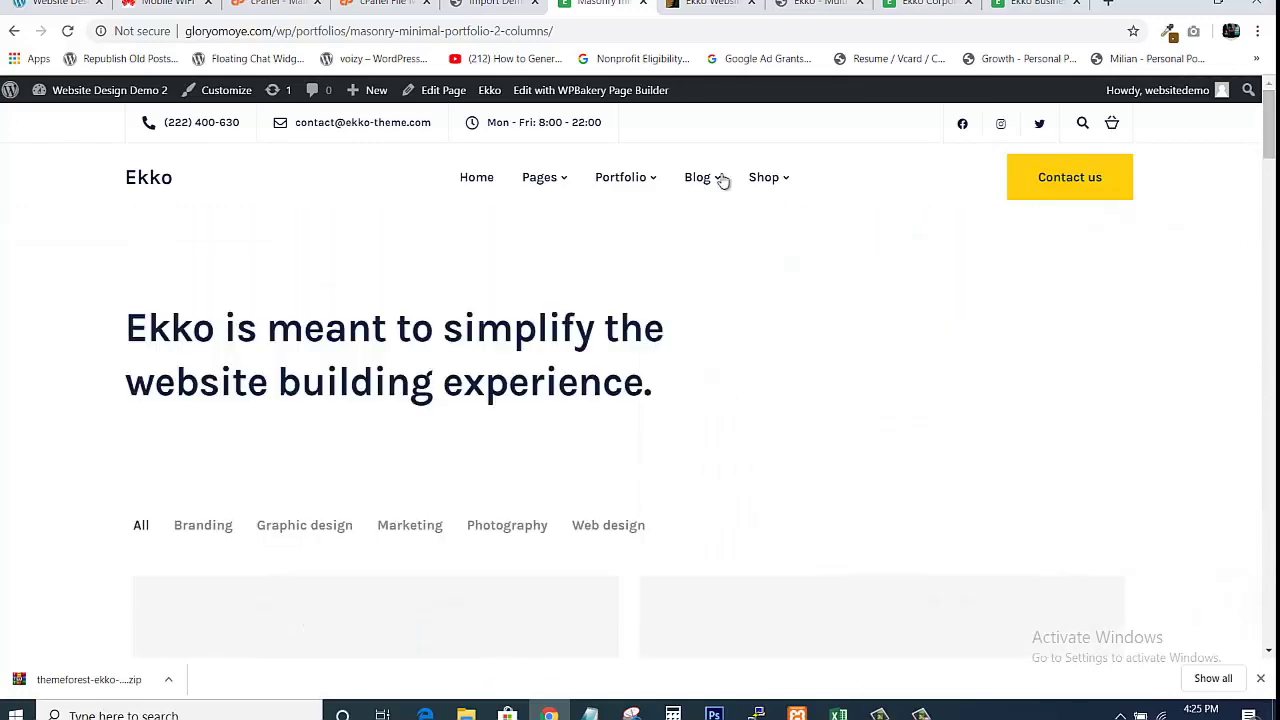
Open the Standard post page from the site's menu.
mouse_move(717, 187)
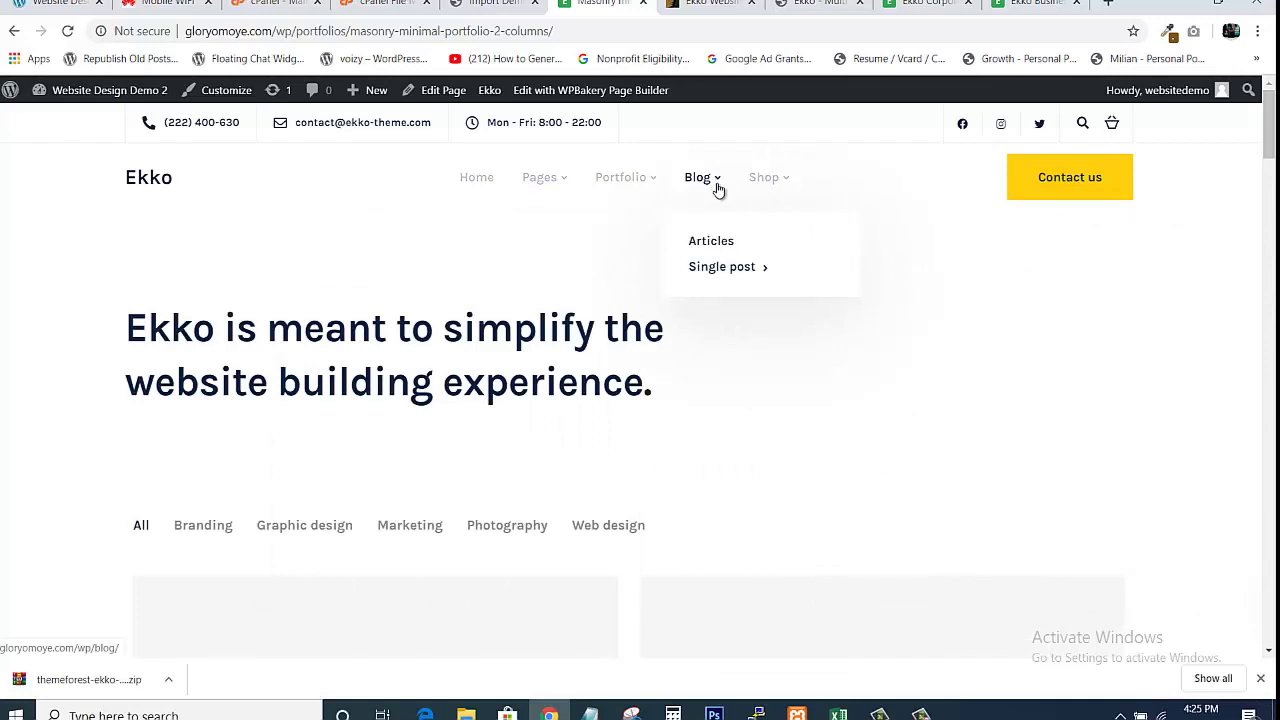
mouse_move(762, 268)
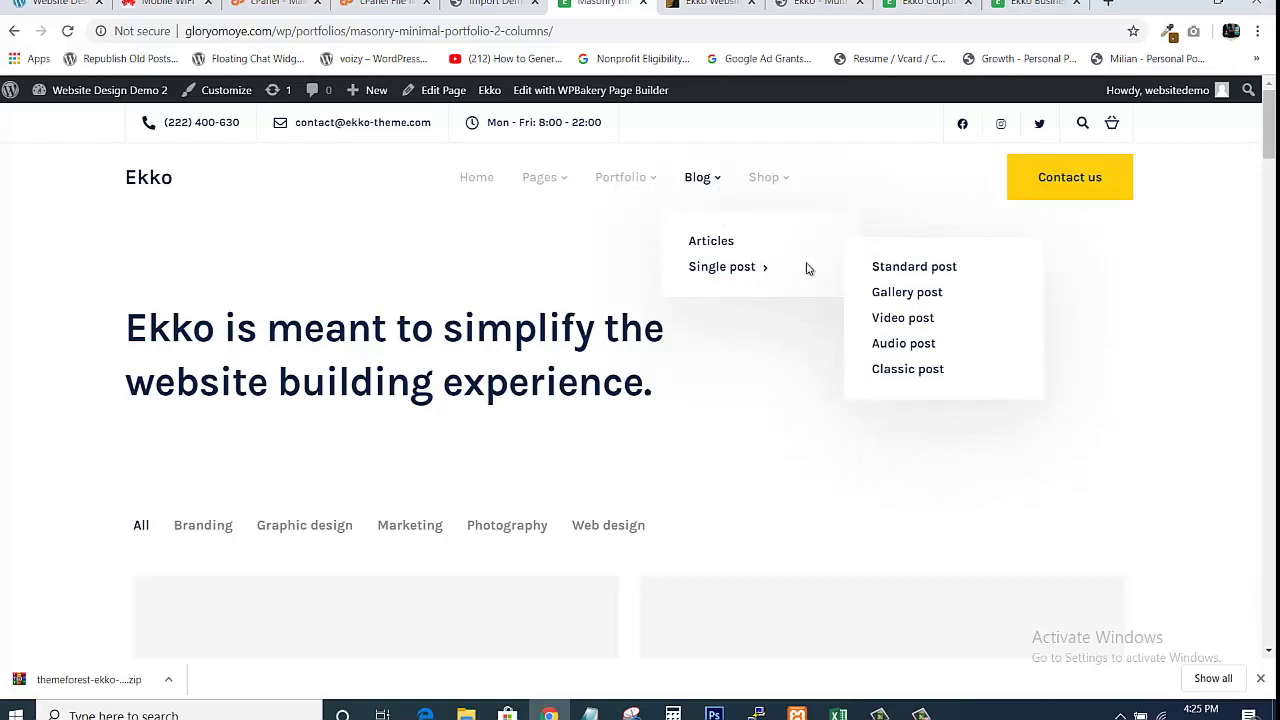
click(905, 271)
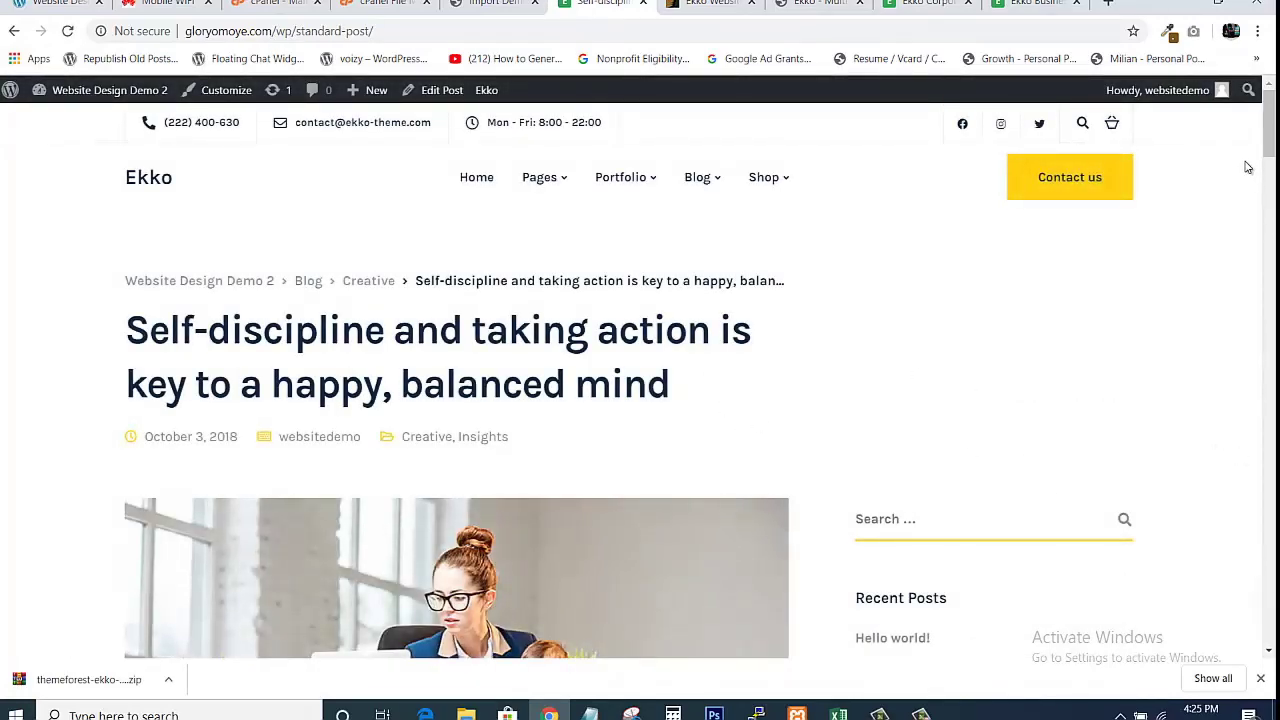
mouse_move(1267, 120)
mouse_down()
mouse_move(1267, 606)
mouse_move(1267, 124)
mouse_up()
Go back to the site's home page, then to the finished demo import tab.
mouse_move(783, 187)
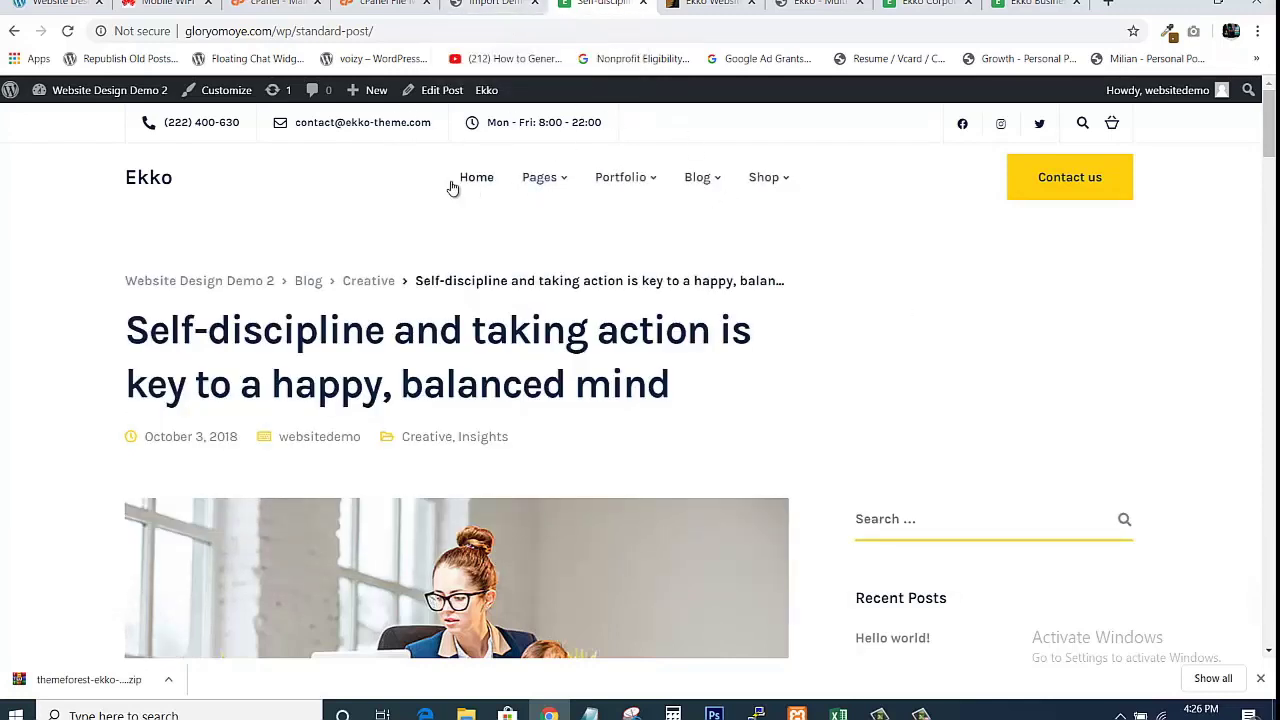
click(148, 180)
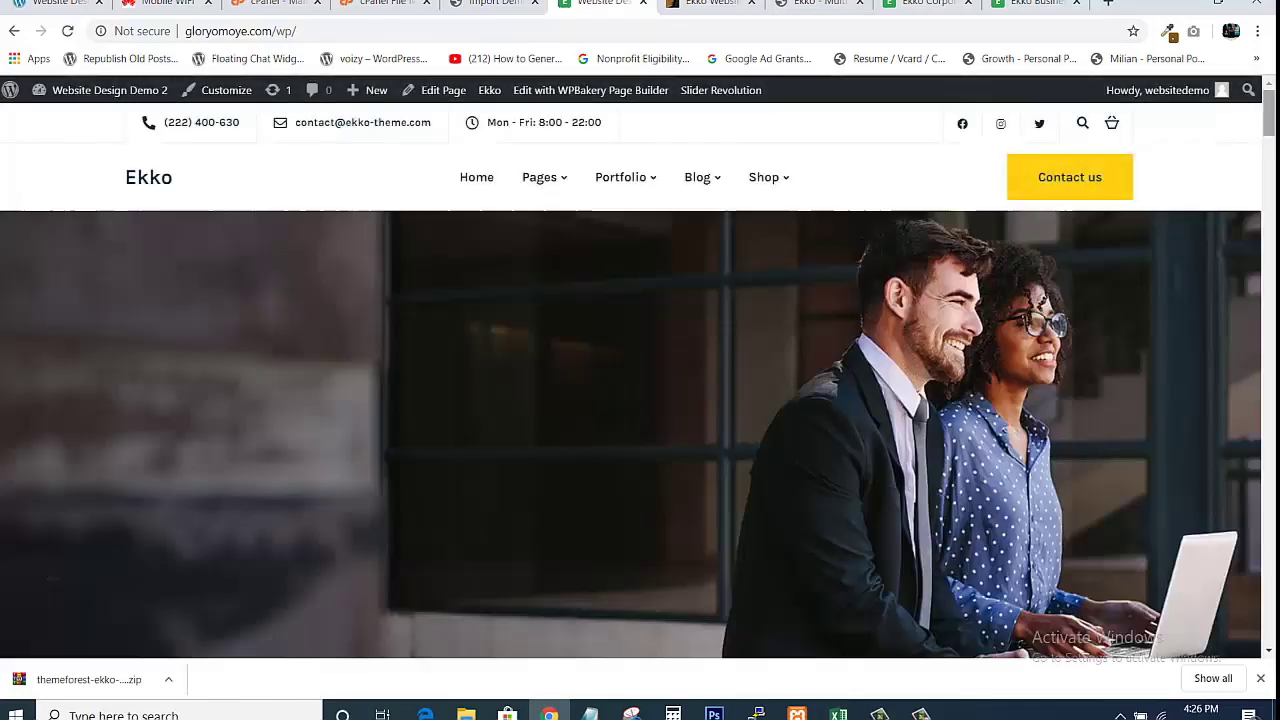
drag(1273, 118, 1248, 93)
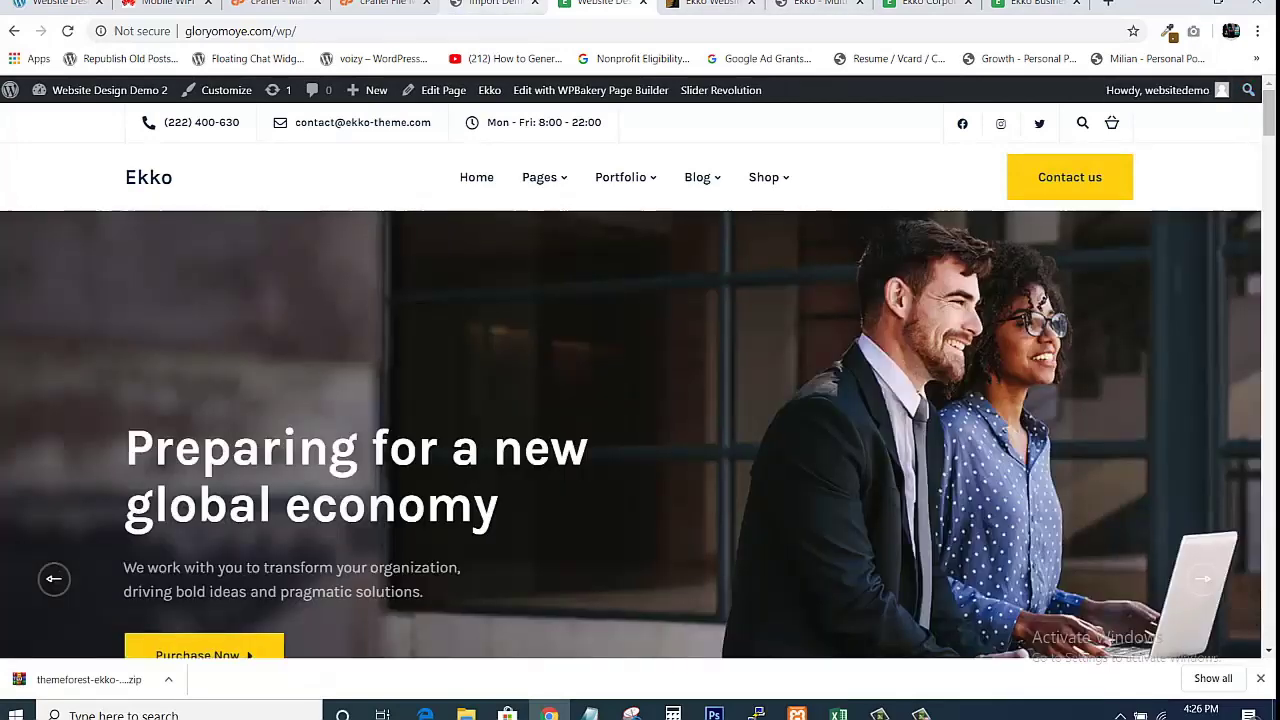
click(495, 5)
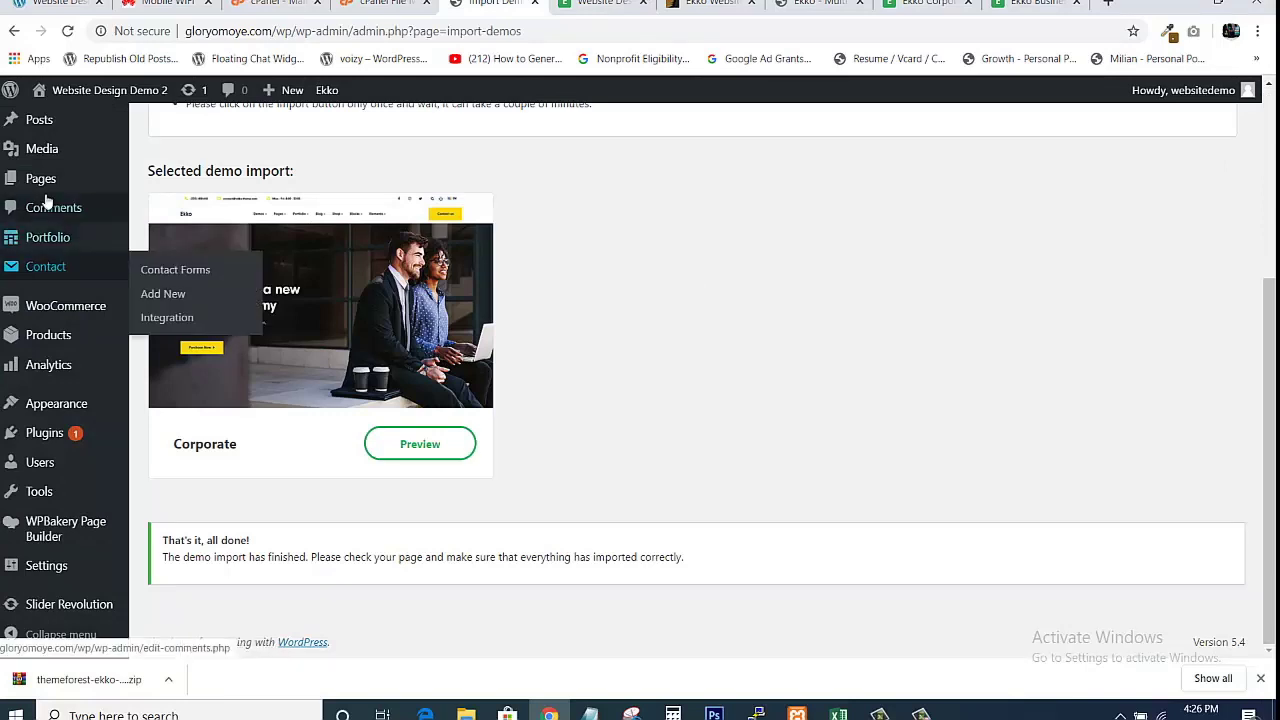
Open Pages > All Pages and glance at the live homepage before returning.
mouse_move(43, 180)
click(152, 184)
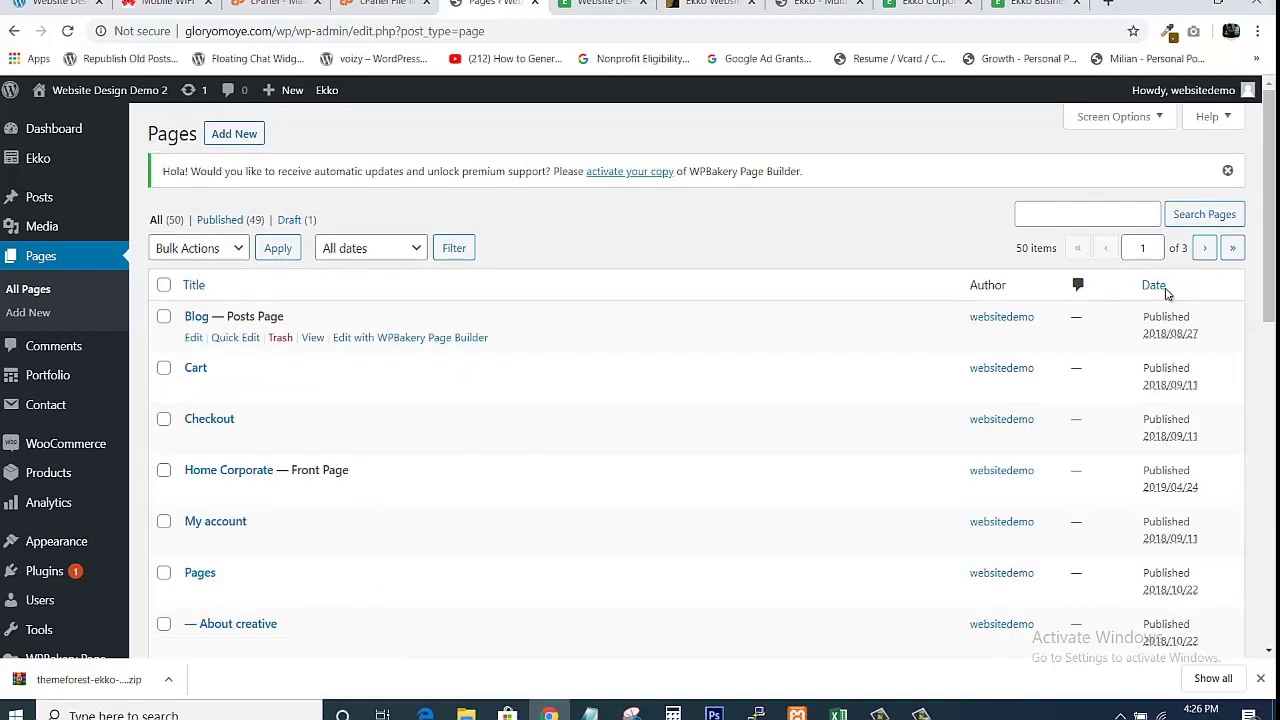
mouse_move(1271, 219)
mouse_down()
mouse_move(1272, 540)
mouse_move(1263, 203)
mouse_up()
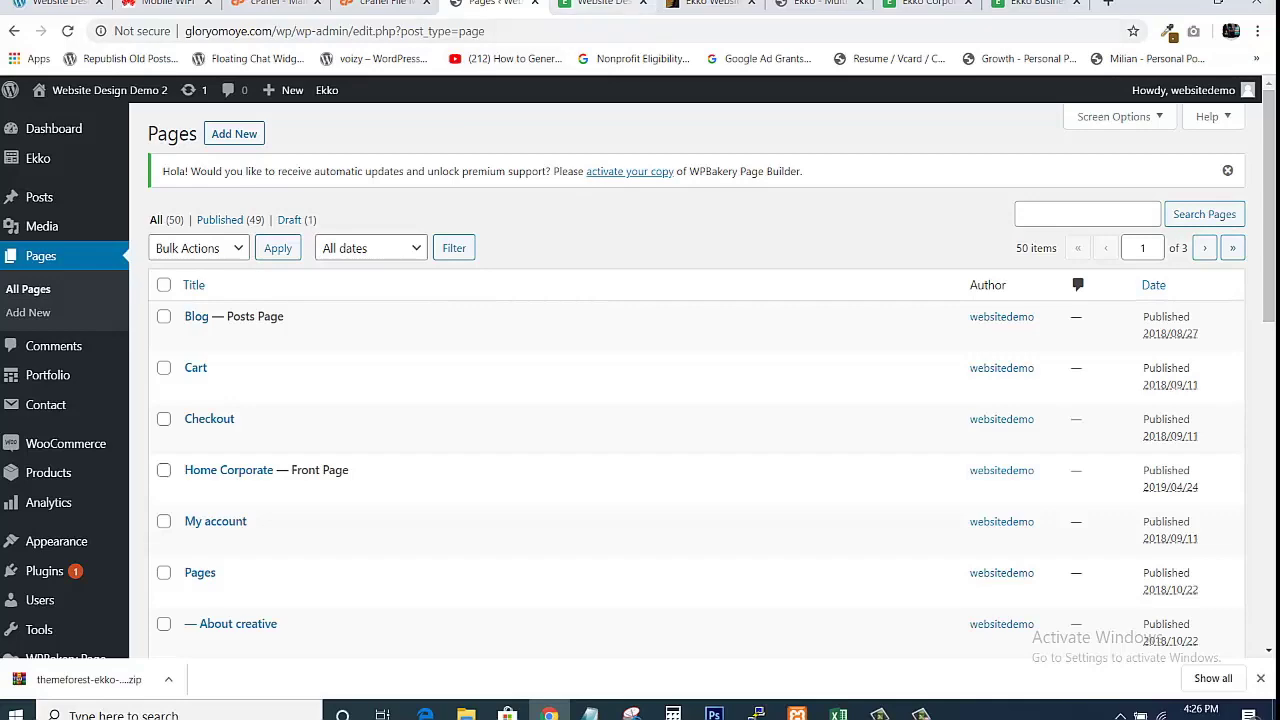
click(600, 3)
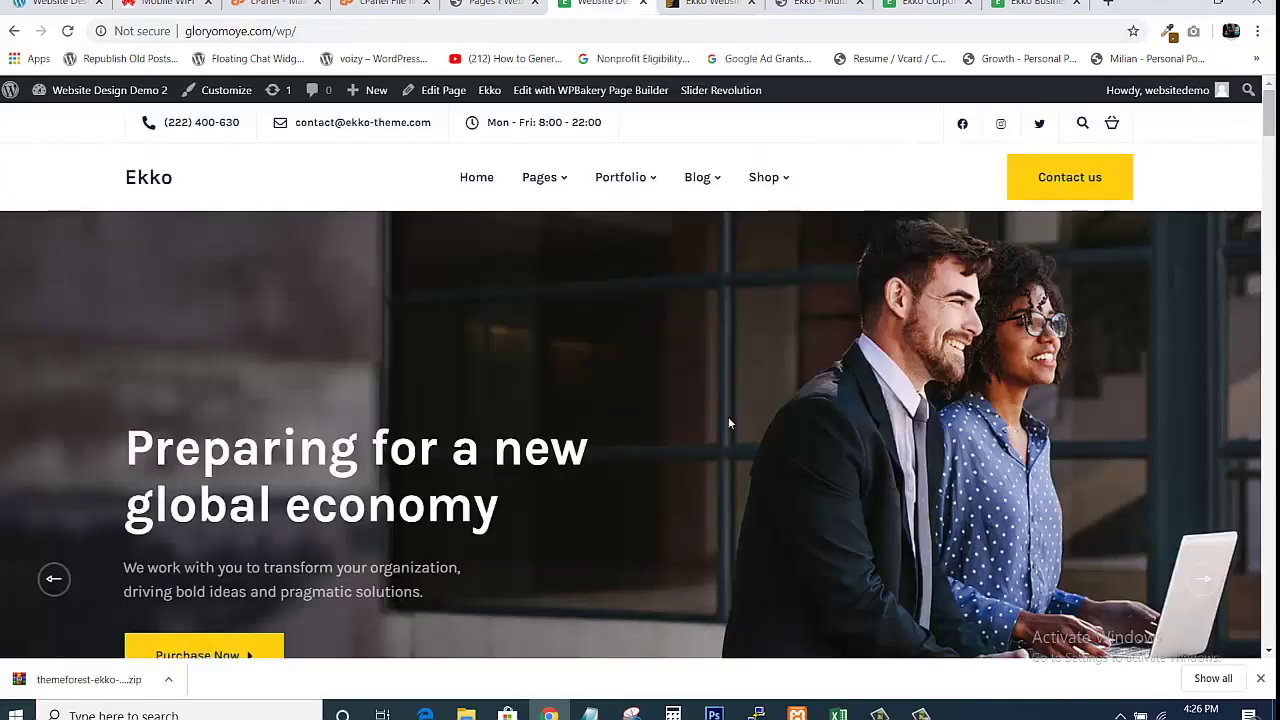
scroll(640, 435, down, 20)
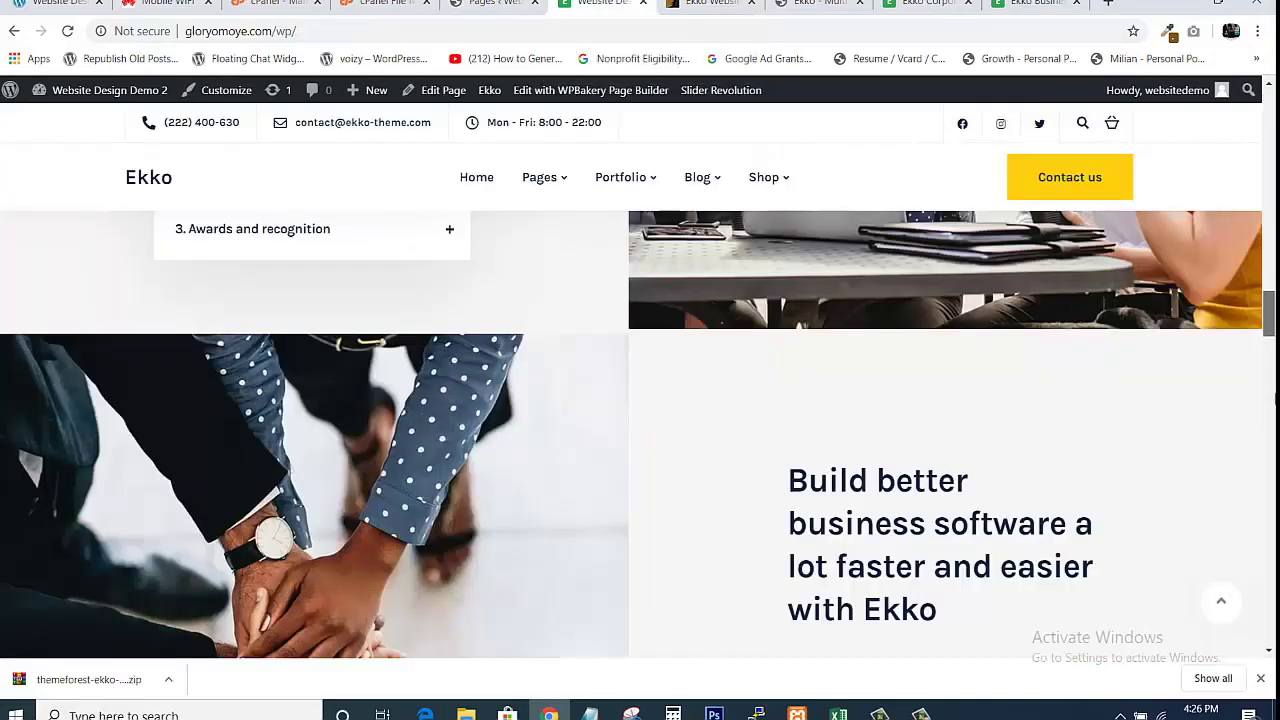
scroll(640, 435, up, 20)
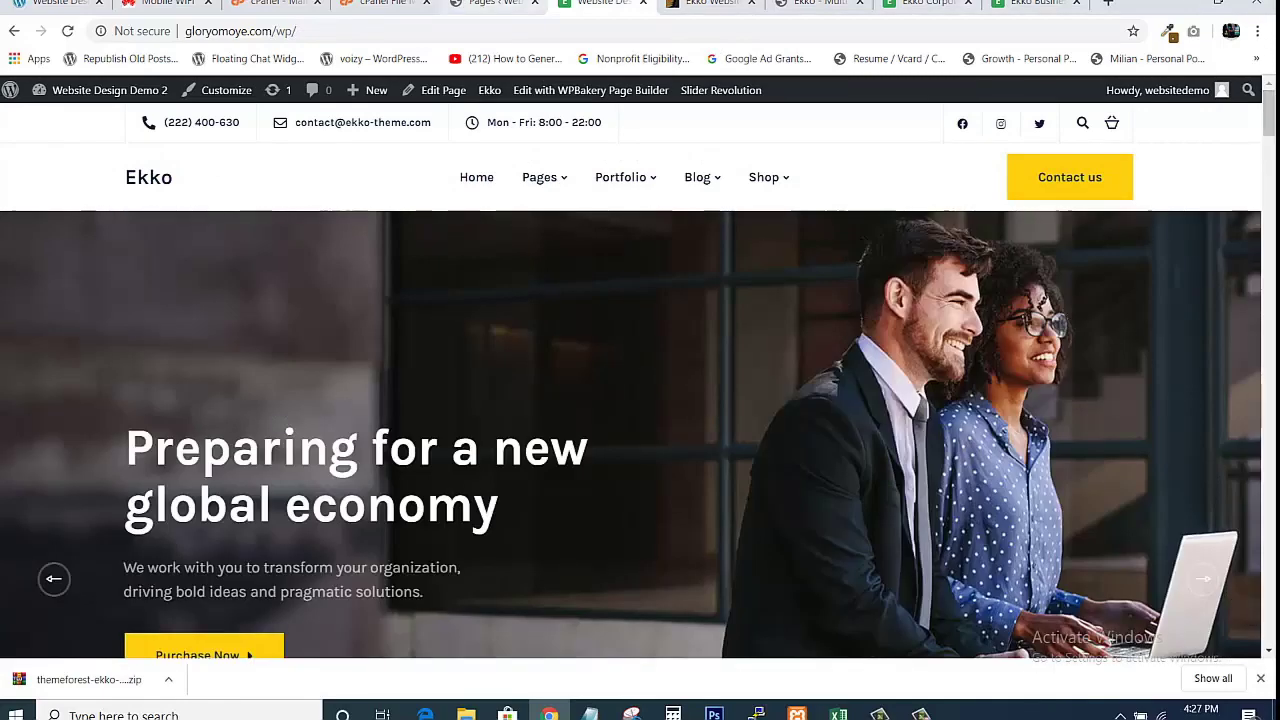
click(494, 3)
Right-click Home Corporate's 'Edit with WPBakery Page Builder' link for its options.
mouse_move(196, 482)
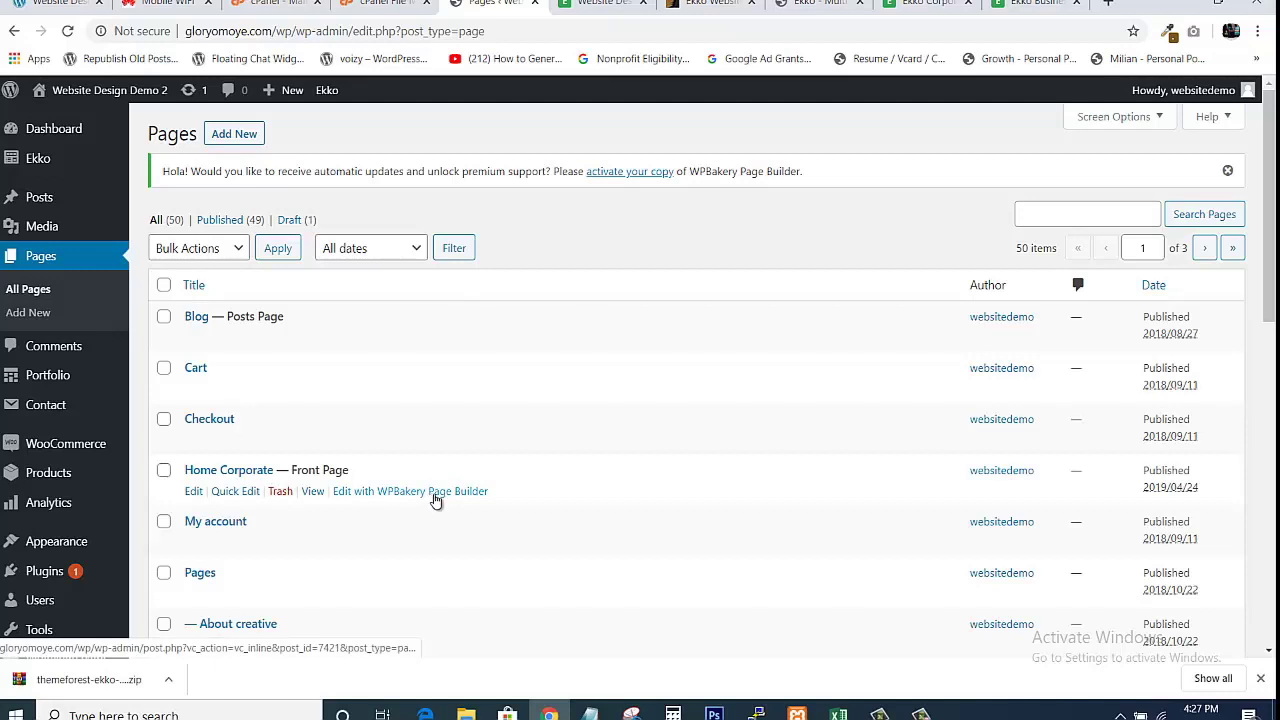
right_click(376, 497)
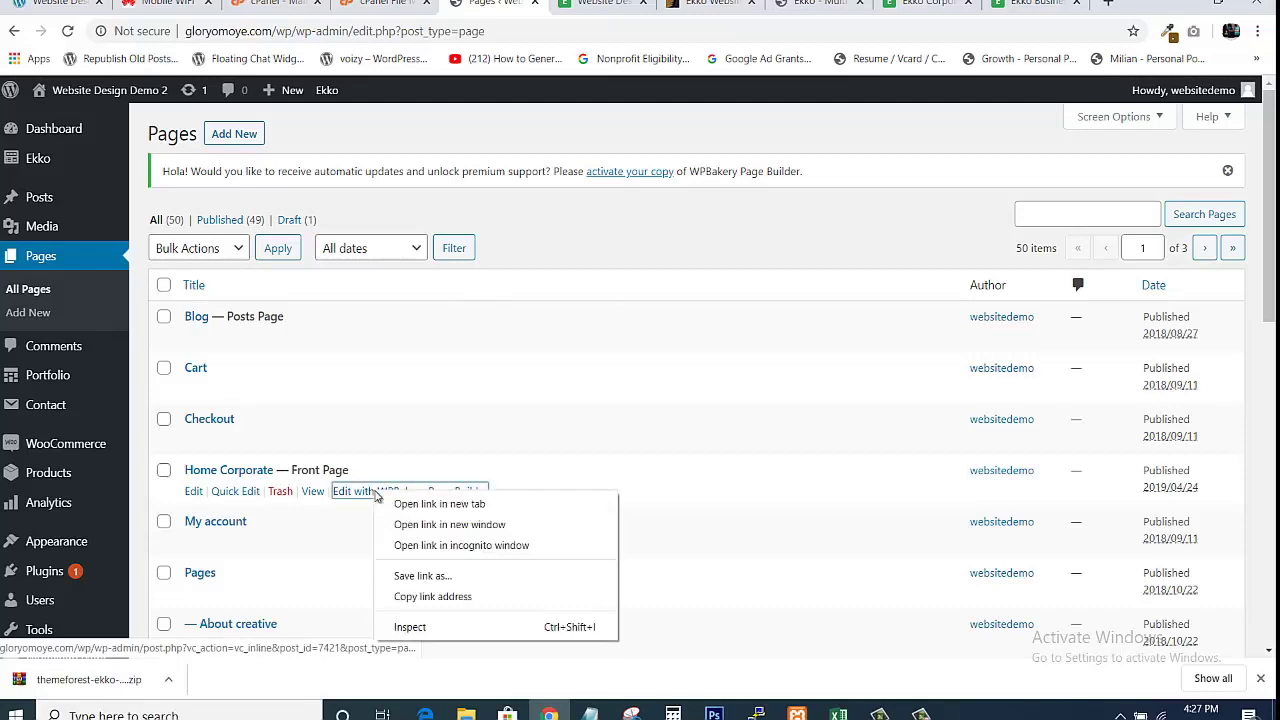
click(506, 237)
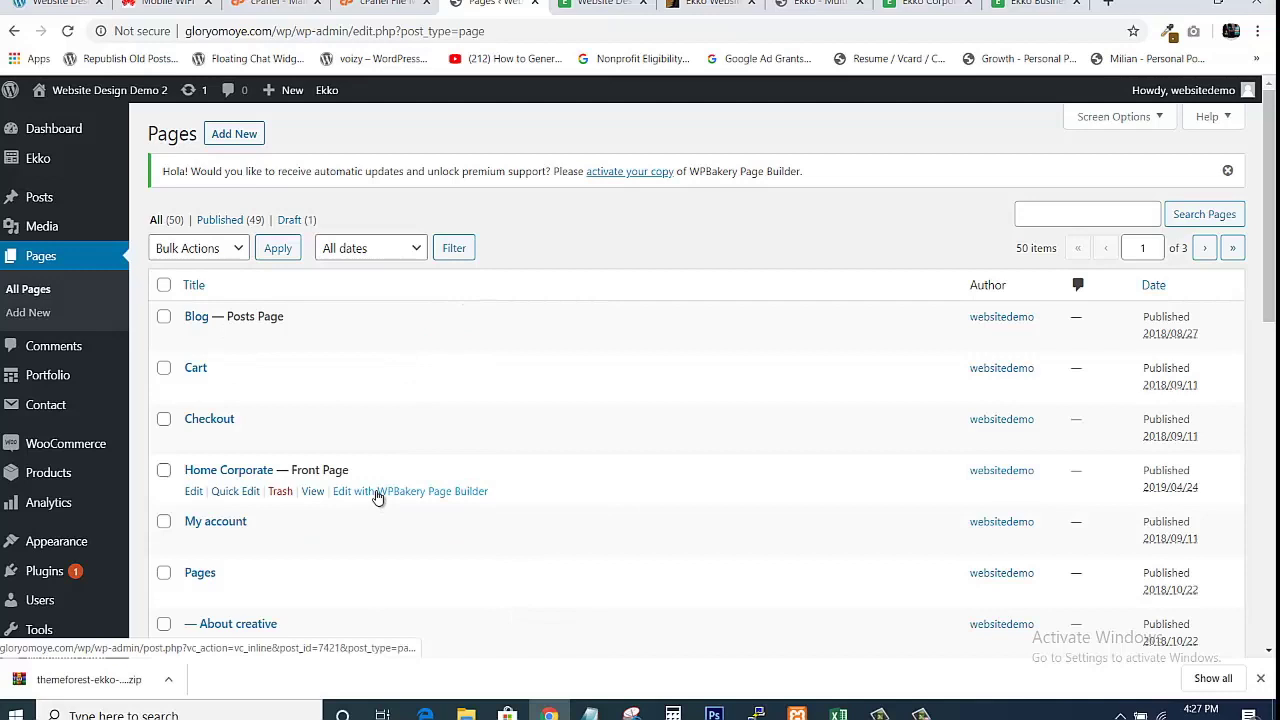
right_click(377, 497)
Open Home Corporate in the WPBakery front-end editor in a new tab, showing the 'Fortune favours the bold ones' slide.
click(399, 503)
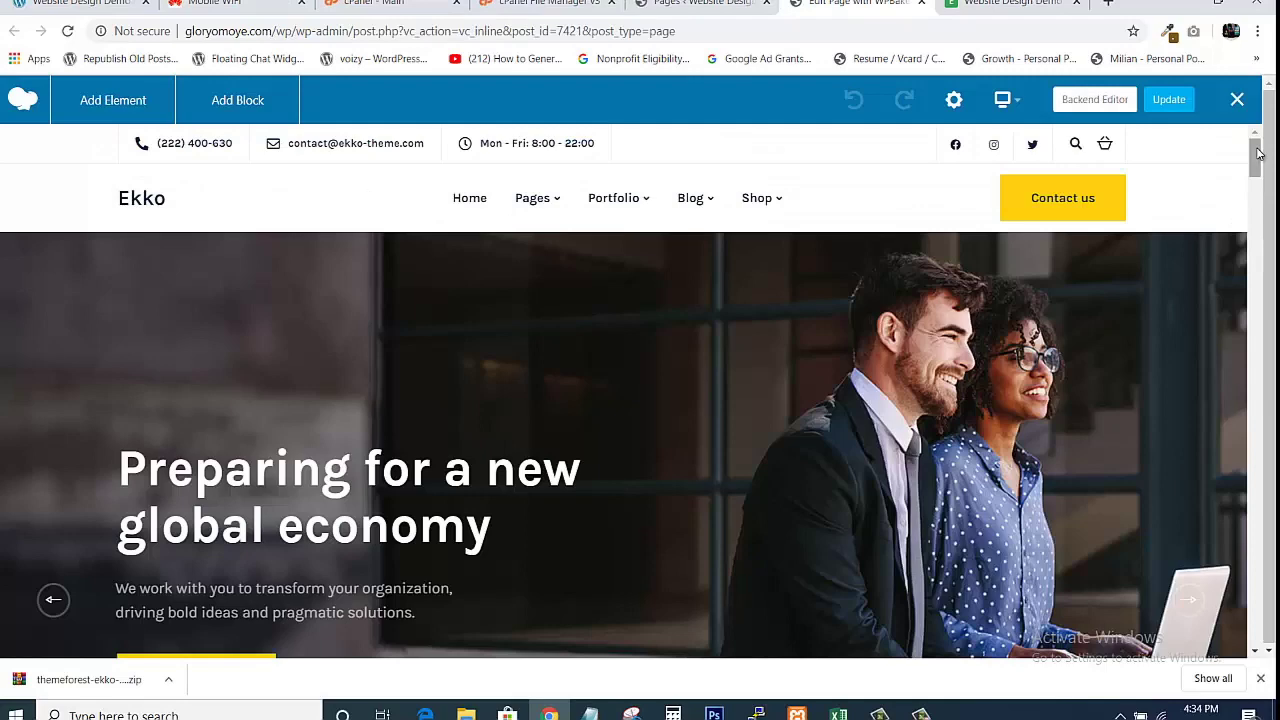
drag(1258, 152, 1272, 128)
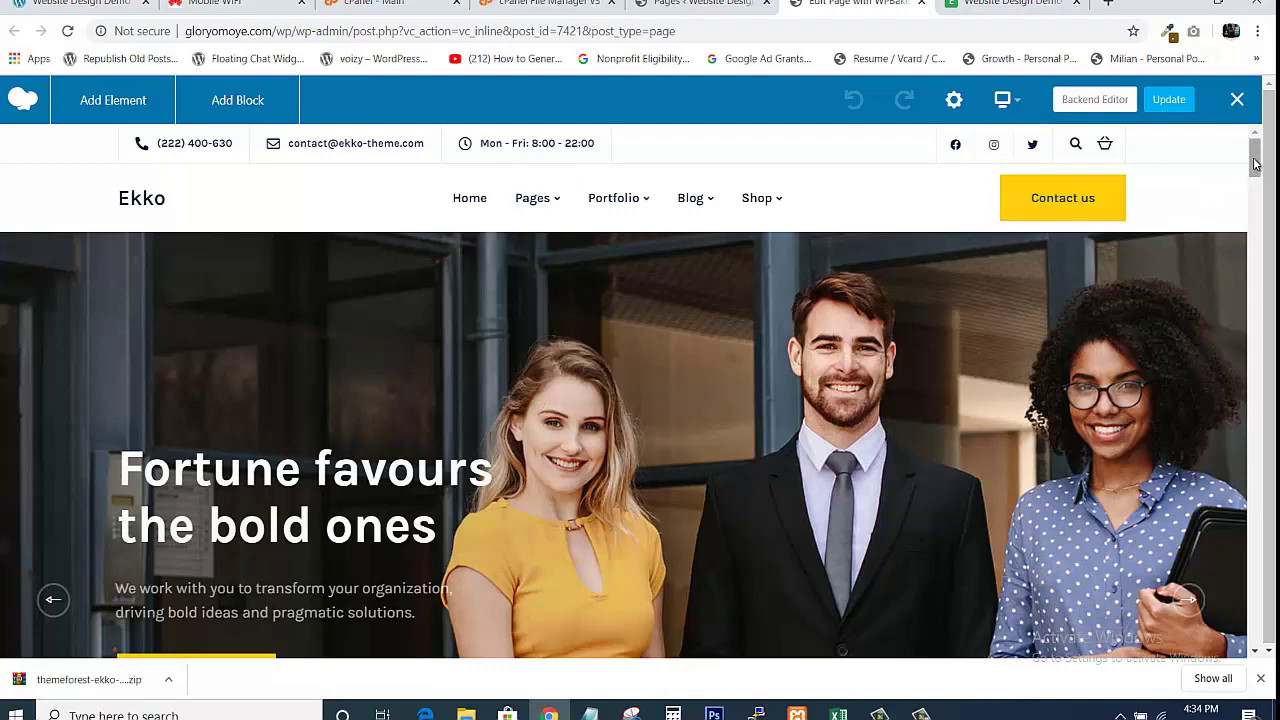
scroll(1255, 163, down, 6)
scroll(1247, 163, up, 4)
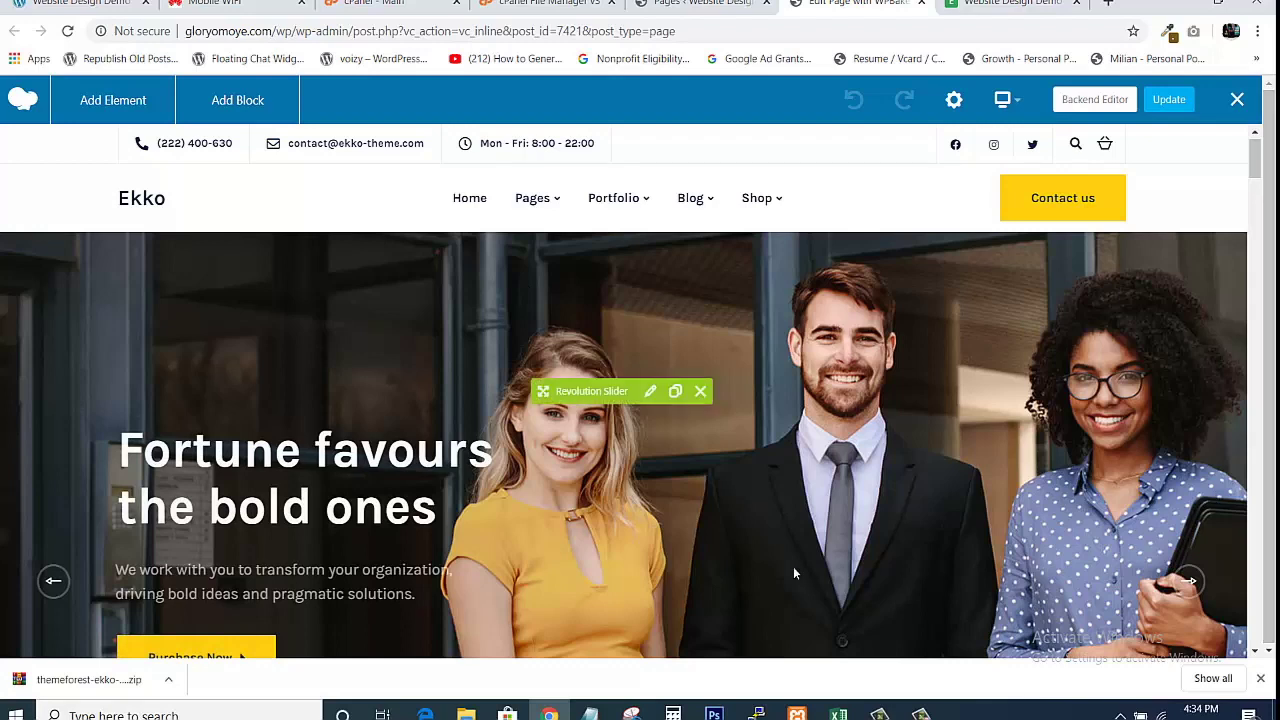
click(647, 391)
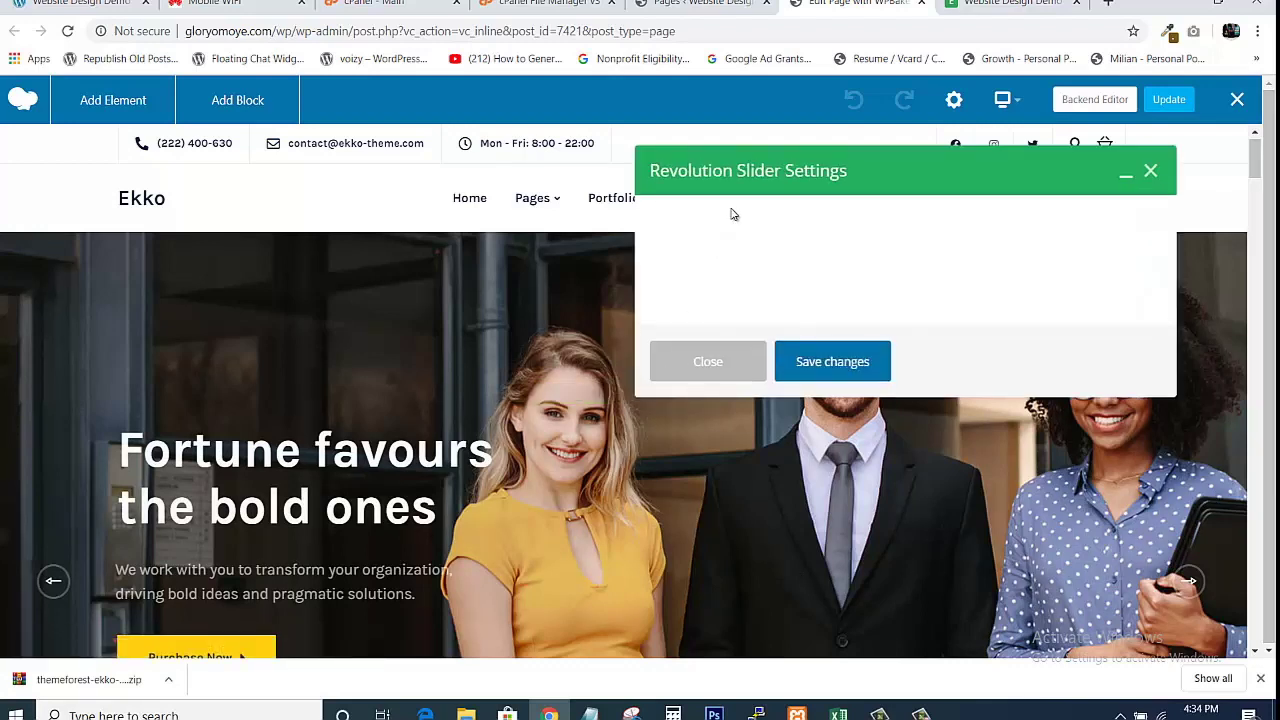
click(700, 4)
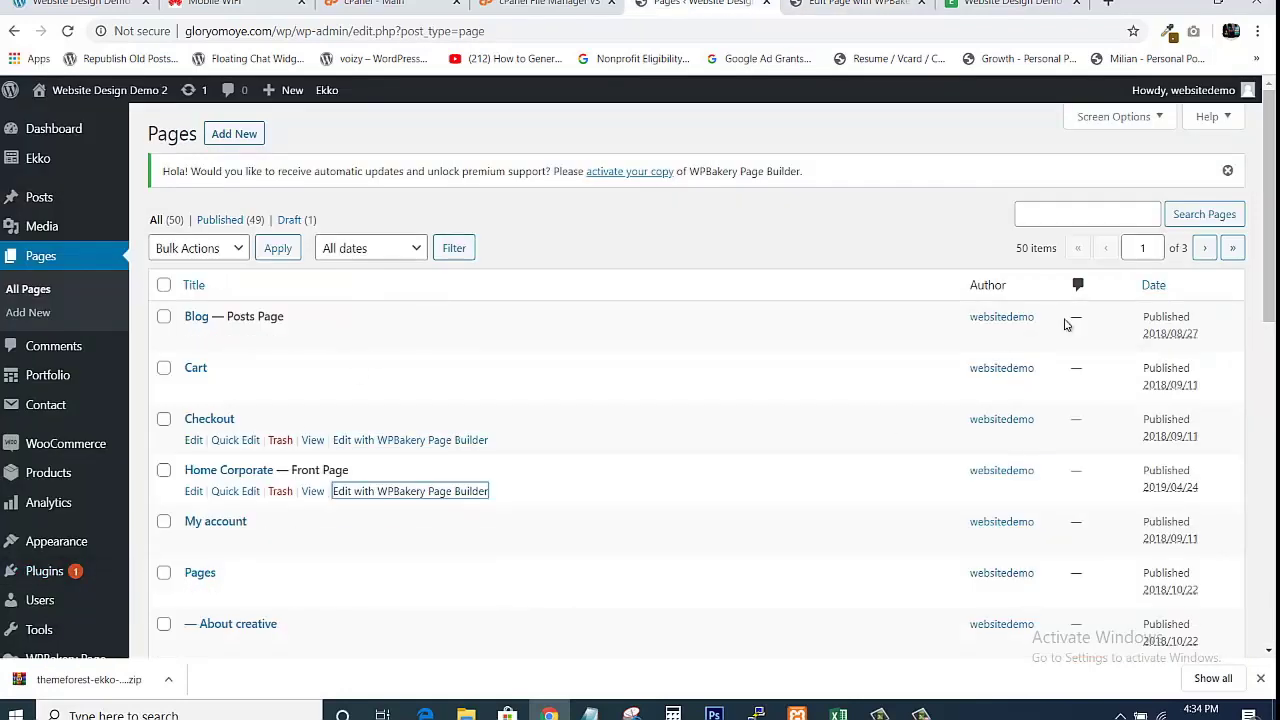
scroll(588, 481, down, 4)
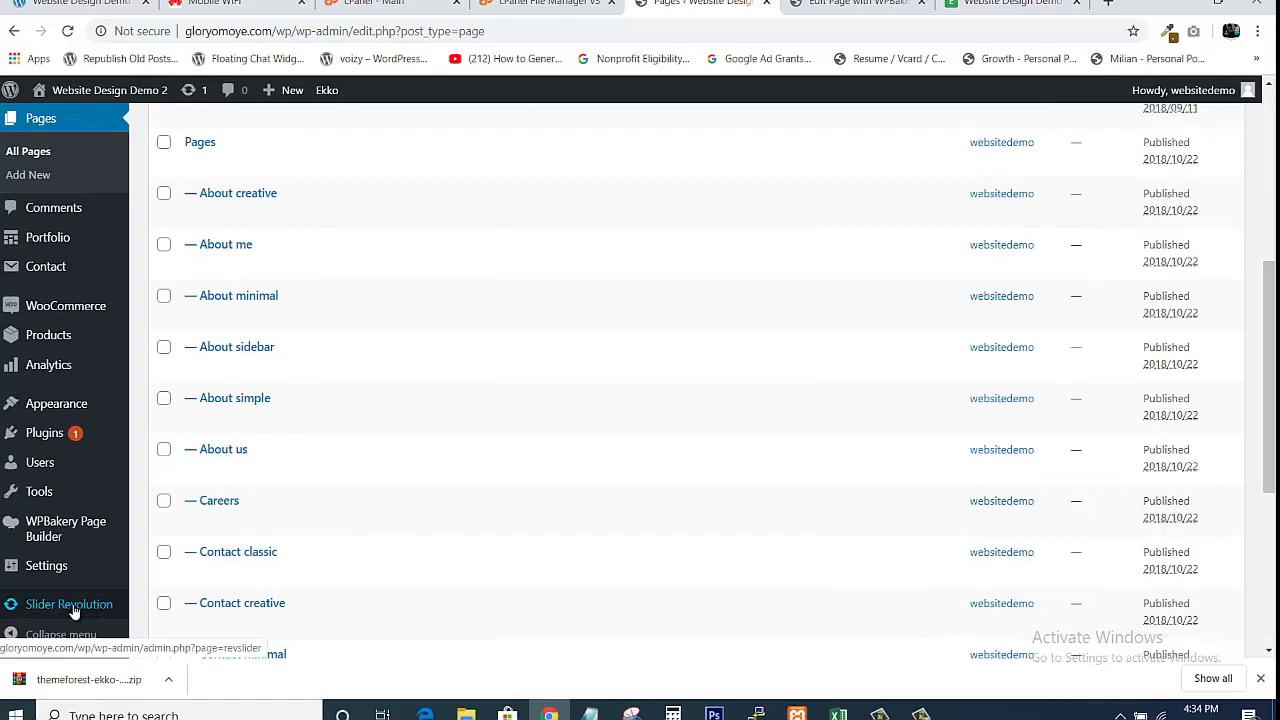
key(ctrl+Tab)
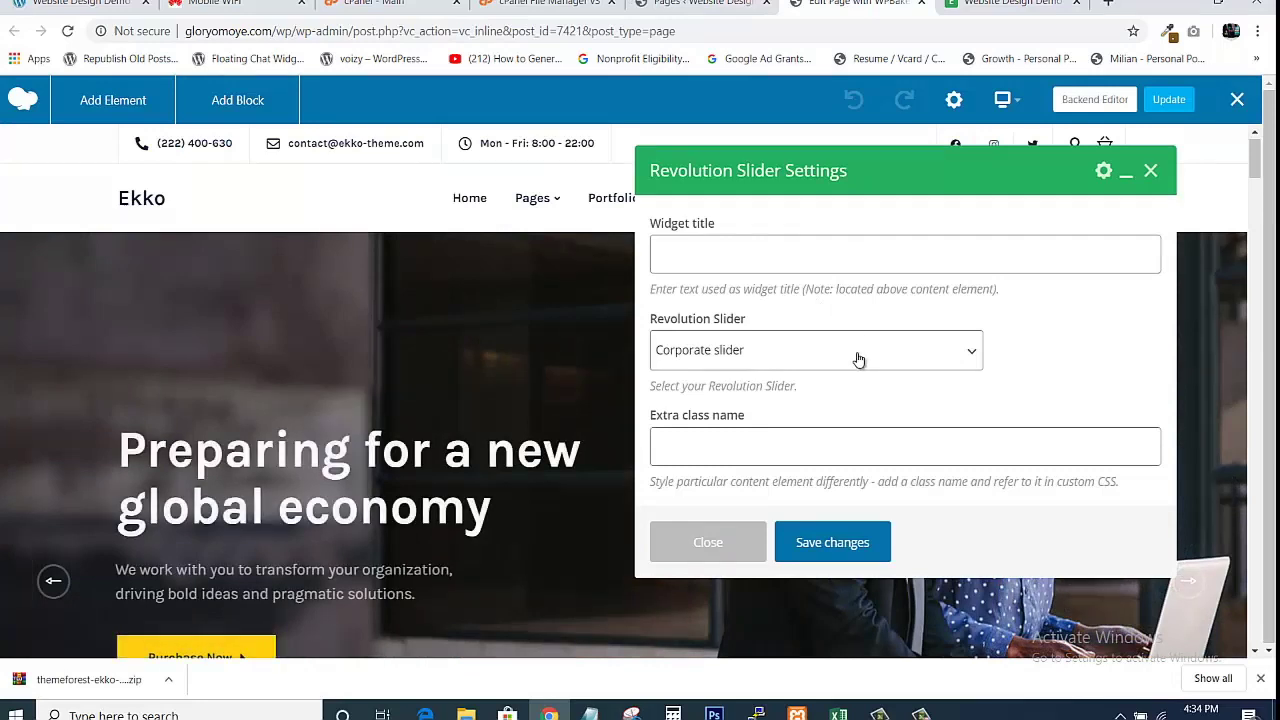
click(858, 360)
click(1025, 316)
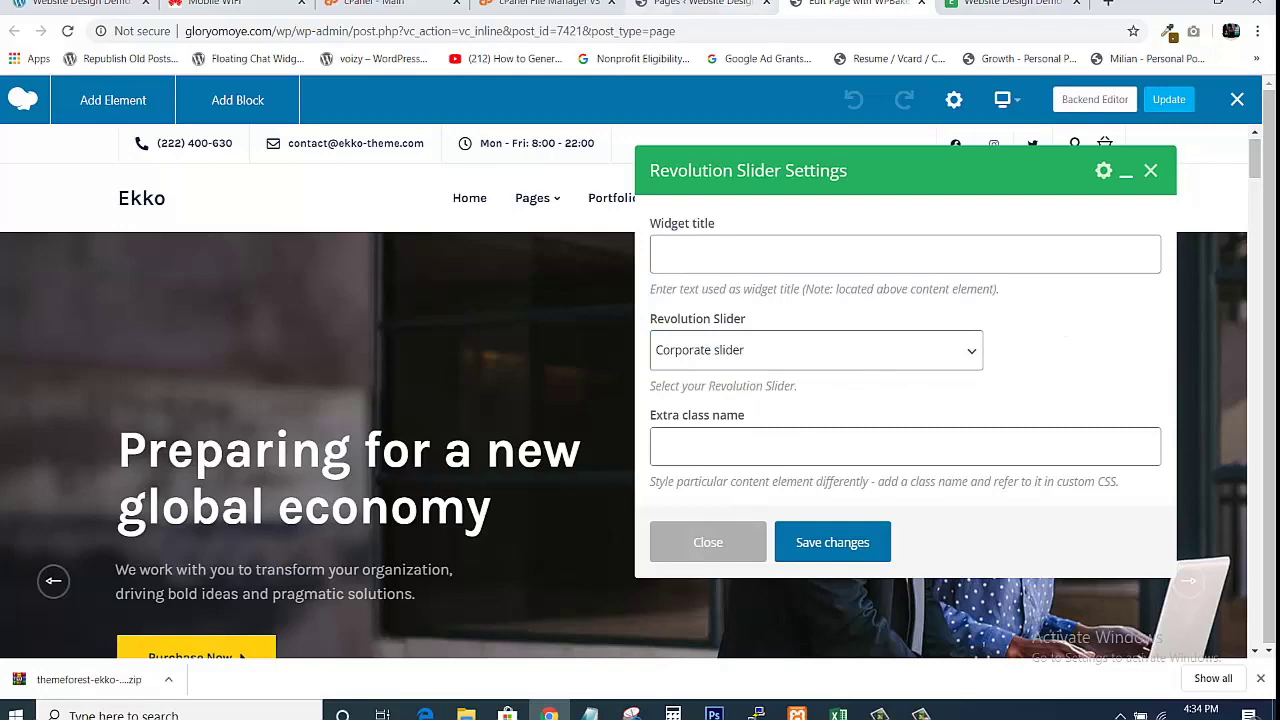
click(700, 4)
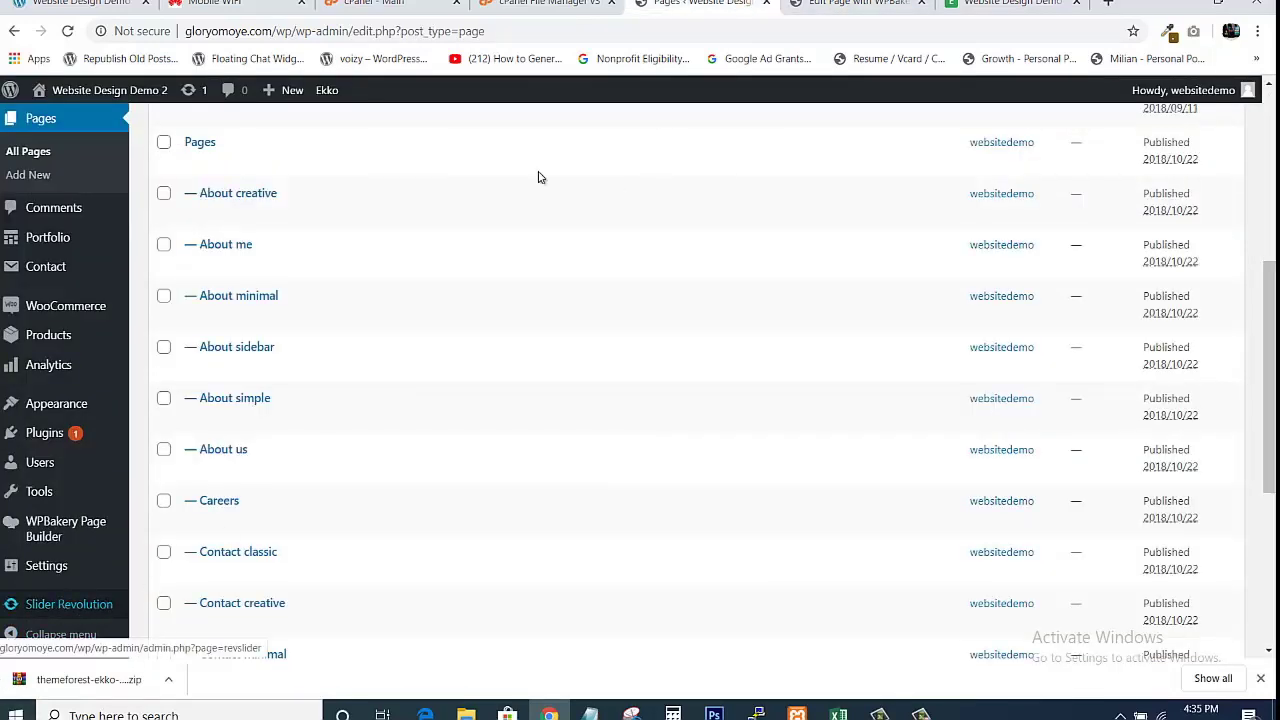
click(825, 5)
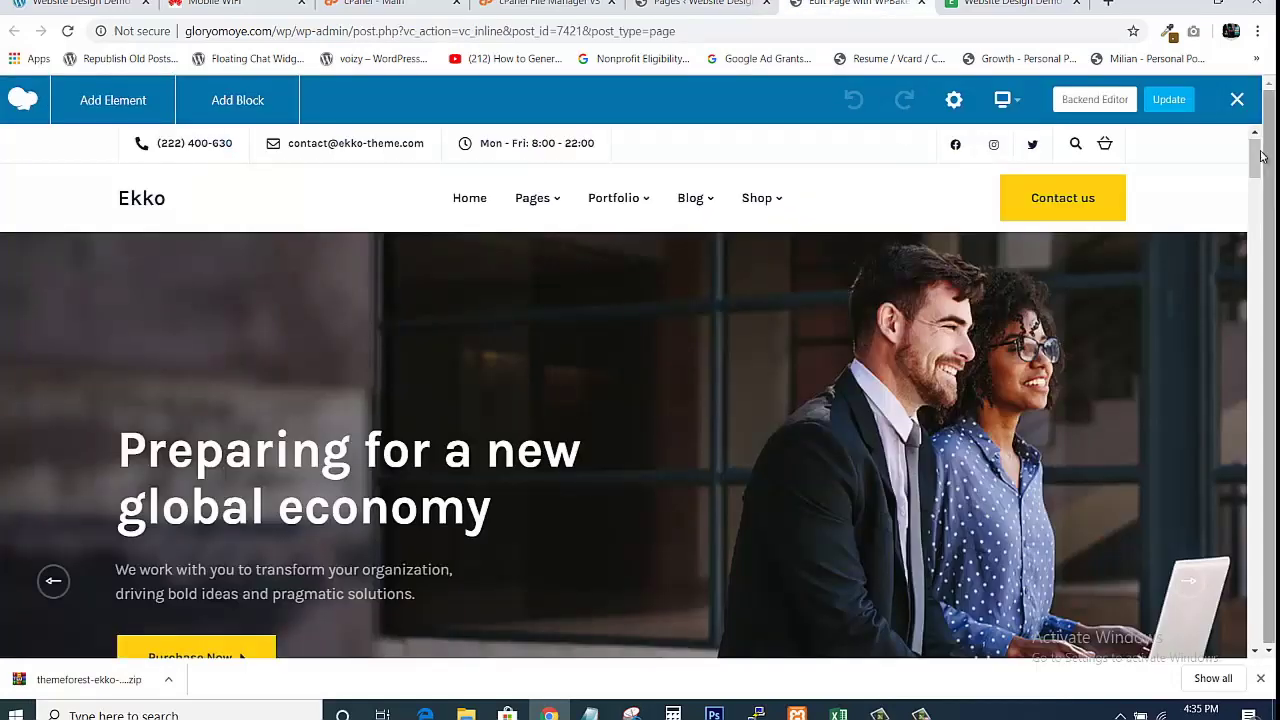
drag(1259, 157, 1260, 216)
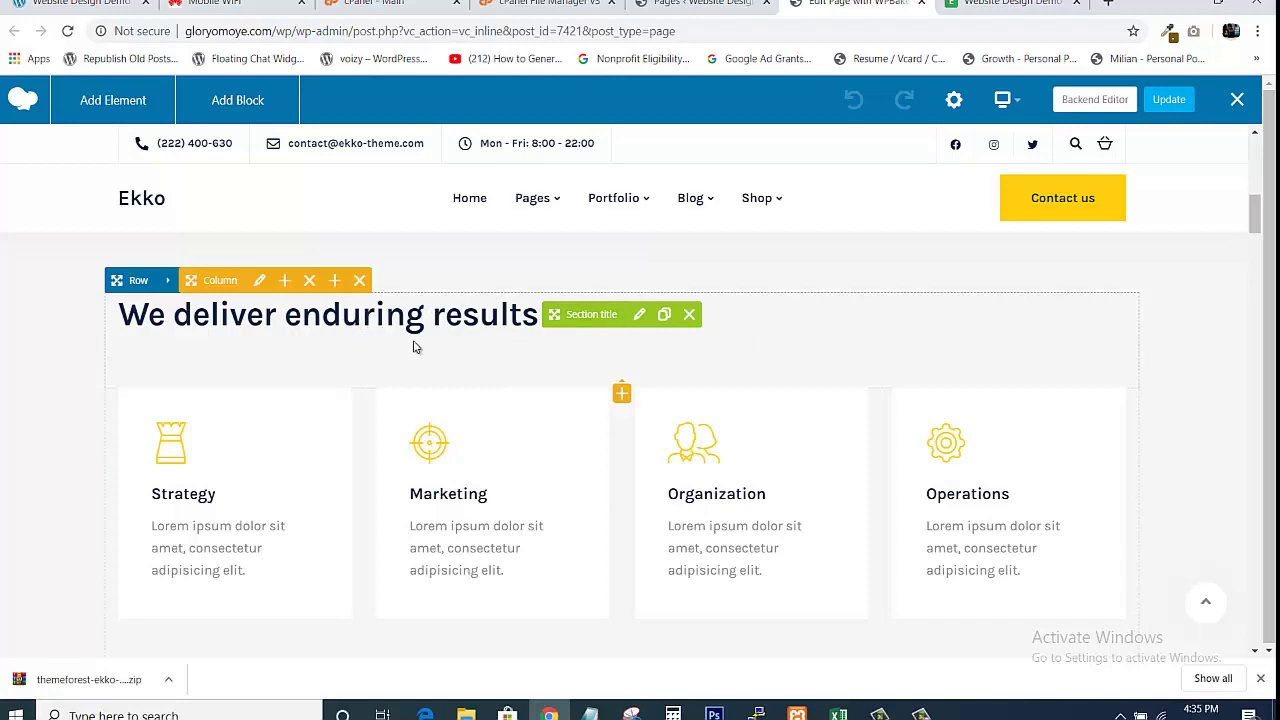
Change the heading 'We deliver enduring results' to 'We deliver Excellent Results' and save it.
click(640, 316)
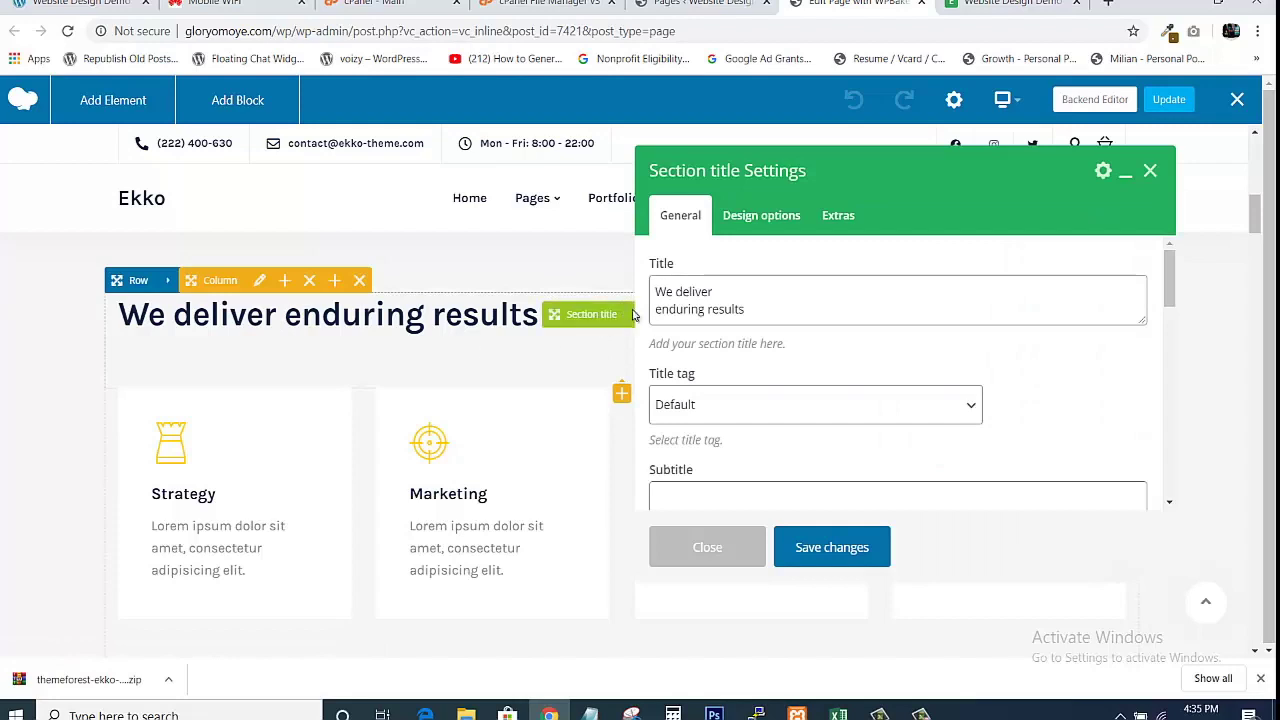
click(740, 297)
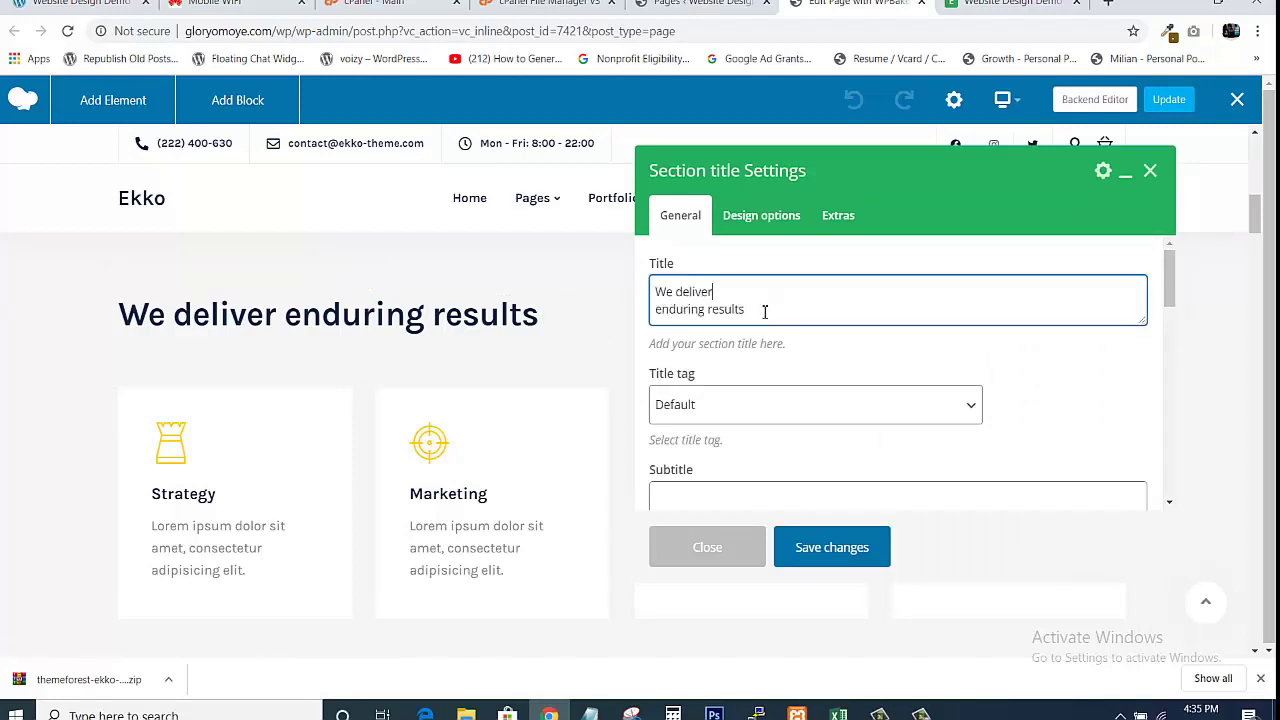
key(BackSpace)
key(BackSpace)
text(ent Result)
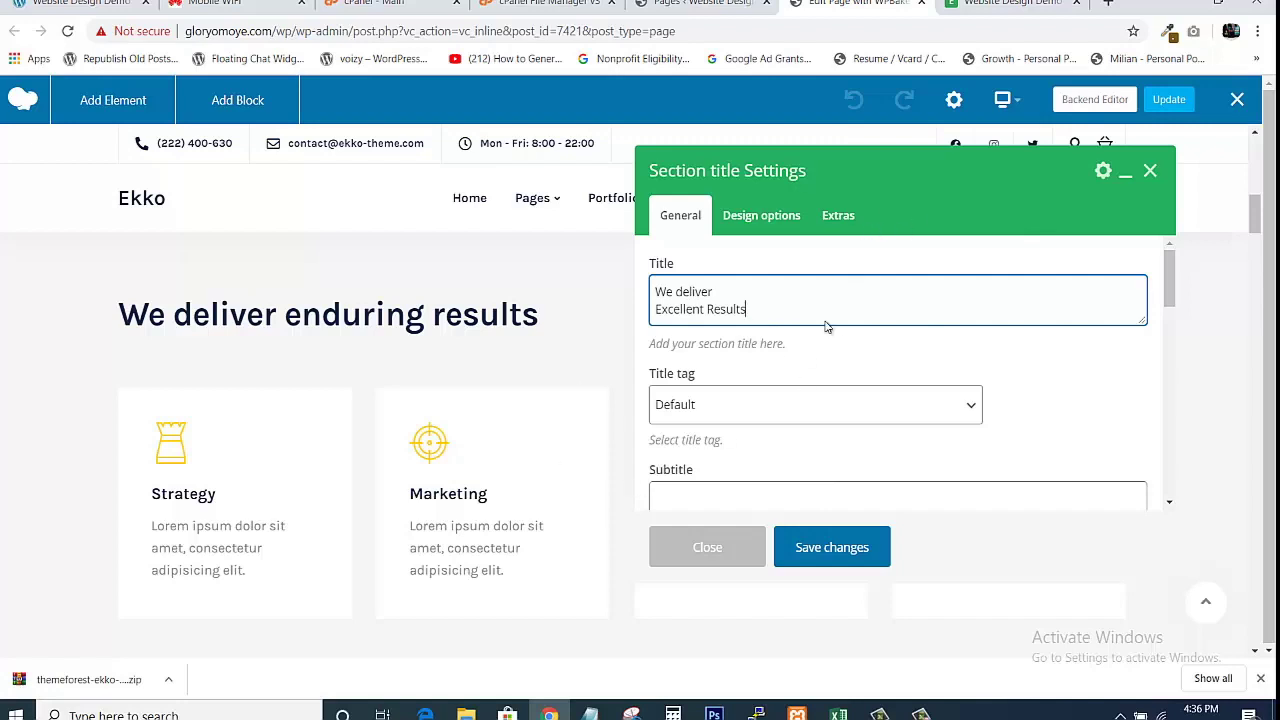
click(822, 560)
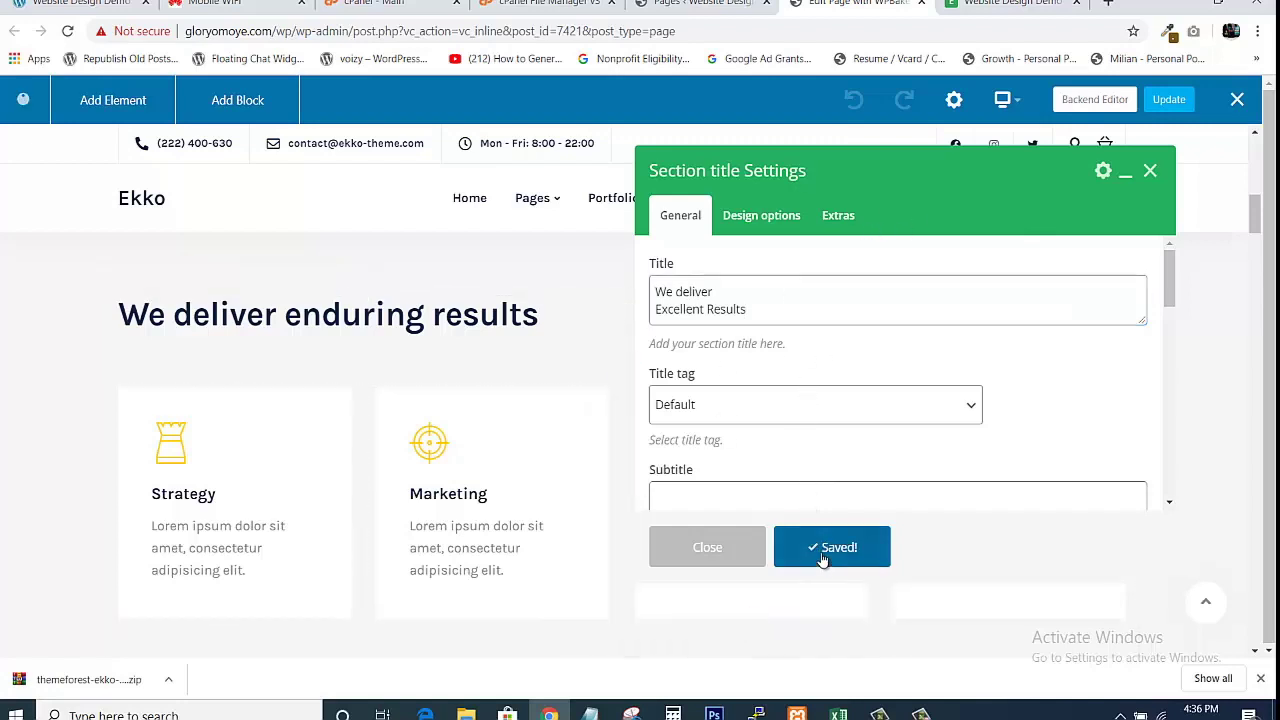
click(707, 550)
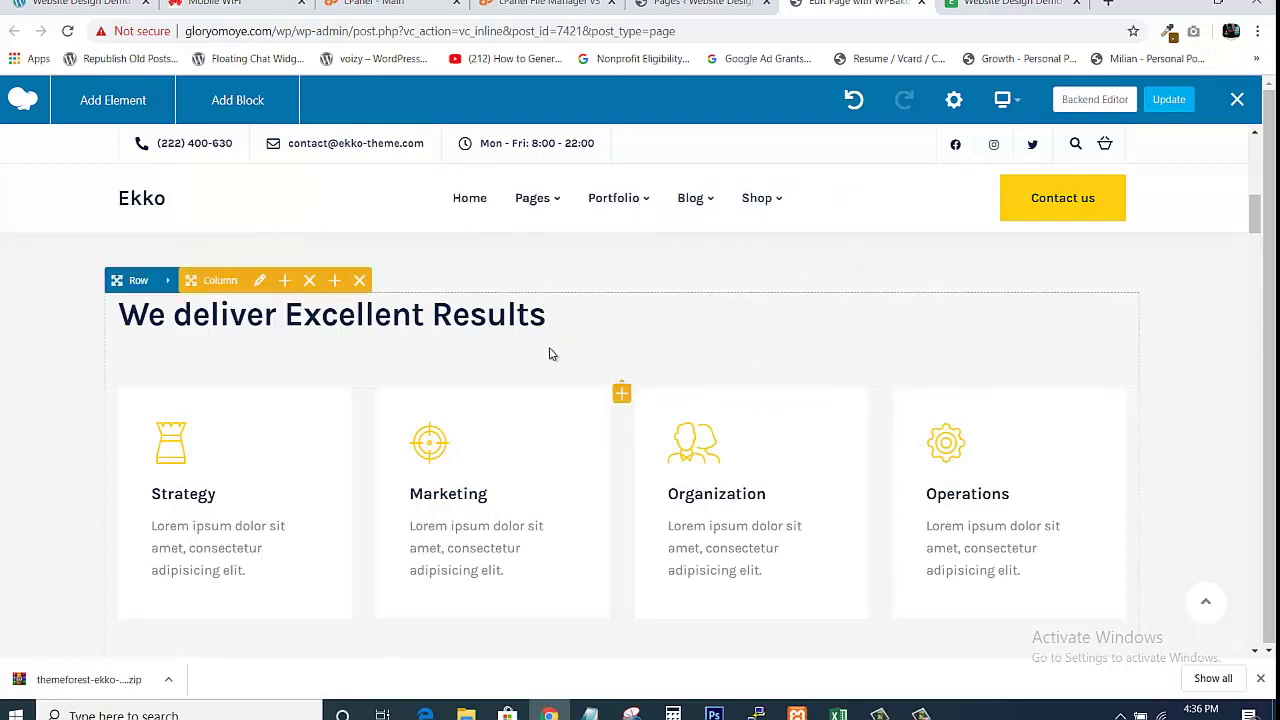
Save the page, then inspect the Strategy icon box's title in its settings.
click(1168, 101)
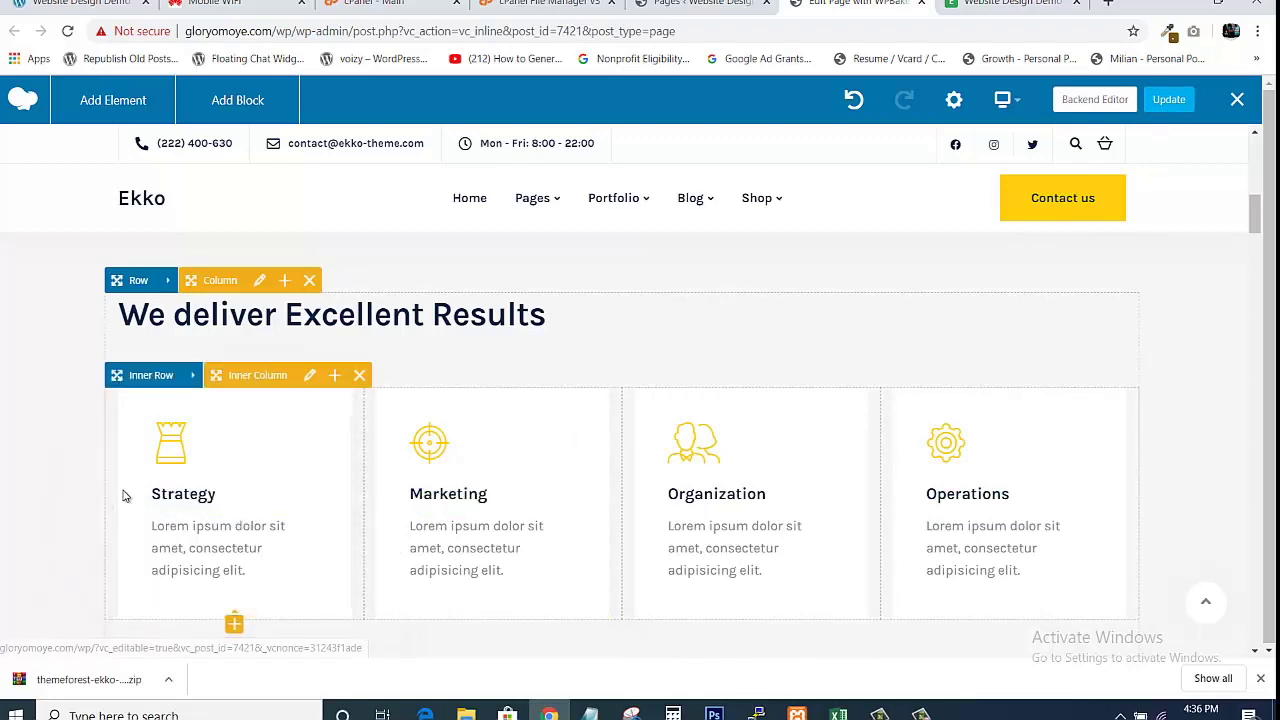
mouse_move(156, 499)
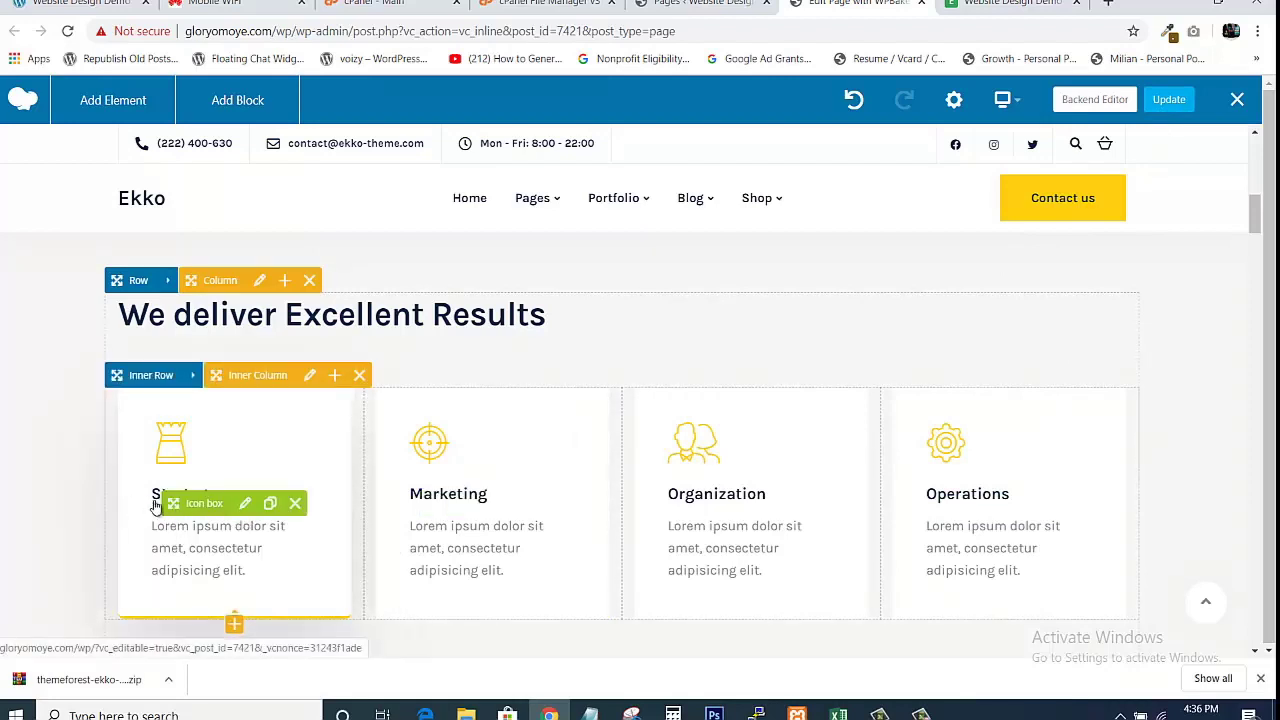
click(245, 503)
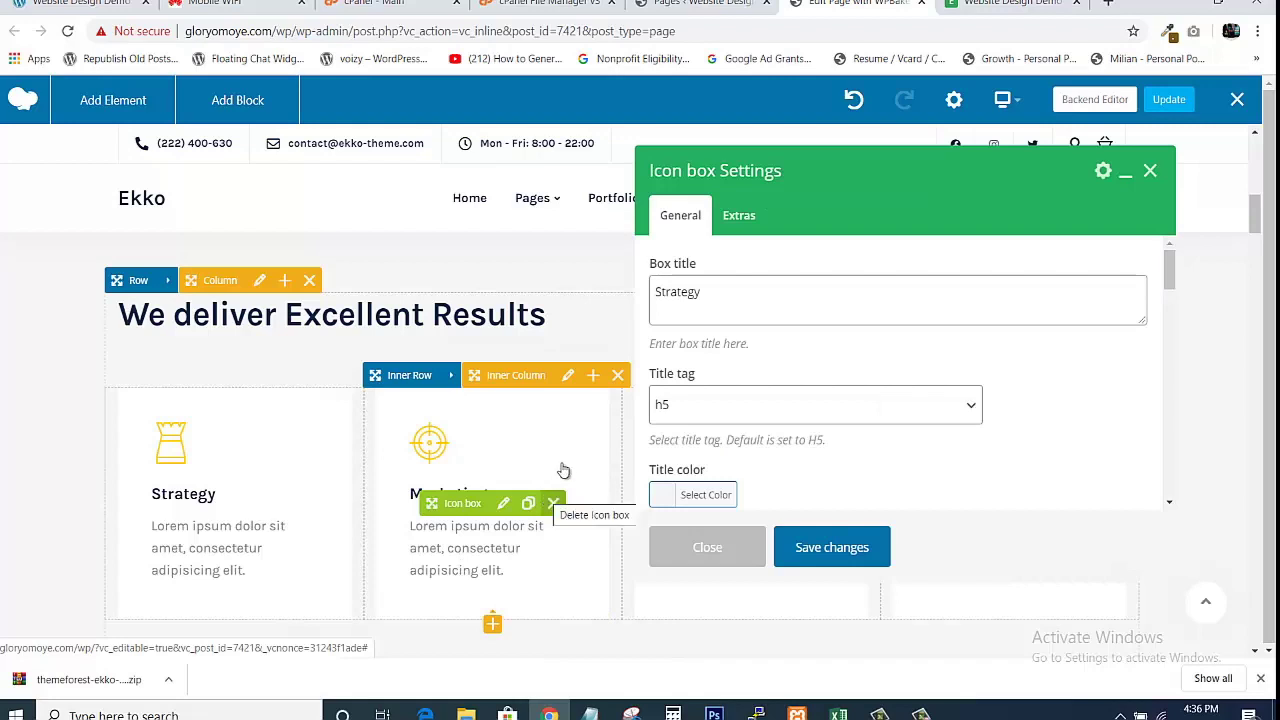
click(733, 290)
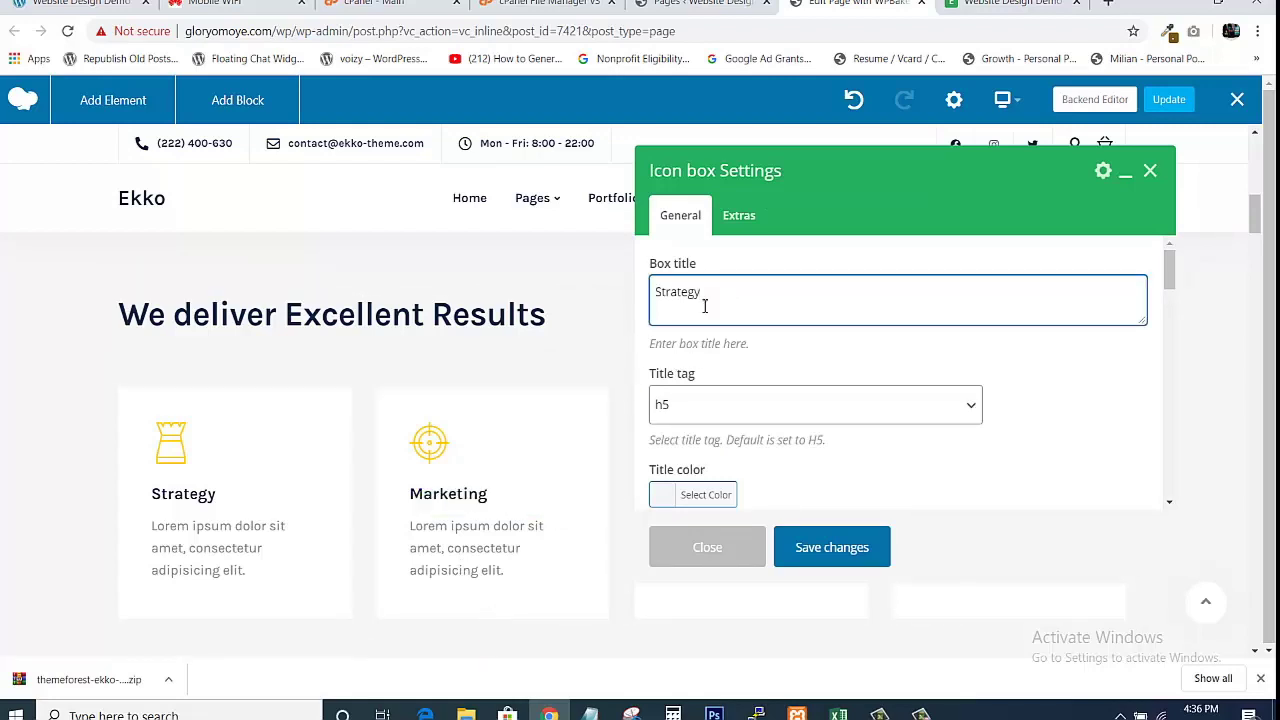
drag(658, 295, 763, 287)
click(767, 286)
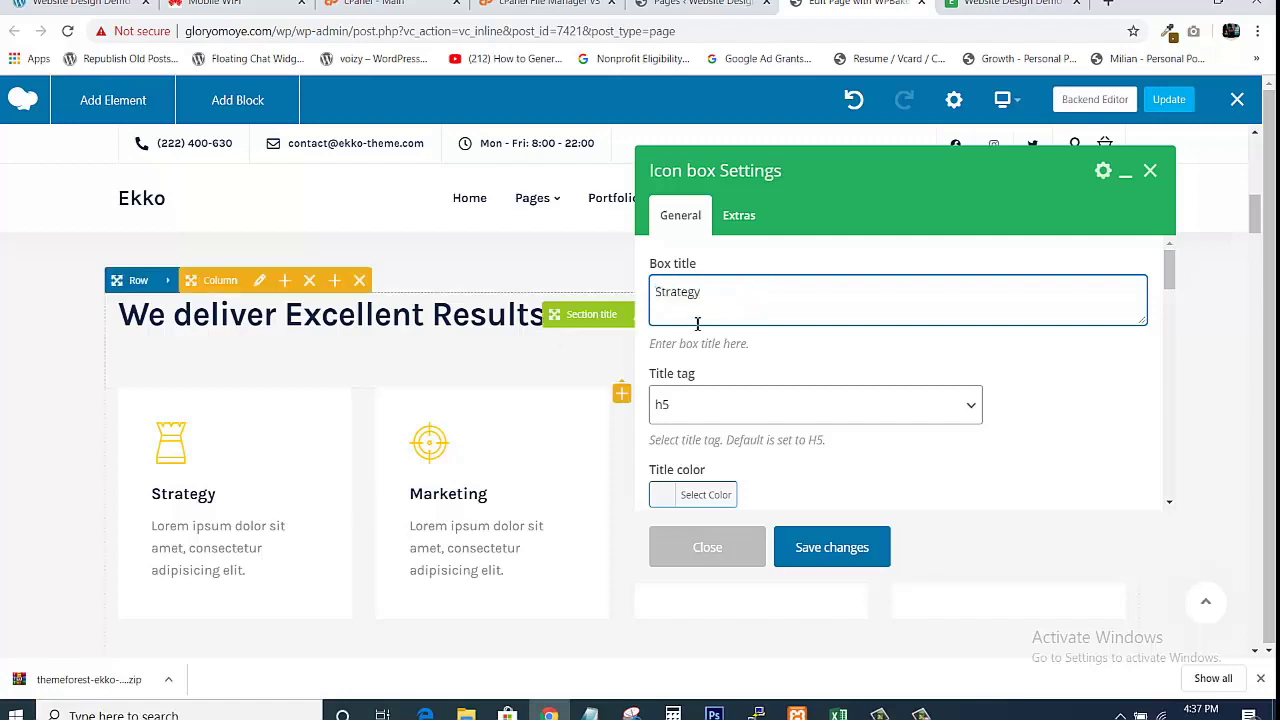
double_click(663, 297)
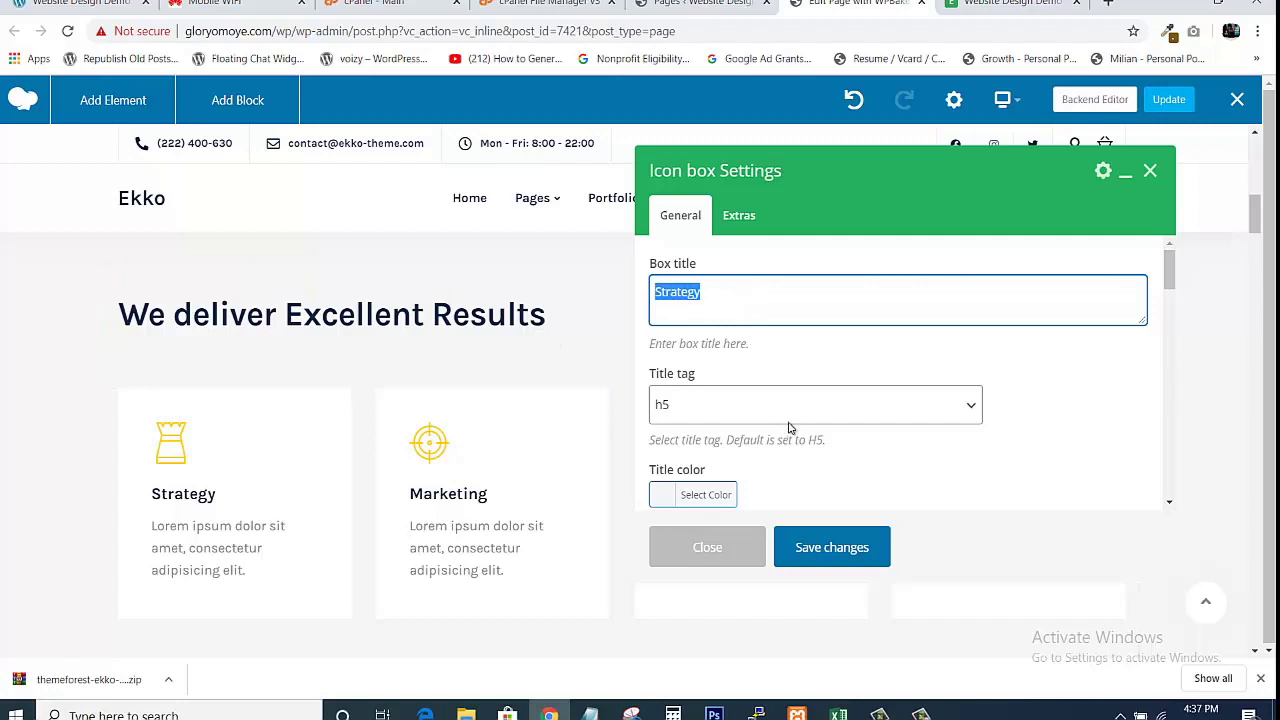
click(773, 316)
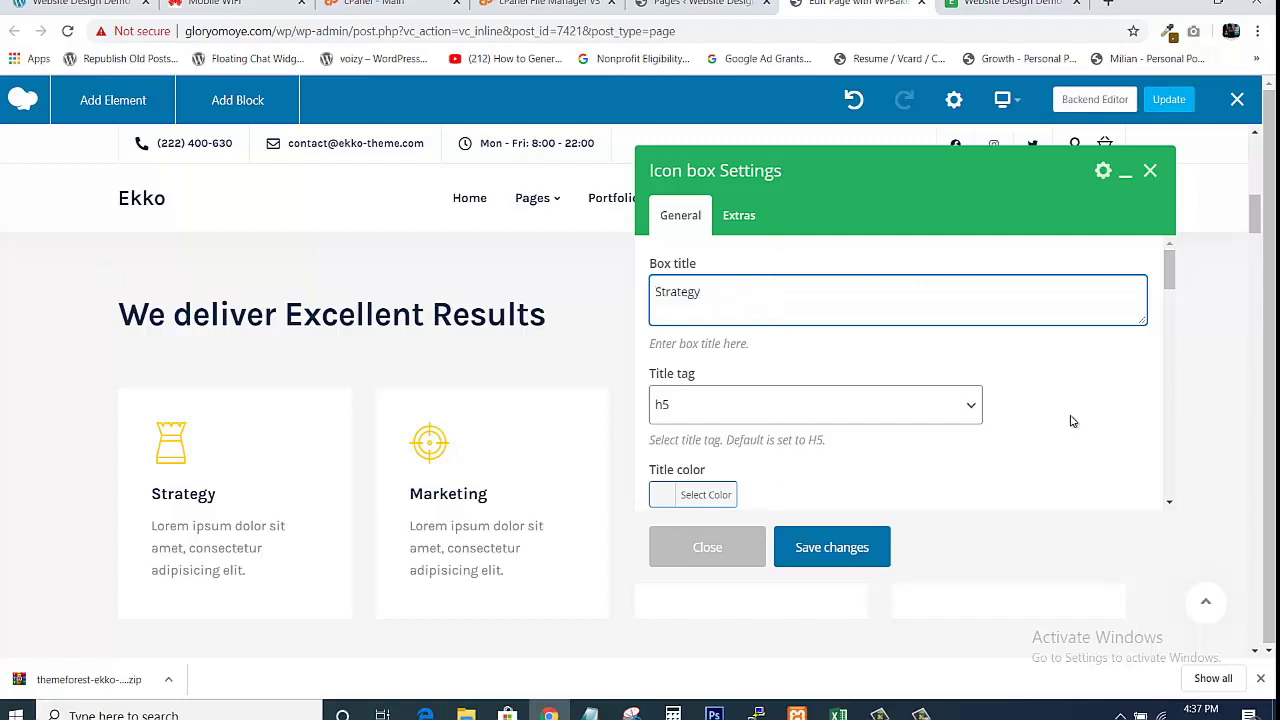
Review the box's placeholder description, then save and close the icon box settings unchanged.
drag(1169, 286, 1169, 308)
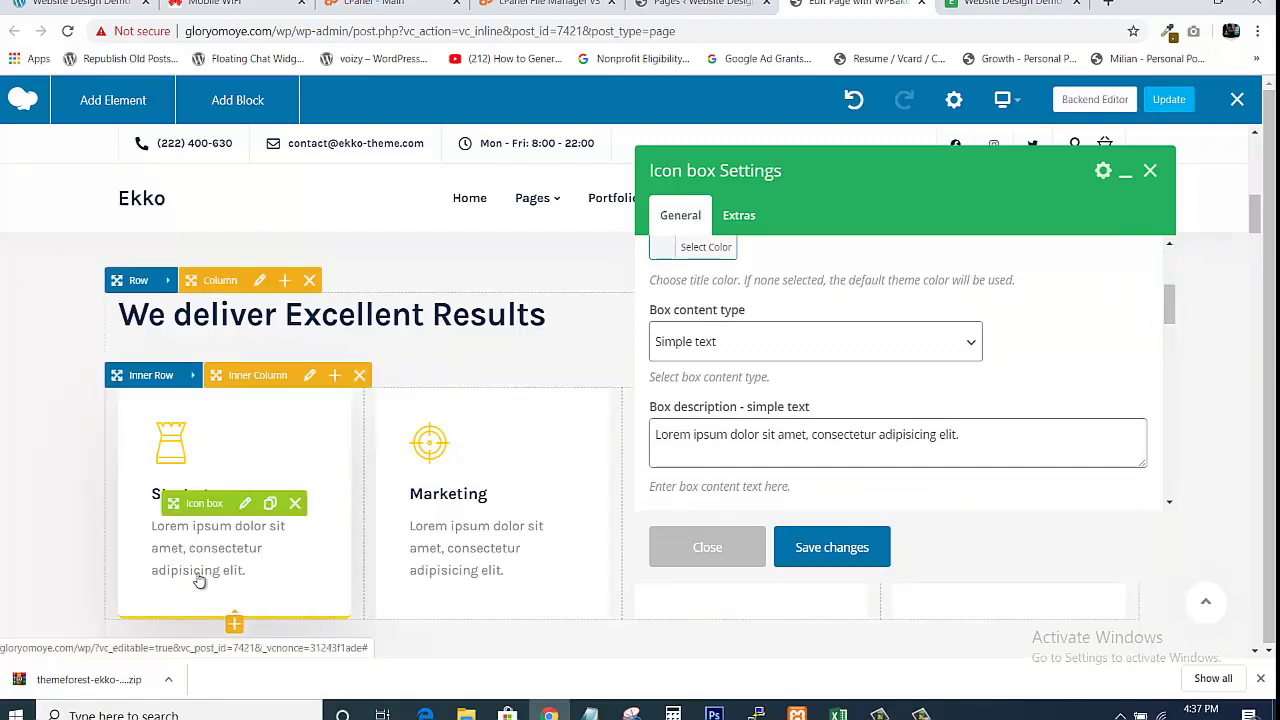
drag(656, 436, 1007, 438)
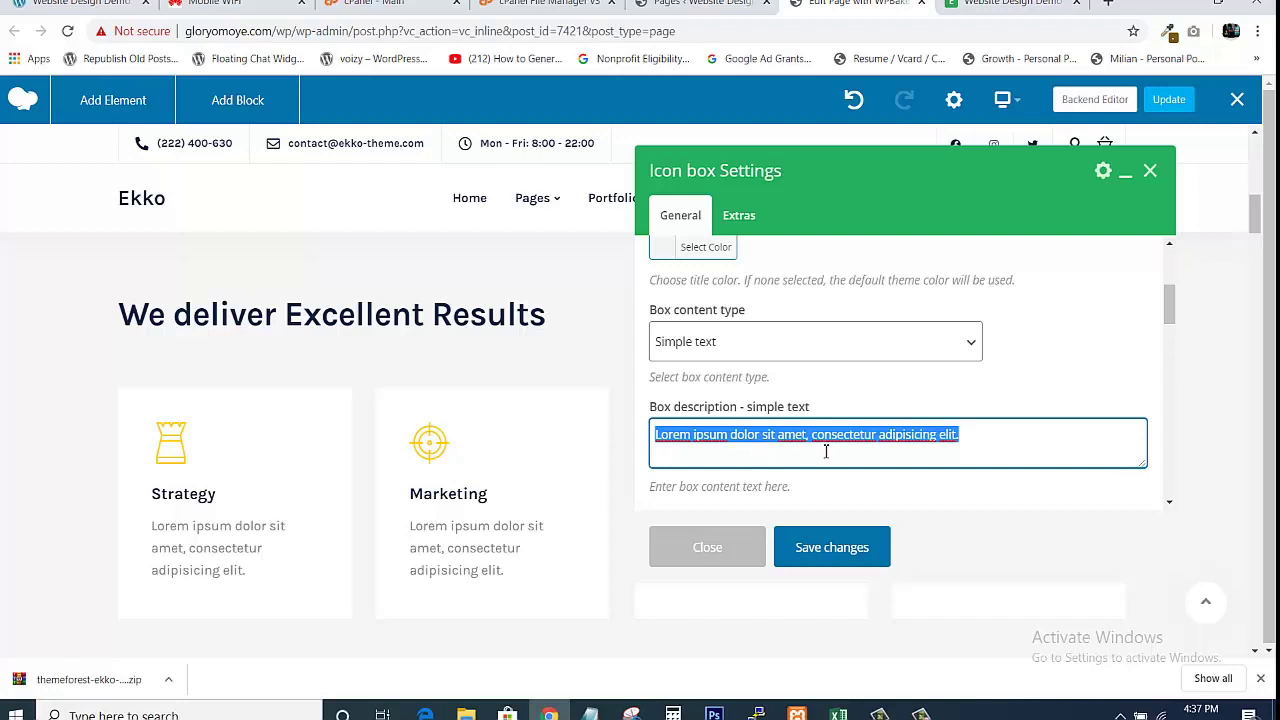
click(863, 449)
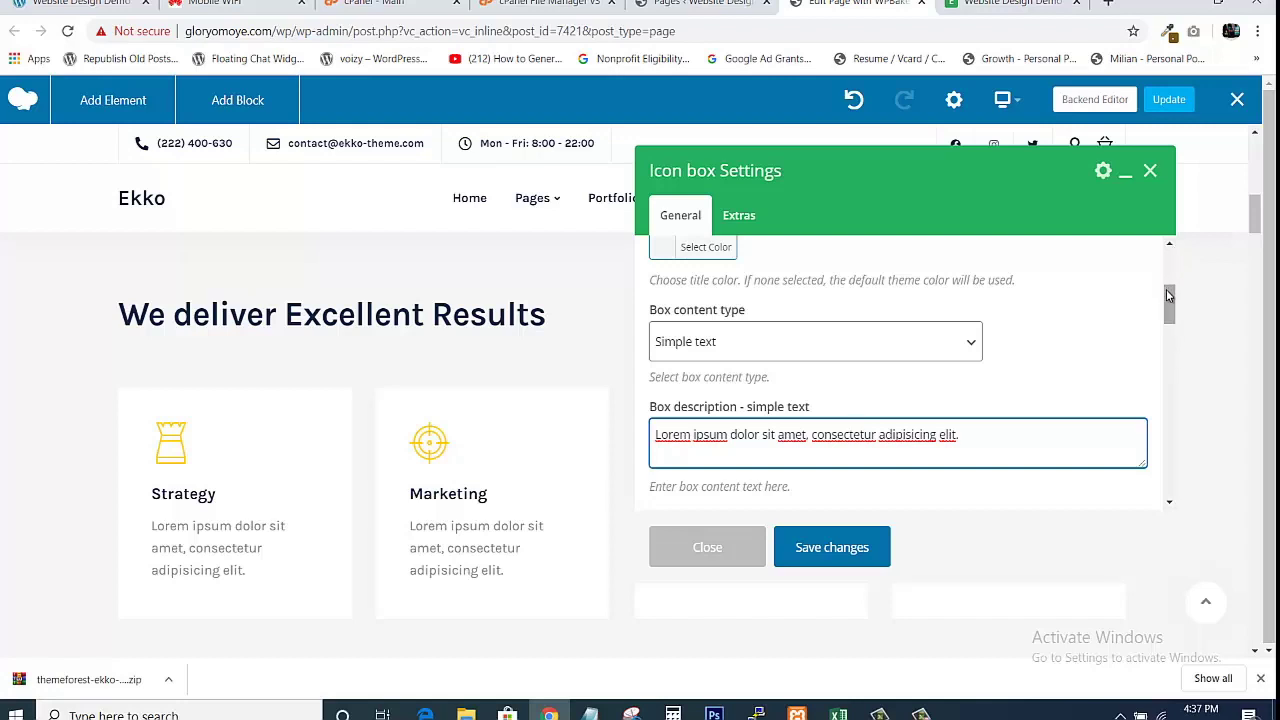
drag(1167, 301, 1213, 498)
scroll(983, 337, up, 10)
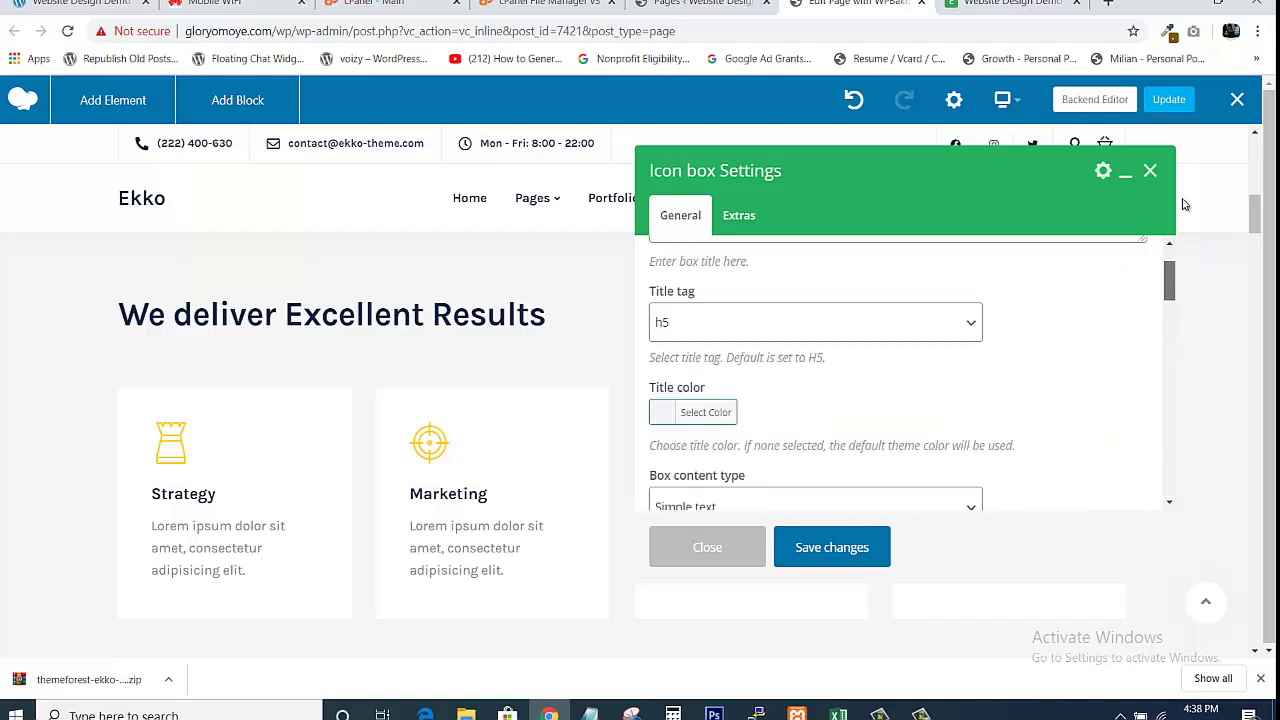
click(838, 559)
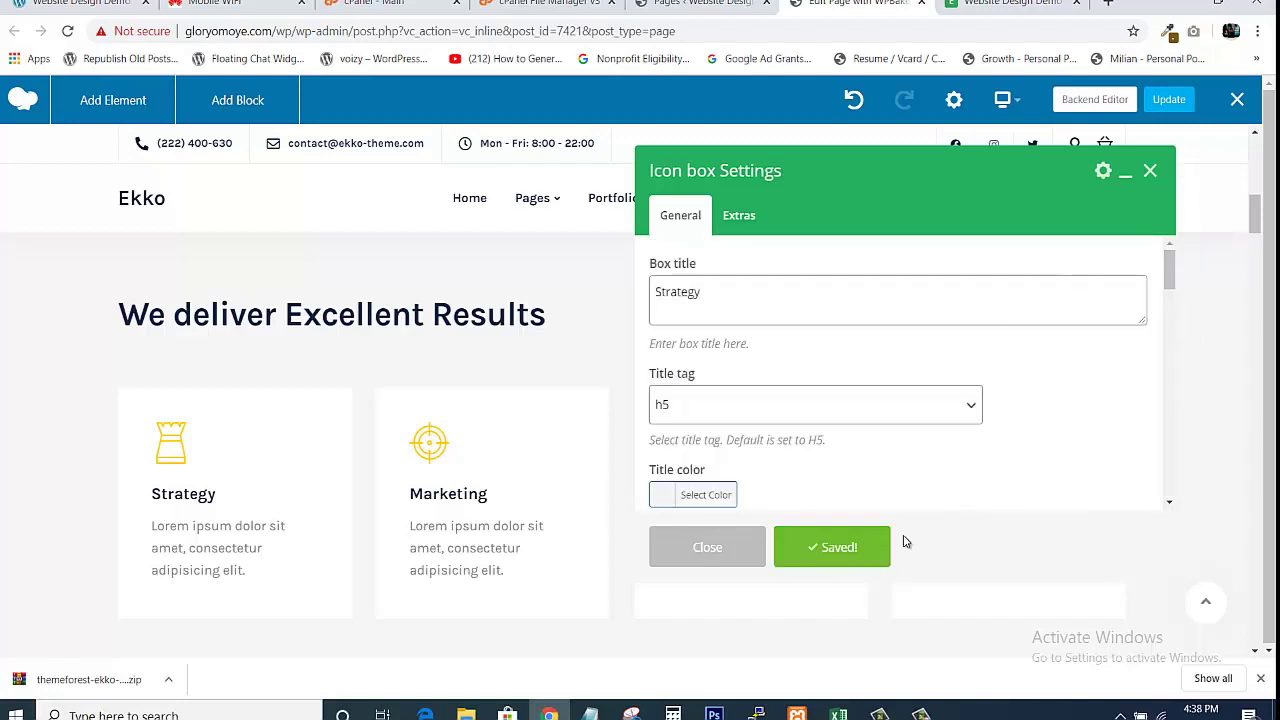
click(698, 557)
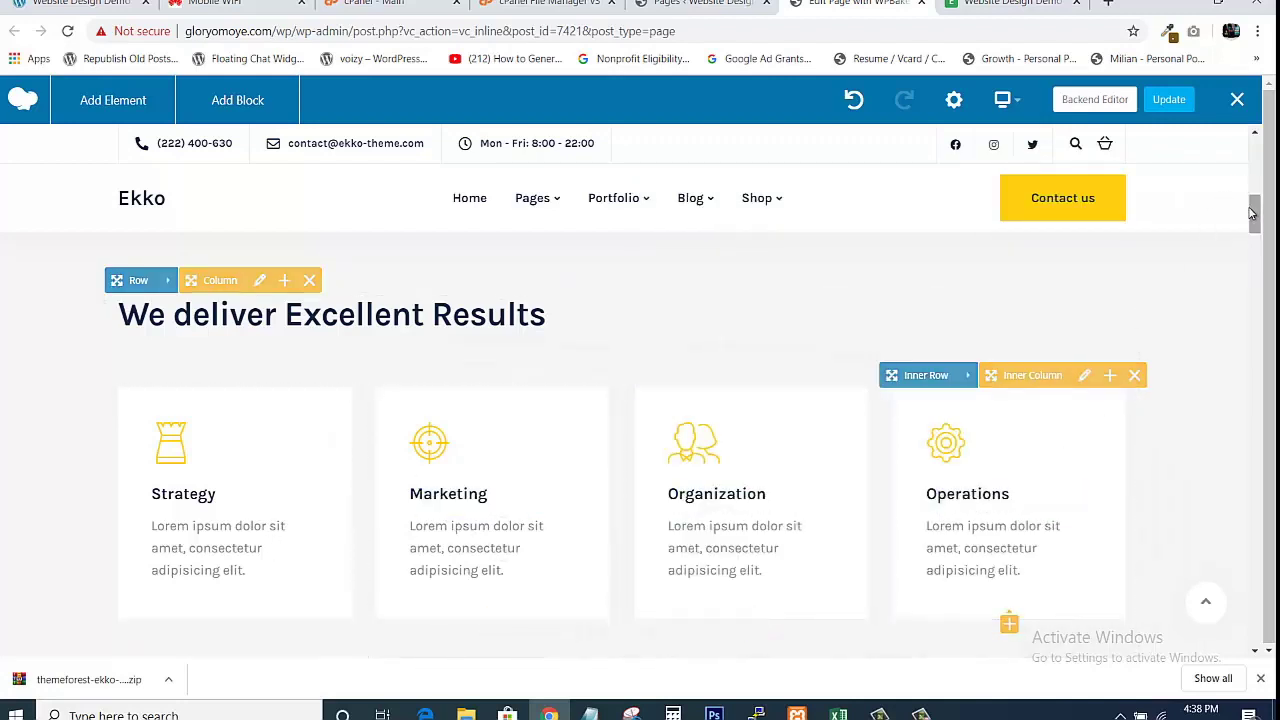
Scroll down to the 'Our purpose is to deliver excellence in service and execution' section with the team photo.
scroll(1251, 218, down, 6)
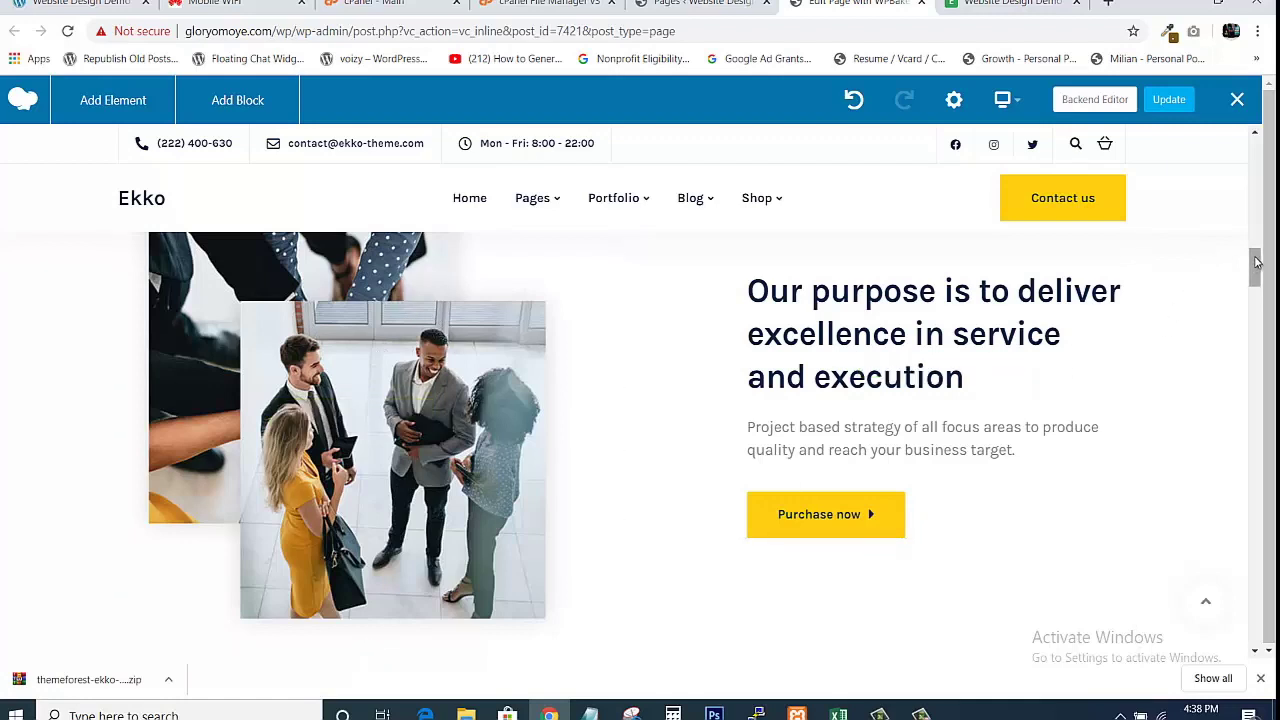
drag(1251, 270, 1252, 263)
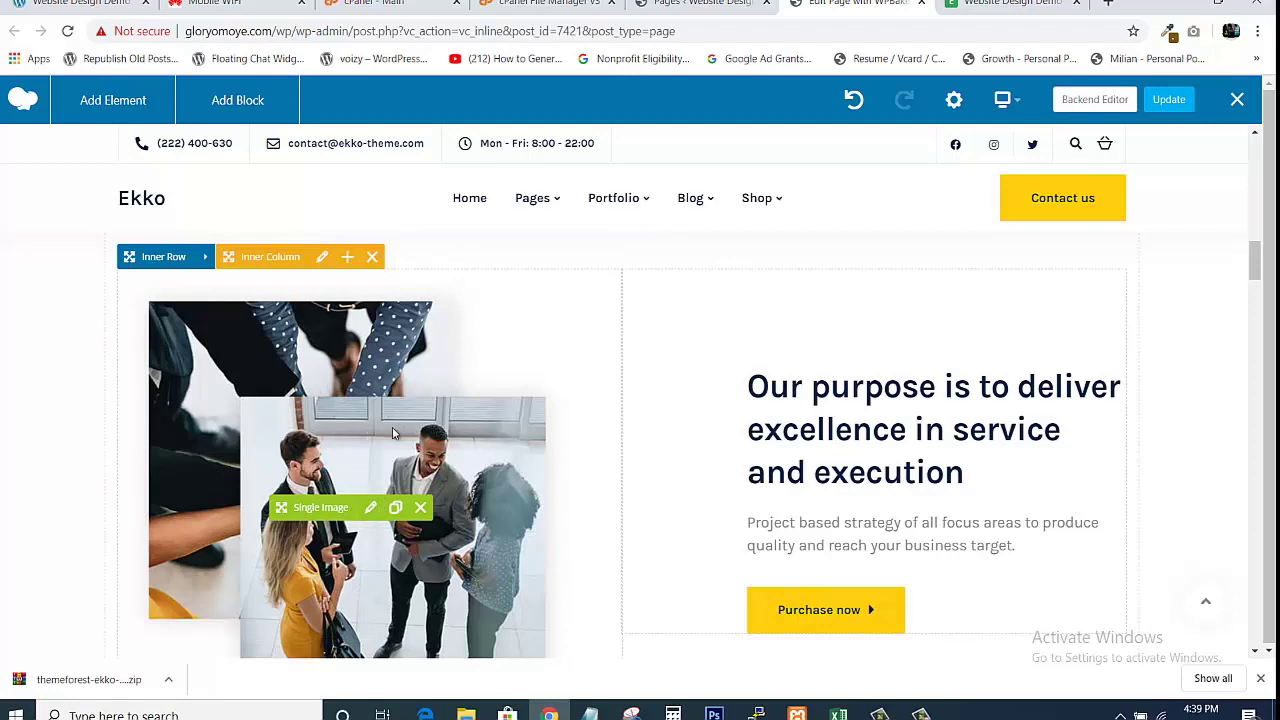
From the Pages list, open Media > Library in a new browser tab.
click(712, 3)
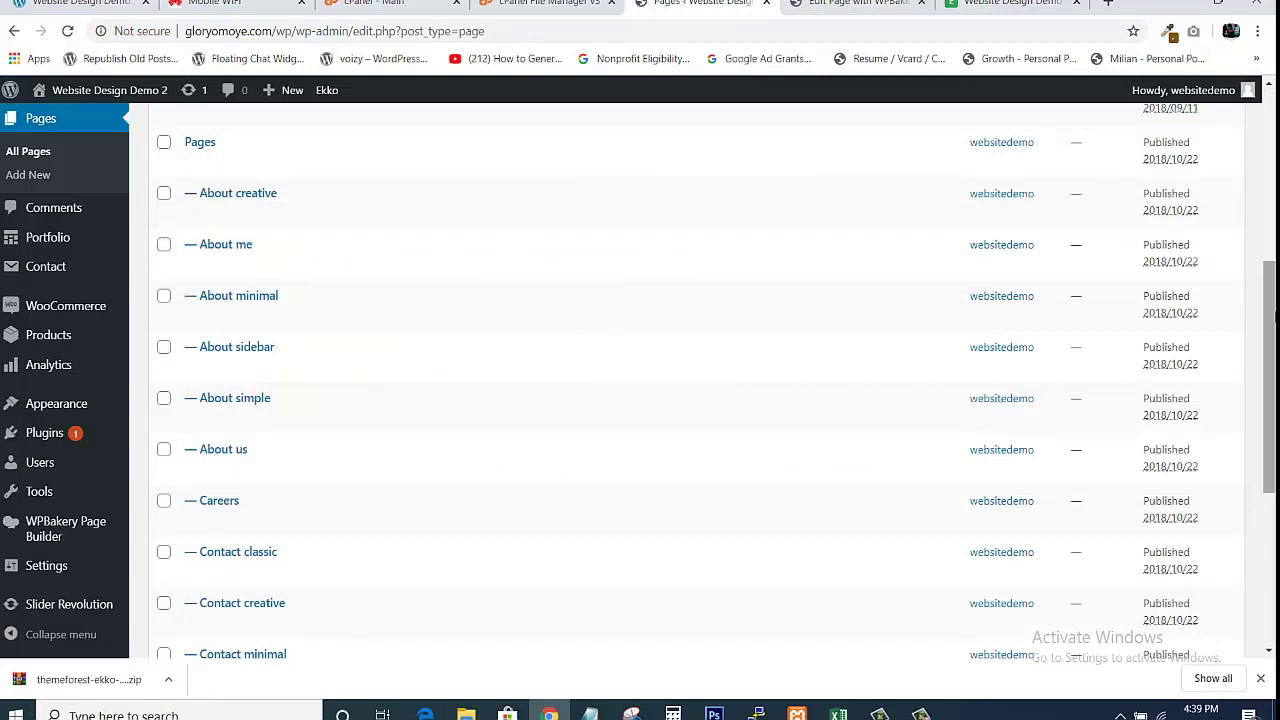
drag(1272, 283, 1273, 115)
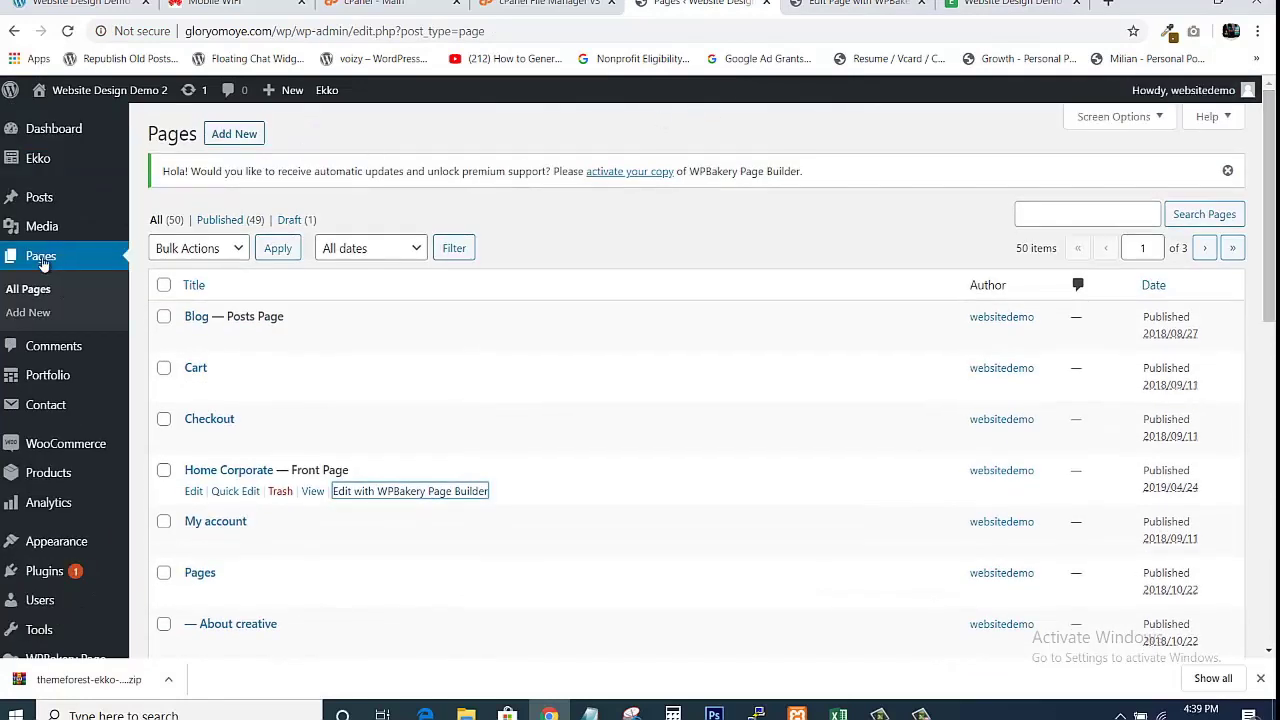
mouse_move(45, 228)
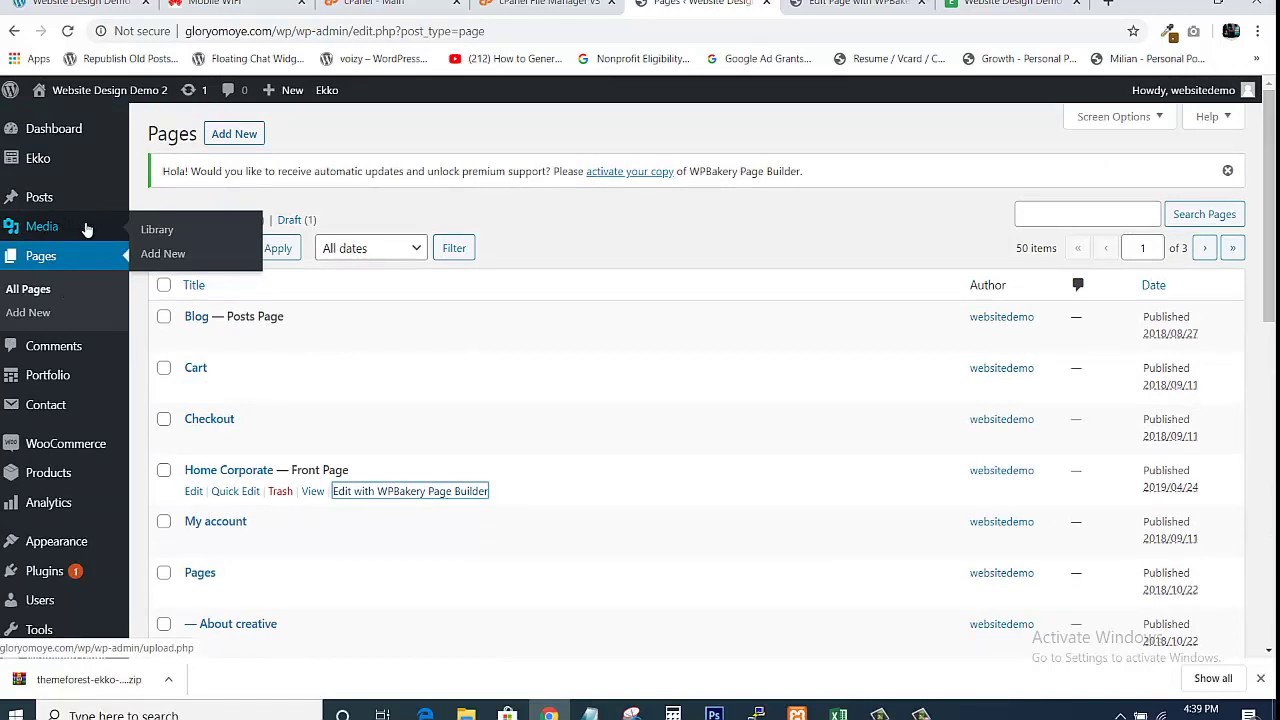
right_click(153, 231)
click(200, 241)
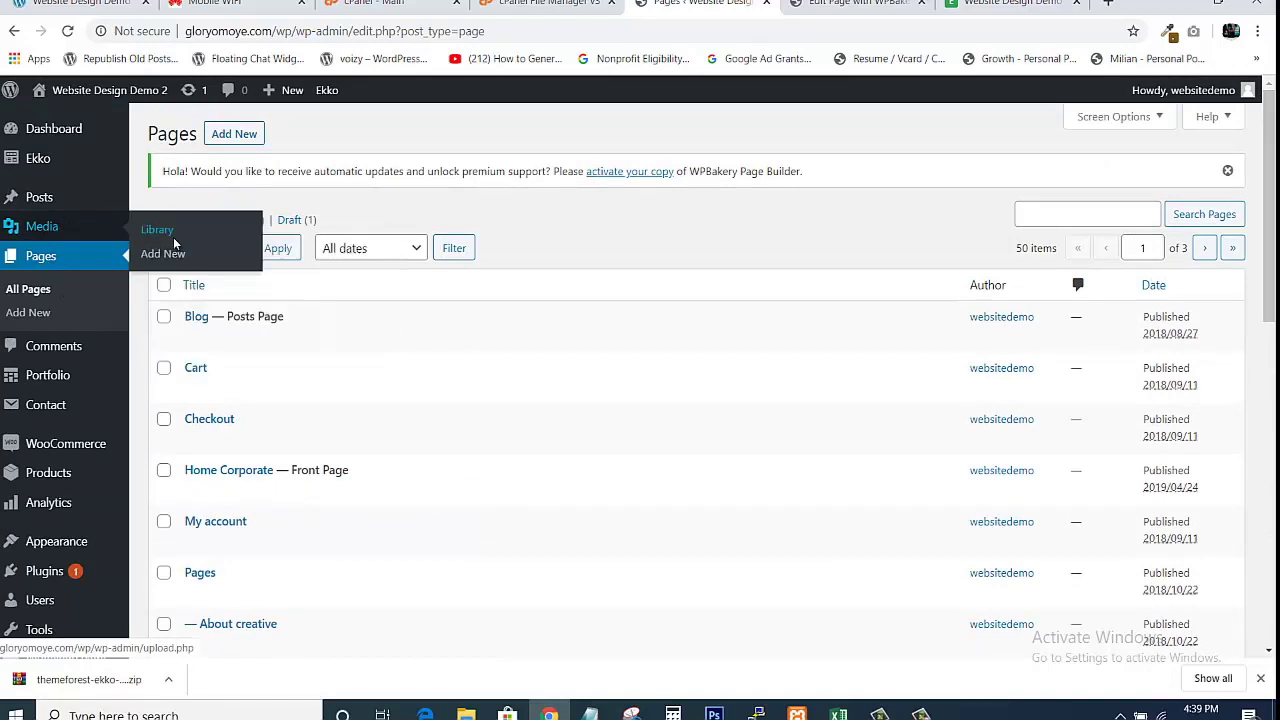
click(778, 3)
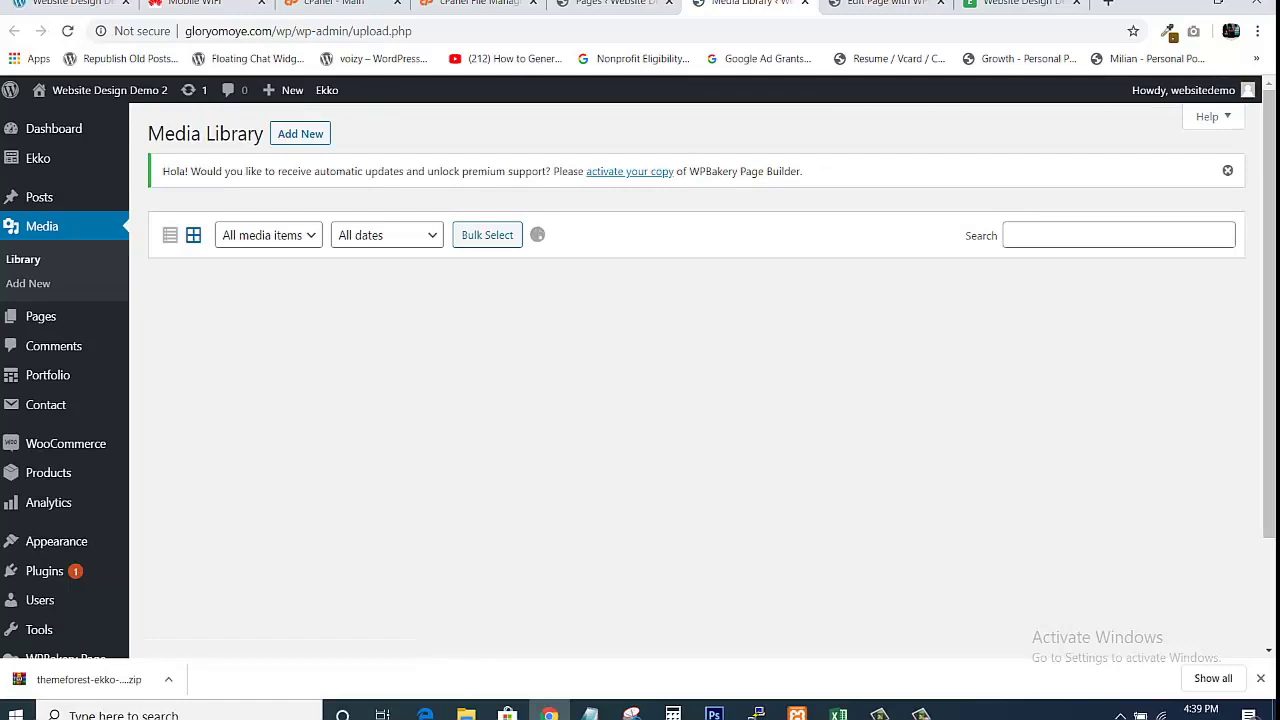
Browse the uploaded images in the Media Library, comparing them with the page editor.
scroll(640, 400, down, 1)
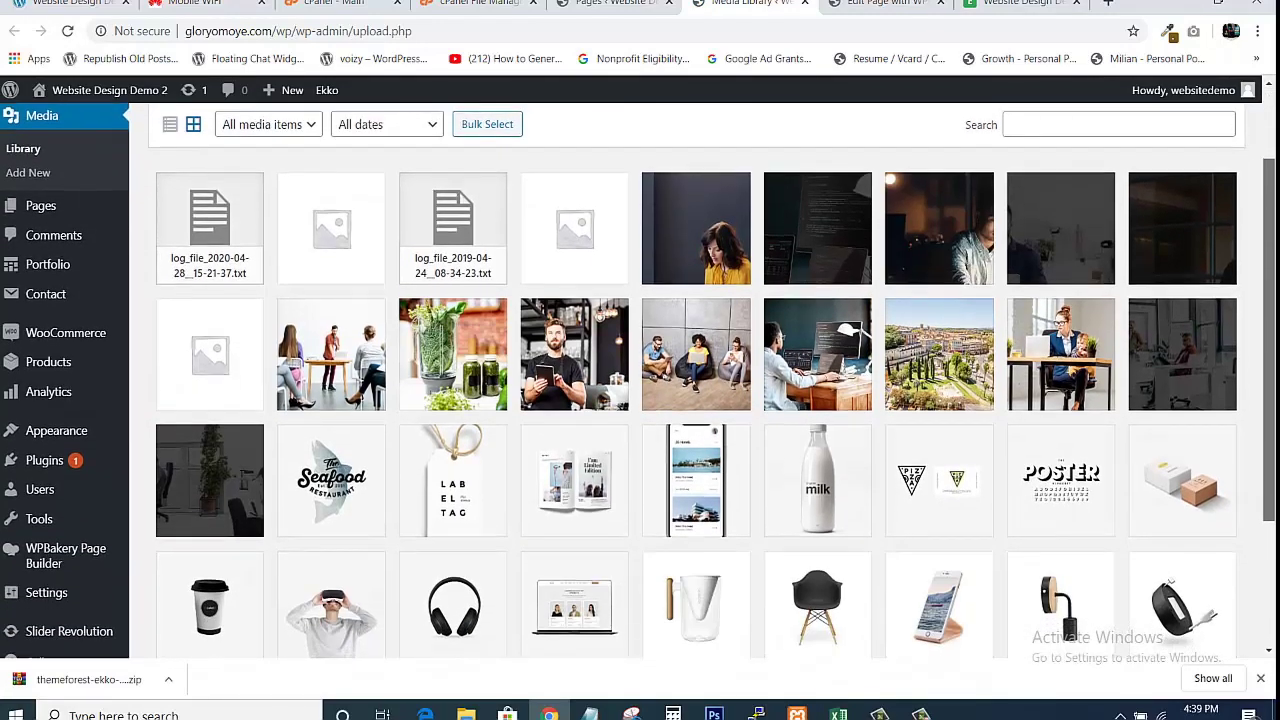
scroll(640, 400, down, 2)
scroll(640, 380, down, 1)
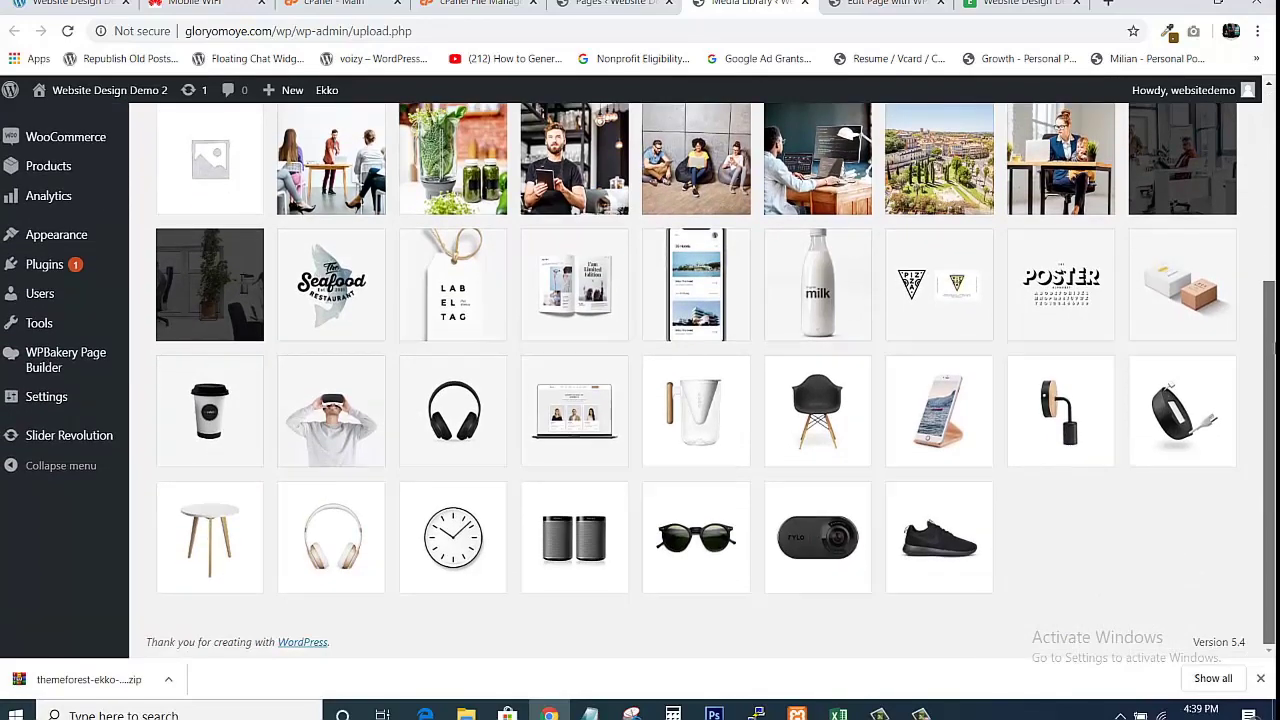
scroll(640, 380, up, 5)
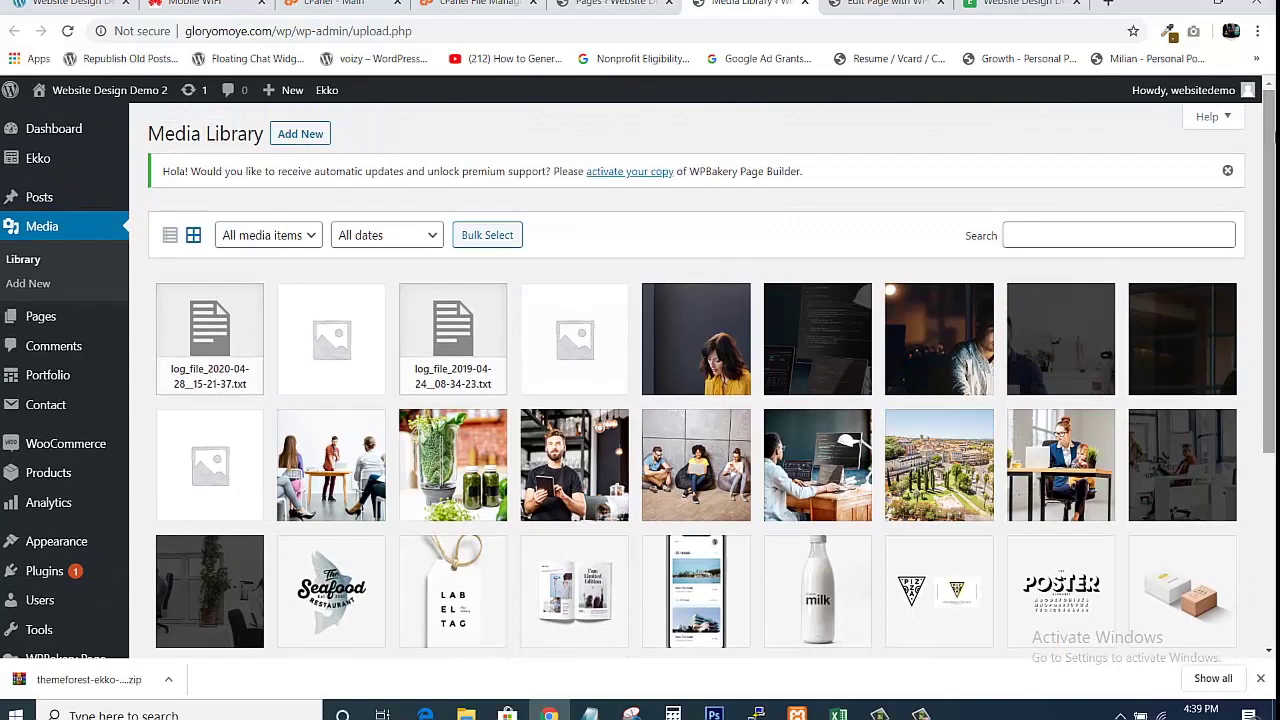
click(648, 4)
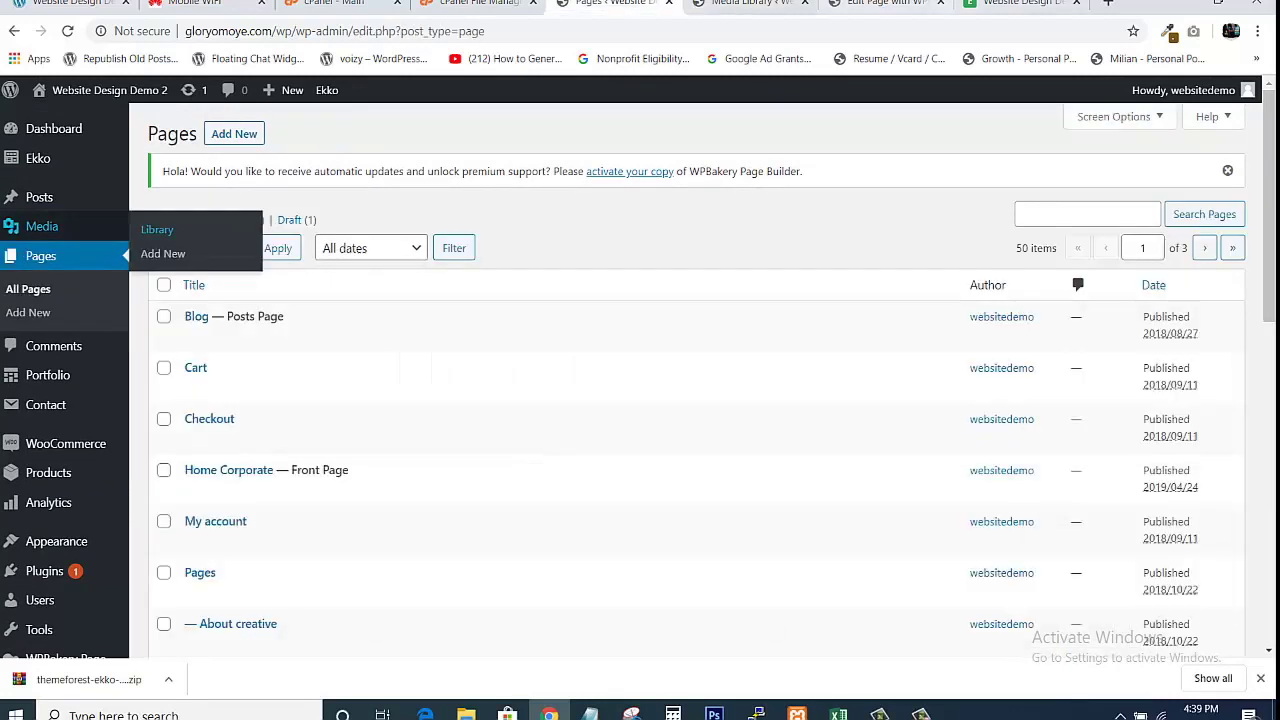
click(900, 4)
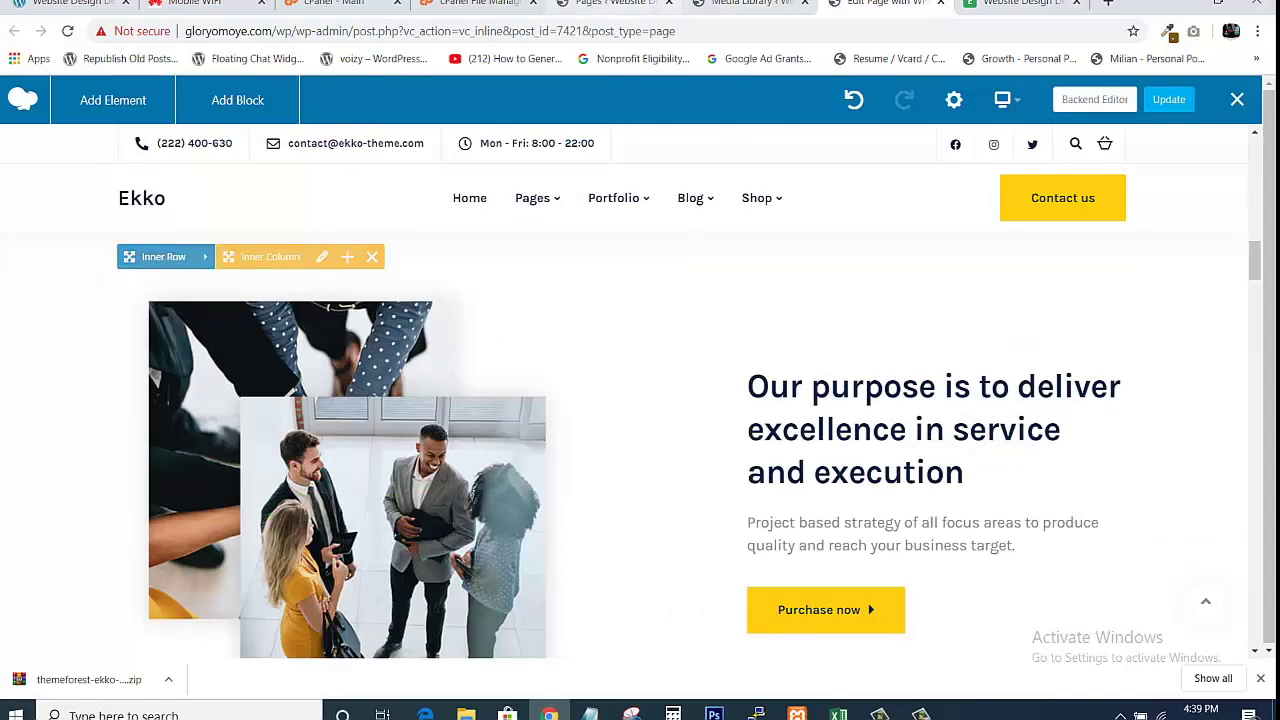
click(750, 4)
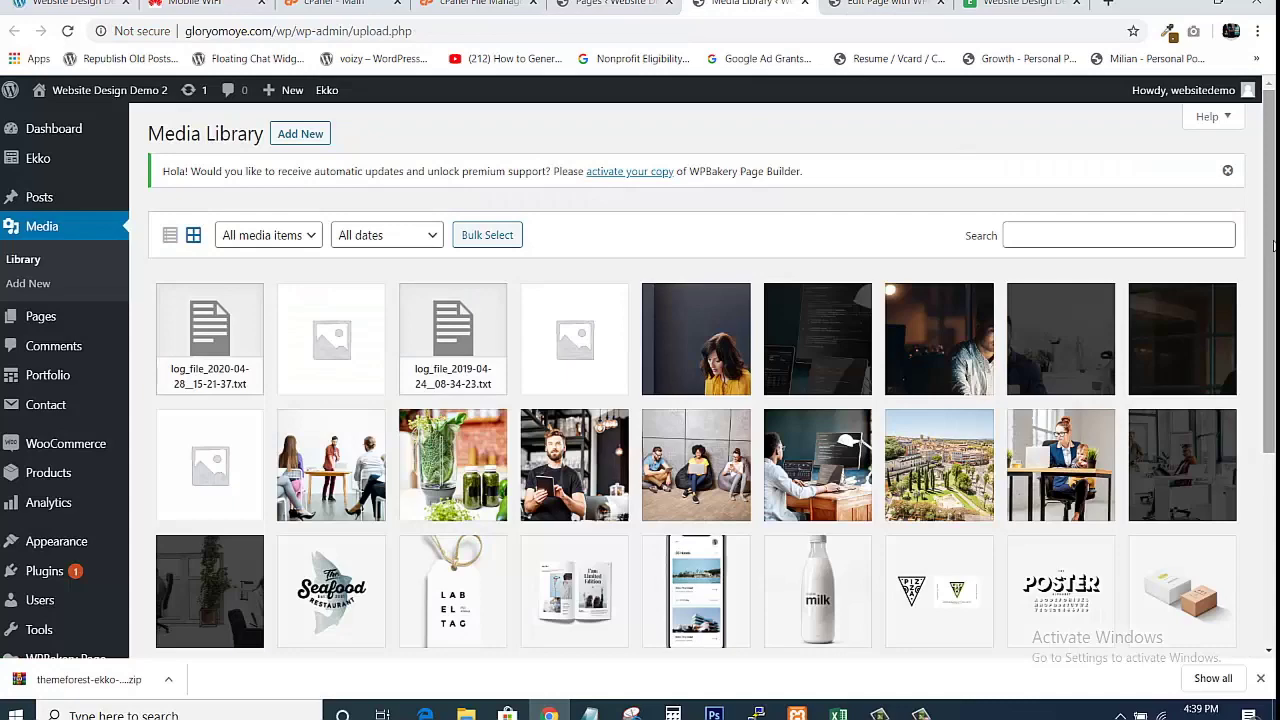
drag(1273, 246, 1273, 215)
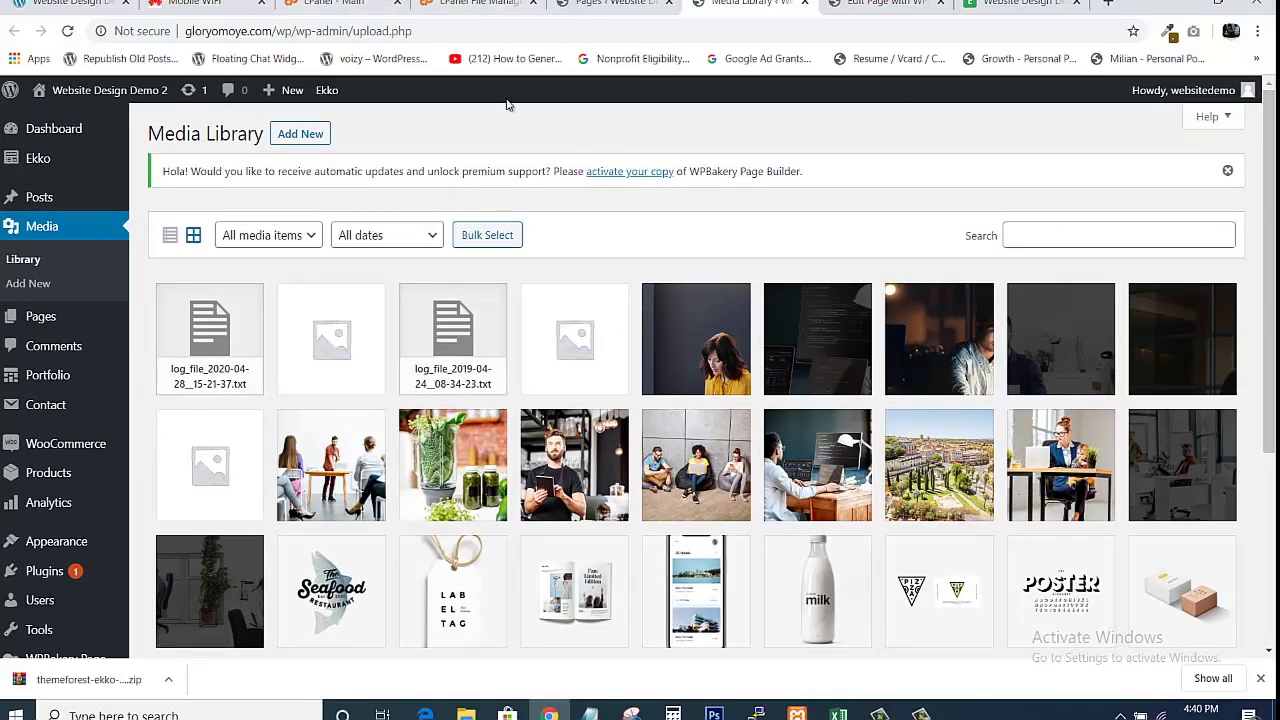
click(573, 4)
Open the team photo's Single Image settings and select its external link URL to corporate7.jpg.
click(845, 4)
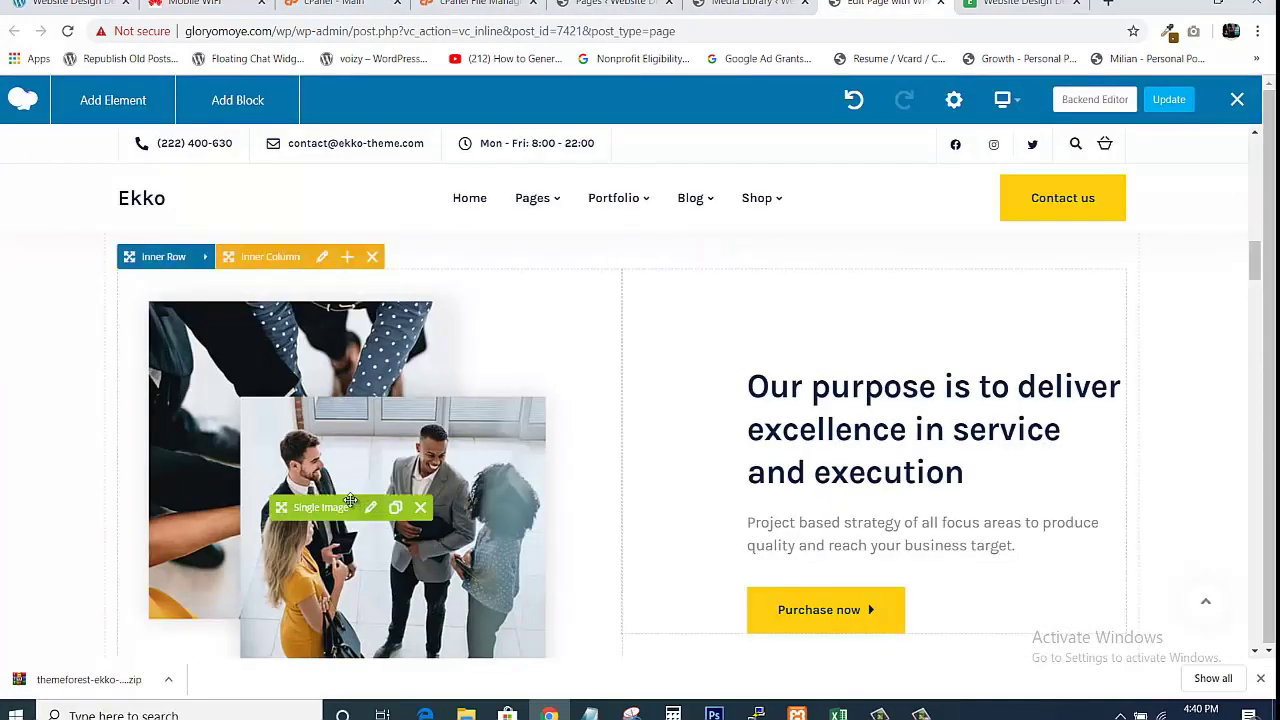
click(371, 508)
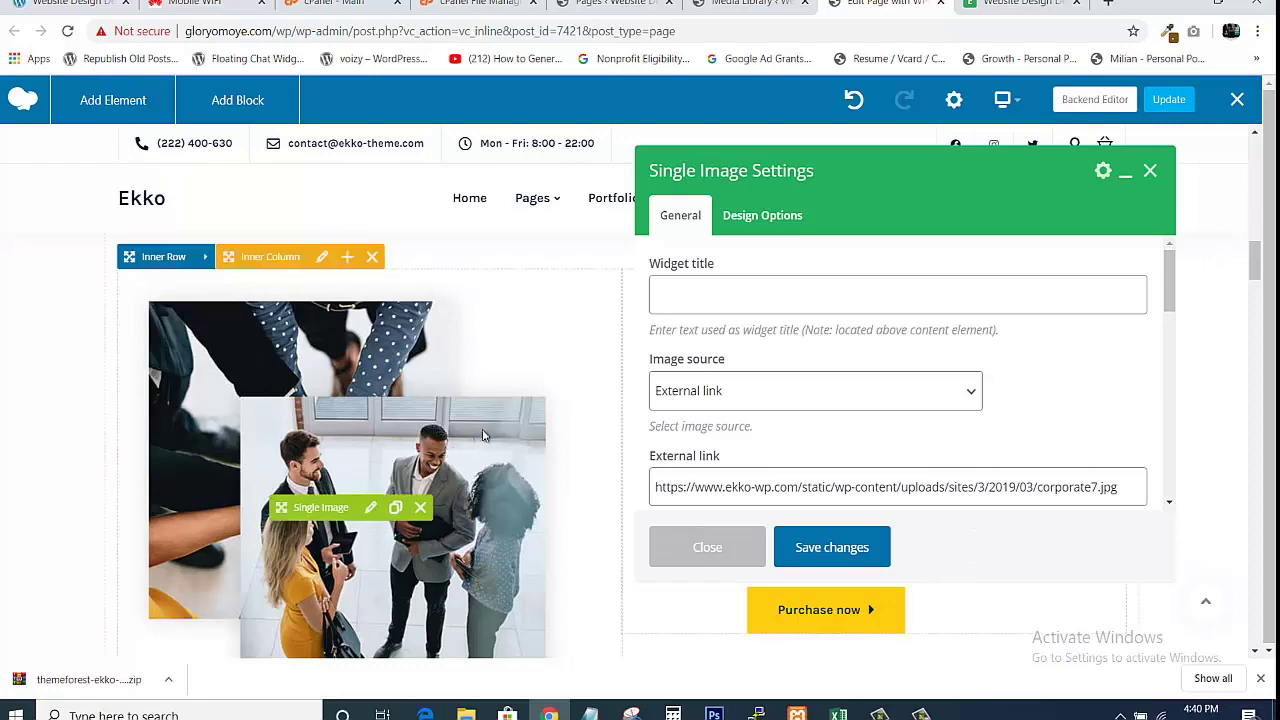
key(ctrl+shift+Tab)
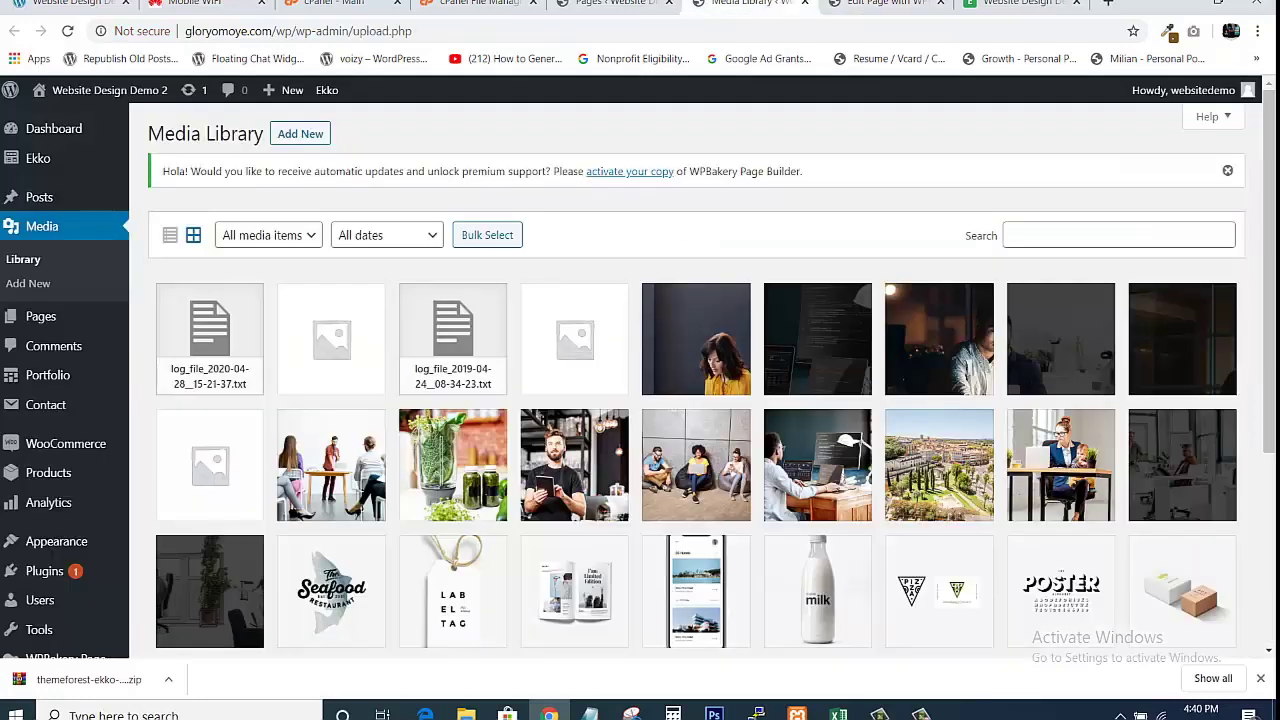
key(ctrl+Tab)
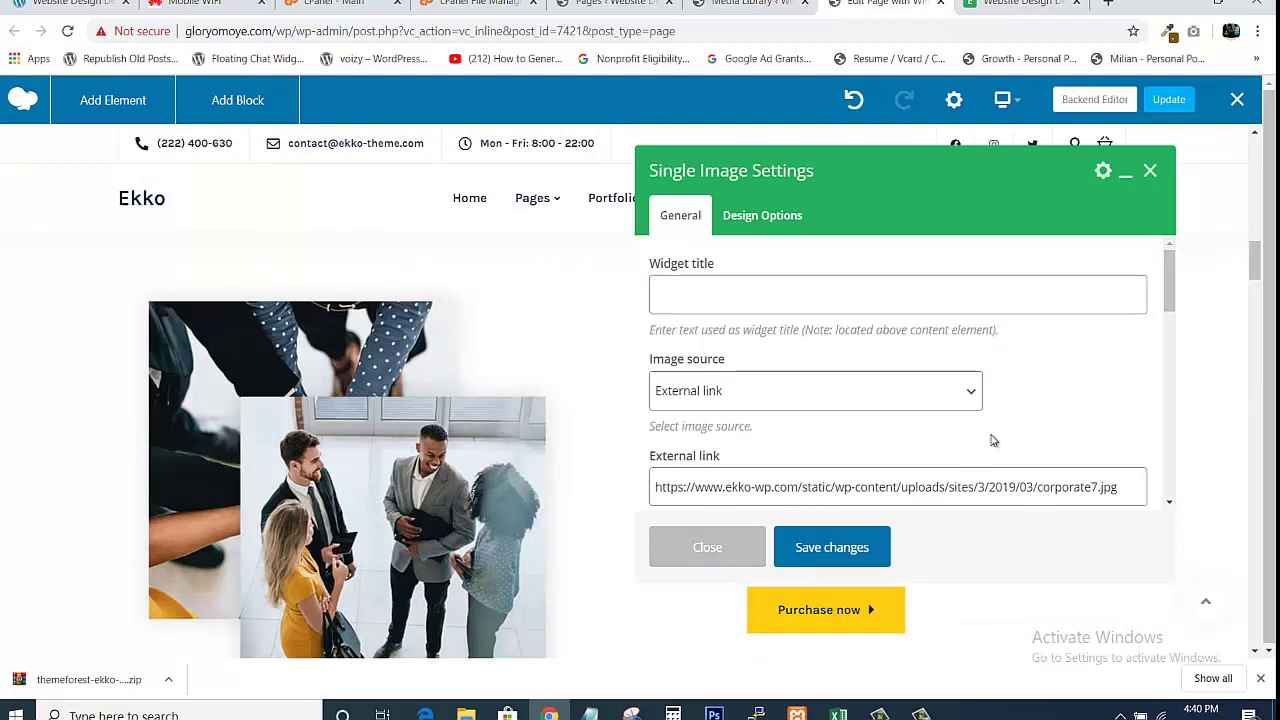
drag(1172, 295, 1172, 330)
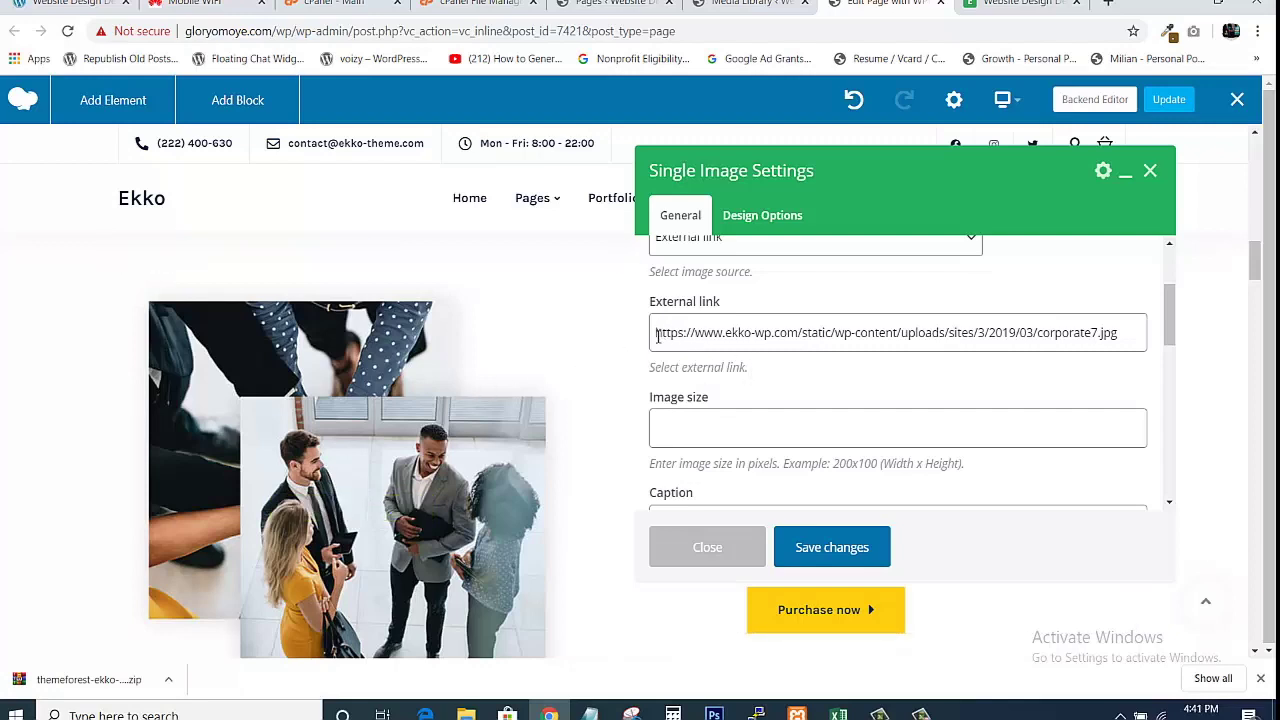
drag(656, 336, 1158, 330)
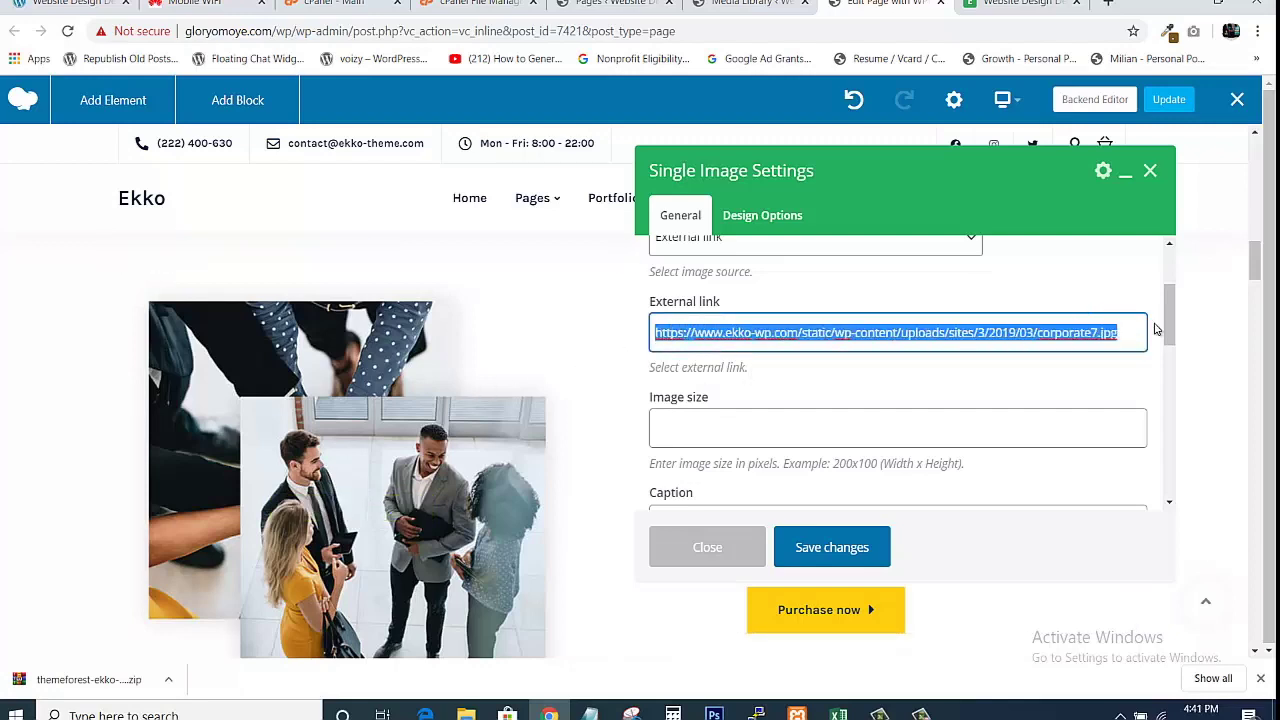
Copy the photo's external link URL and load it in a new browser tab.
right_click(884, 339)
click(917, 390)
click(1107, 2)
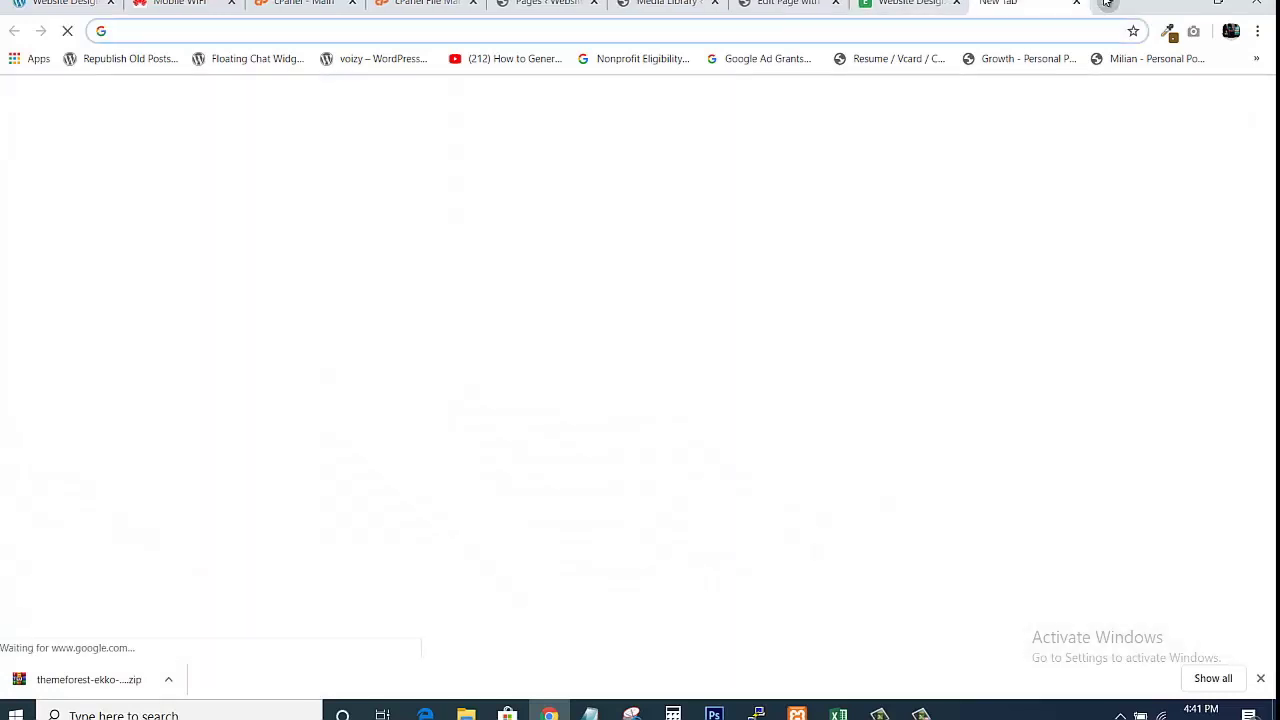
key(ctrl+v)
key(Return)
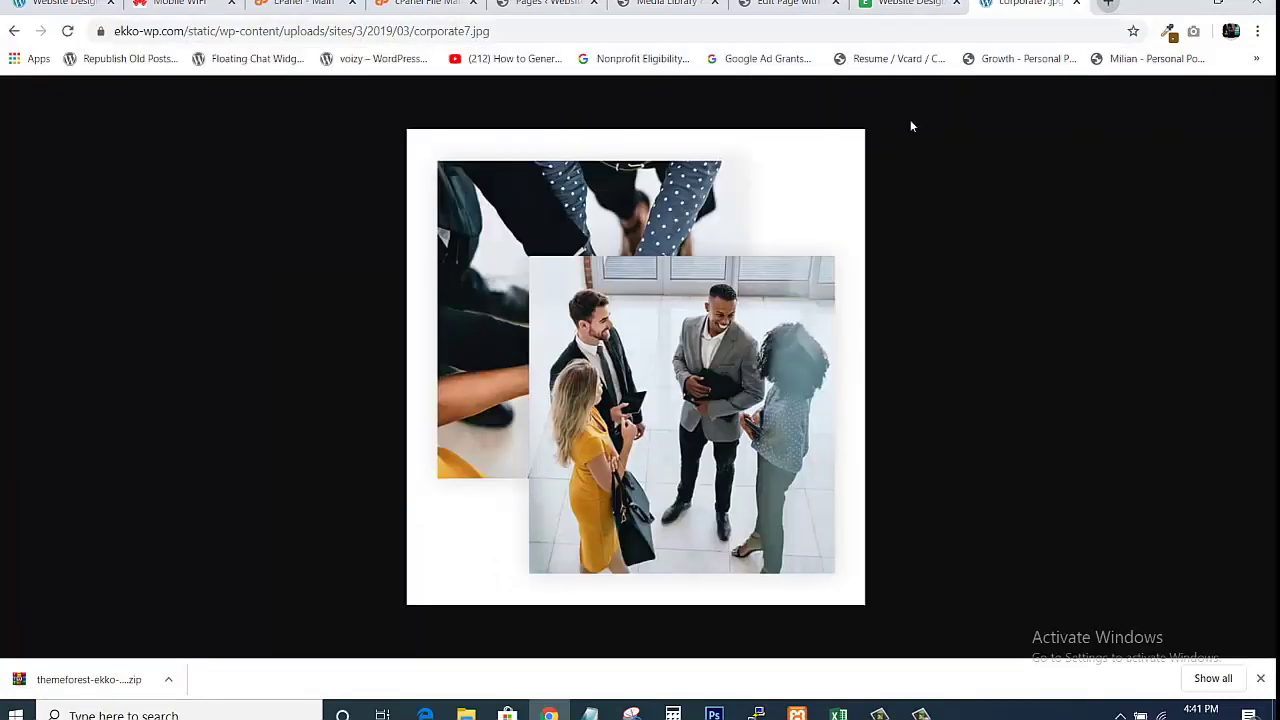
Save the photo as corporate7.jpg to the computer and show it in its folder.
right_click(518, 287)
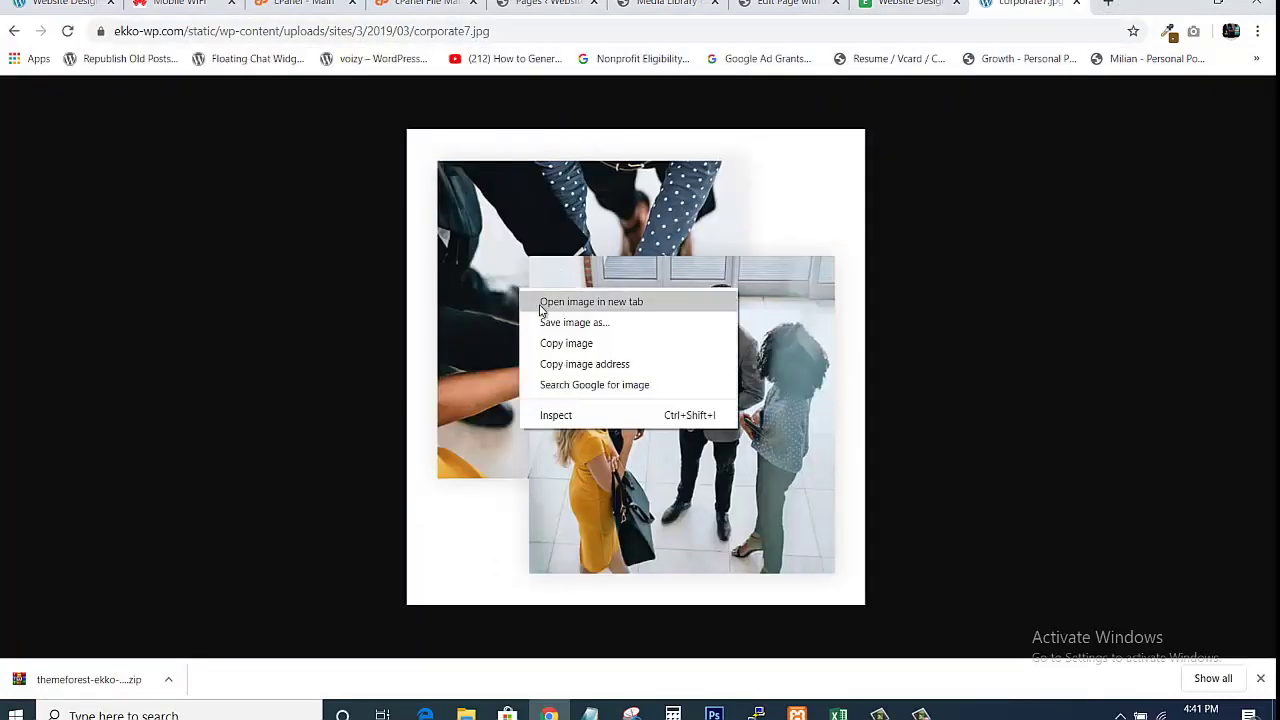
click(557, 321)
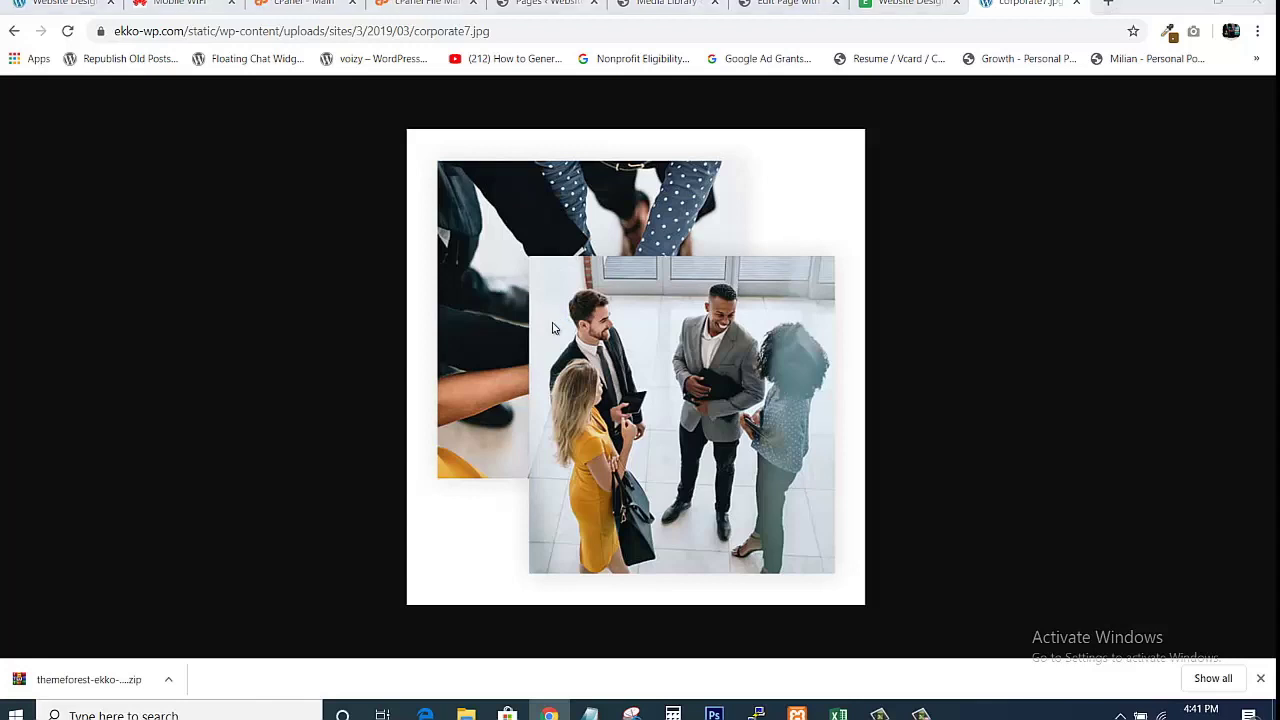
key(Return)
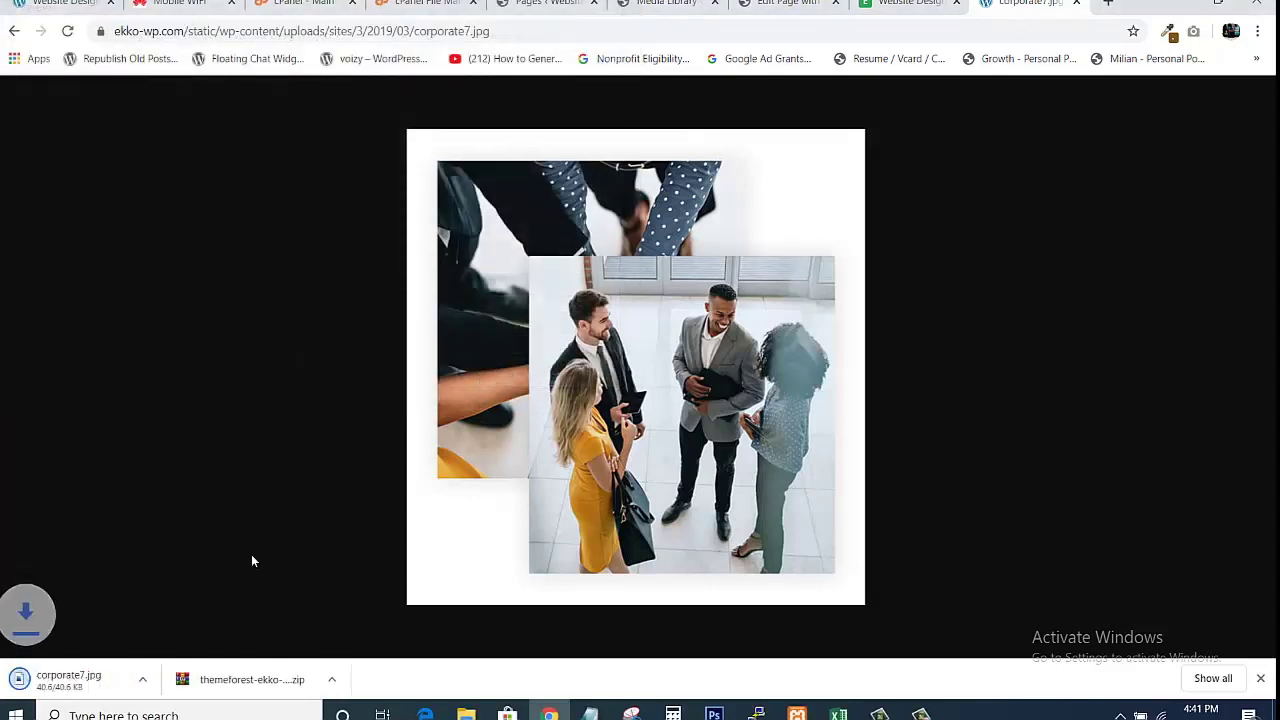
click(169, 685)
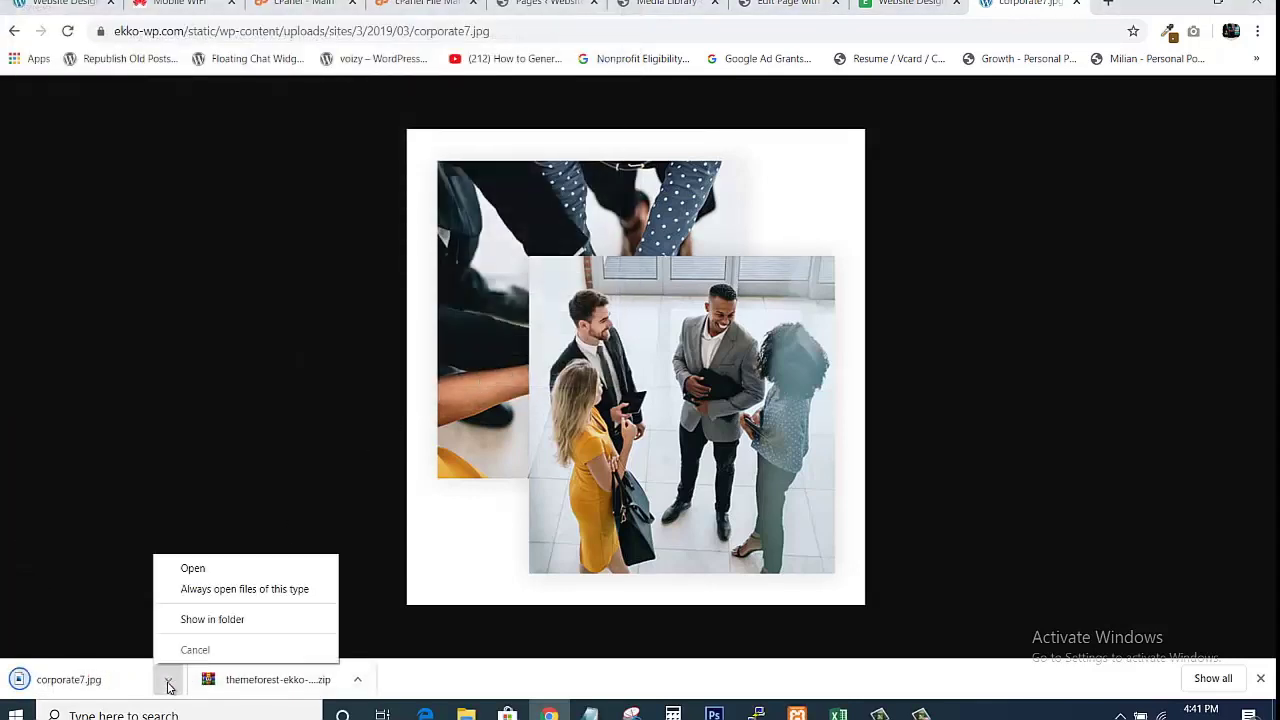
click(204, 621)
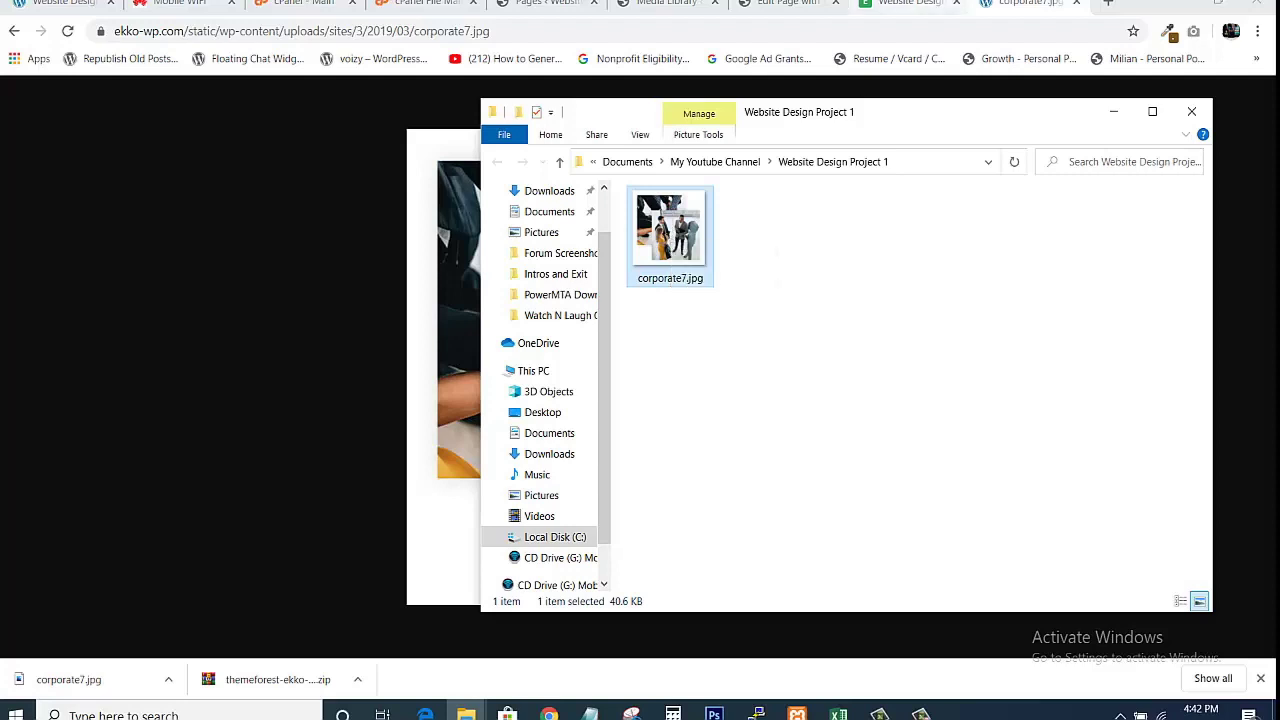
click(748, 4)
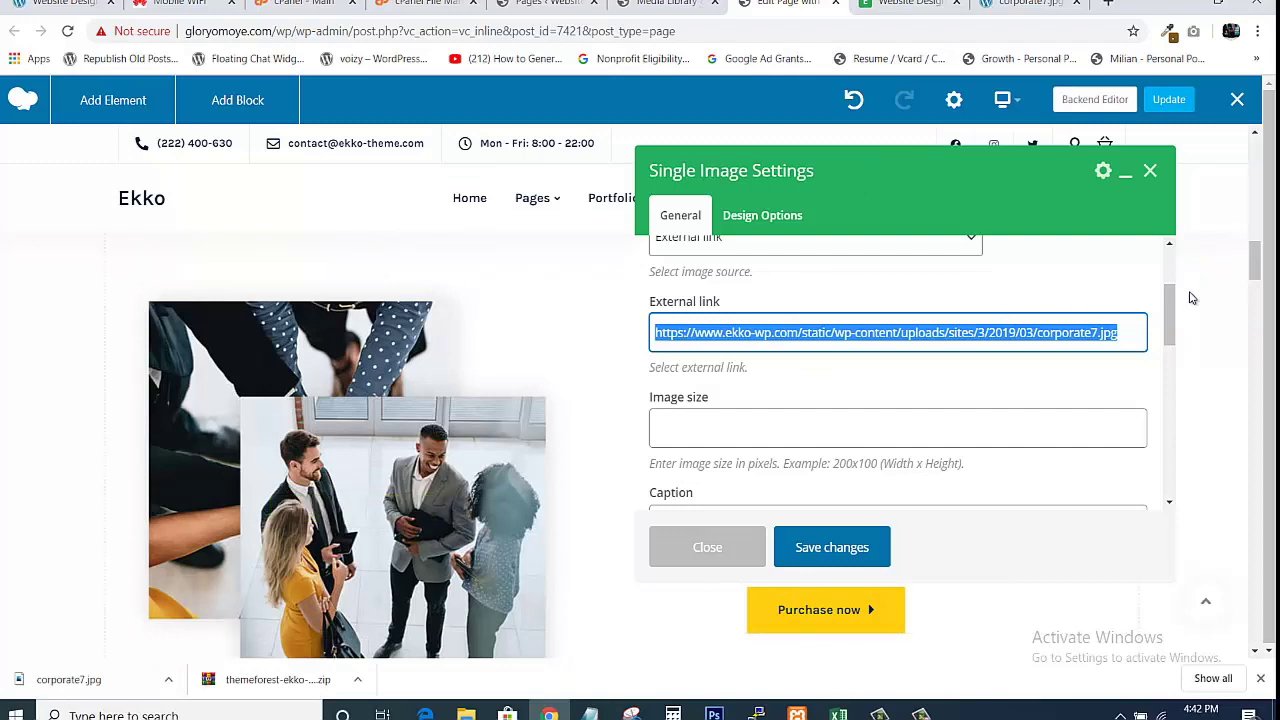
Clear the team photo's external link URL and set its image source to Media library.
mouse_move(1172, 316)
mouse_down()
mouse_move(1168, 263)
mouse_move(1171, 325)
mouse_up()
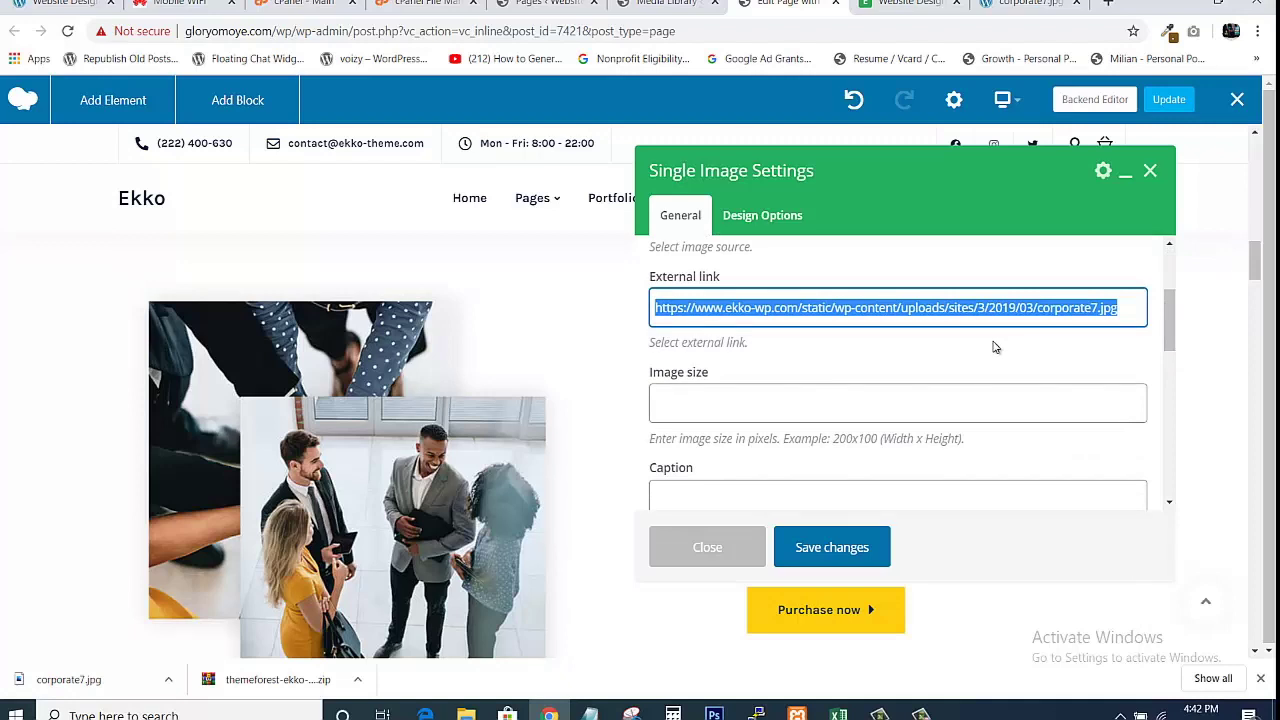
key(BackSpace)
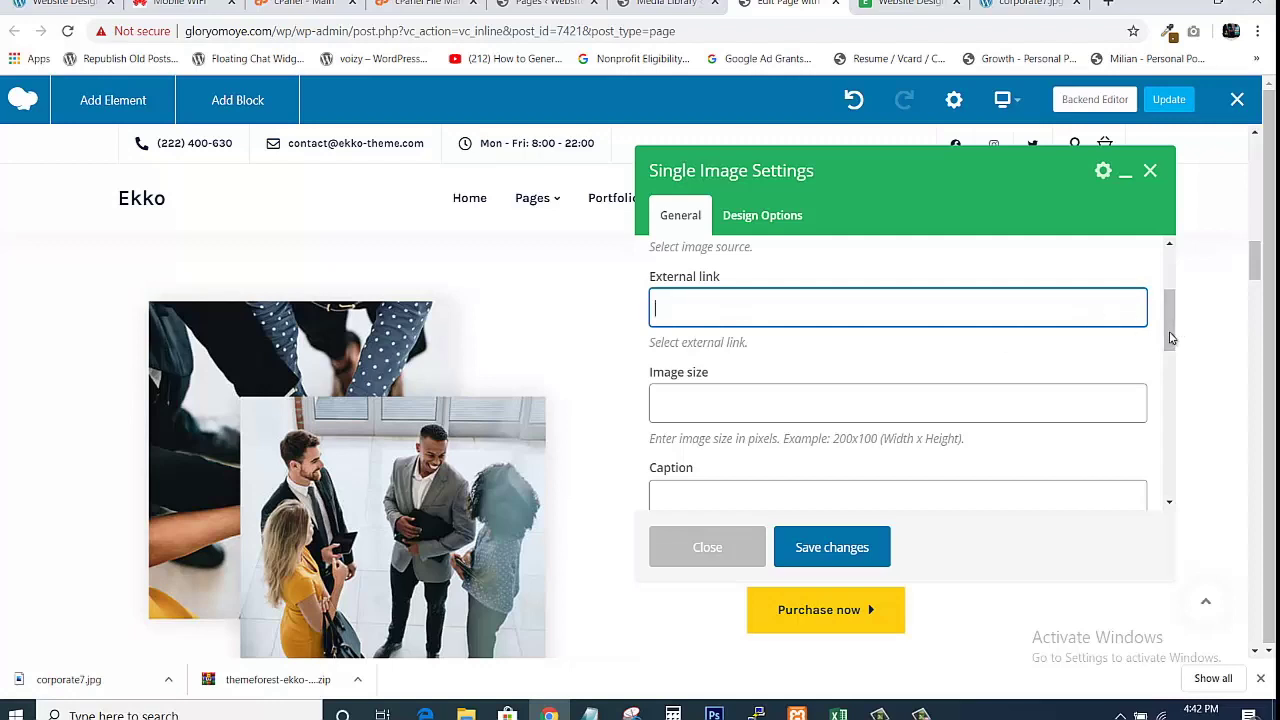
drag(1167, 328, 1133, 247)
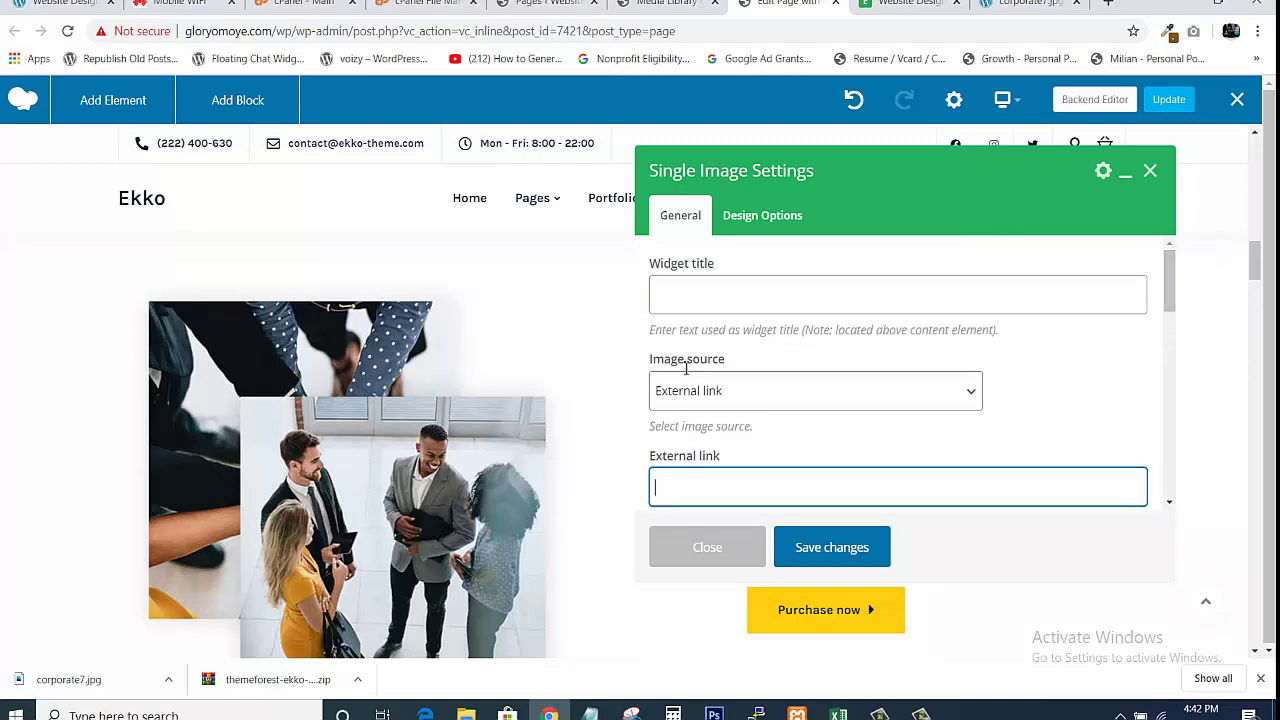
click(774, 401)
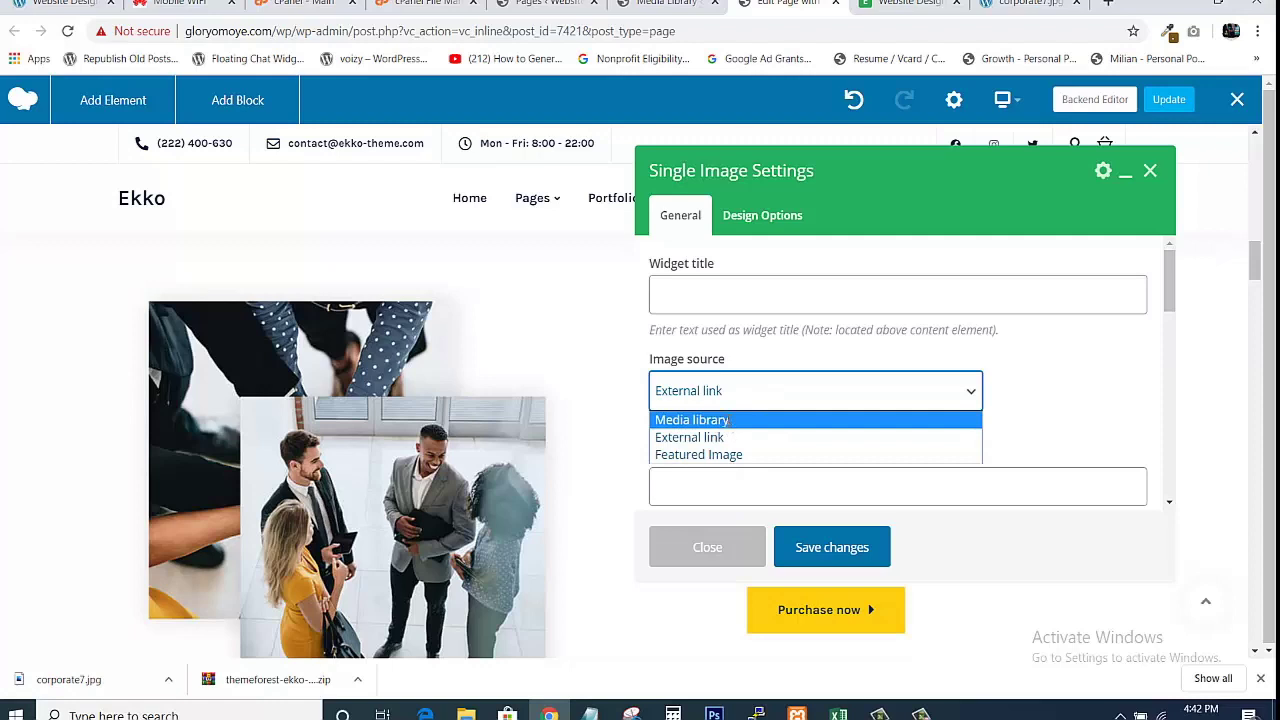
click(726, 420)
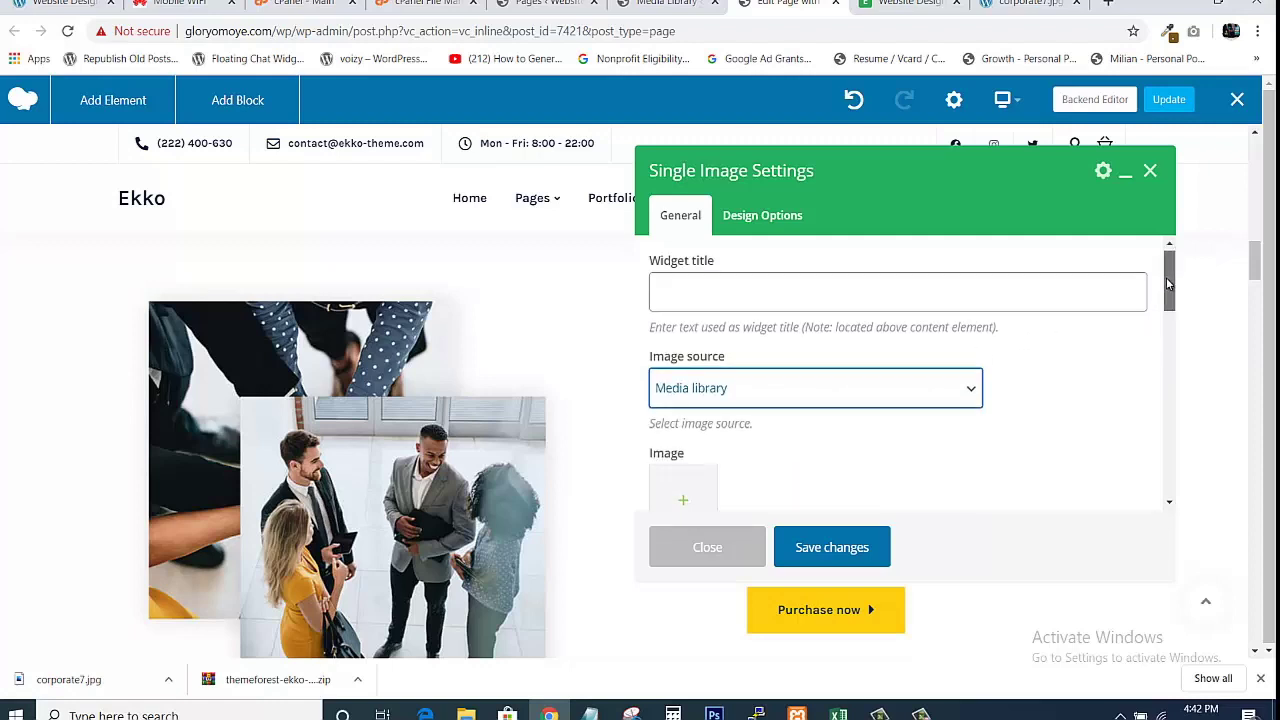
scroll(1166, 277, down, 2)
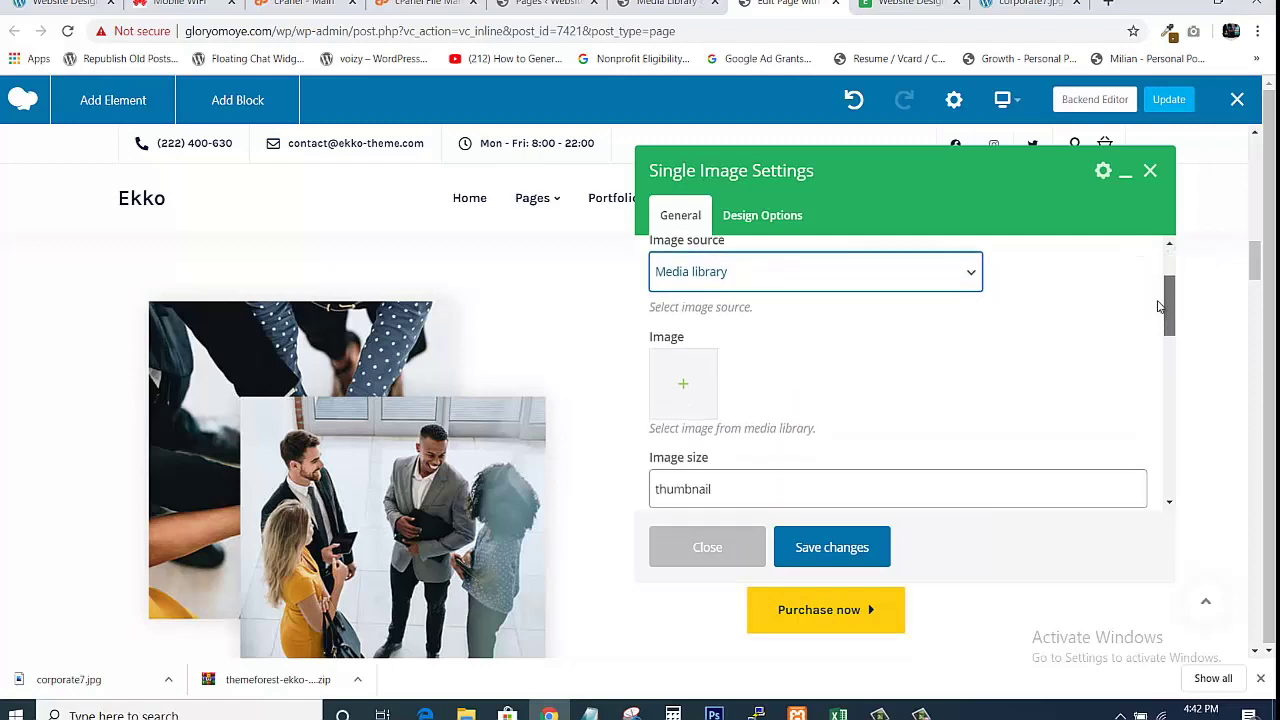
Upload corporate7.jpg from the computer and set it as the team photo's image.
click(682, 384)
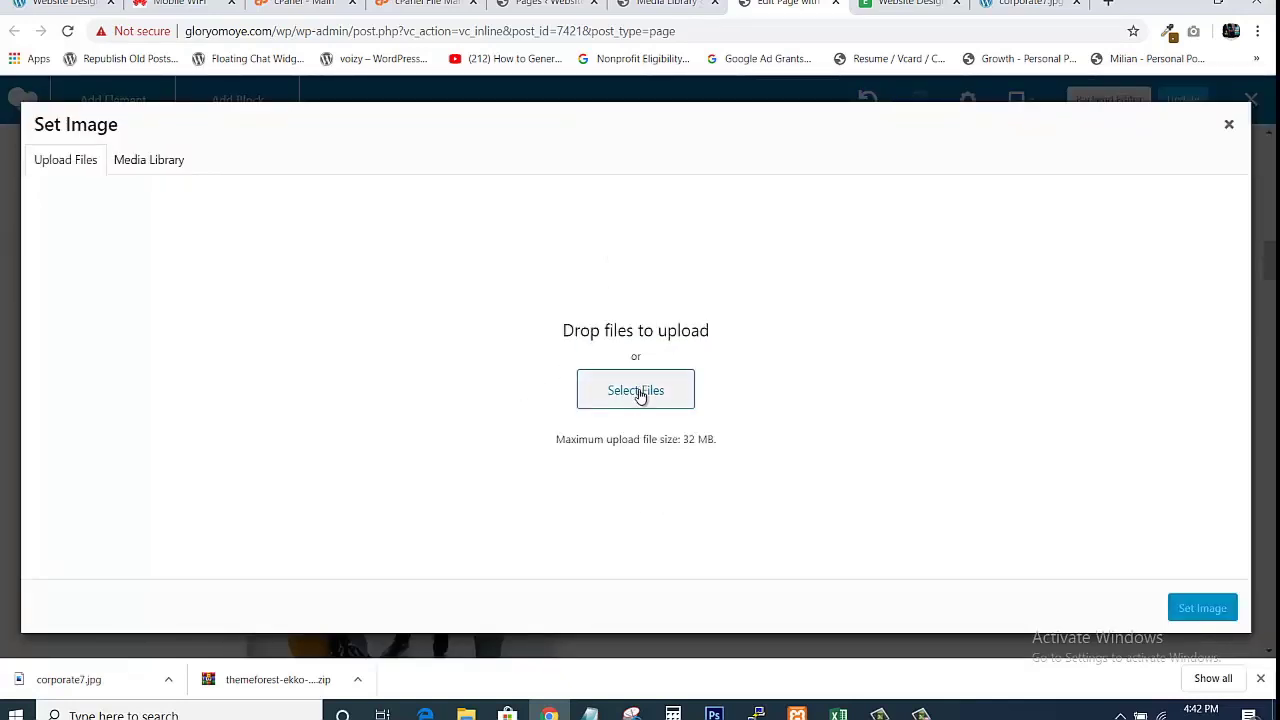
click(640, 394)
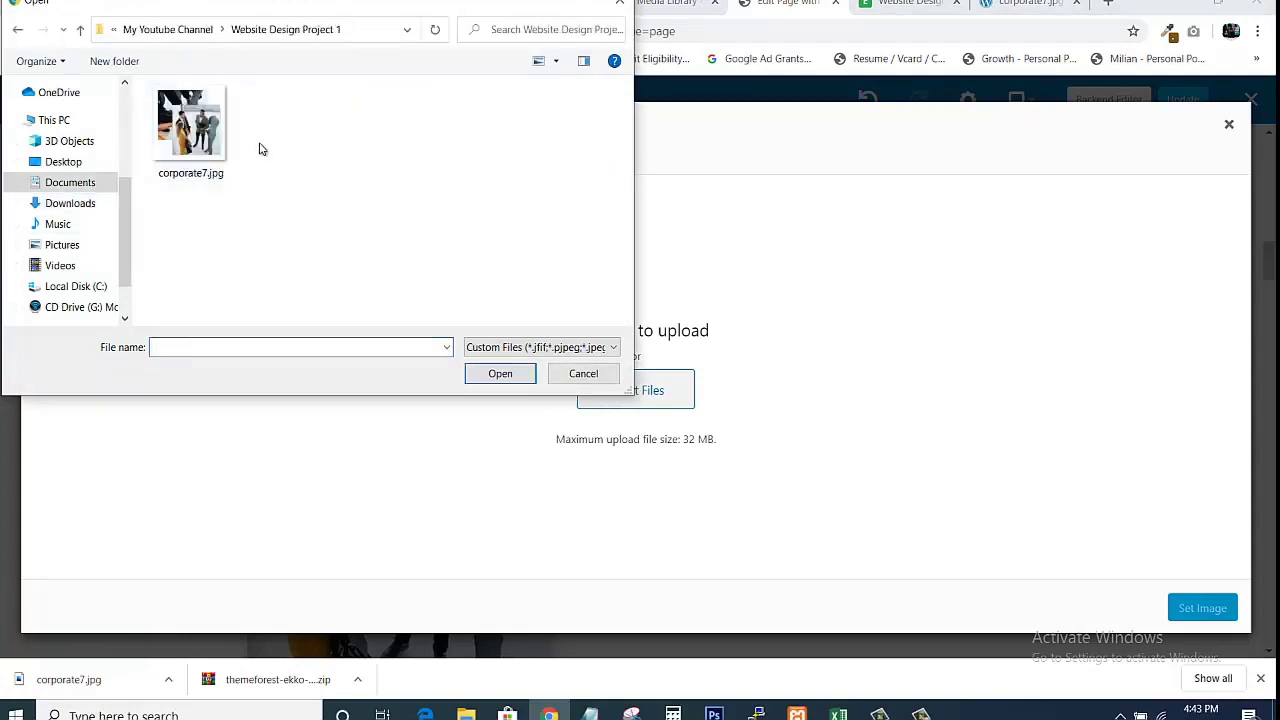
click(200, 122)
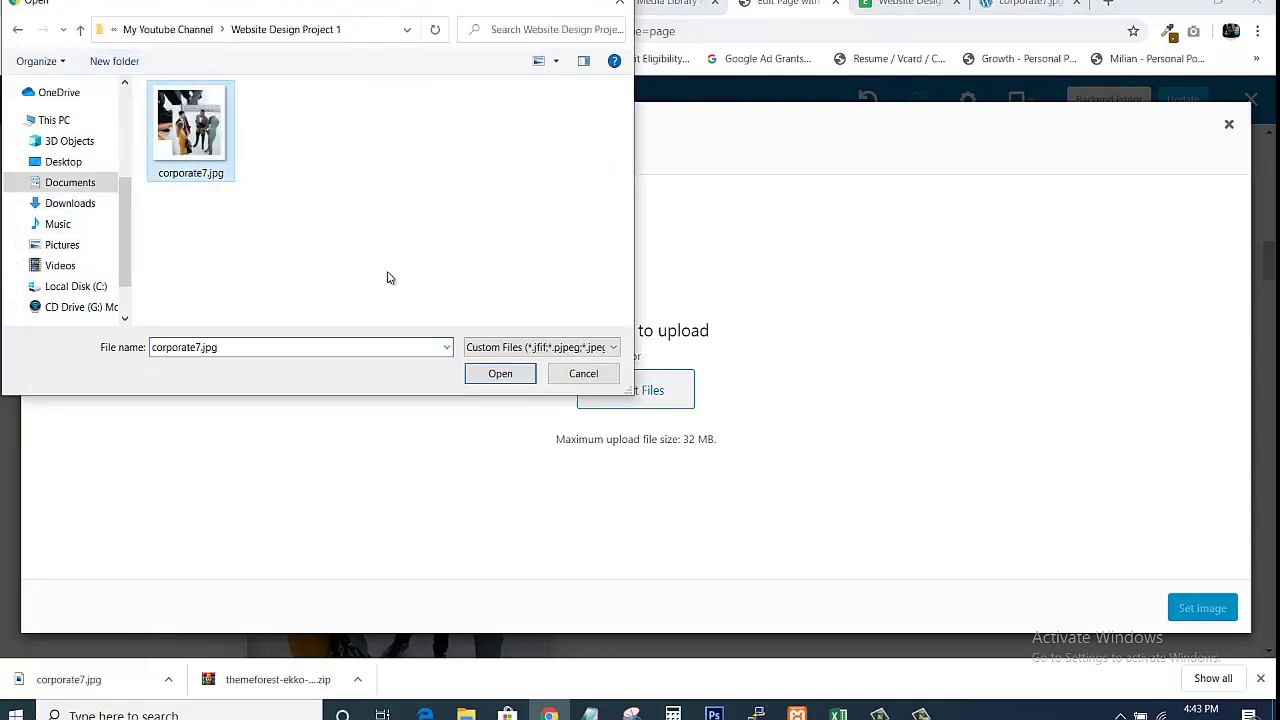
click(500, 373)
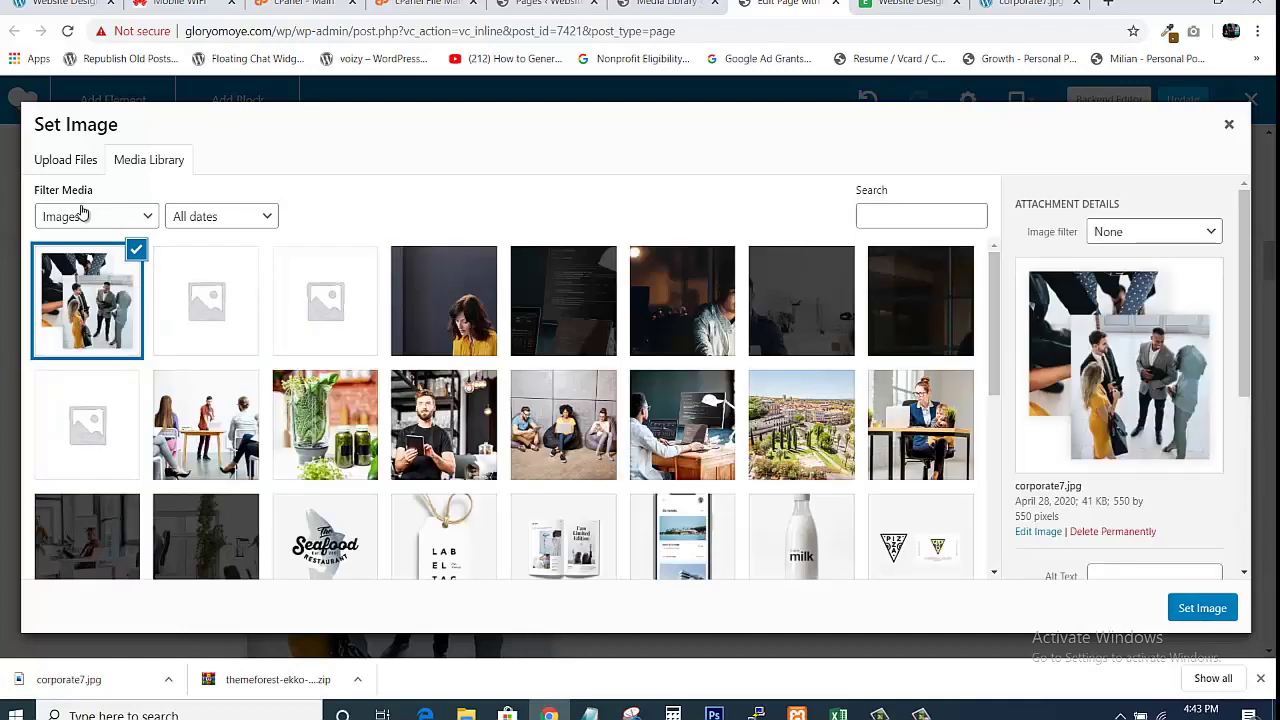
click(1198, 620)
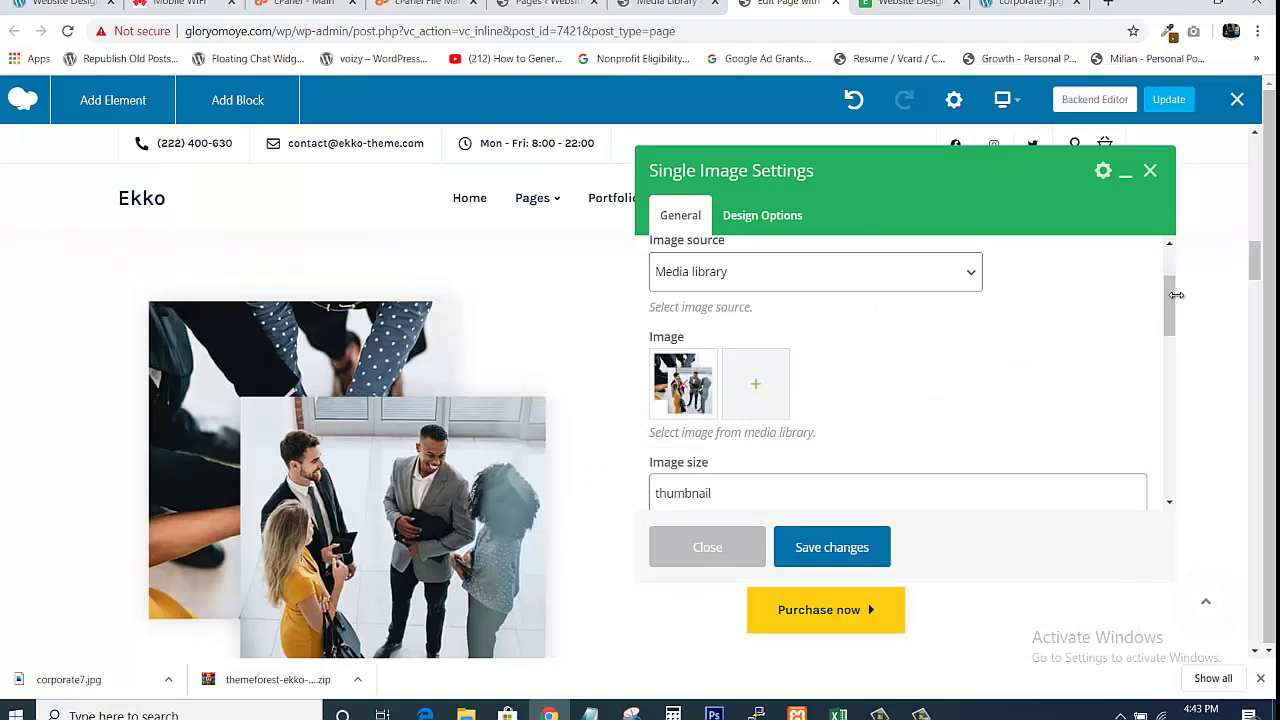
Change the team photo's image size from thumbnail to full and save the settings.
scroll(1101, 387, down, 2)
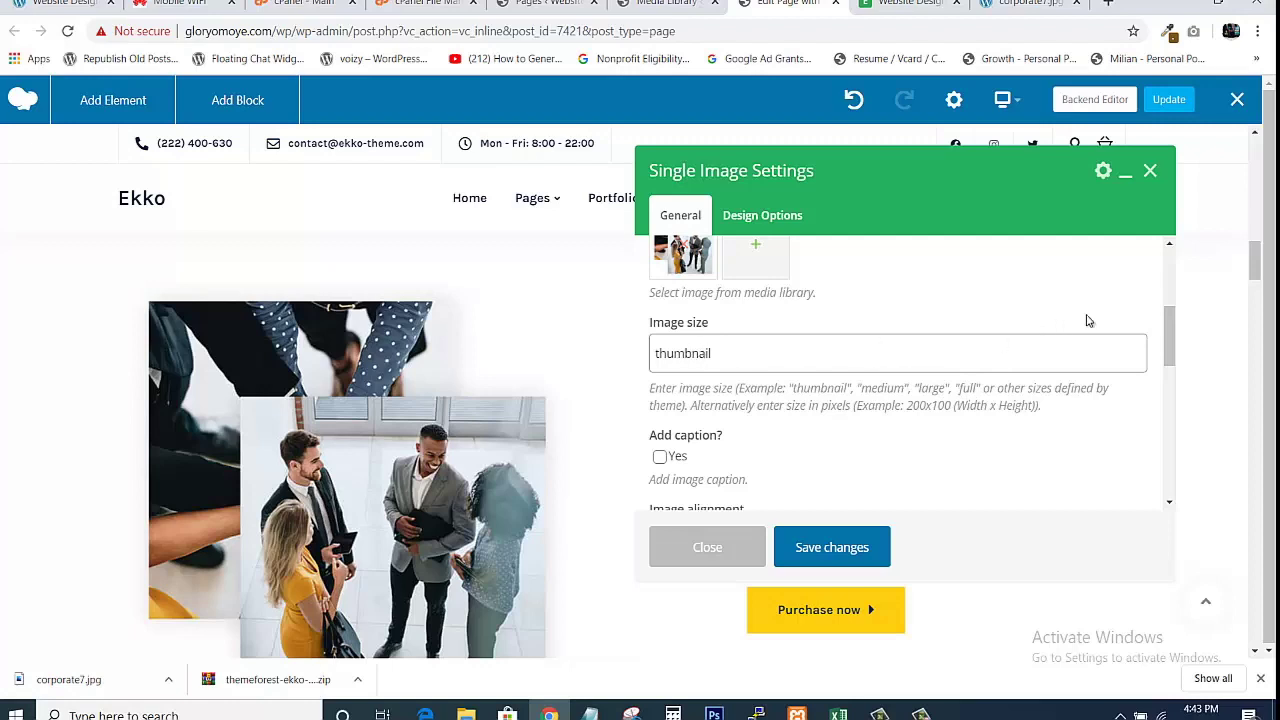
mouse_move(1175, 337)
mouse_down()
mouse_move(1175, 298)
mouse_move(1175, 344)
mouse_up()
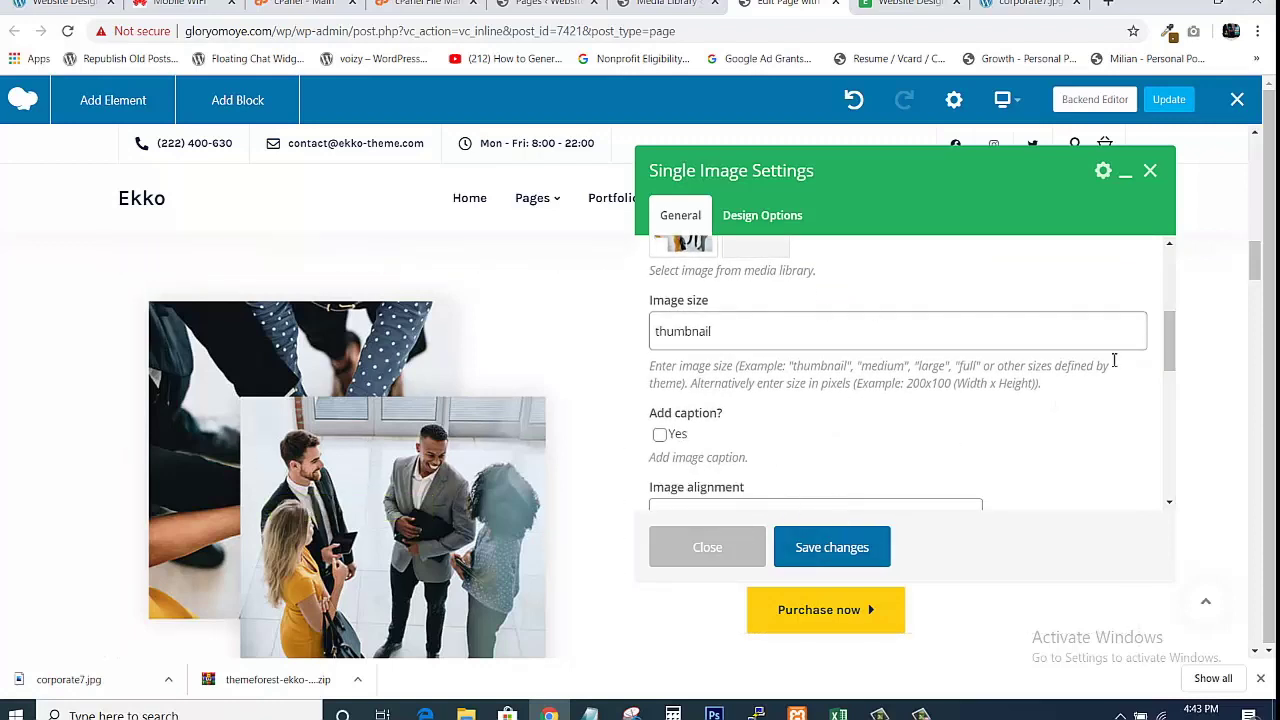
click(838, 547)
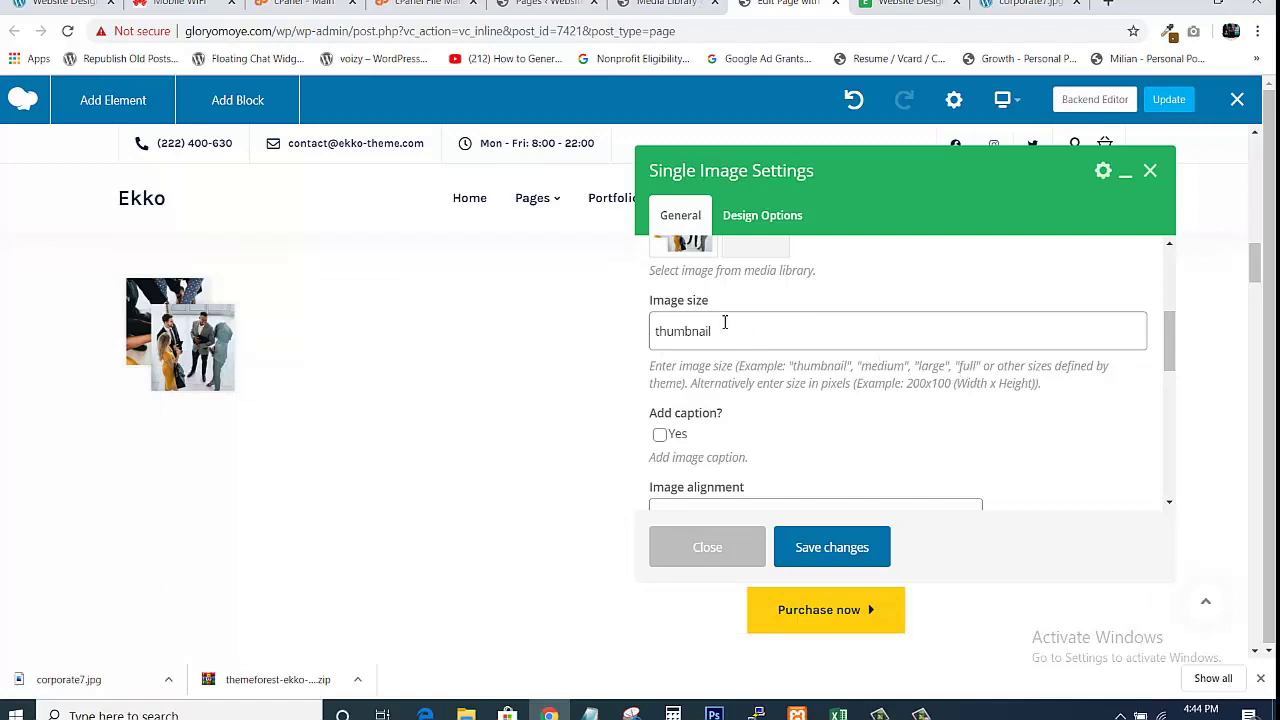
click(728, 321)
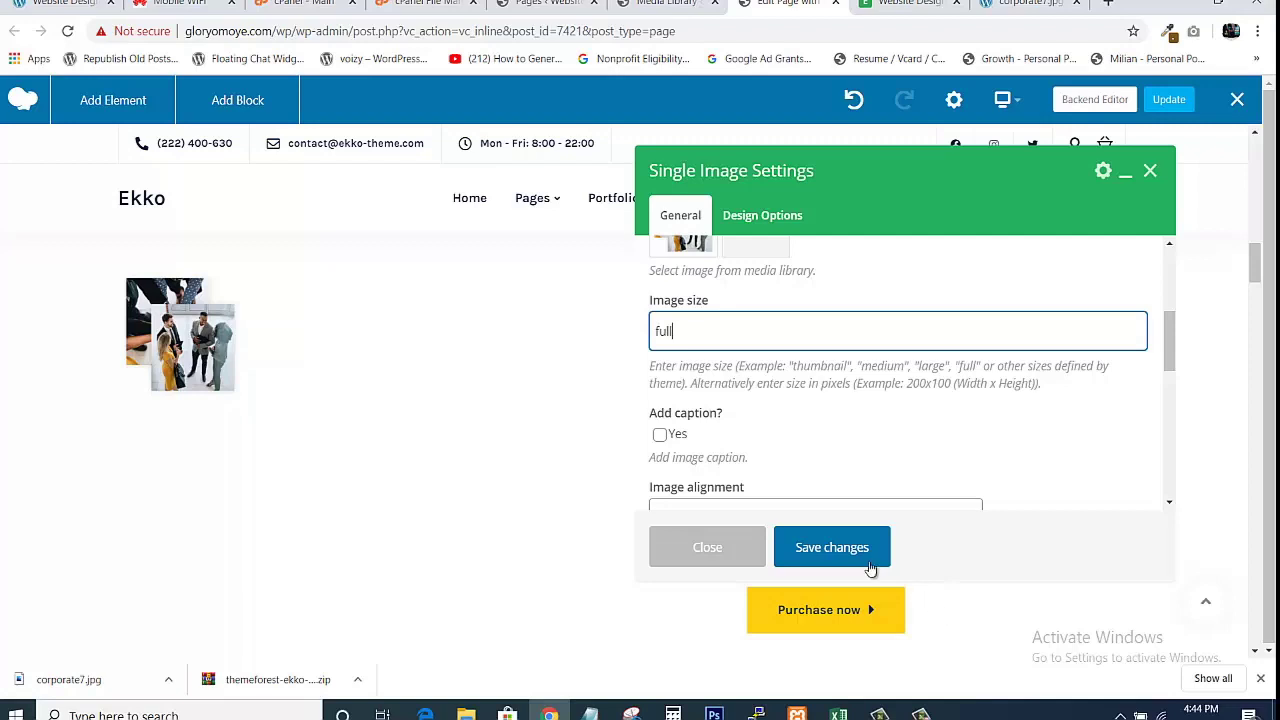
click(868, 566)
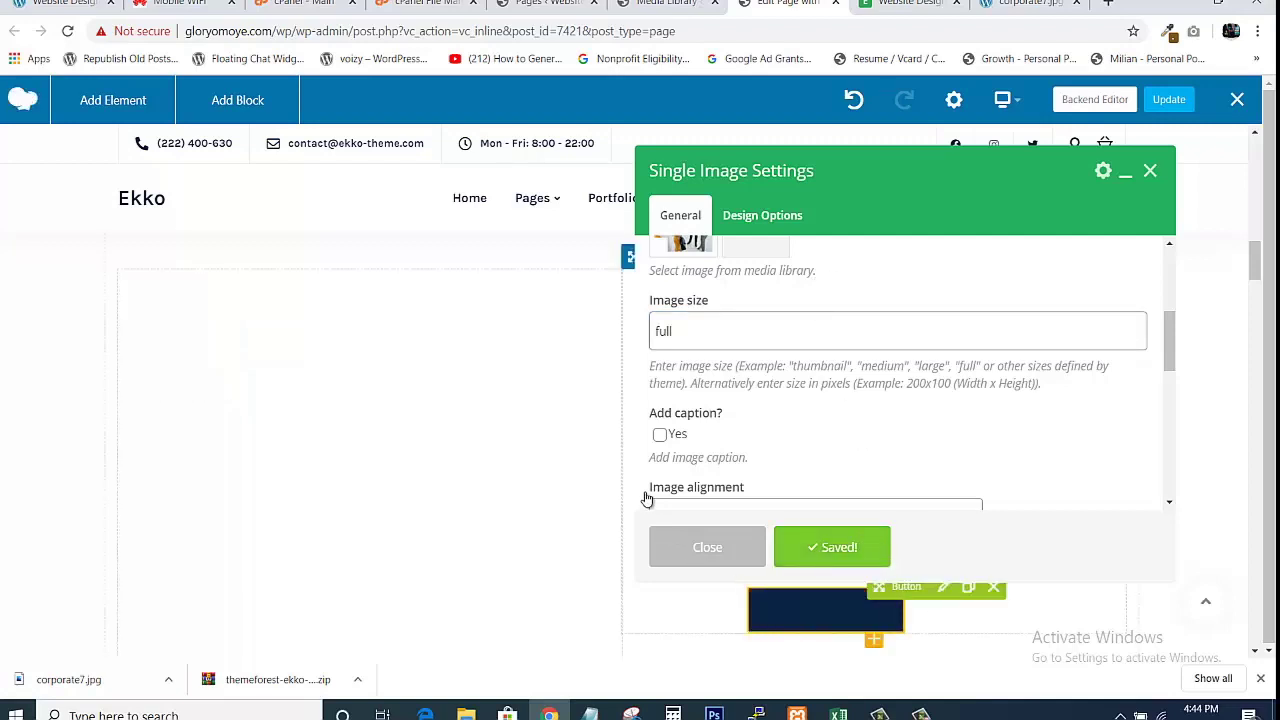
Close the image settings and scroll down through the page in the editor.
click(655, 560)
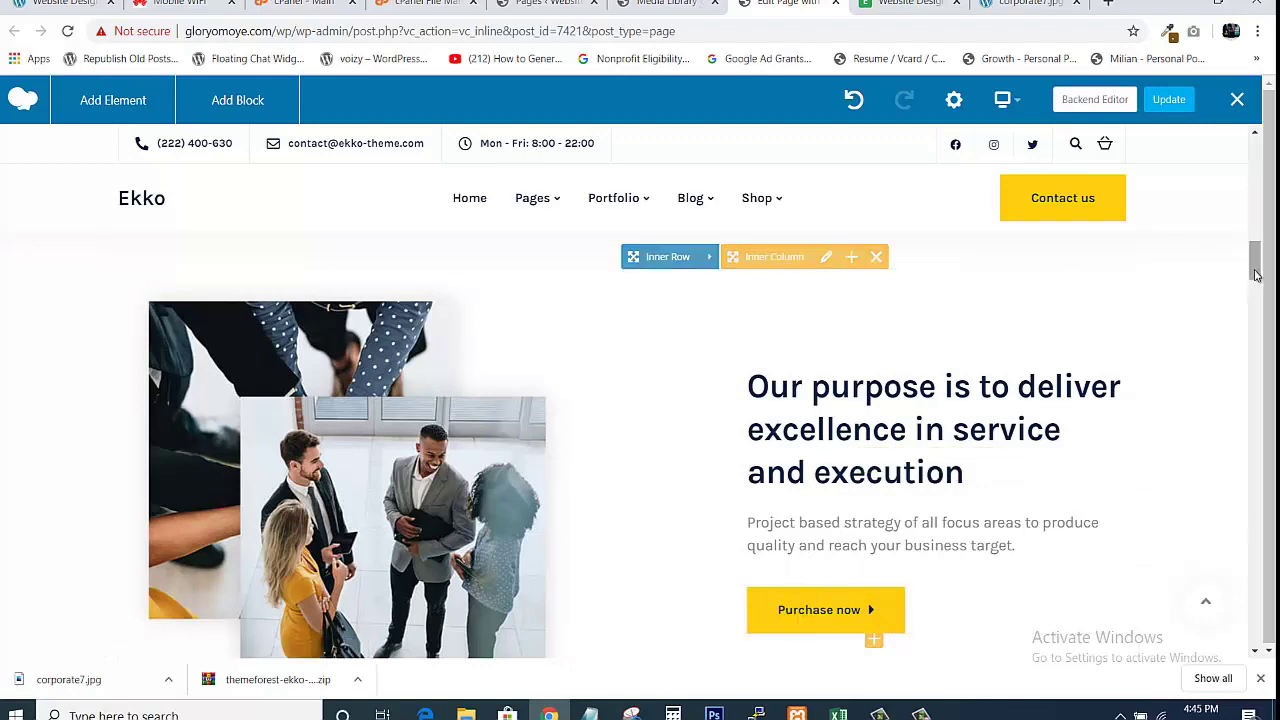
scroll(700, 260, down, 3)
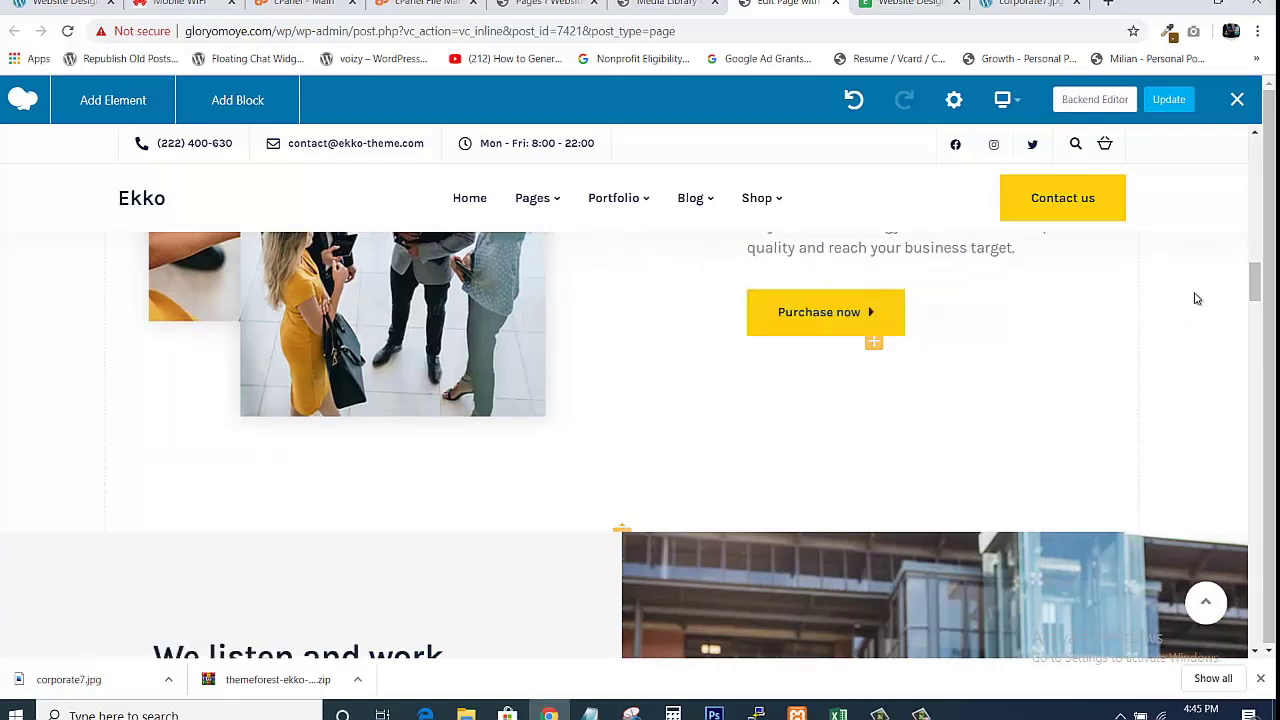
scroll(1255, 282, down, 5)
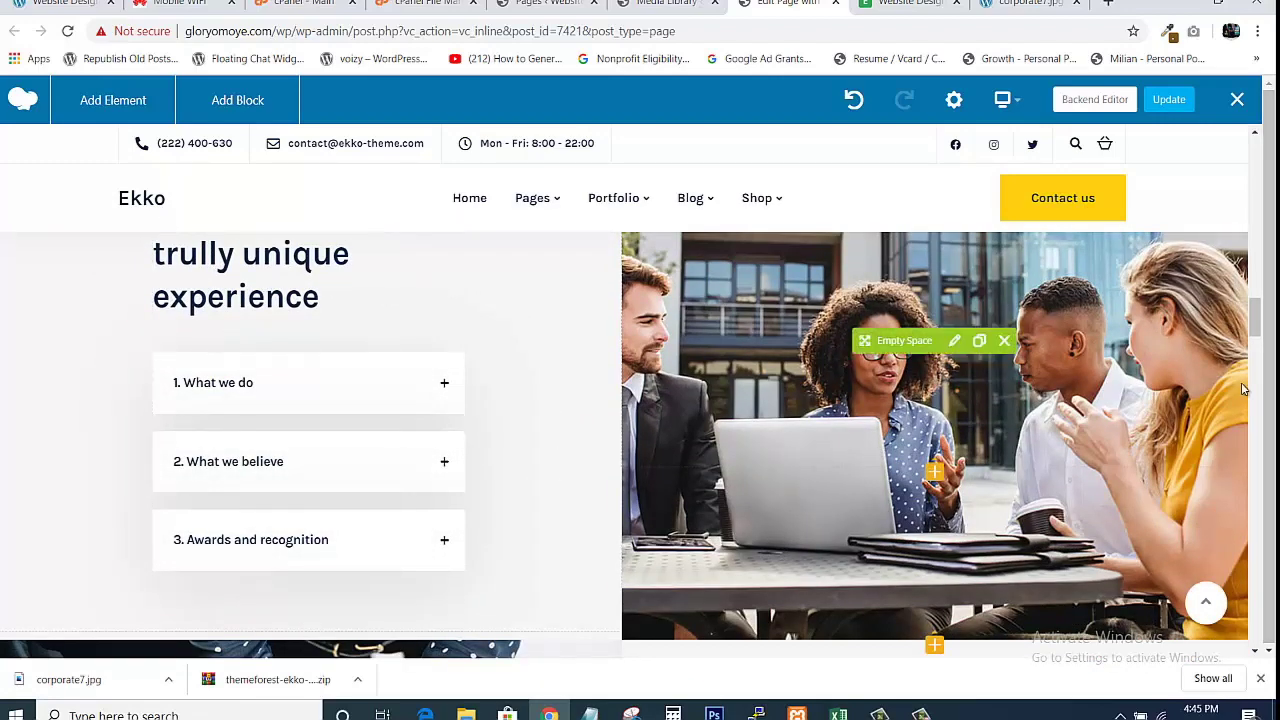
mouse_move(1254, 316)
mouse_down()
mouse_move(1250, 349)
mouse_move(1252, 311)
mouse_up()
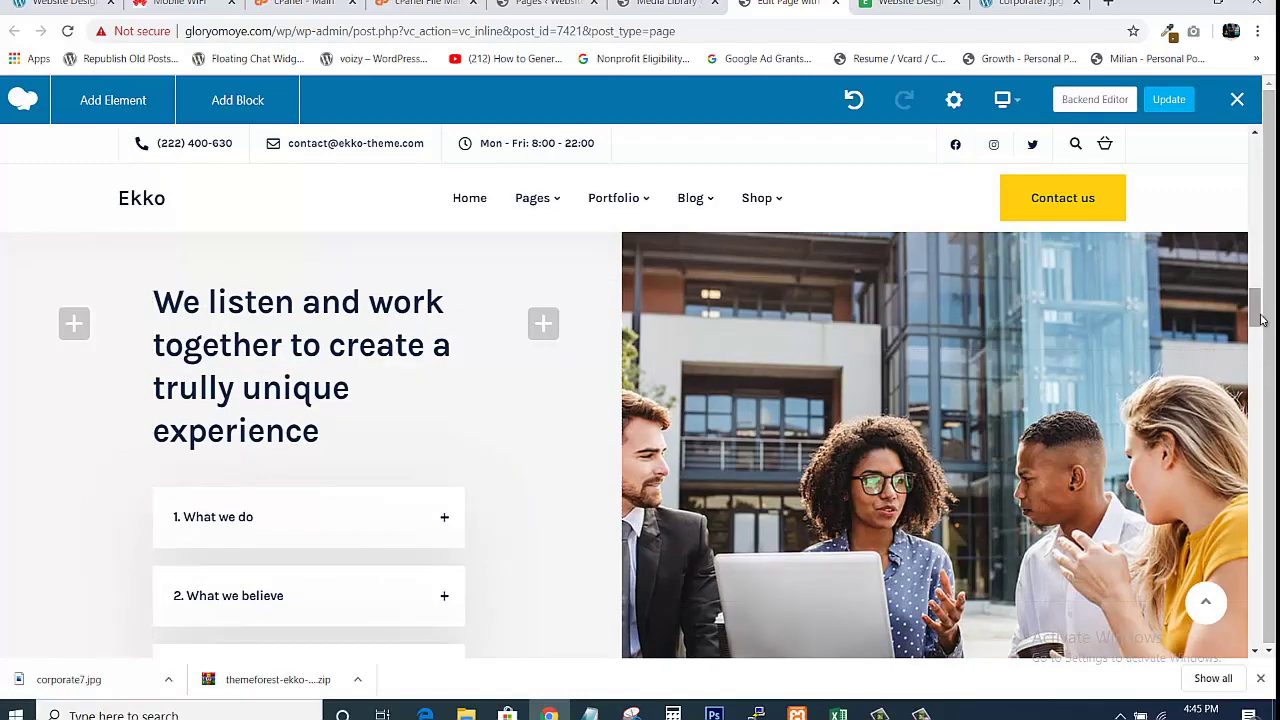
drag(1262, 316, 1262, 322)
scroll(1262, 327, down, 2)
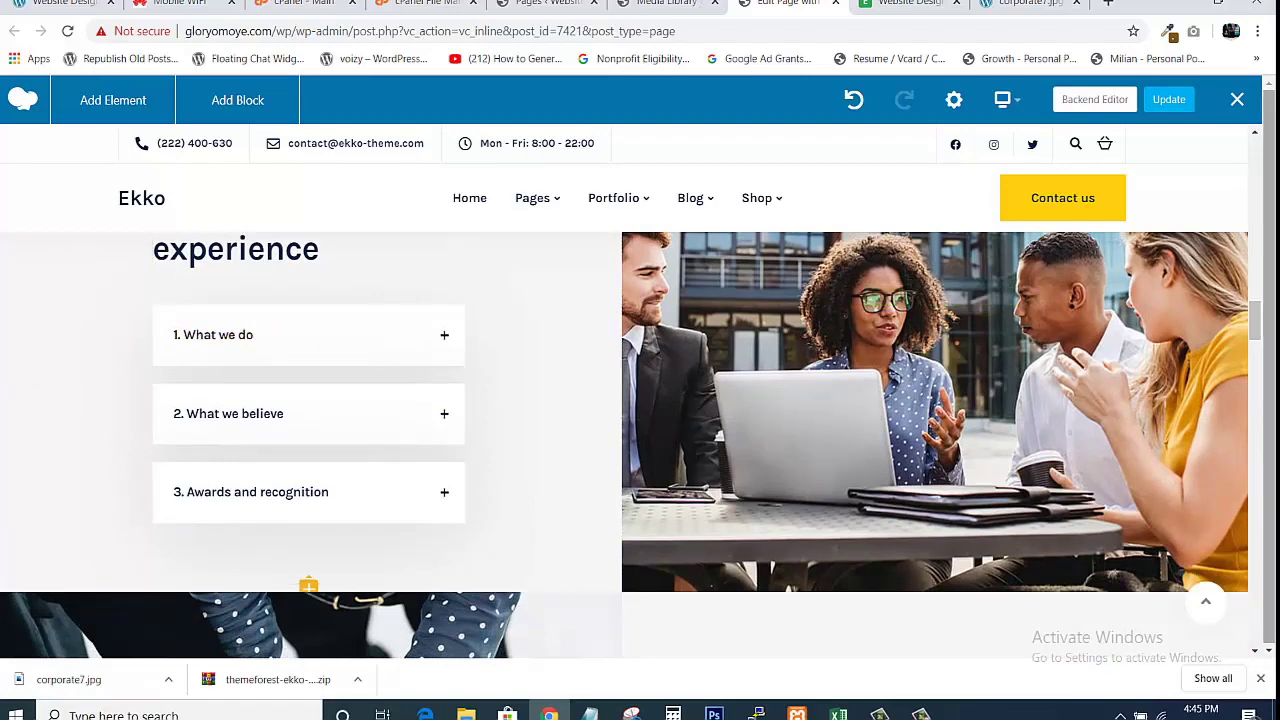
drag(1254, 321, 1254, 312)
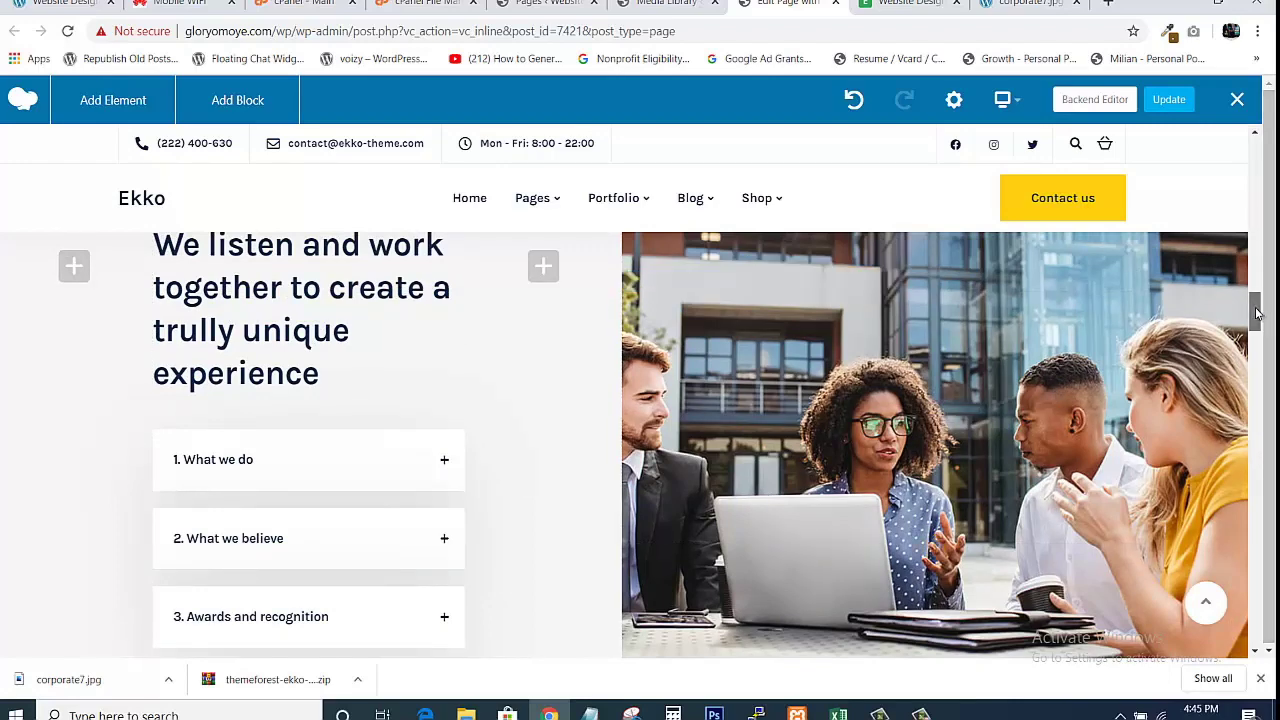
Show the live Ekko home page on its 'Preparing for a new global economy' slide.
scroll(1257, 316, down, 1)
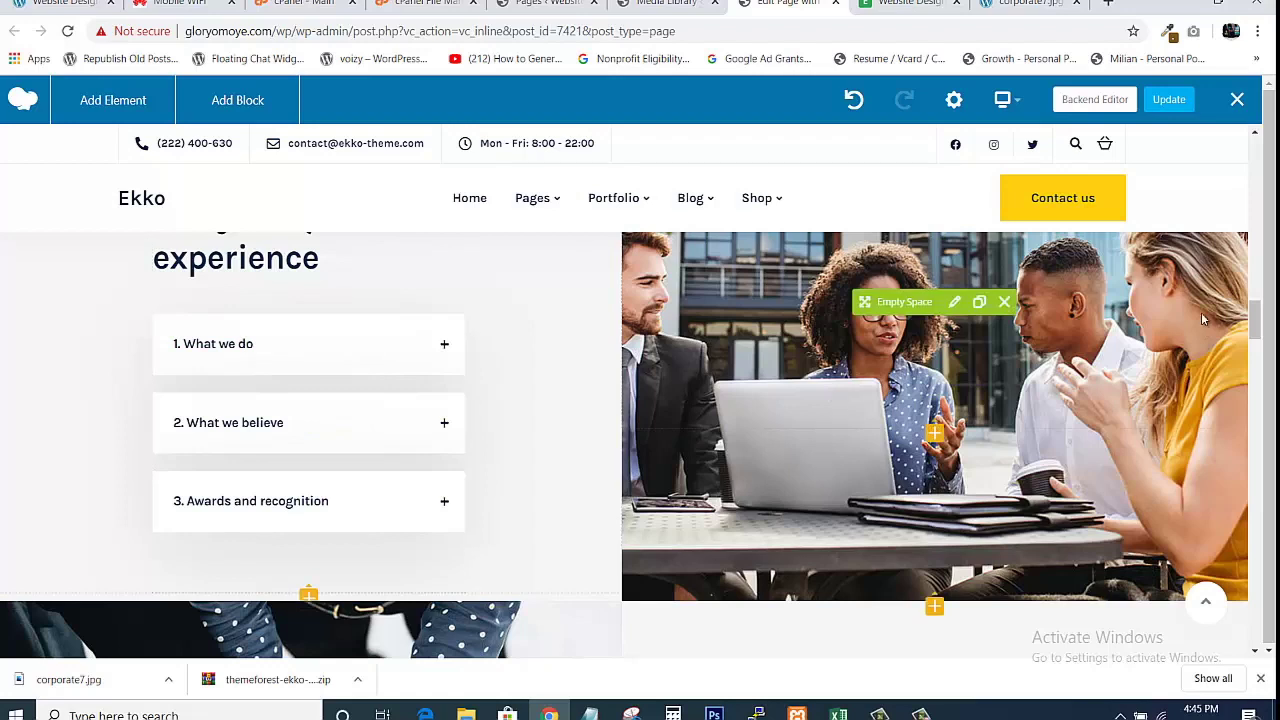
scroll(1251, 326, up, 1)
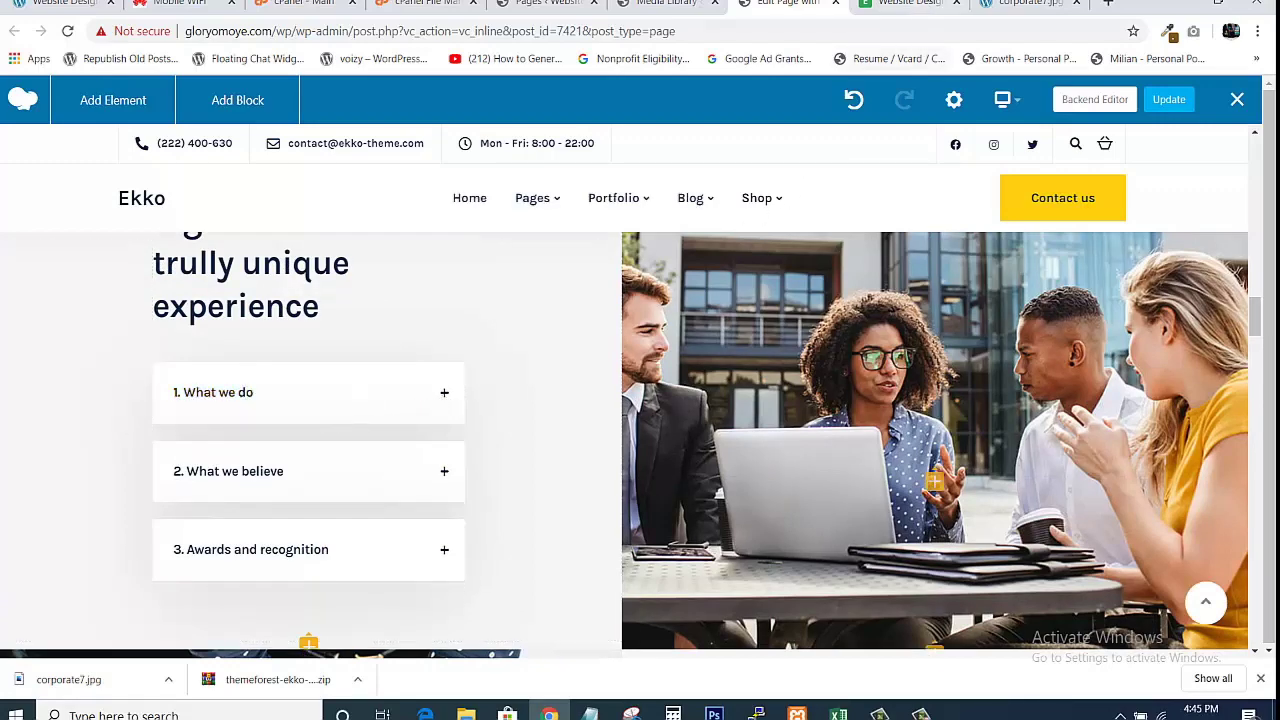
click(903, 4)
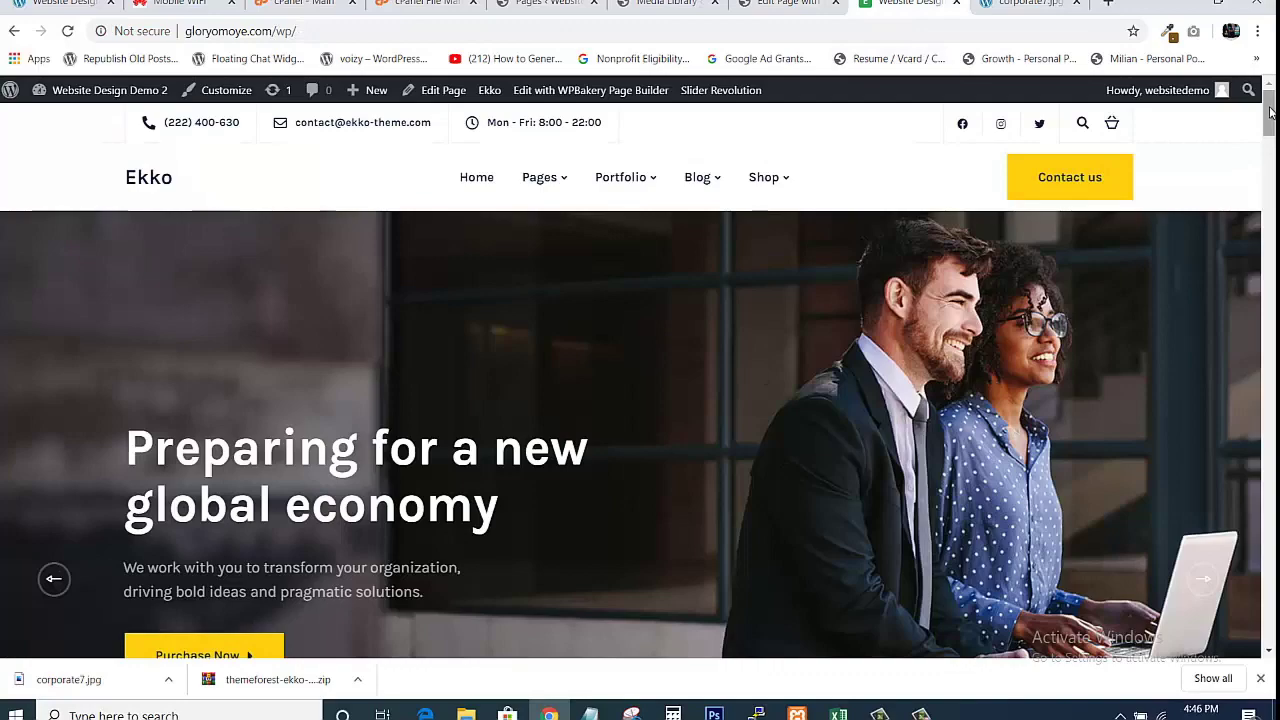
Expand the '1. What we do' and '2. What we believe' answers, then return to the editor.
drag(1270, 113, 1268, 293)
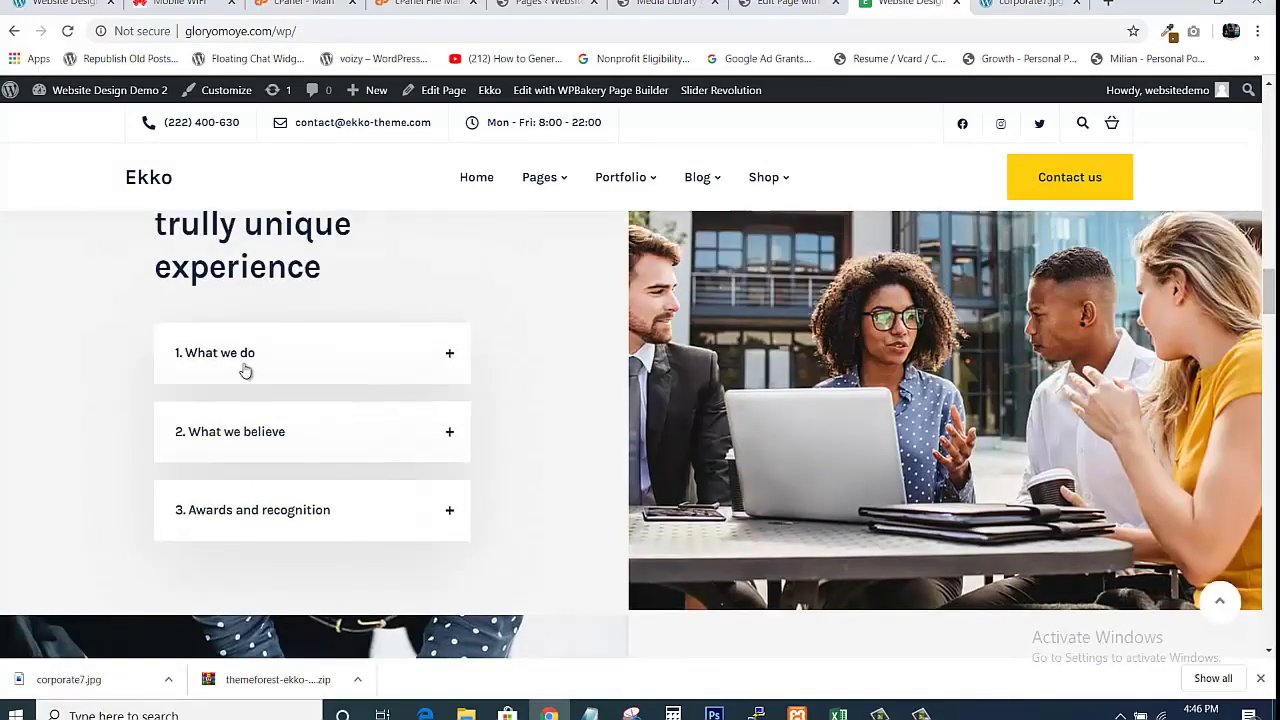
click(406, 380)
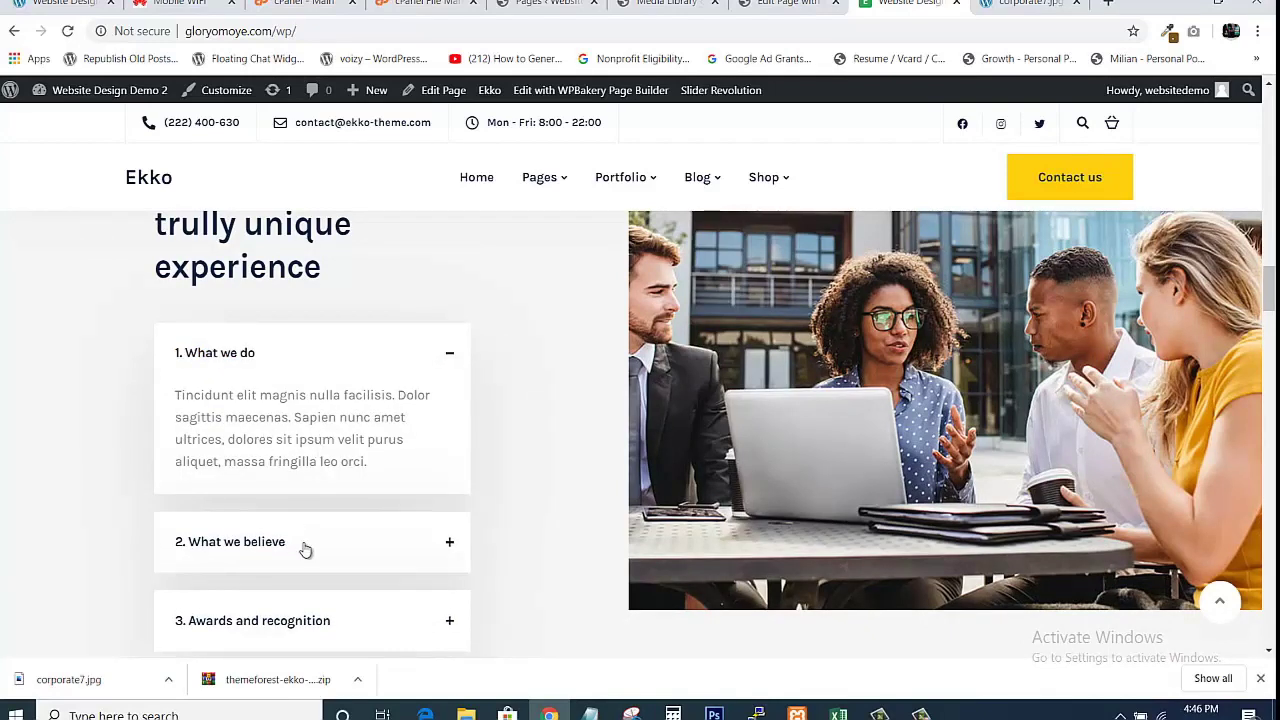
click(441, 547)
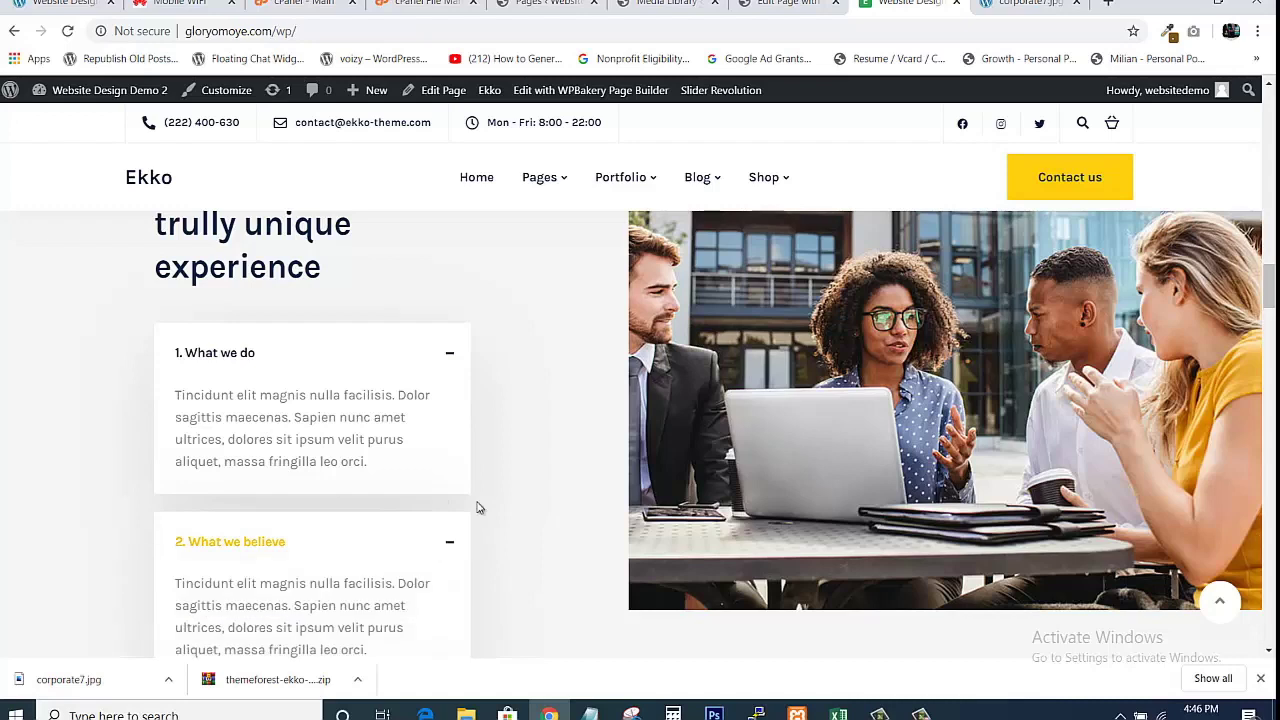
click(788, 4)
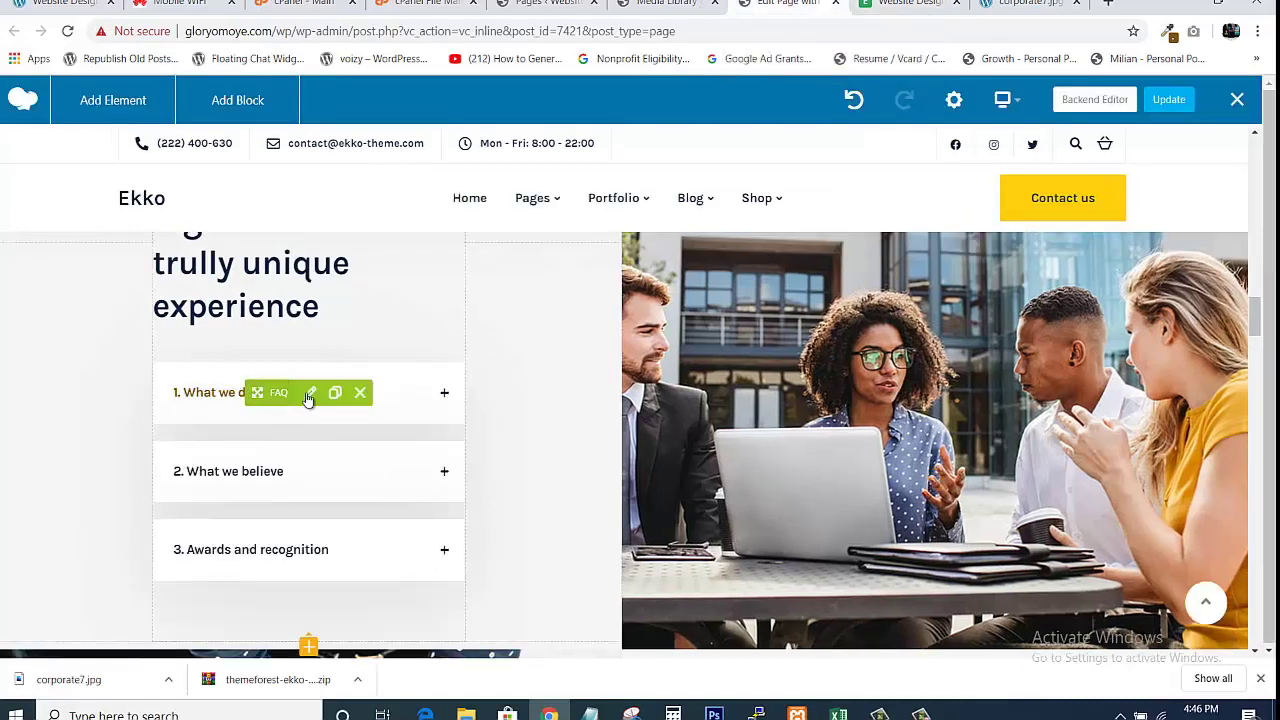
Review the first FAQ toggle's title and content in FAQ Settings, then view the live page.
click(311, 393)
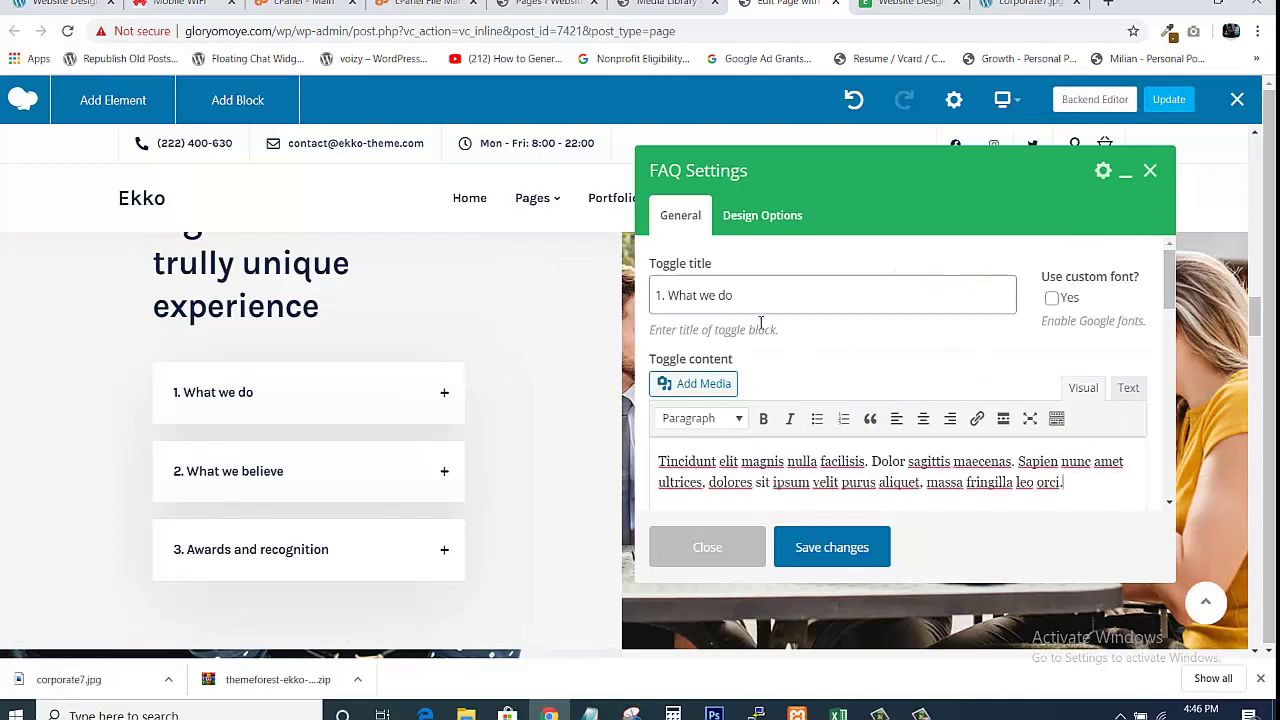
drag(660, 294, 716, 294)
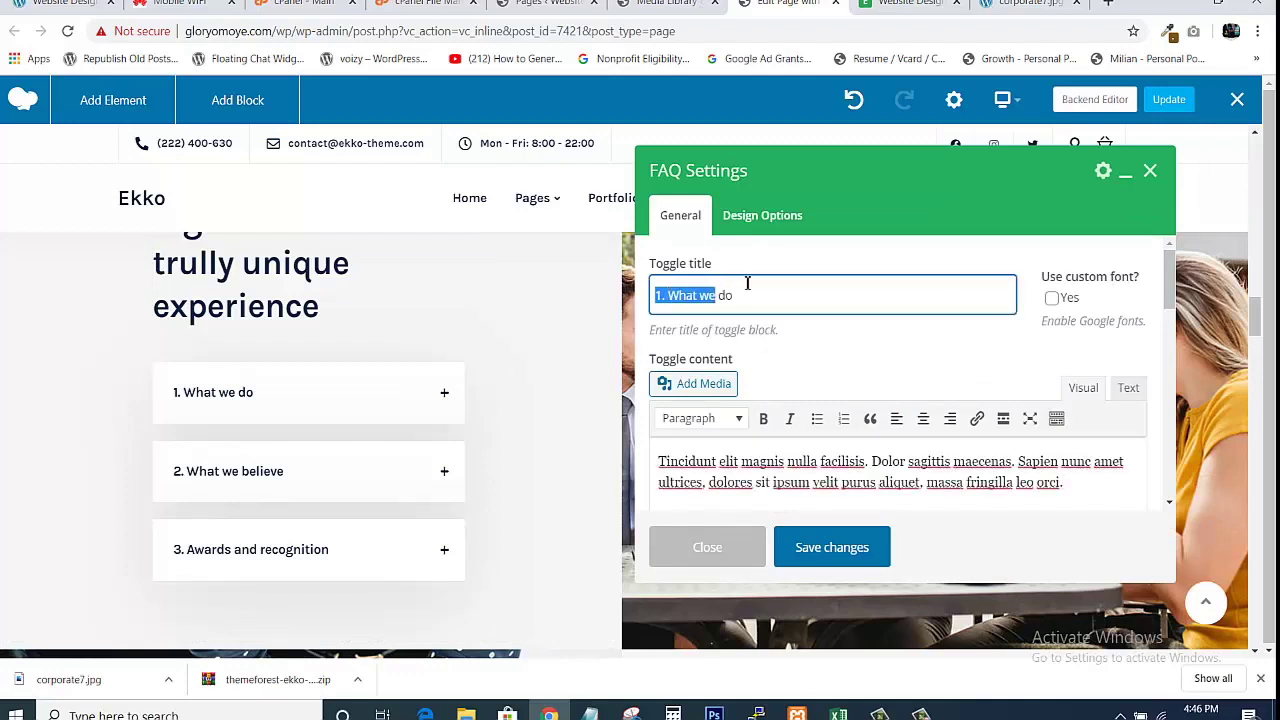
click(761, 482)
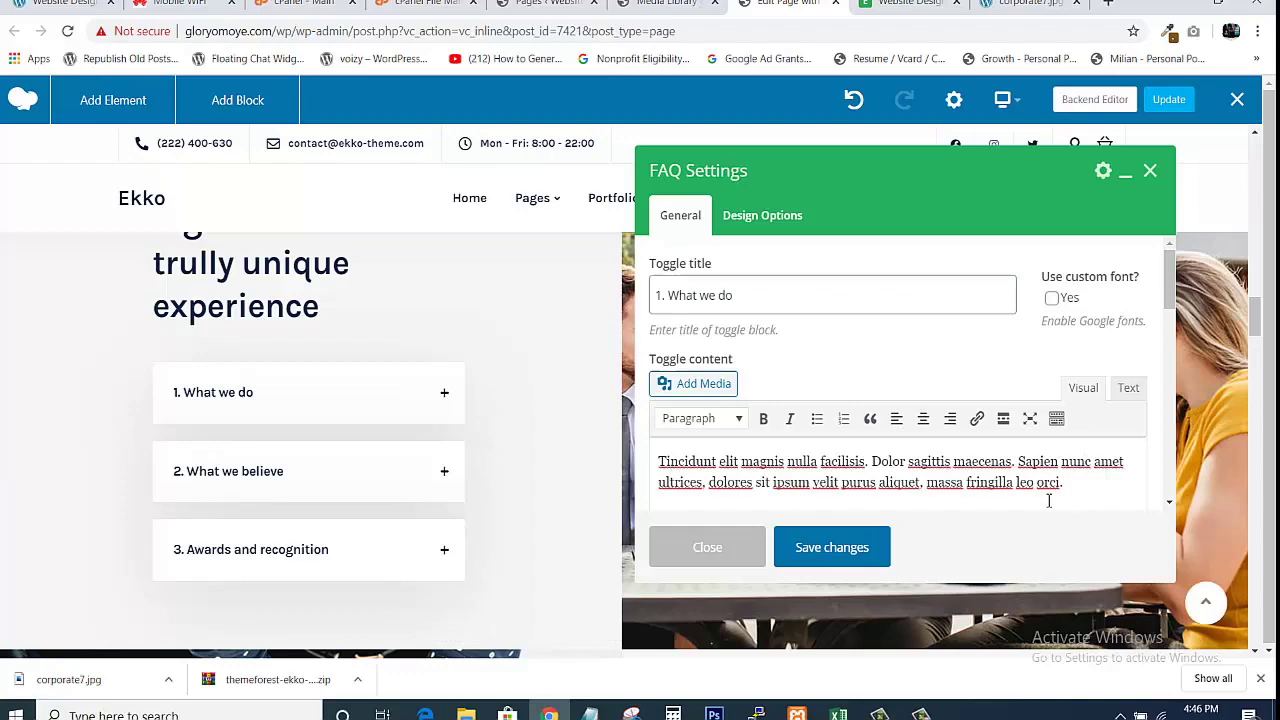
click(1028, 4)
click(912, 4)
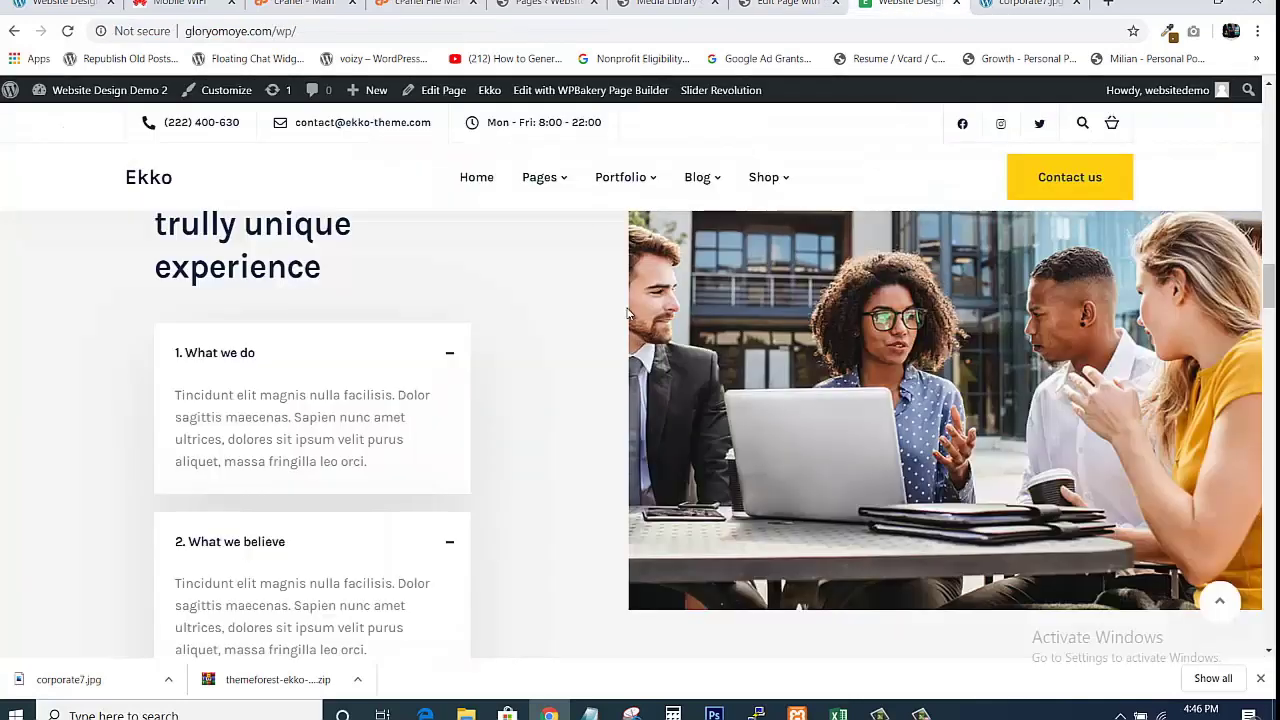
Collapse and expand the three FAQ answers on the live page, then return to the editor.
click(450, 360)
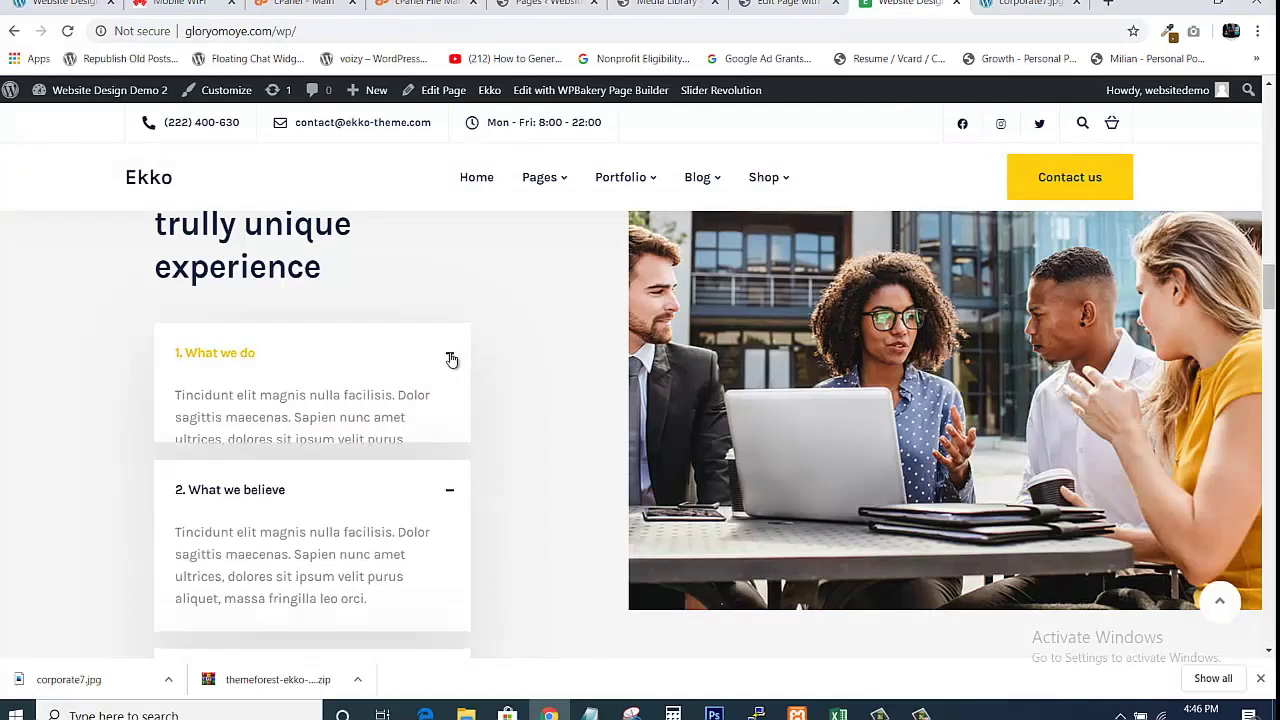
click(450, 440)
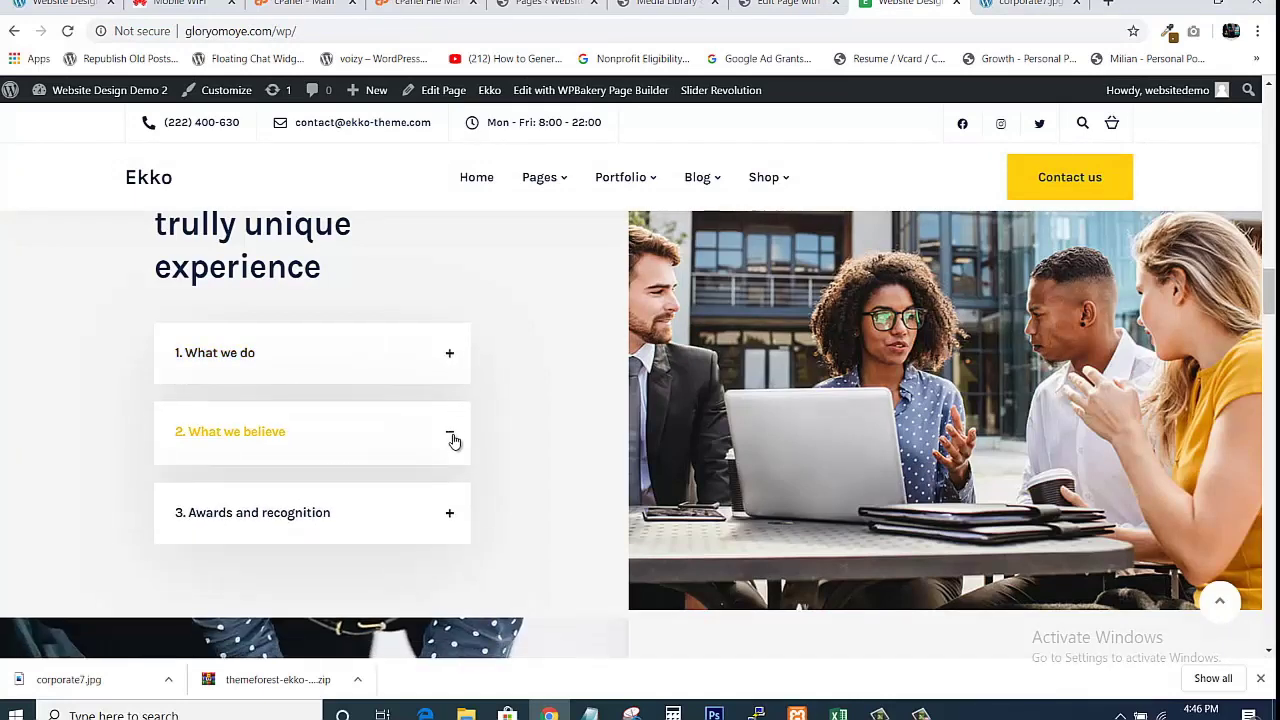
click(450, 512)
click(450, 512)
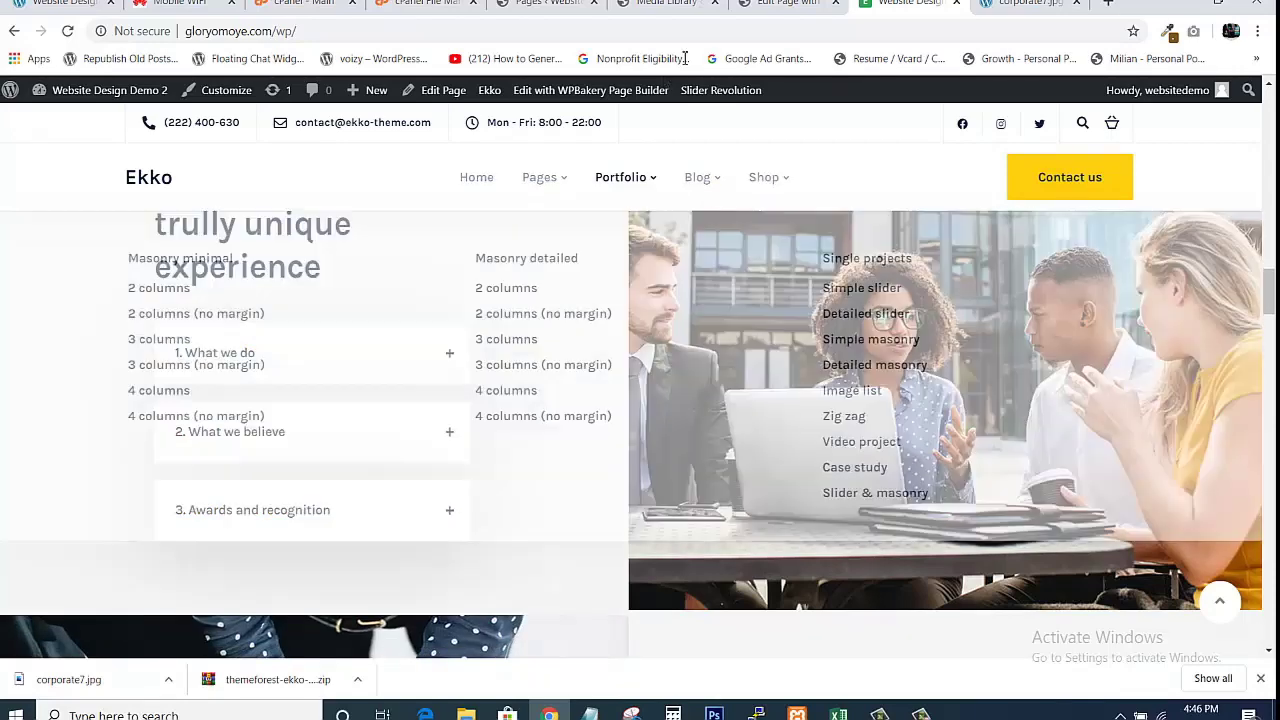
click(787, 4)
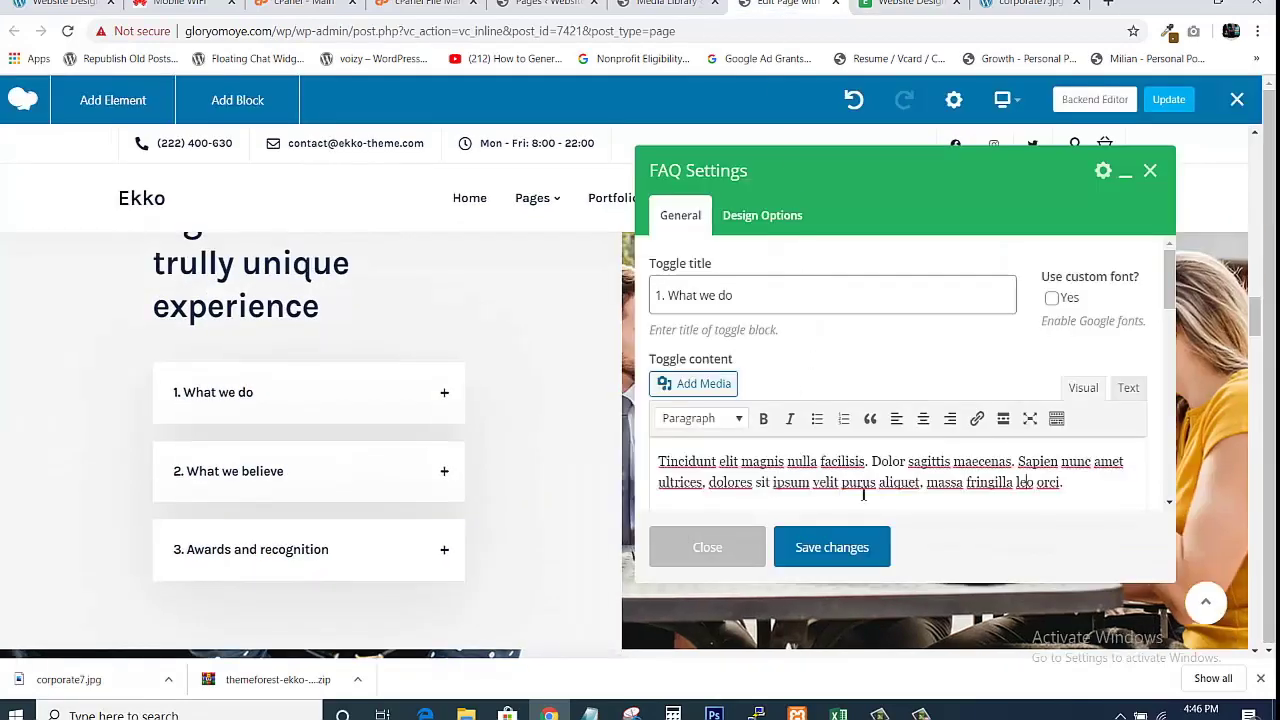
Save the '1. What we do' toggle settings and scroll through the accordion section.
click(862, 547)
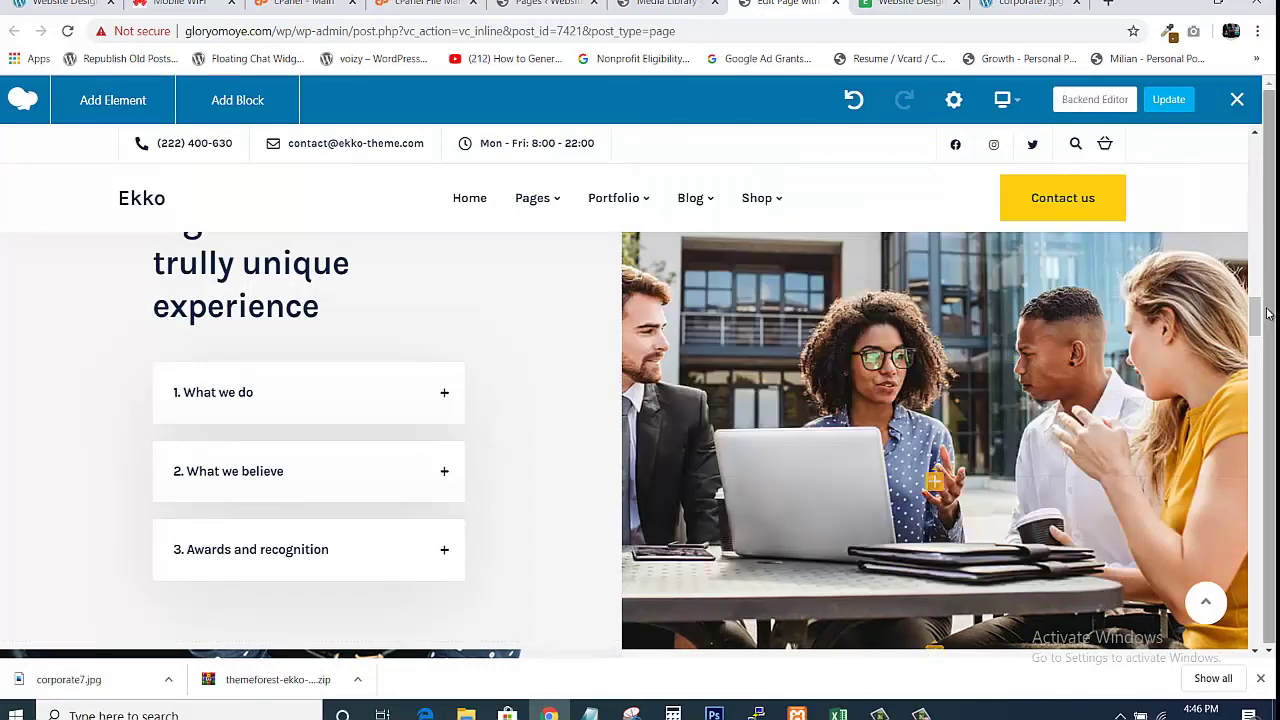
scroll(1262, 313, down, 2)
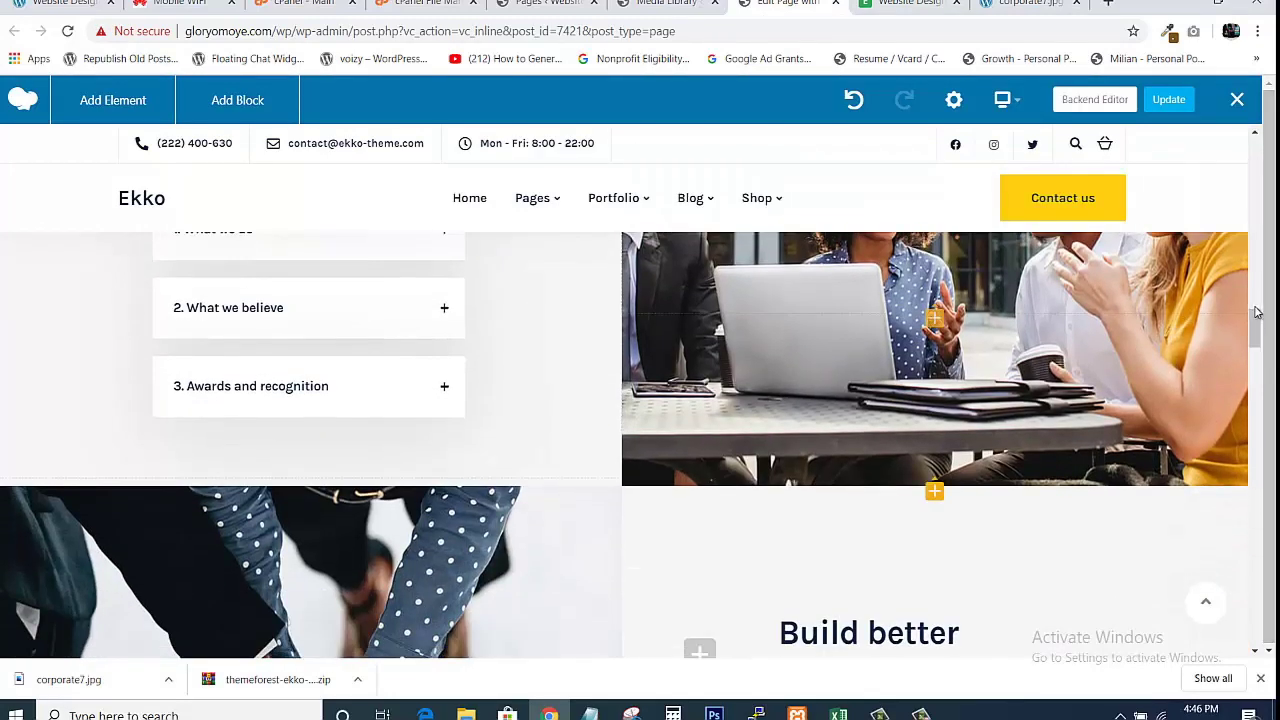
scroll(985, 385, up, 2)
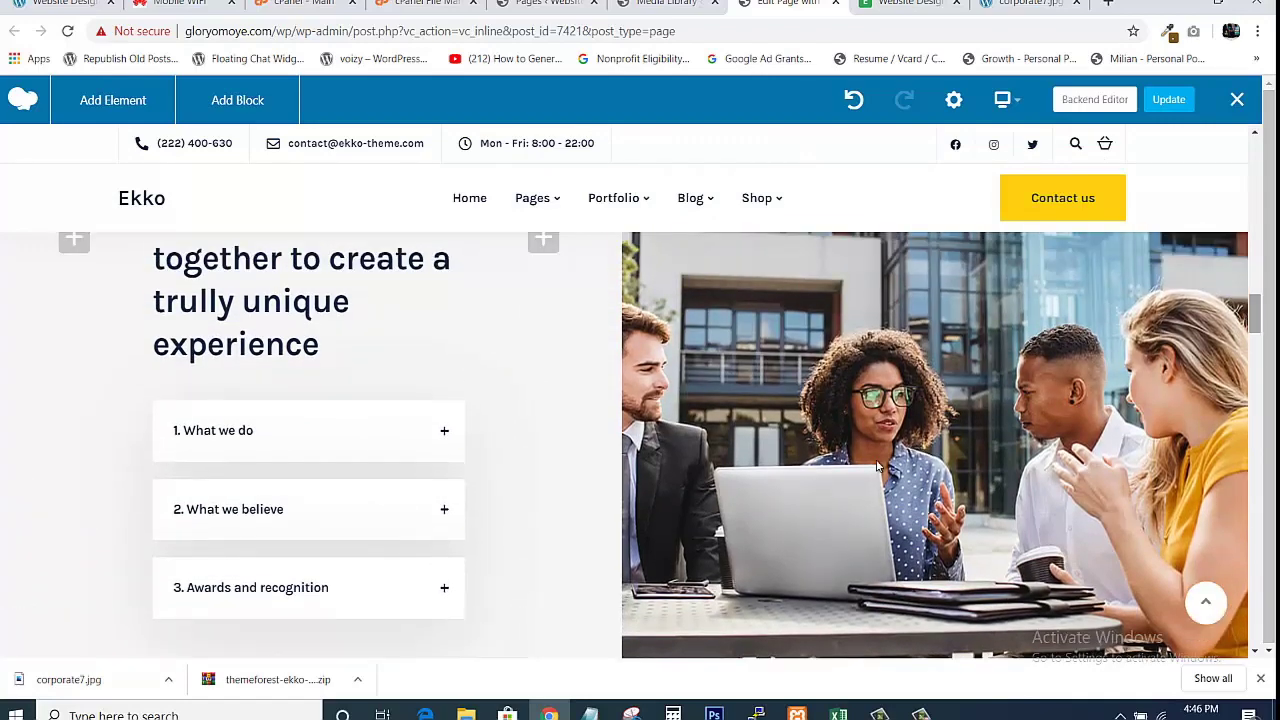
mouse_move(955, 393)
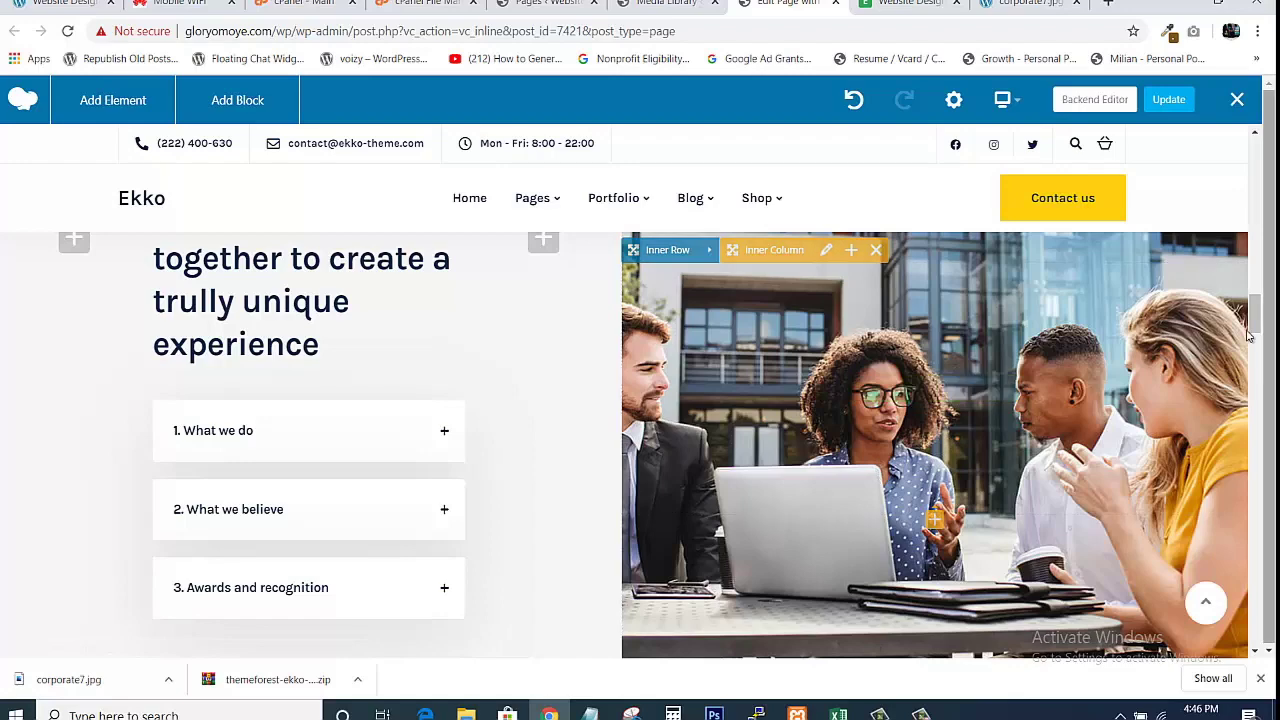
drag(1254, 322, 1254, 308)
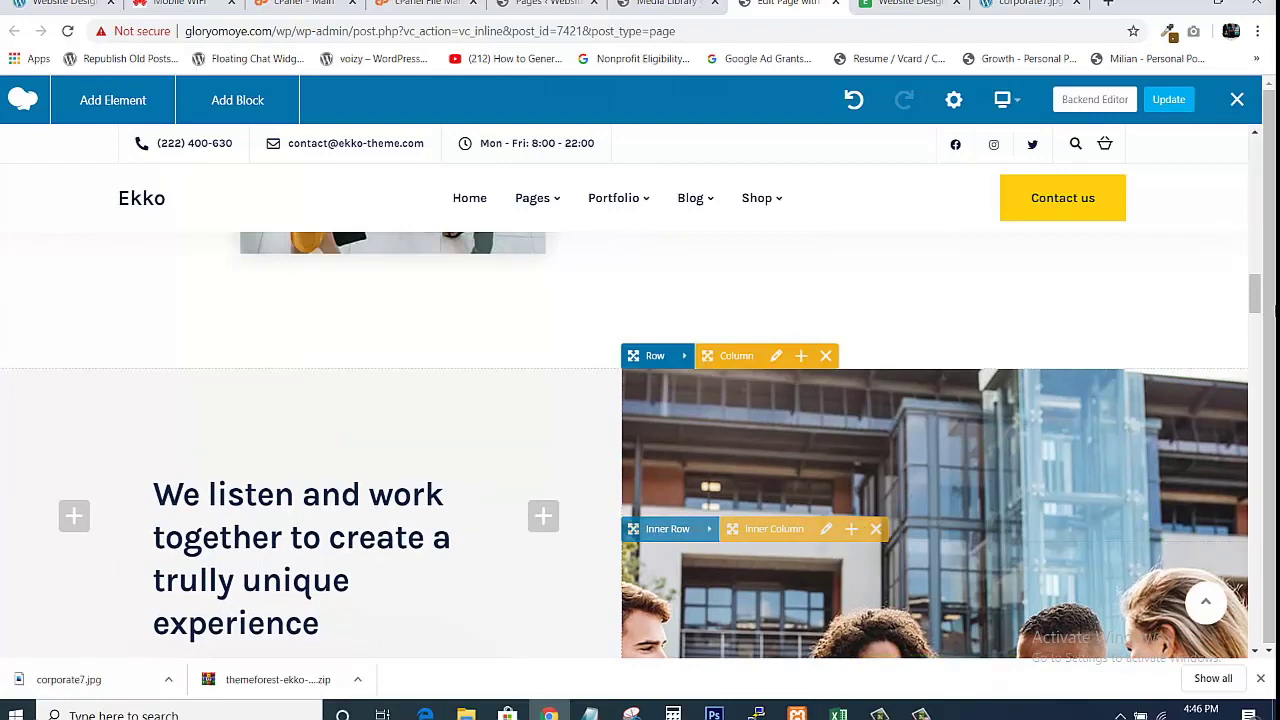
drag(1254, 298, 1256, 330)
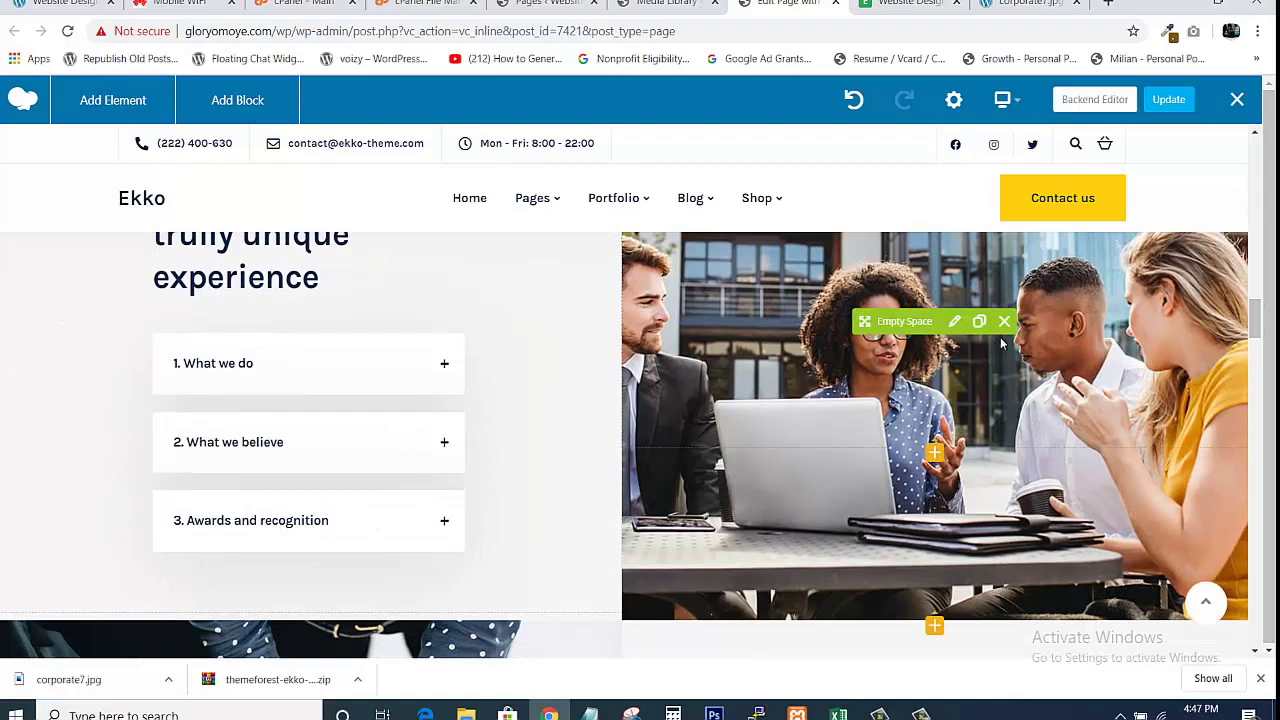
drag(1258, 330, 1254, 258)
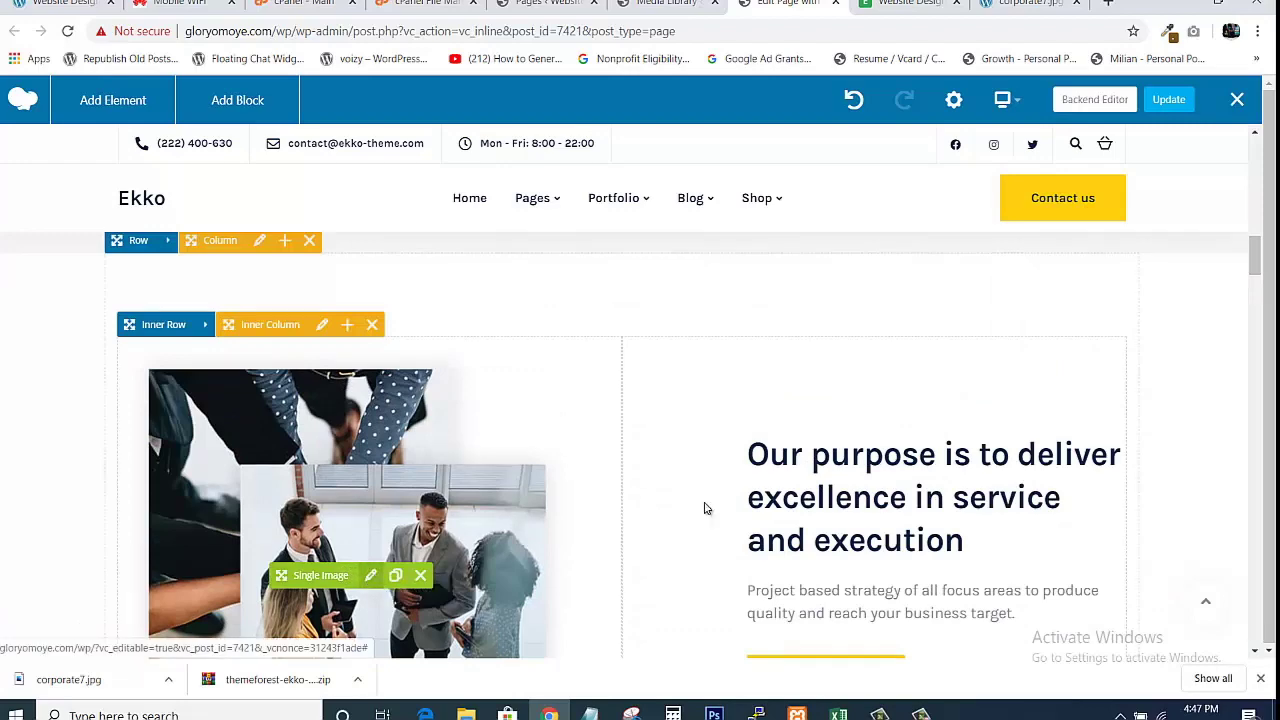
scroll(1256, 272, down, 4)
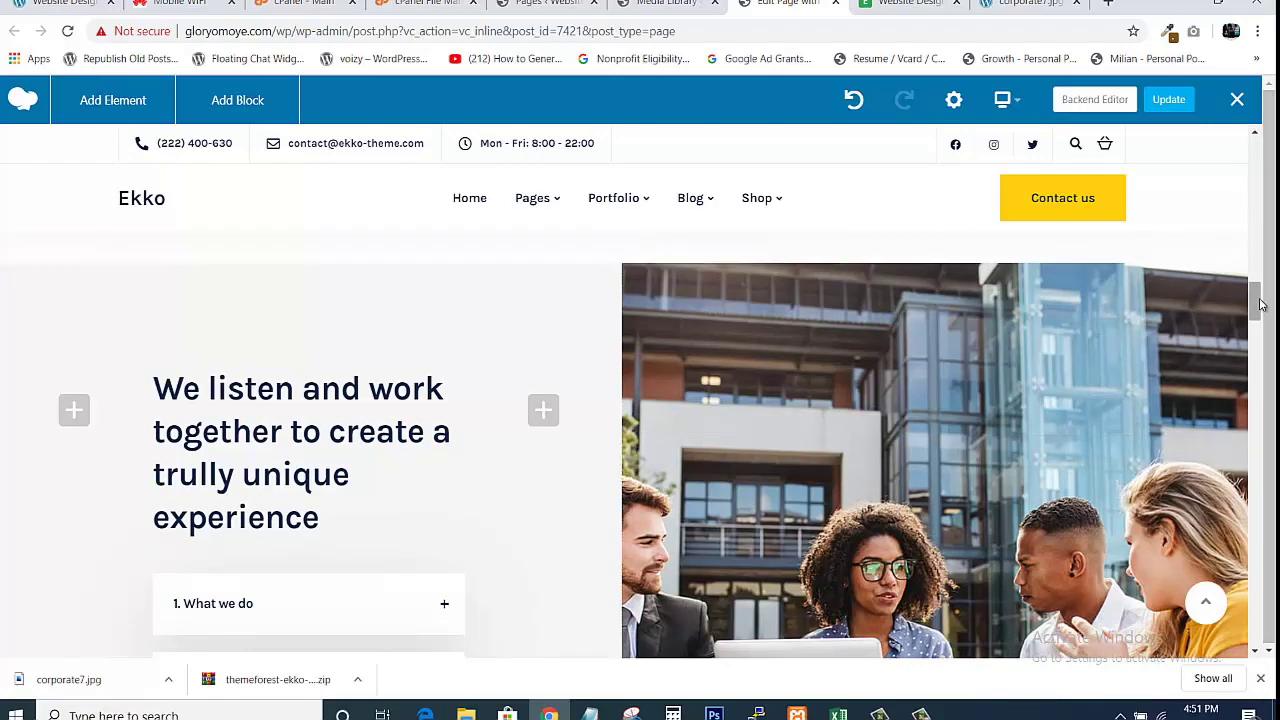
Scroll to the 'We listen and work' photo row and open its Row Settings.
drag(1257, 301, 1257, 300)
scroll(1258, 305, down, 2)
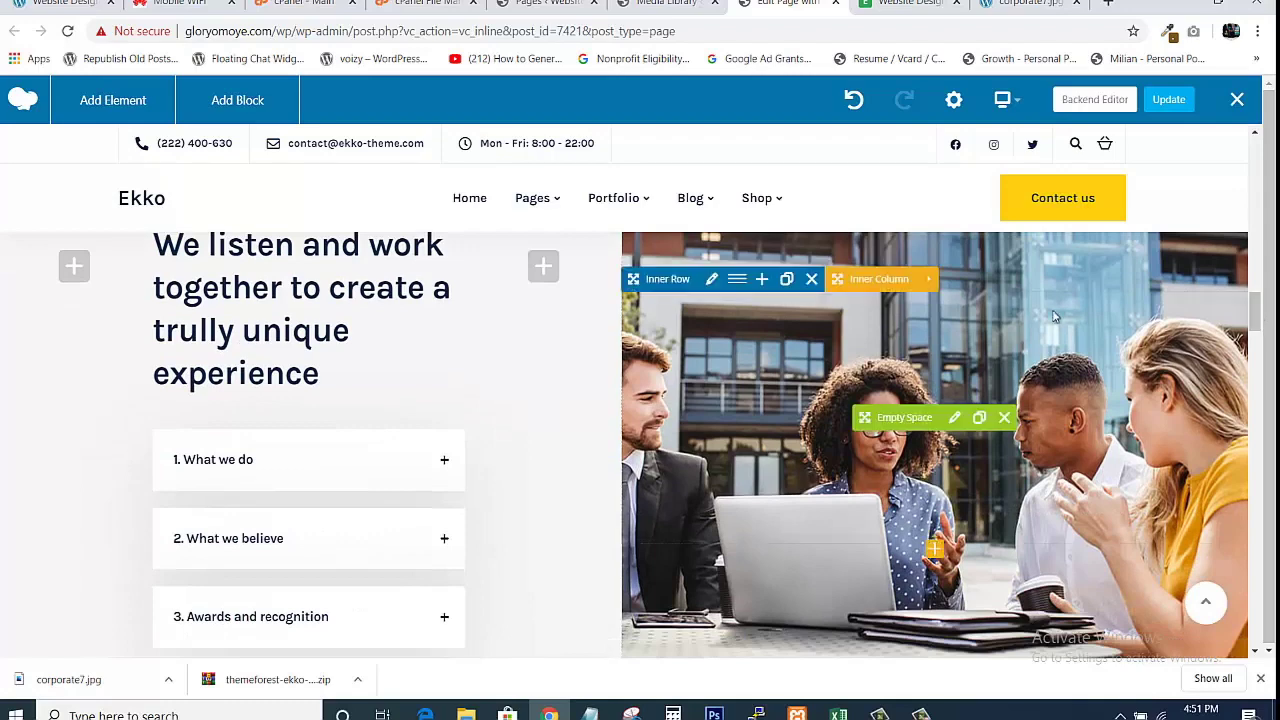
drag(1254, 312, 1265, 270)
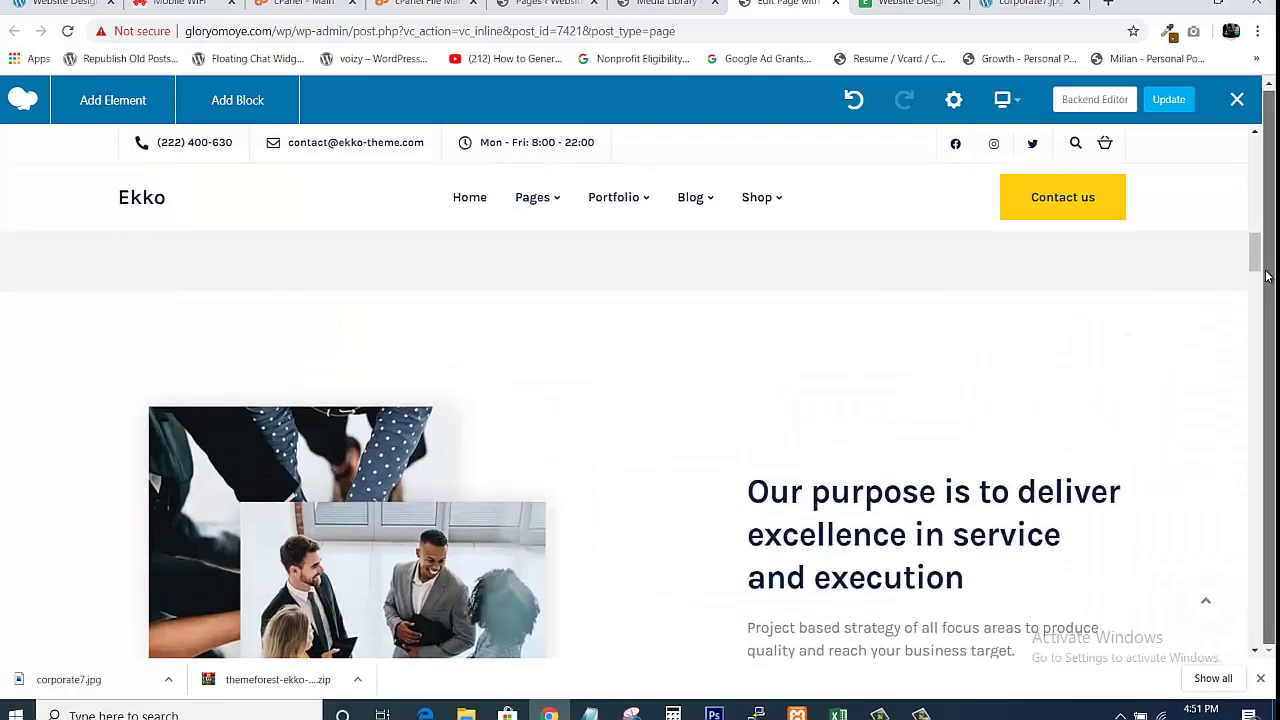
scroll(531, 409, down, 2)
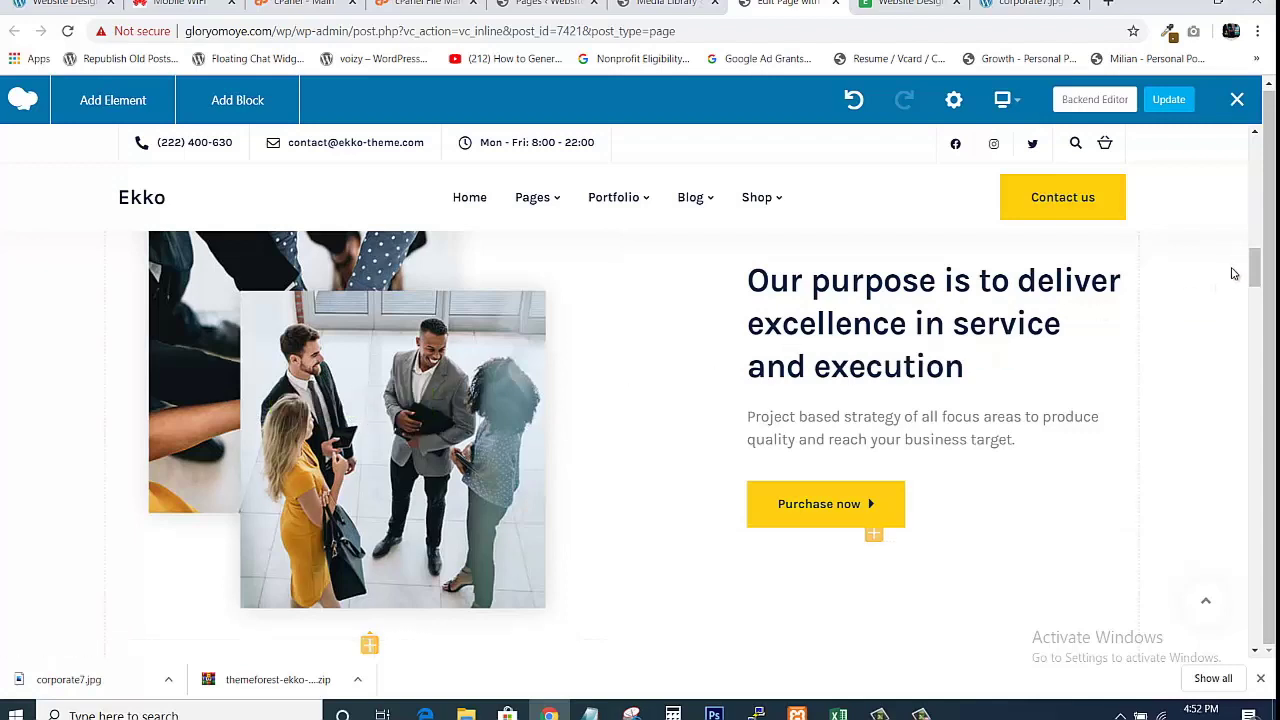
scroll(1252, 272, down, 5)
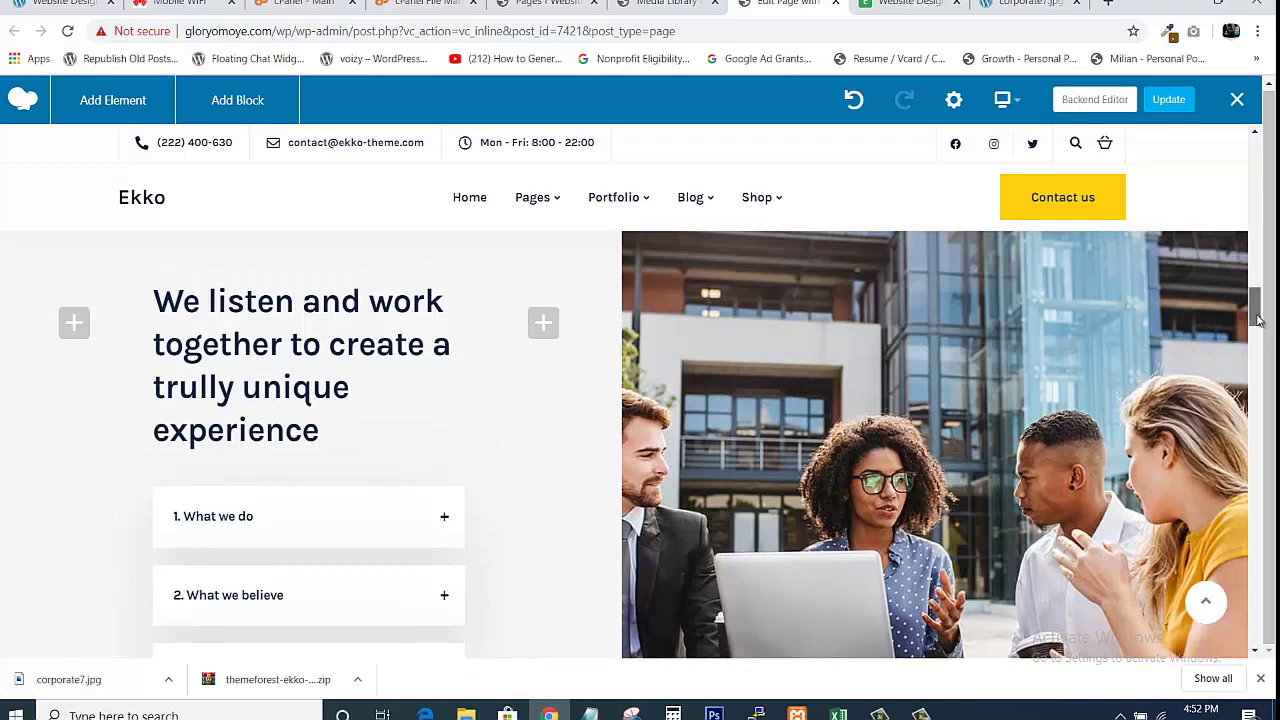
scroll(1259, 317, up, 1)
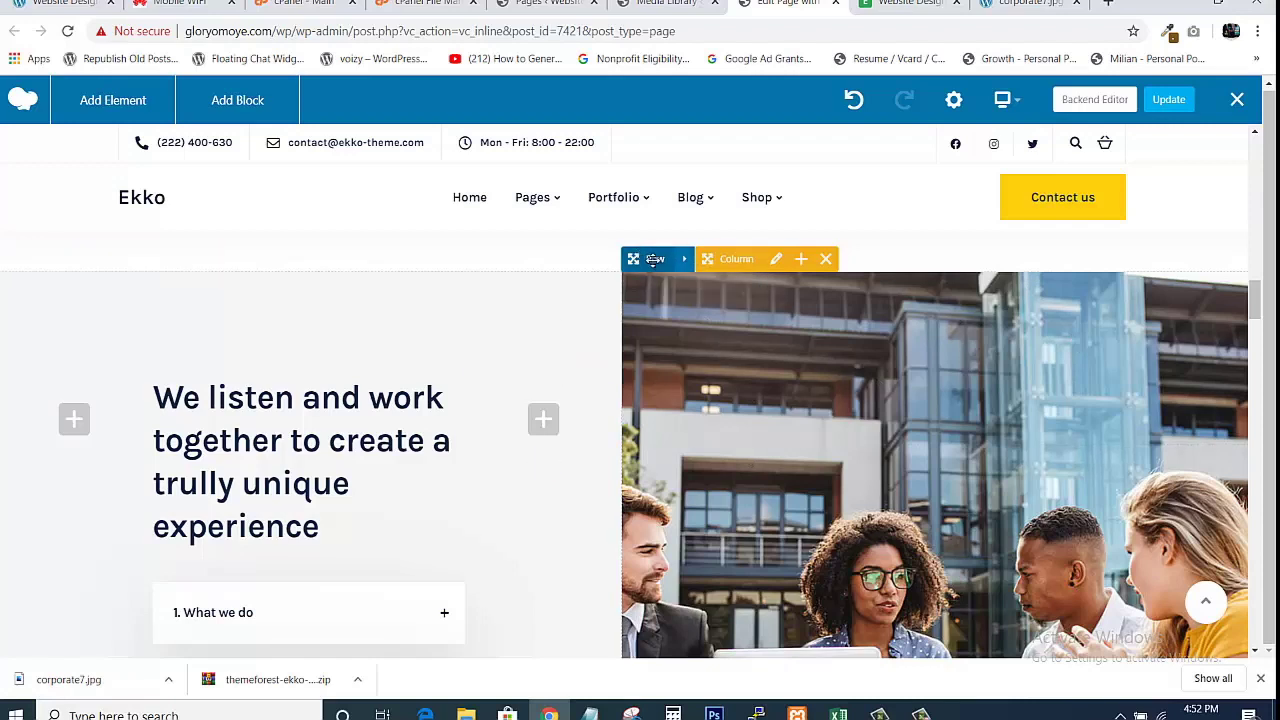
mouse_move(675, 436)
mouse_move(684, 262)
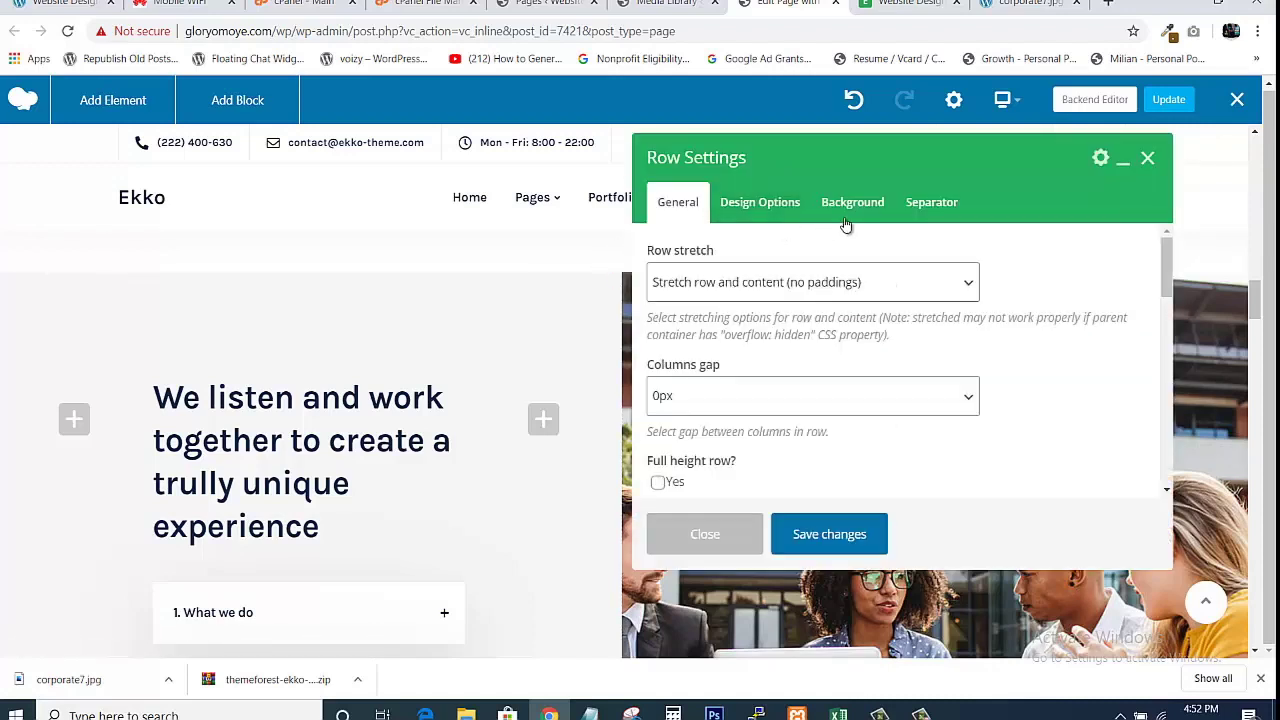
Check the row's background and general options, then close Row Settings without saving.
click(856, 205)
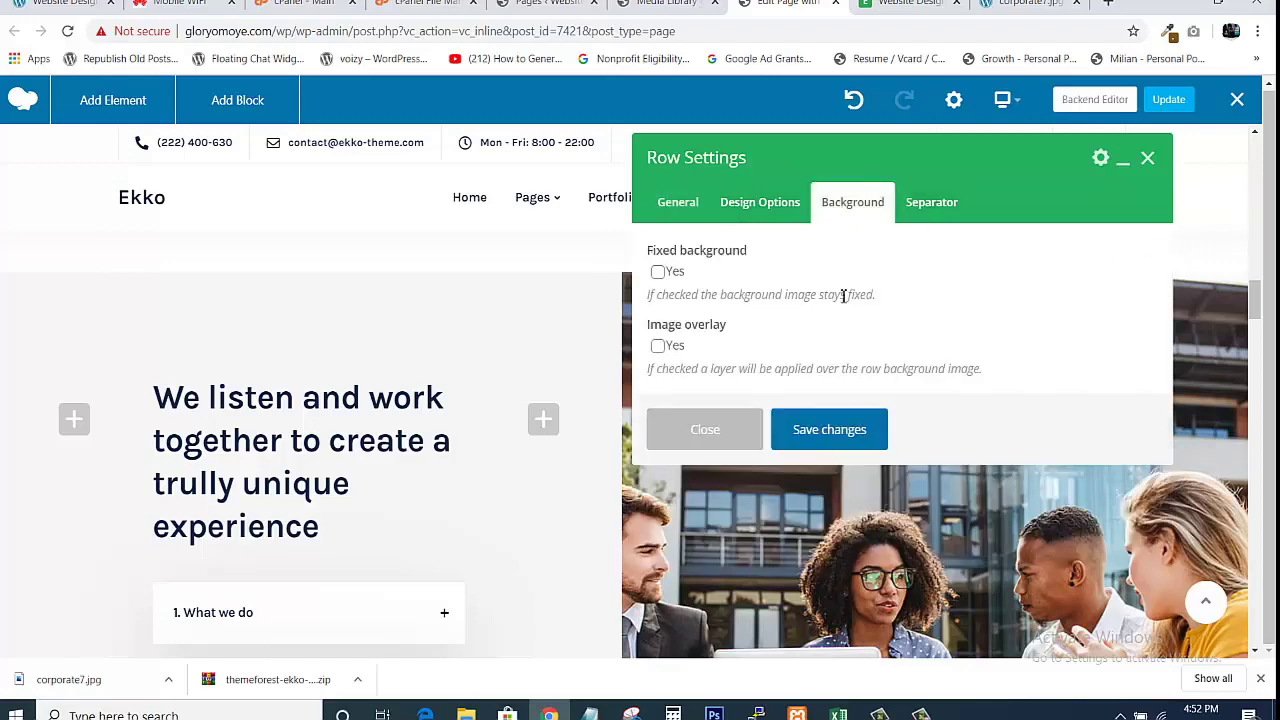
click(684, 202)
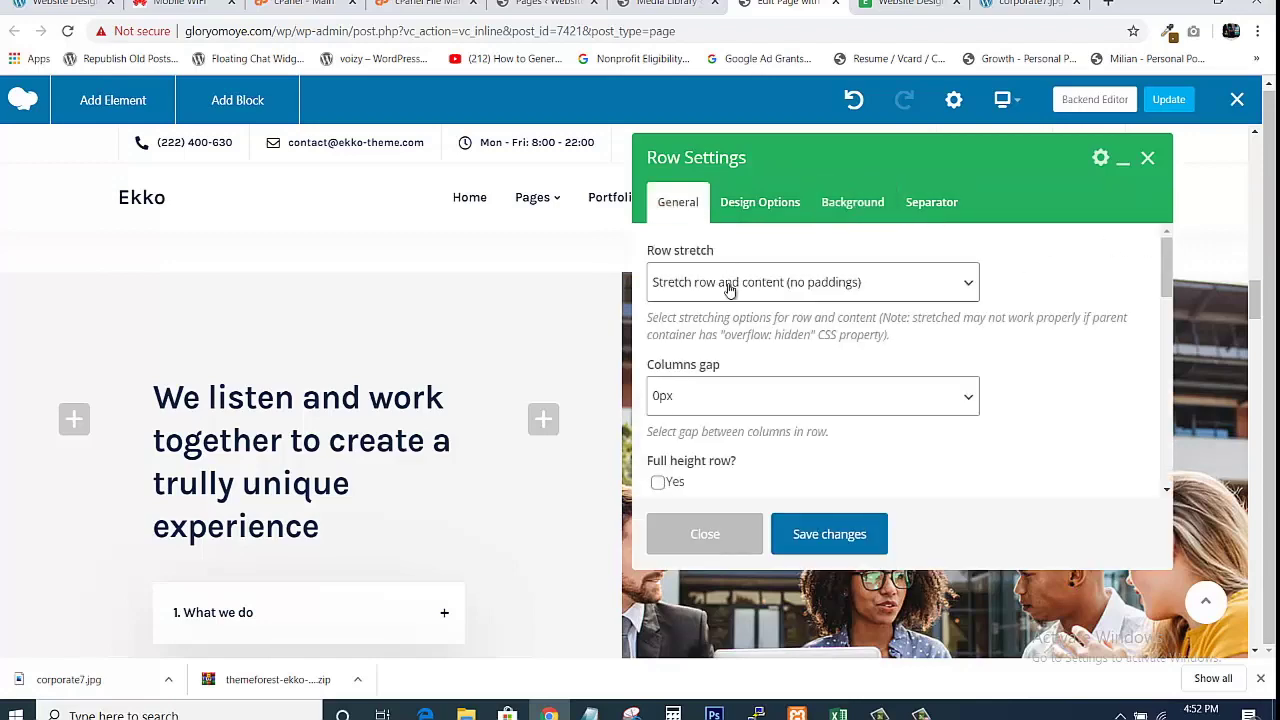
click(720, 538)
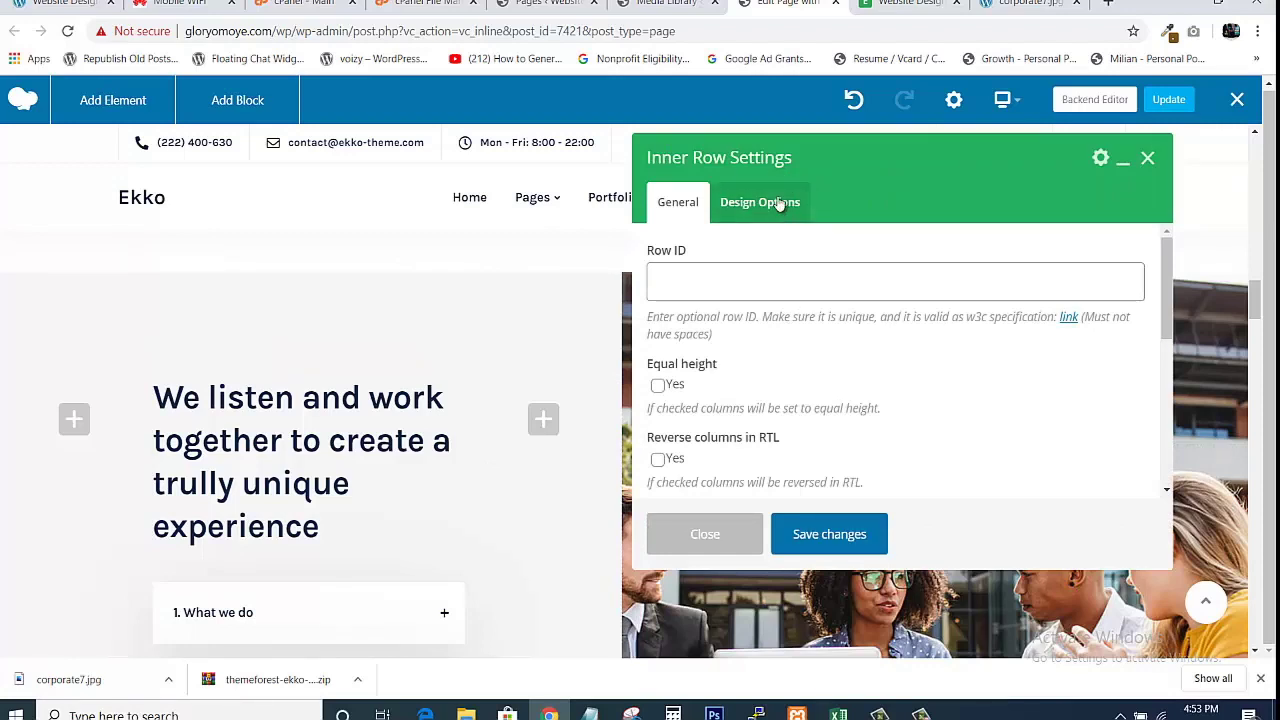
Remove the inner row's old background image under Design Options and save the change.
click(778, 205)
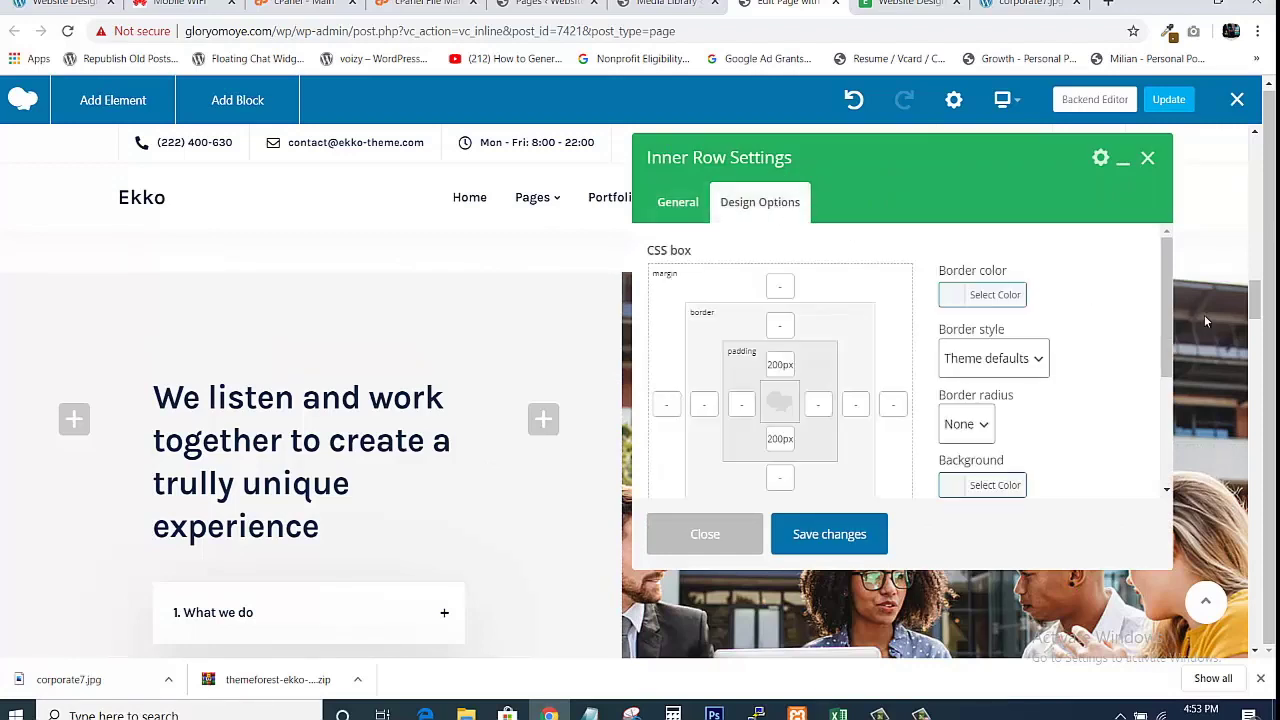
scroll(1182, 355, down, 2)
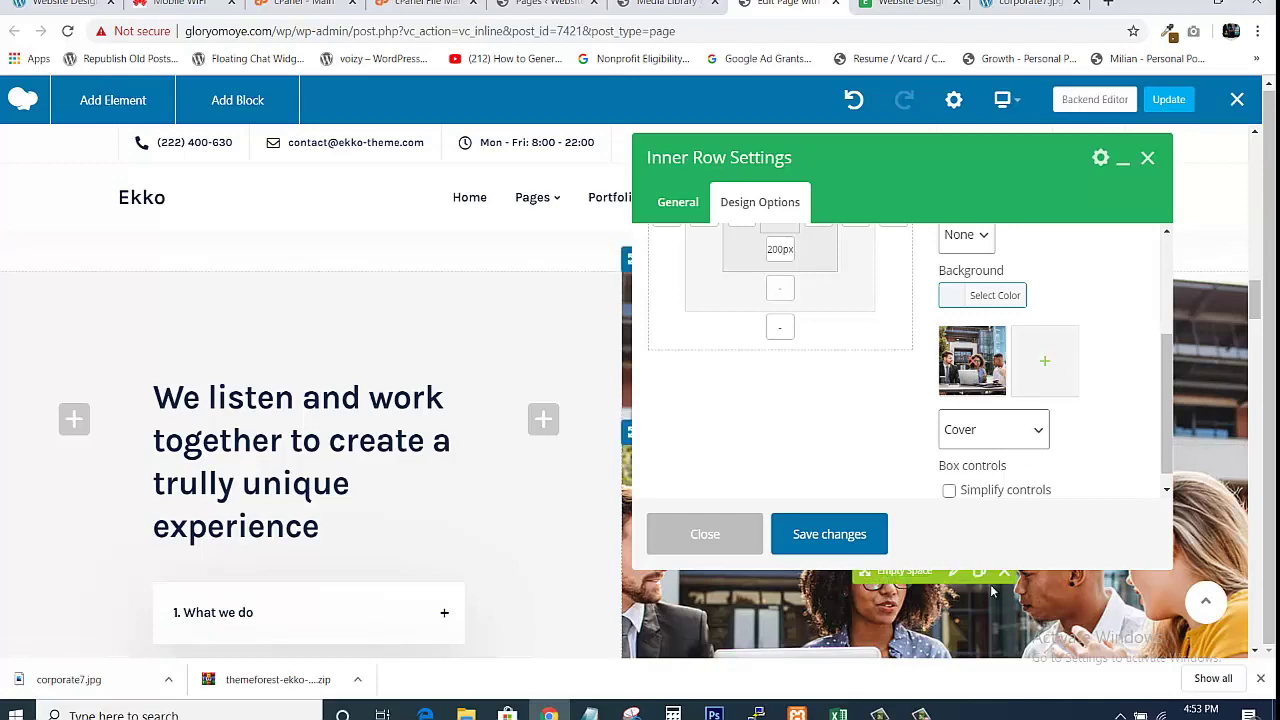
drag(884, 149, 558, 162)
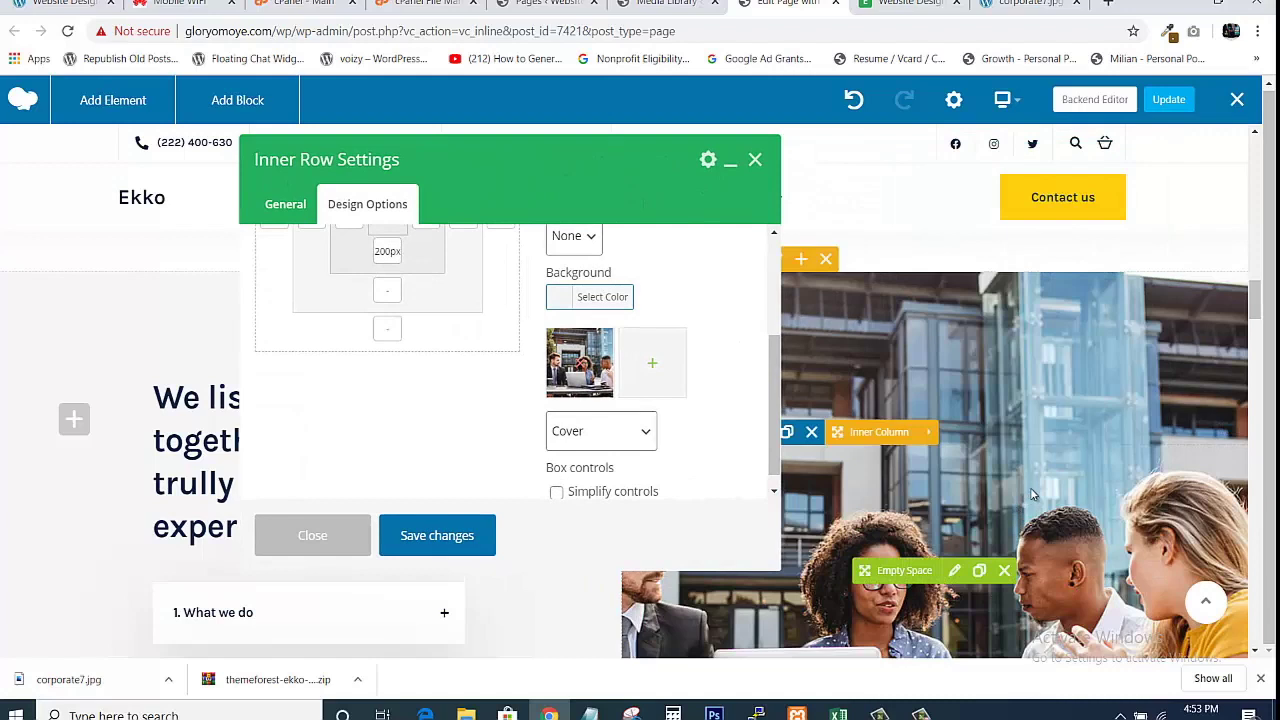
click(582, 369)
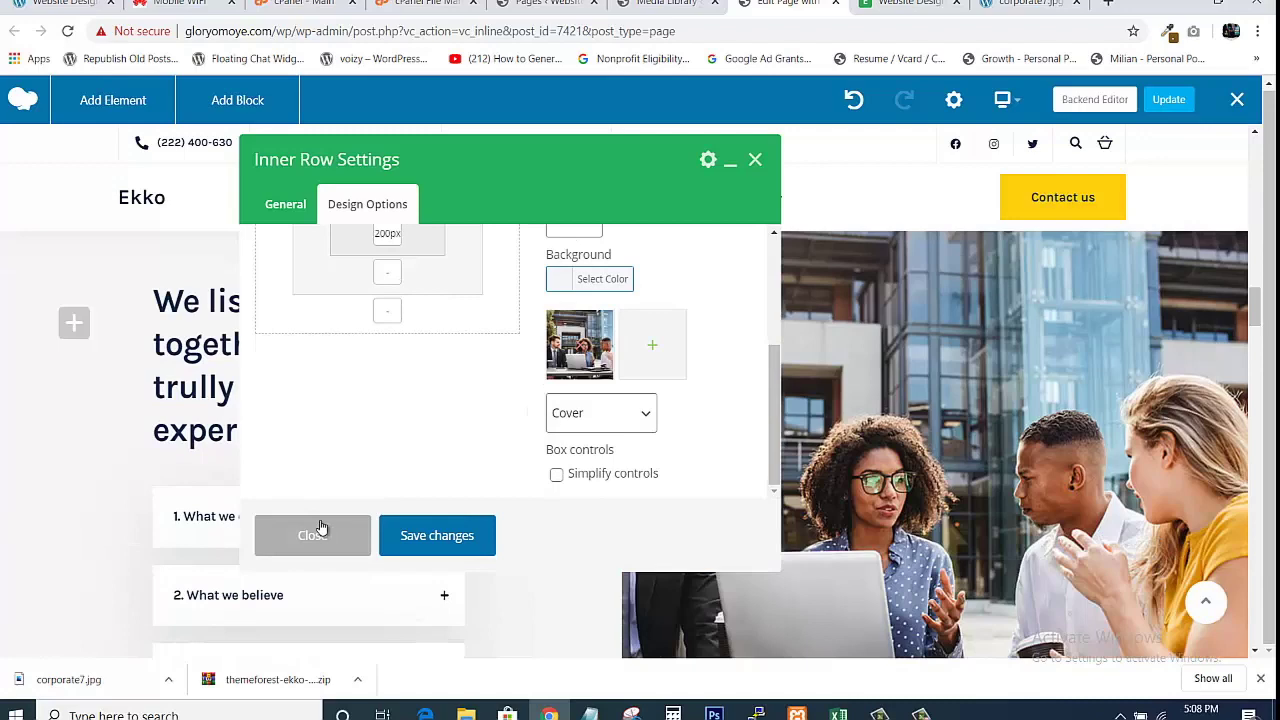
click(320, 530)
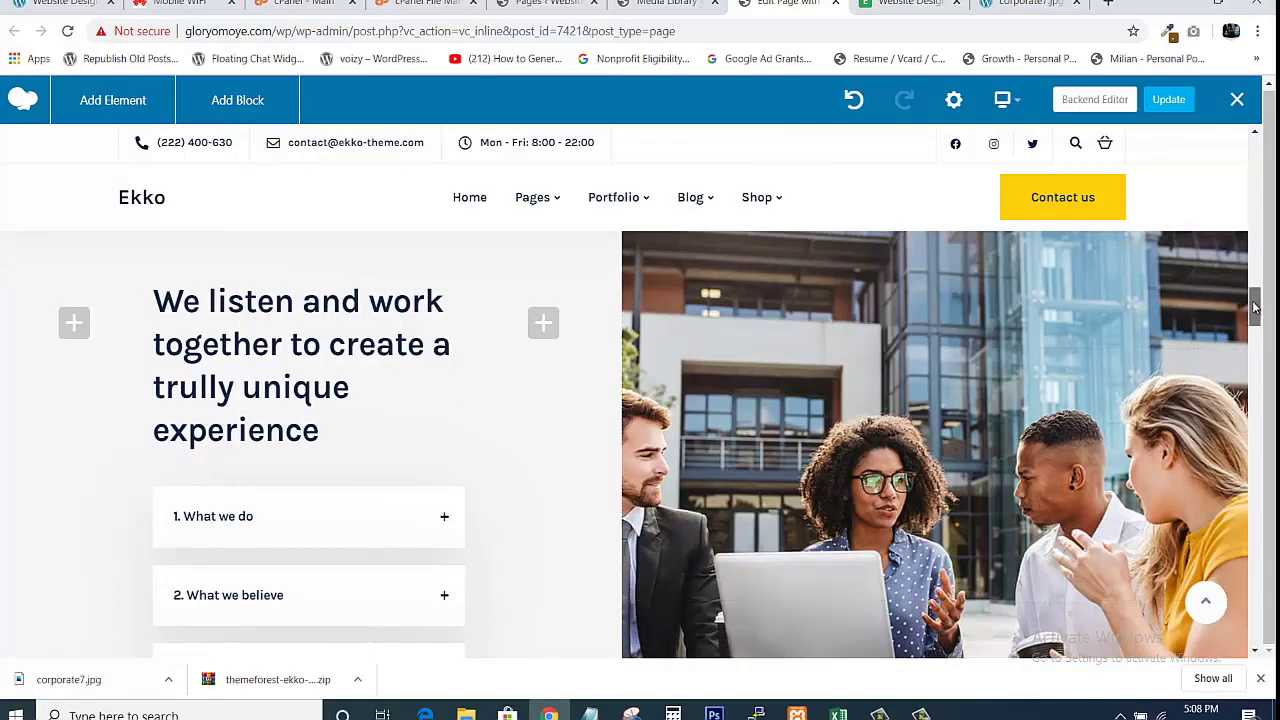
Scroll through the edited home page, then close the WPBakery editor and confirm leaving.
drag(1258, 312, 1262, 352)
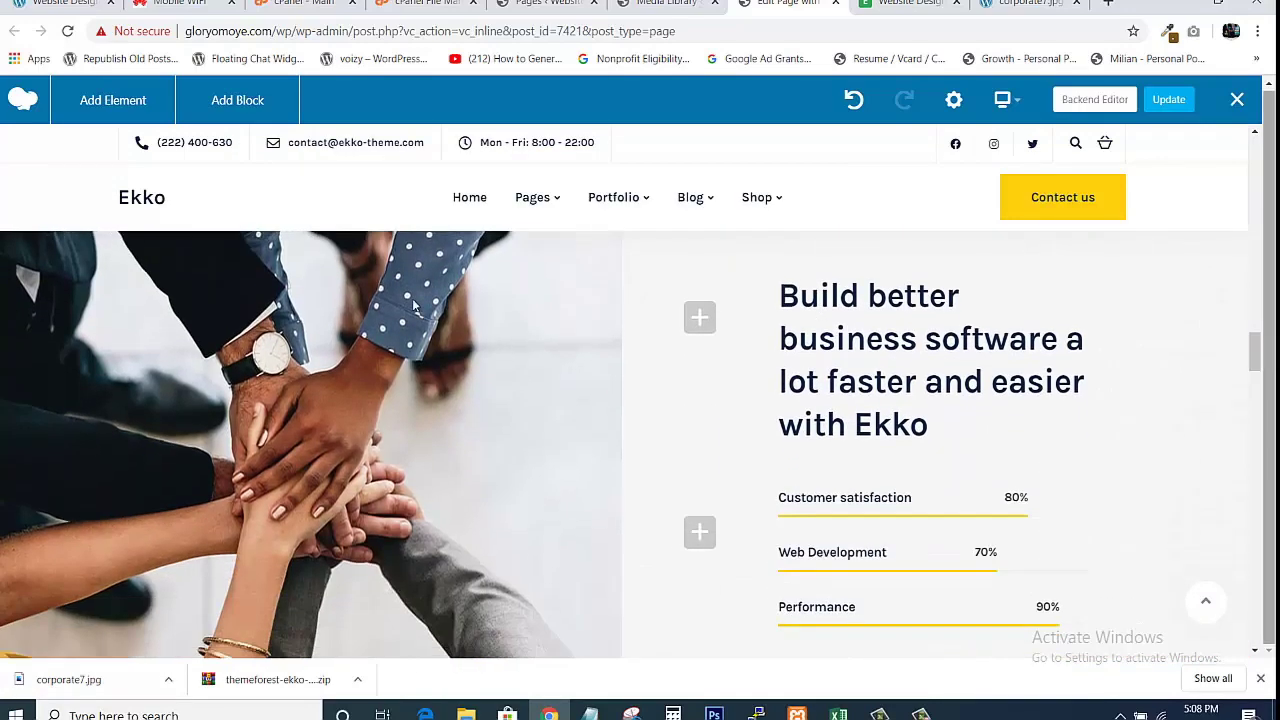
mouse_move(245, 492)
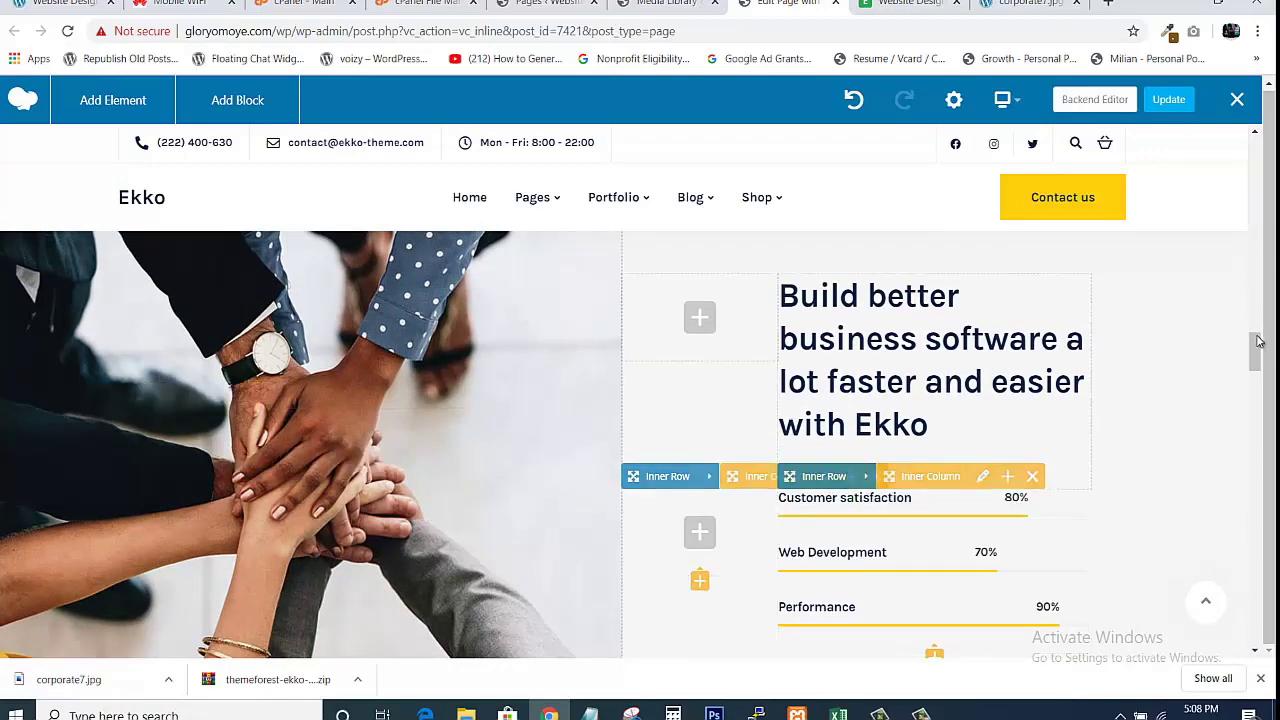
click(1250, 284)
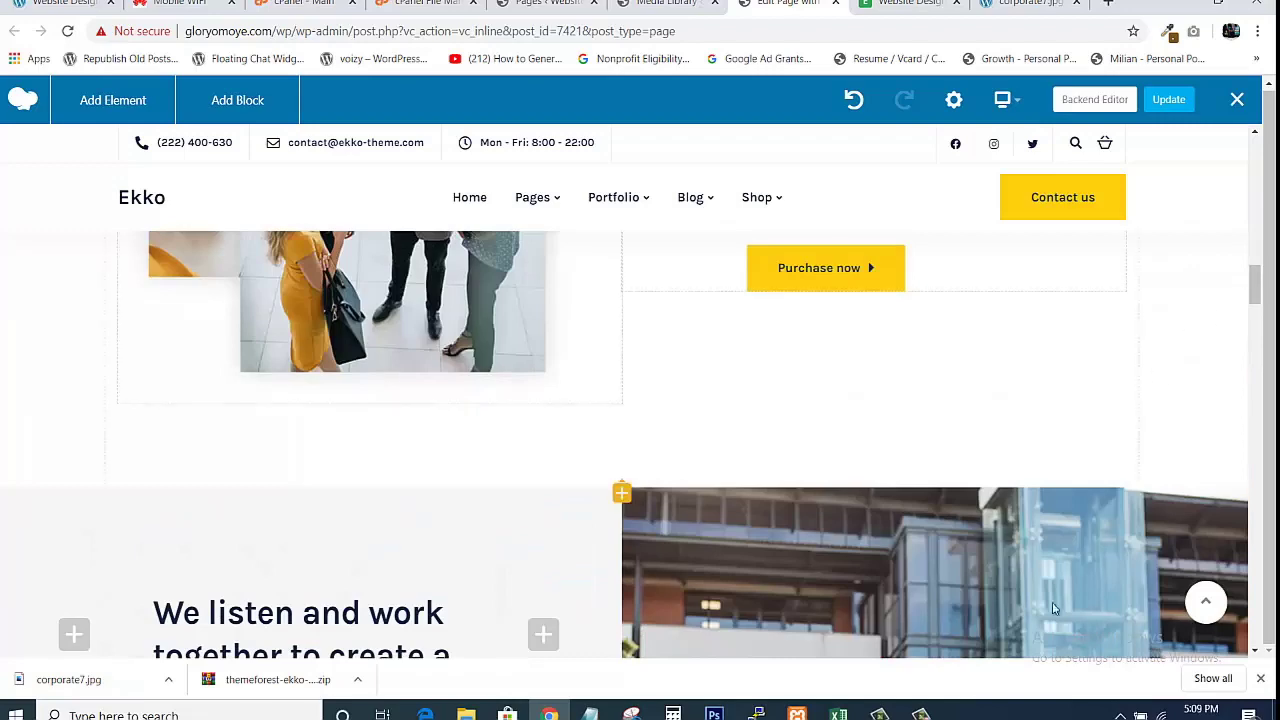
drag(1257, 305, 1255, 346)
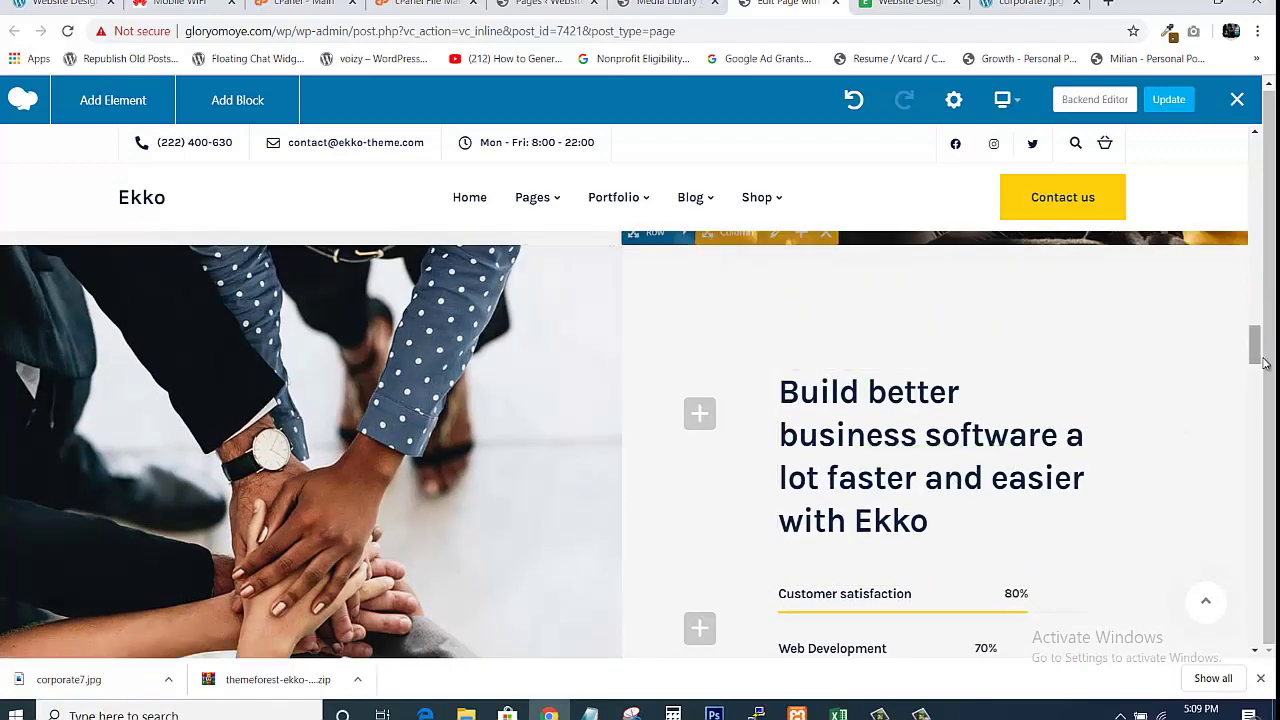
drag(1249, 364, 1122, 376)
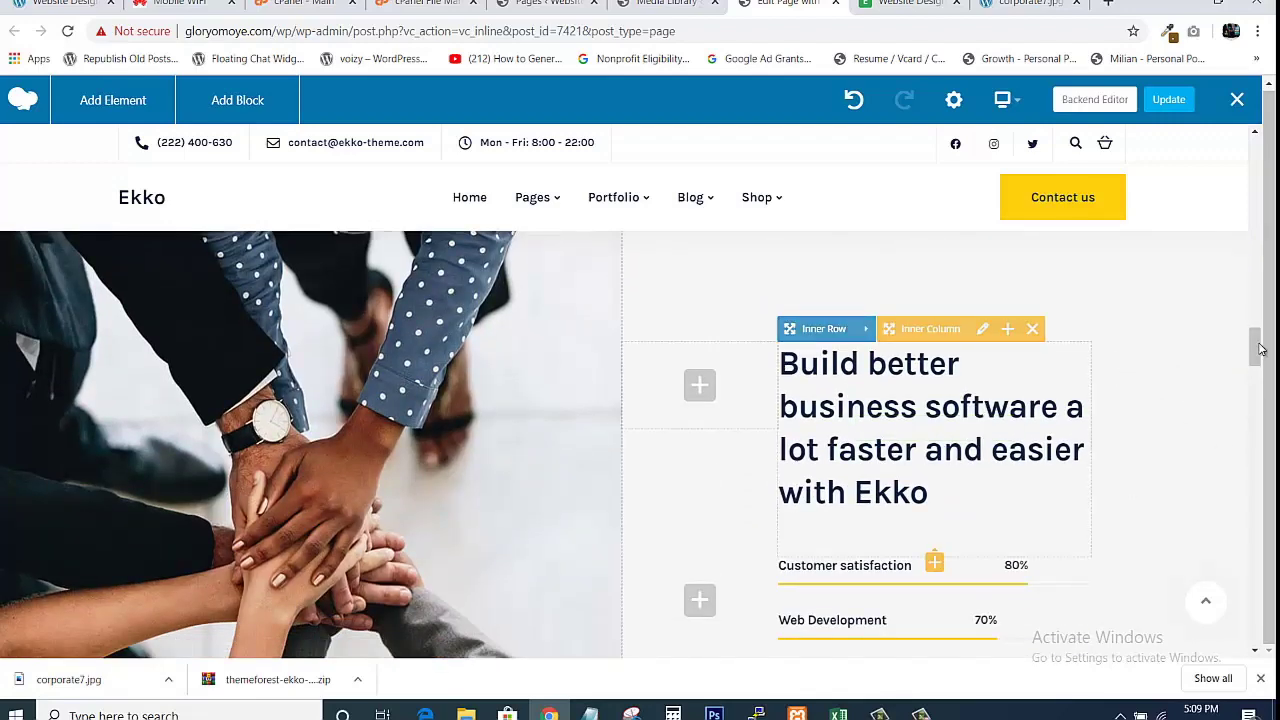
drag(1260, 404, 1251, 452)
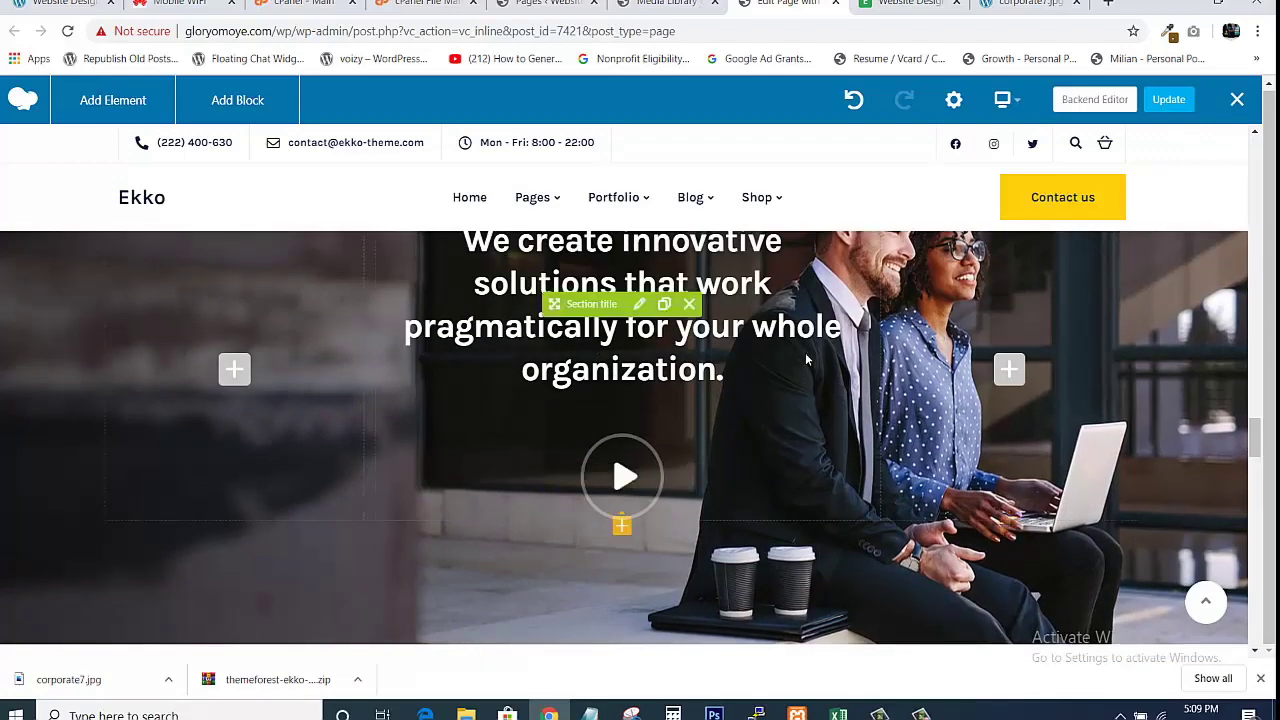
drag(1258, 440, 1259, 146)
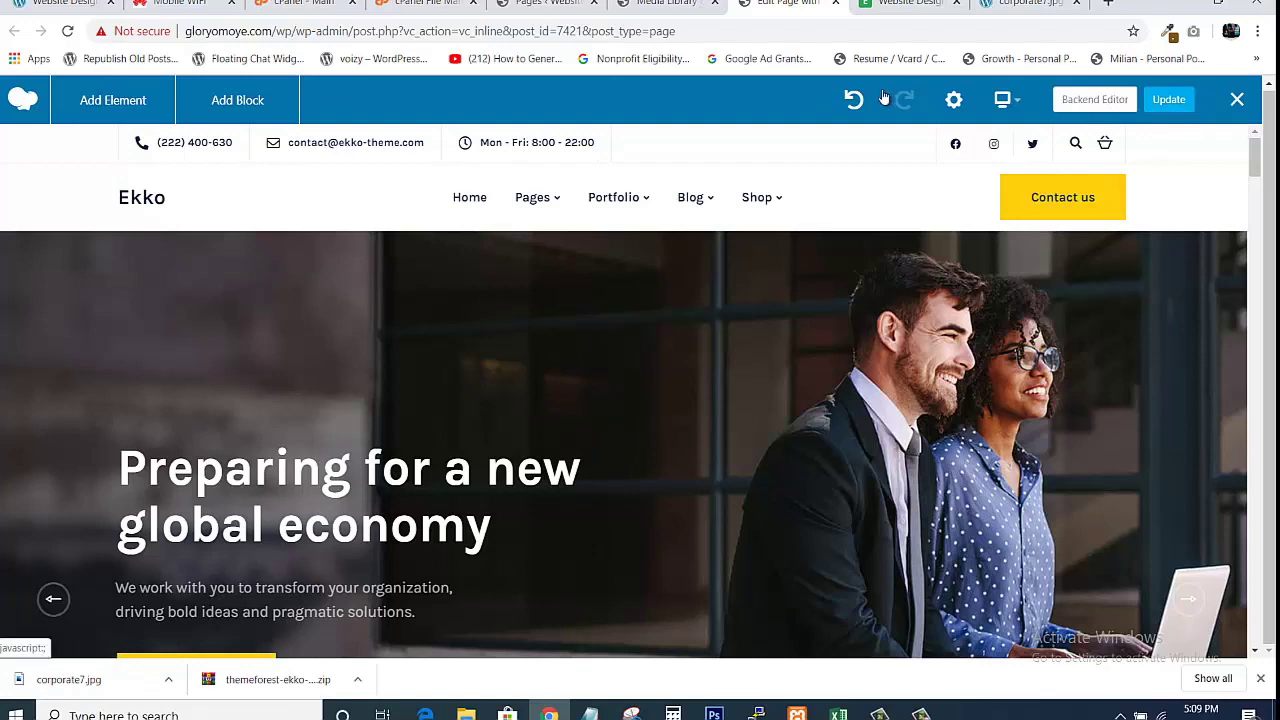
click(835, 4)
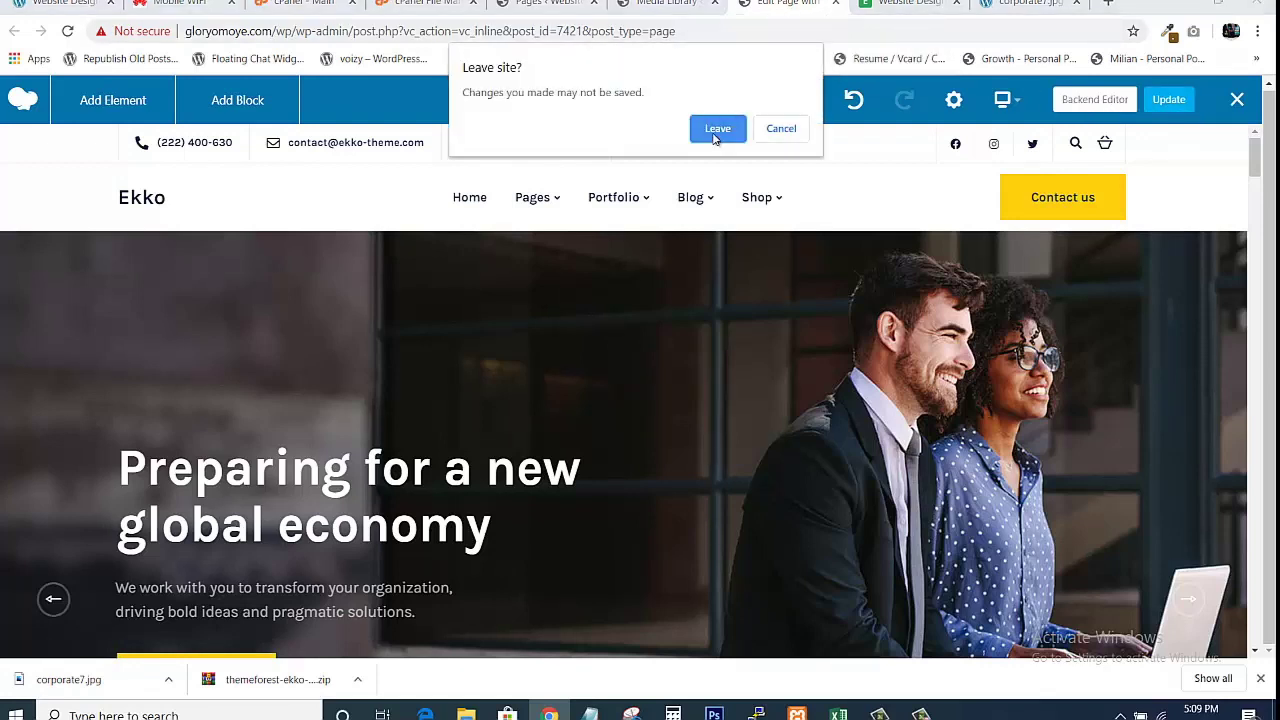
click(716, 130)
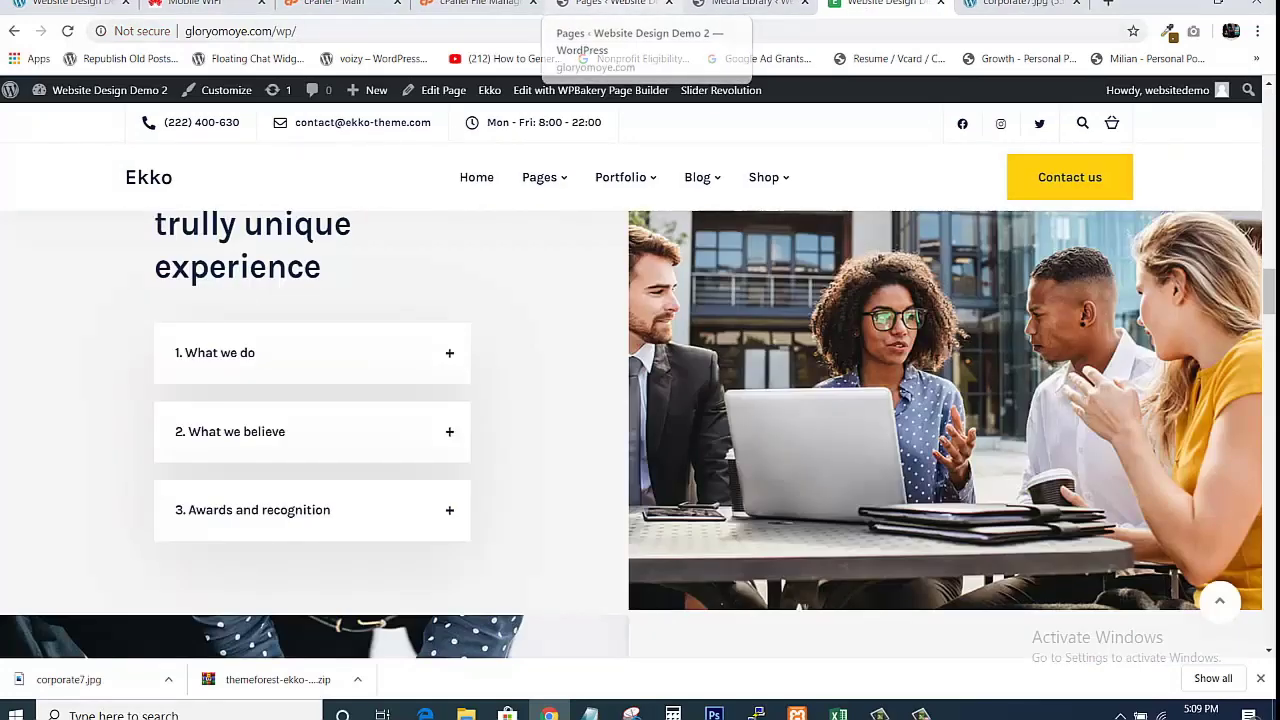
click(634, 4)
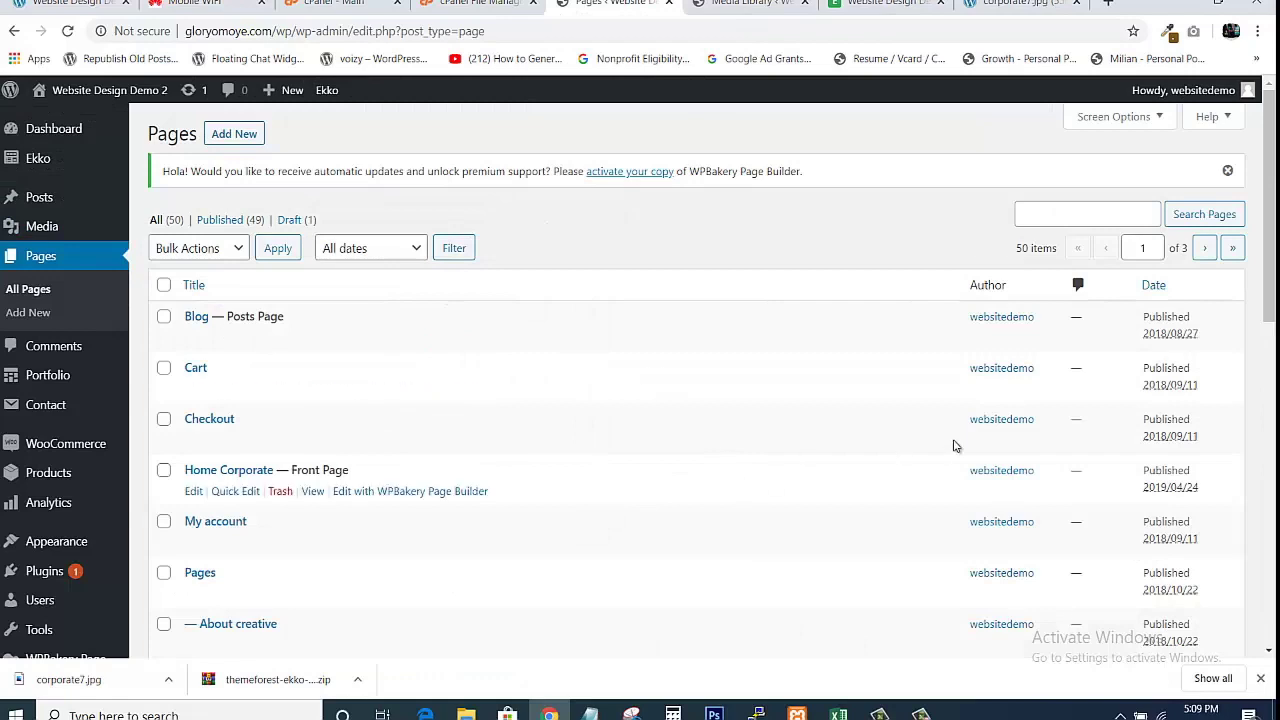
drag(1273, 198, 1273, 266)
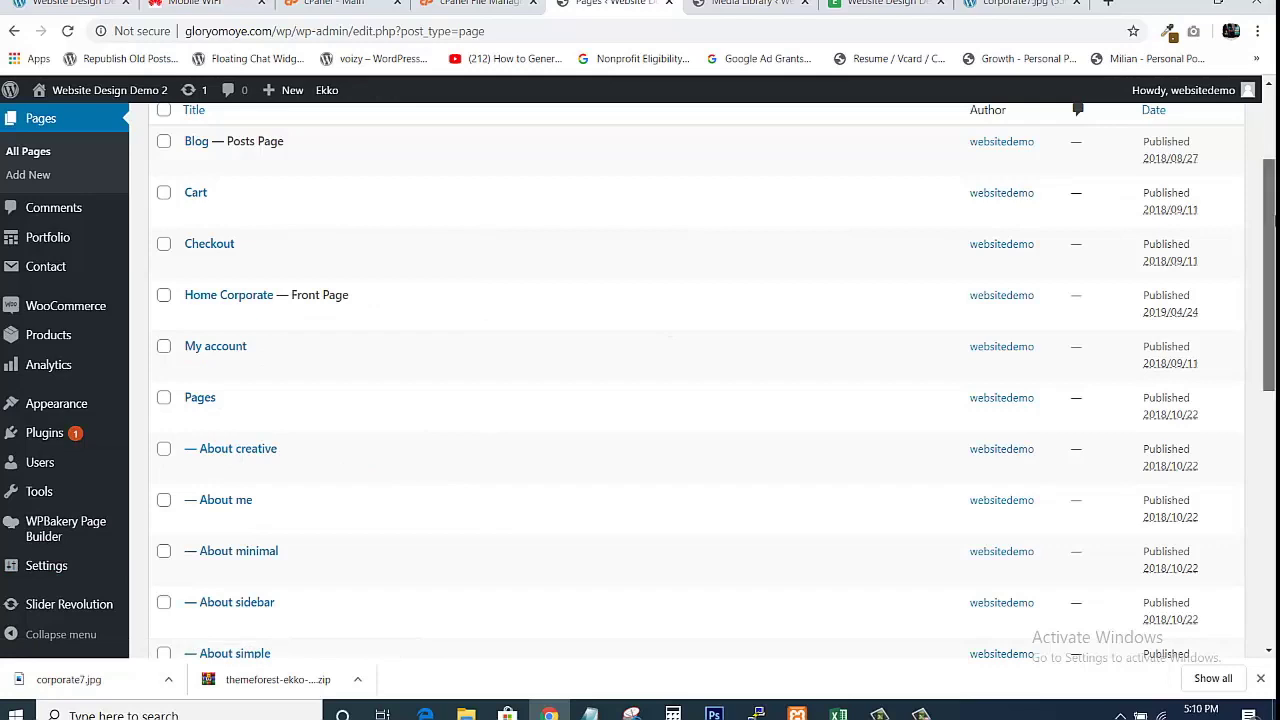
drag(1274, 238, 1274, 322)
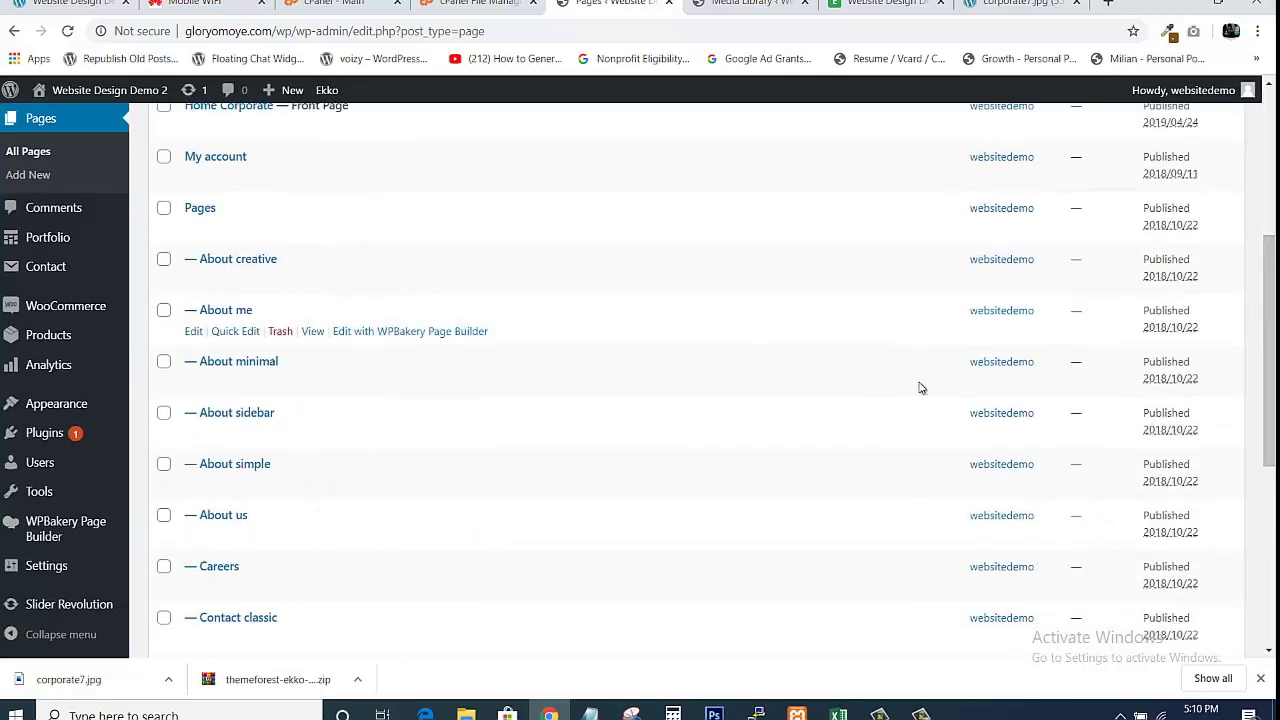
drag(1274, 322, 1274, 240)
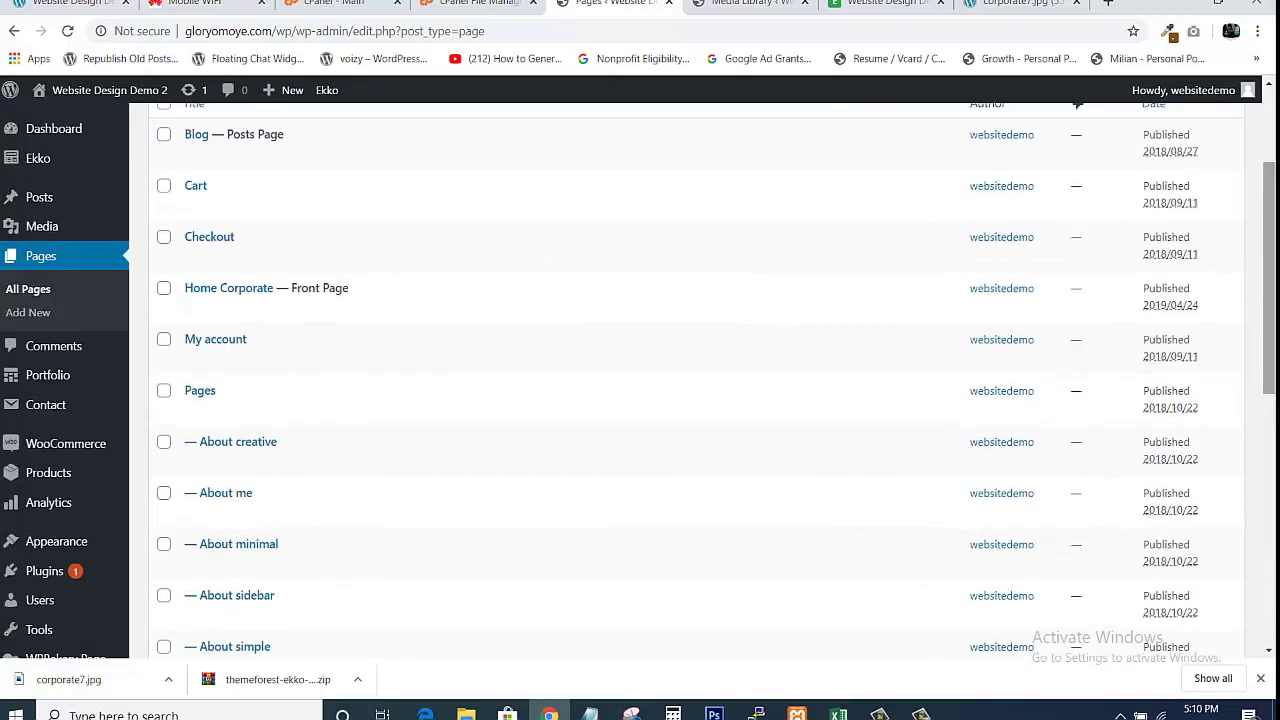
drag(1274, 190, 1272, 130)
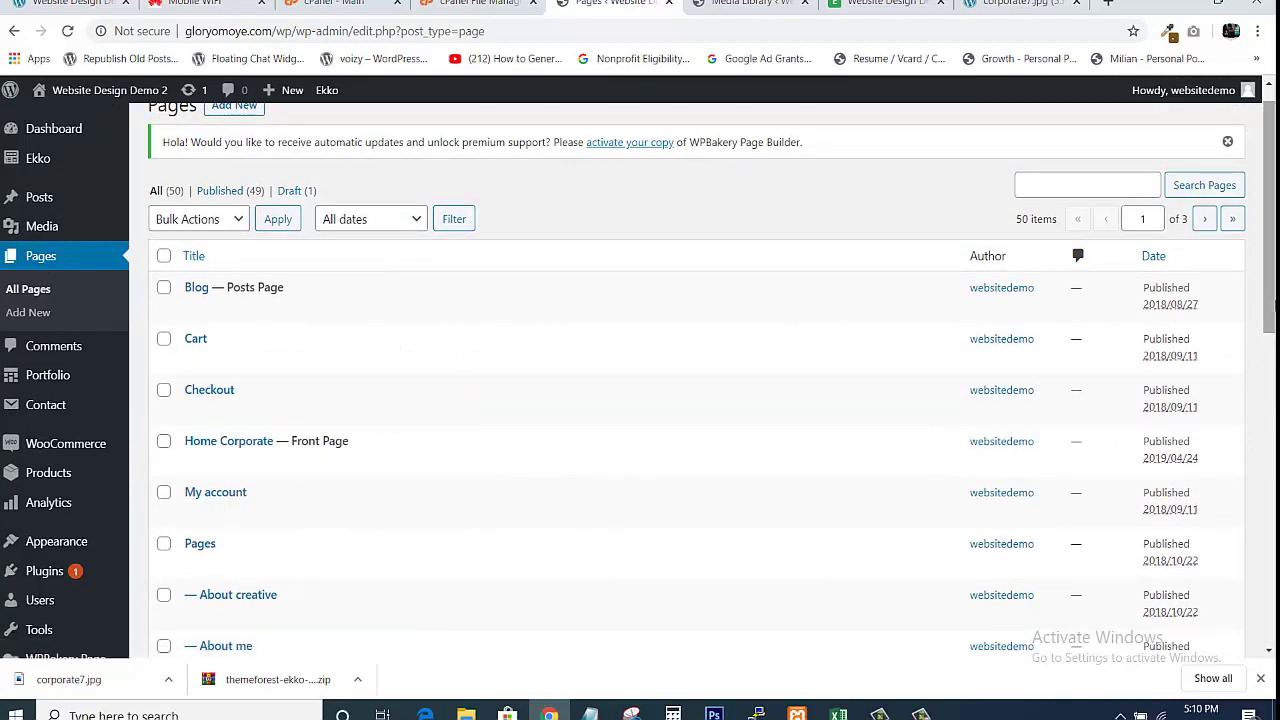
drag(1272, 259, 1220, 205)
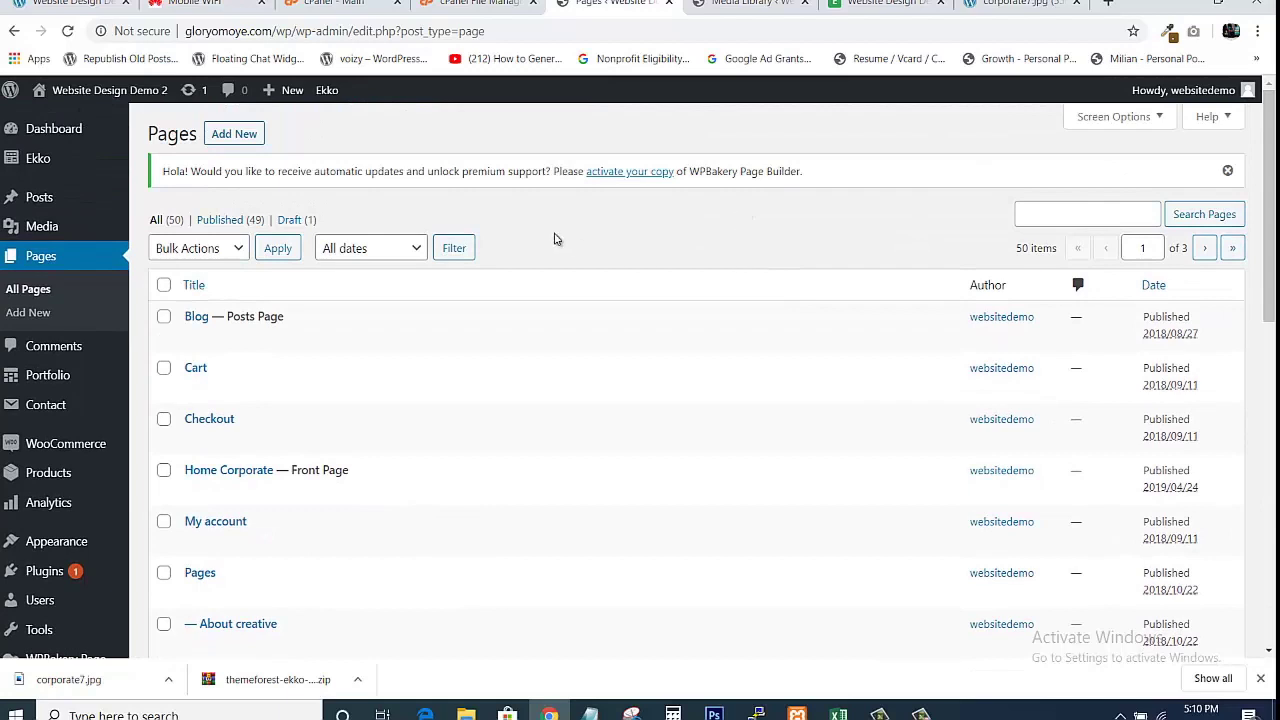
mouse_move(238, 341)
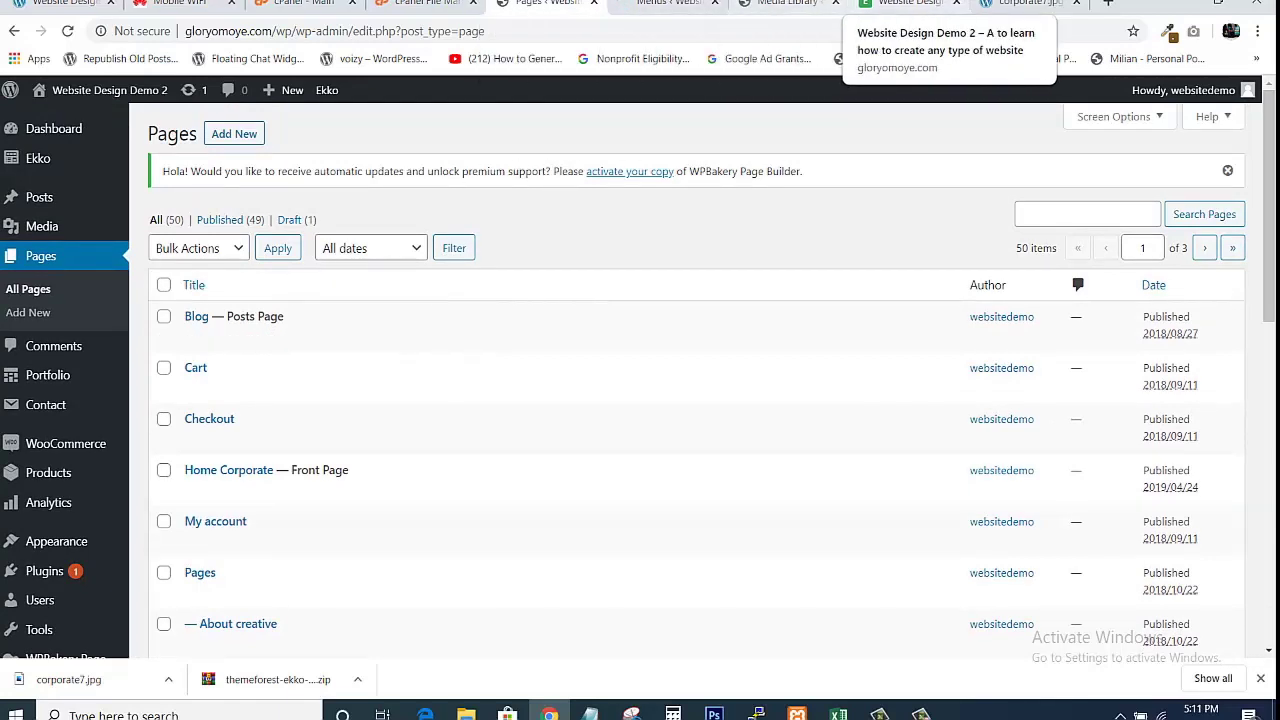
click(905, 3)
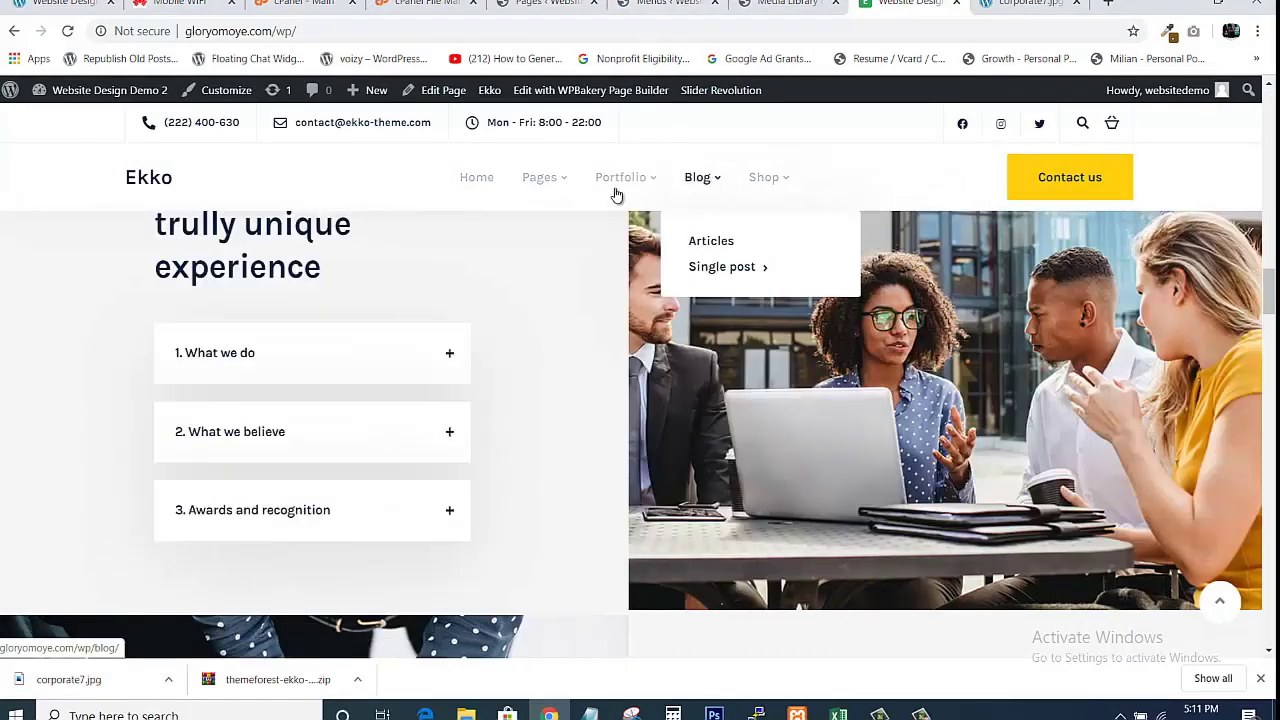
Close the stale Menus tab and switch to the admin All Pages list.
click(715, 3)
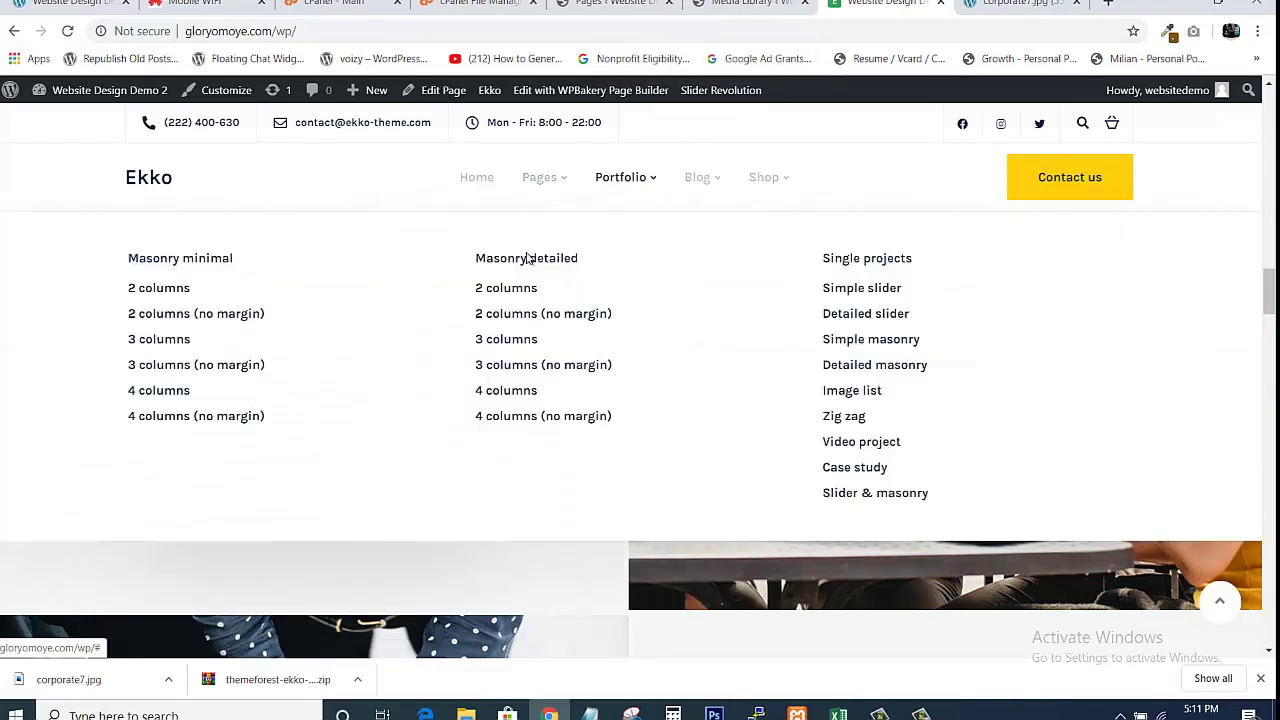
mouse_move(540, 177)
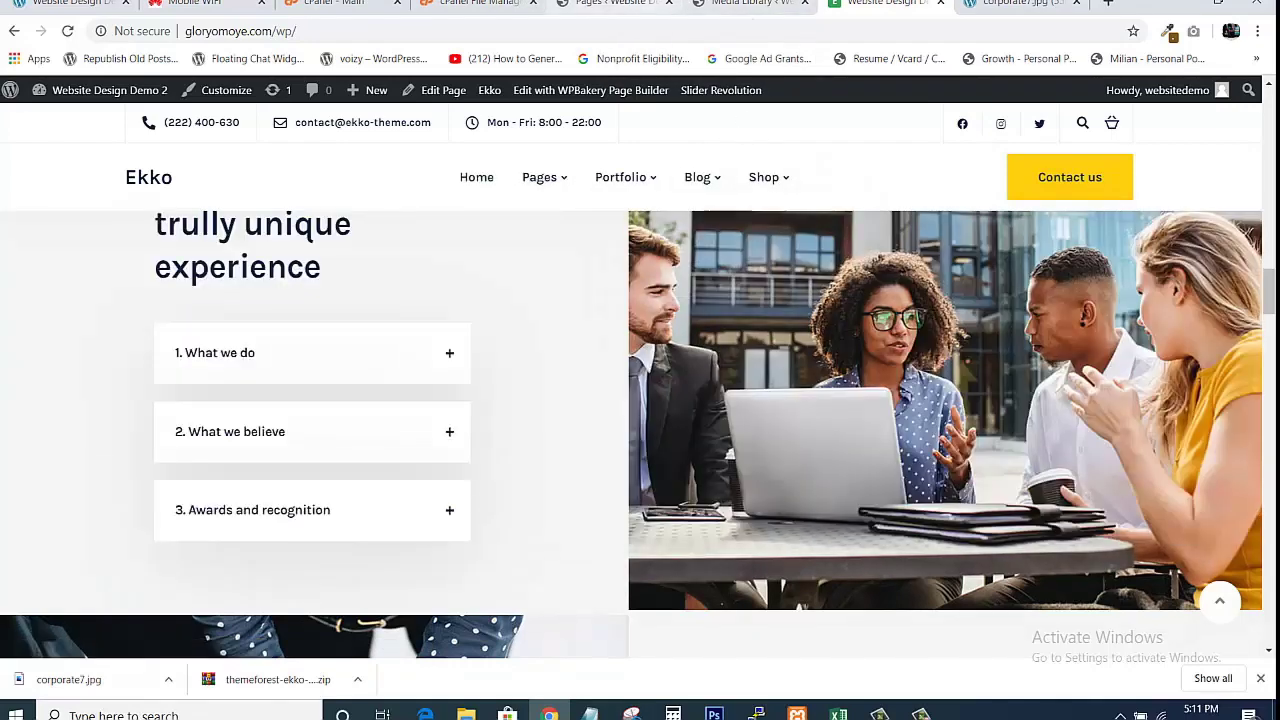
click(641, 5)
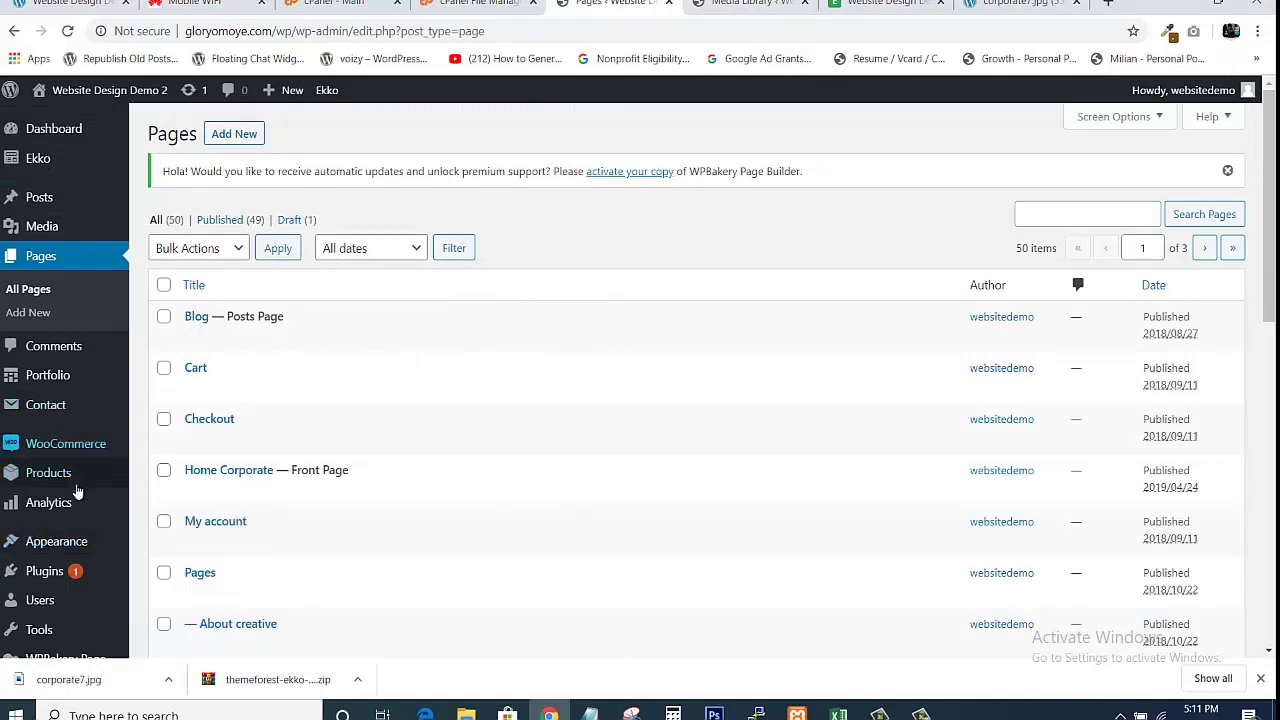
mouse_move(55, 549)
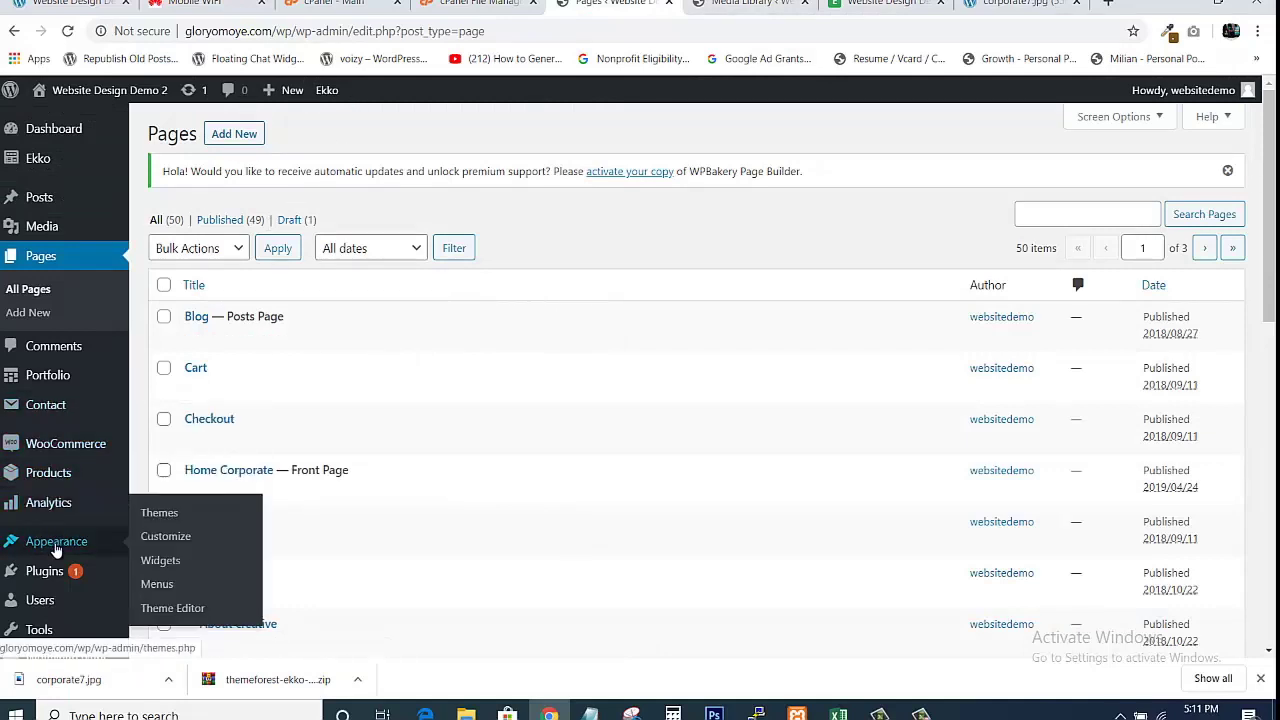
right_click(157, 585)
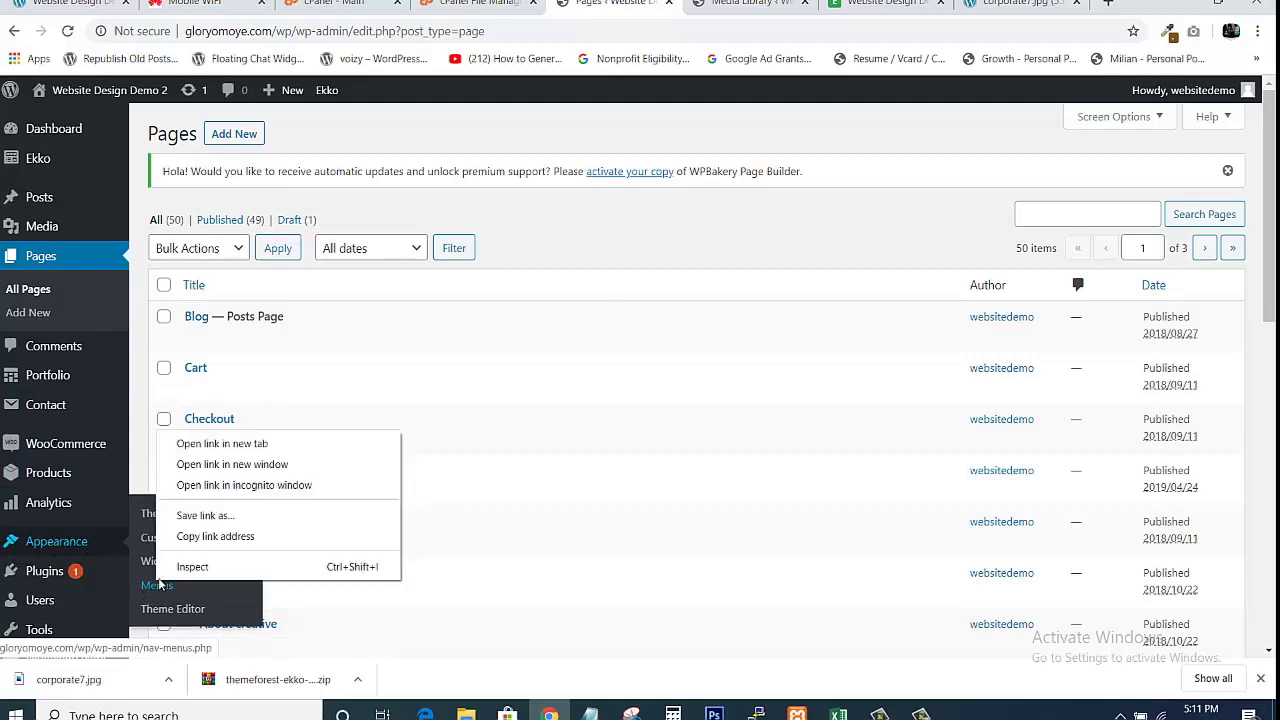
click(186, 445)
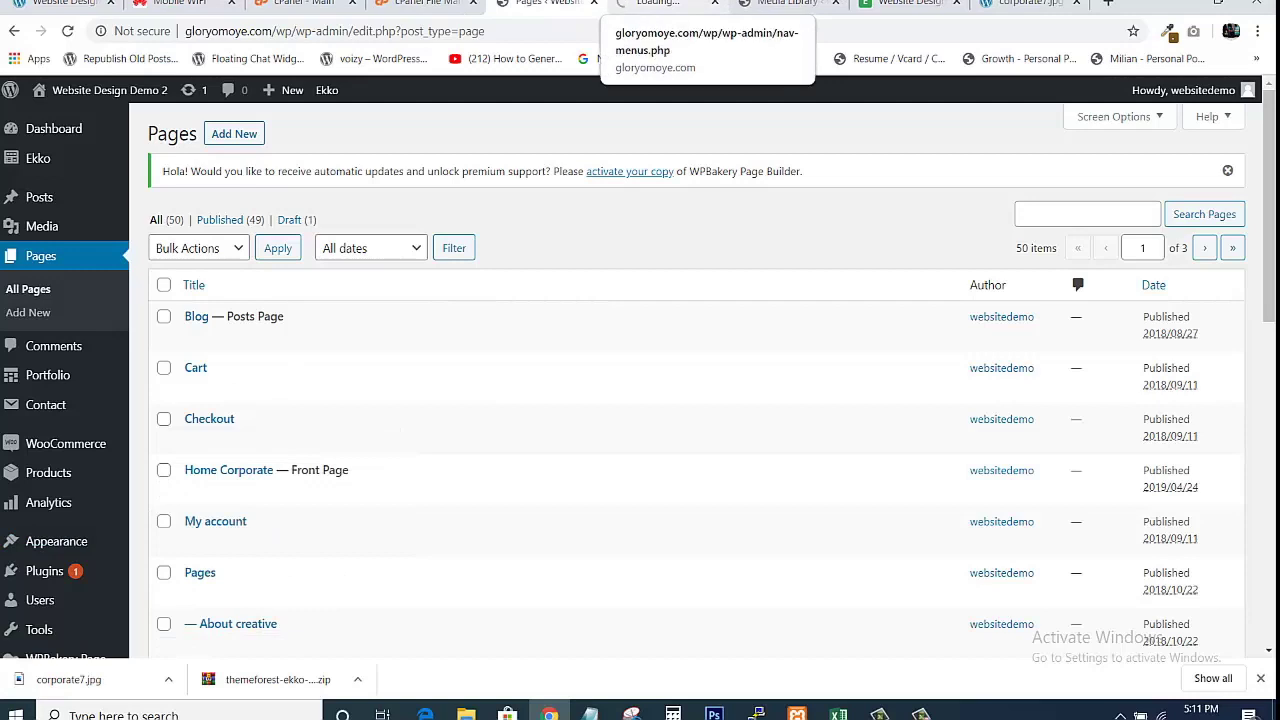
click(660, 3)
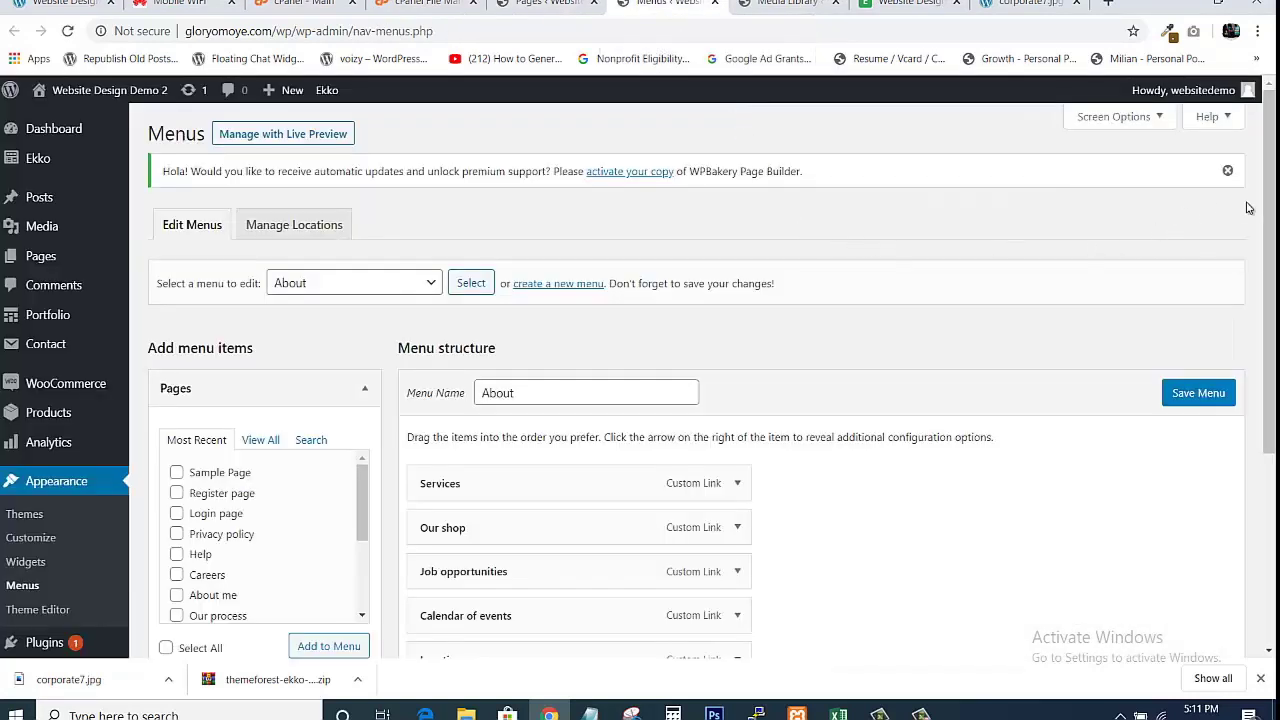
drag(1270, 209, 1270, 314)
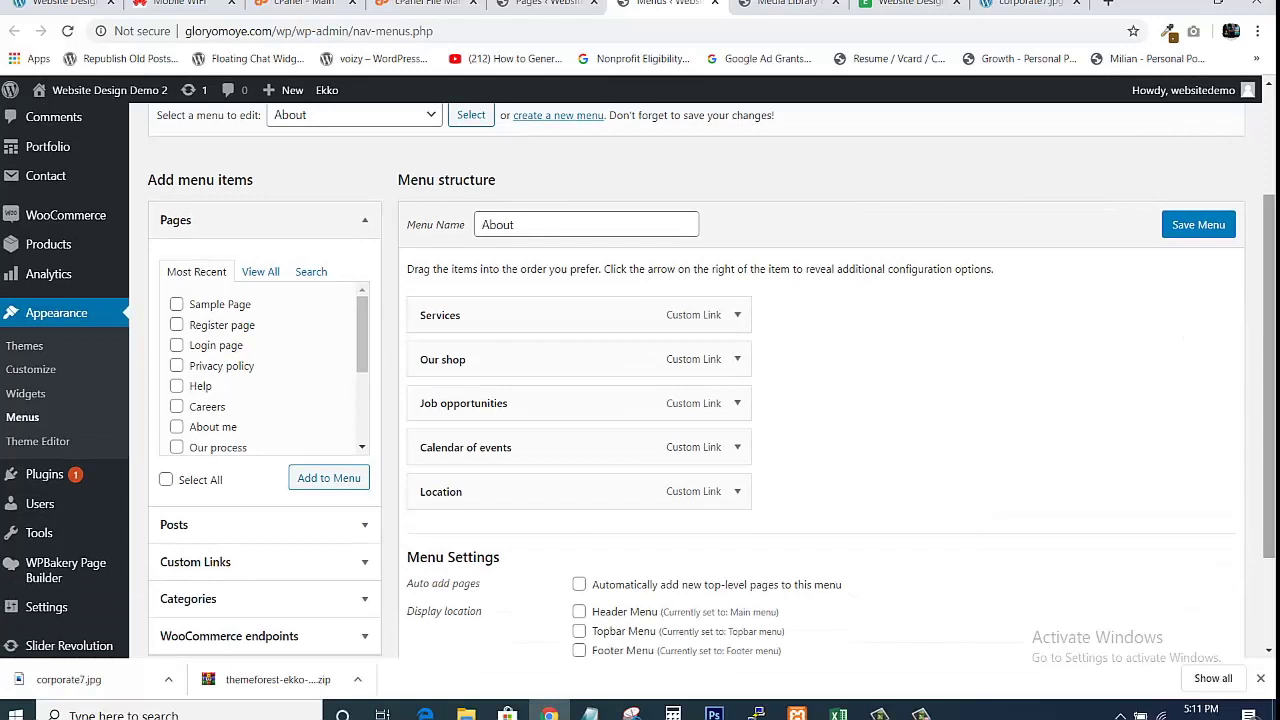
scroll(1249, 275, up, 1)
scroll(1243, 266, up, 1)
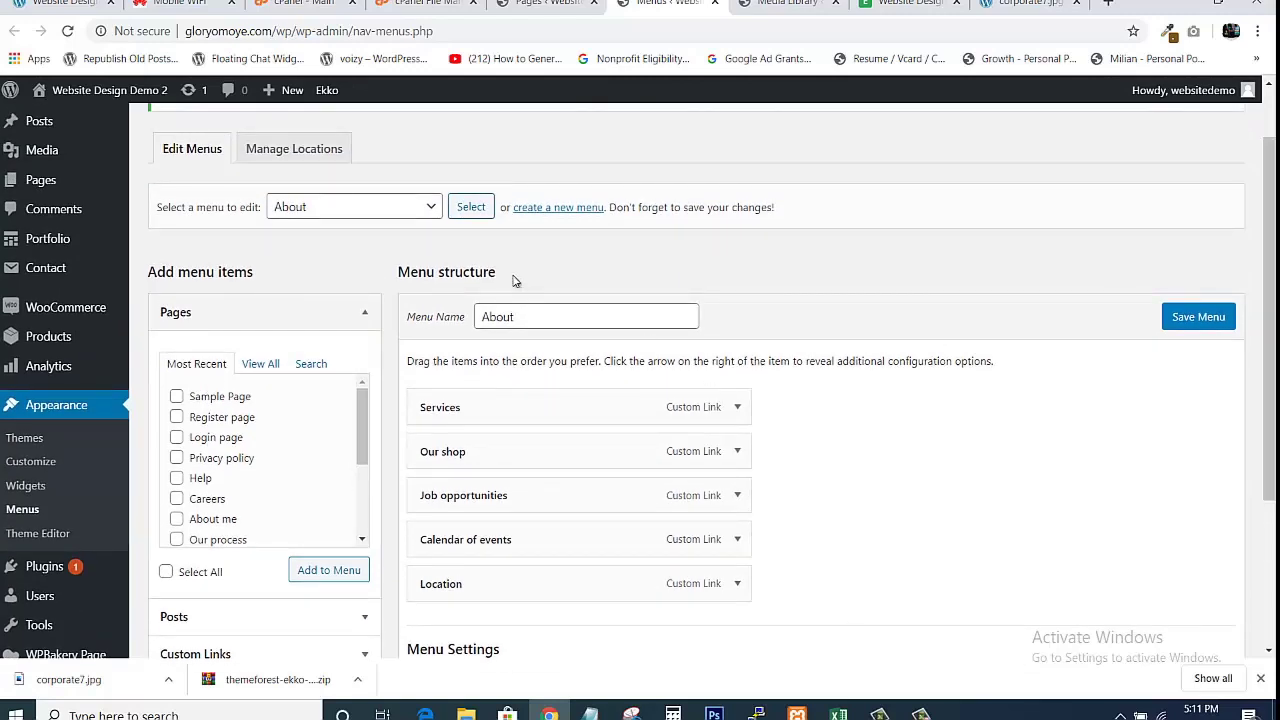
Load Main menu (Header Menu) into the menu editor to show Home, Pages and About us items.
click(427, 205)
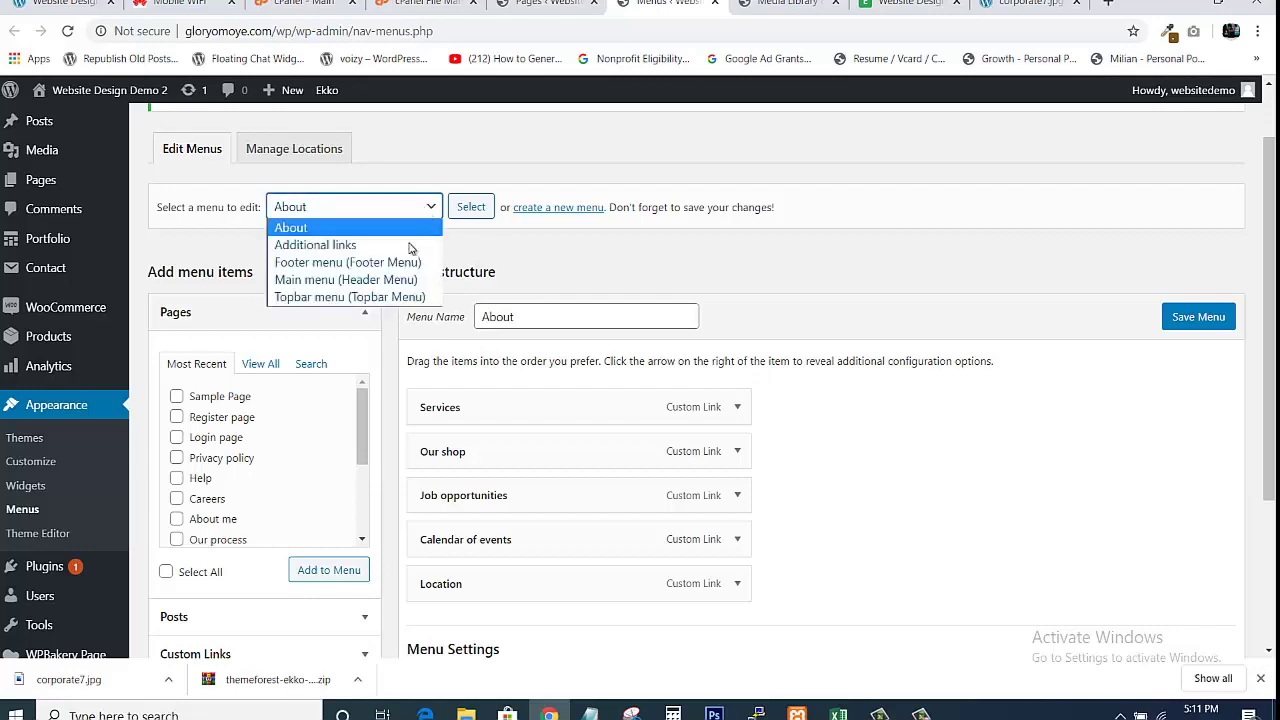
click(331, 281)
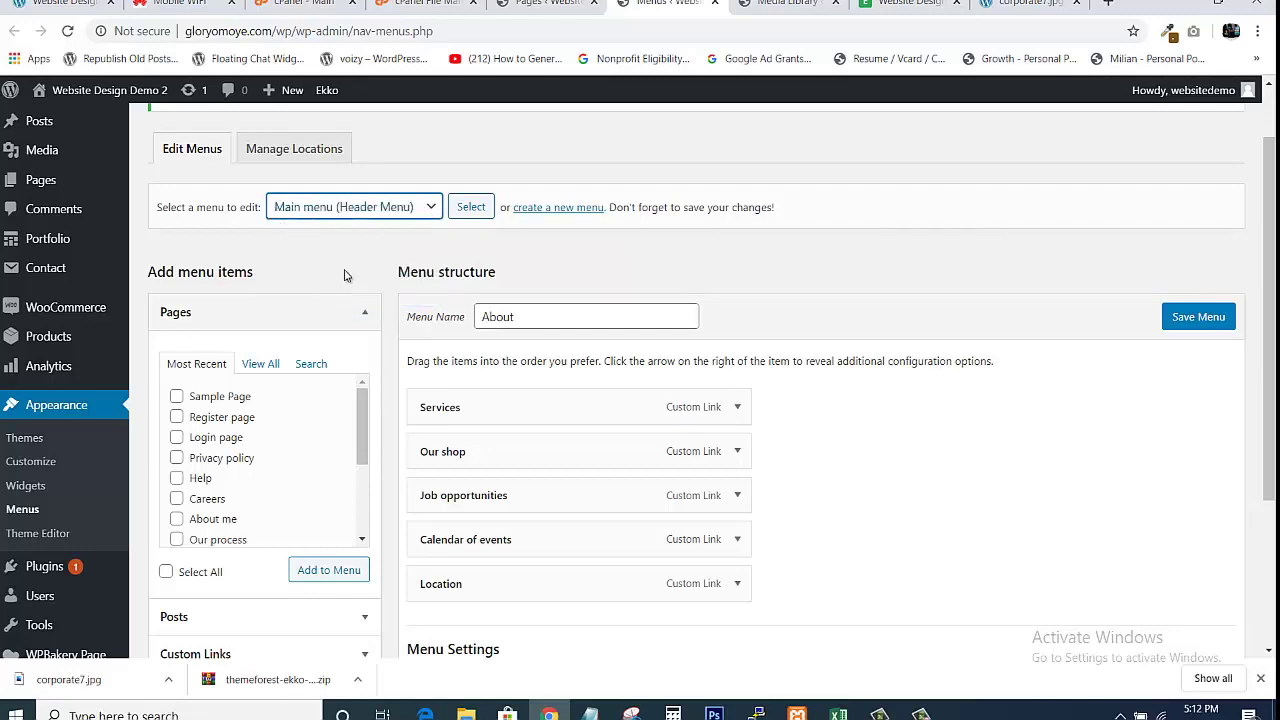
click(470, 207)
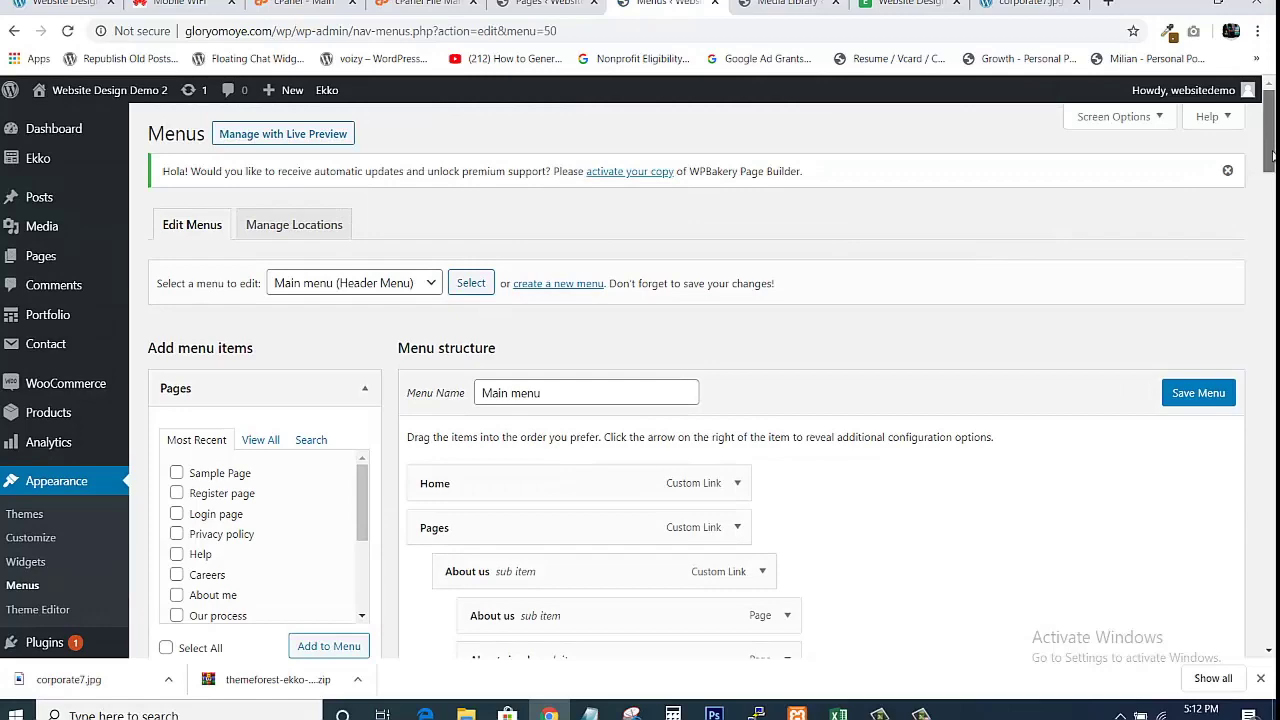
Remove the About us custom link from the Main menu.
drag(1270, 150, 1272, 198)
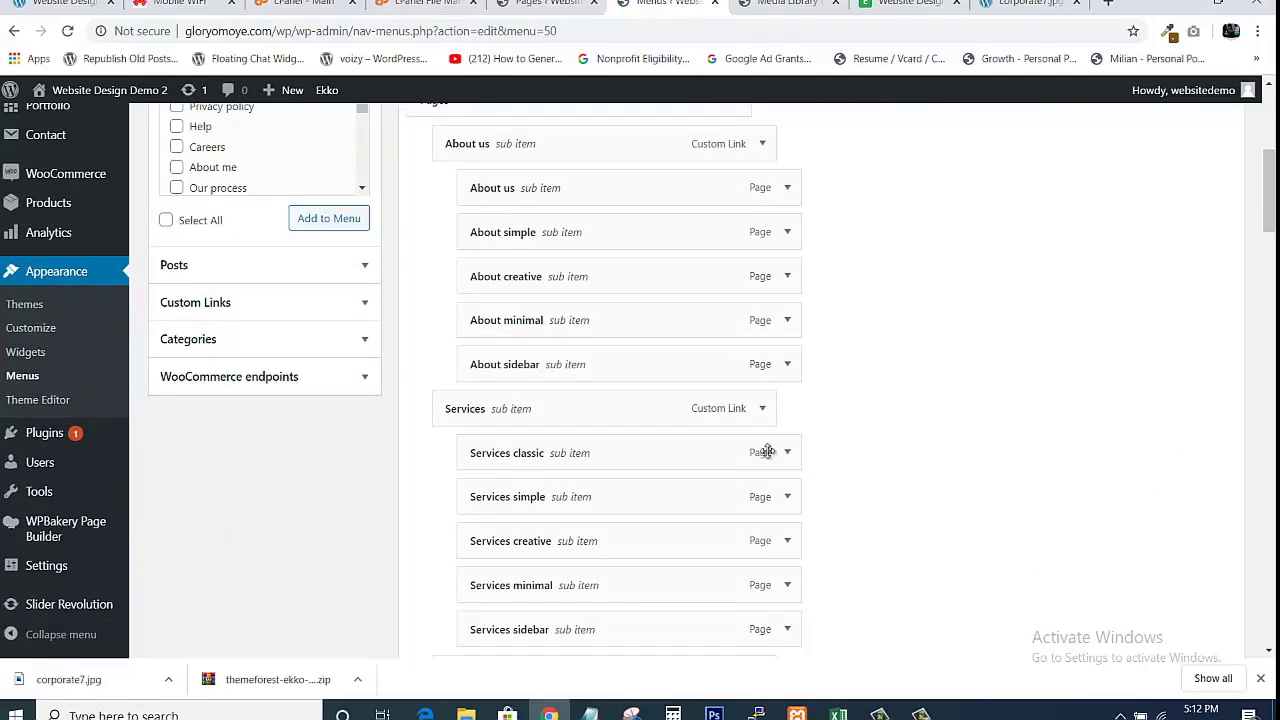
mouse_move(1272, 190)
mouse_down()
mouse_move(1258, 436)
mouse_move(1249, 143)
mouse_move(1256, 179)
mouse_up()
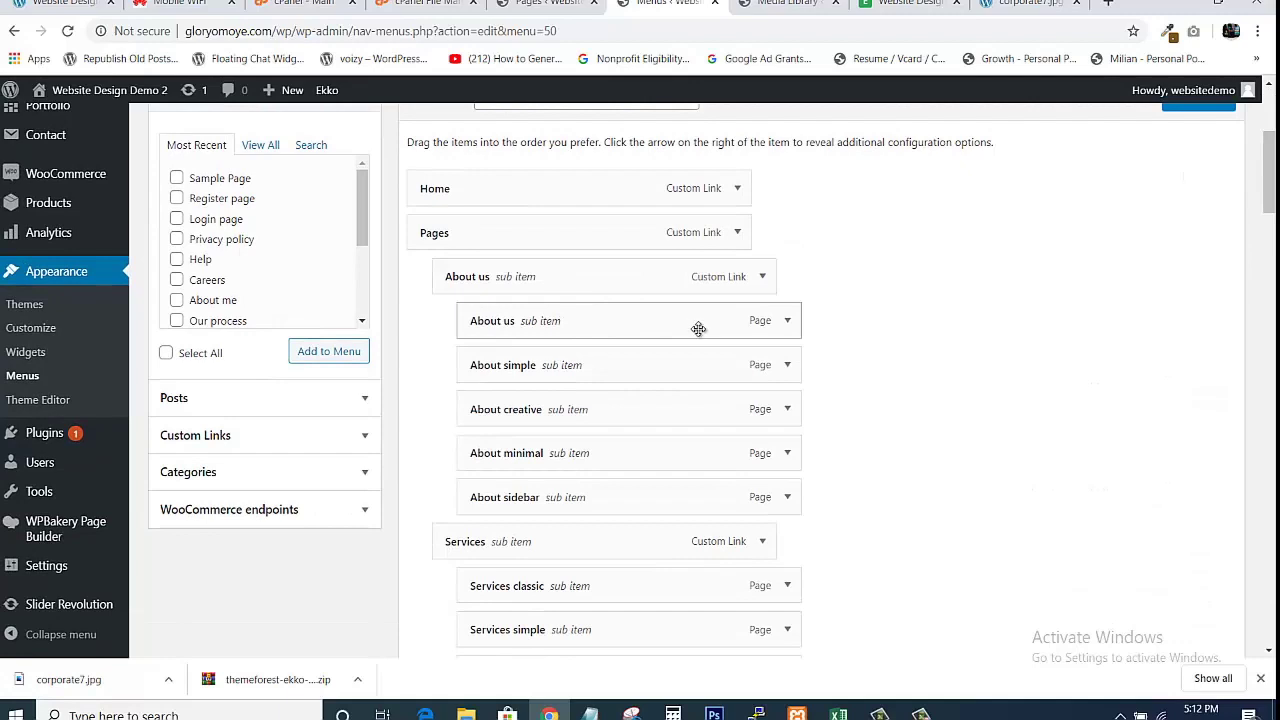
click(786, 321)
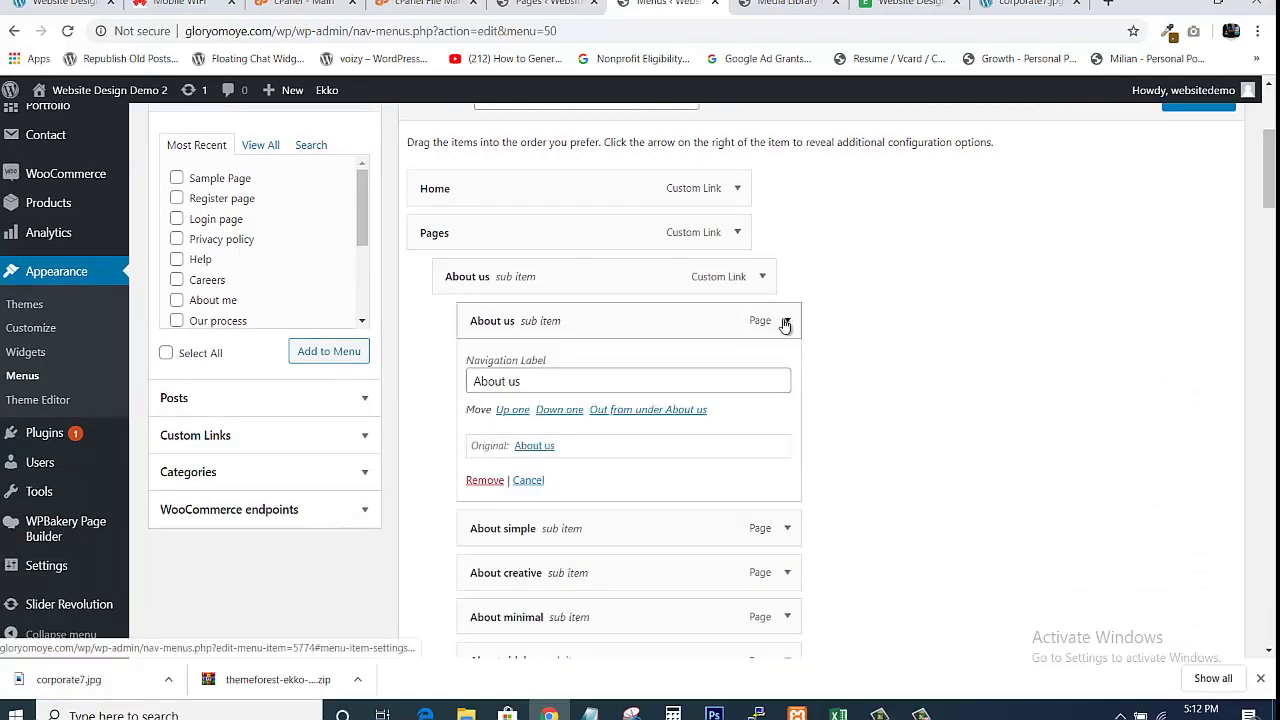
click(786, 321)
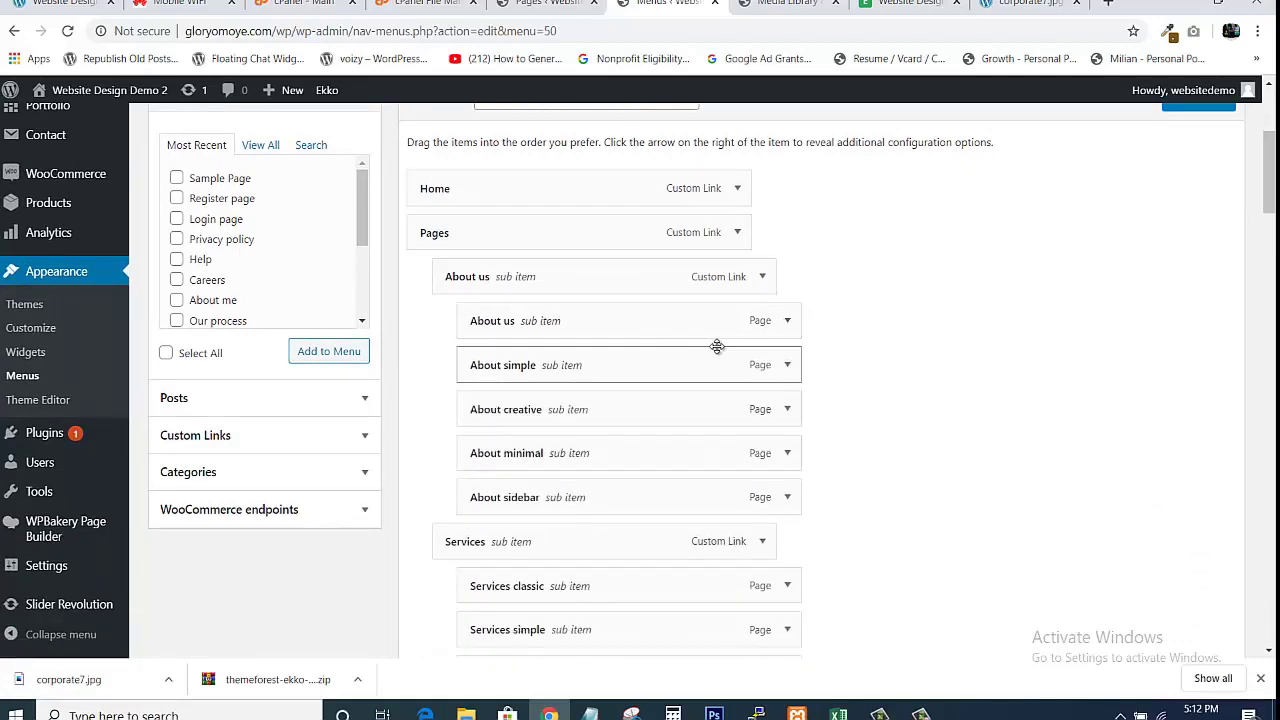
click(763, 278)
click(763, 278)
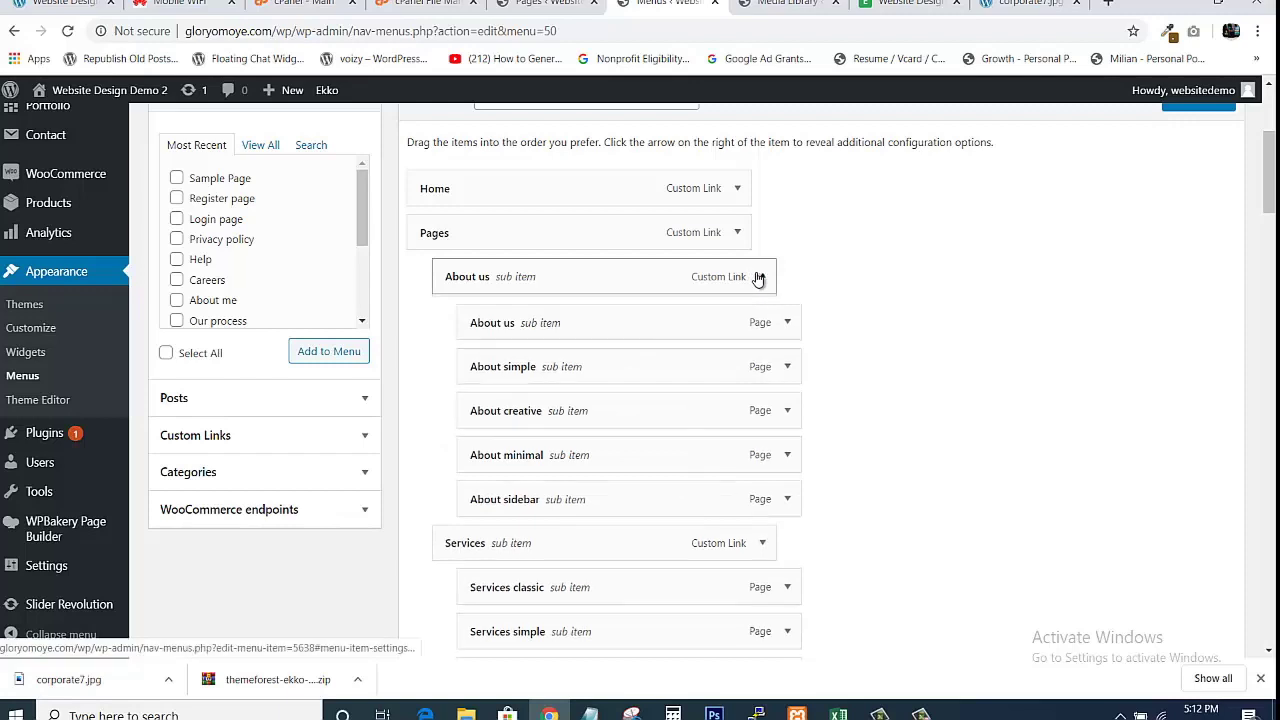
click(760, 278)
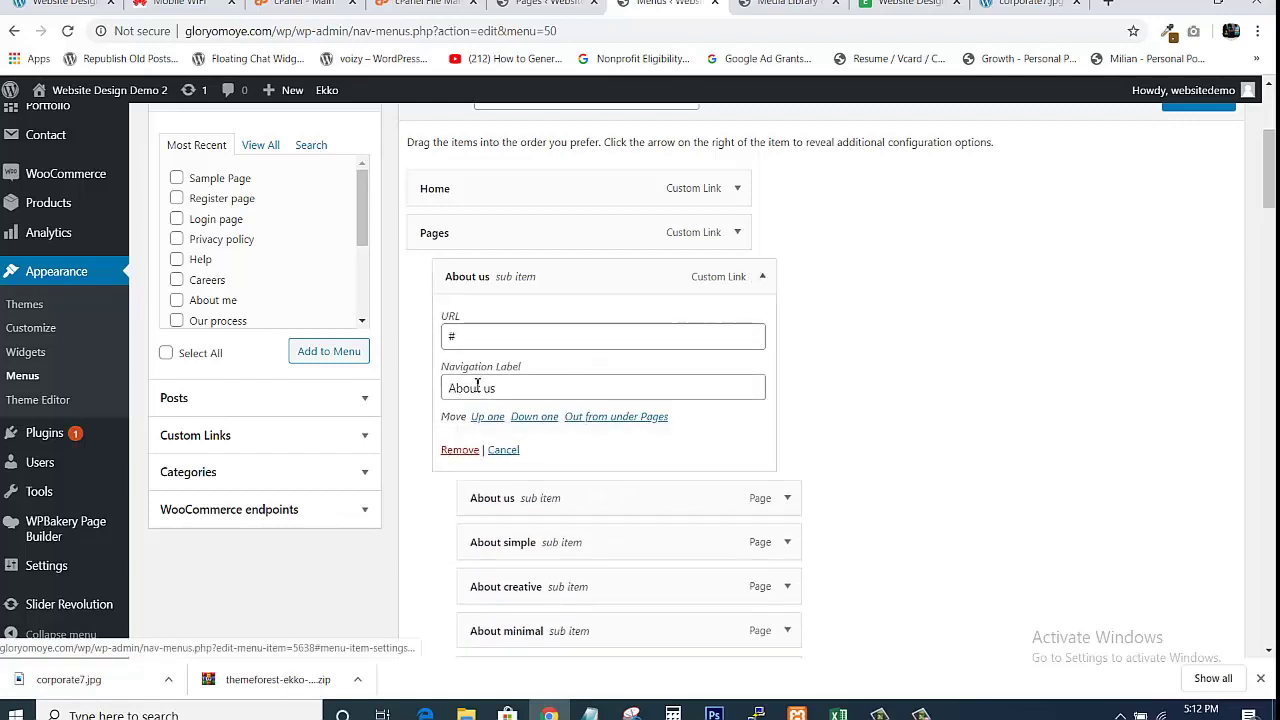
click(462, 449)
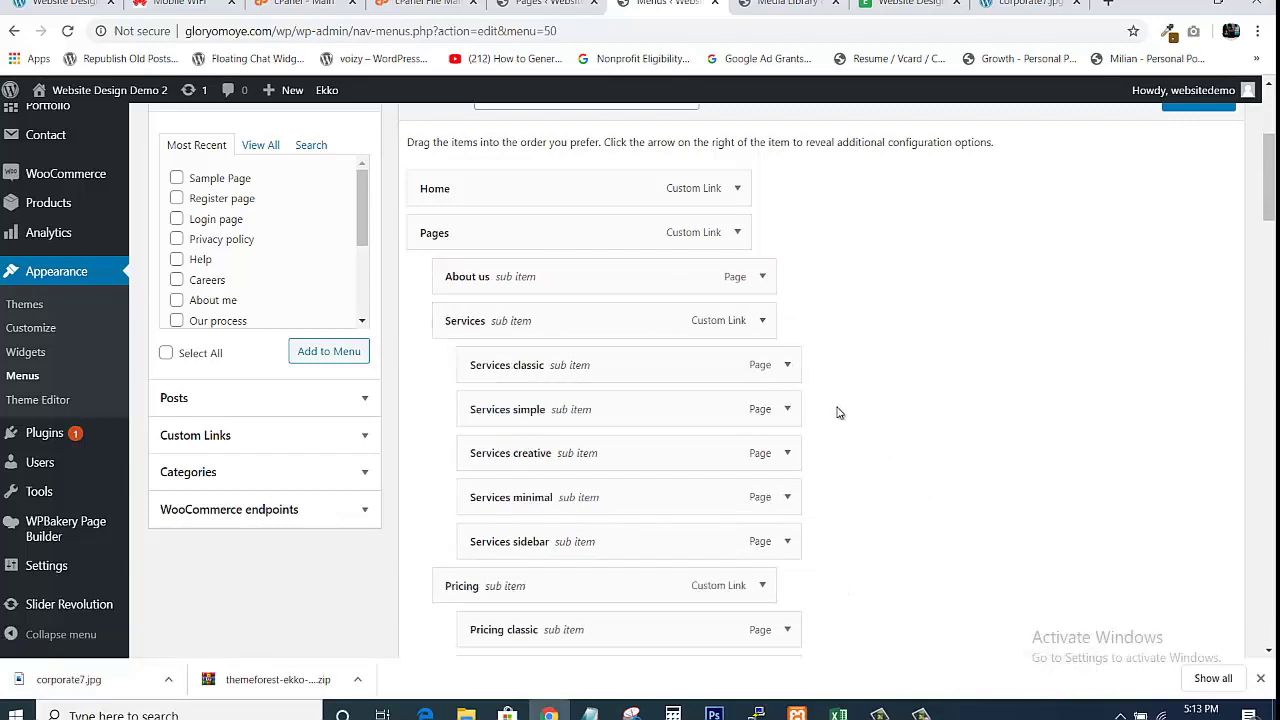
Remove the Services, Services classic and Services simple entries from the menu.
click(763, 321)
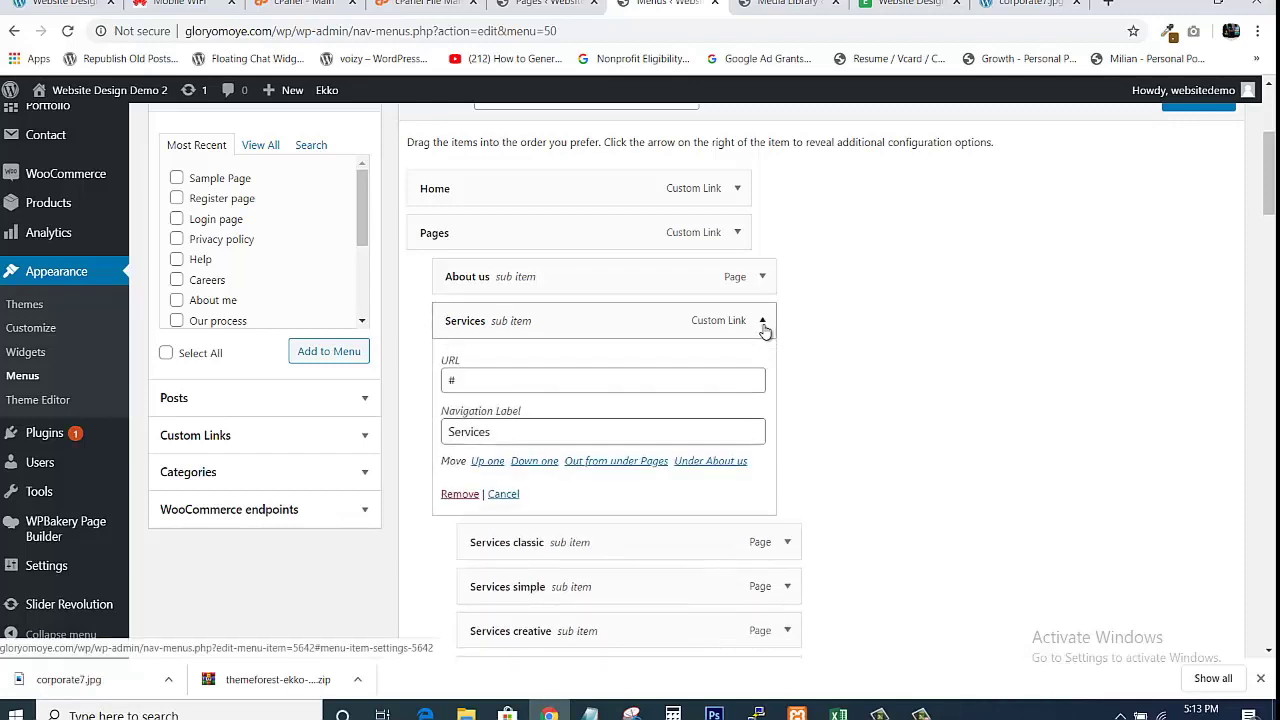
click(458, 494)
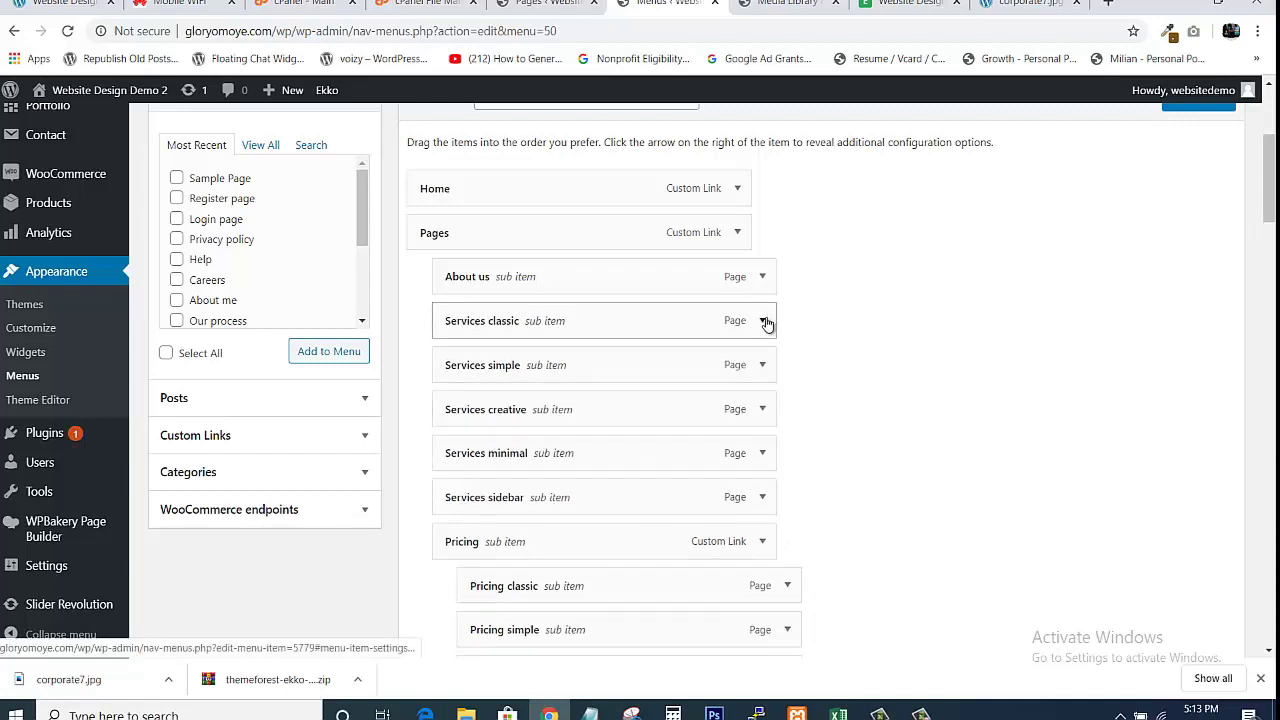
click(763, 321)
click(460, 480)
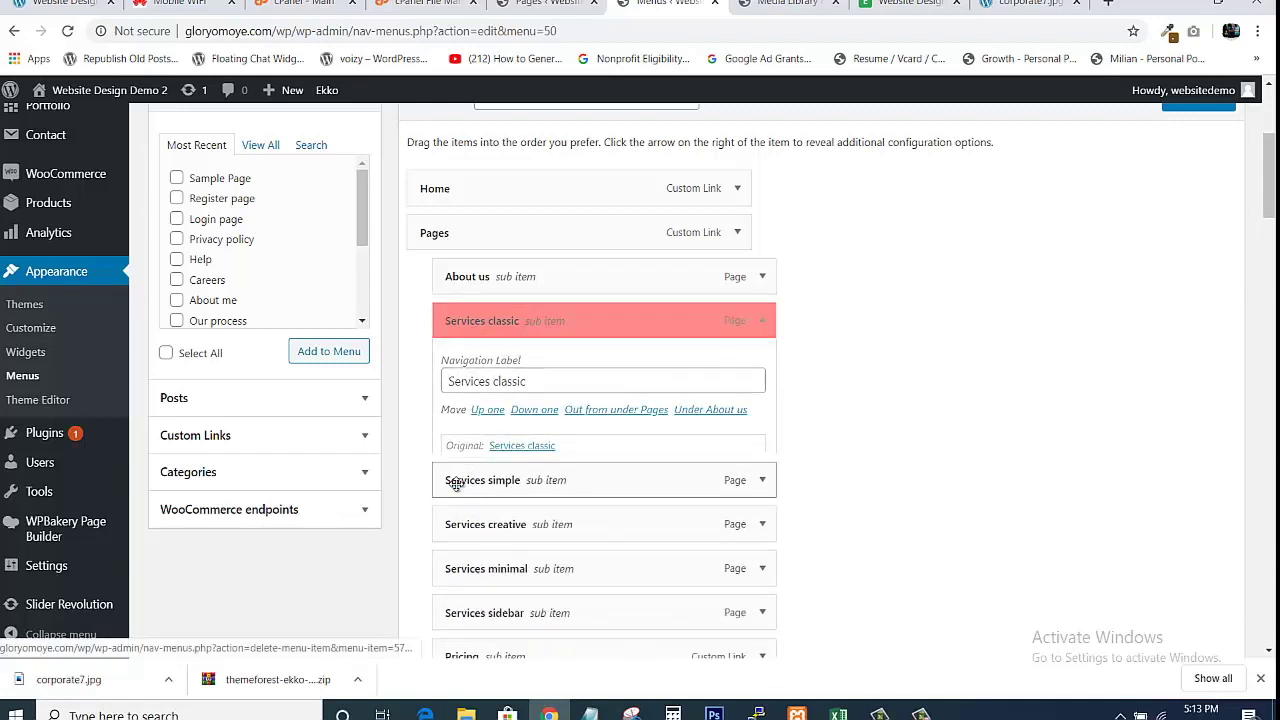
click(763, 321)
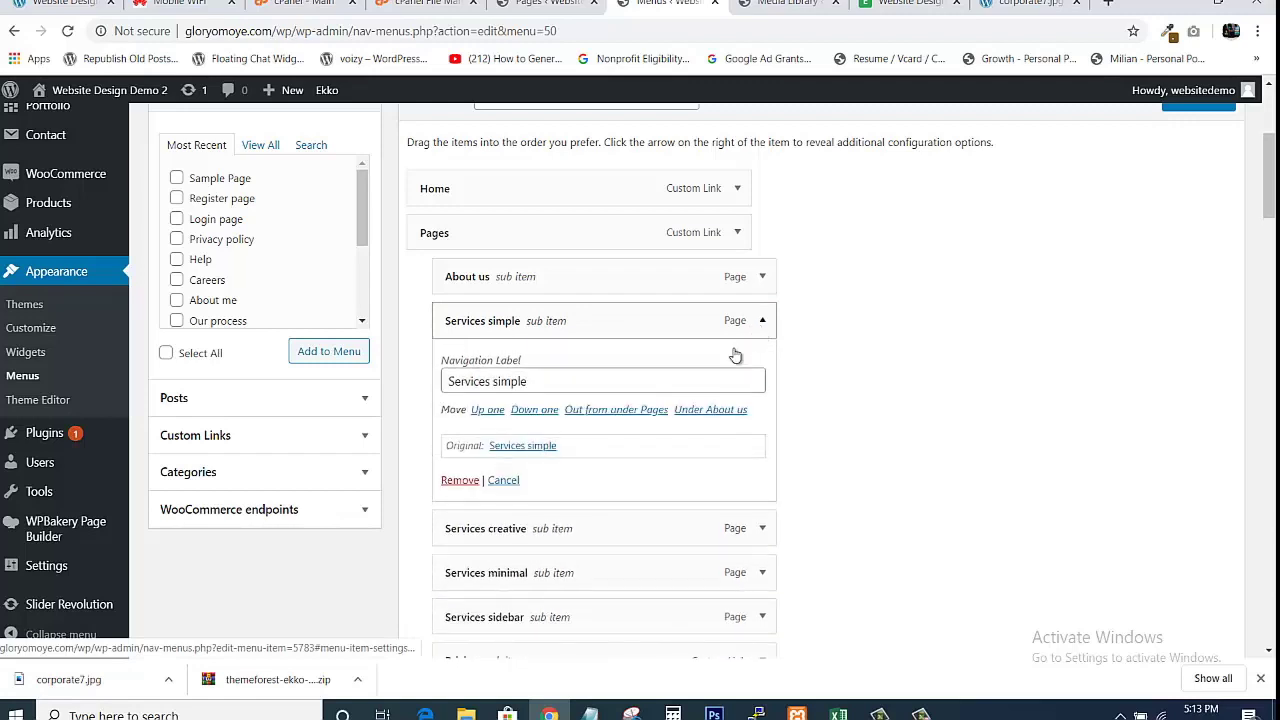
click(460, 480)
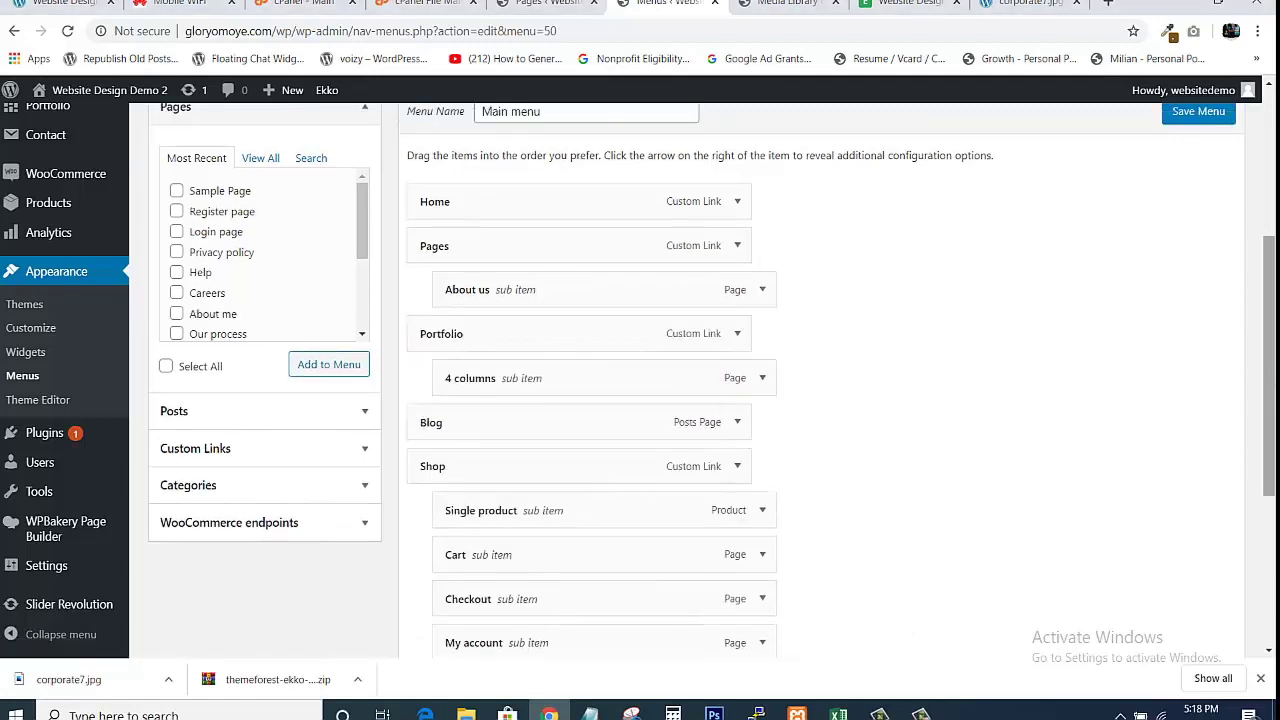
Save the trimmed Main menu and switch to the live Ekko home page to check it.
scroll(700, 380, down, 1)
scroll(700, 380, up, 3)
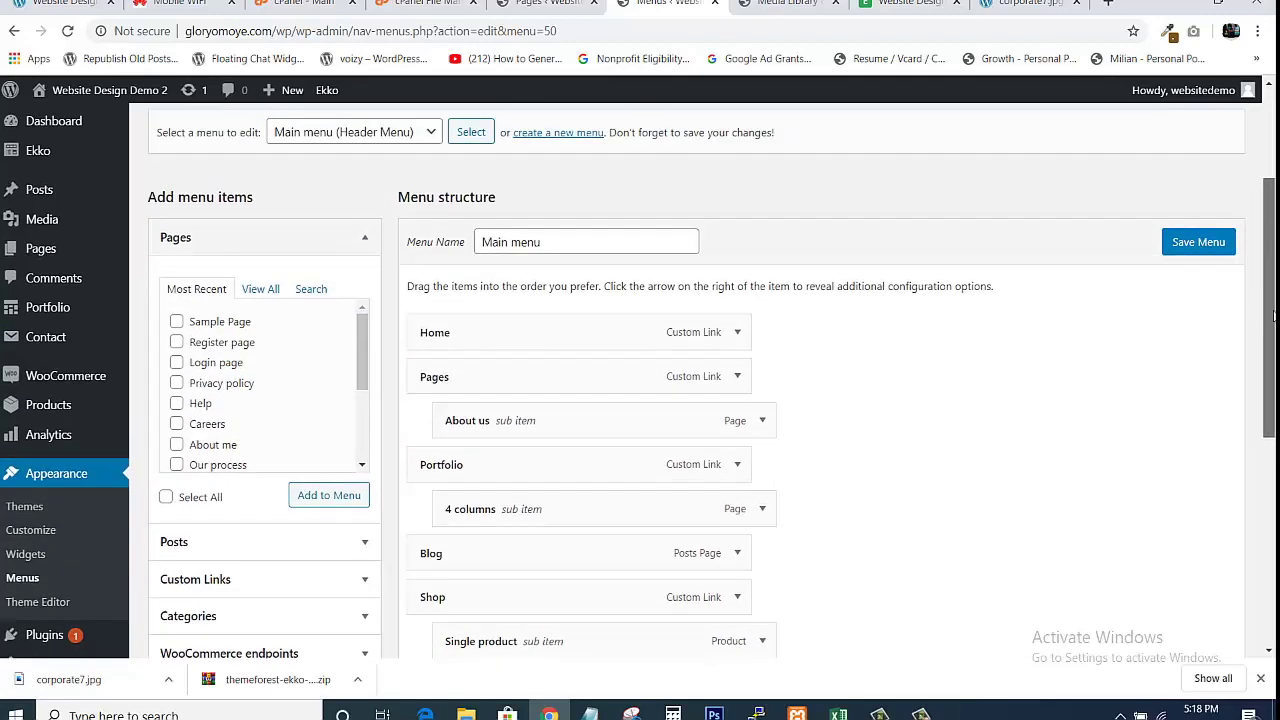
drag(1268, 269, 1268, 516)
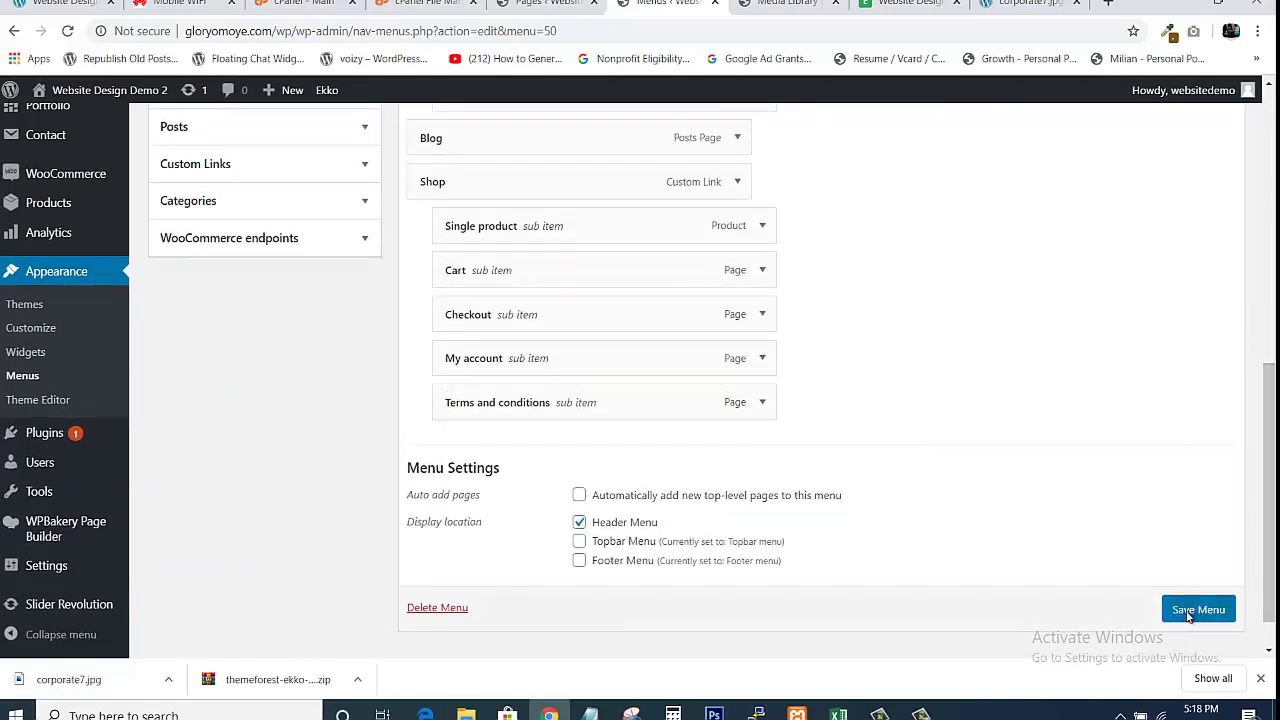
click(1188, 616)
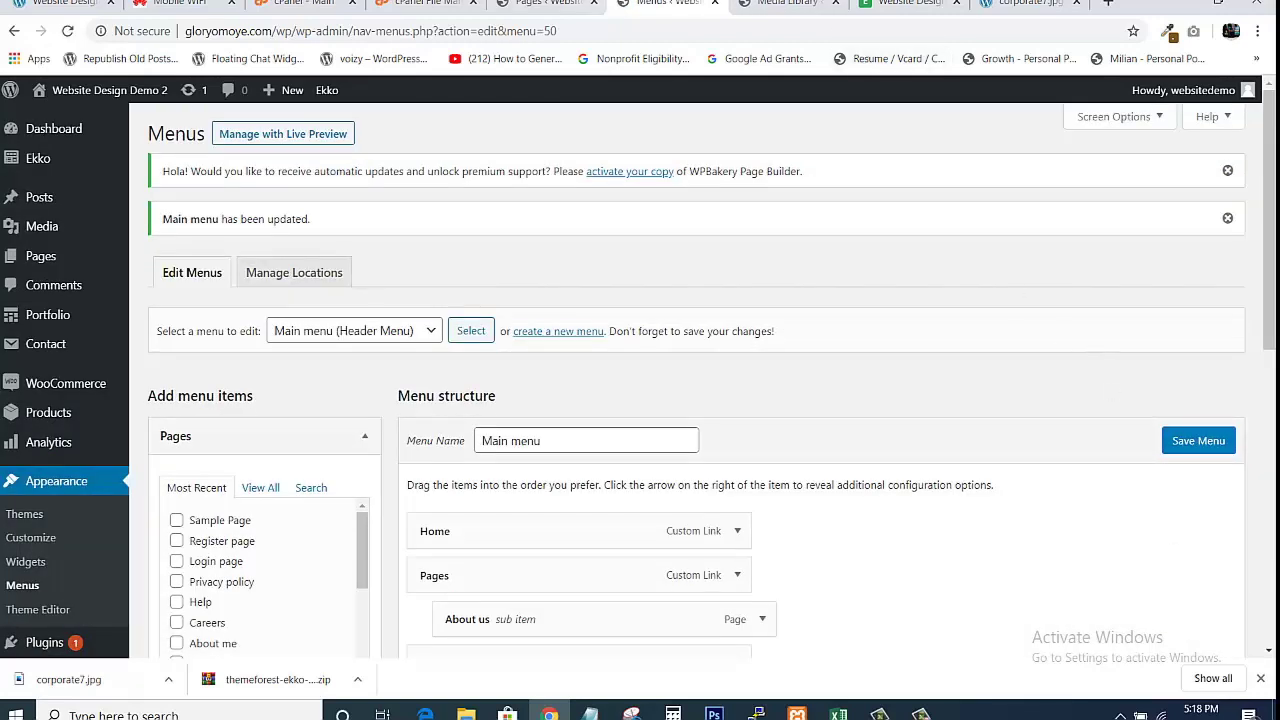
click(901, 4)
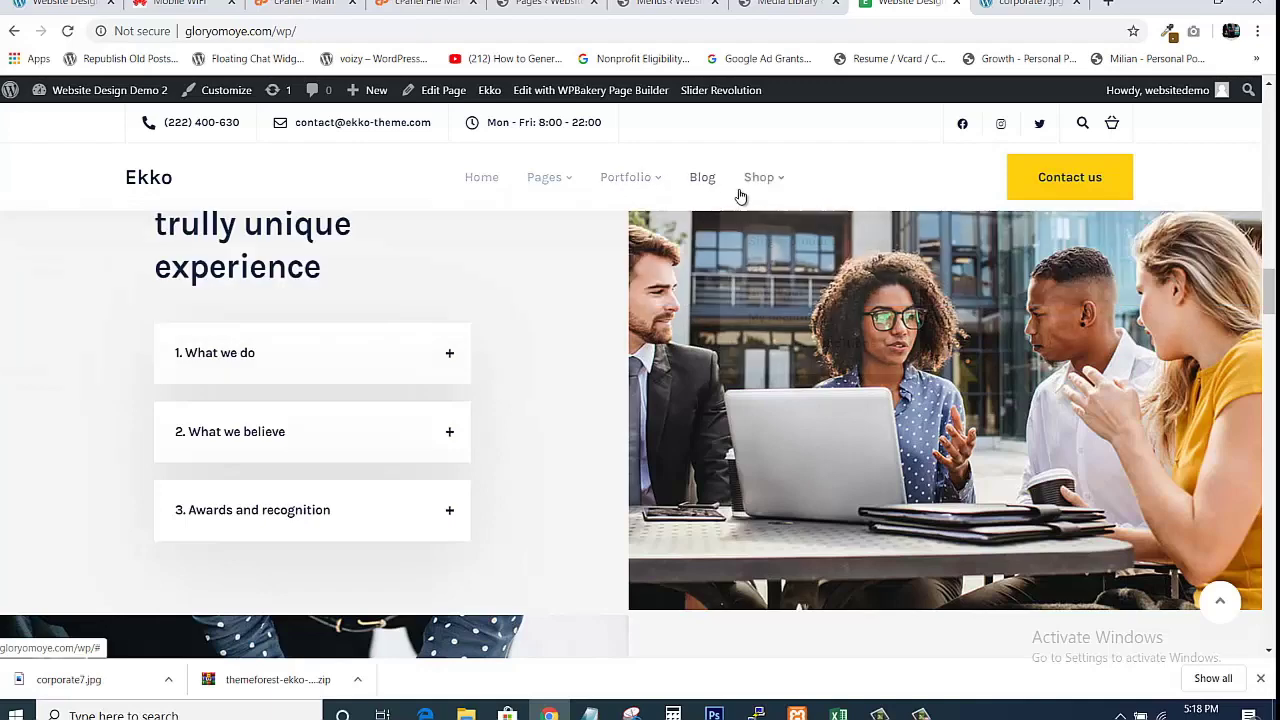
mouse_move(768, 187)
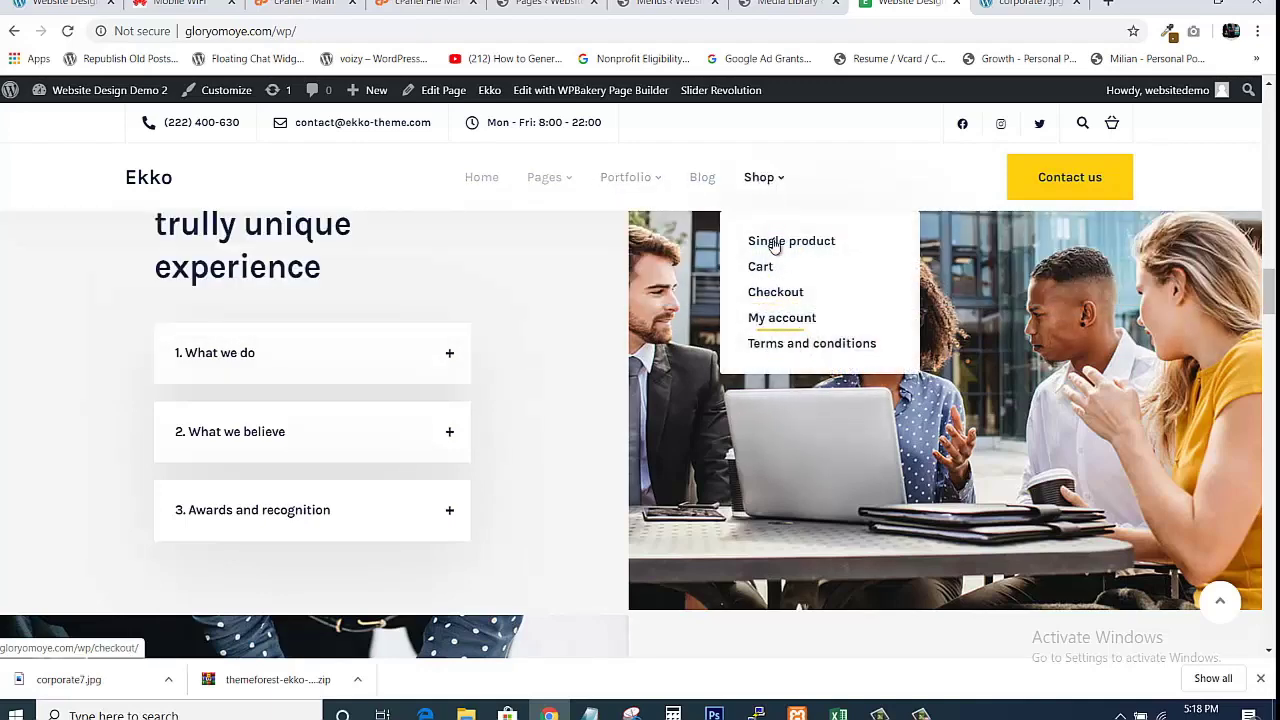
mouse_move(562, 180)
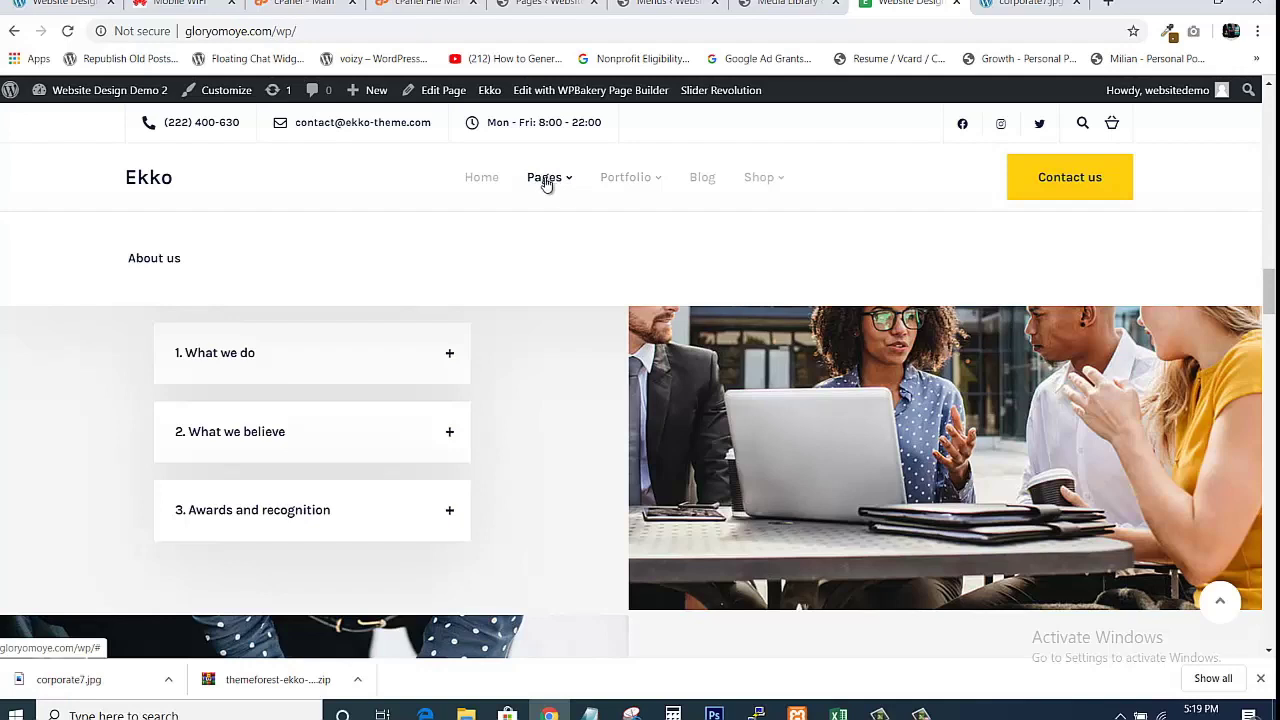
mouse_move(627, 185)
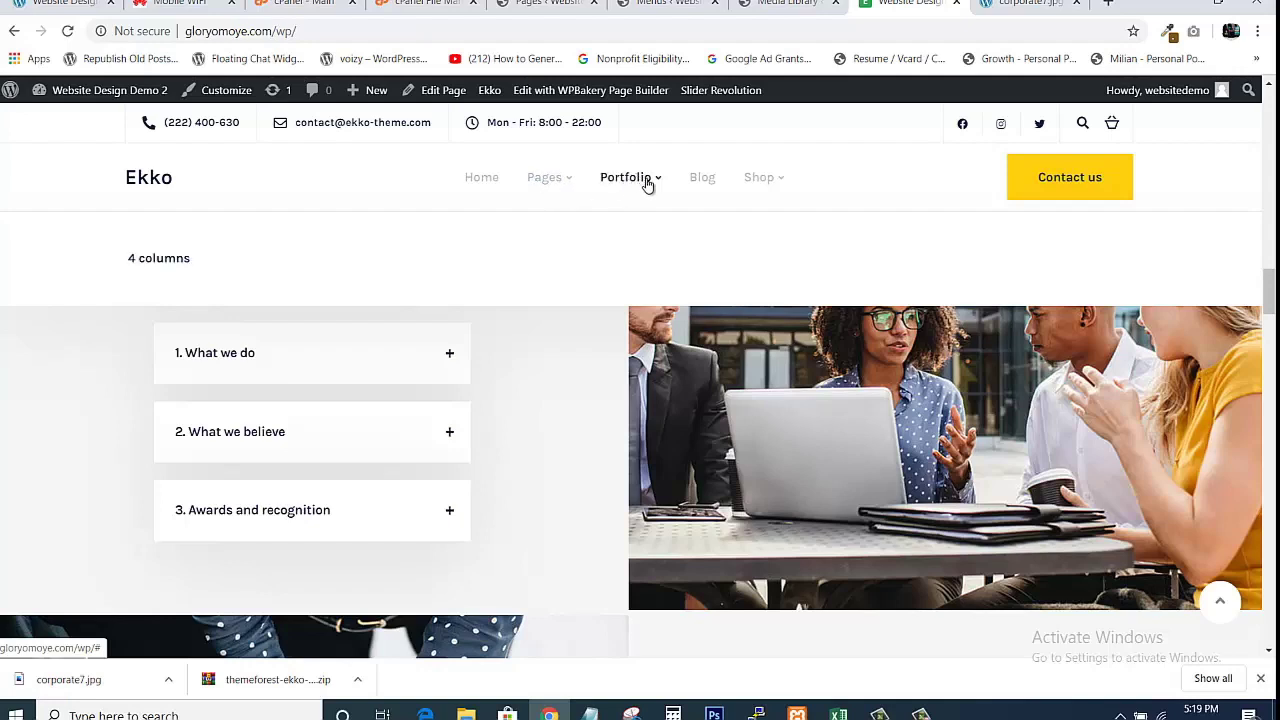
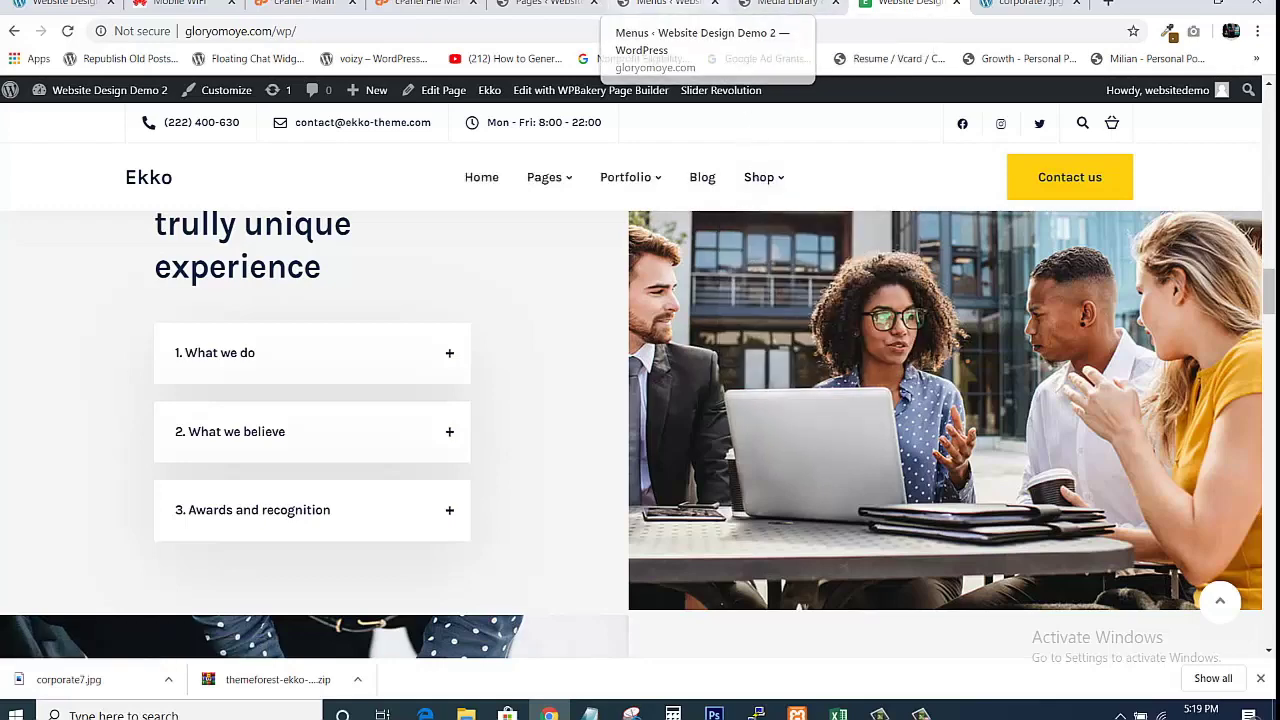
Switch to the Menus admin tab showing the Main menu (Header Menu) editor.
click(665, 4)
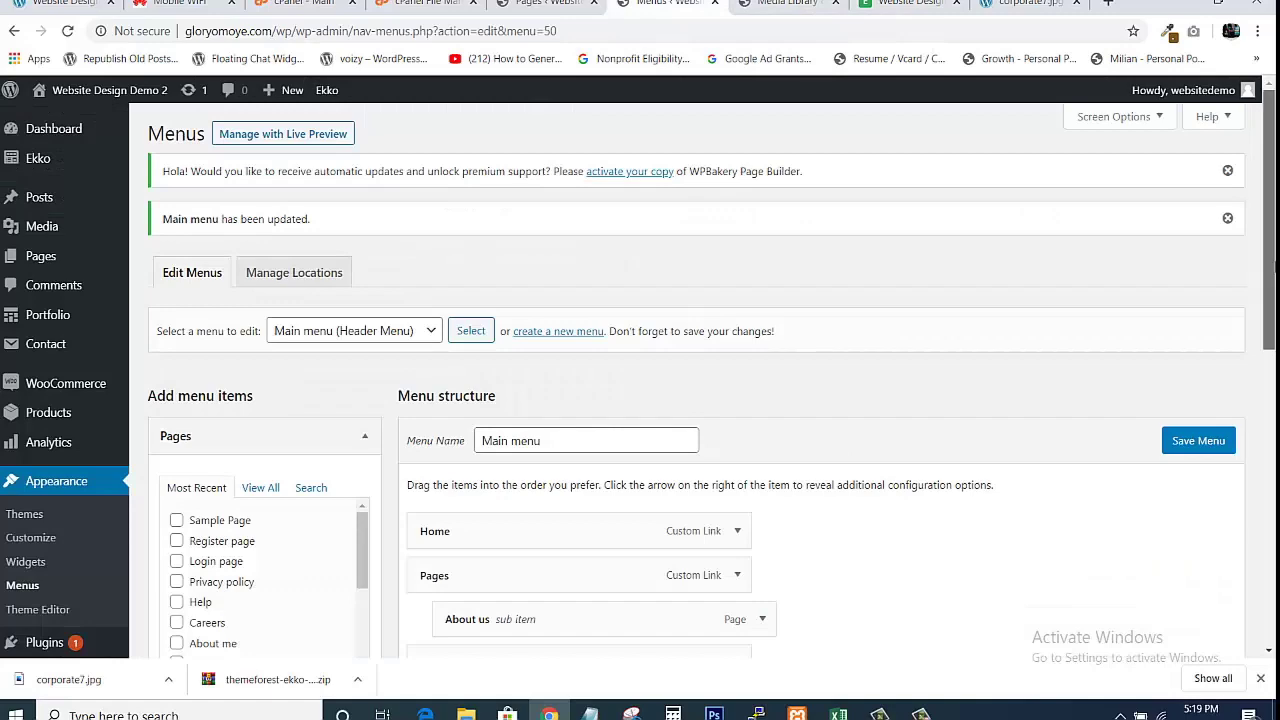
scroll(640, 374, down, 2)
scroll(640, 374, down, 2)
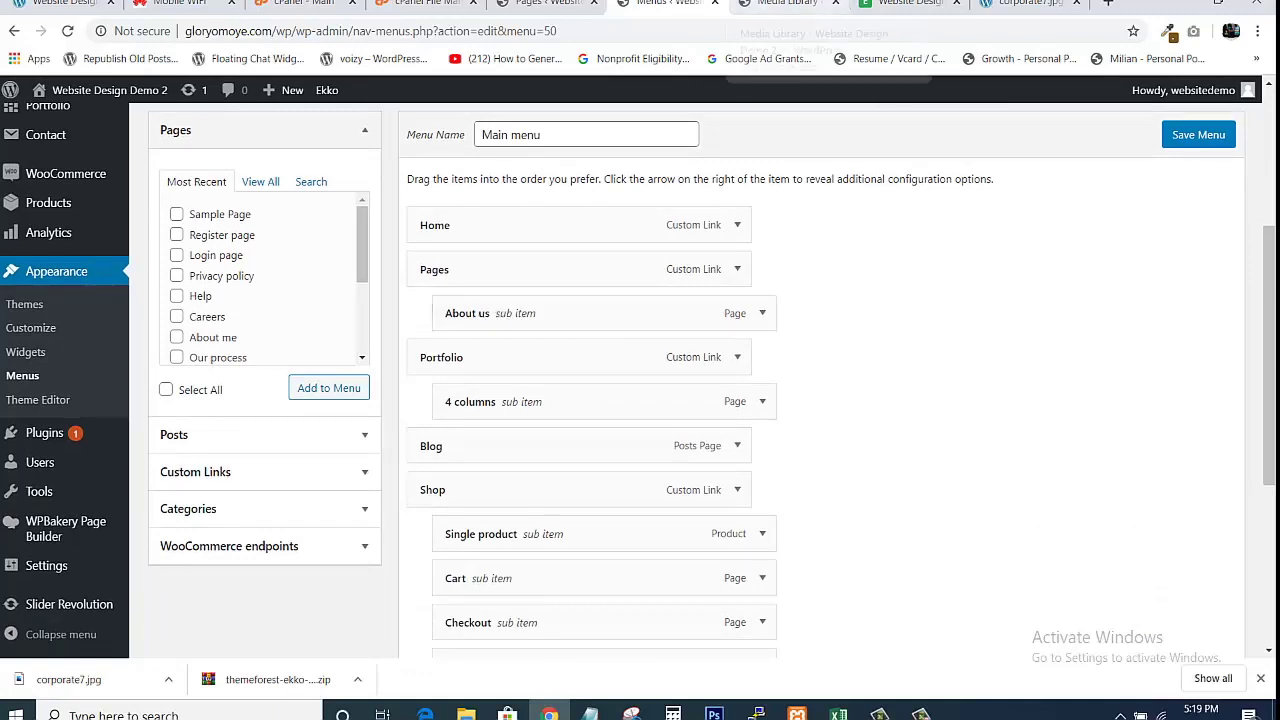
click(905, 4)
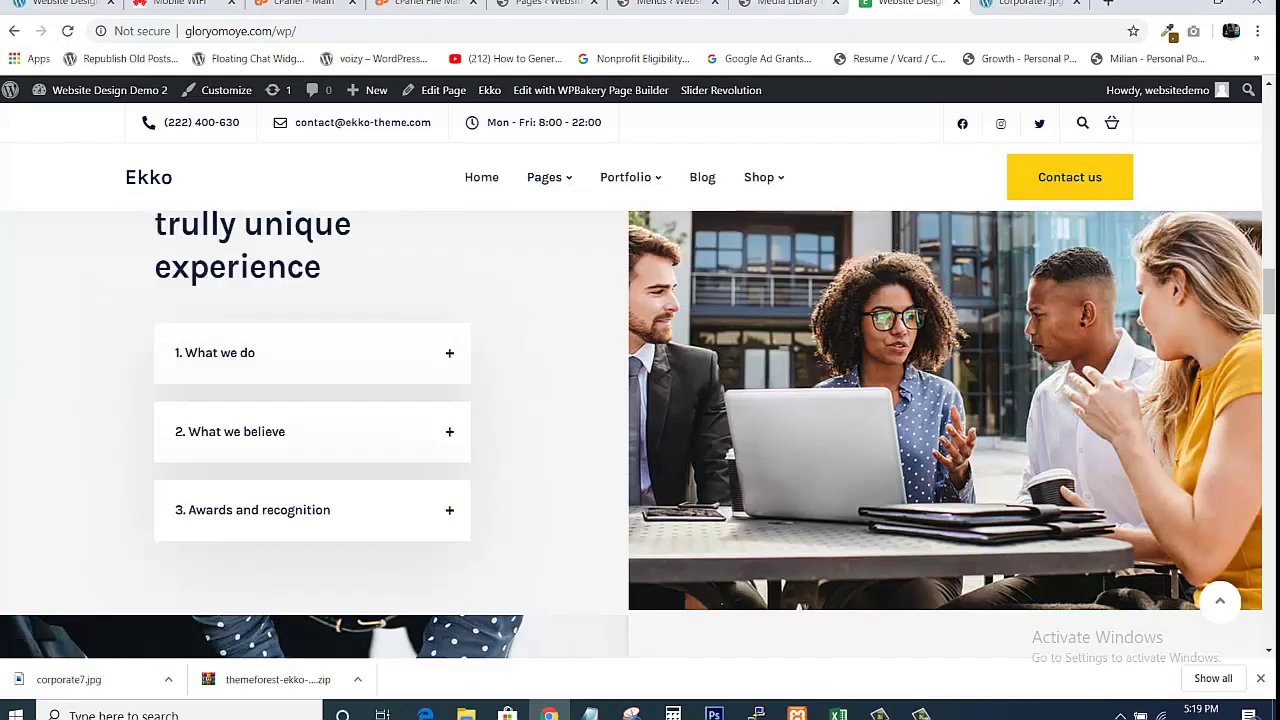
click(665, 4)
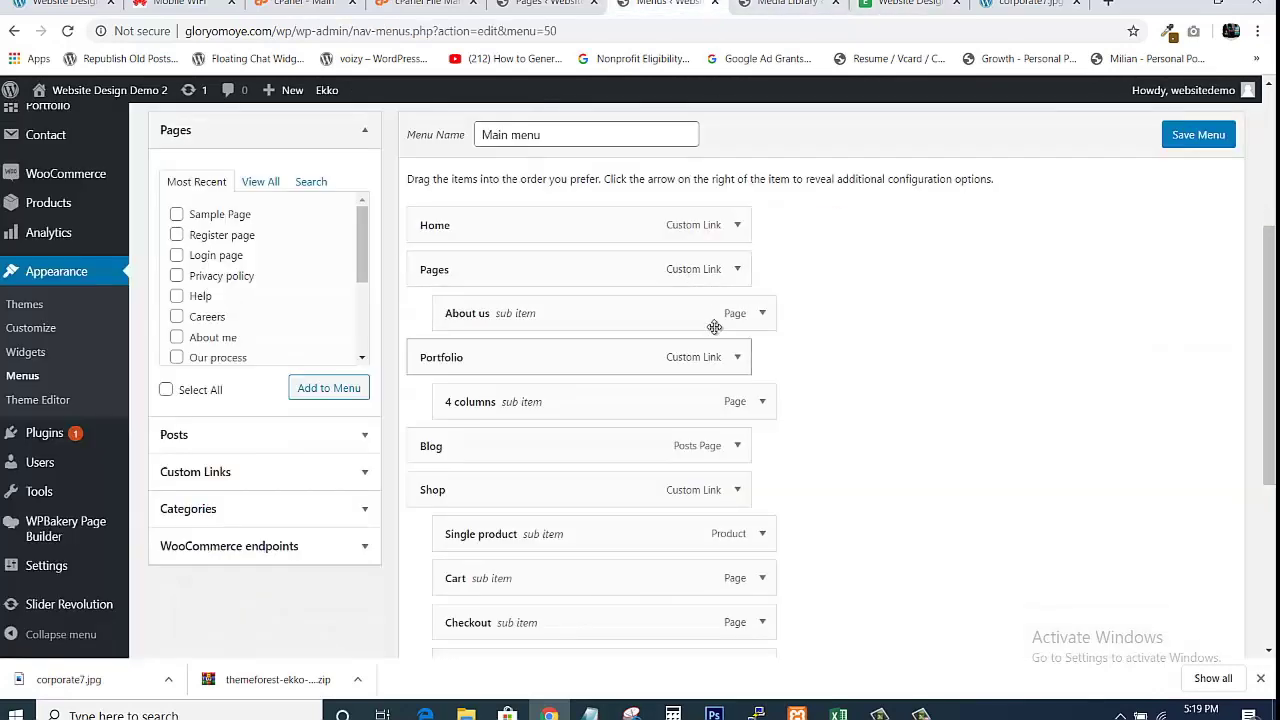
Remove the Pages item and Portfolio placeholder link, moving About us to top level under Home.
click(737, 272)
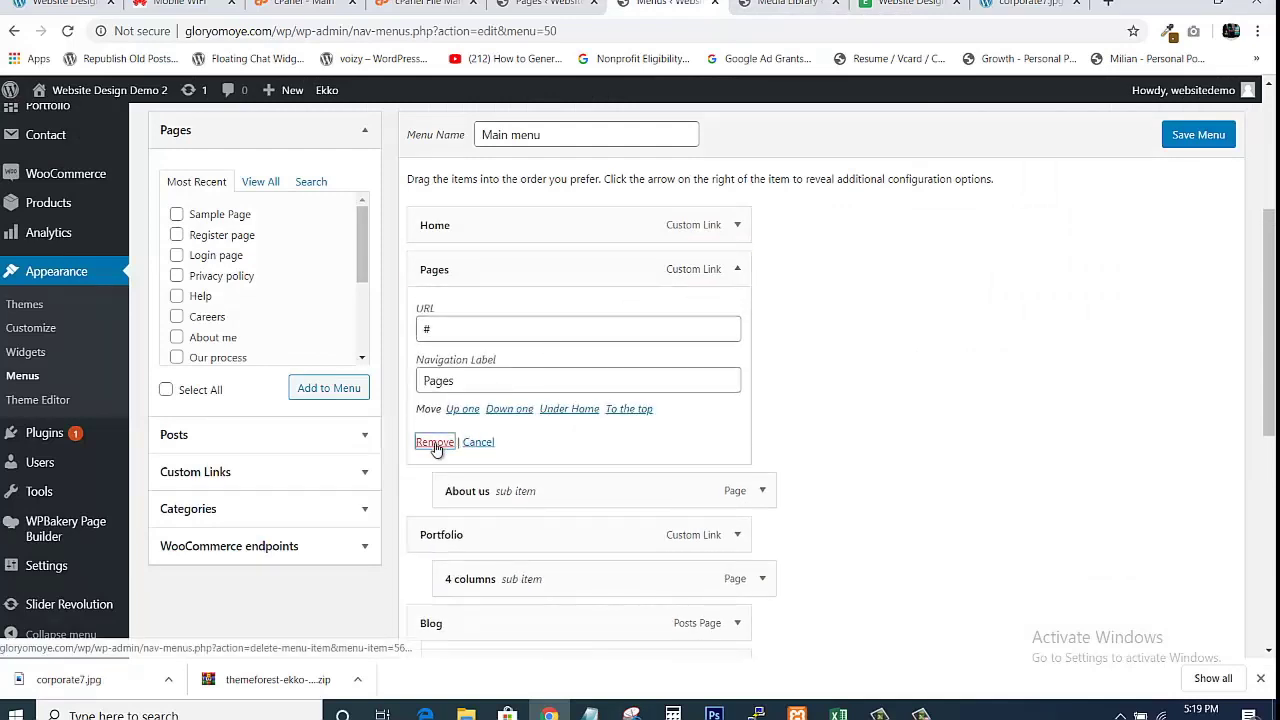
click(435, 443)
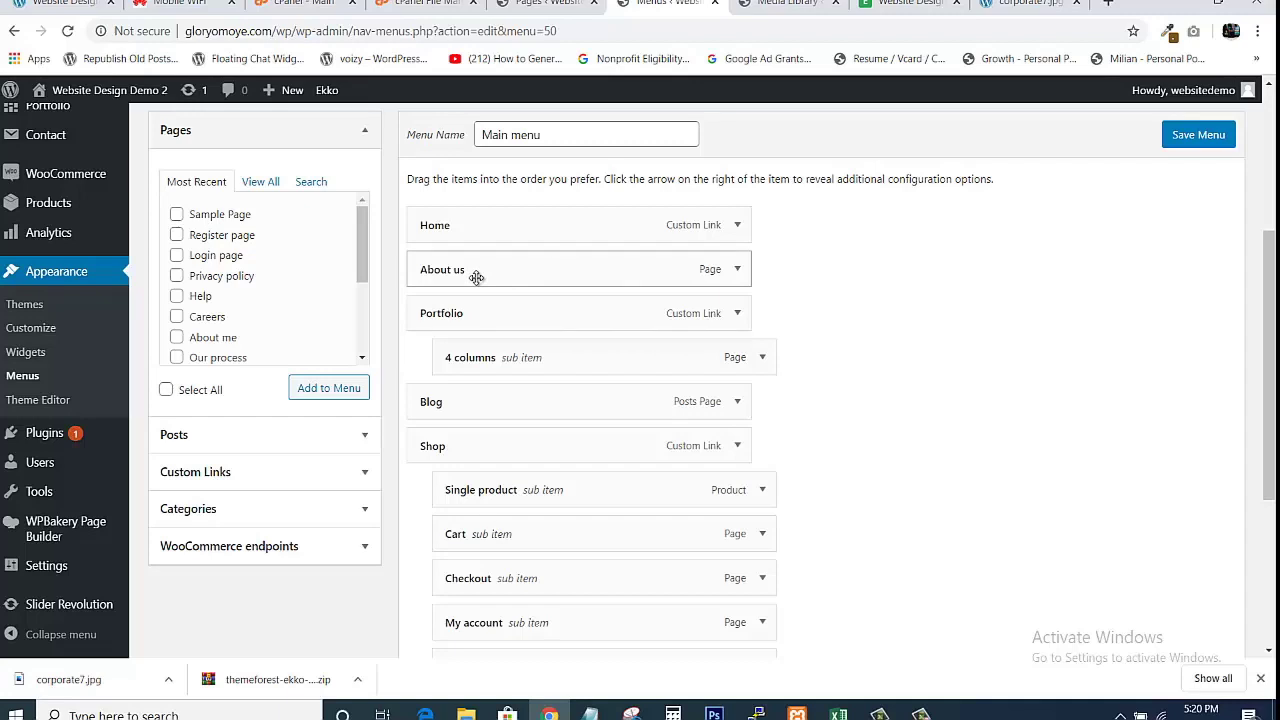
mouse_move(478, 277)
mouse_down()
mouse_move(511, 280)
mouse_move(486, 280)
mouse_up()
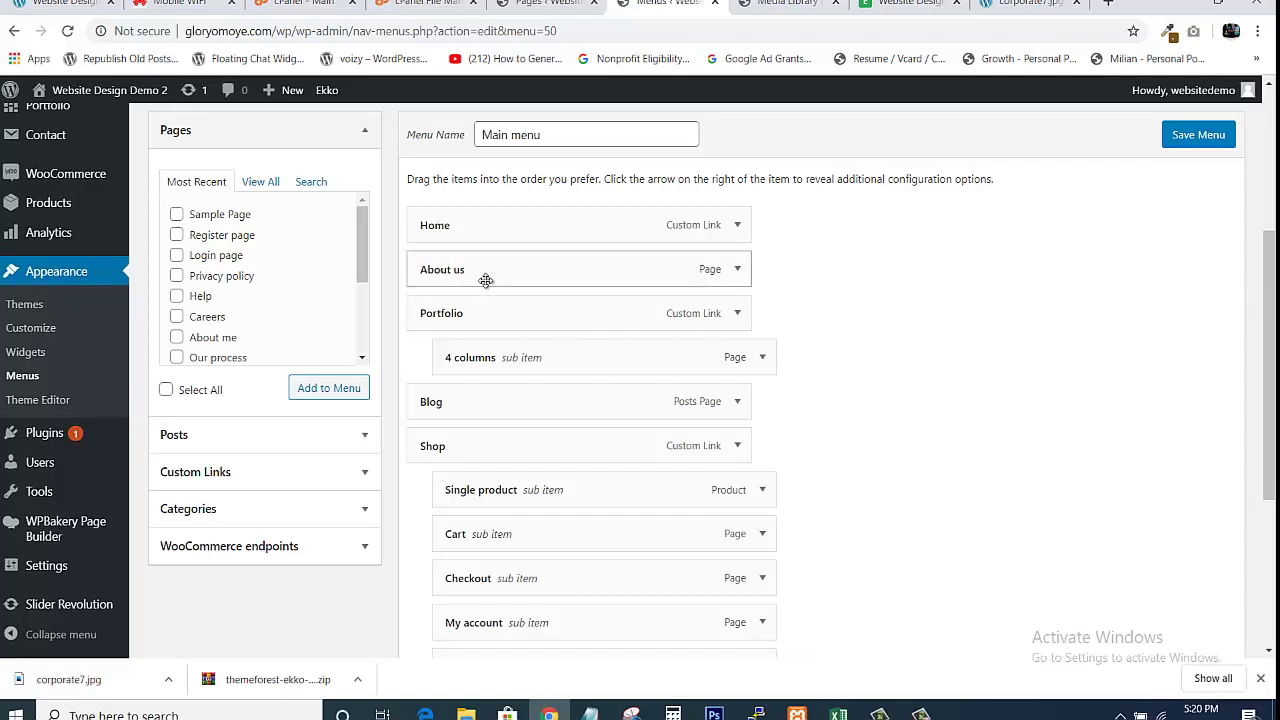
click(735, 314)
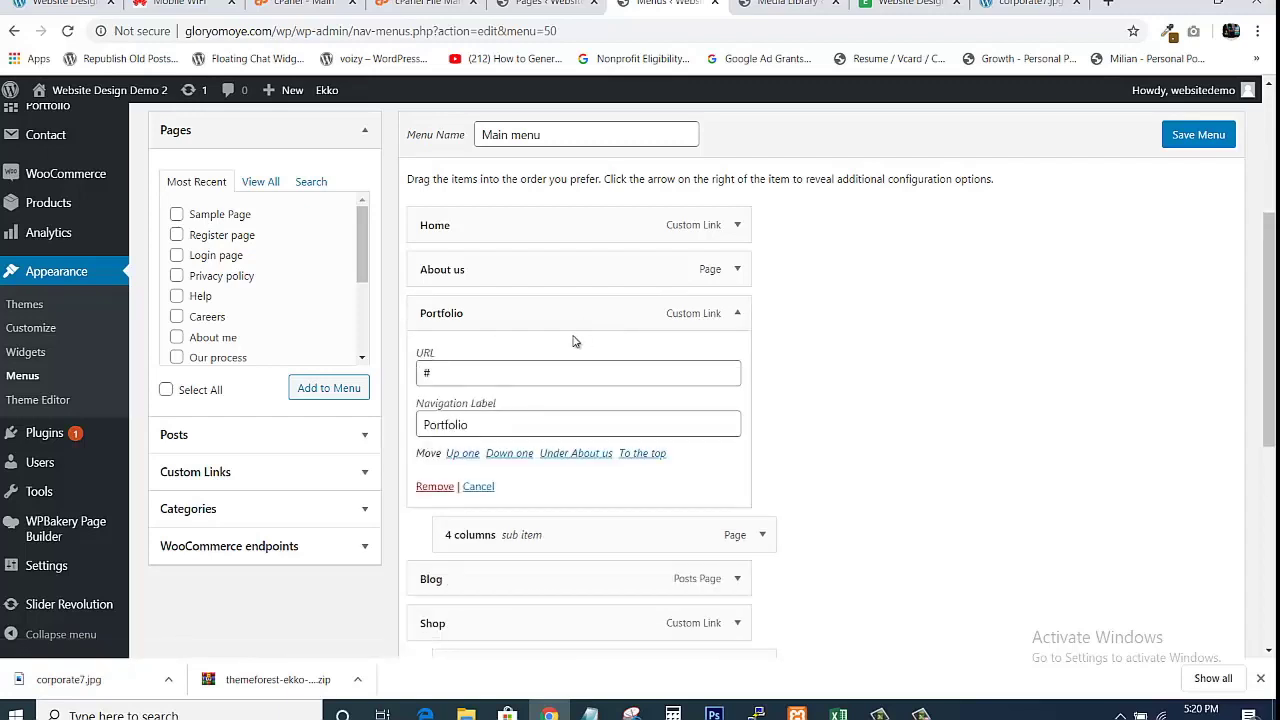
click(421, 487)
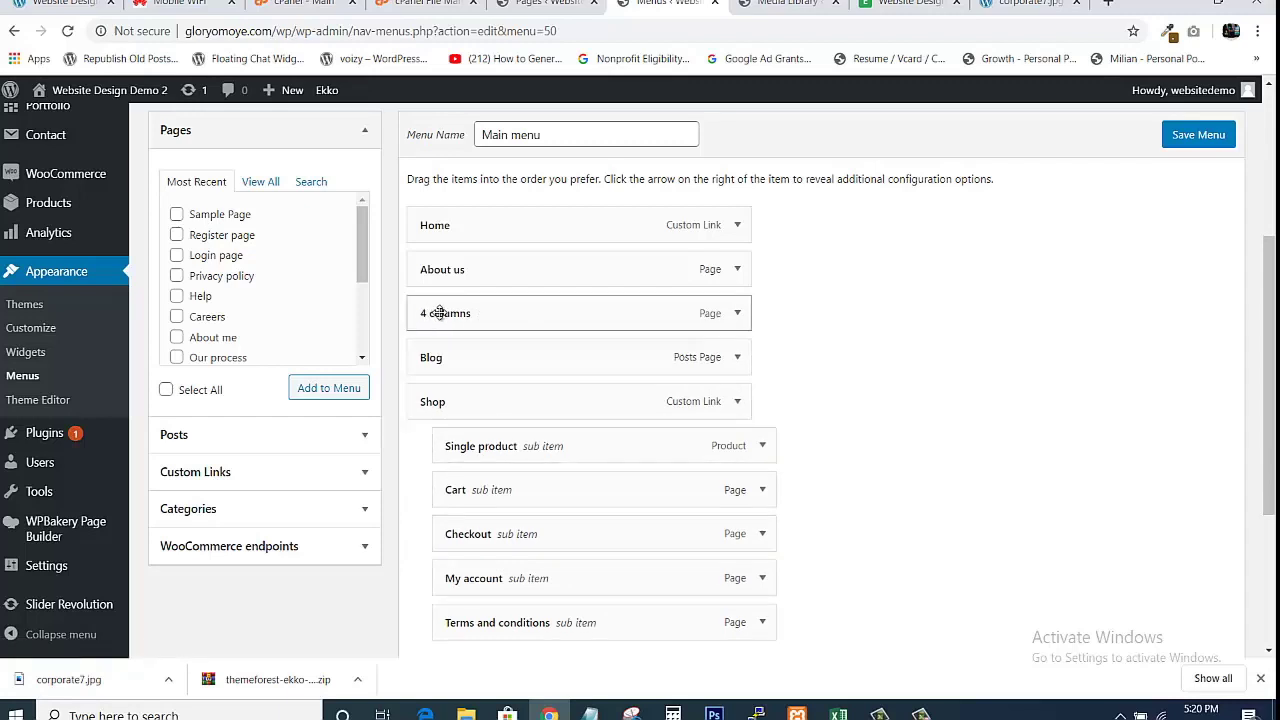
Rename the 4 columns menu item's navigation label to Portfolio.
click(735, 316)
click(500, 382)
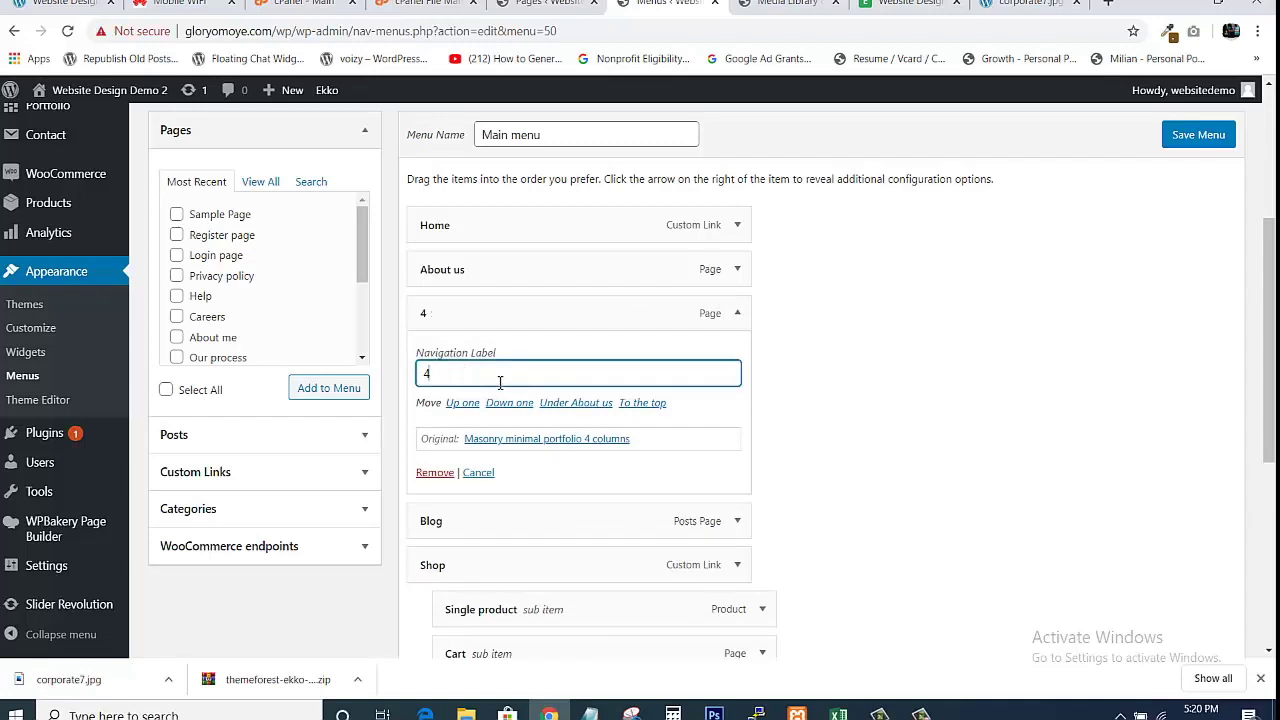
key(BackSpace)
text(Portfolio)
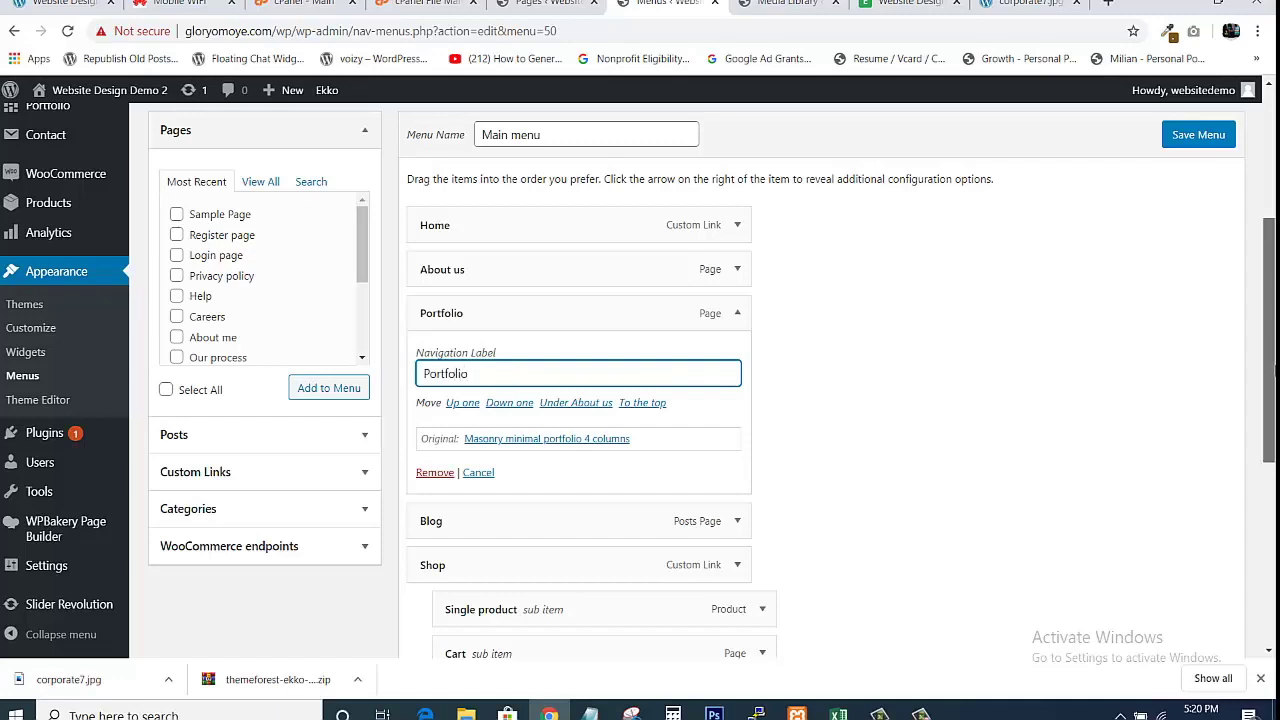
scroll(826, 373, down, 2)
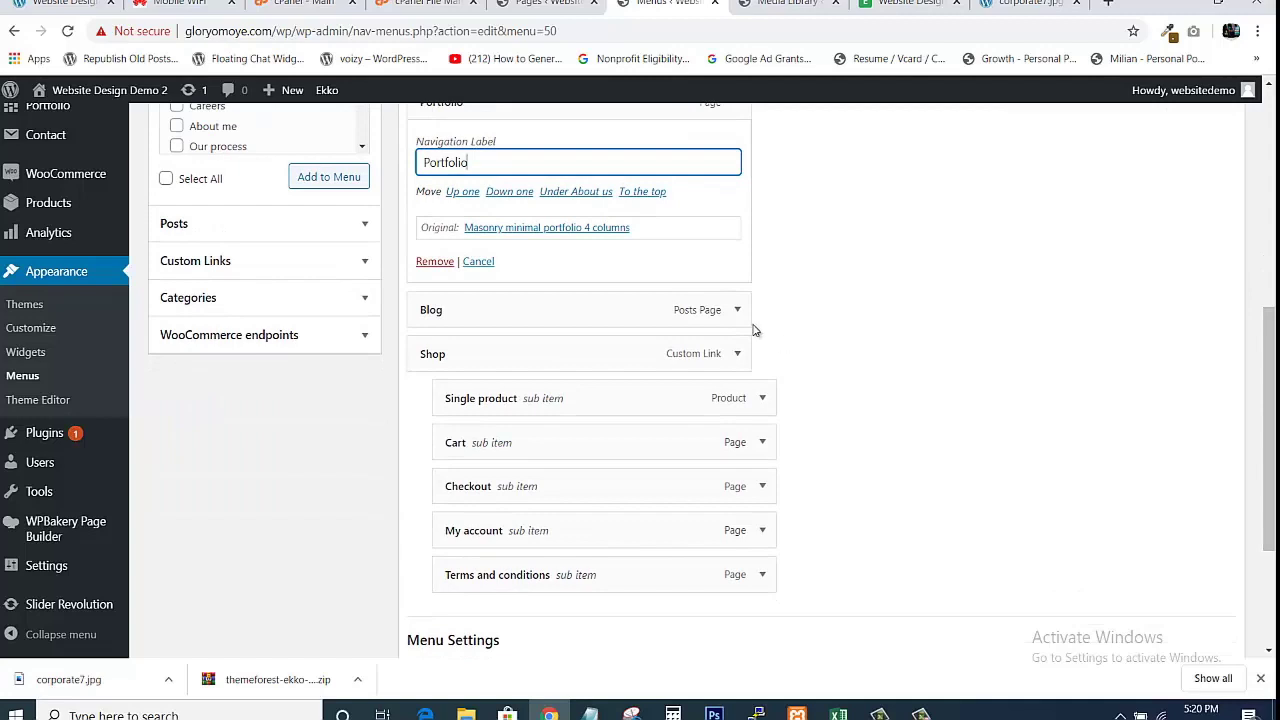
Remove the Cart, Checkout and My account sub items from the Main menu.
click(736, 312)
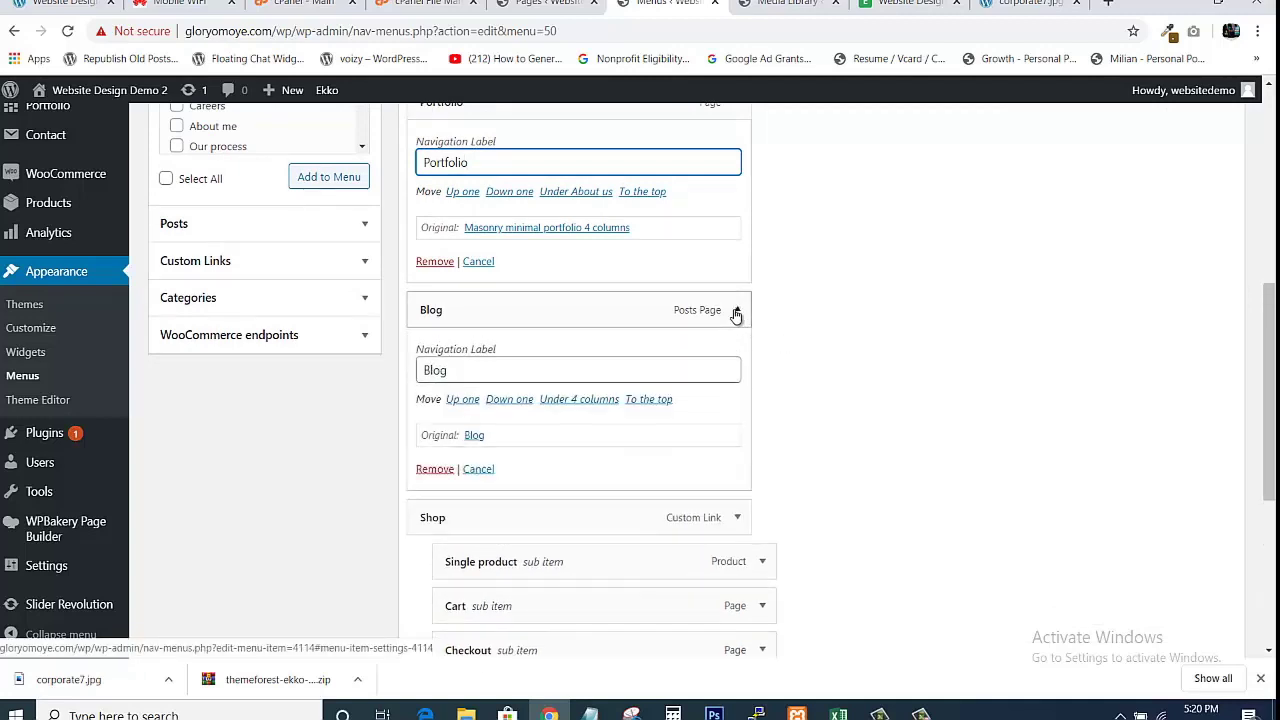
click(736, 312)
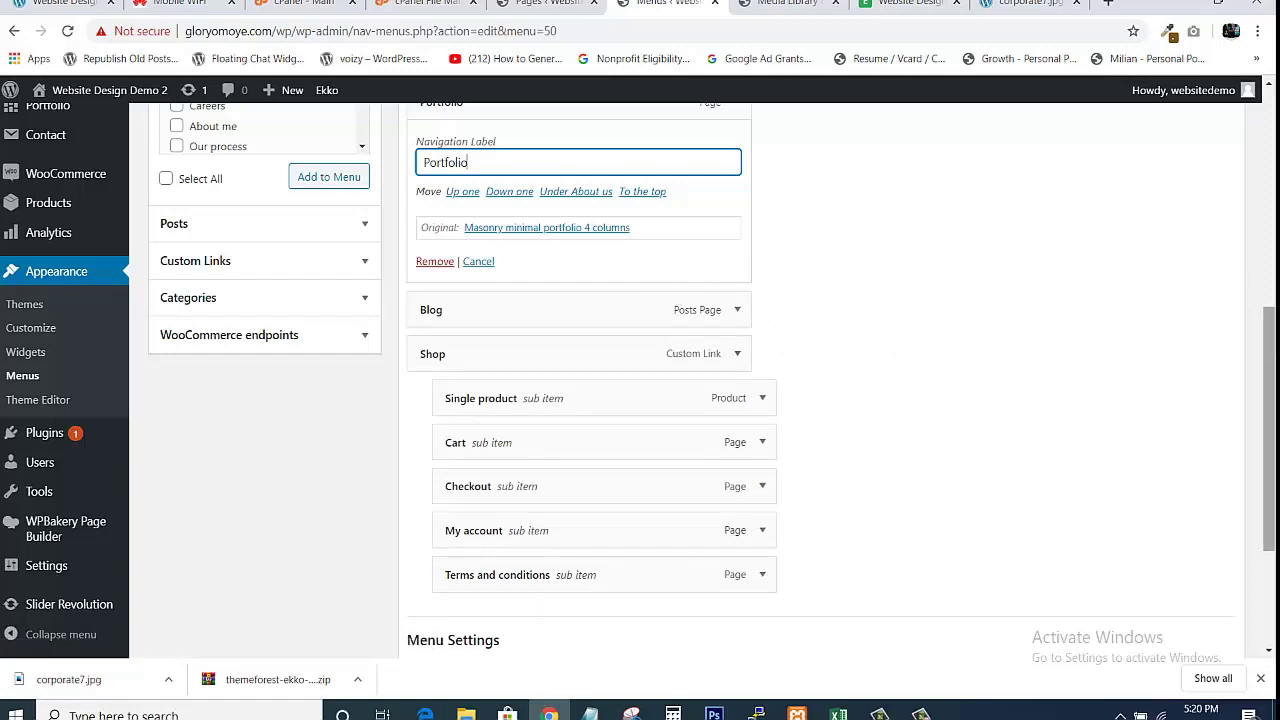
scroll(1268, 430, down, 1)
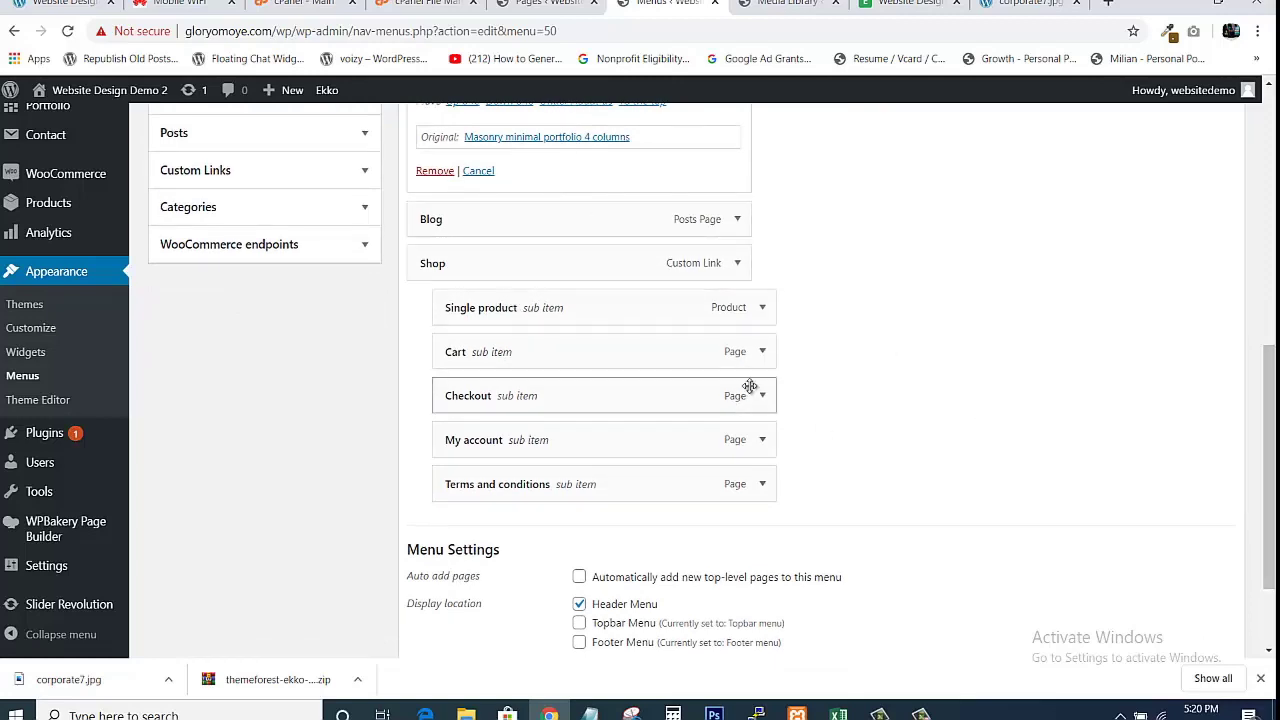
click(762, 351)
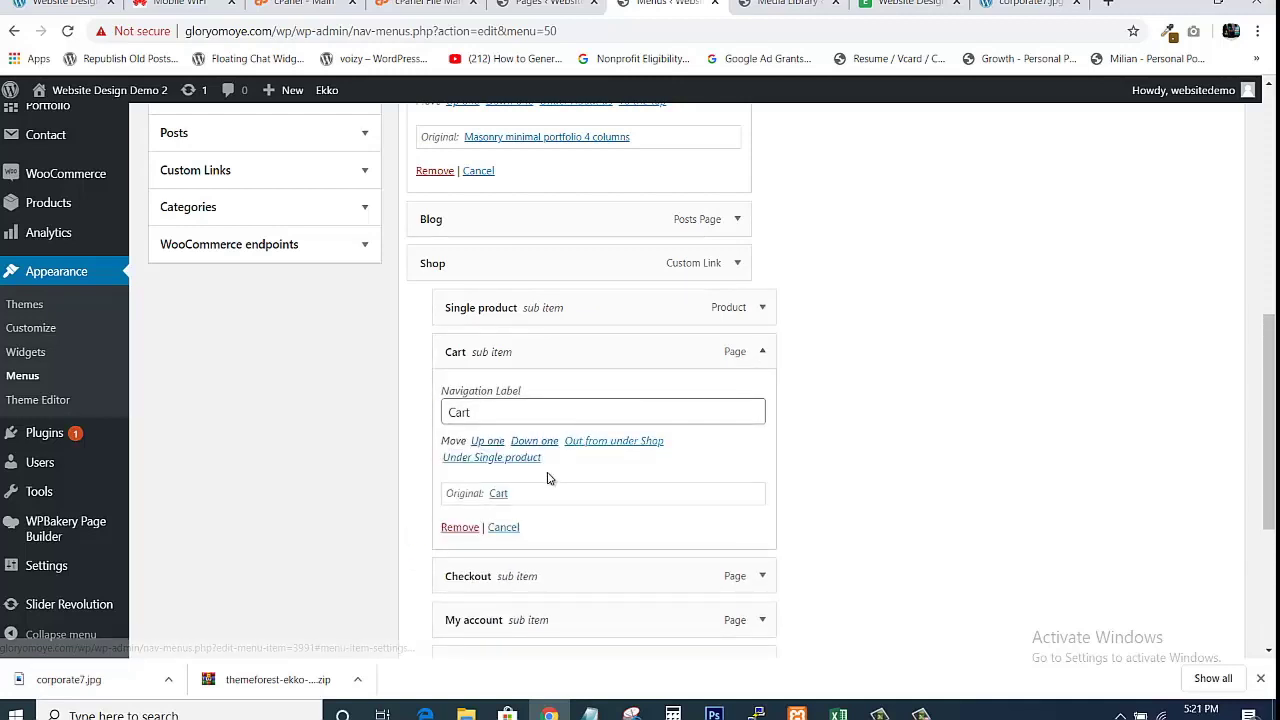
click(459, 528)
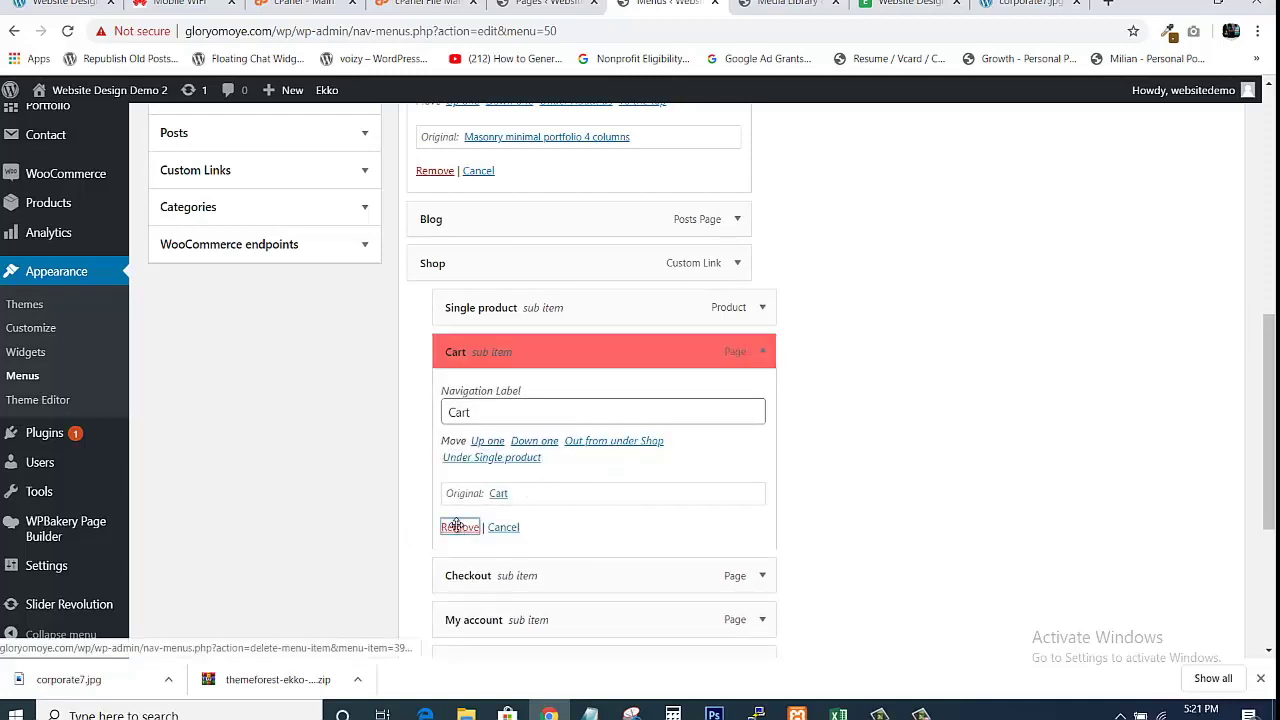
click(762, 351)
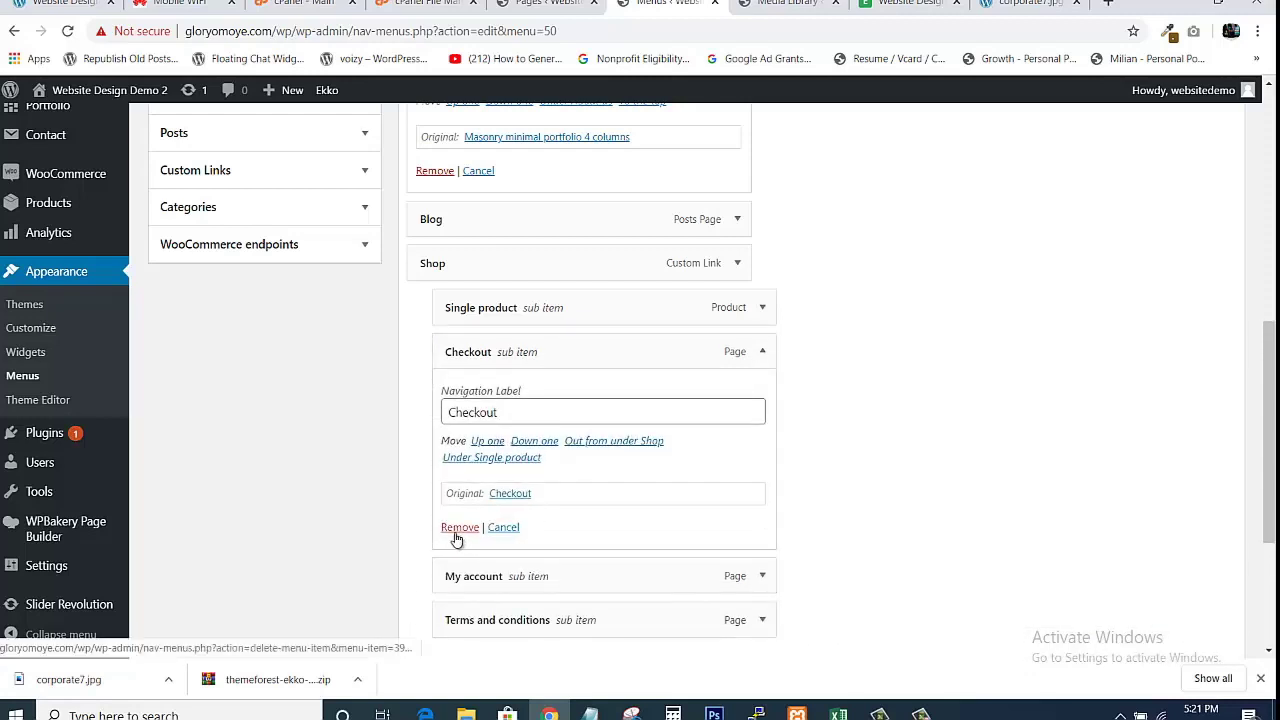
click(459, 528)
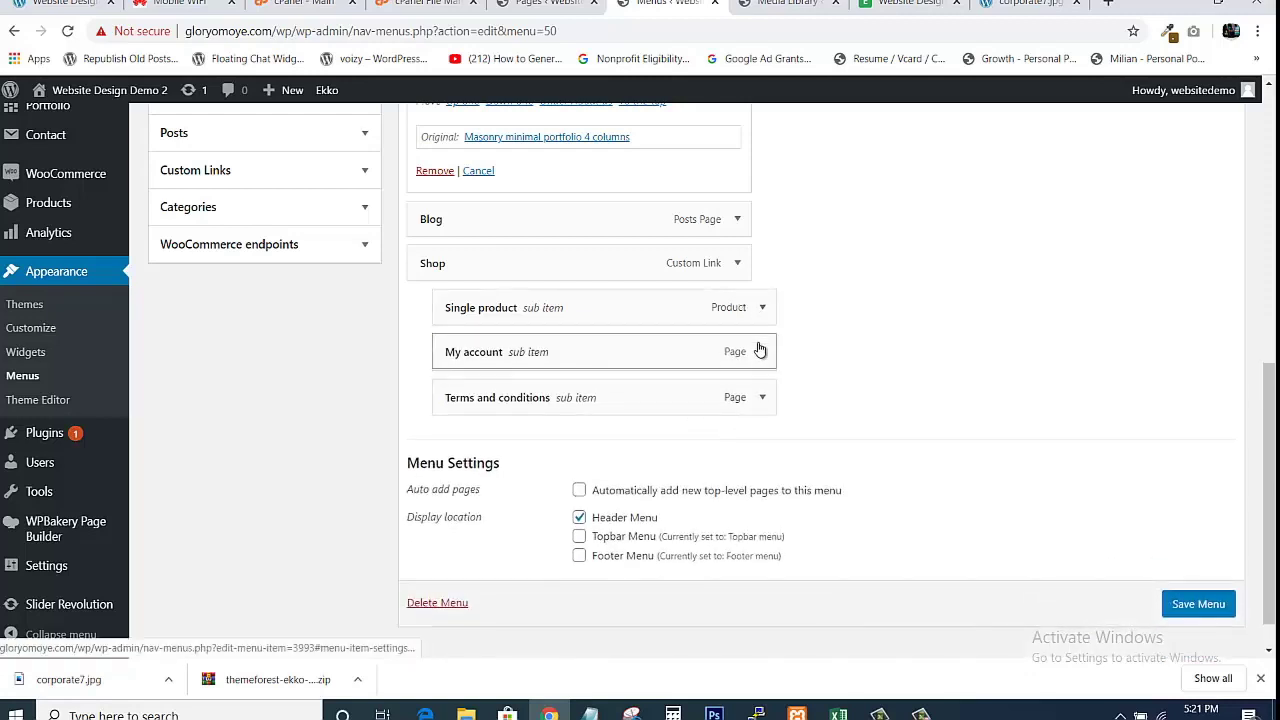
click(762, 351)
click(460, 528)
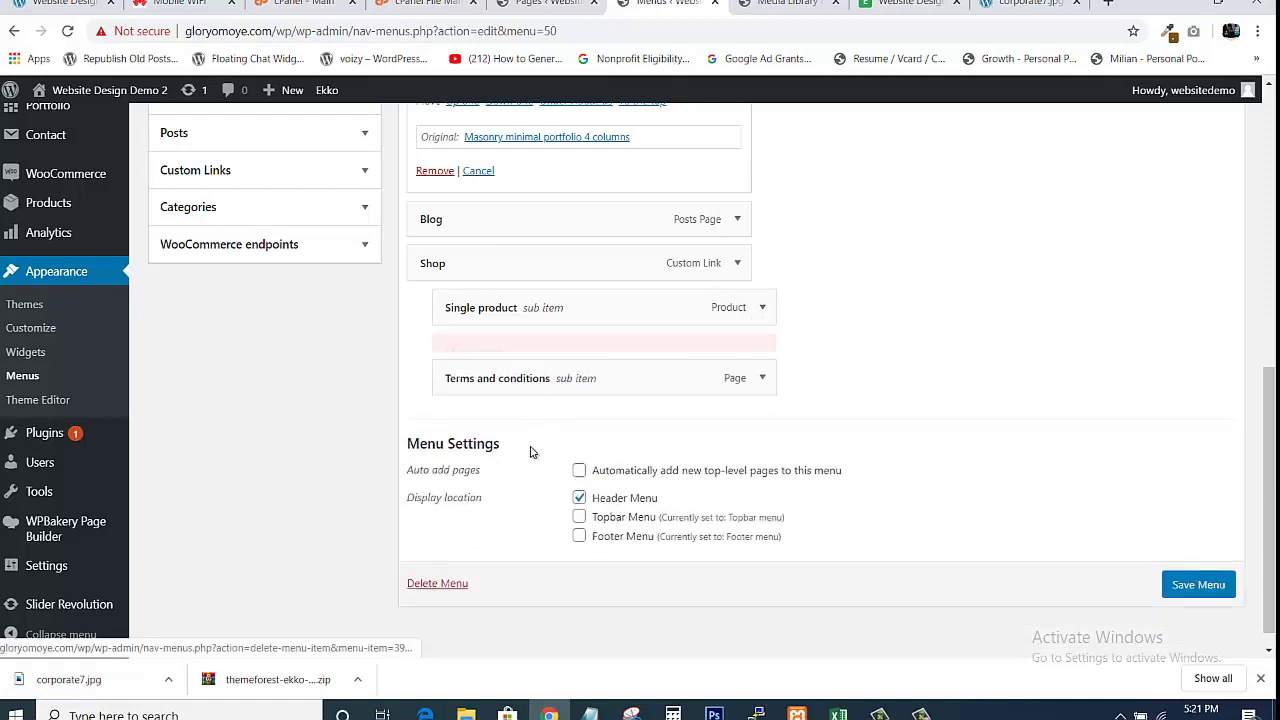
Remove the Shop, Terms and conditions and Single product menu items.
click(740, 267)
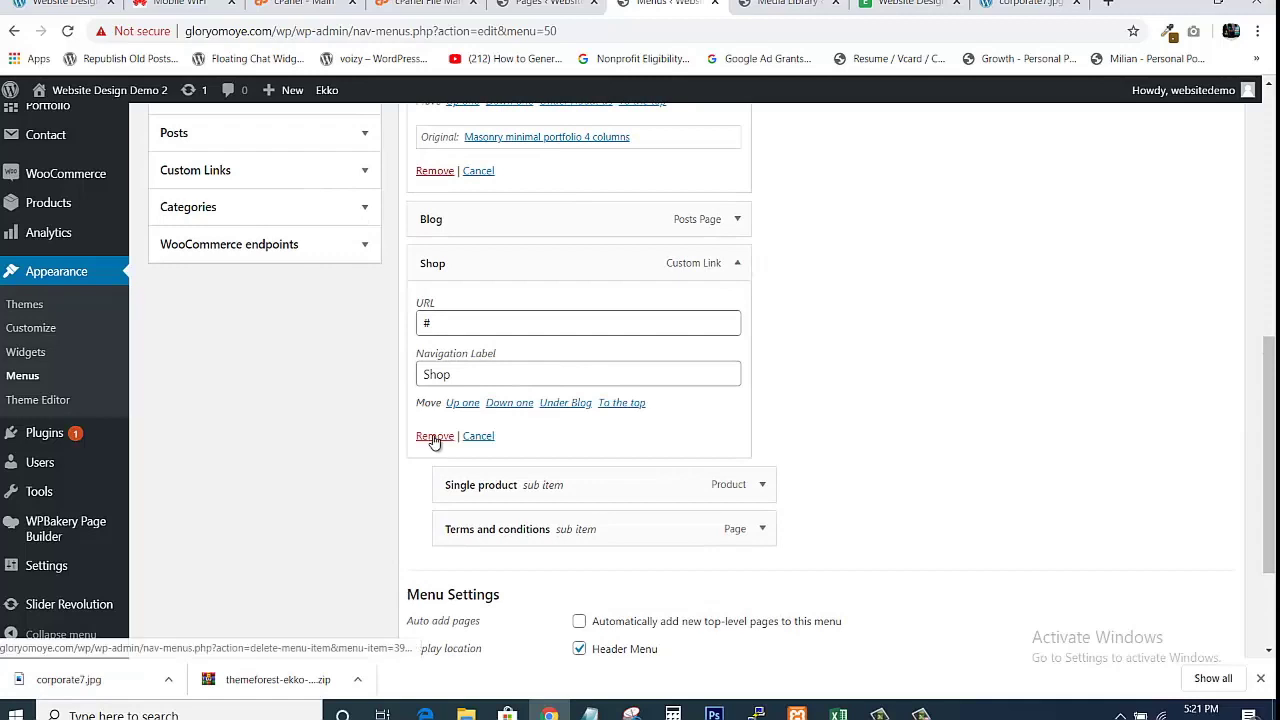
click(432, 434)
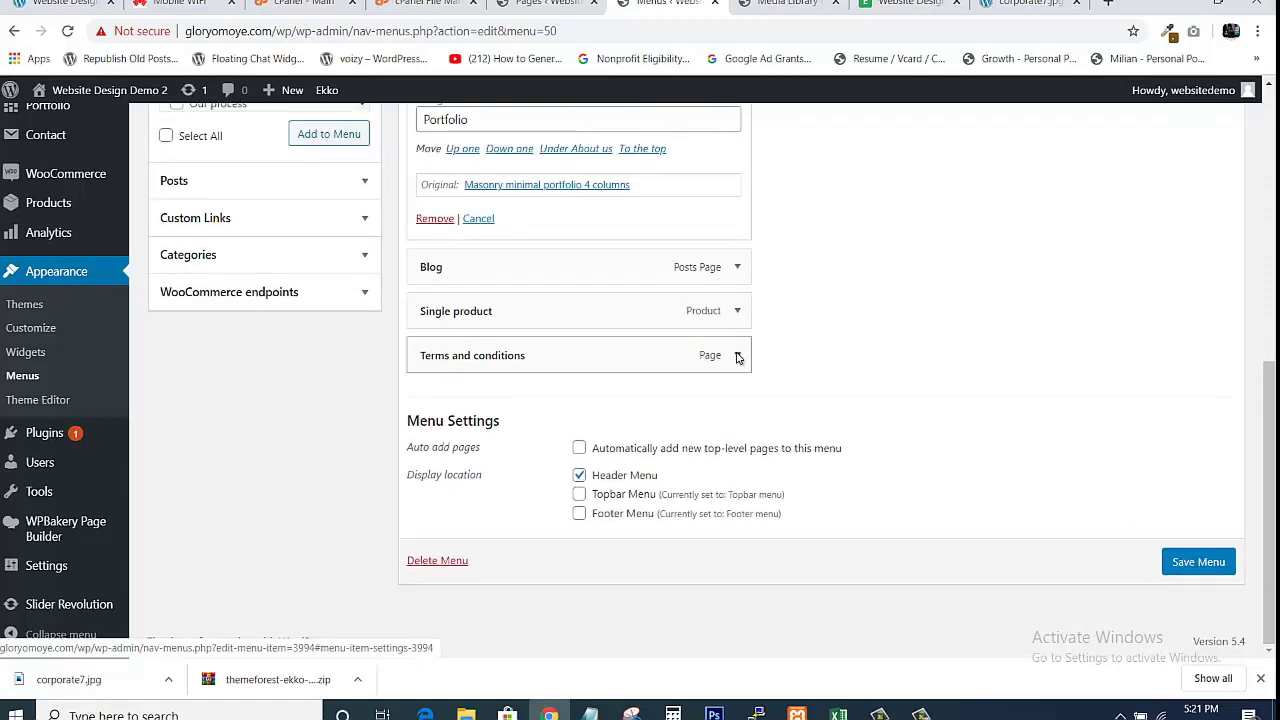
click(735, 358)
click(437, 466)
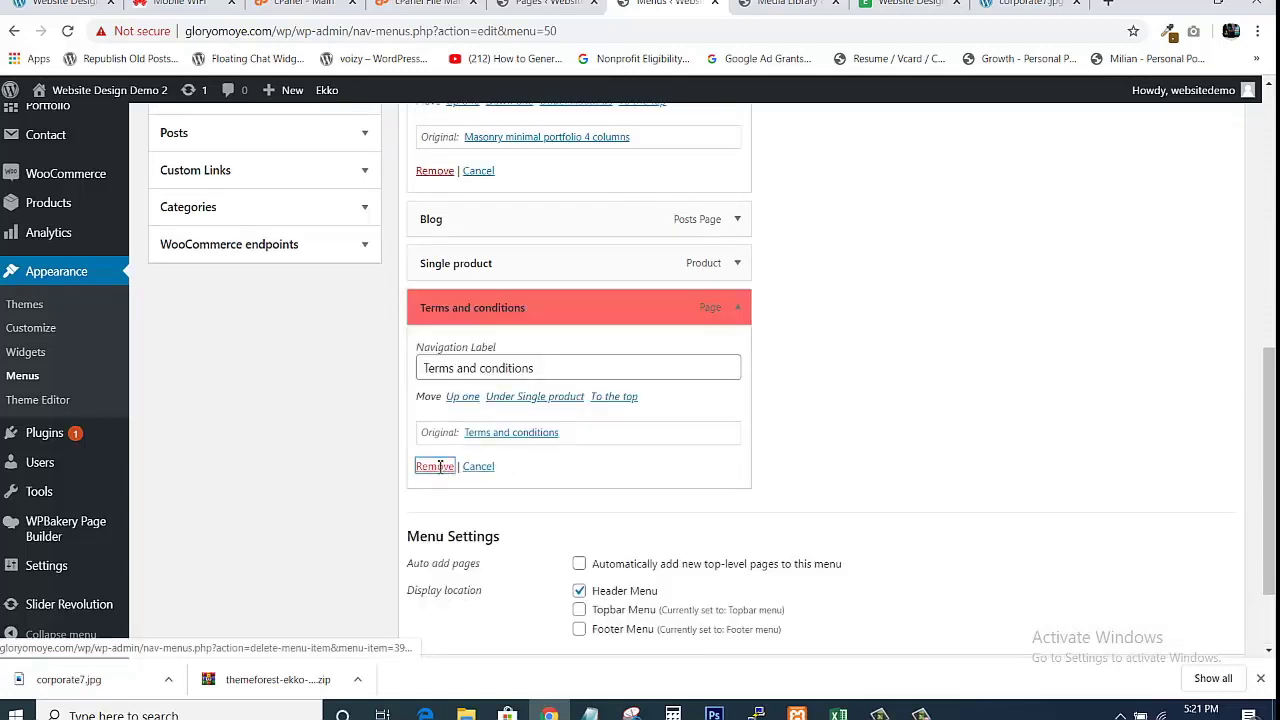
click(740, 352)
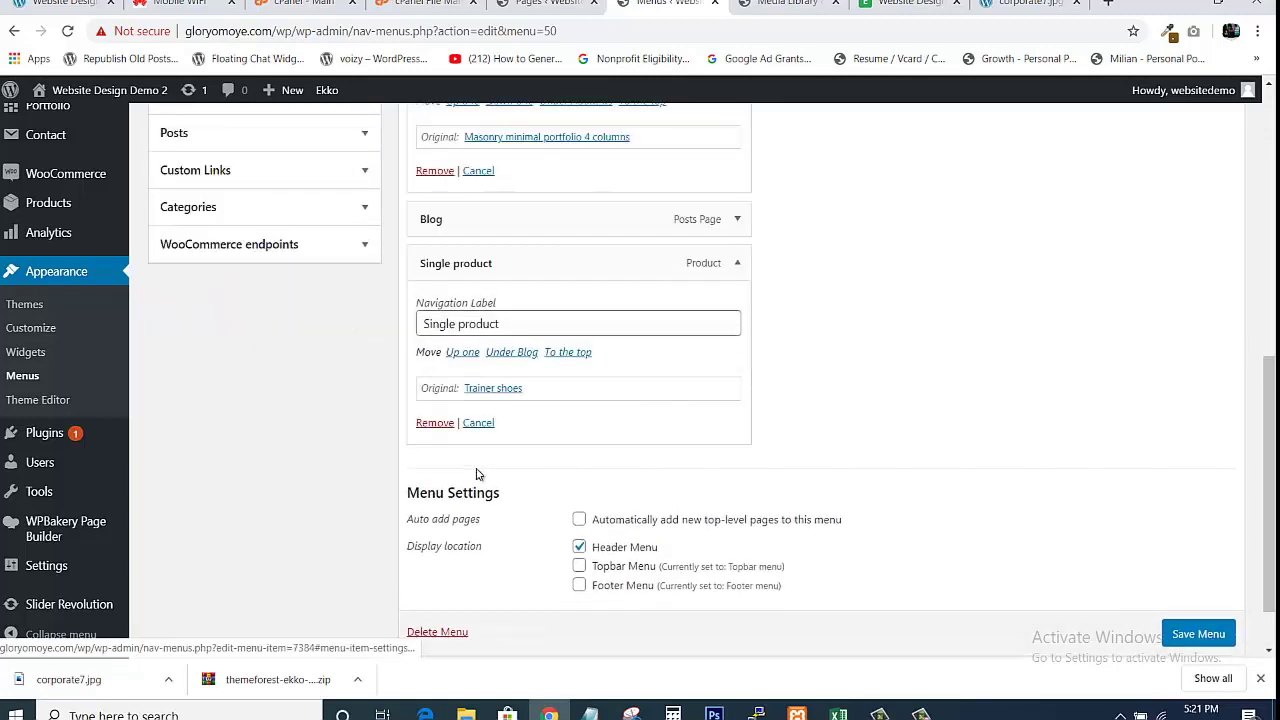
click(434, 421)
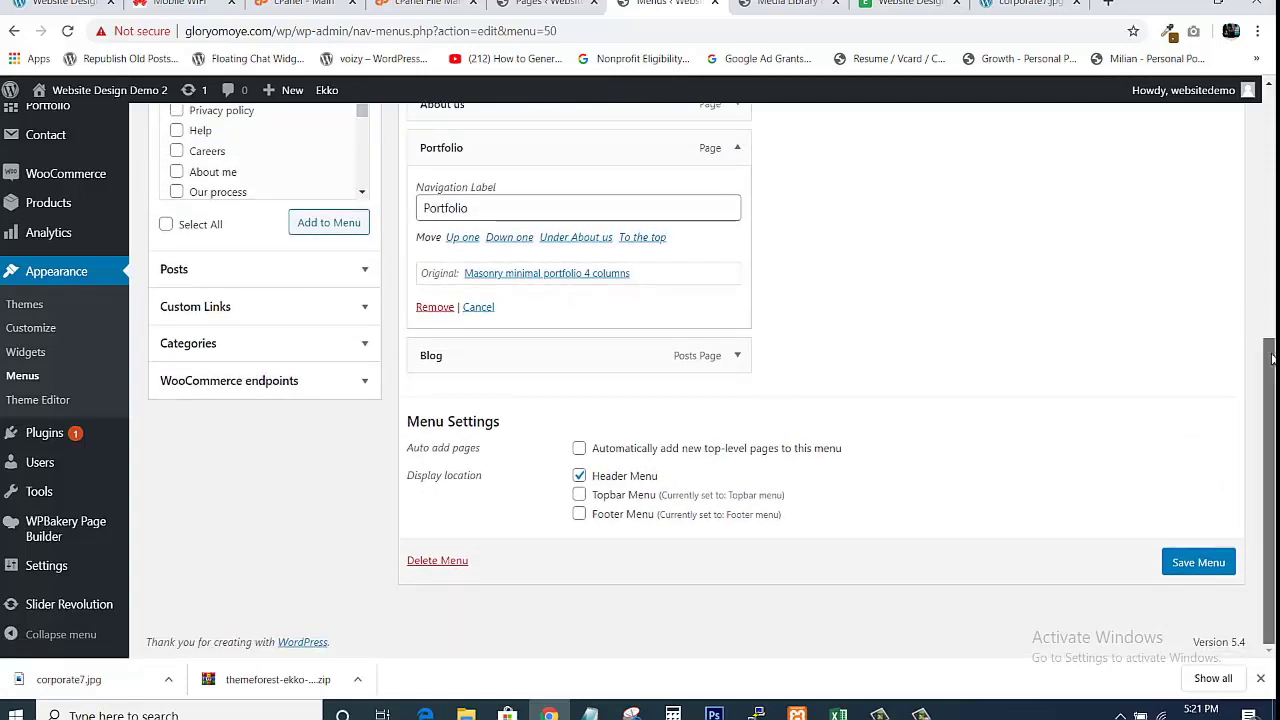
Add the Contact simple page to the Main menu after Blog.
scroll(1261, 308, up, 1)
scroll(1261, 308, down, 1)
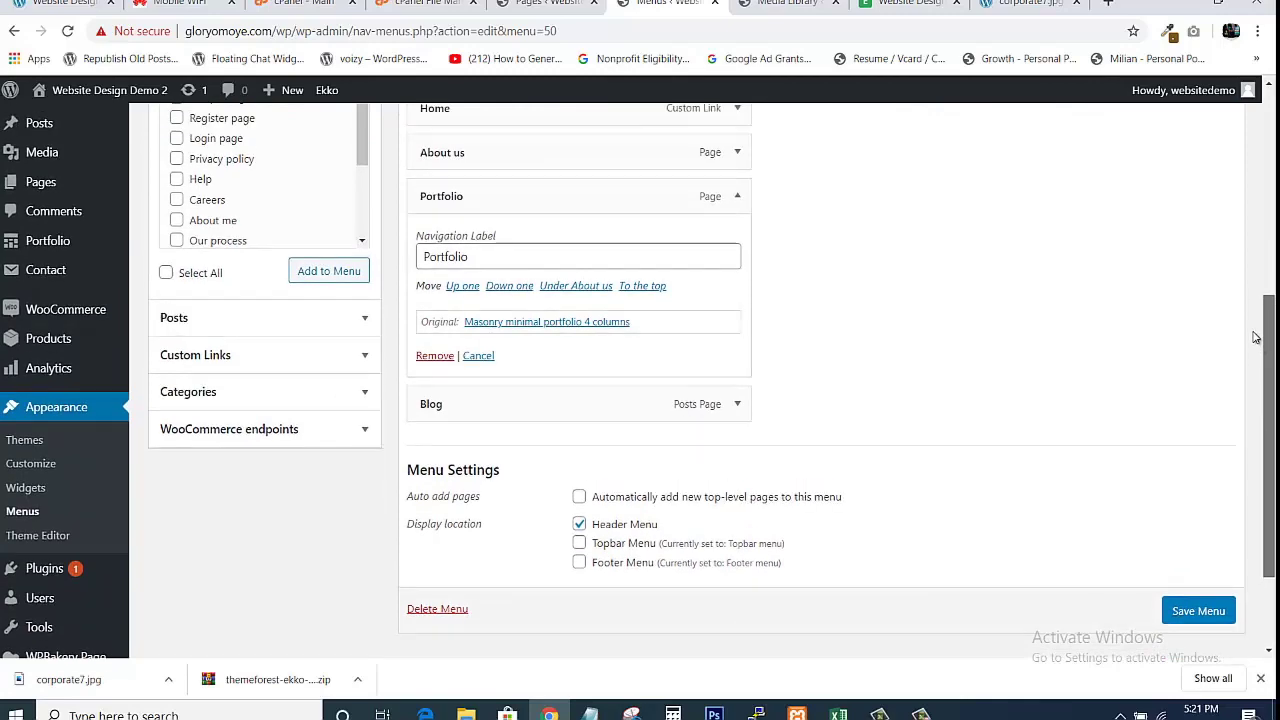
scroll(1256, 337, up, 1)
scroll(1250, 305, up, 1)
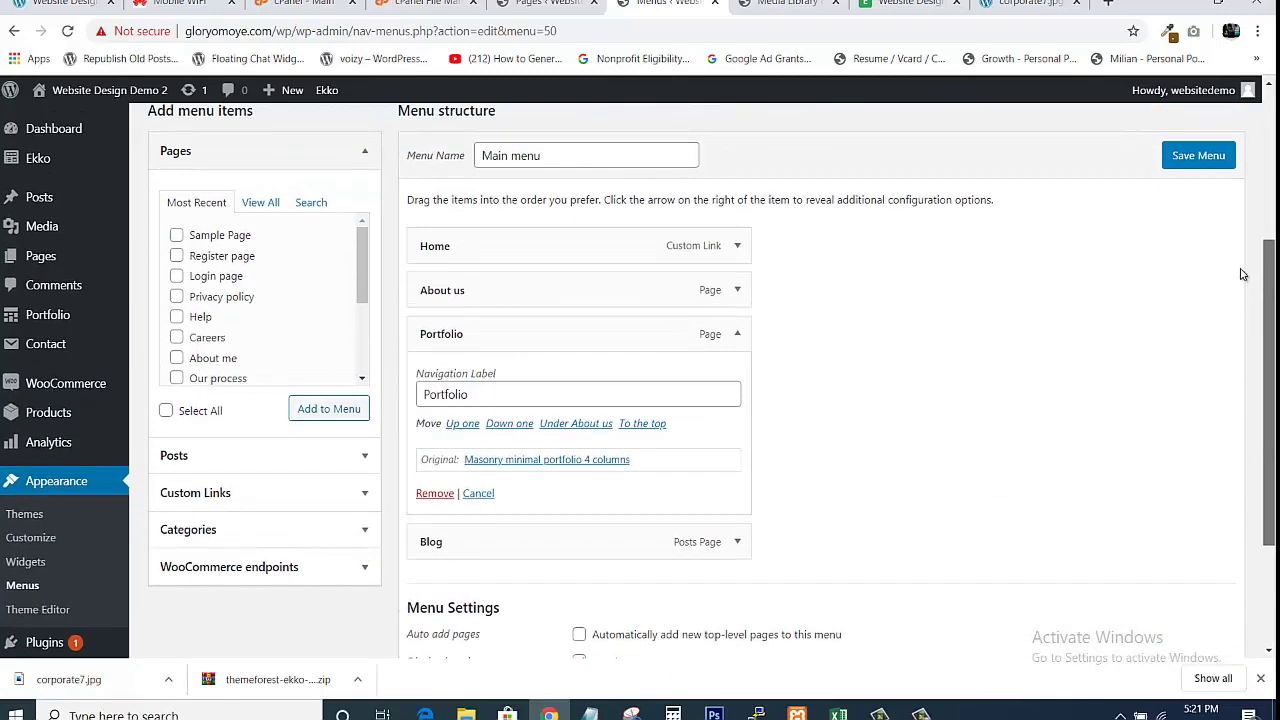
scroll(1242, 274, down, 3)
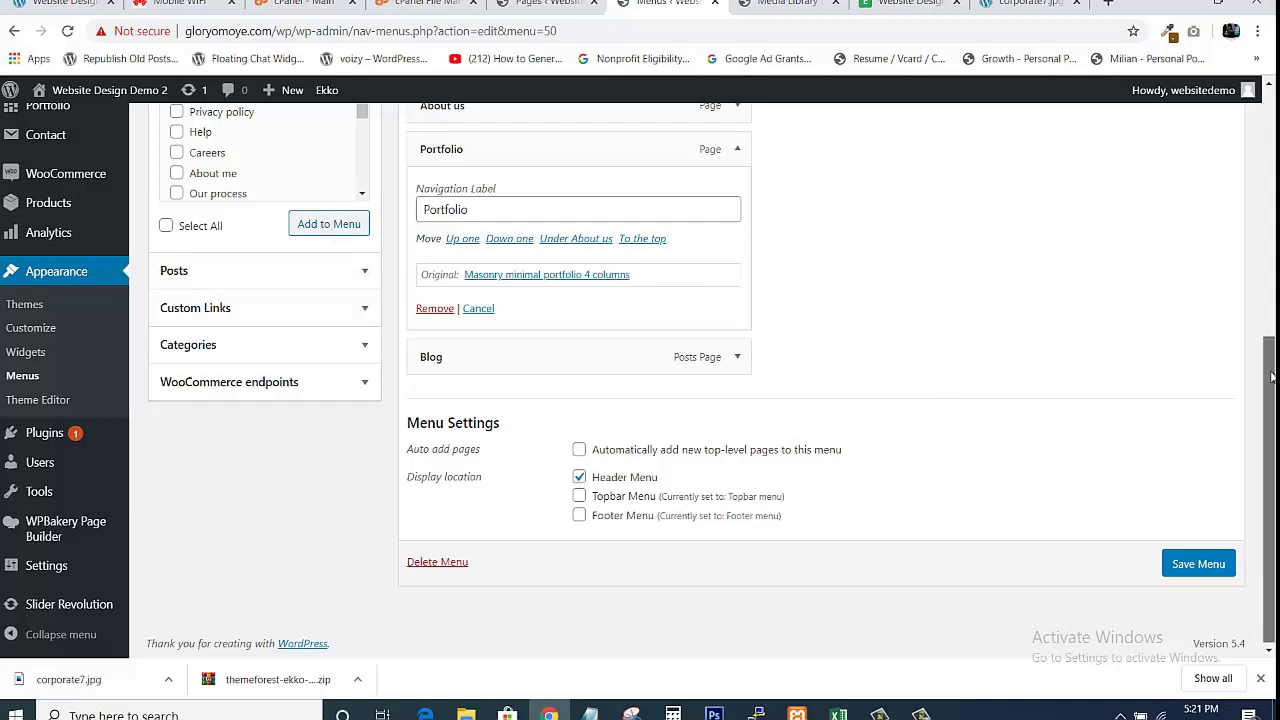
drag(1268, 350, 1260, 289)
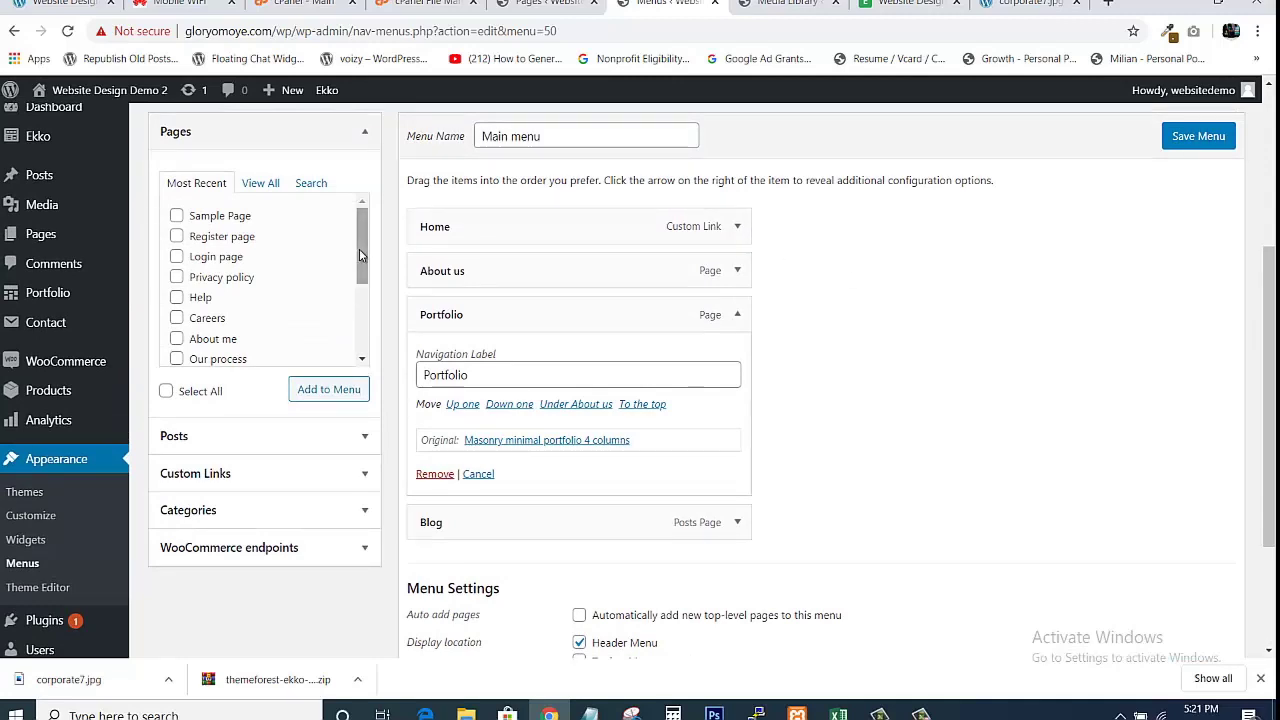
drag(359, 252, 356, 320)
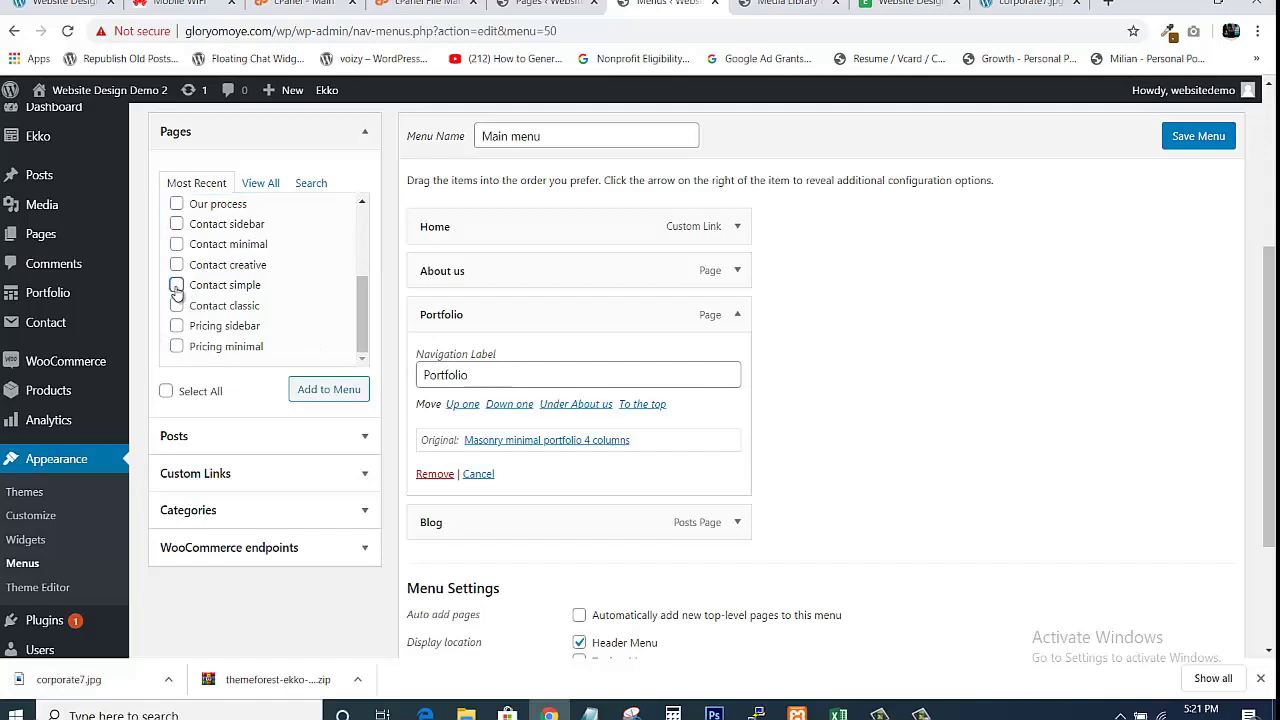
click(321, 391)
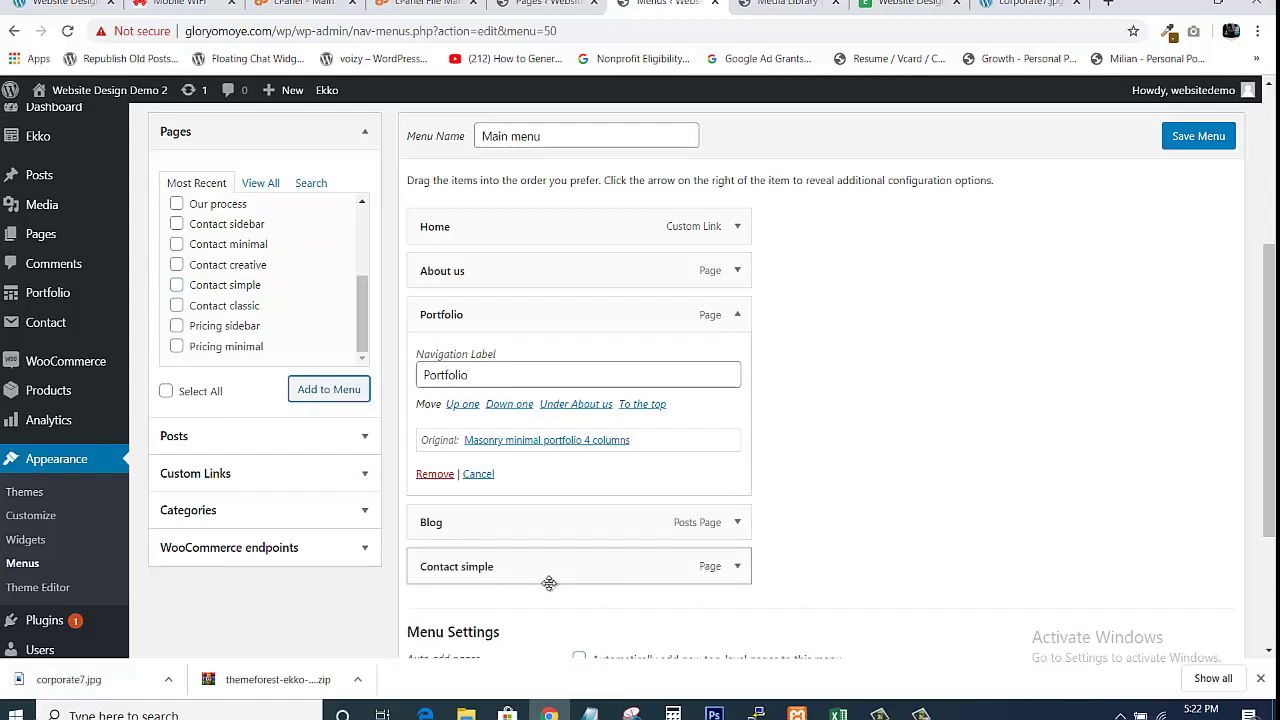
Relabel the new item as Contact Us and save the Main menu.
drag(1272, 350, 1043, 434)
click(736, 399)
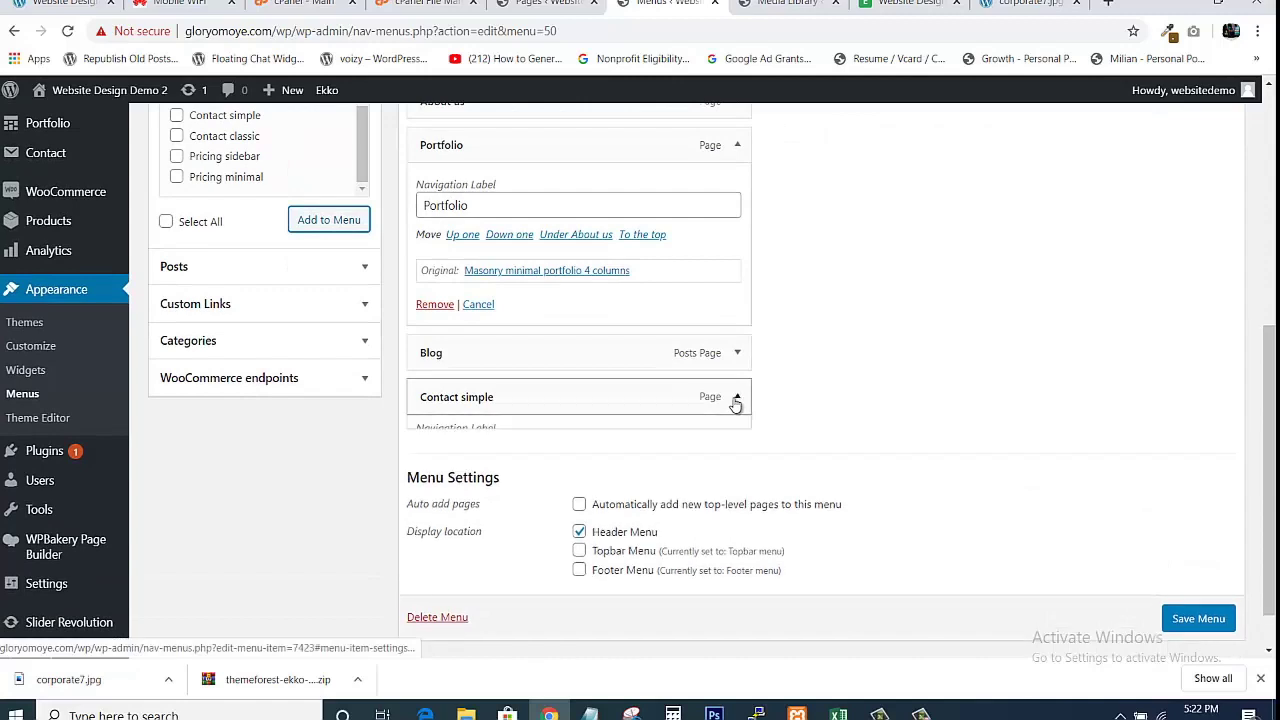
click(550, 456)
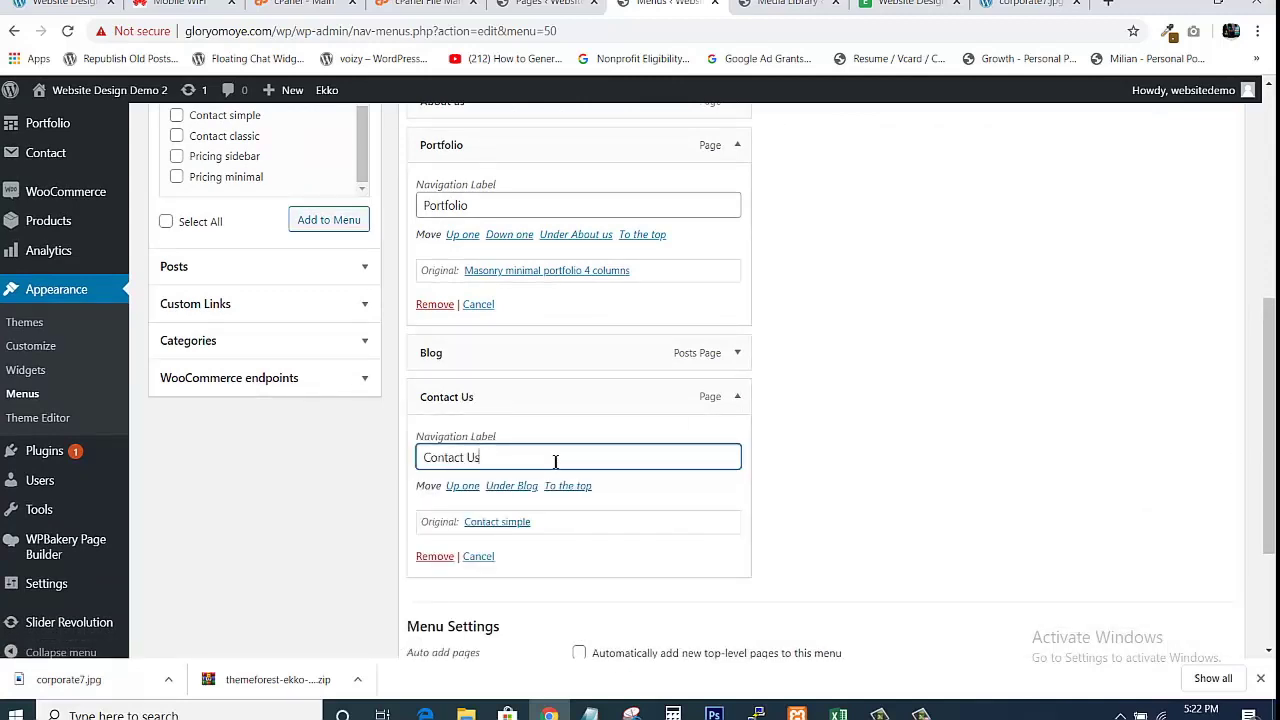
drag(1270, 380, 1268, 472)
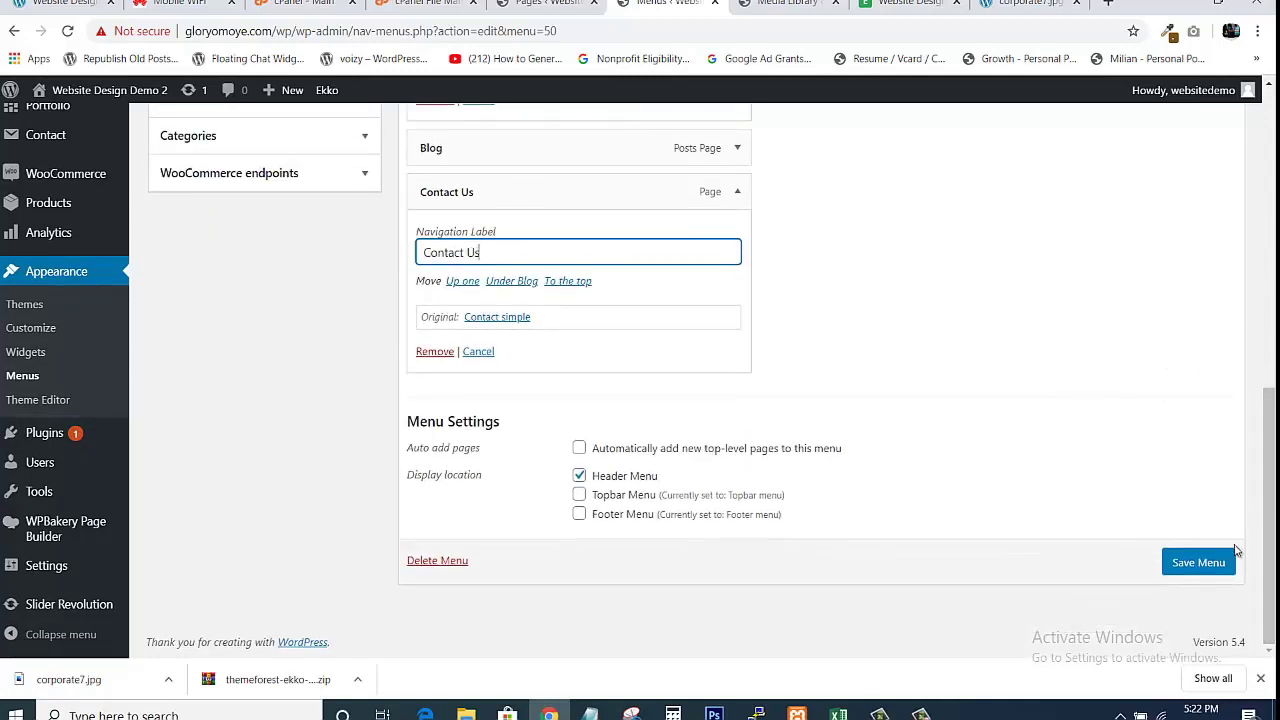
click(1175, 565)
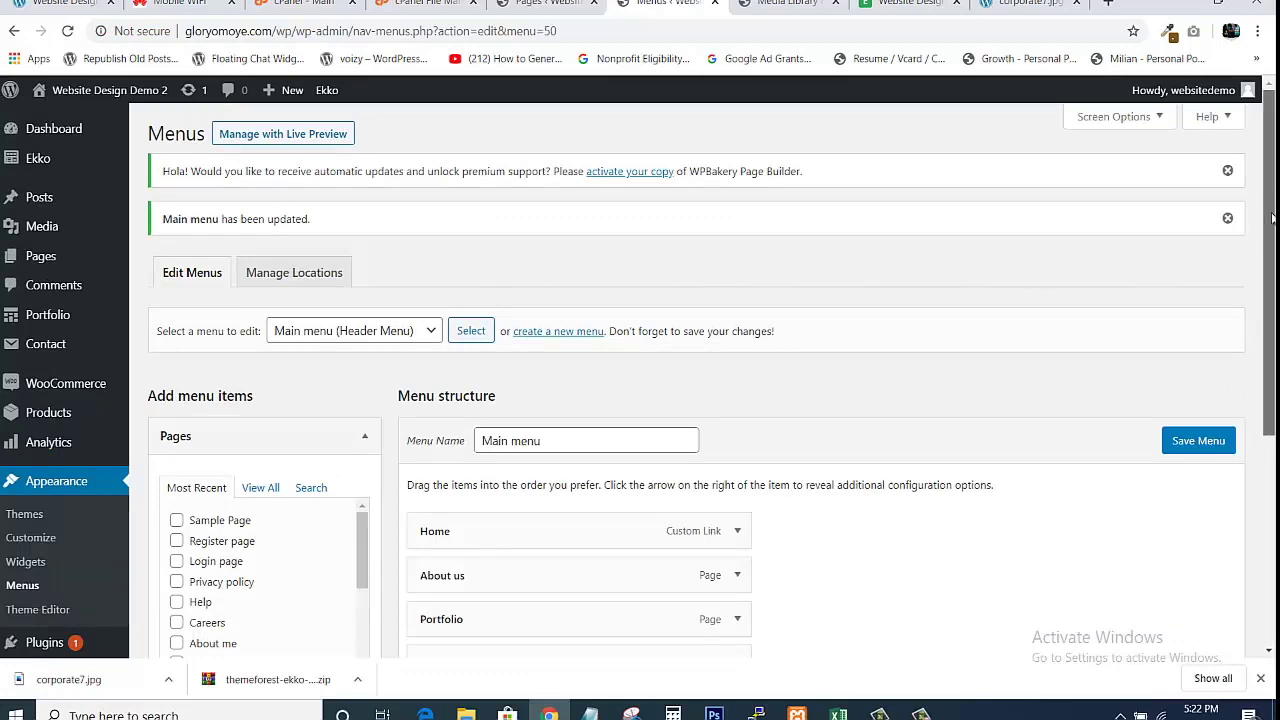
Reload the live Ekko site to show Home, About us, Portfolio, Blog and Contact Us.
drag(1265, 186, 1262, 265)
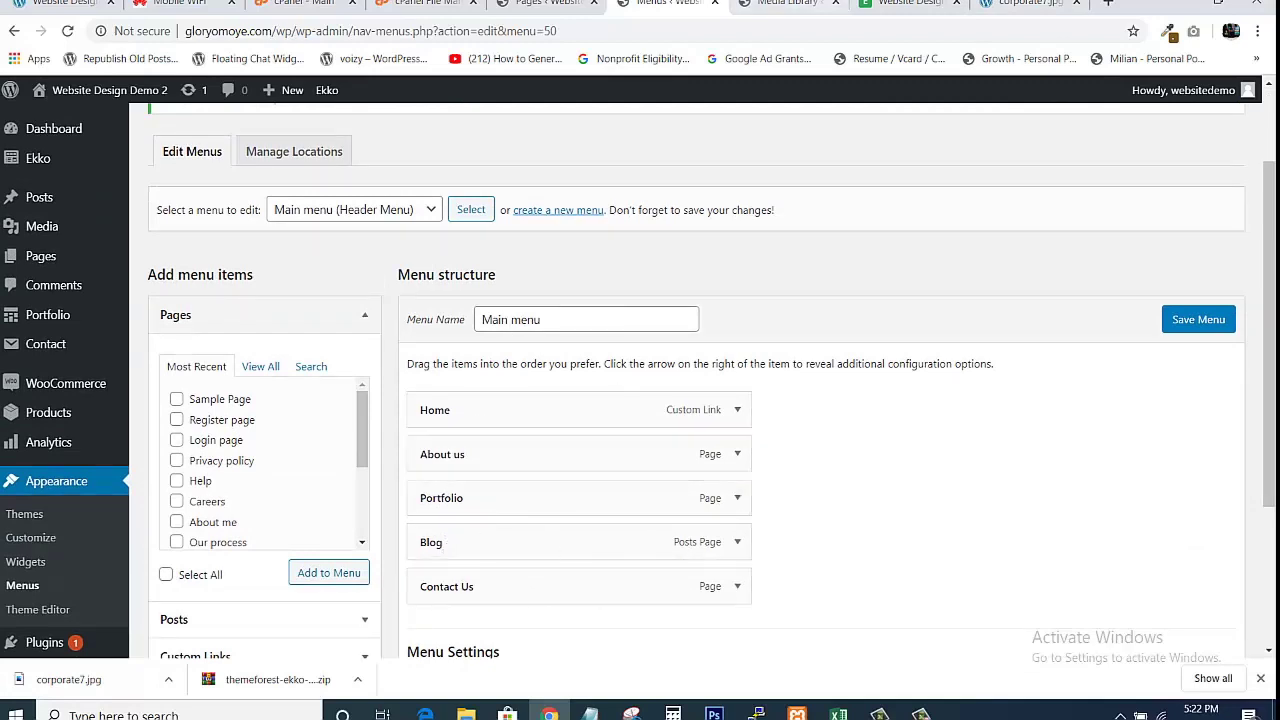
click(908, 4)
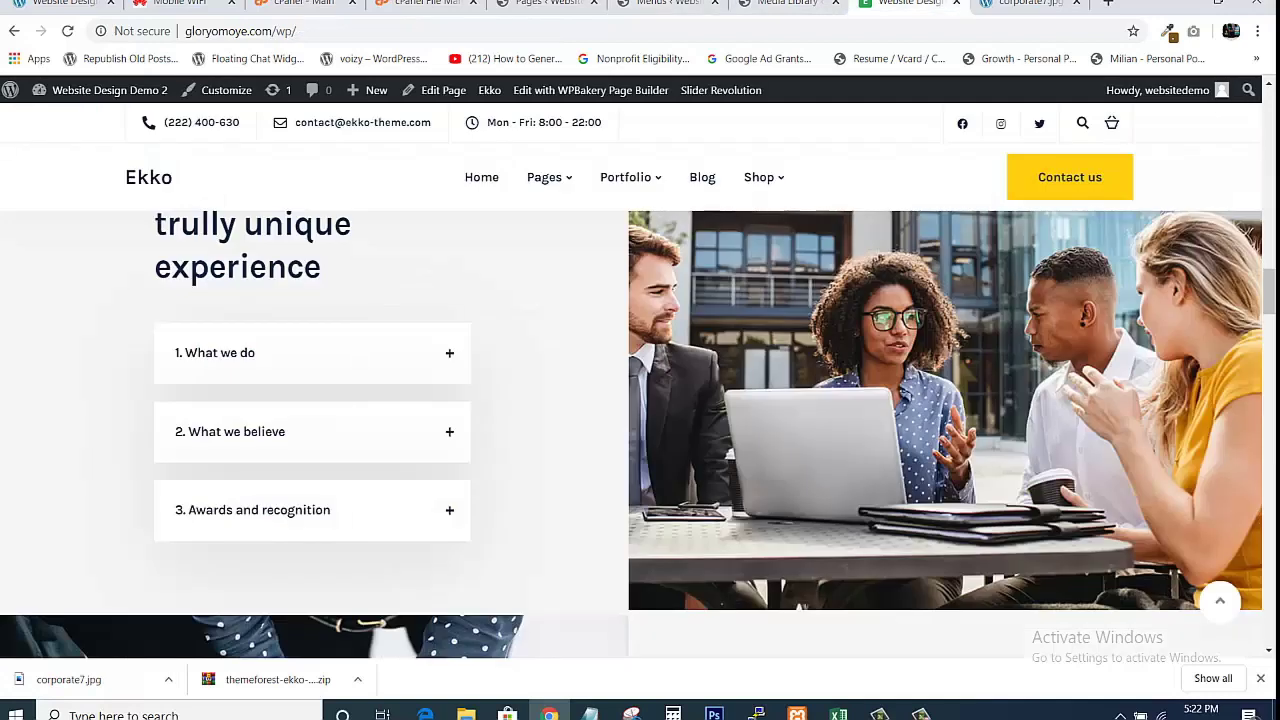
click(590, 31)
key(Return)
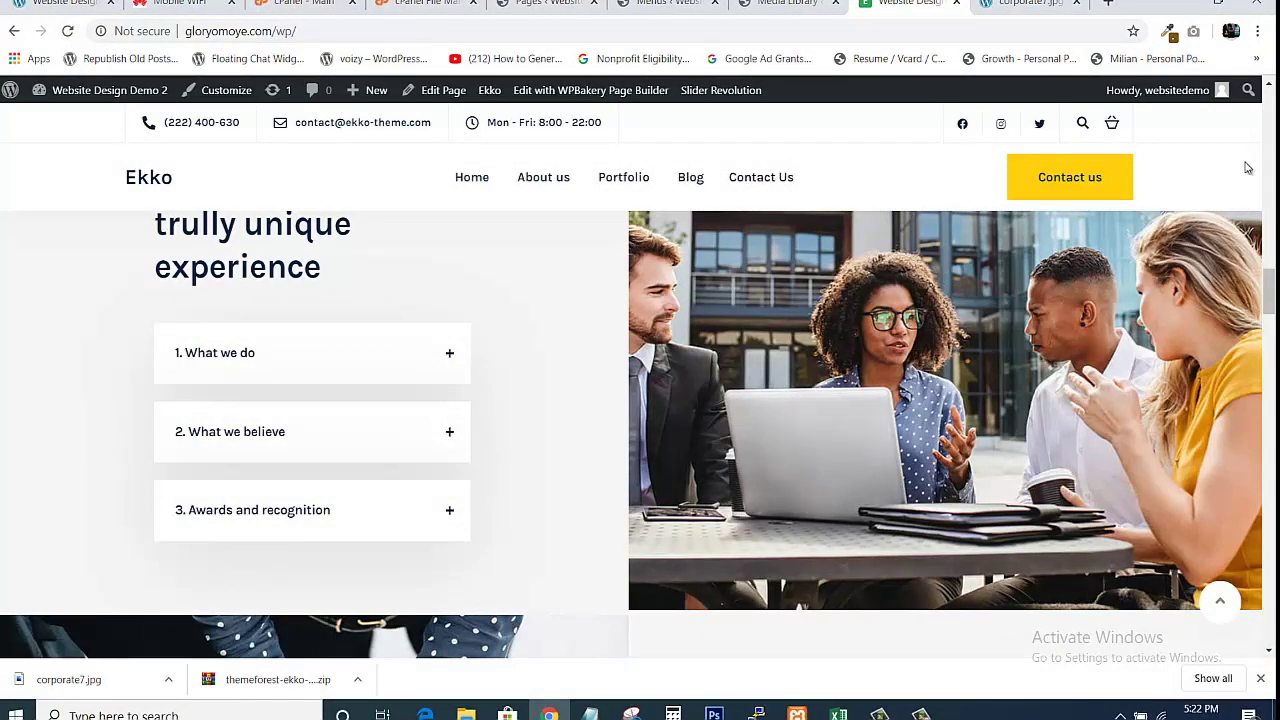
drag(1270, 298, 1266, 152)
drag(1248, 95, 1247, 88)
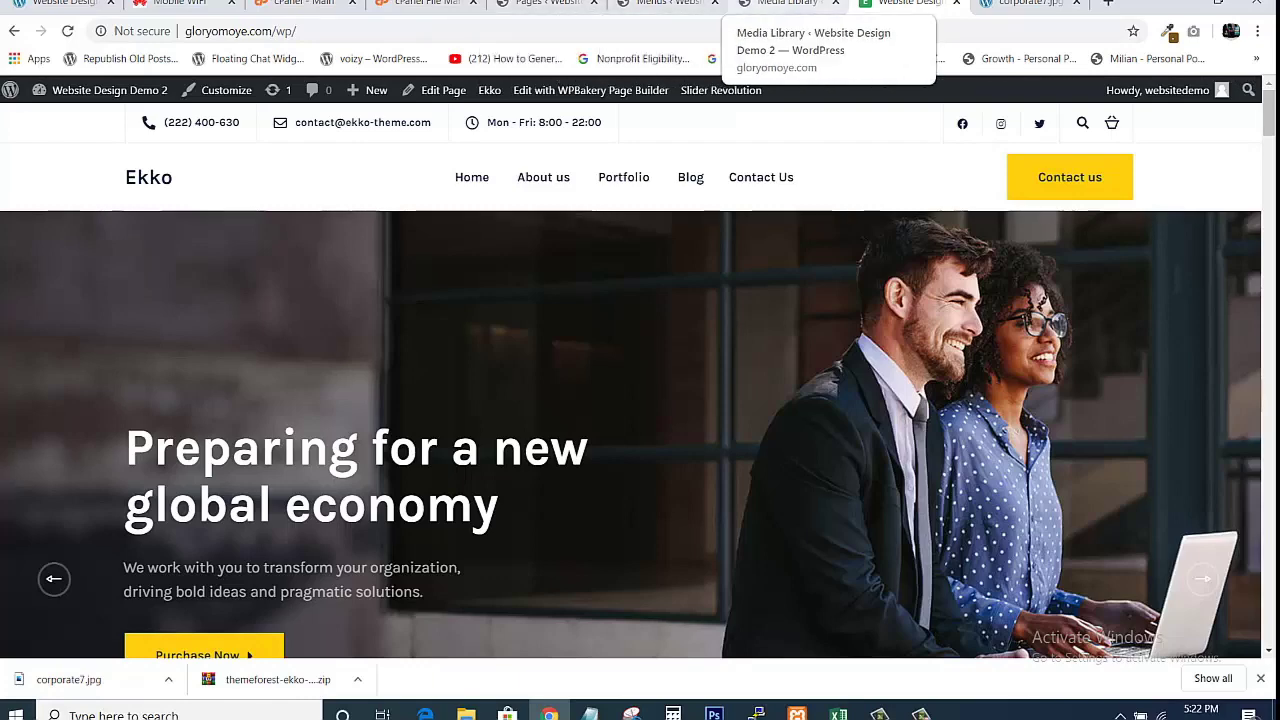
Open the About us page in a new tab from the live site's header menu.
click(665, 3)
click(548, 3)
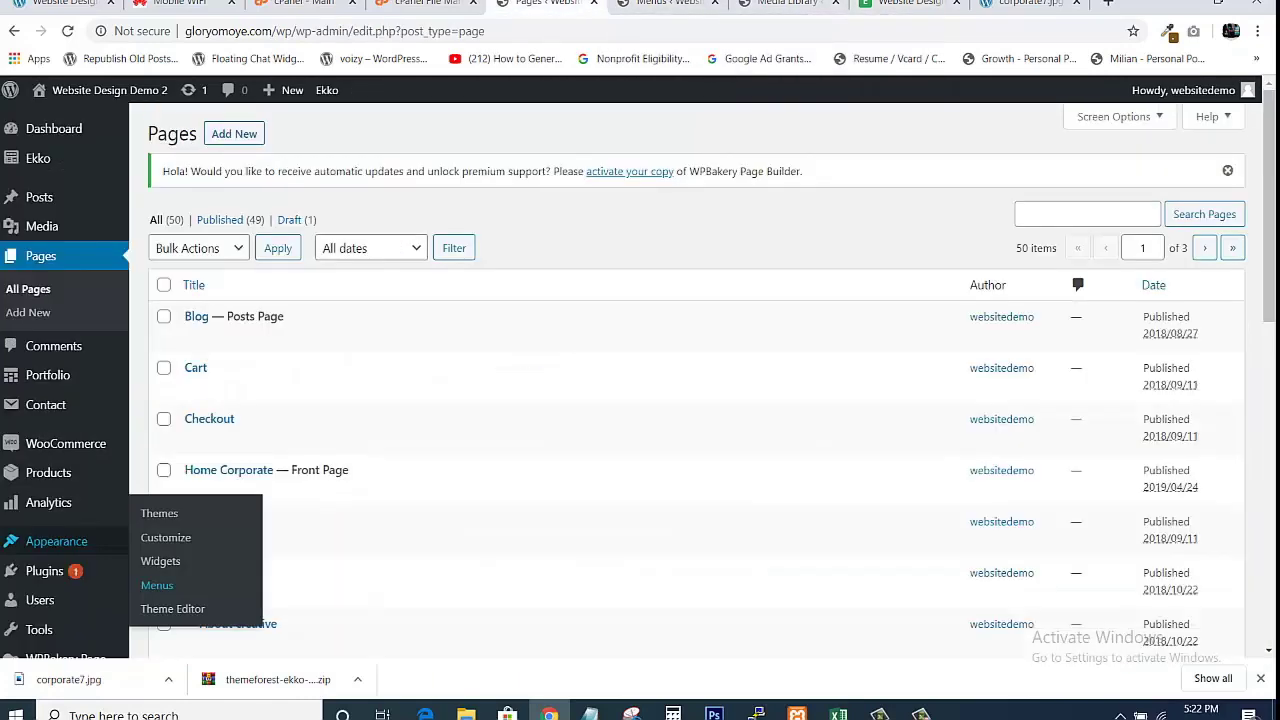
click(665, 3)
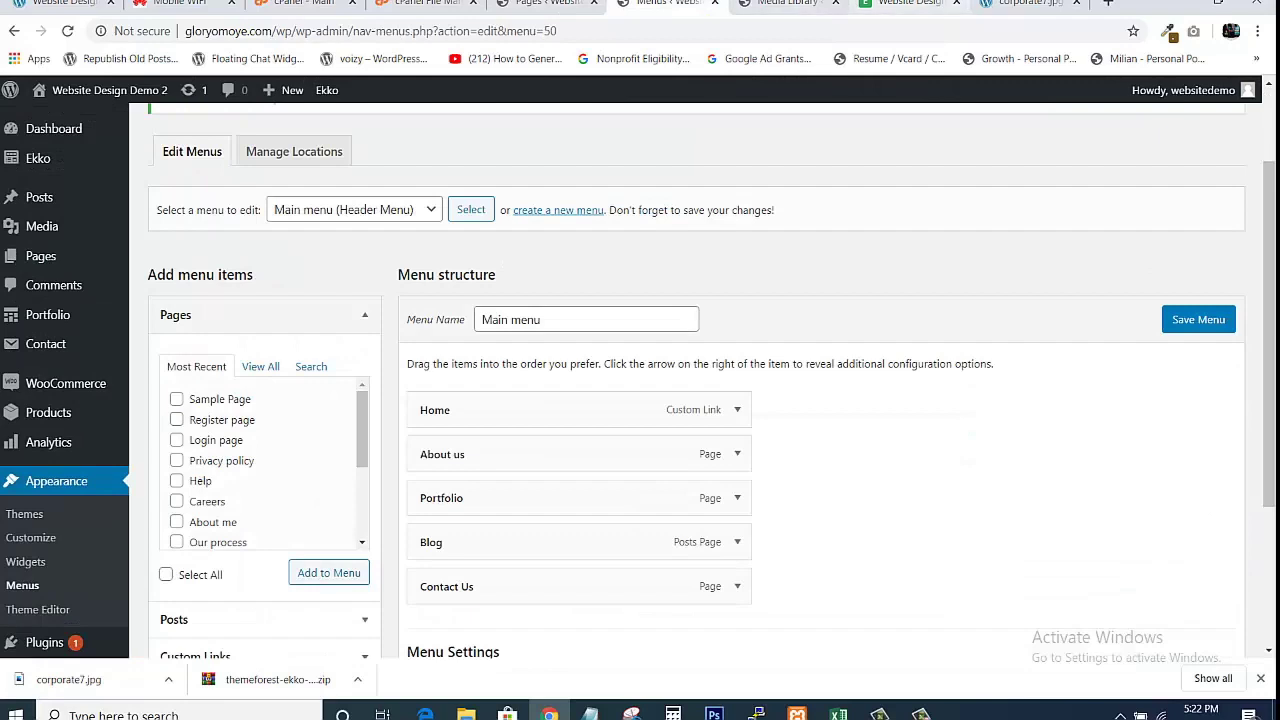
click(878, 6)
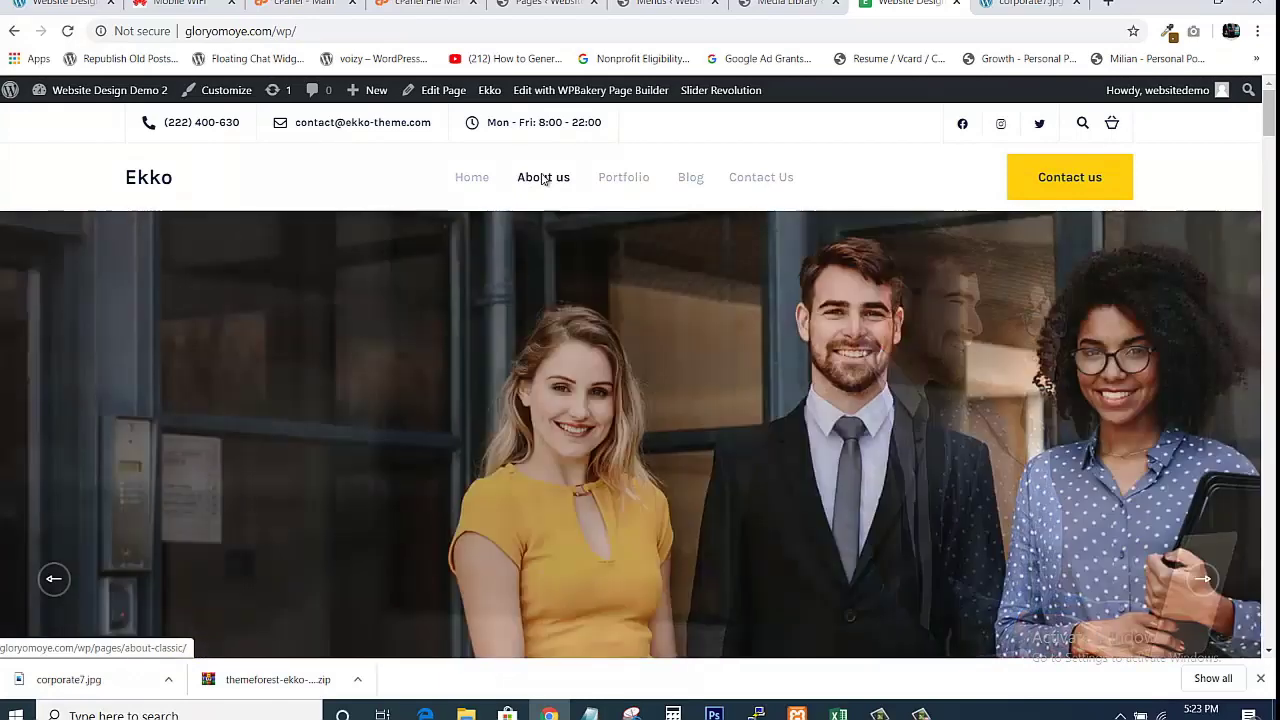
right_click(542, 178)
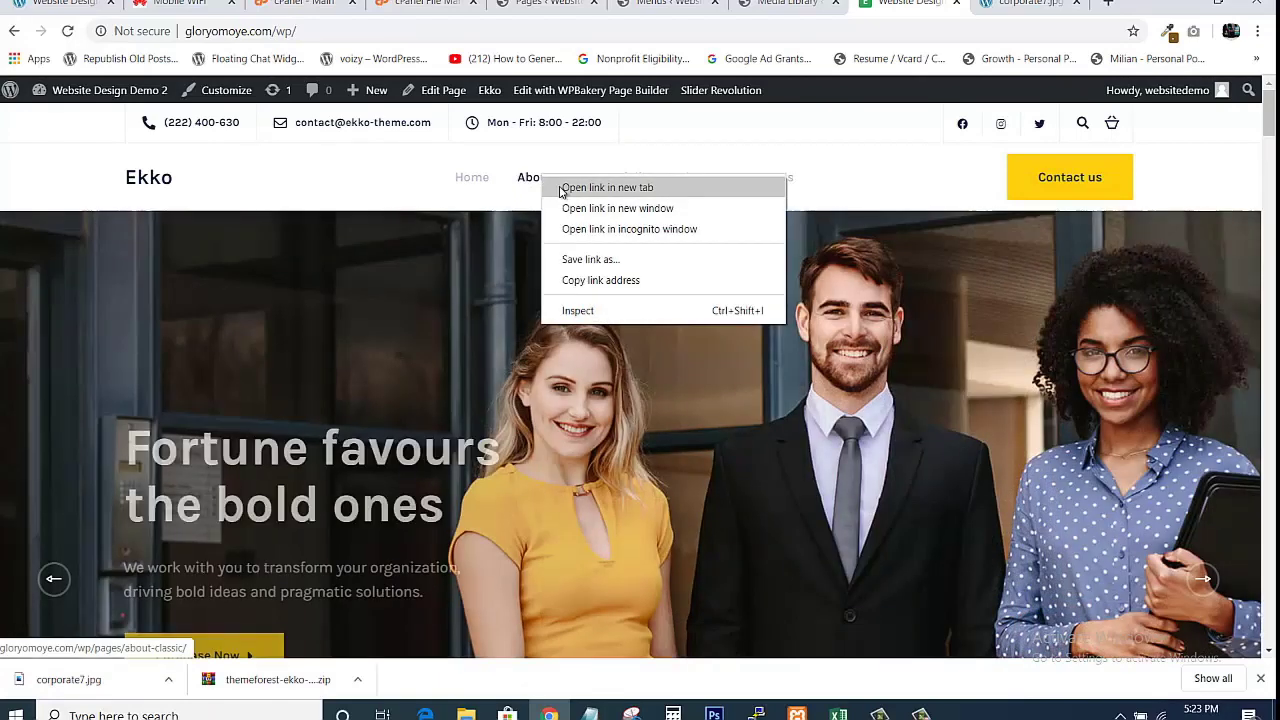
click(605, 188)
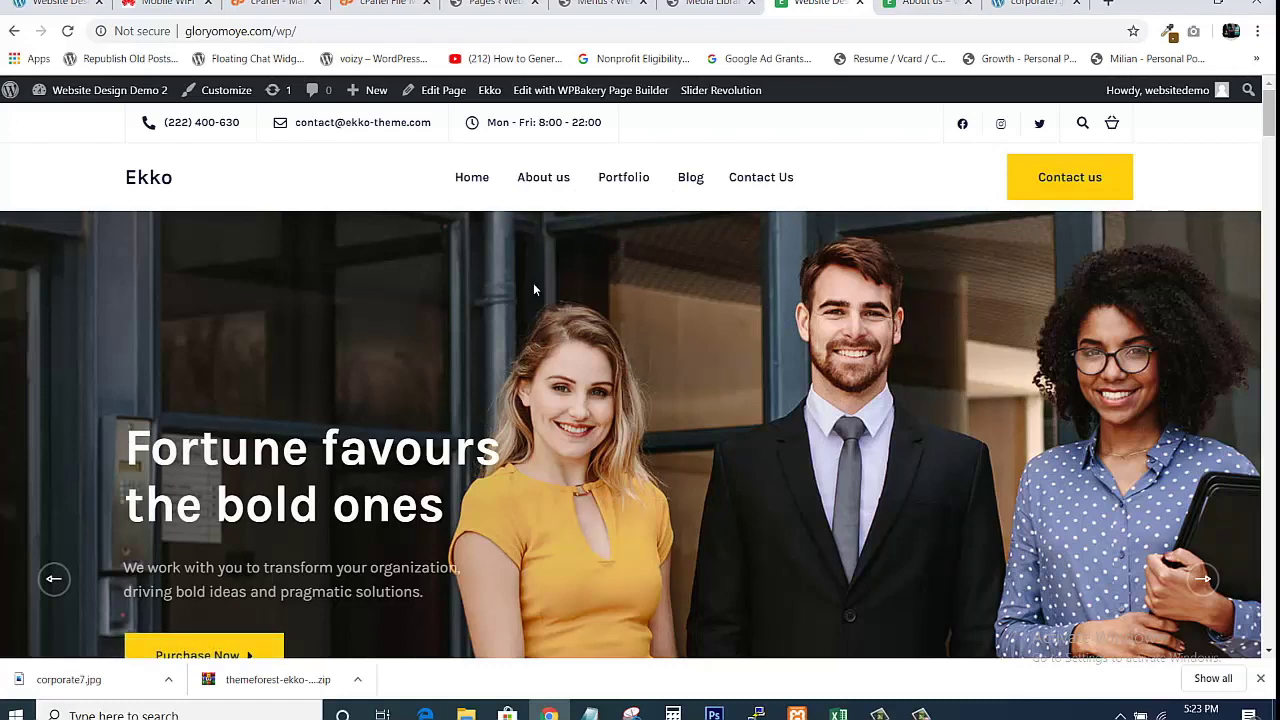
click(490, 4)
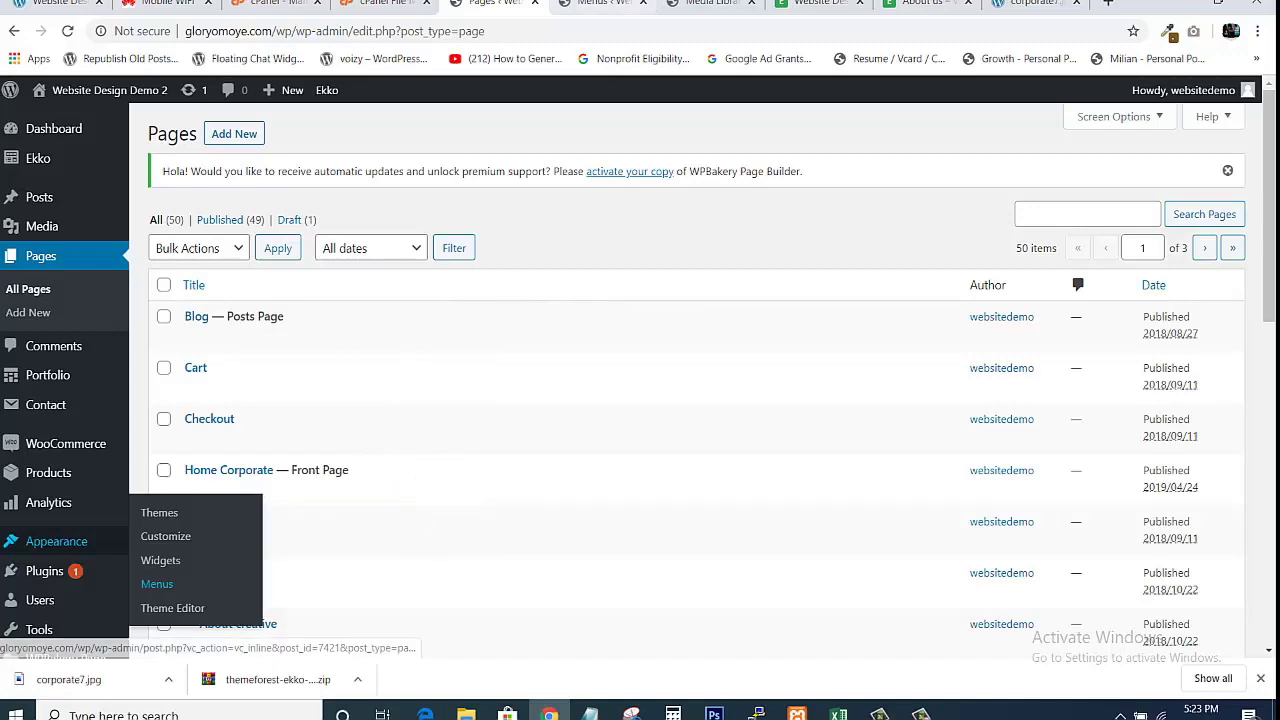
click(818, 3)
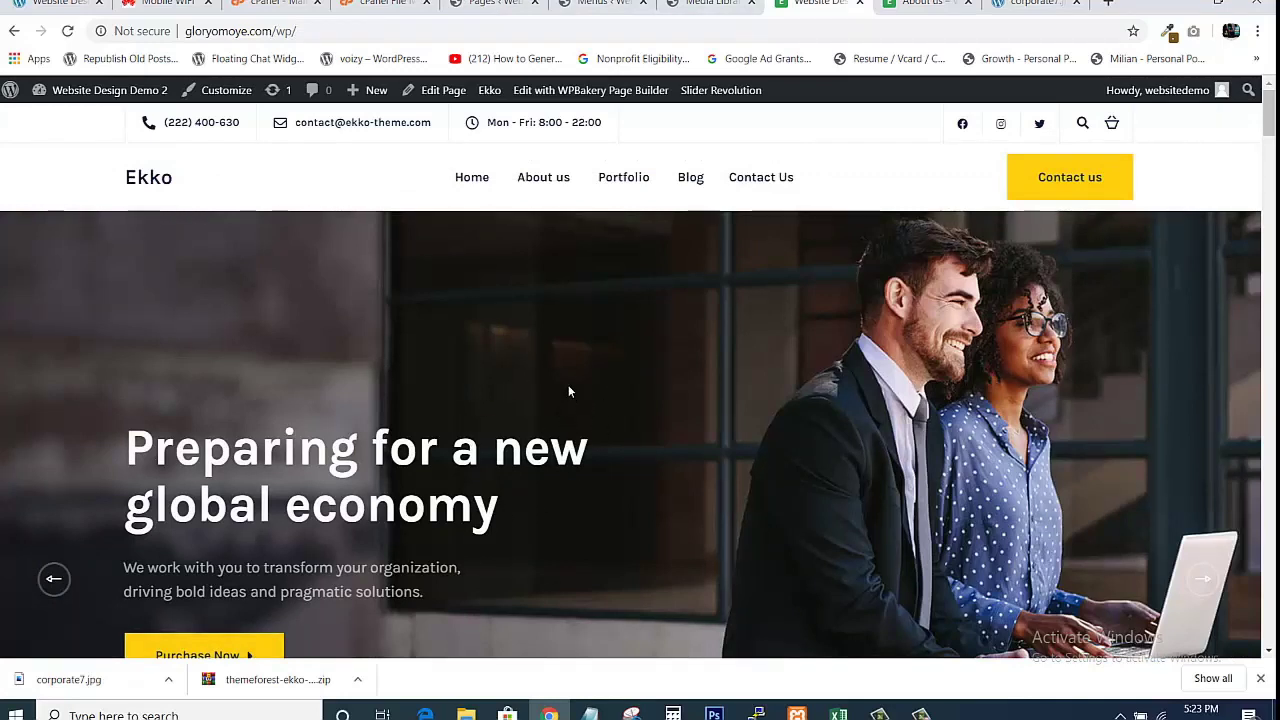
right_click(539, 89)
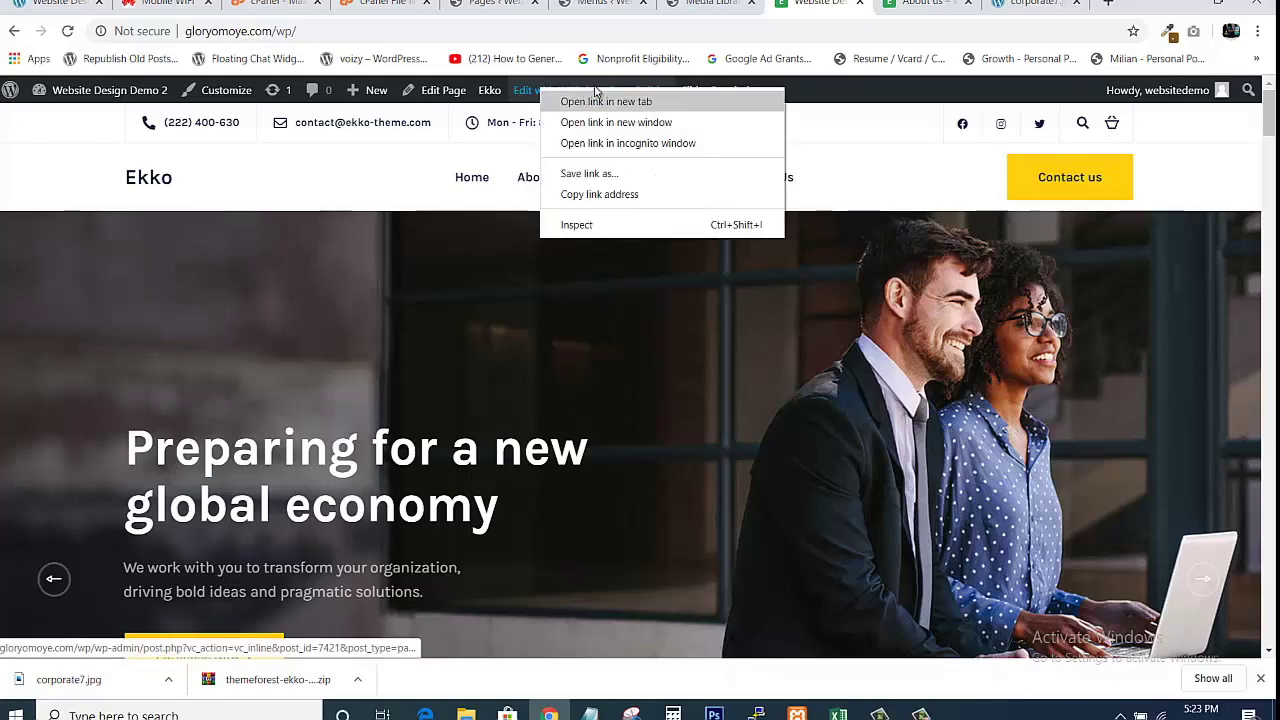
click(822, 4)
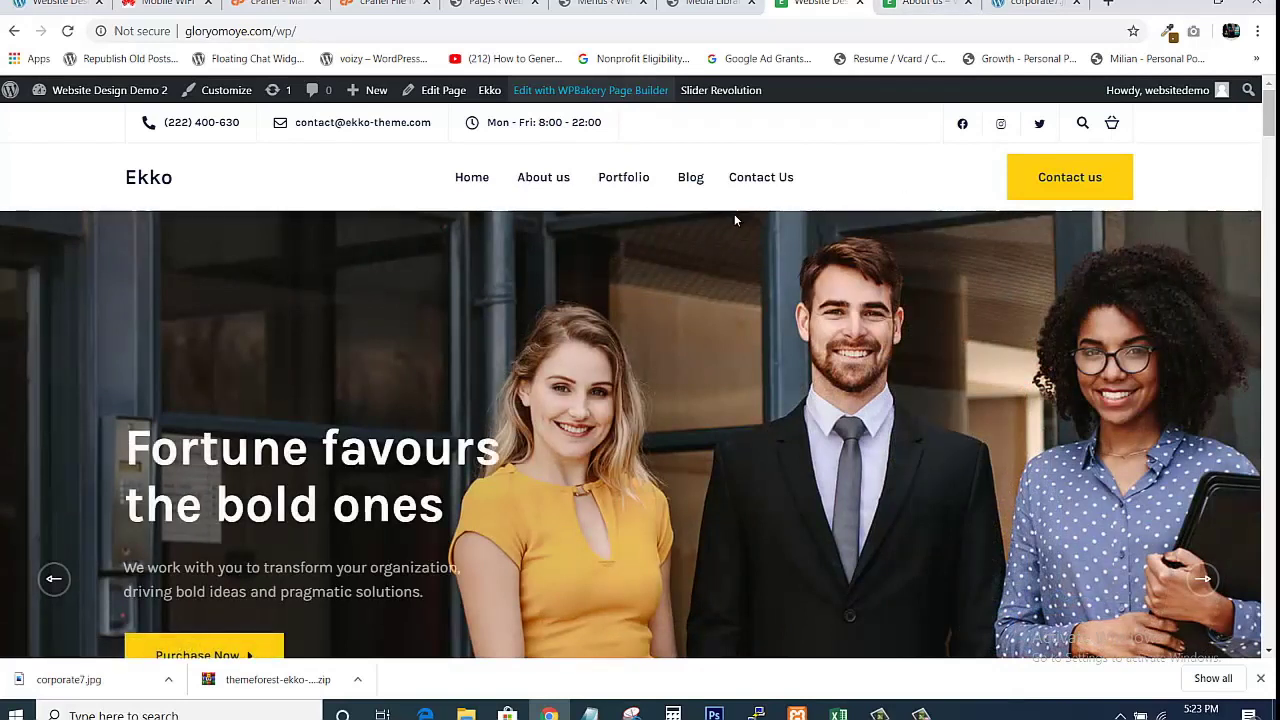
Open the live About us page and scroll through its Easy setup, Browser support and Meet the team sections.
click(542, 188)
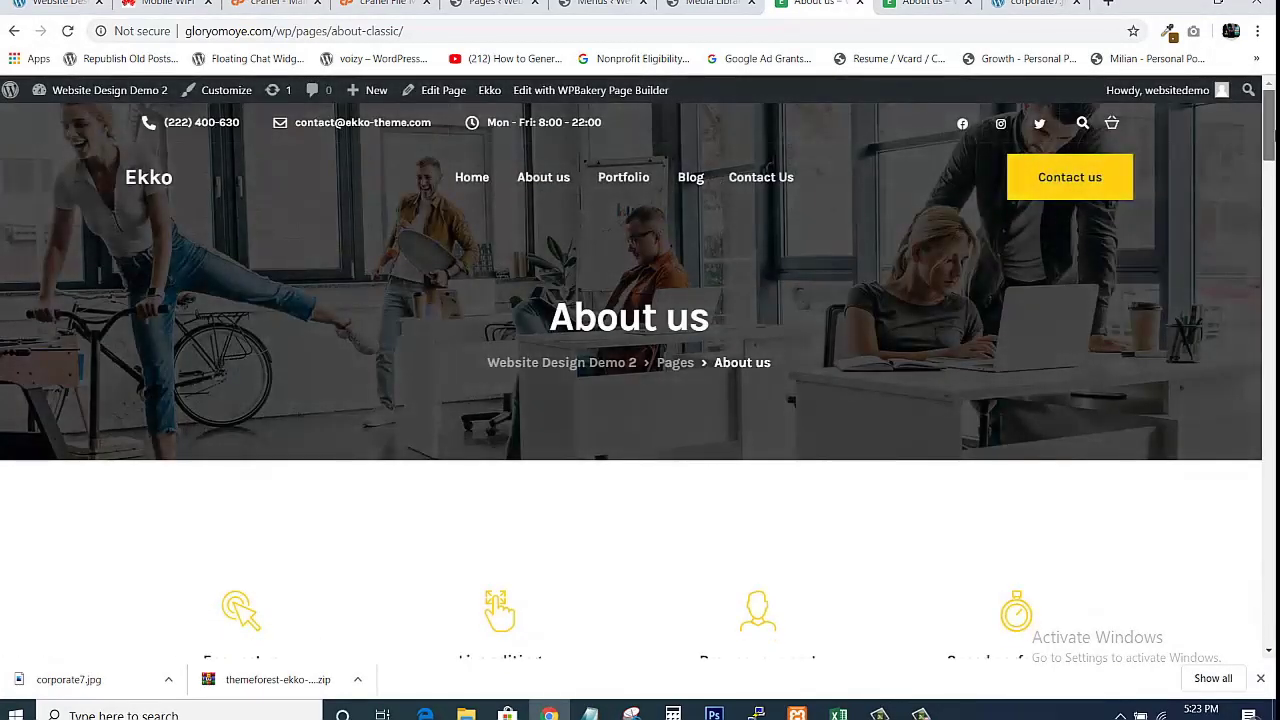
scroll(640, 400, down, 1)
scroll(640, 400, up, 1)
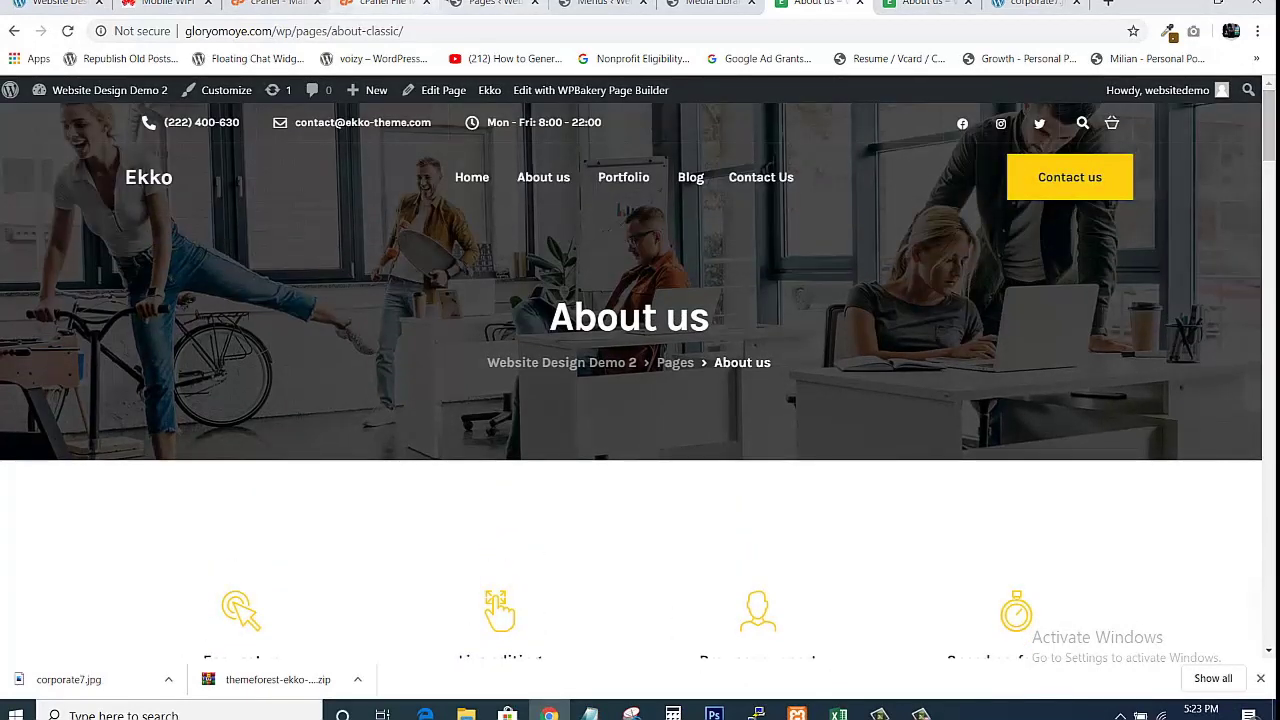
click(490, 3)
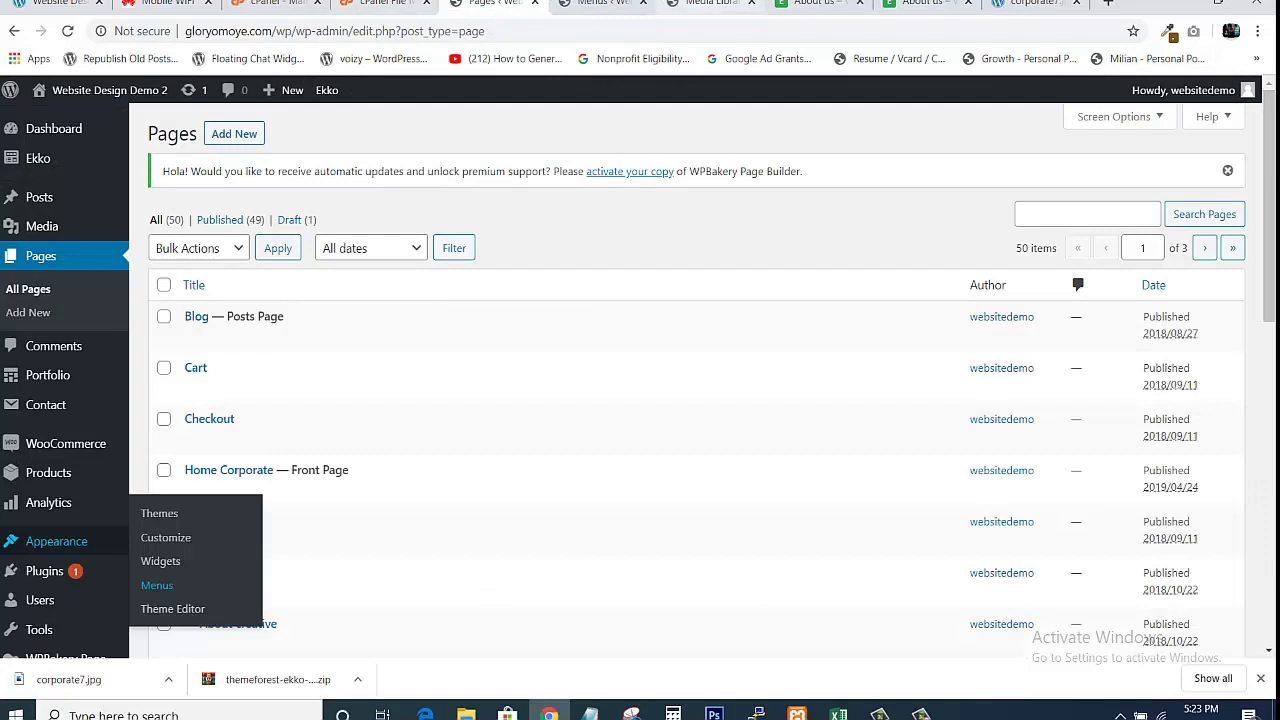
click(810, 3)
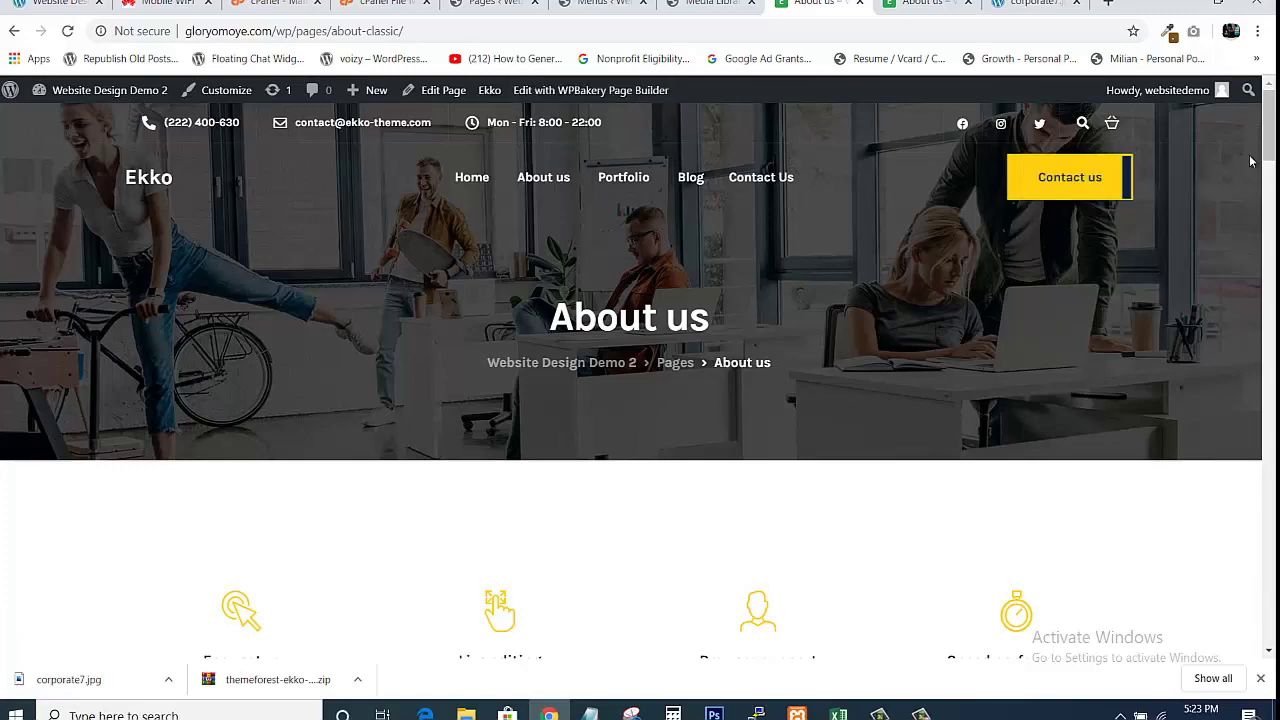
scroll(640, 380, down, 20)
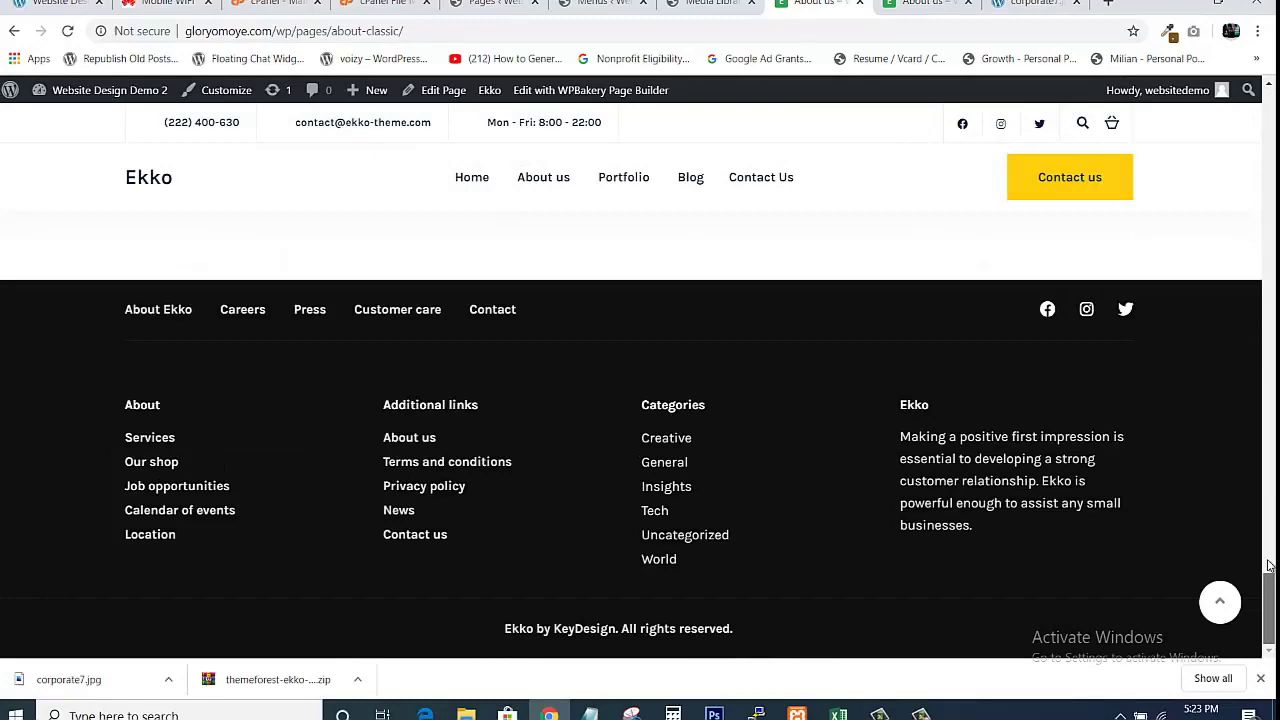
drag(1268, 566, 1268, 111)
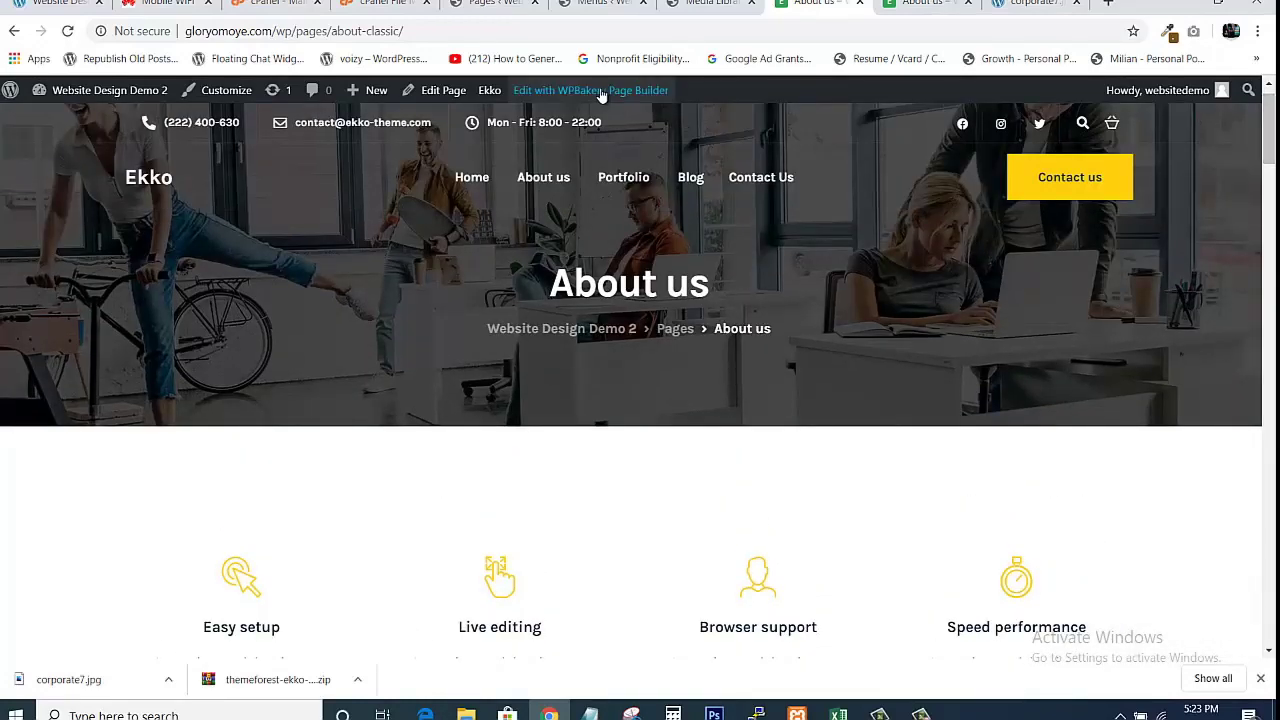
Look over About us in the WPBakery editor, then return to the live About us tab with Ctrl+Tab.
click(601, 92)
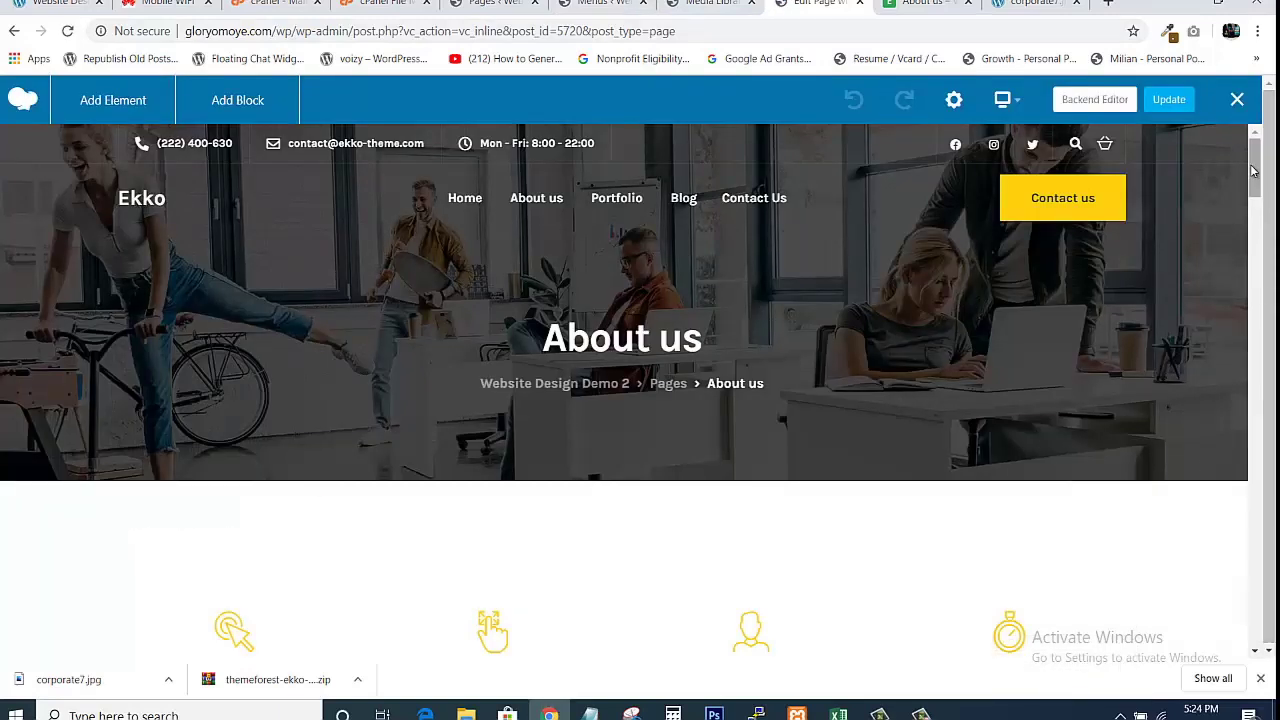
mouse_move(1253, 172)
mouse_down()
mouse_move(1256, 615)
mouse_move(1256, 172)
mouse_up()
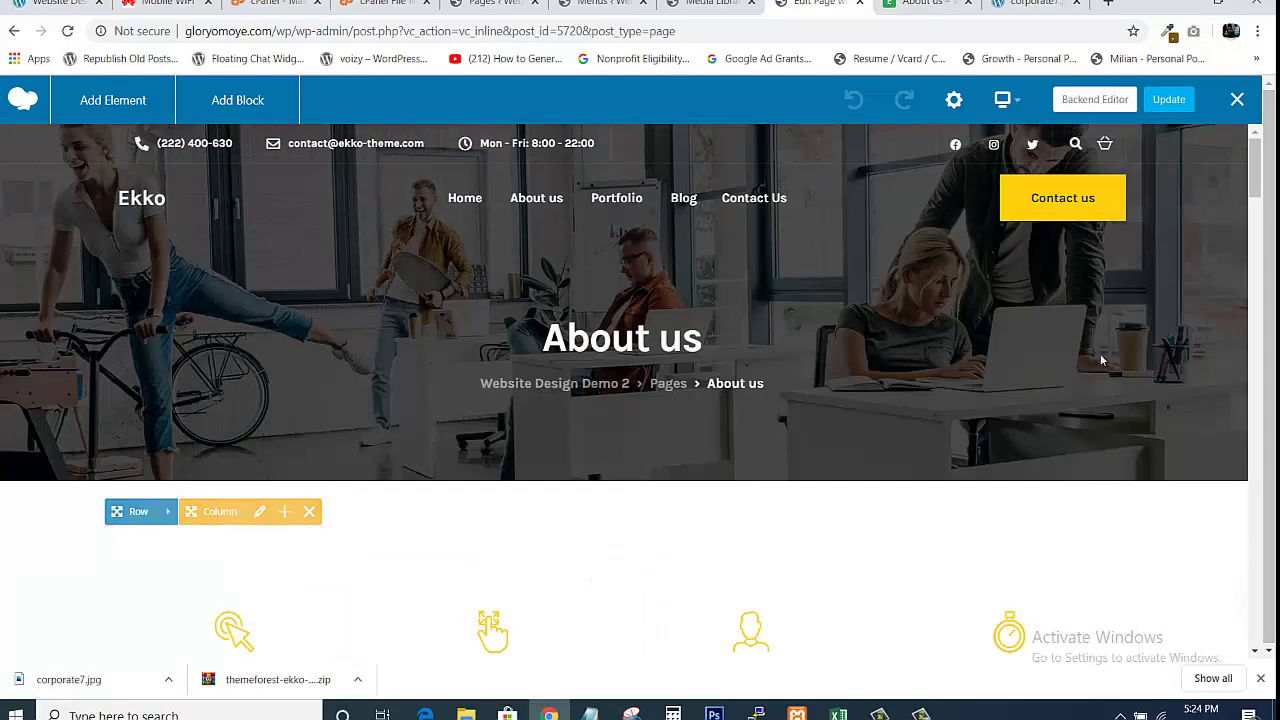
scroll(1256, 210, down, 2)
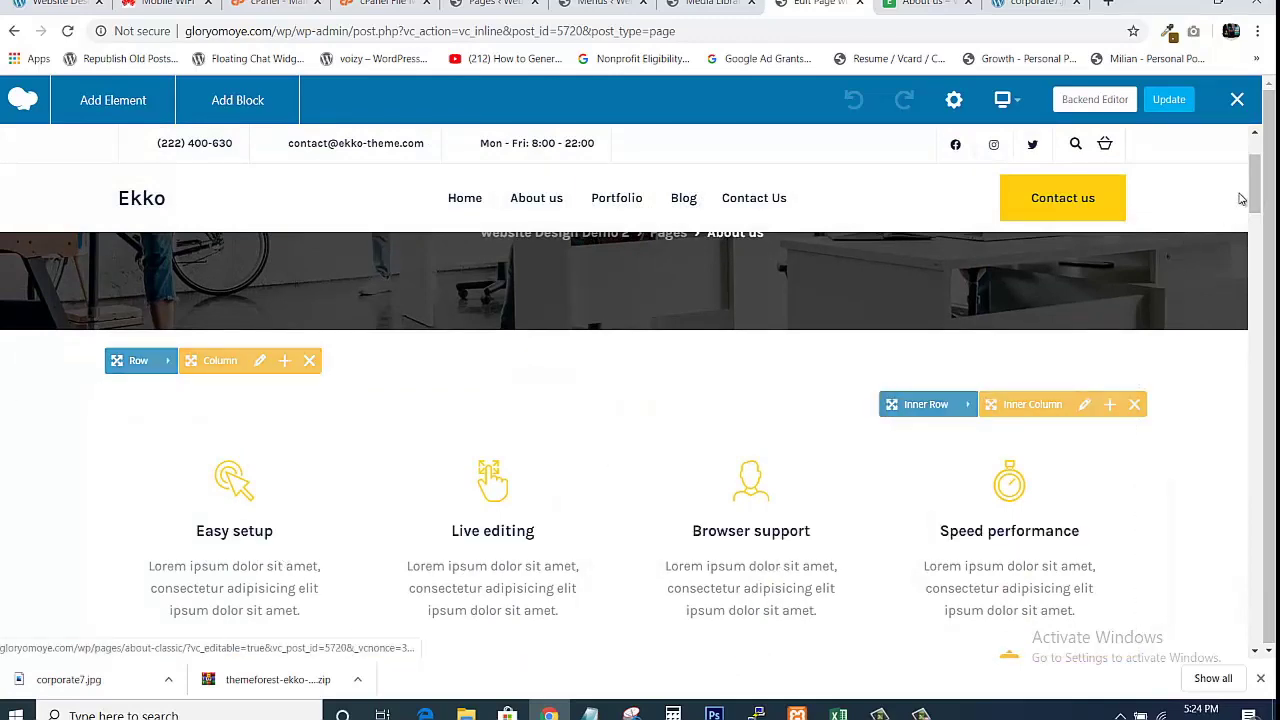
drag(1255, 185, 1255, 372)
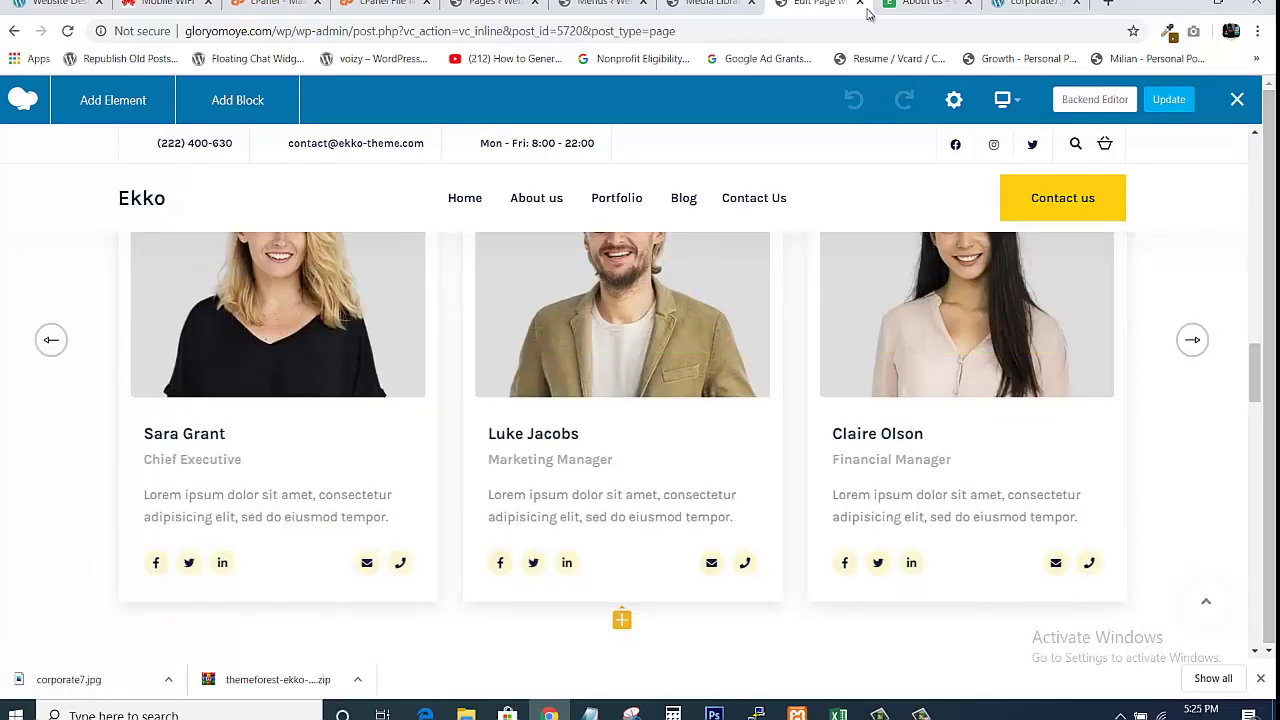
key(ctrl+Tab)
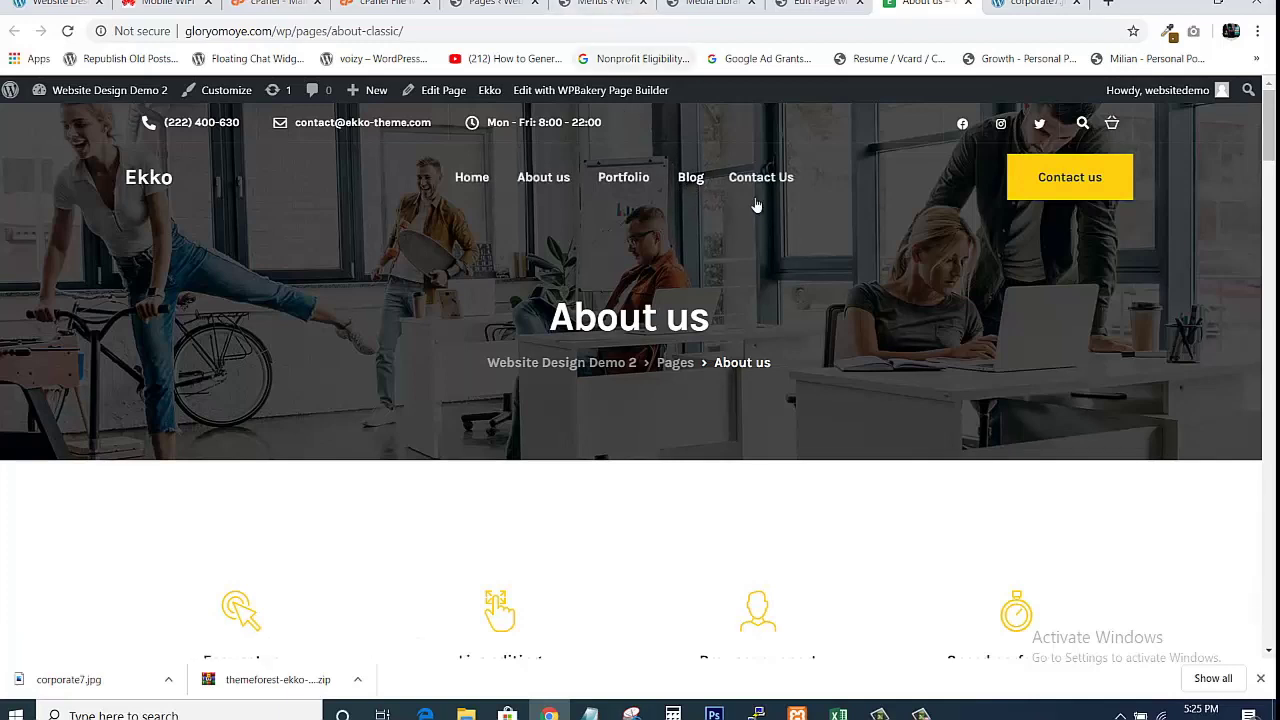
Go to Posts > All Posts to list the 8 published posts.
click(500, 4)
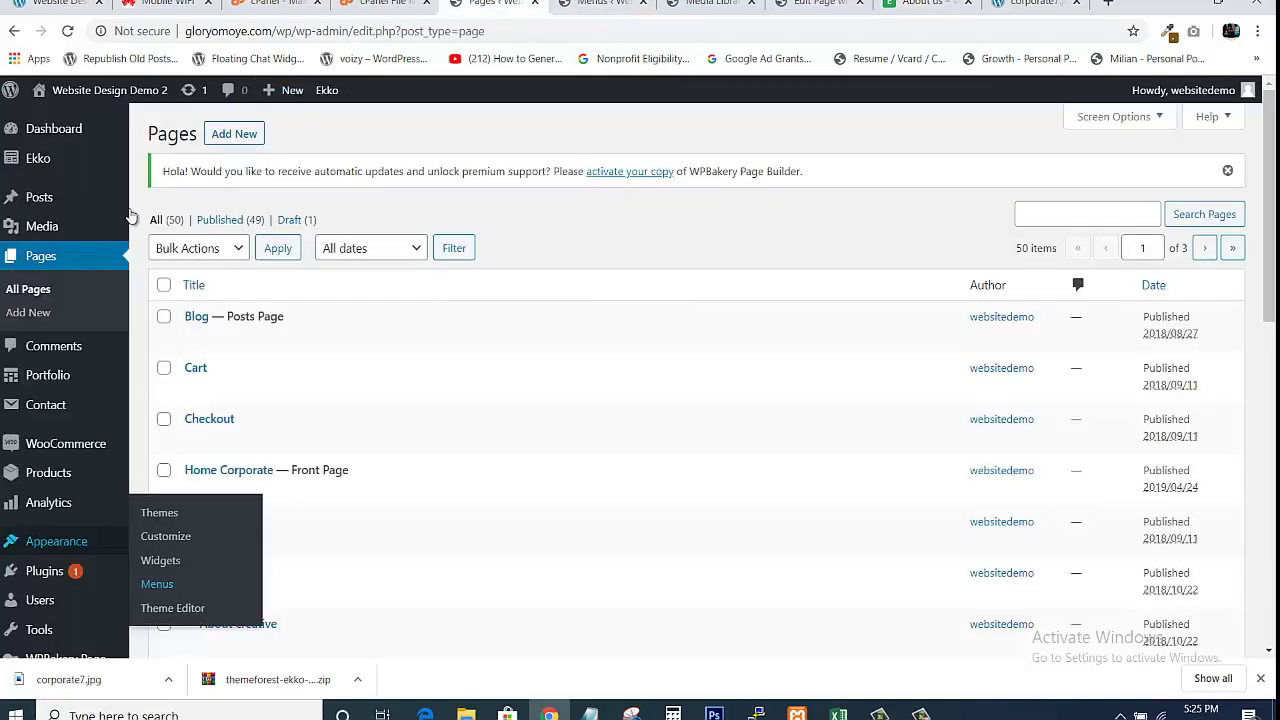
mouse_move(36, 198)
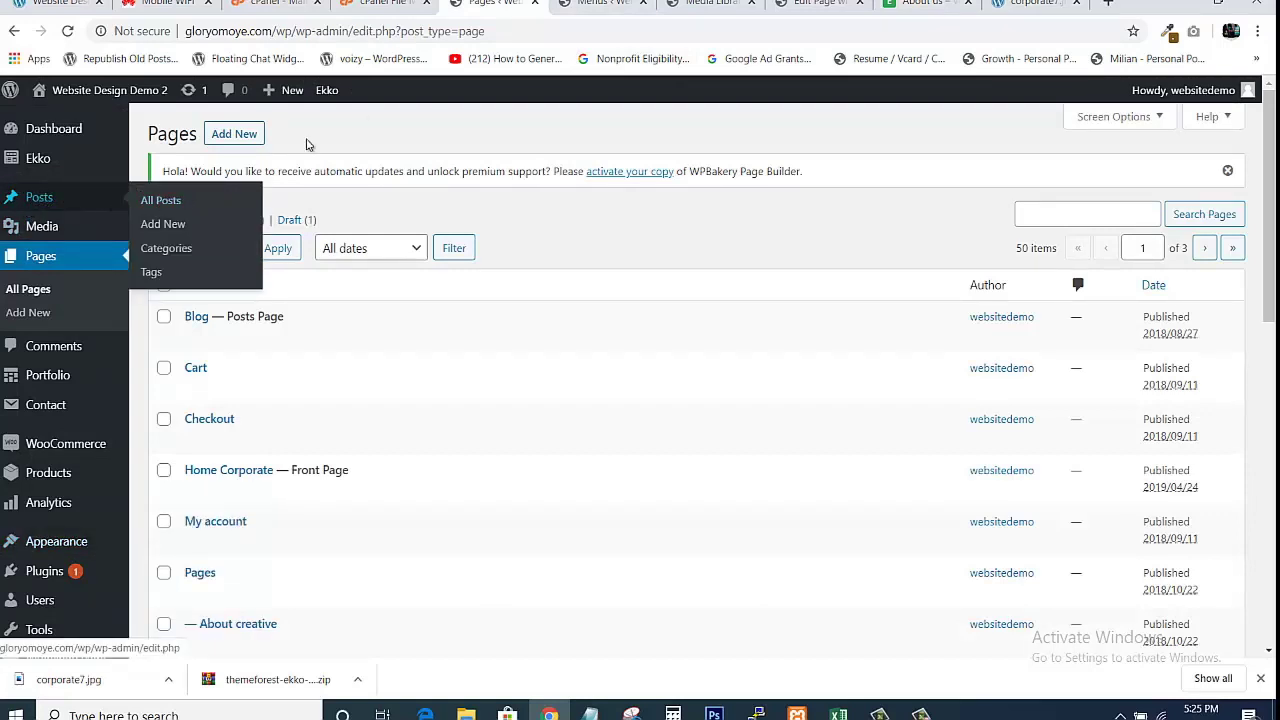
click(820, 4)
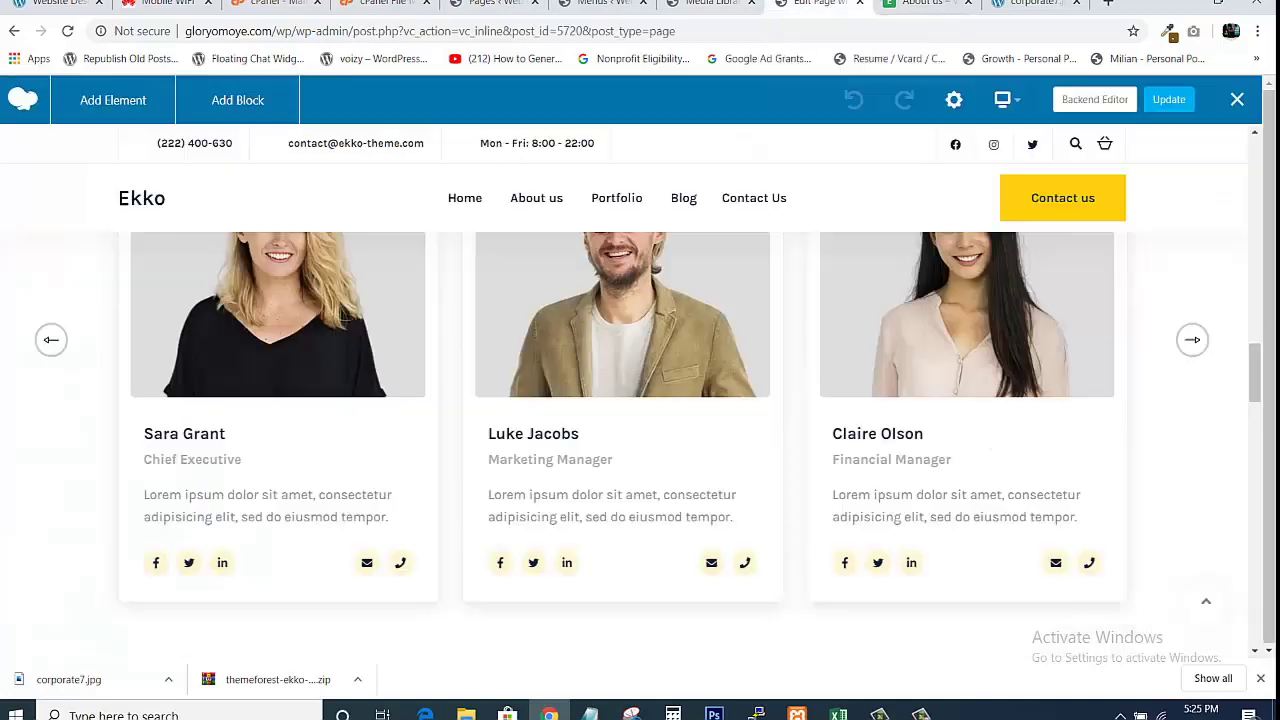
click(925, 3)
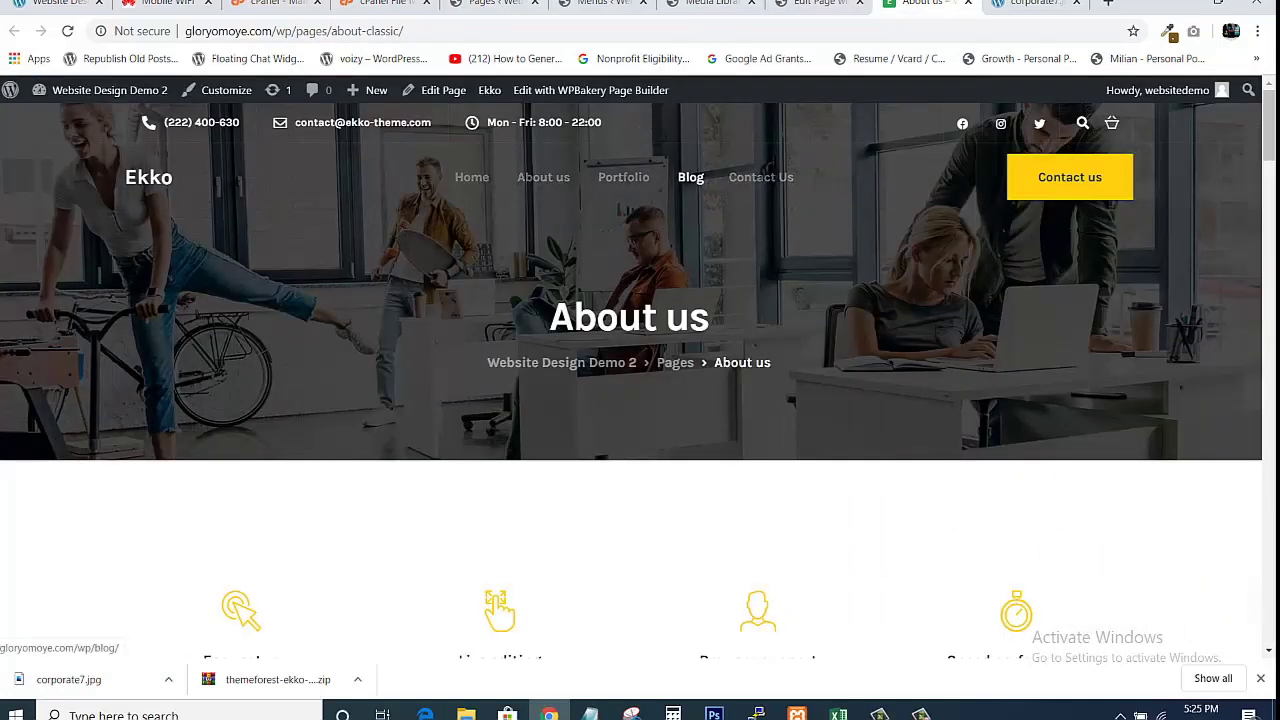
click(487, 3)
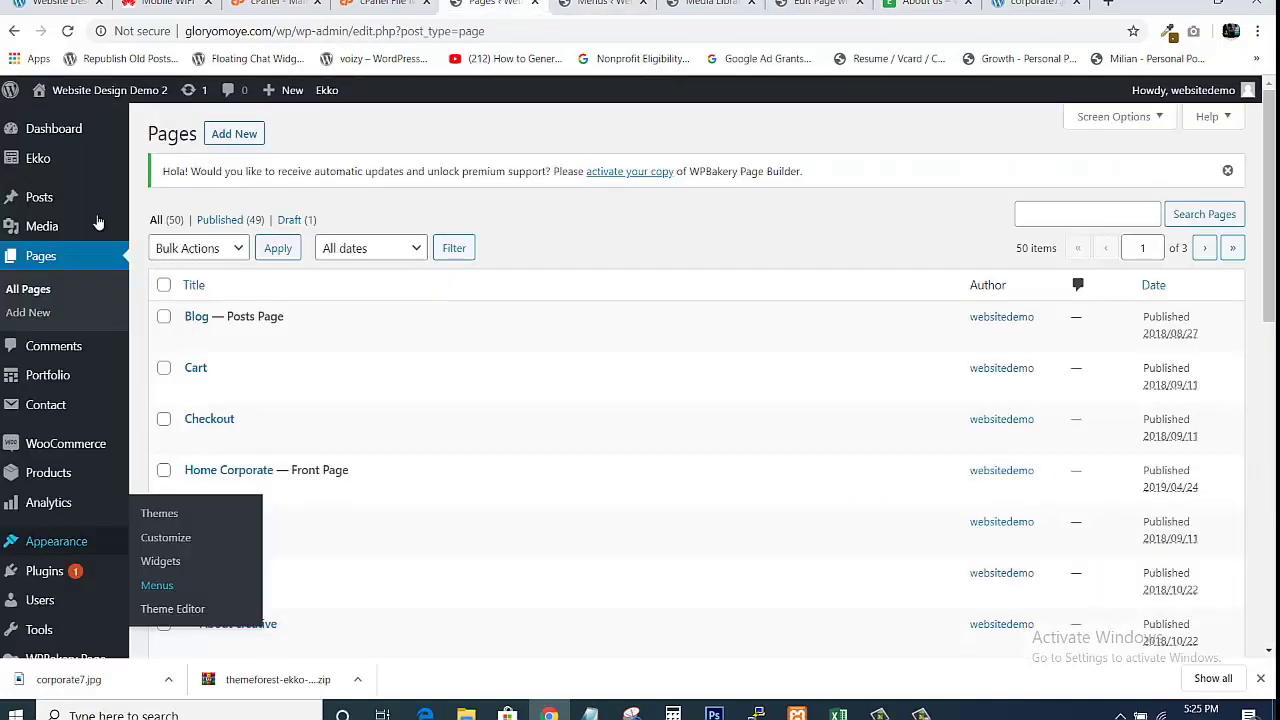
mouse_move(55, 193)
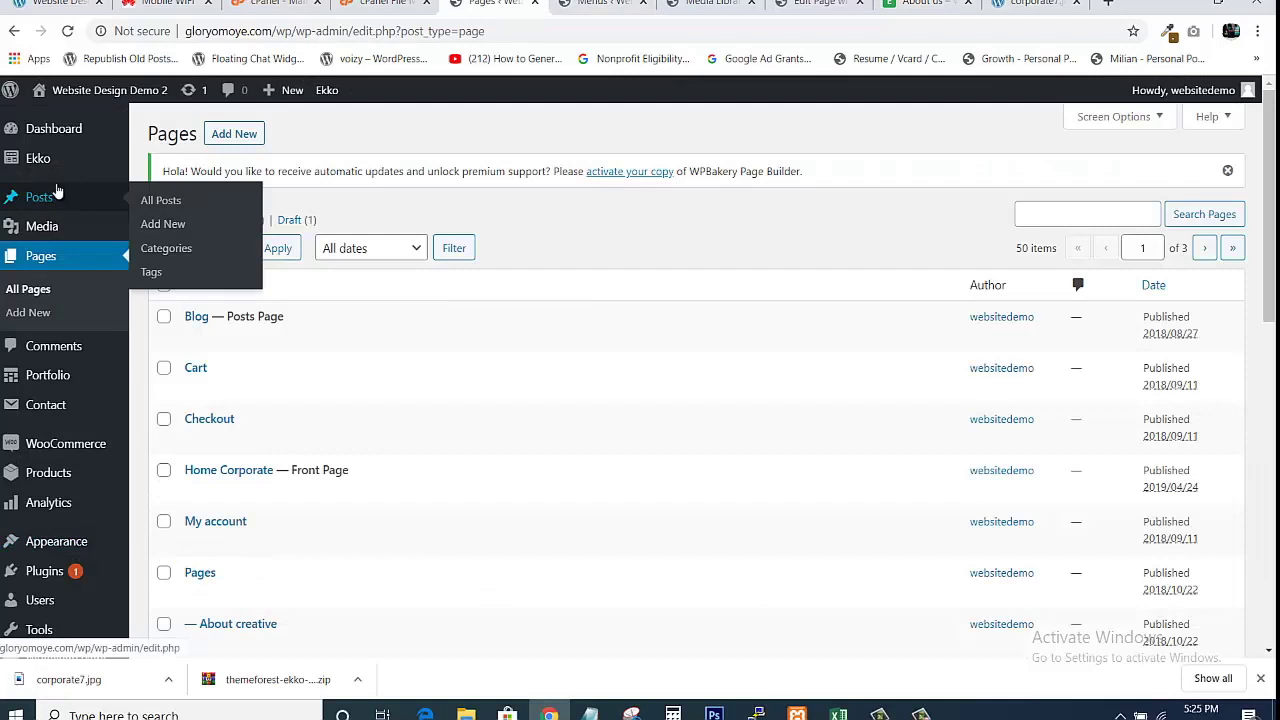
click(156, 201)
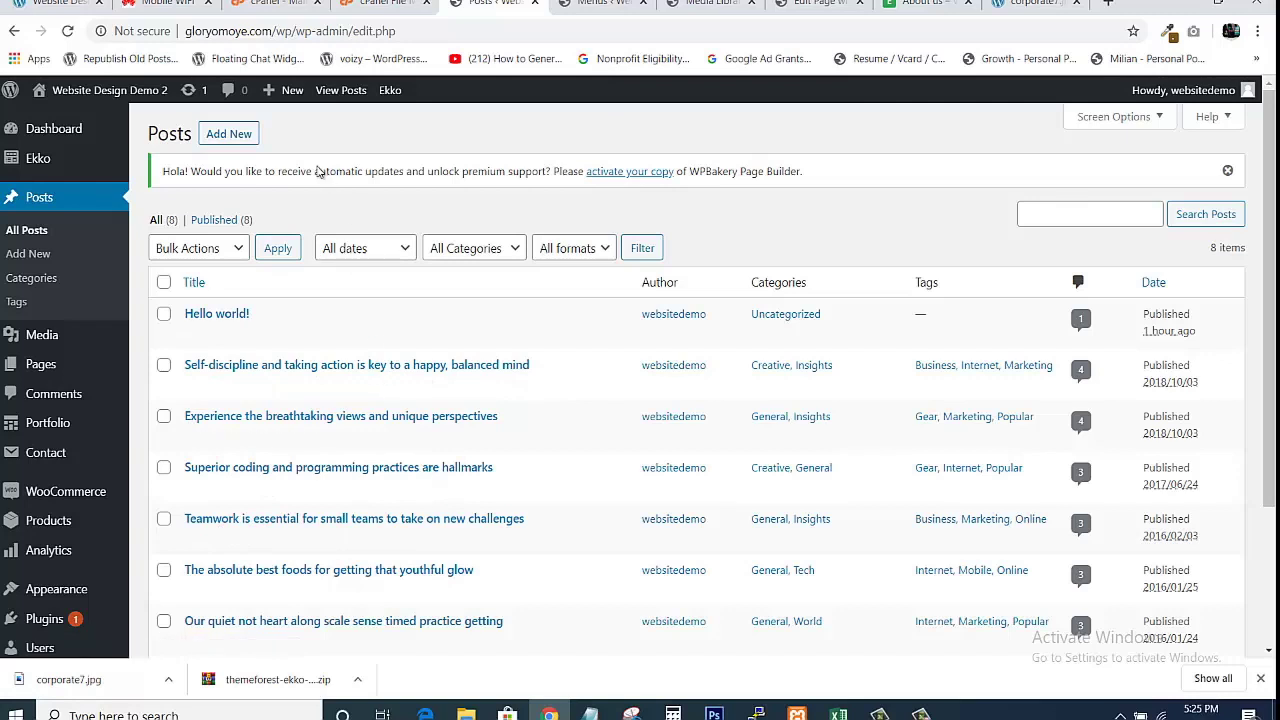
Create a new blank post and place the caret in its title and body.
click(230, 143)
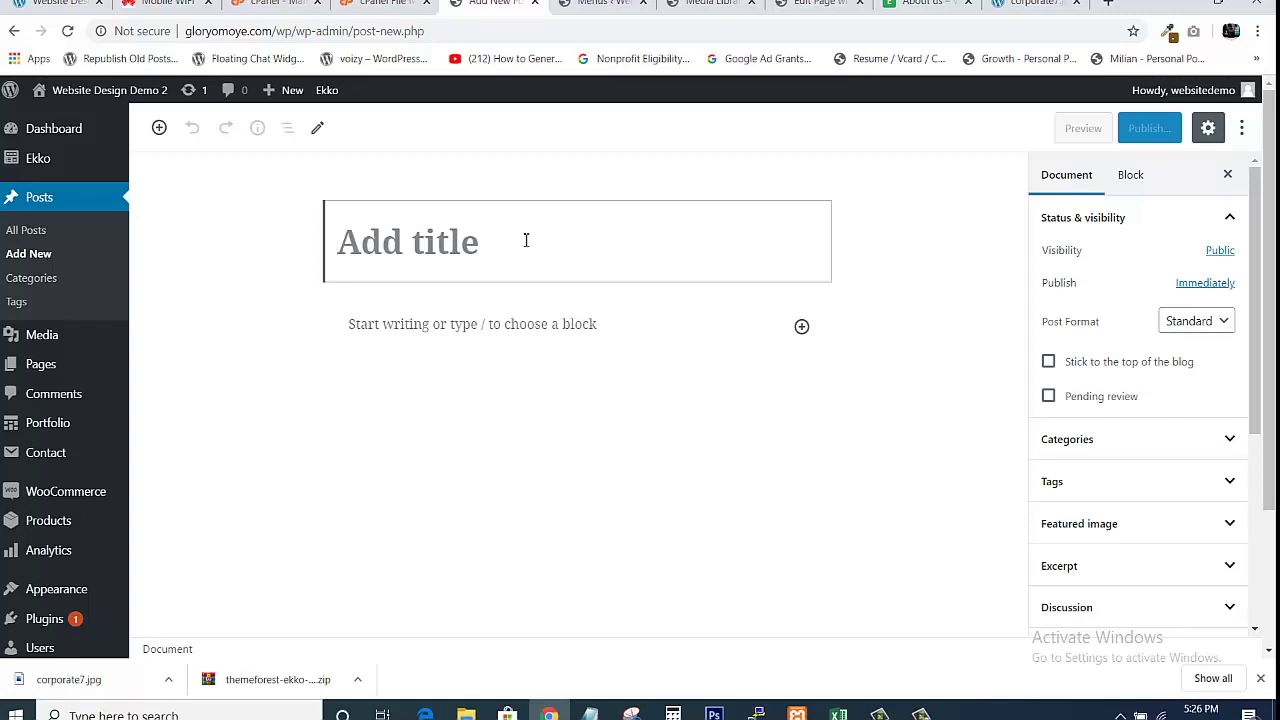
click(439, 353)
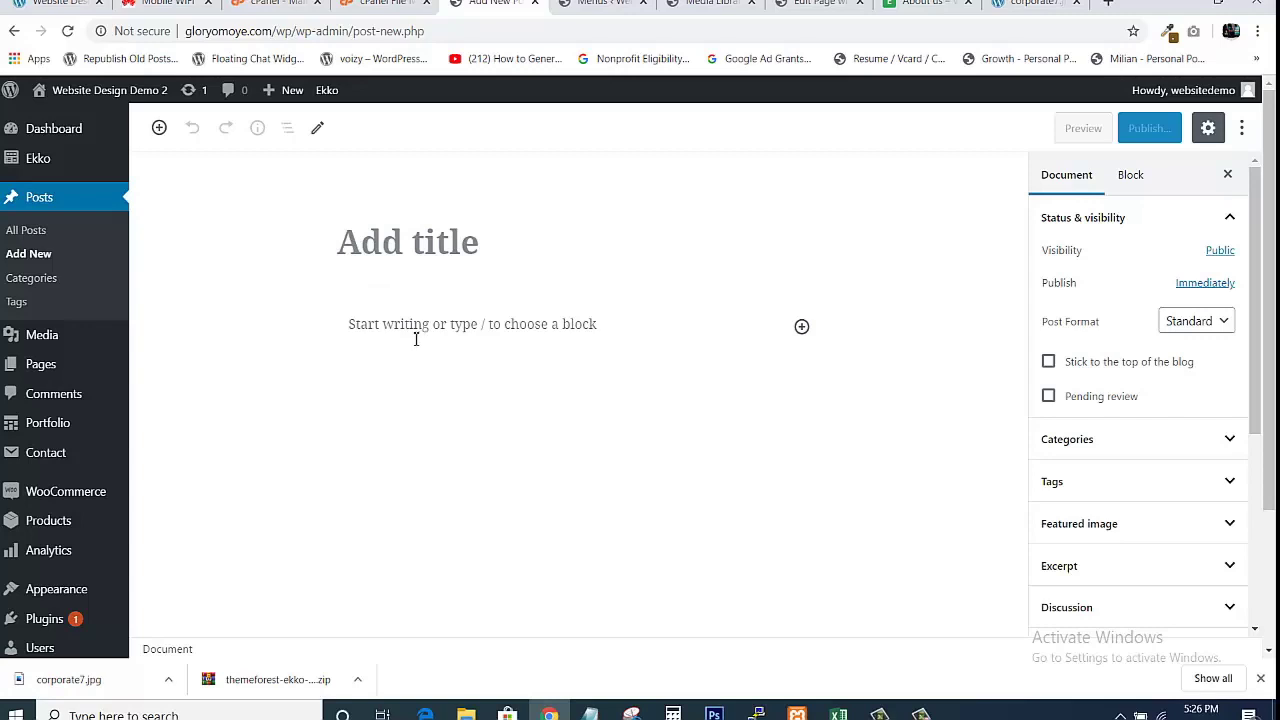
click(420, 335)
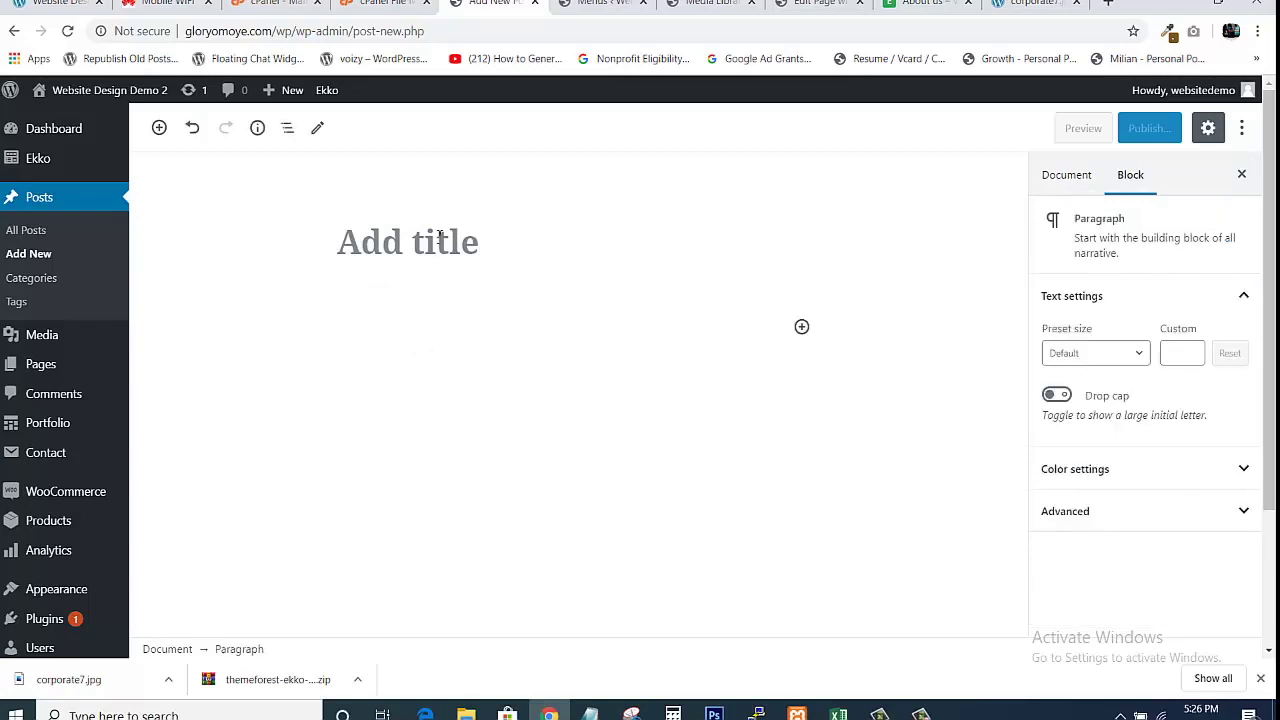
click(438, 237)
click(427, 327)
Expand the Featured image panel in the post's Document settings.
click(1066, 178)
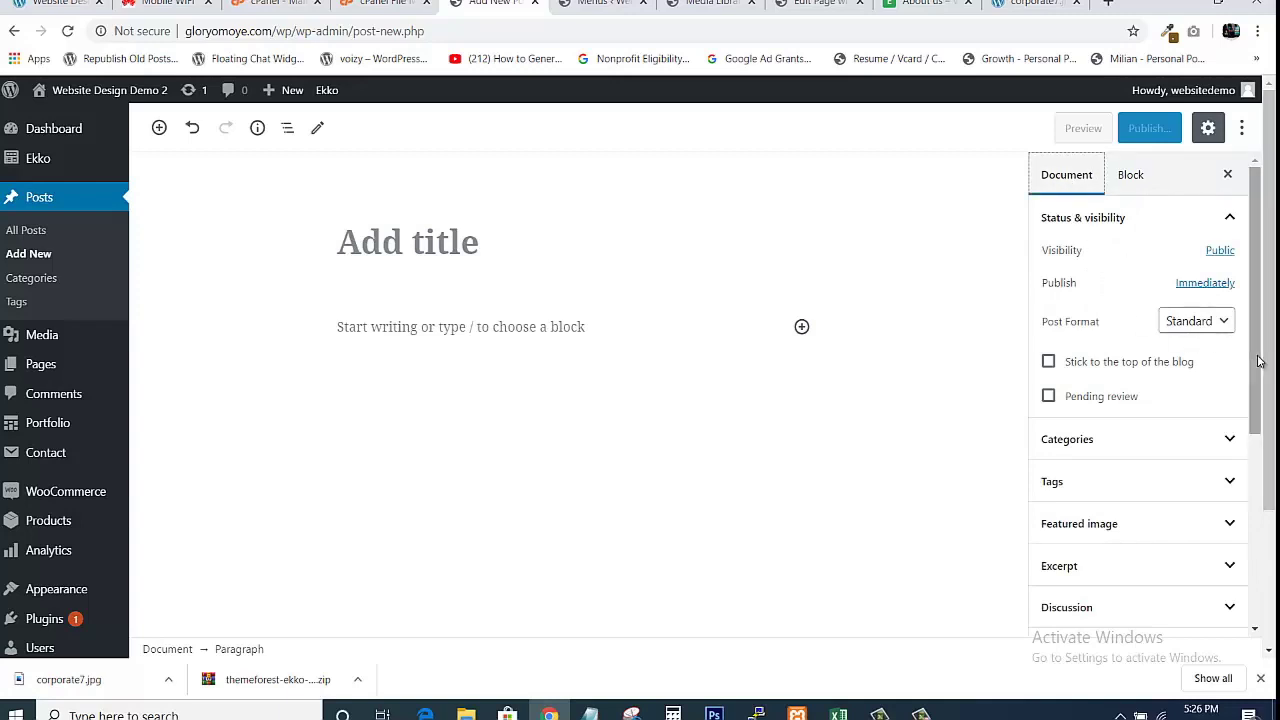
drag(1263, 352, 1273, 487)
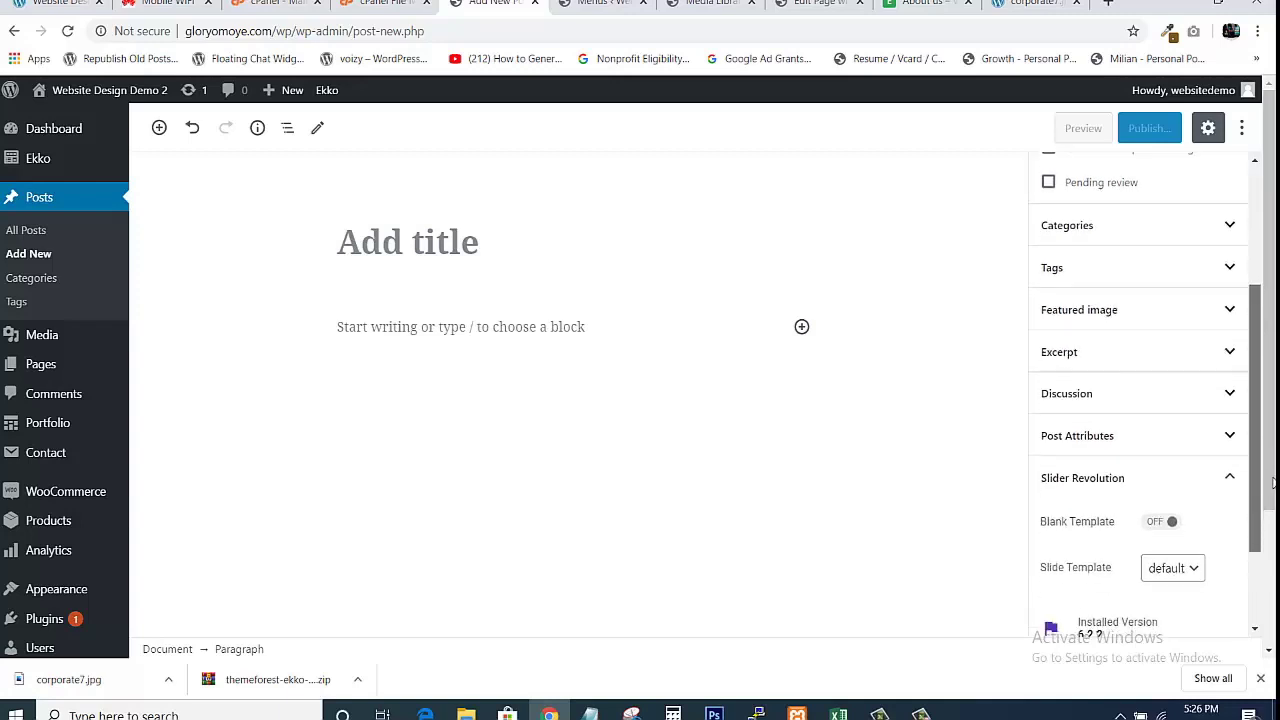
click(1232, 303)
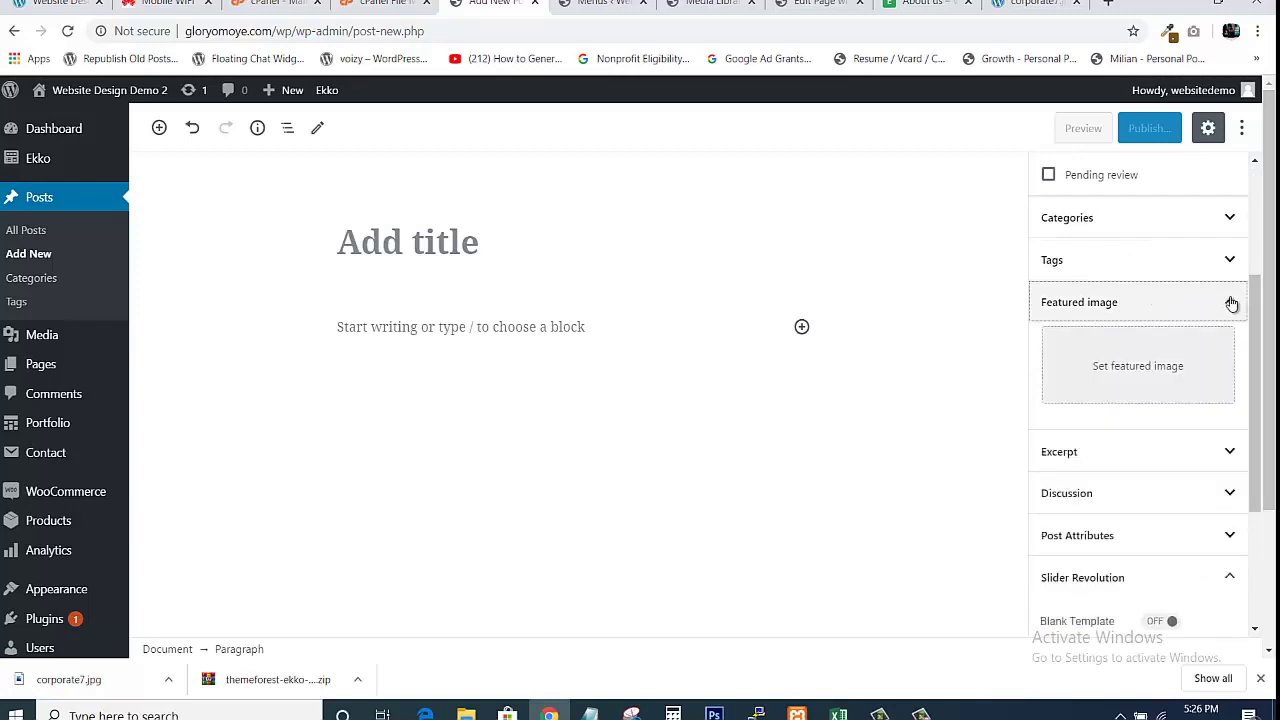
click(1122, 370)
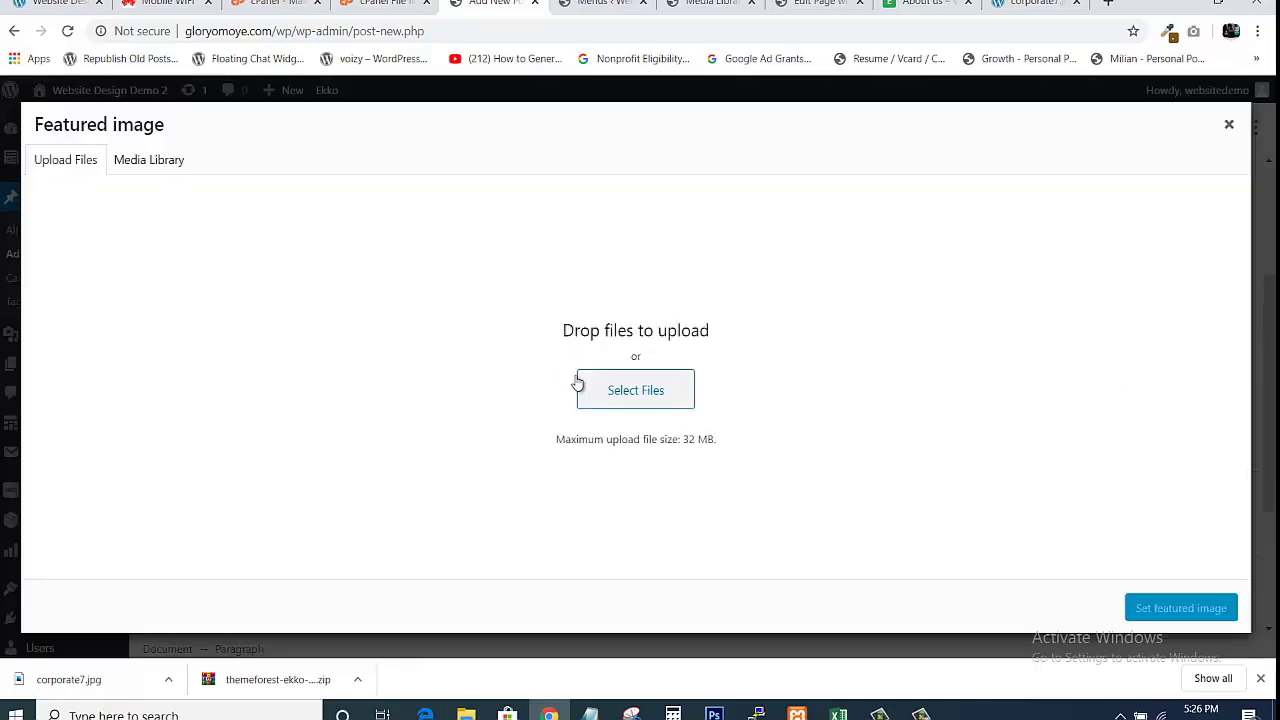
click(625, 392)
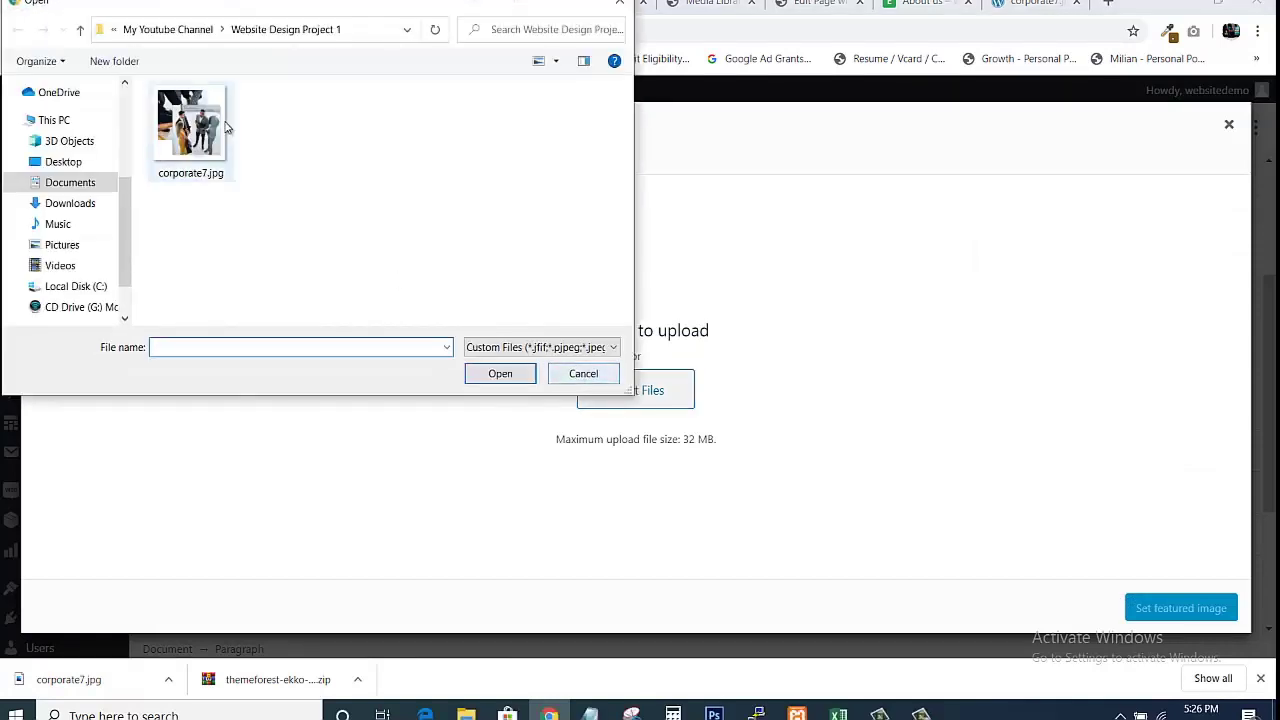
click(586, 377)
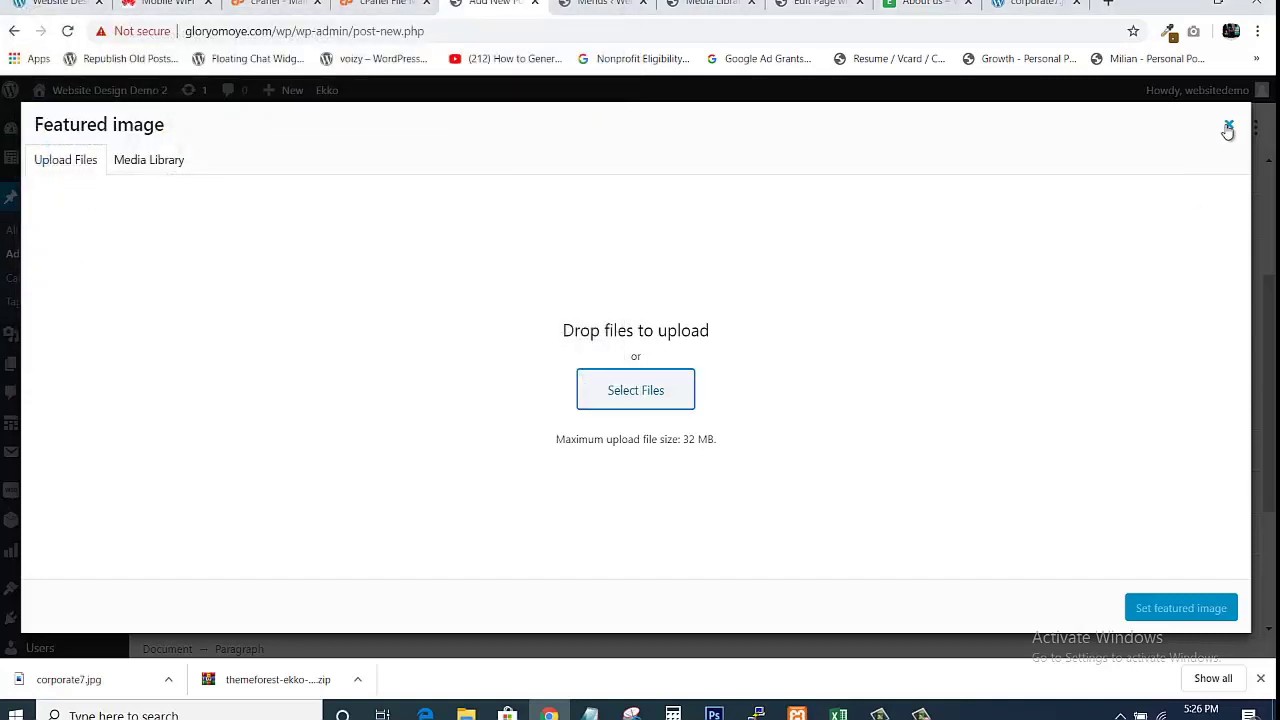
click(1229, 125)
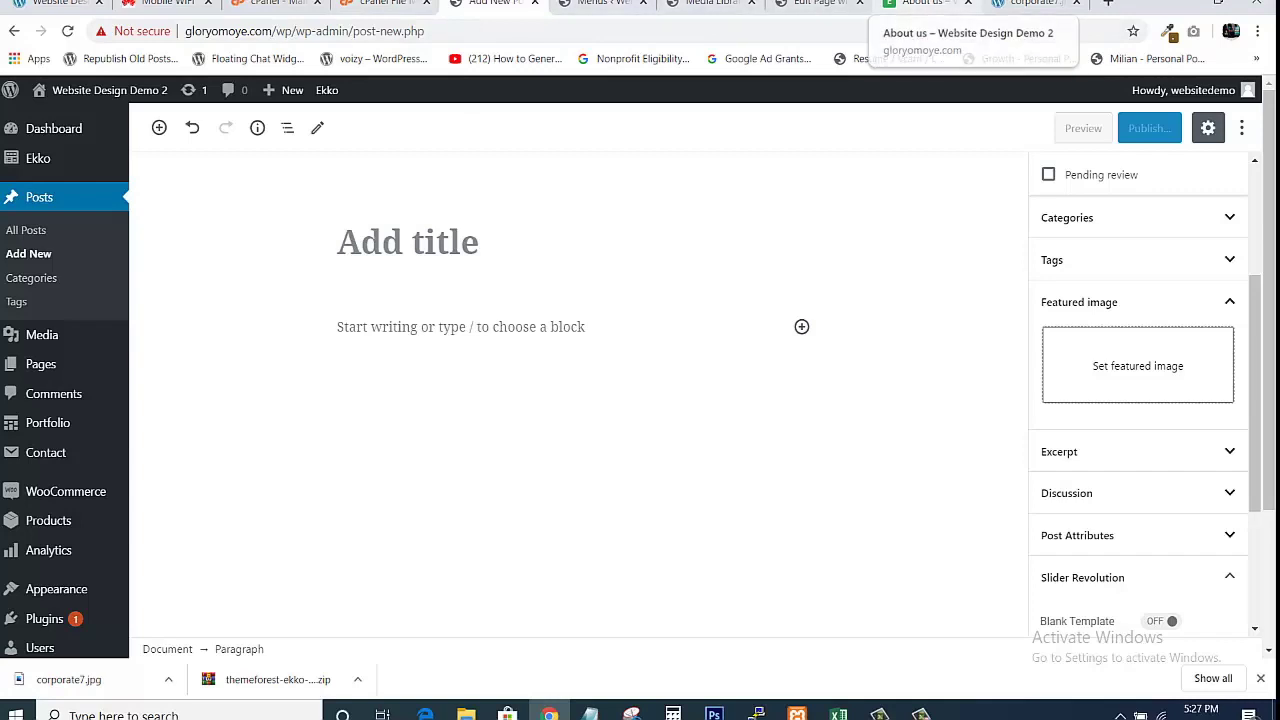
click(912, 4)
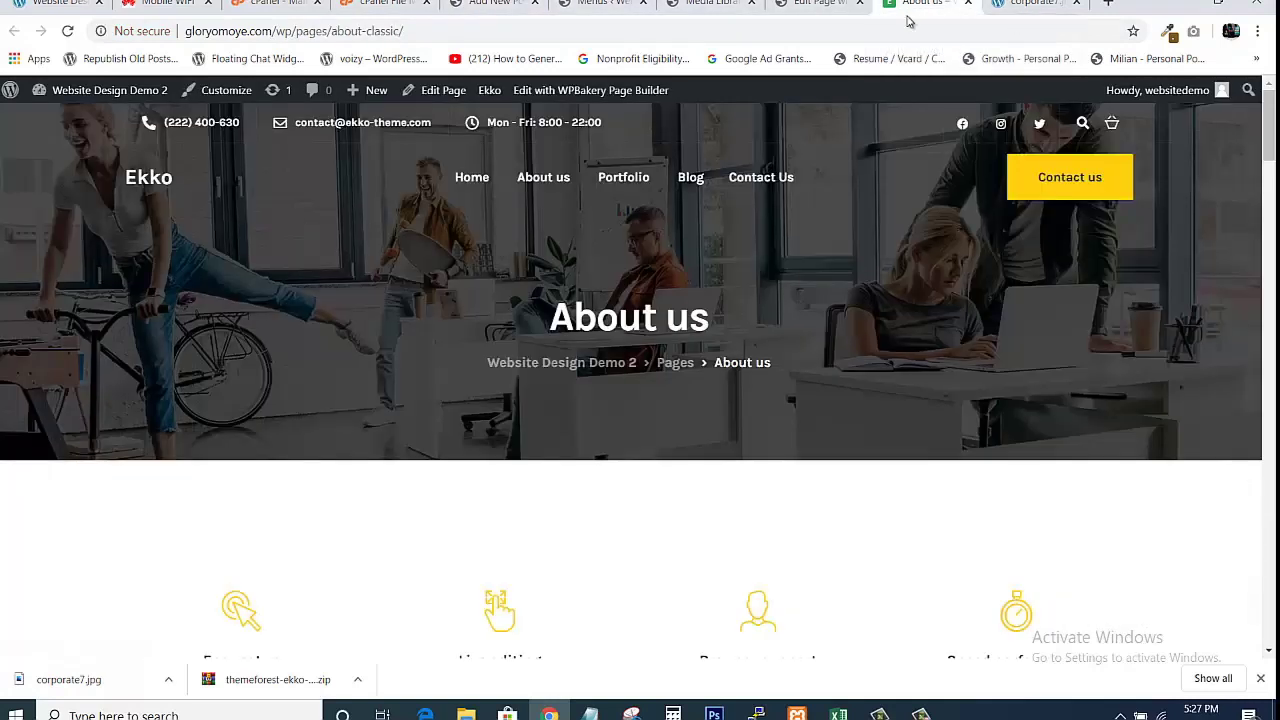
Open the live Blog page and scroll down to the Ekko footer widget and copyright line.
click(688, 187)
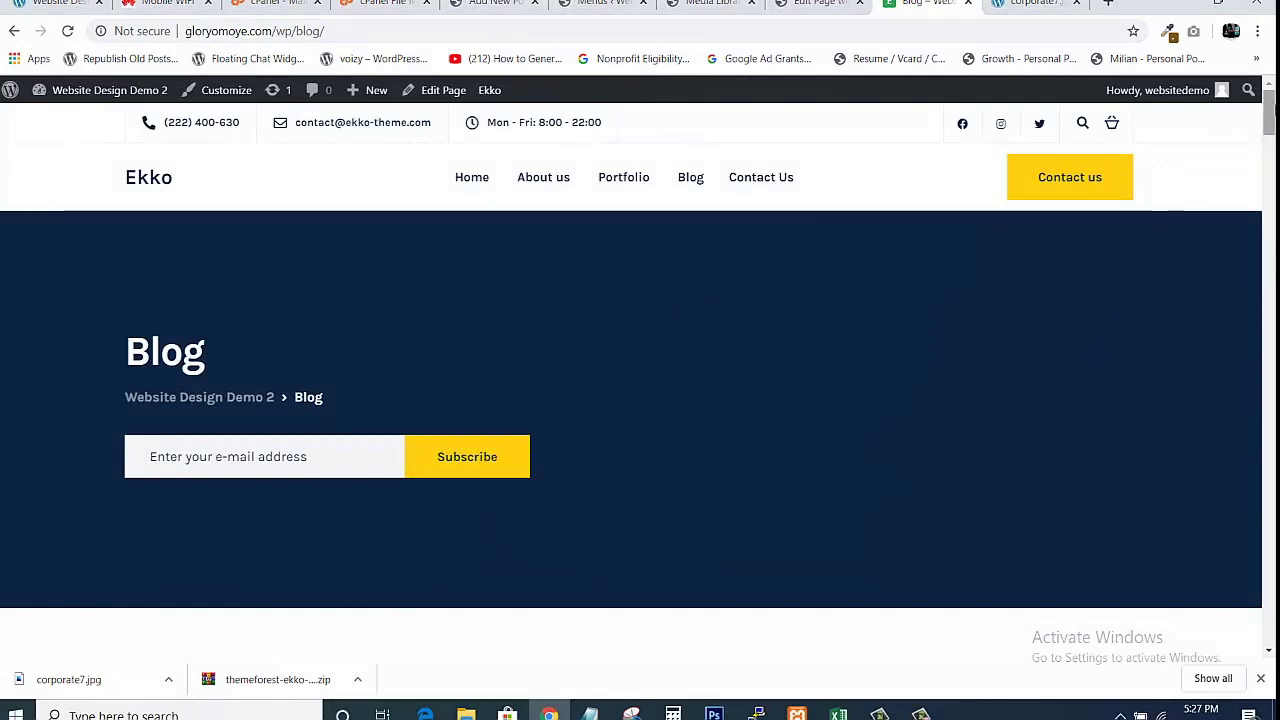
drag(1272, 122, 1206, 206)
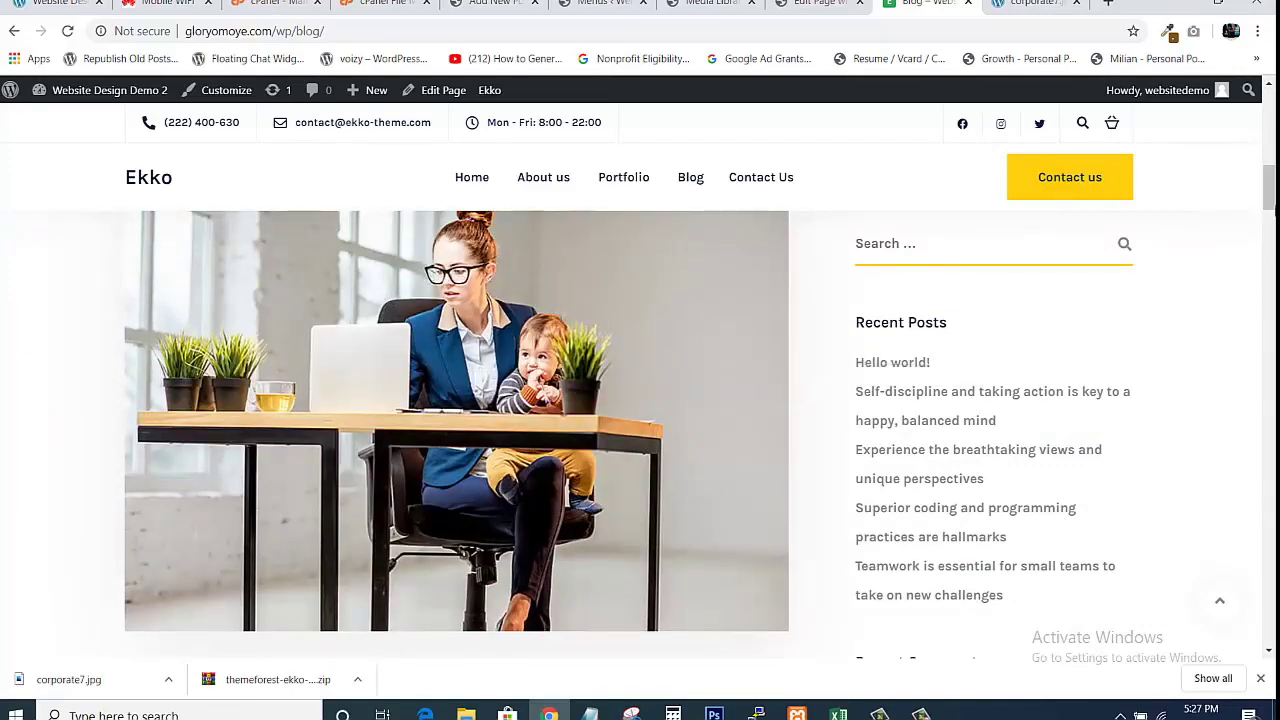
scroll(913, 293, down, 10)
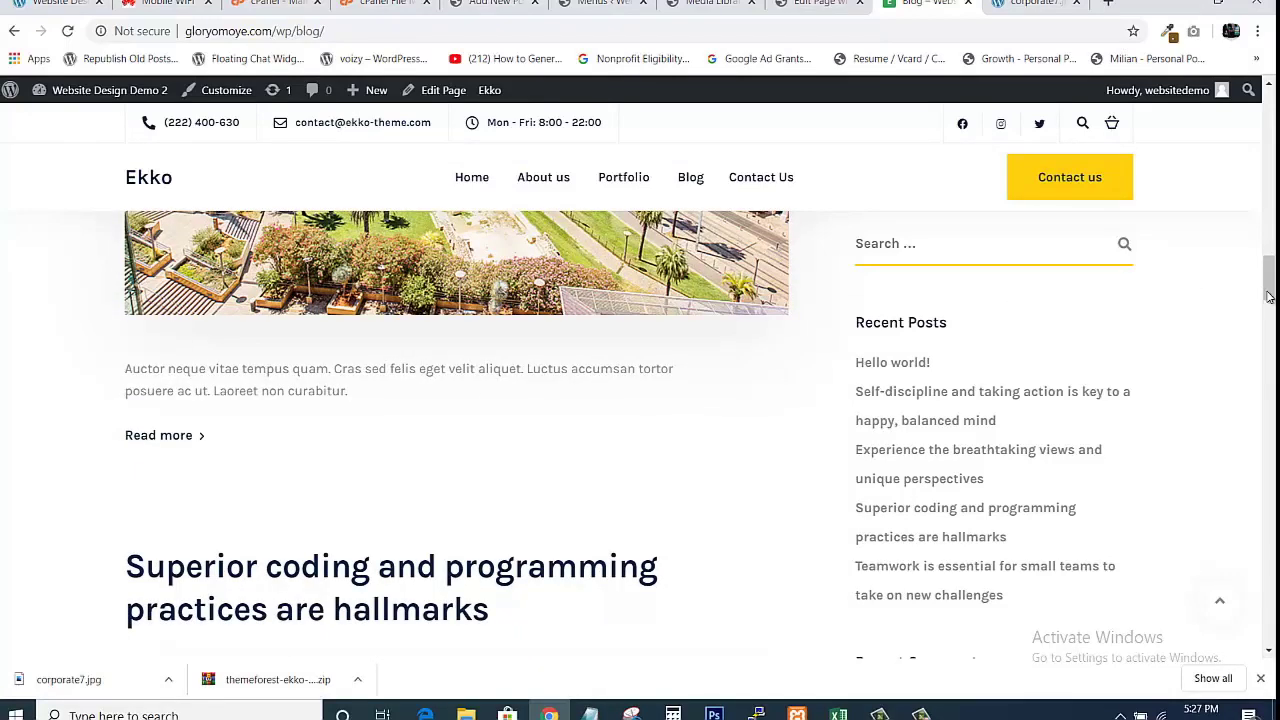
drag(1268, 296, 1268, 498)
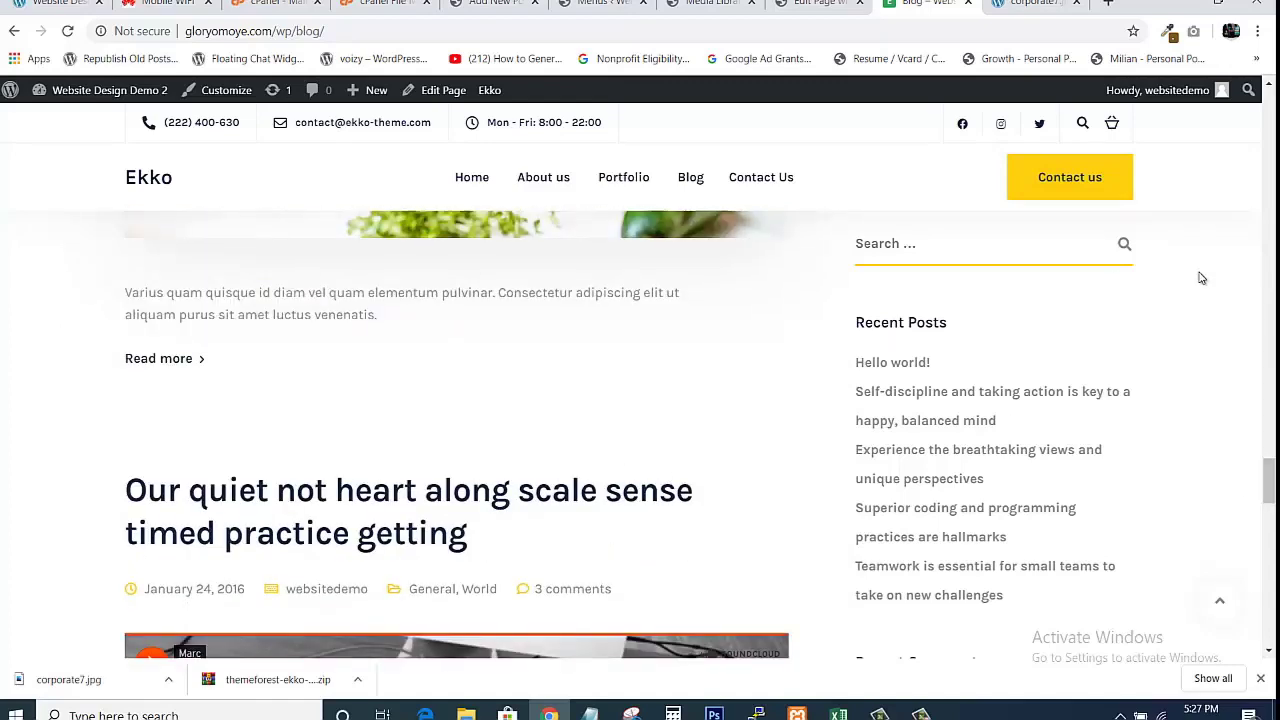
drag(1268, 481, 1268, 620)
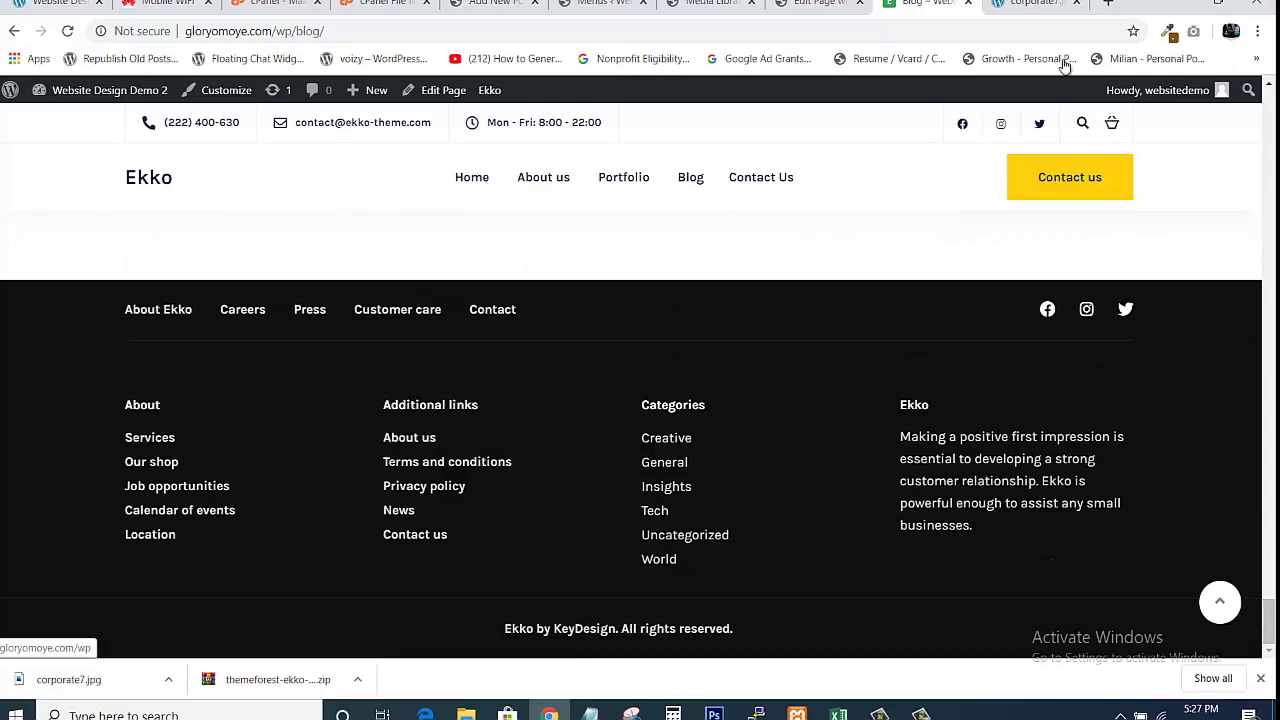
Open Contact Us from the site menu in a new tab and scroll through its contact form.
right_click(762, 175)
click(800, 183)
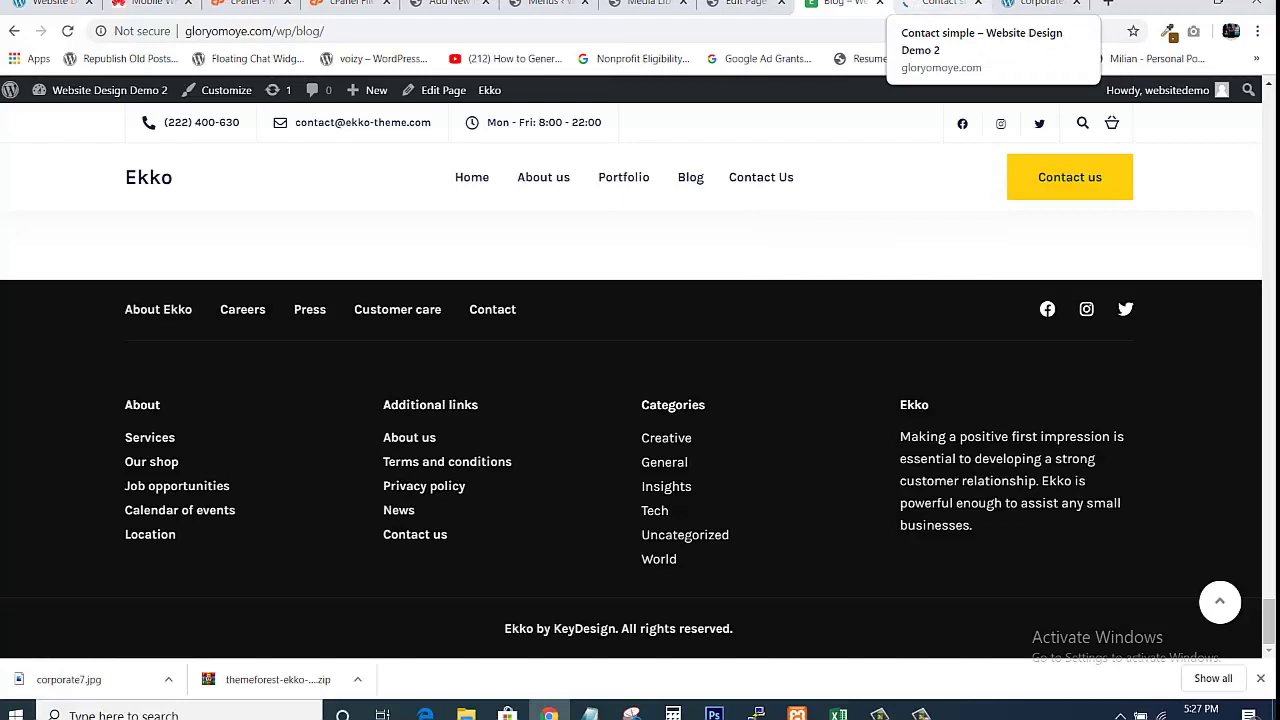
click(937, 4)
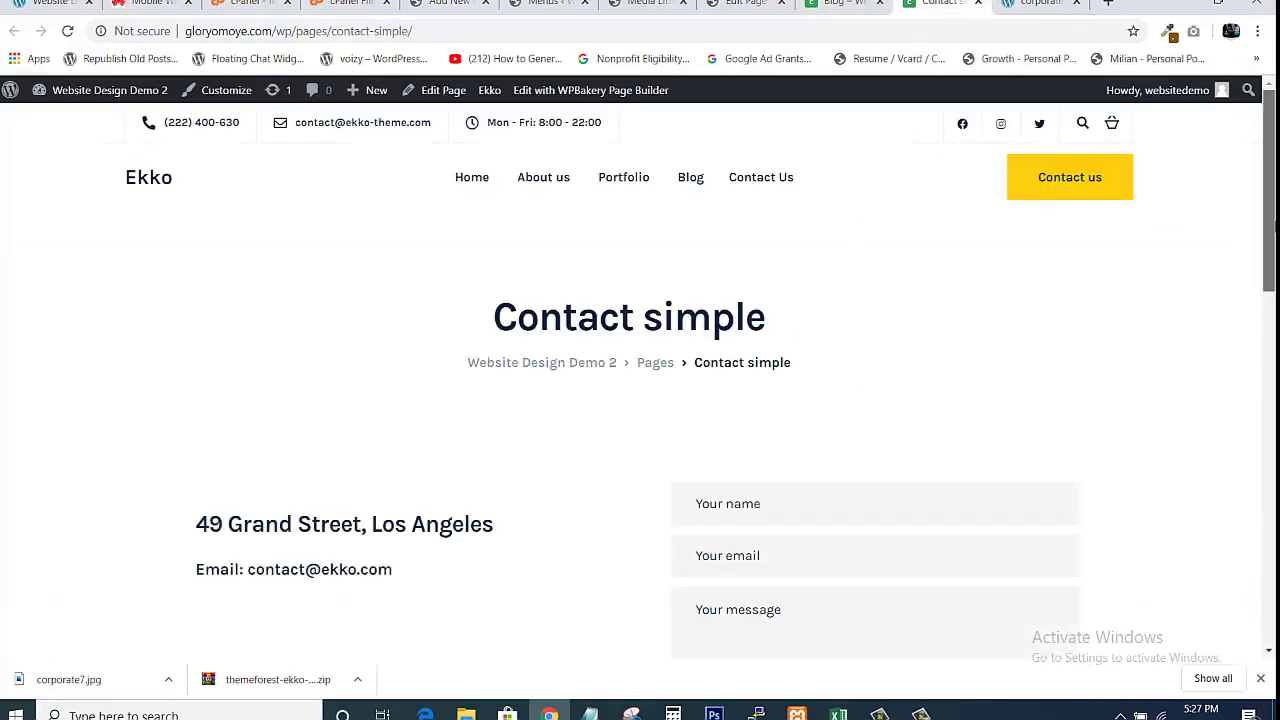
drag(1268, 250, 1268, 303)
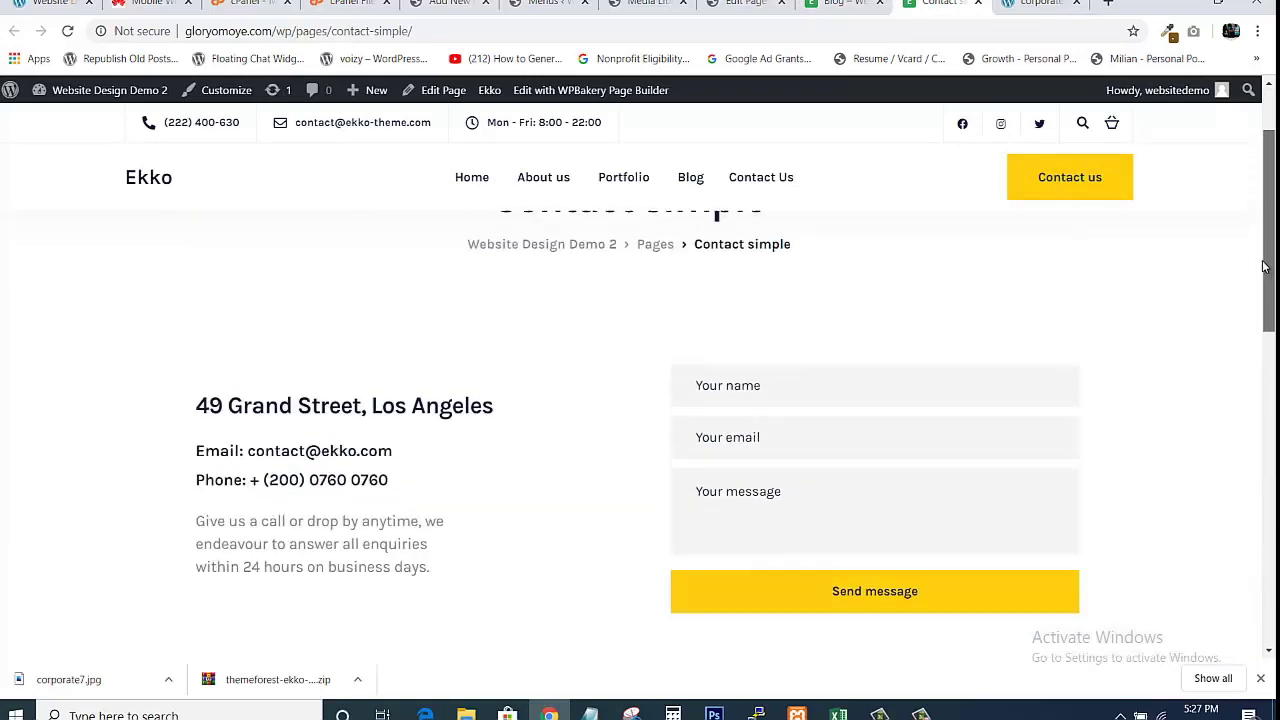
Launch the WPBakery frontend editor on the Contact page and scroll past its address and form.
click(640, 95)
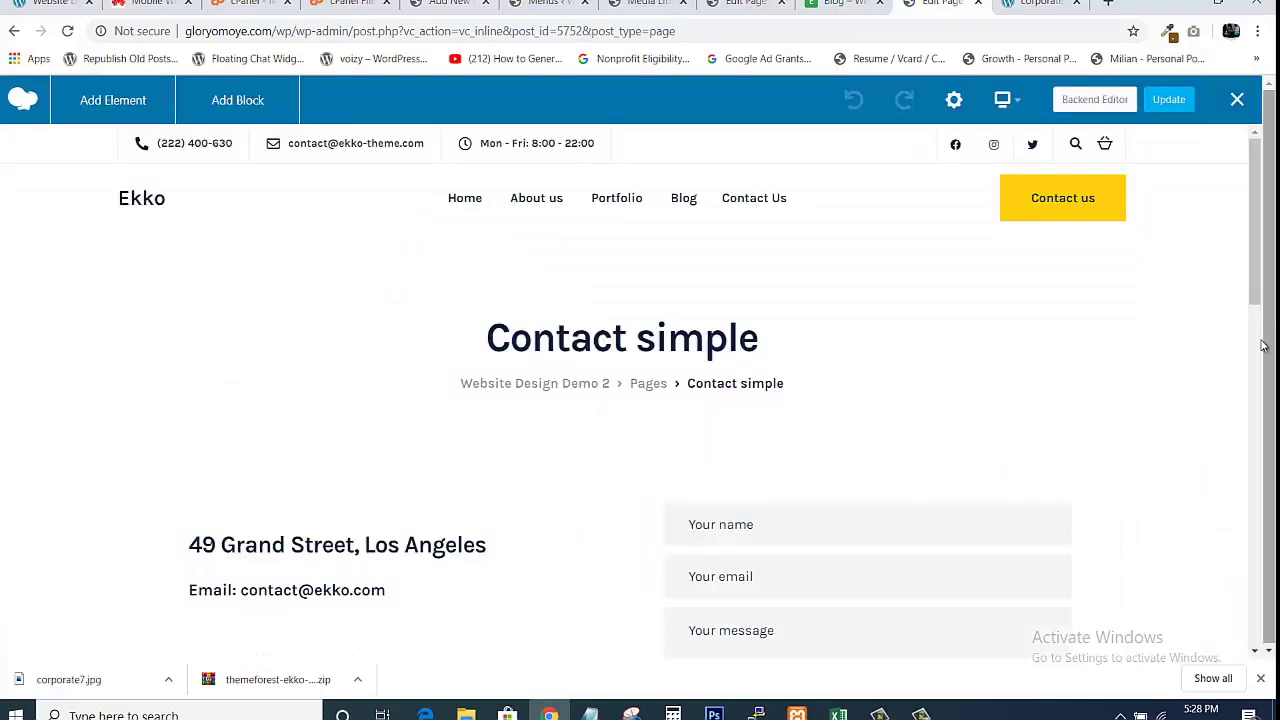
drag(1252, 289, 1252, 324)
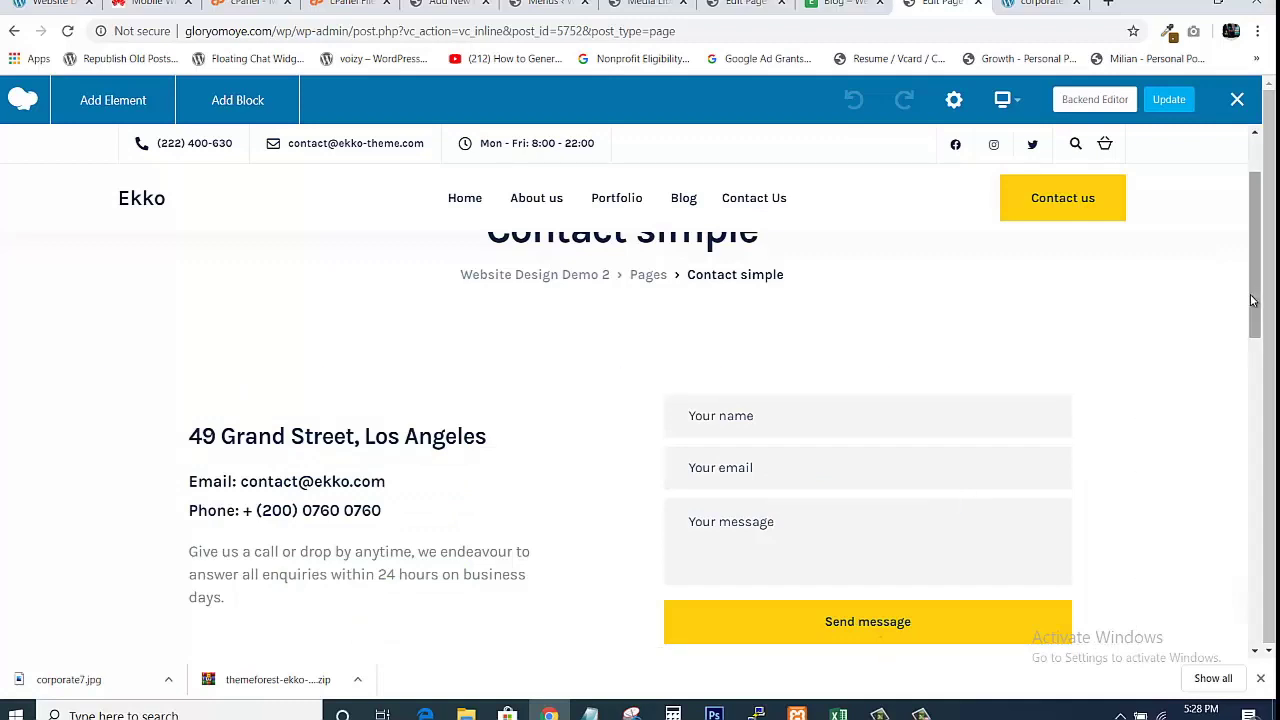
drag(1250, 300, 1265, 330)
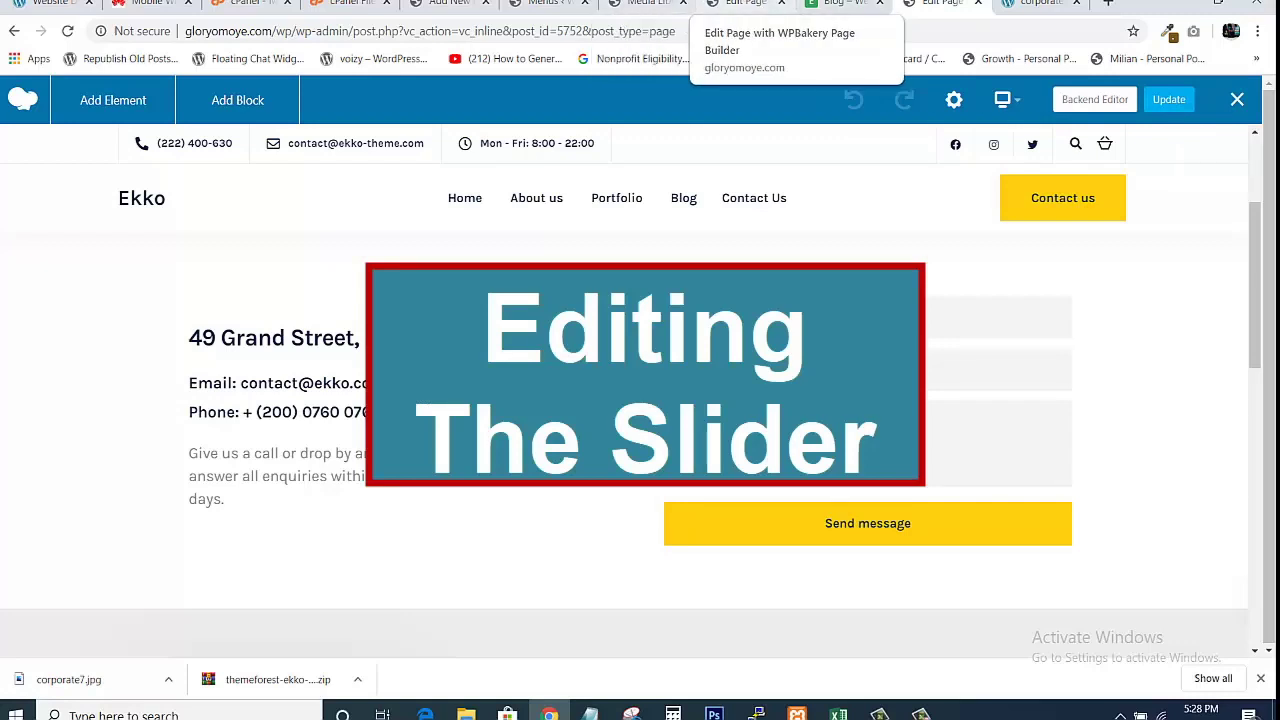
Go to Slider Revolution from the admin sidebar and scroll down to the Corporate slider tile.
click(645, 4)
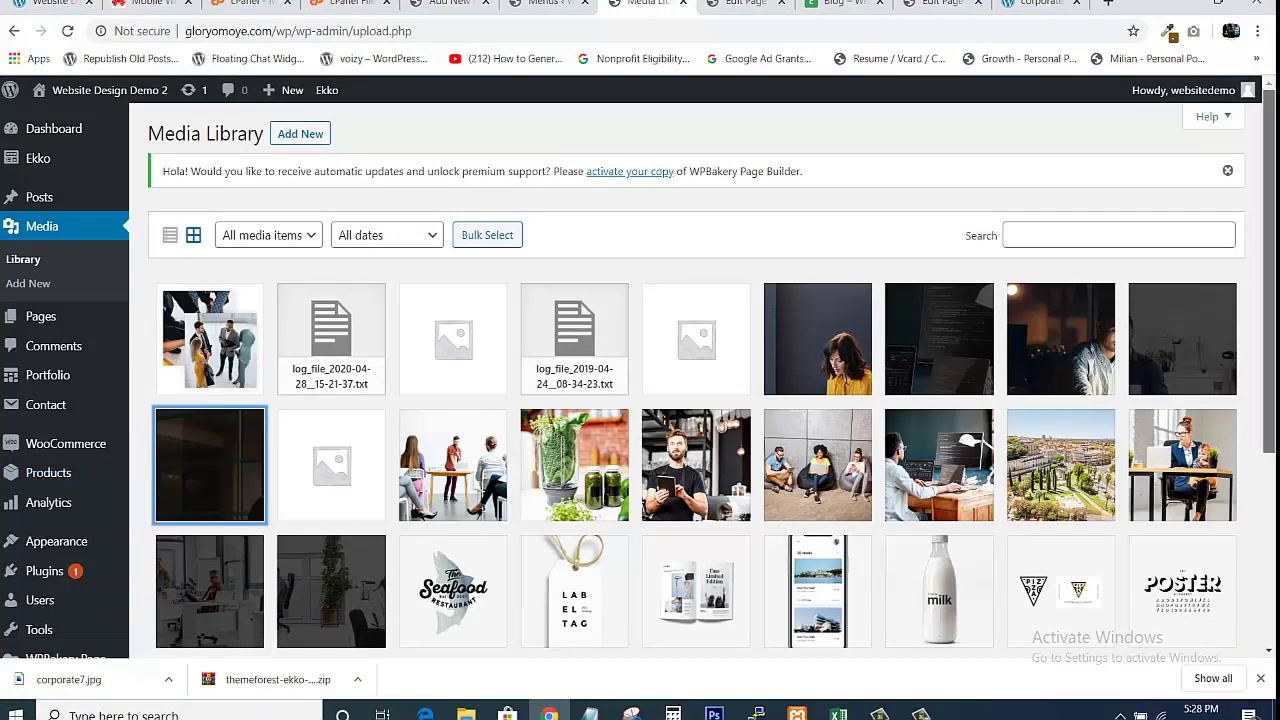
scroll(184, 530, down, 2)
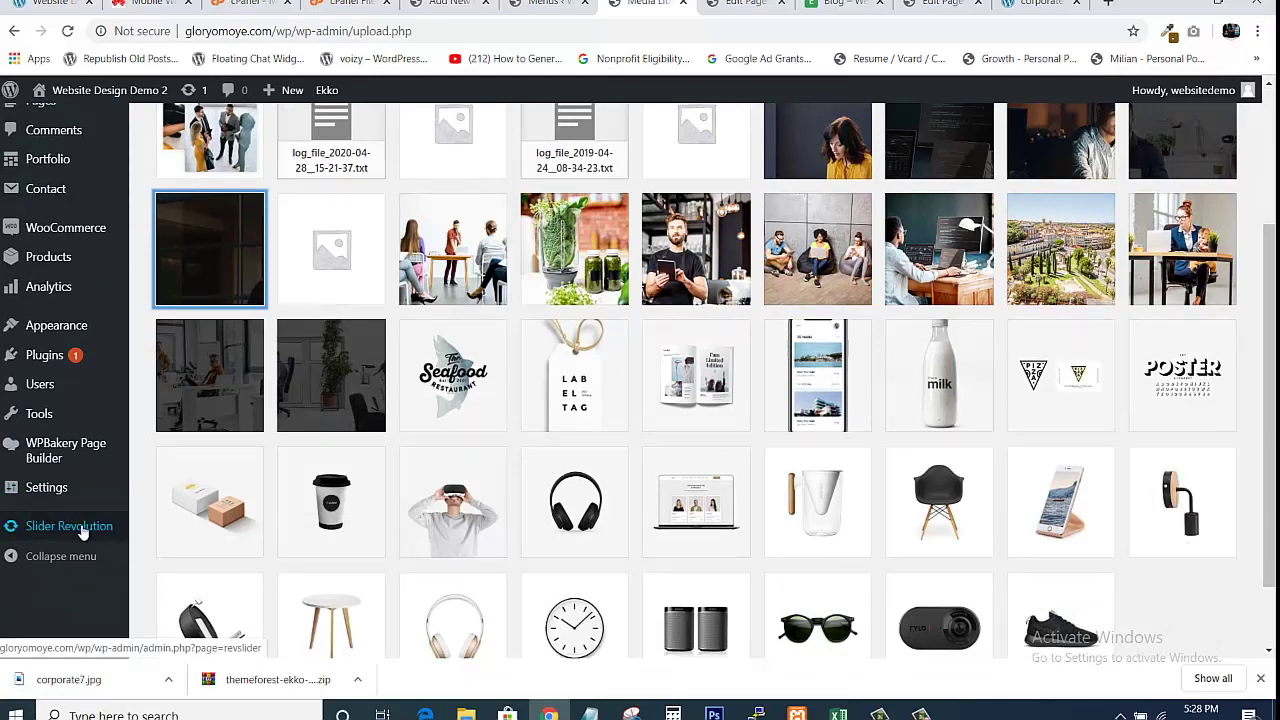
click(83, 531)
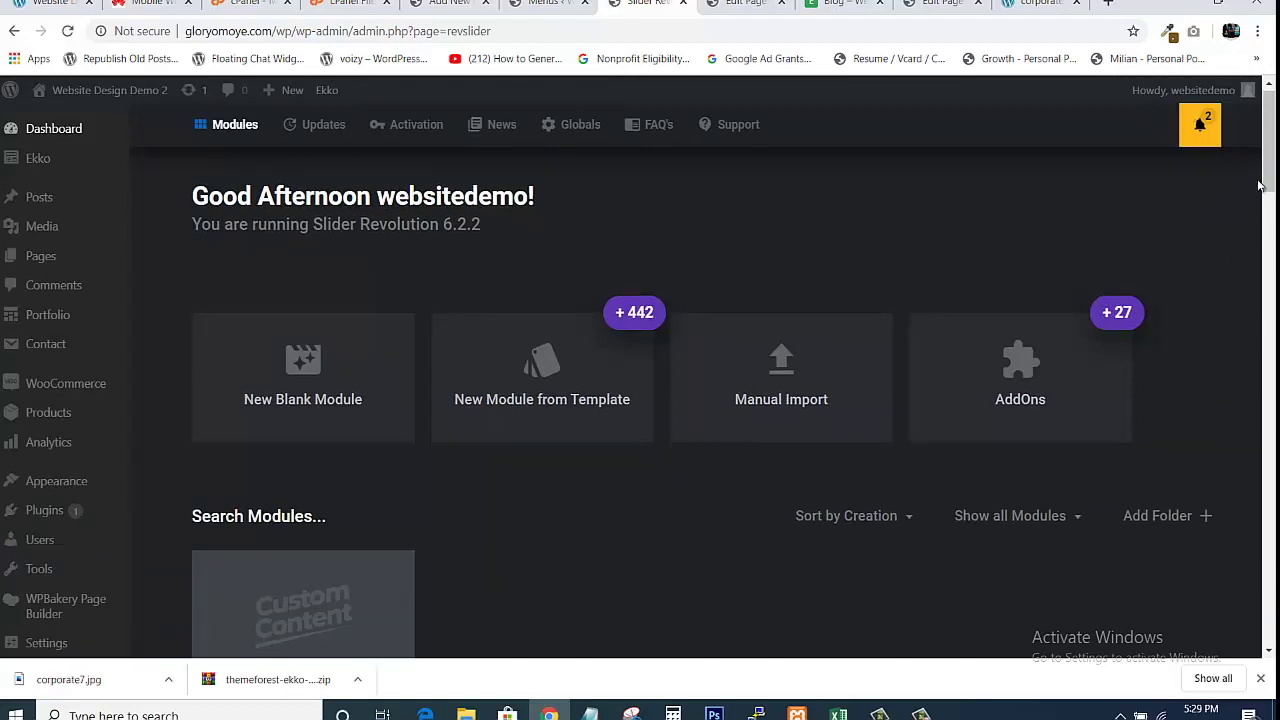
scroll(1268, 190, down, 2)
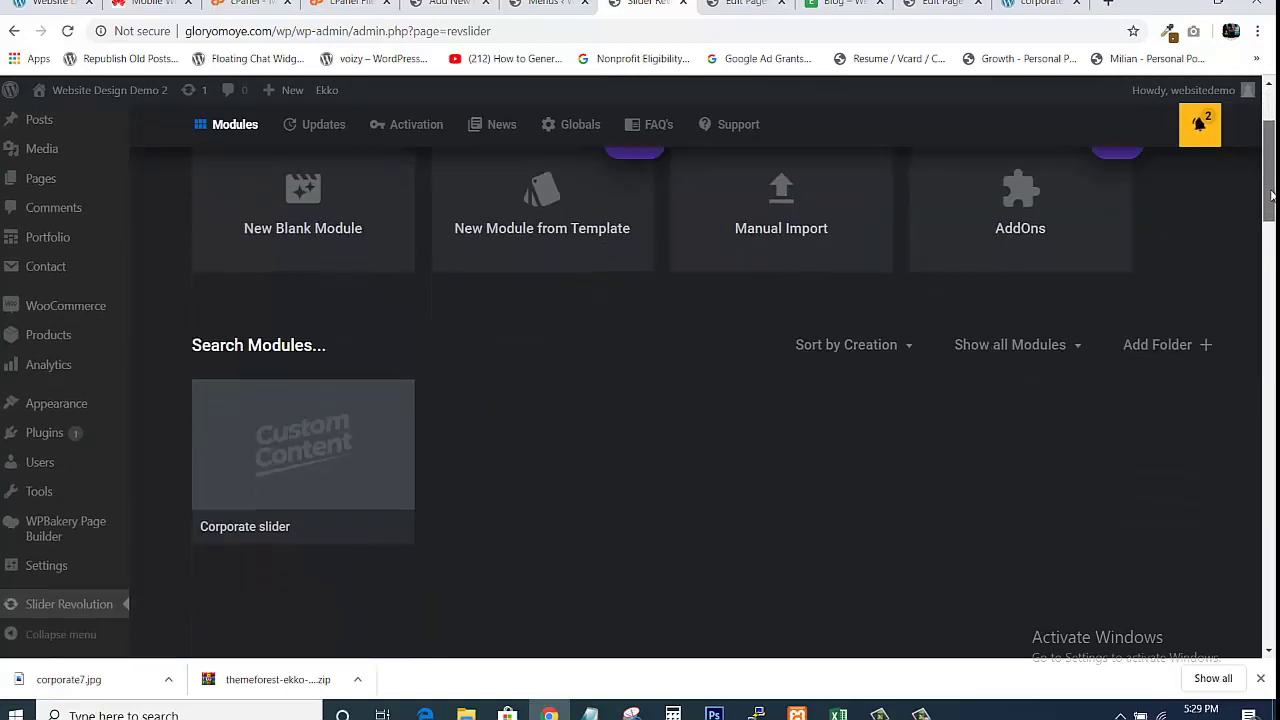
drag(1272, 196, 1270, 198)
mouse_move(251, 417)
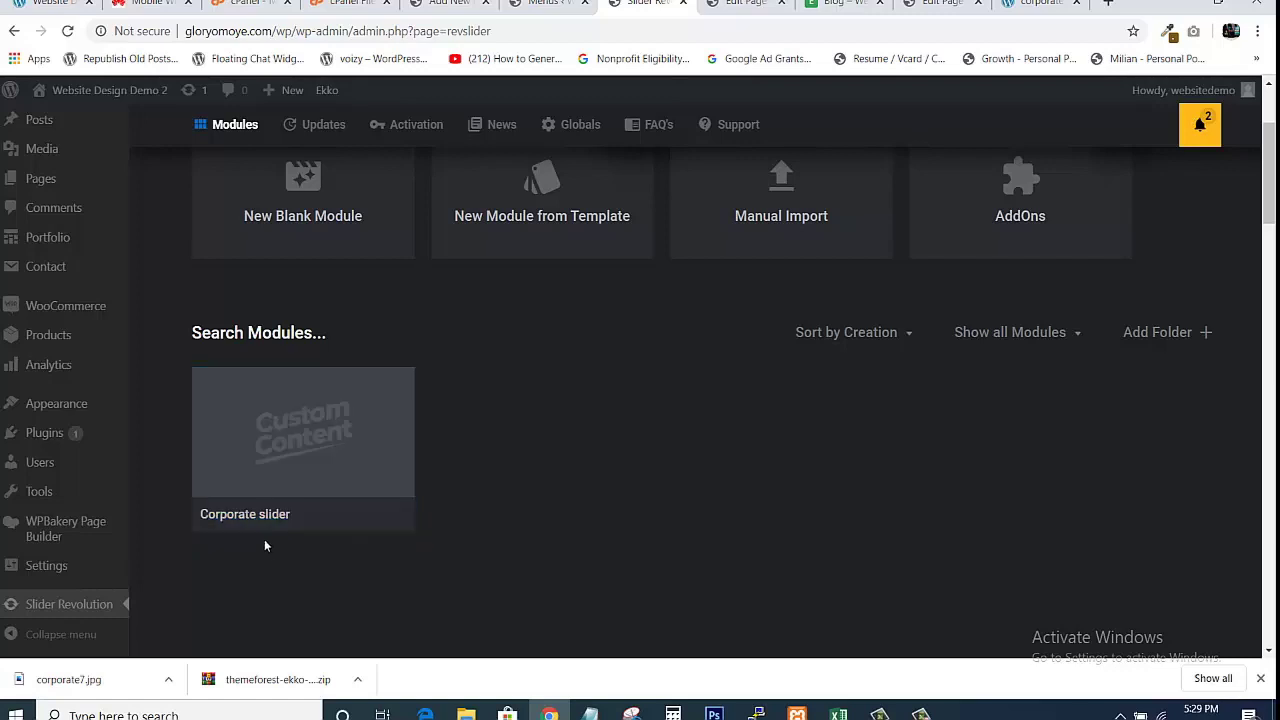
mouse_move(240, 530)
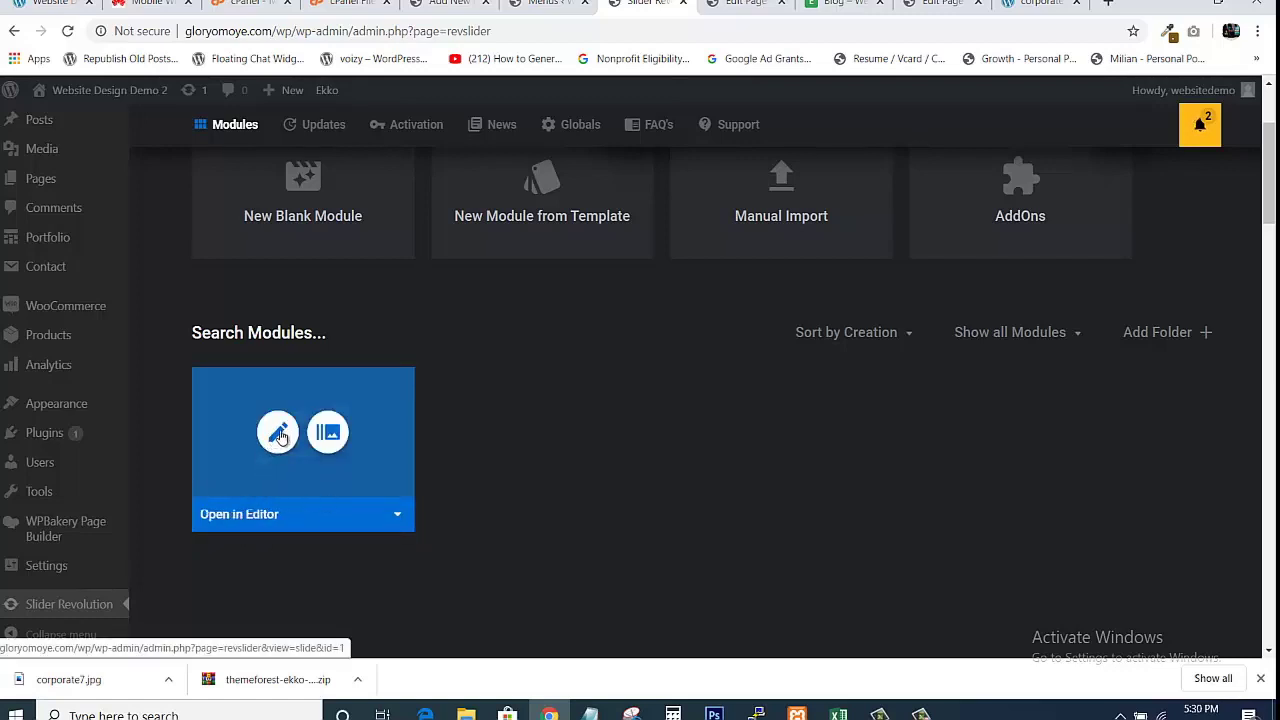
Open the Corporate slider in the editor and load the live Ekko homepage for comparison.
click(278, 435)
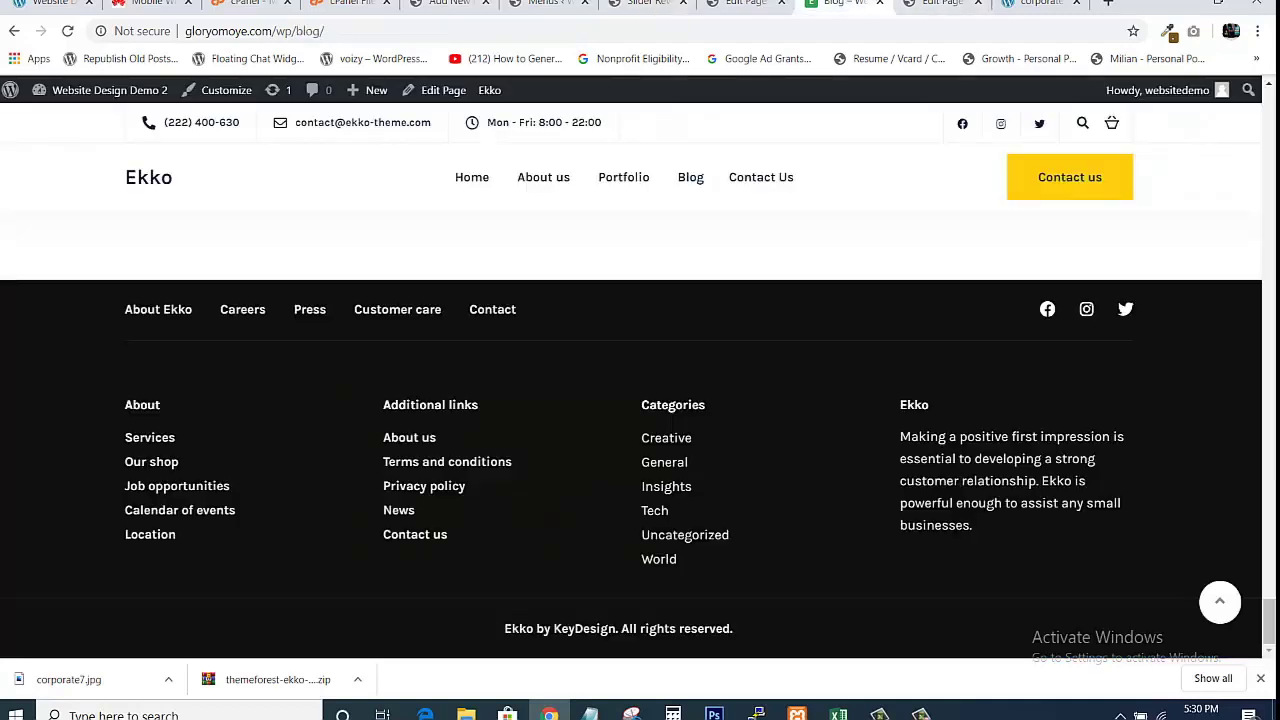
click(845, 4)
click(148, 186)
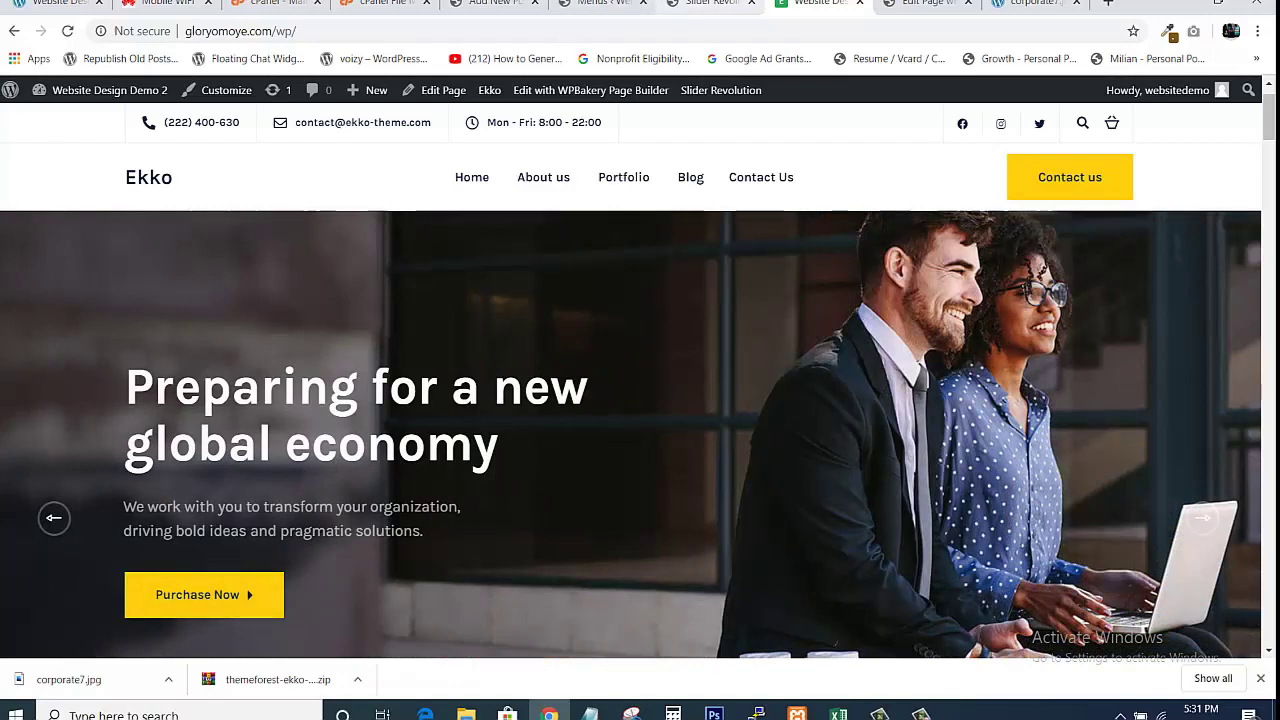
click(710, 3)
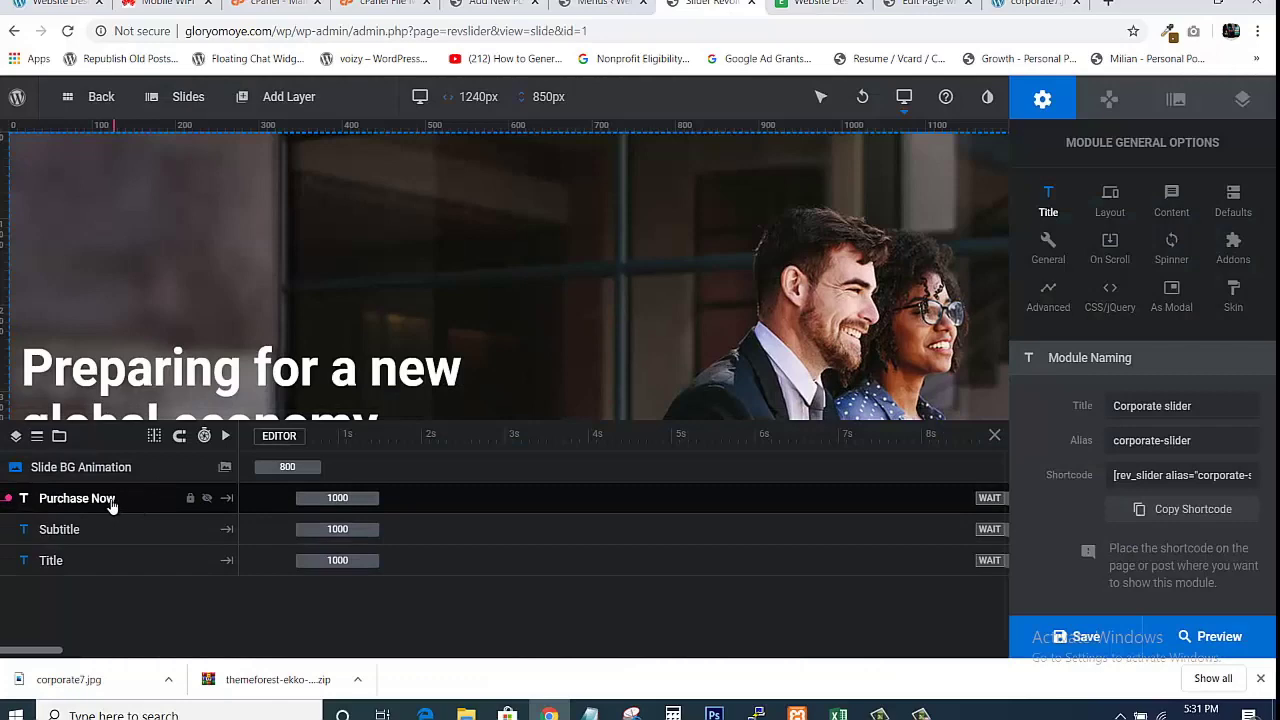
Select the Purchase Now layer and inspect its button label and # link in the content code.
click(818, 4)
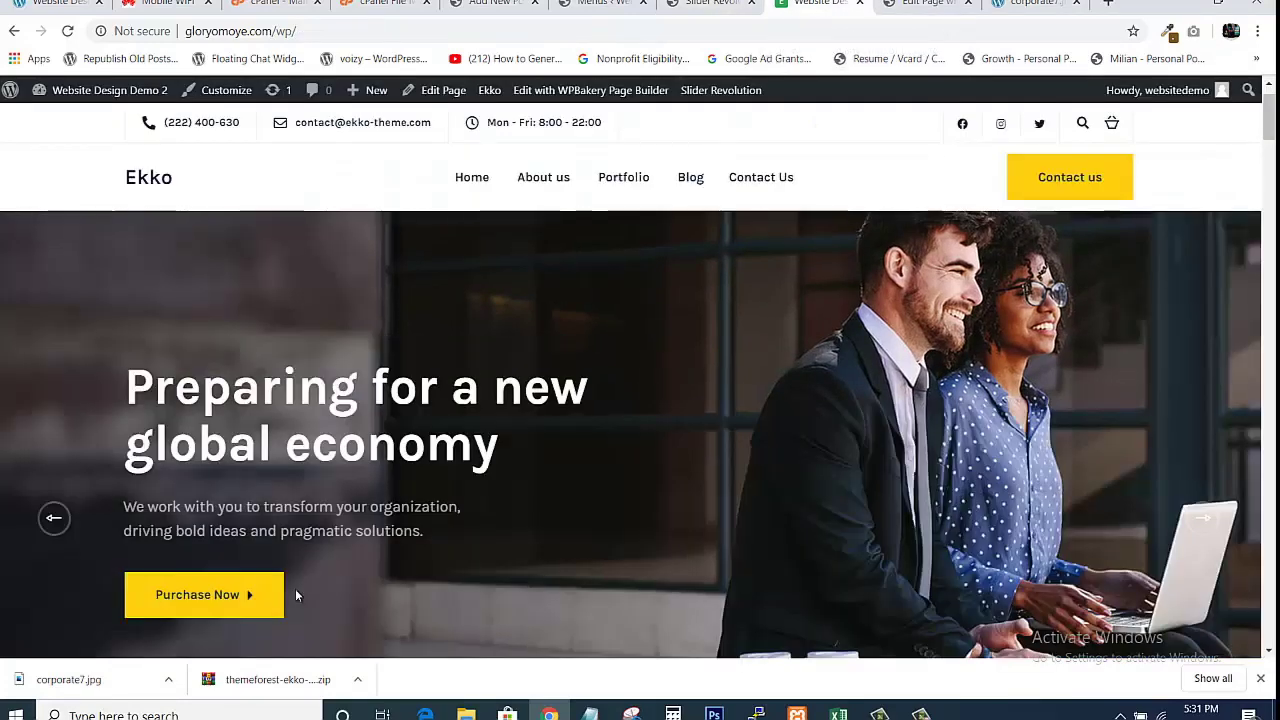
key(ctrl+shift+Tab)
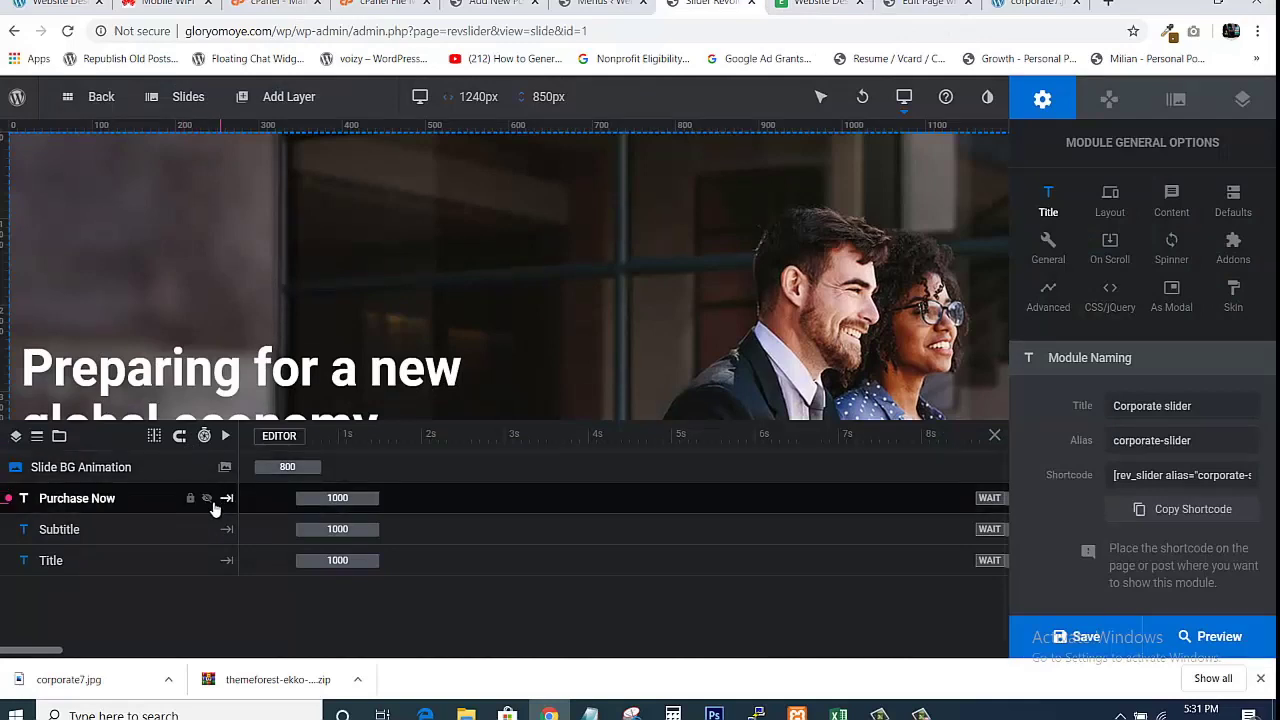
click(160, 509)
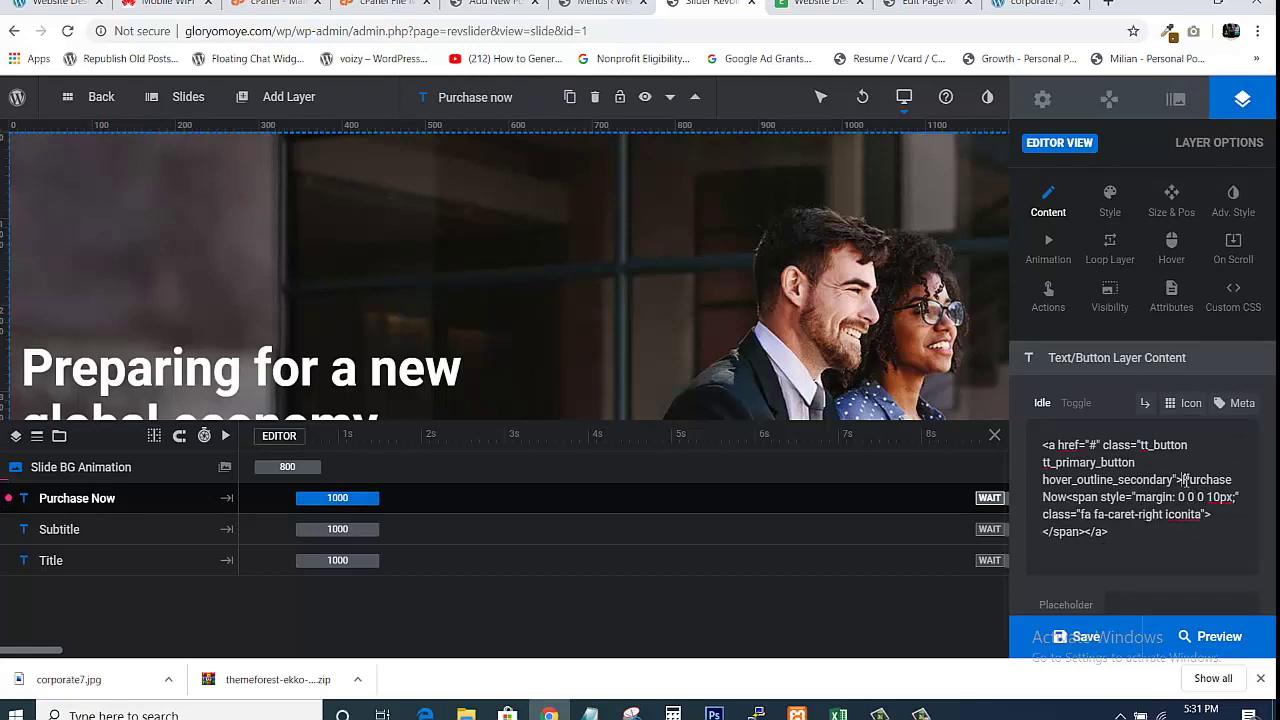
key(shift+Down)
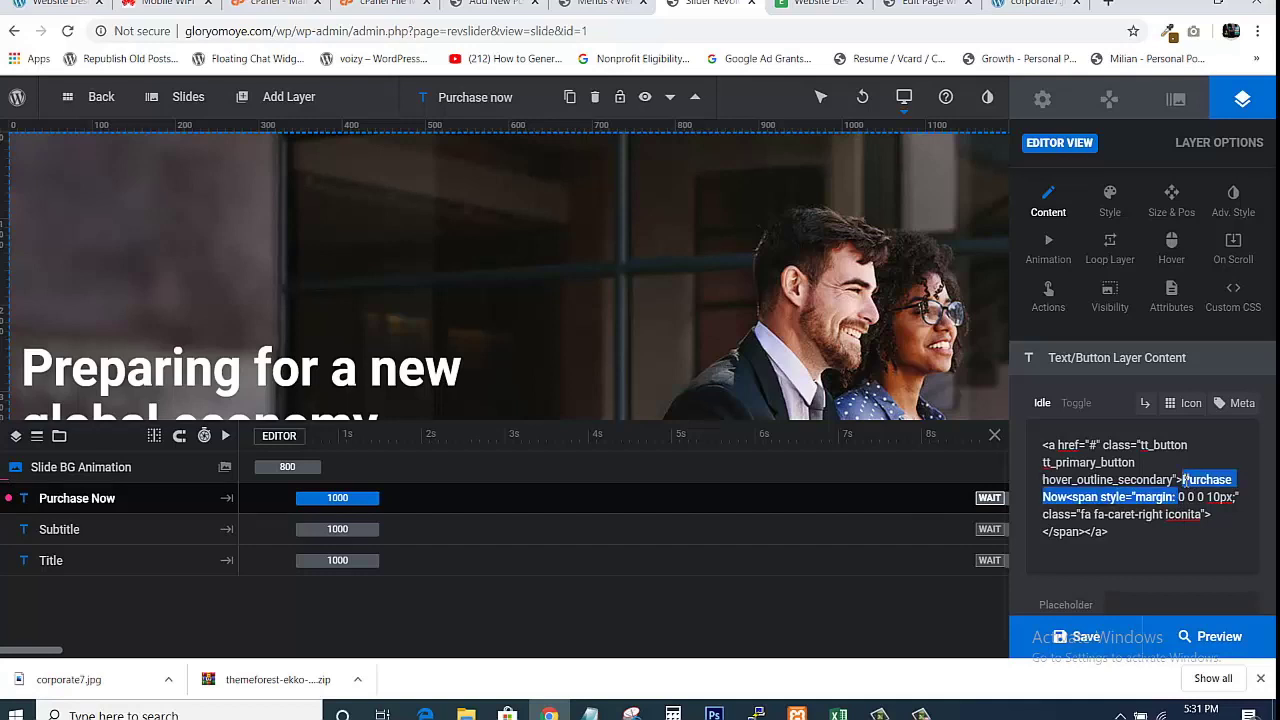
key(shift+Left)
key(shift+Left)
key(shift+Left)
key(shift+Left)
key(shift+Left)
key(shift+Left)
key(shift+Left)
key(shift+Left)
key(shift+Left)
key(shift+Left)
key(shift+Left)
key(shift+Left)
key(shift+Left)
key(shift+Left)
key(shift+Left)
key(shift+Left)
key(shift+Left)
key(shift+Left)
key(shift+Left)
key(shift+Left)
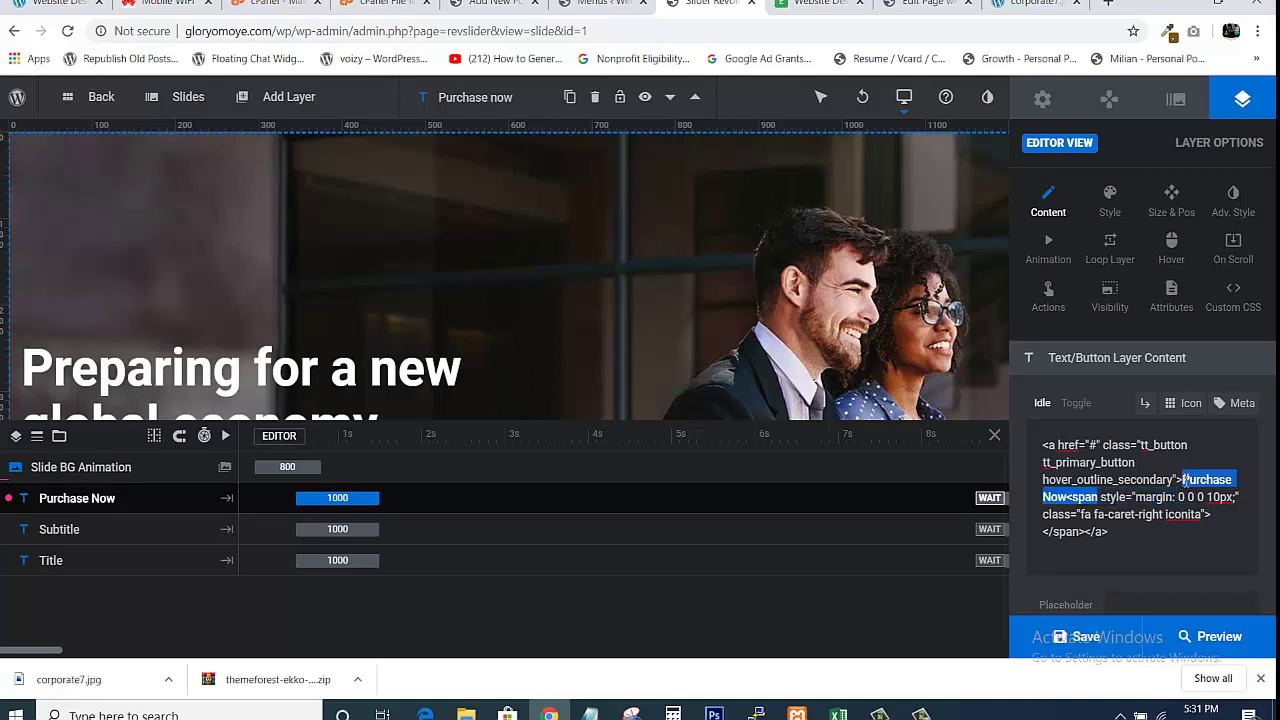
key(shift+Right)
click(1198, 446)
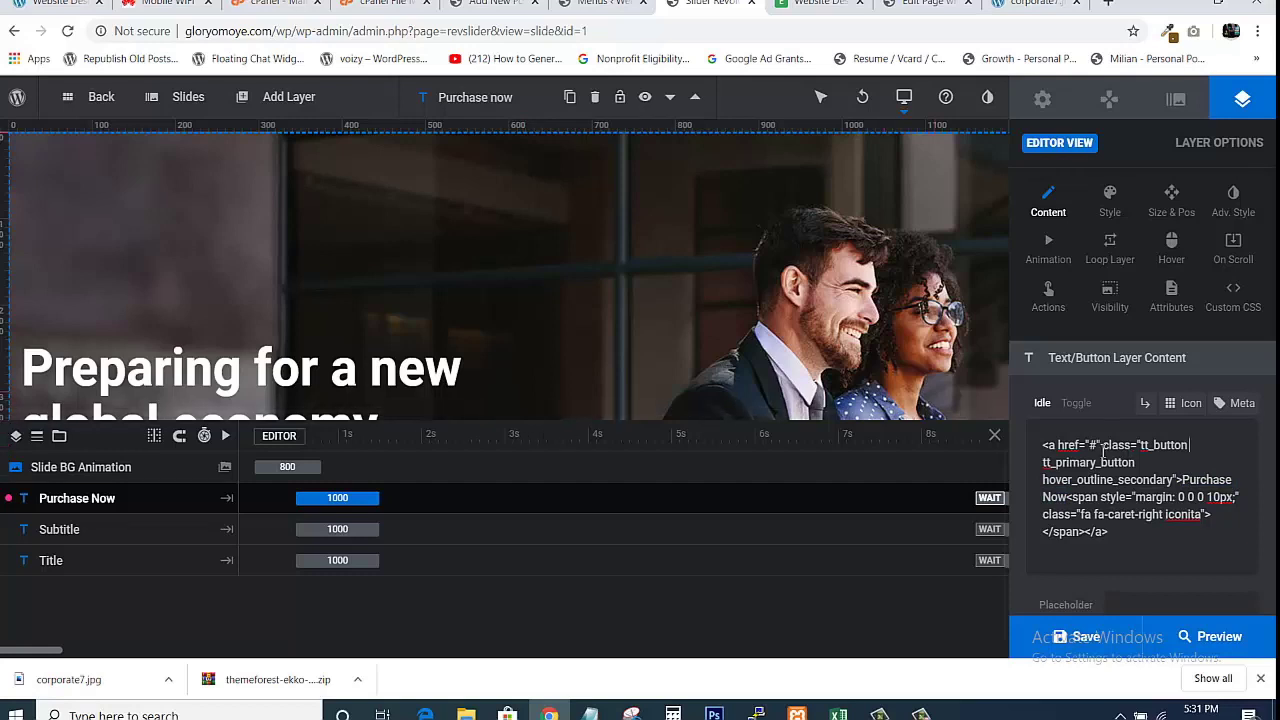
double_click(1094, 446)
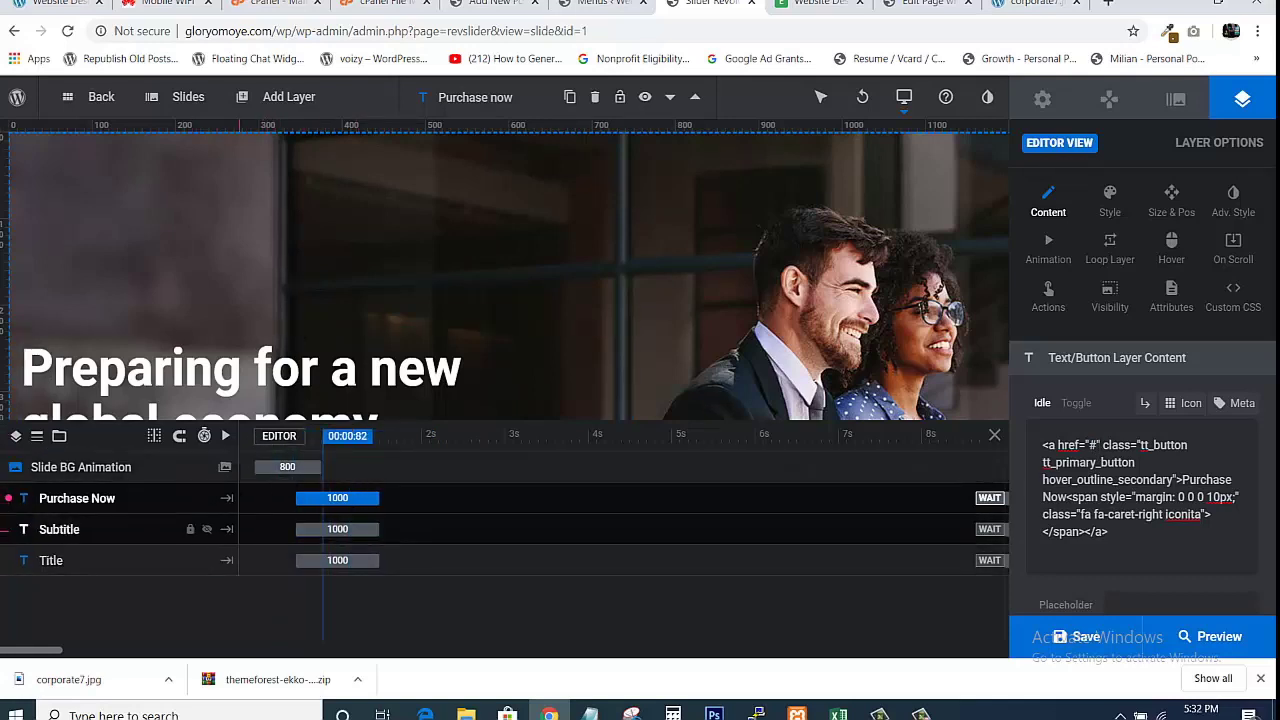
Compare against the live homepage, then view the Subtitle layer's text.
click(815, 3)
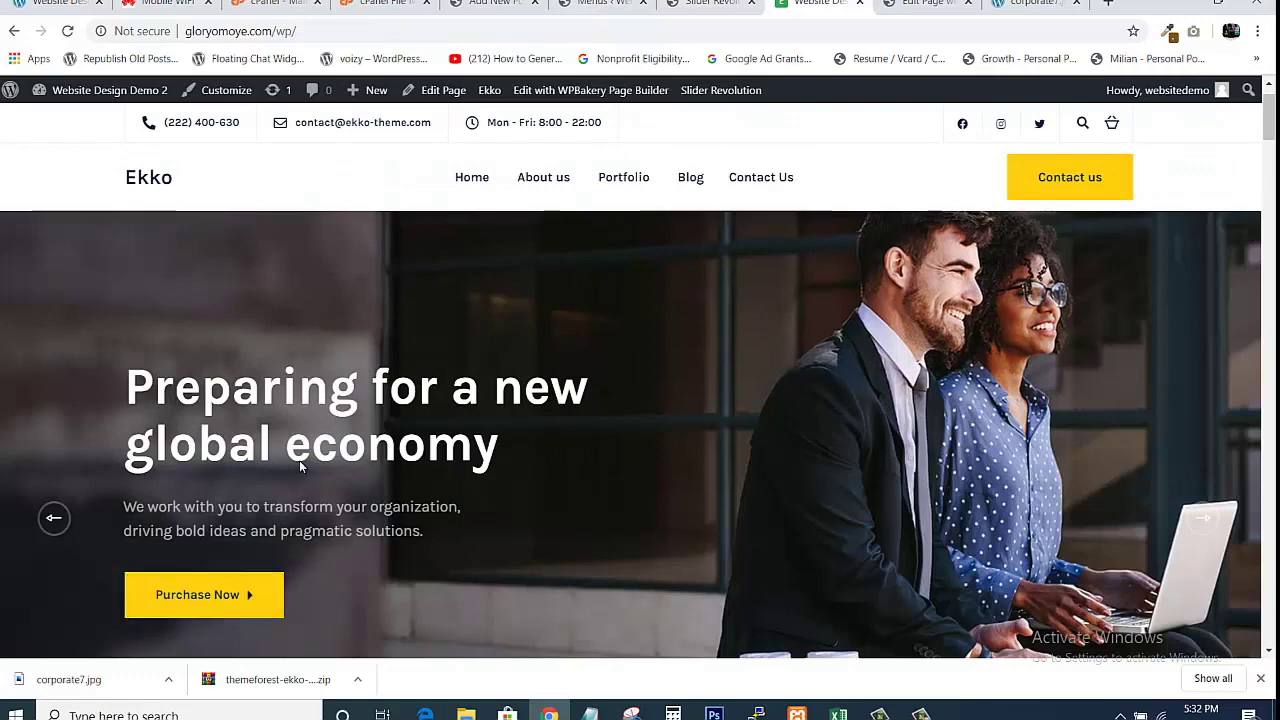
key(ctrl+shift+Tab)
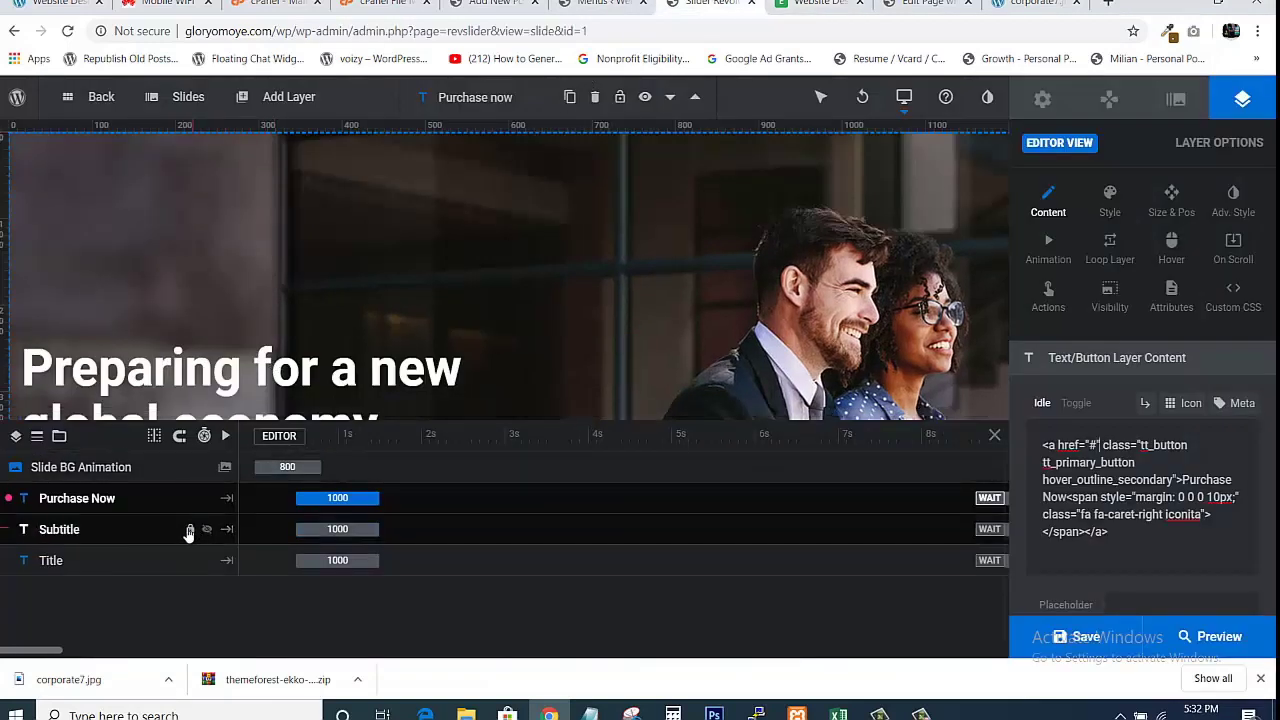
click(135, 539)
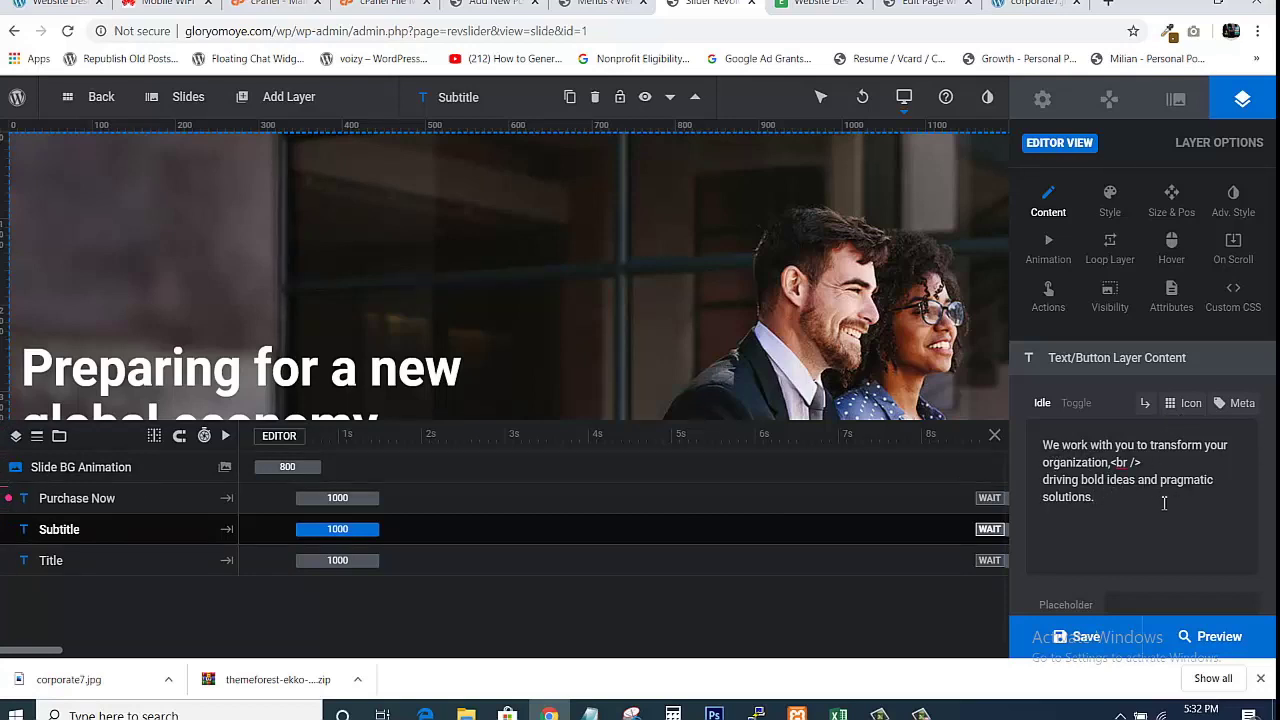
Compare the Title and Subtitle layers against the live homepage slider.
click(818, 3)
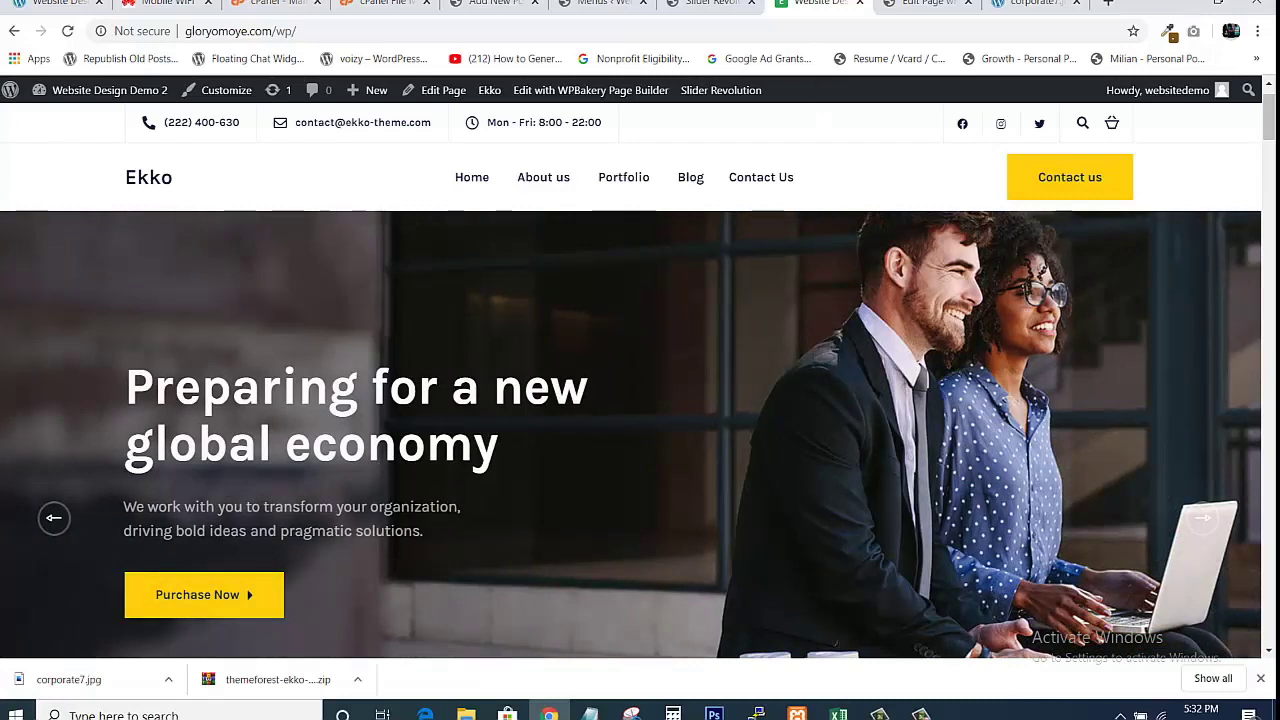
click(710, 3)
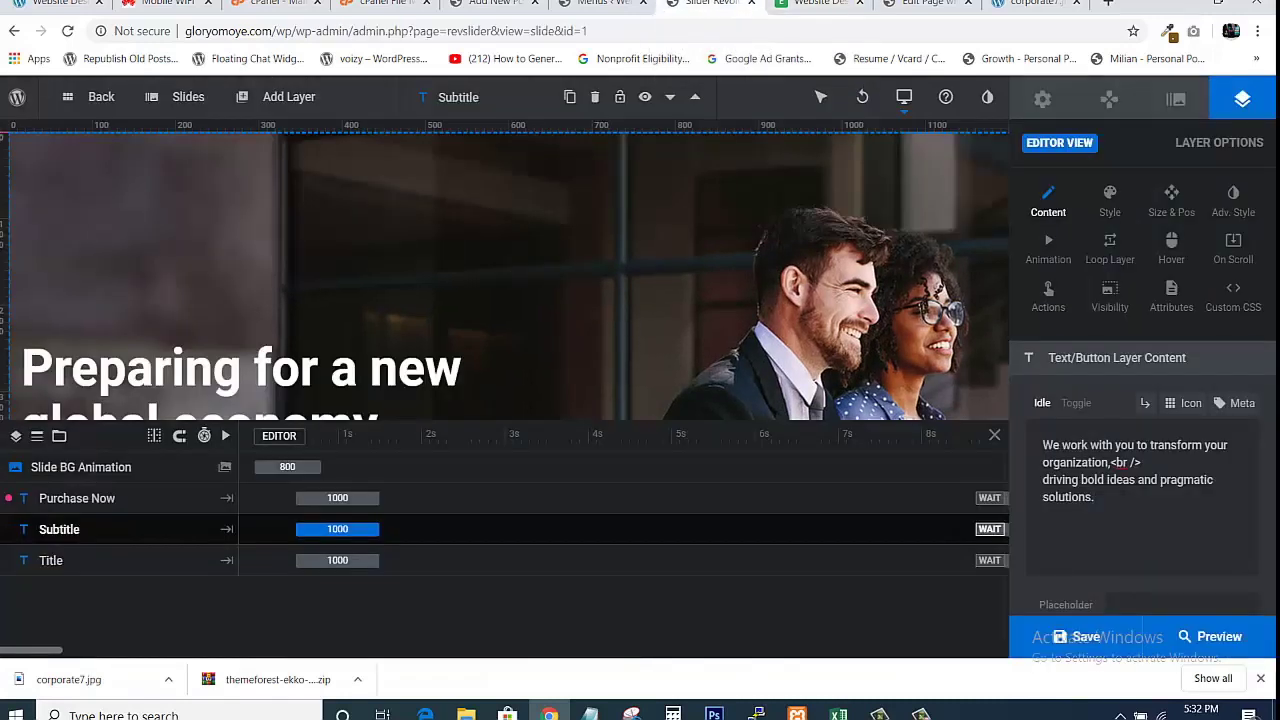
click(70, 562)
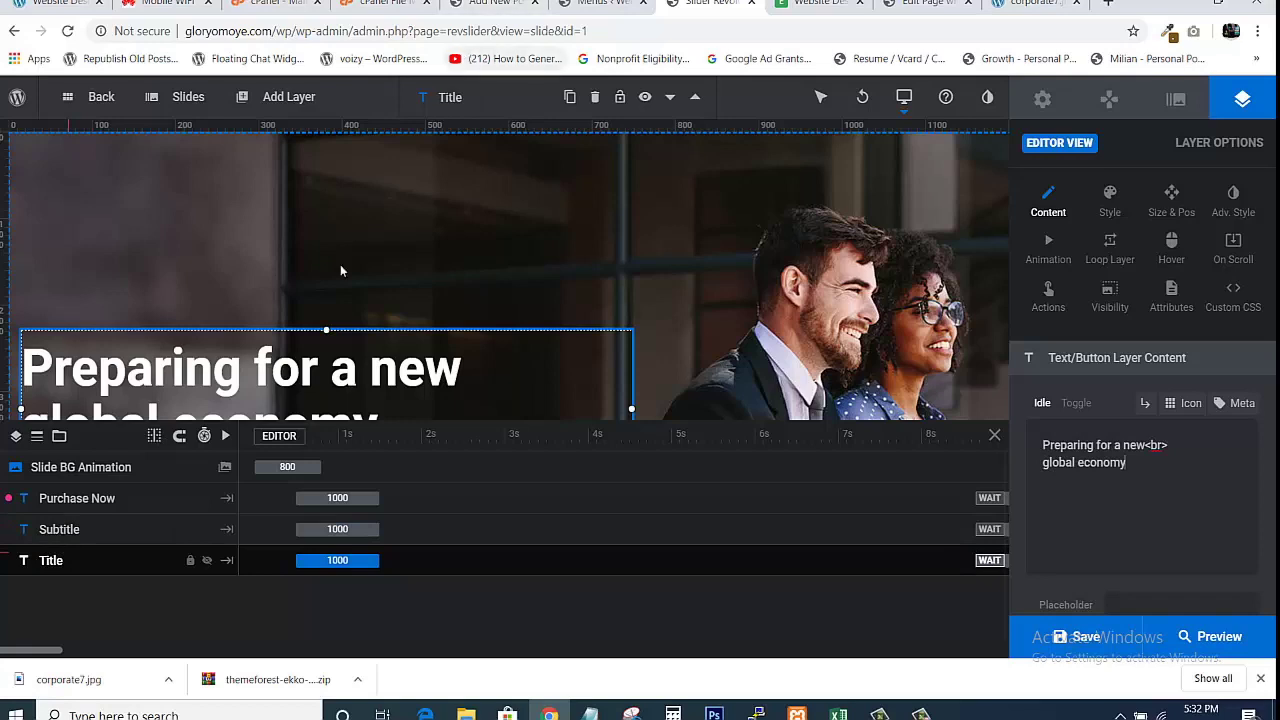
click(95, 530)
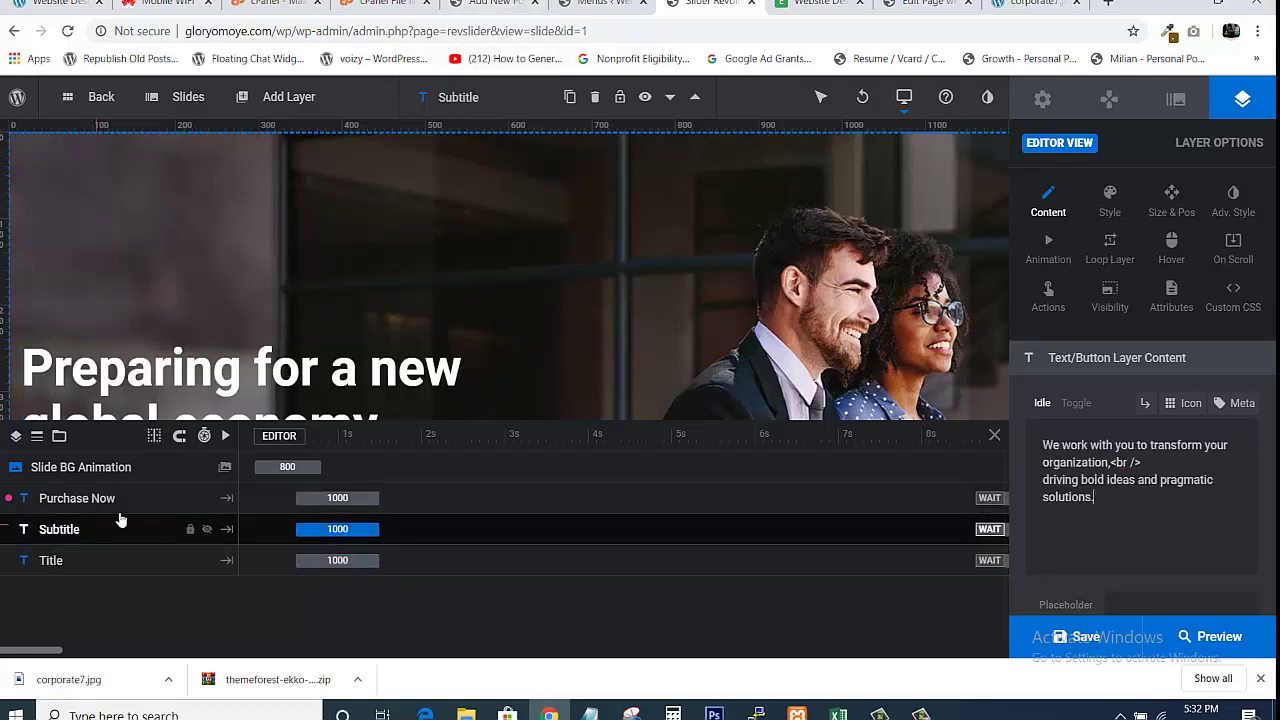
click(818, 5)
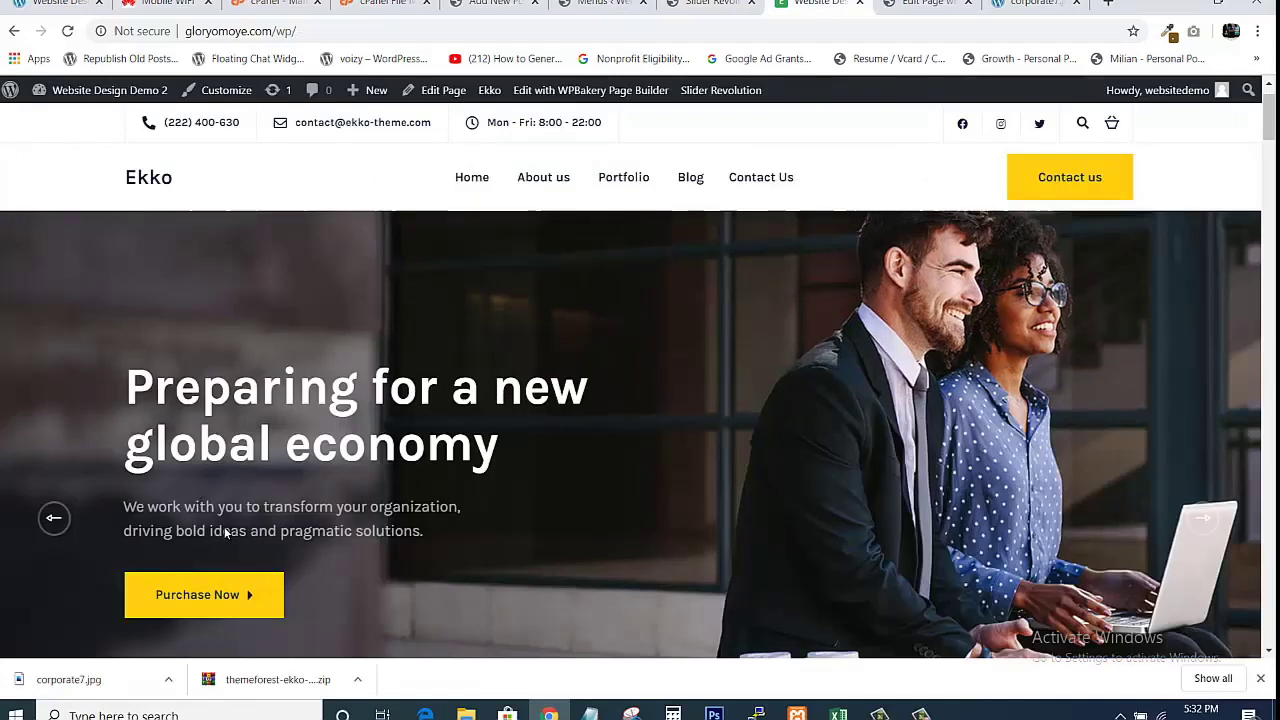
click(710, 5)
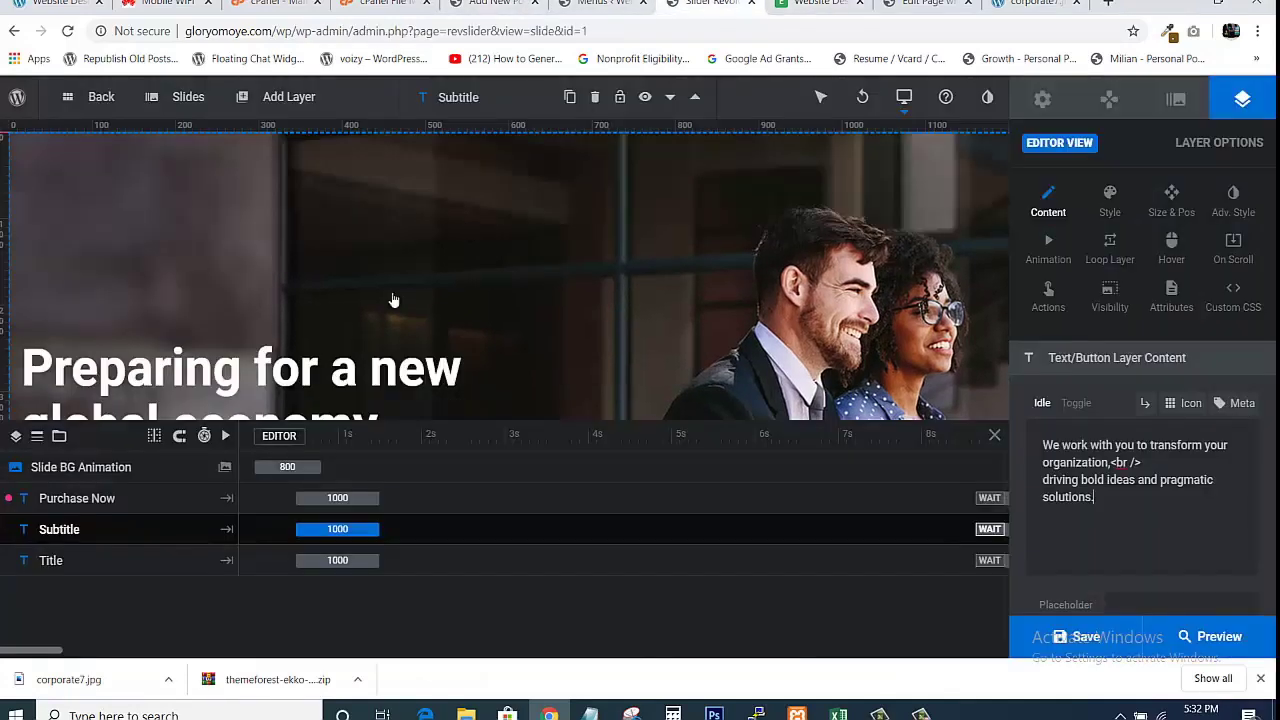
Delete the period so the Title reads 'Preparing for a new global economy'.
click(44, 566)
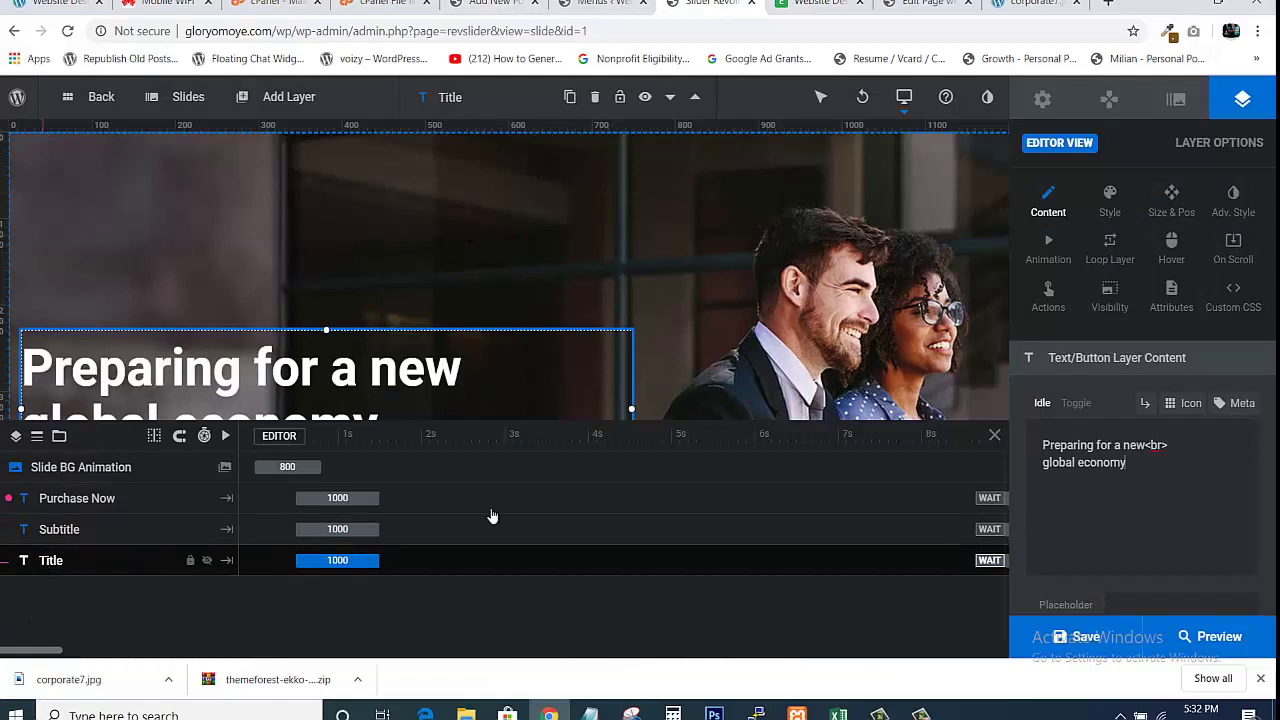
click(1125, 466)
key(BackSpace)
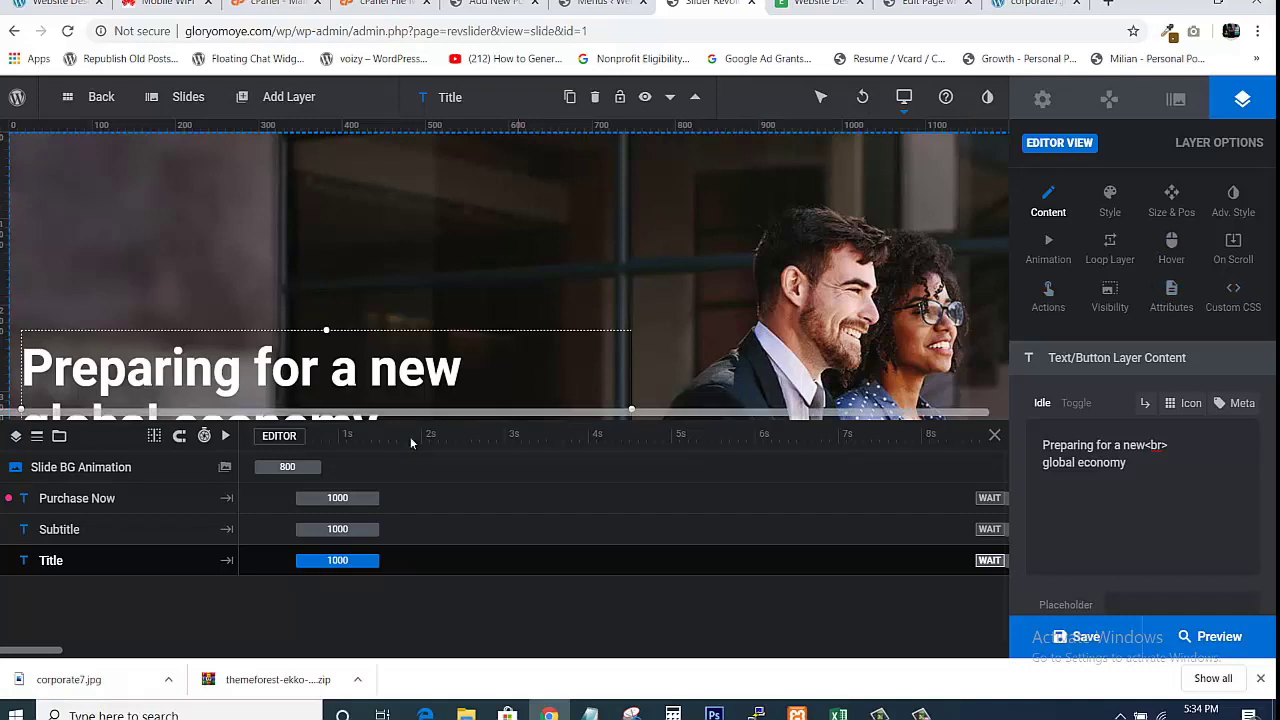
click(704, 254)
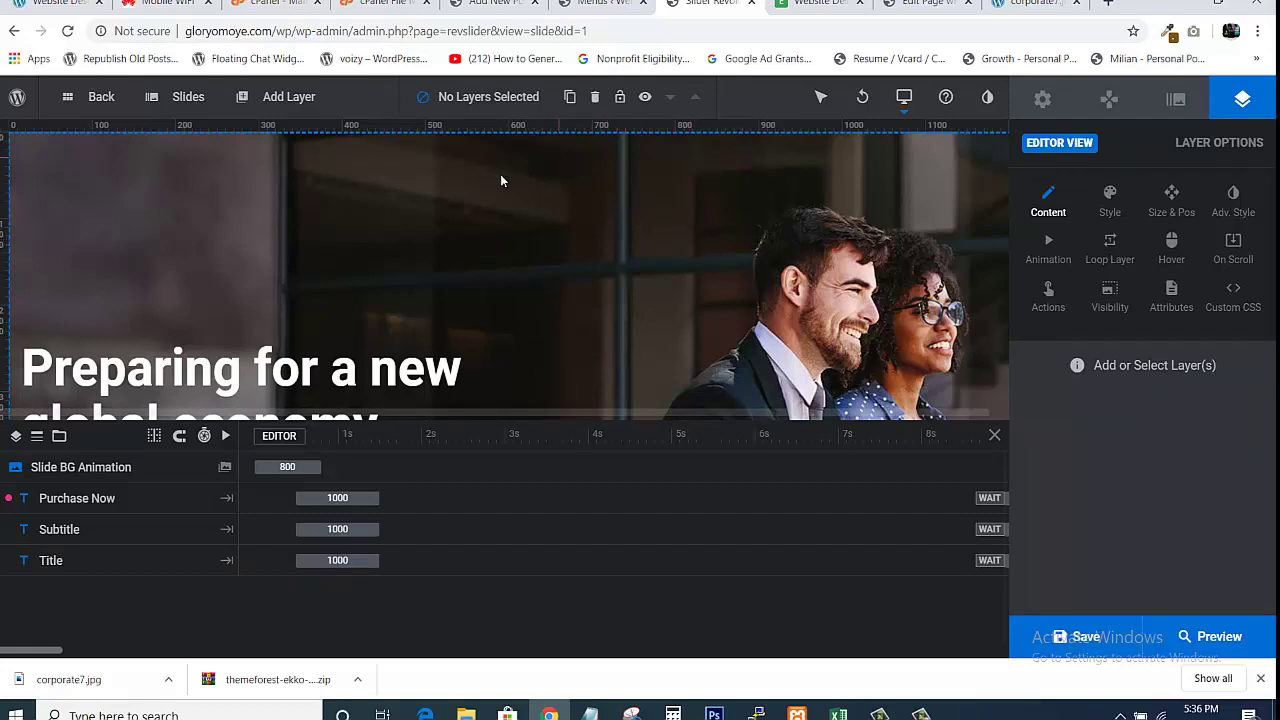
Open the slide's Background options and select the ekko-wp.com image URL in Source.
click(225, 469)
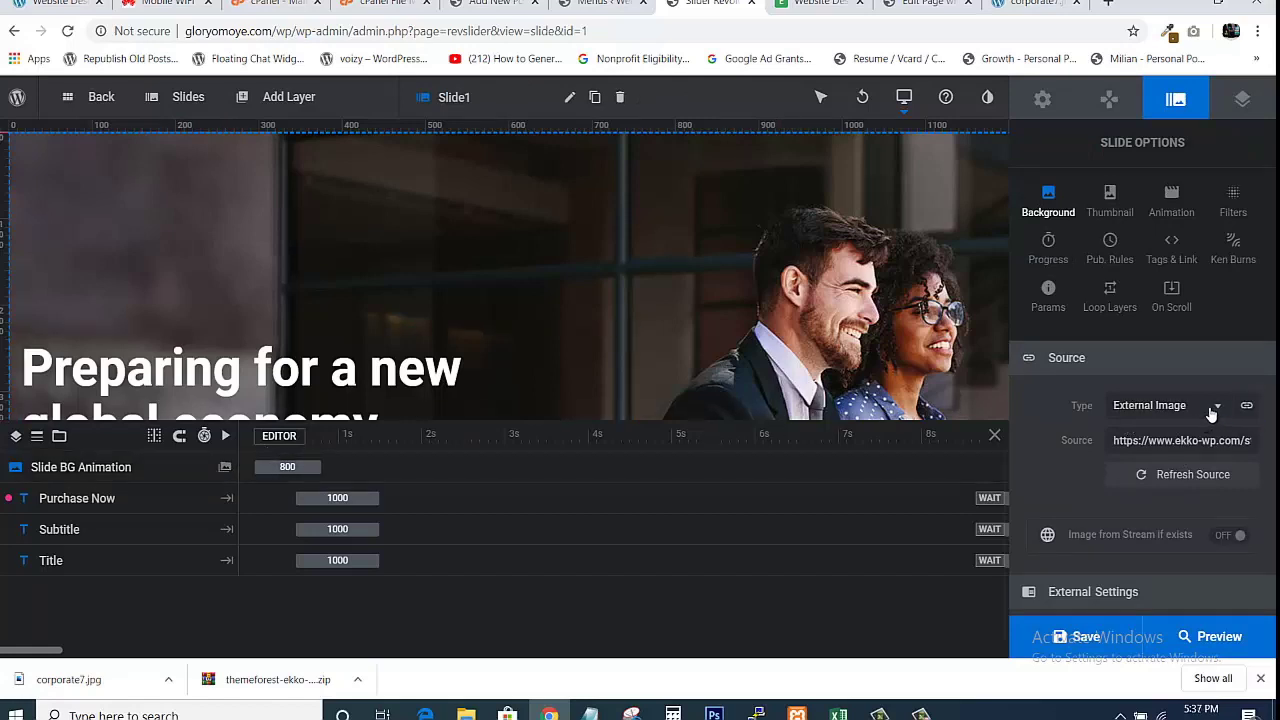
click(1180, 442)
key(ctrl+a)
shift+click(1176, 448)
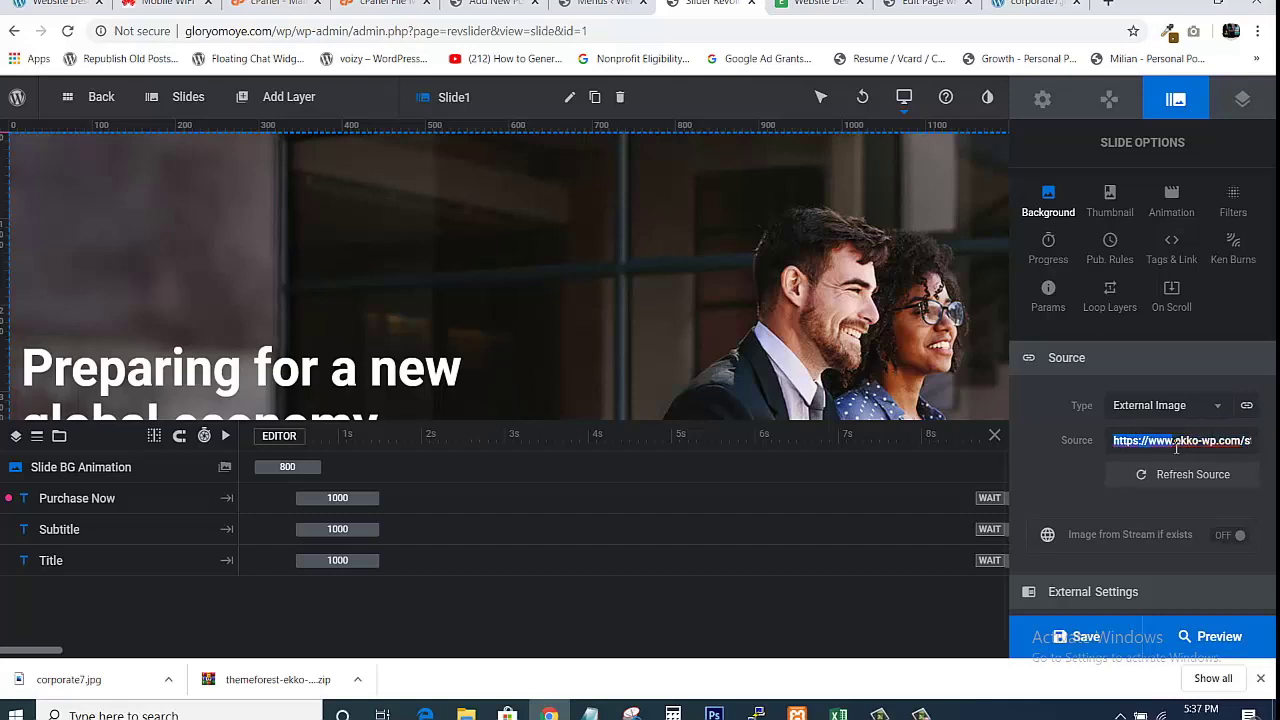
key(ctrl+a)
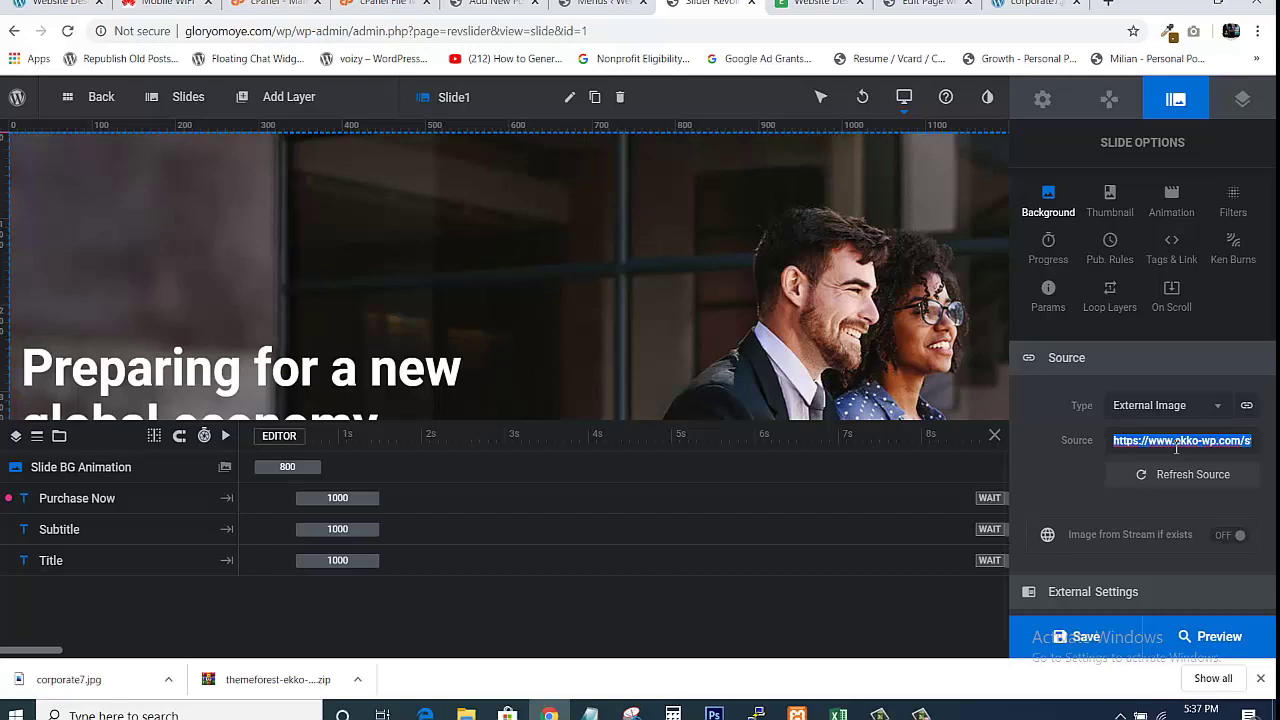
Open the background image URL in a new tab and view the photo full-size.
right_click(1173, 444)
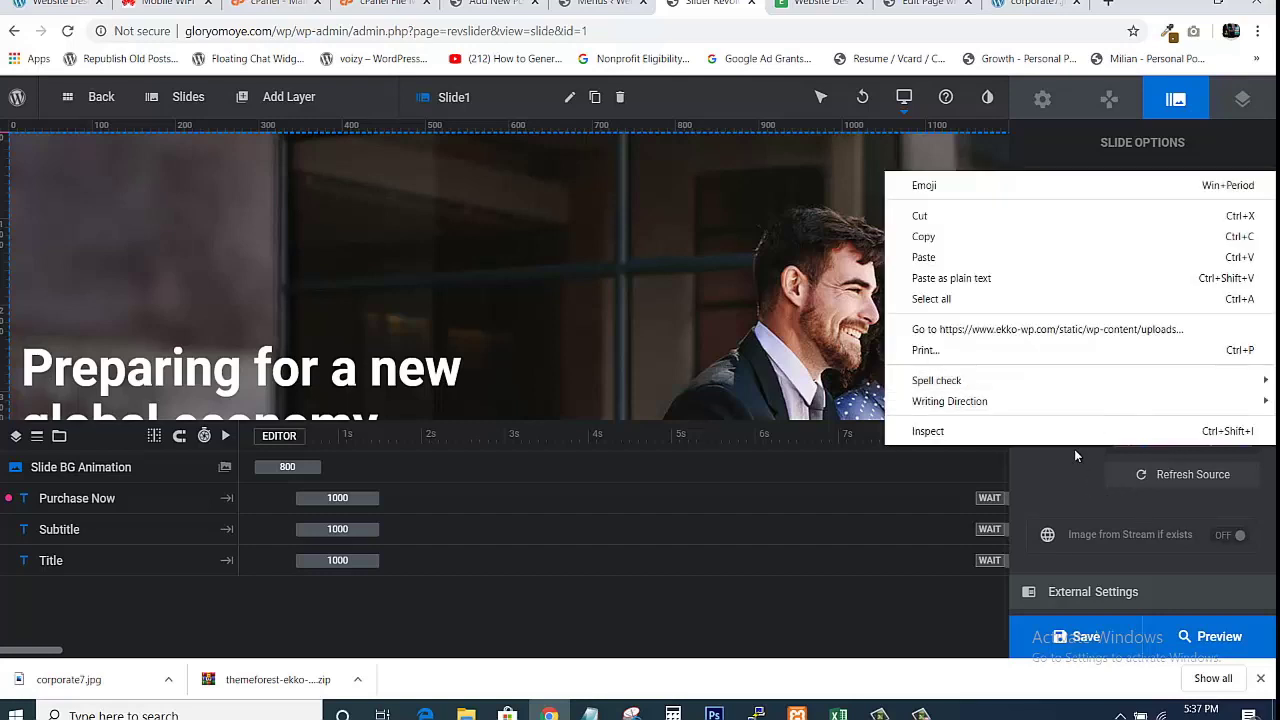
click(1010, 331)
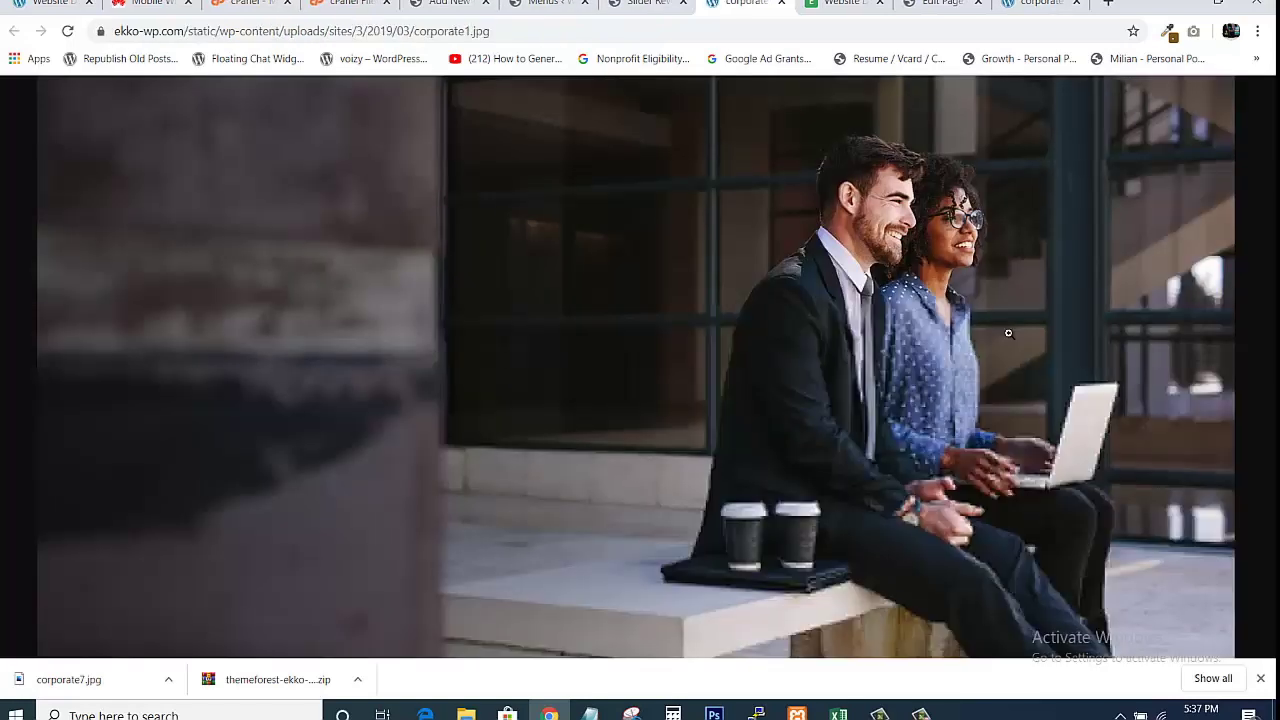
right_click(630, 269)
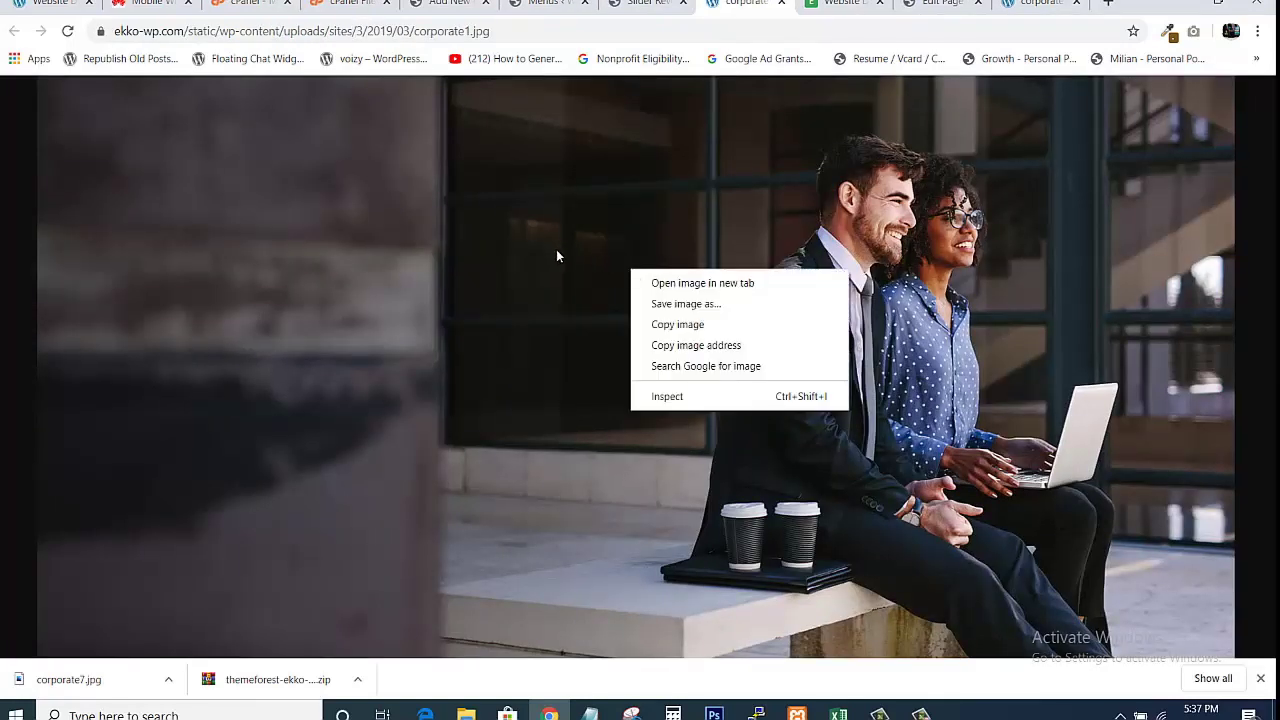
click(579, 224)
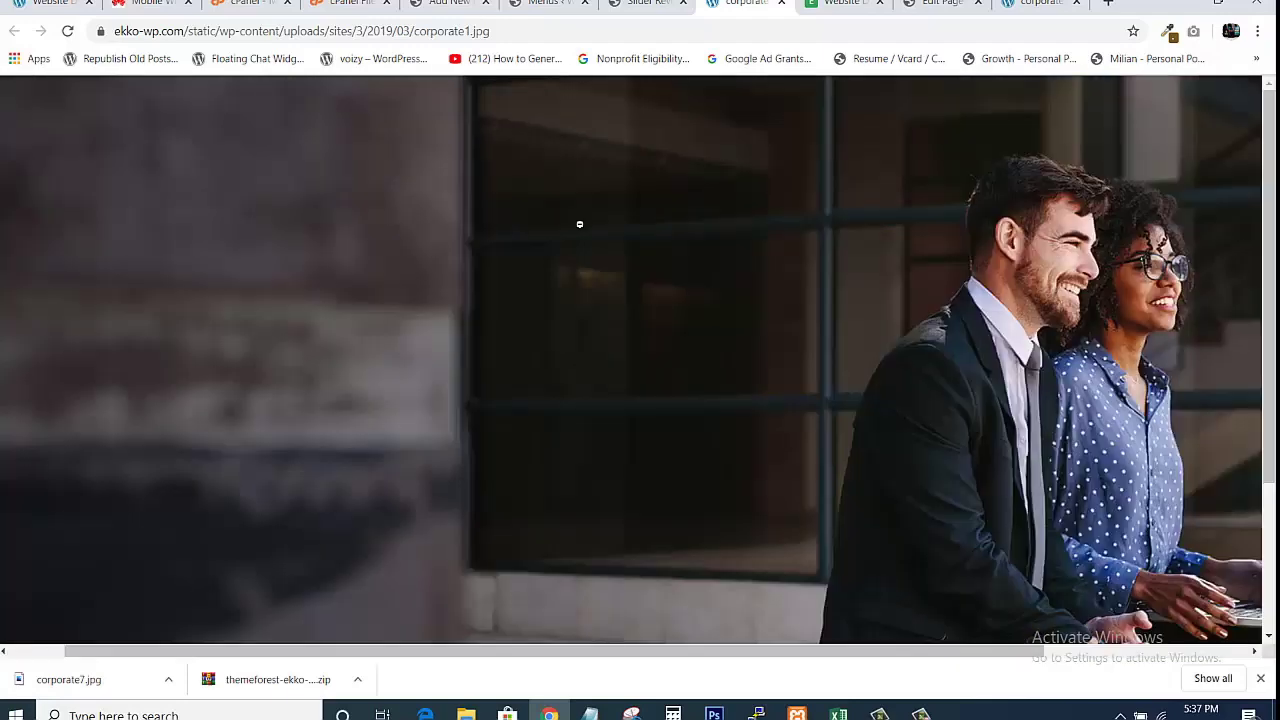
click(597, 256)
Save corporate1.jpg into the Website Design Project 1 folder and show it there.
right_click(597, 256)
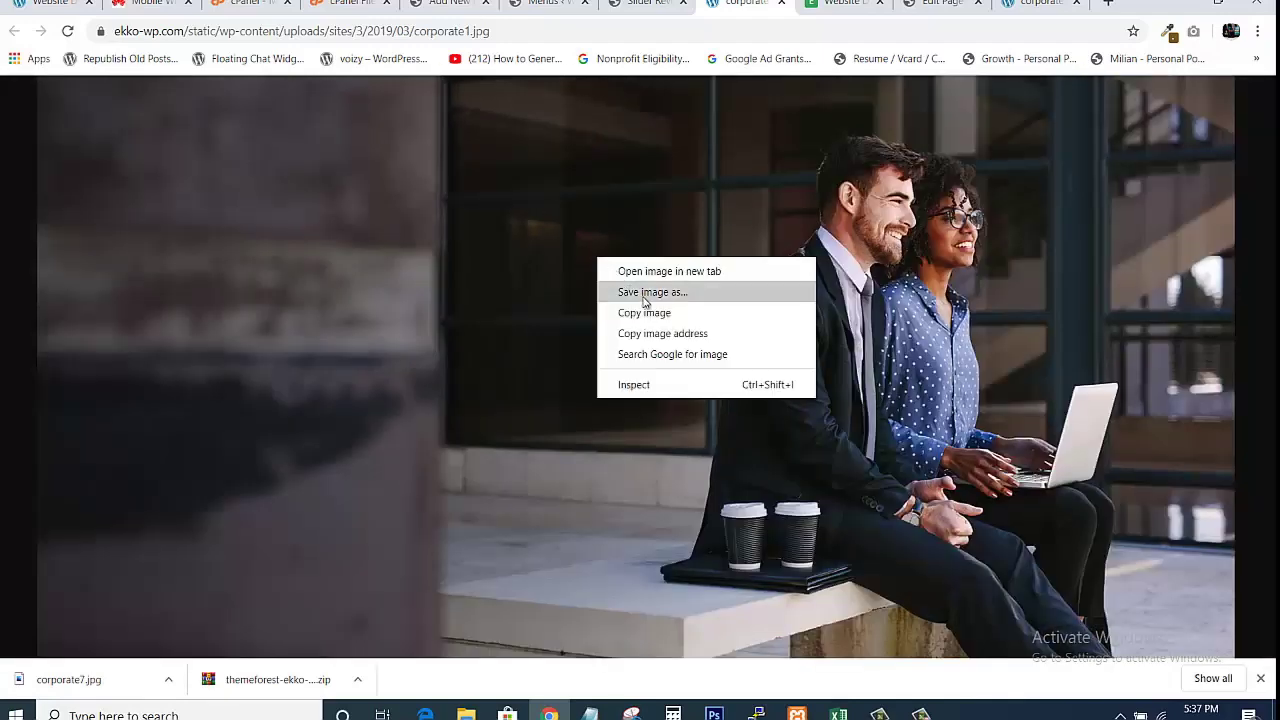
click(643, 292)
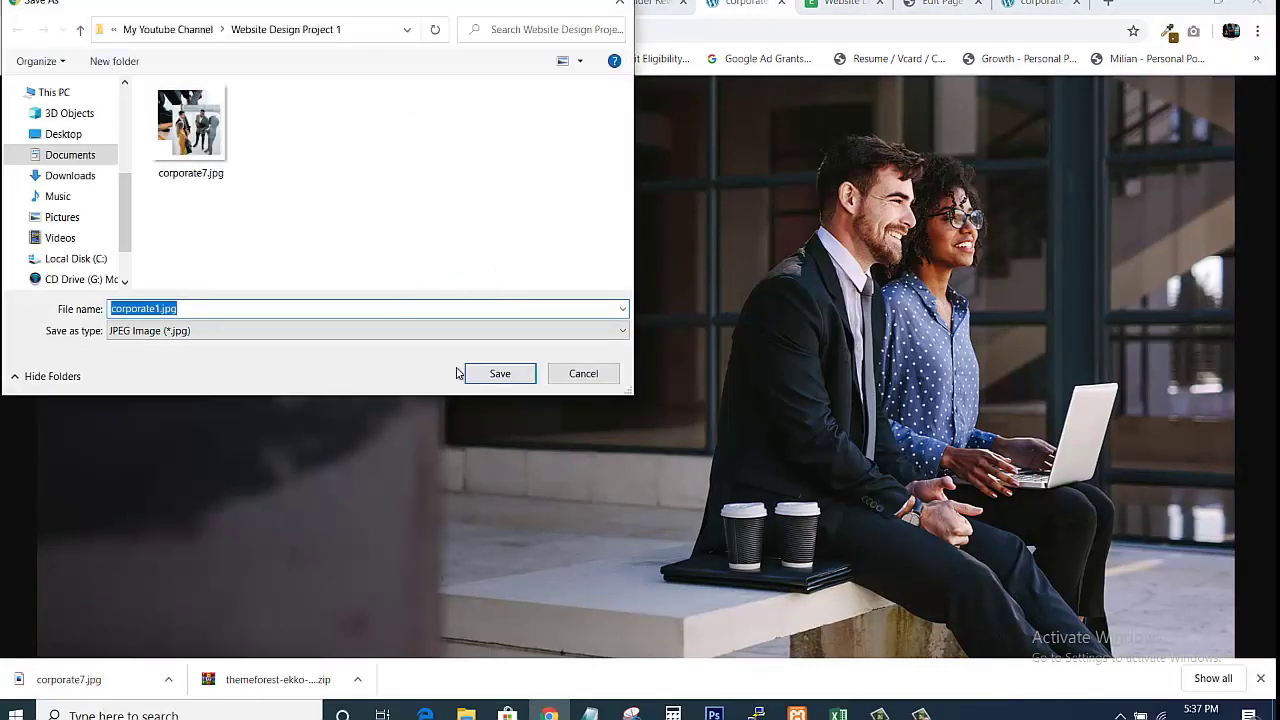
click(490, 377)
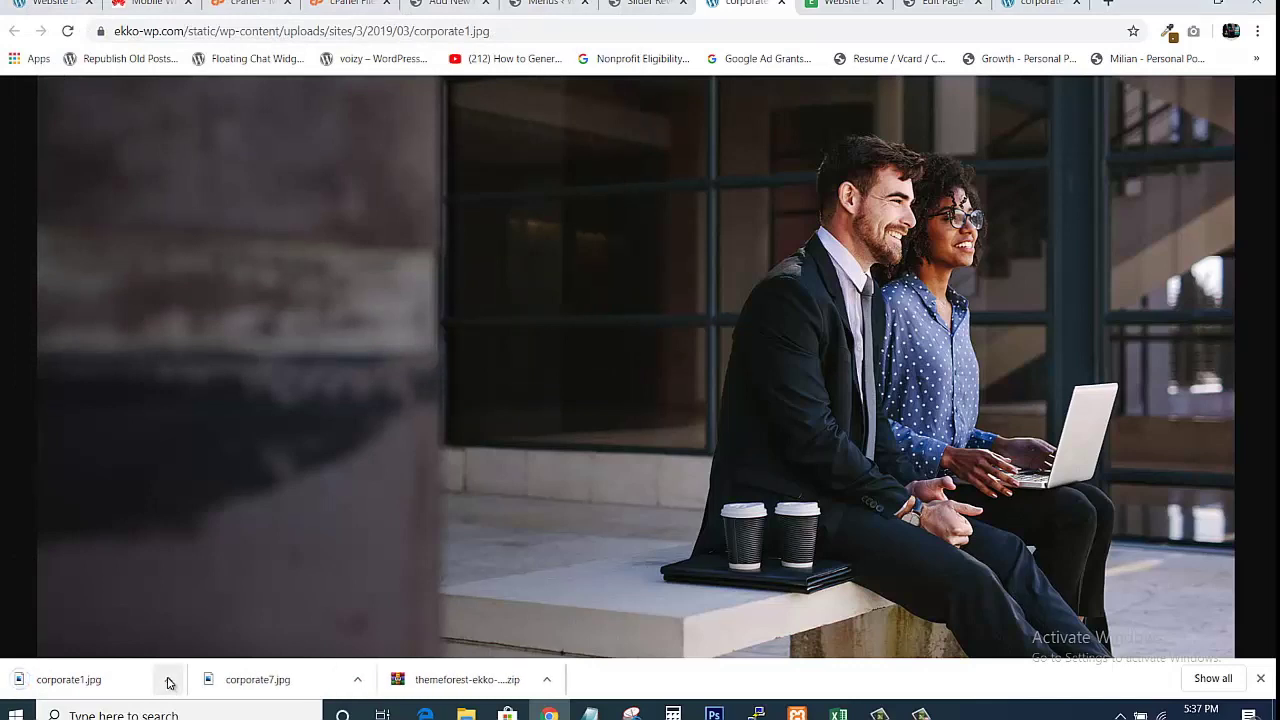
click(168, 680)
click(203, 619)
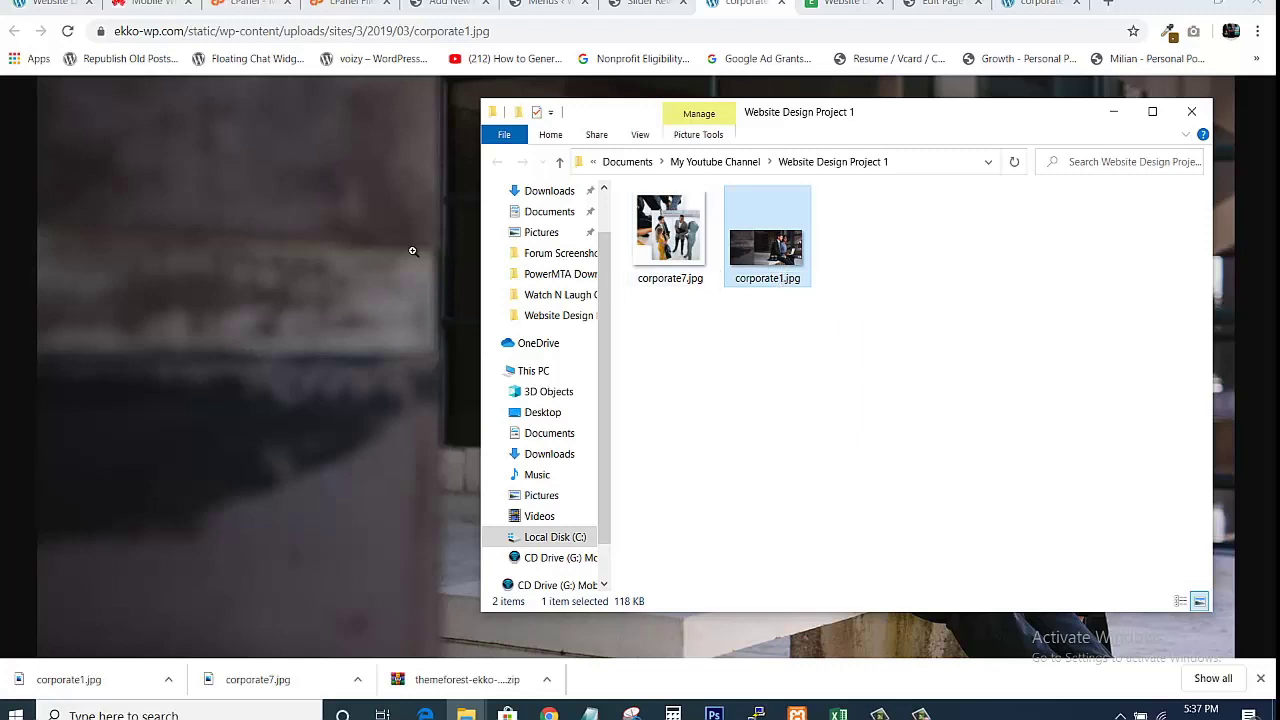
Change the slide background Type from External Image to Image.
click(640, 4)
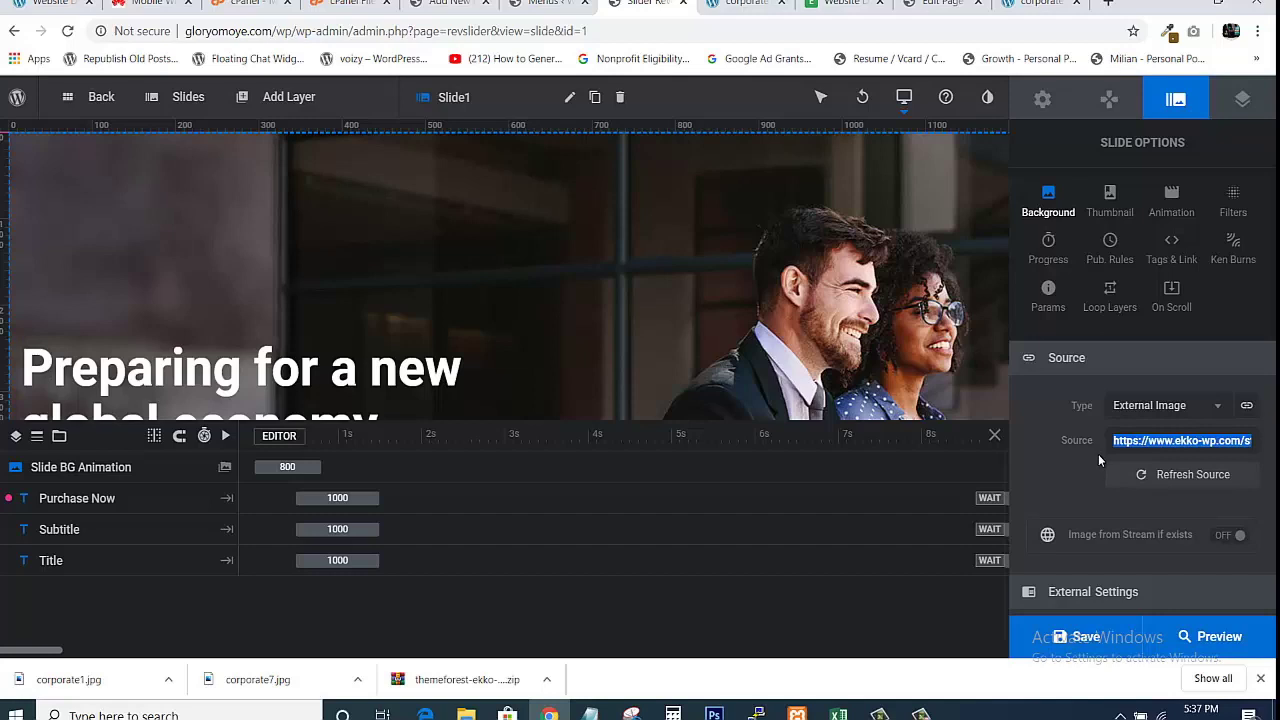
click(1214, 410)
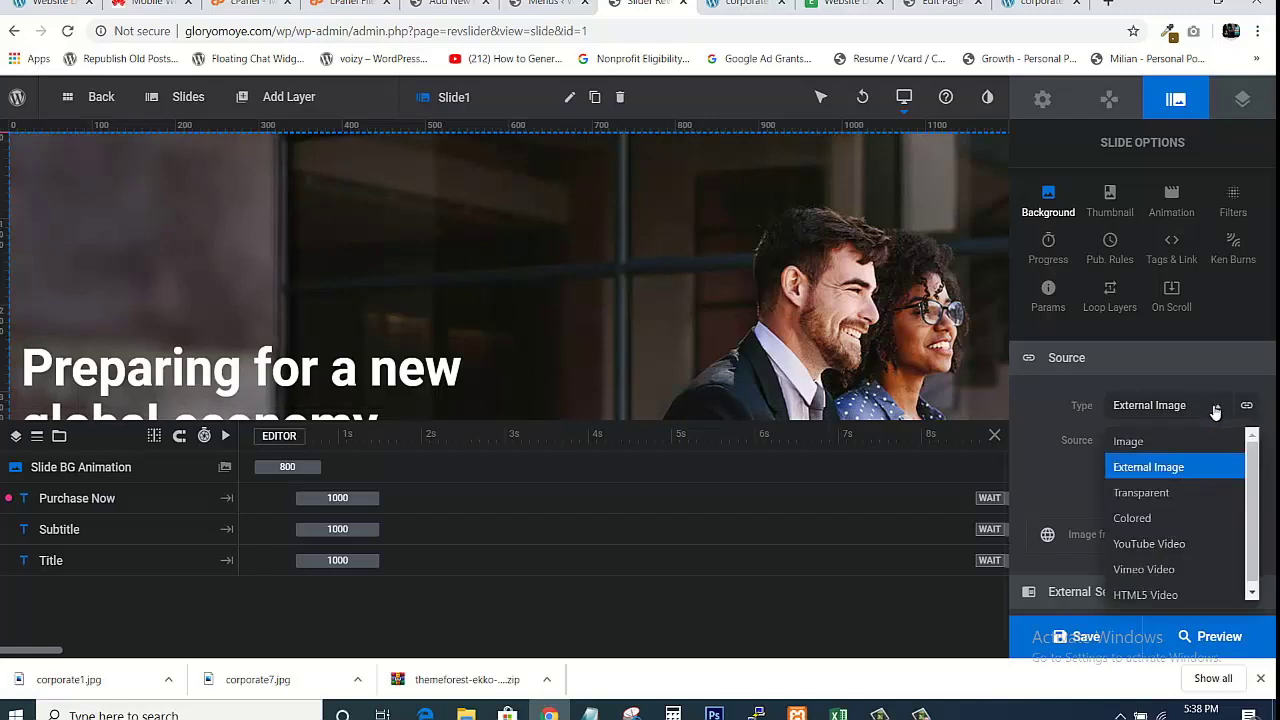
click(1131, 444)
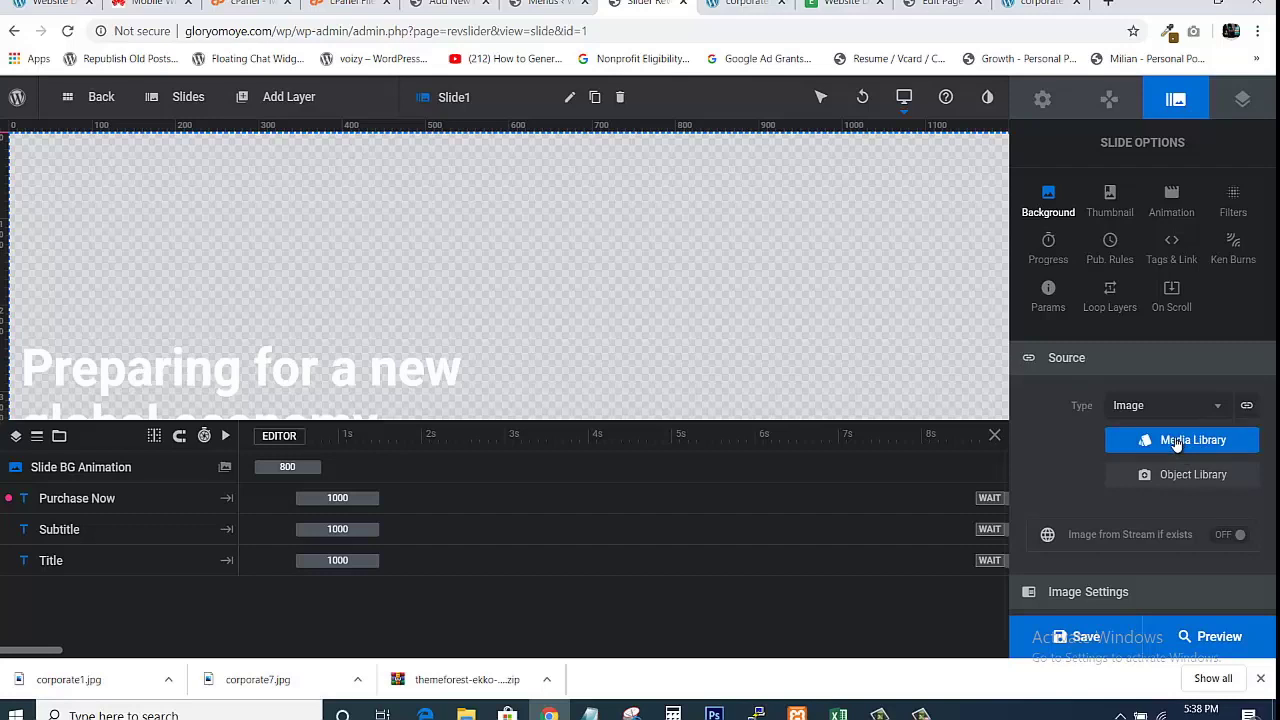
Browse the media library for corporate1.jpg, then cancel and close the image chooser.
click(1177, 443)
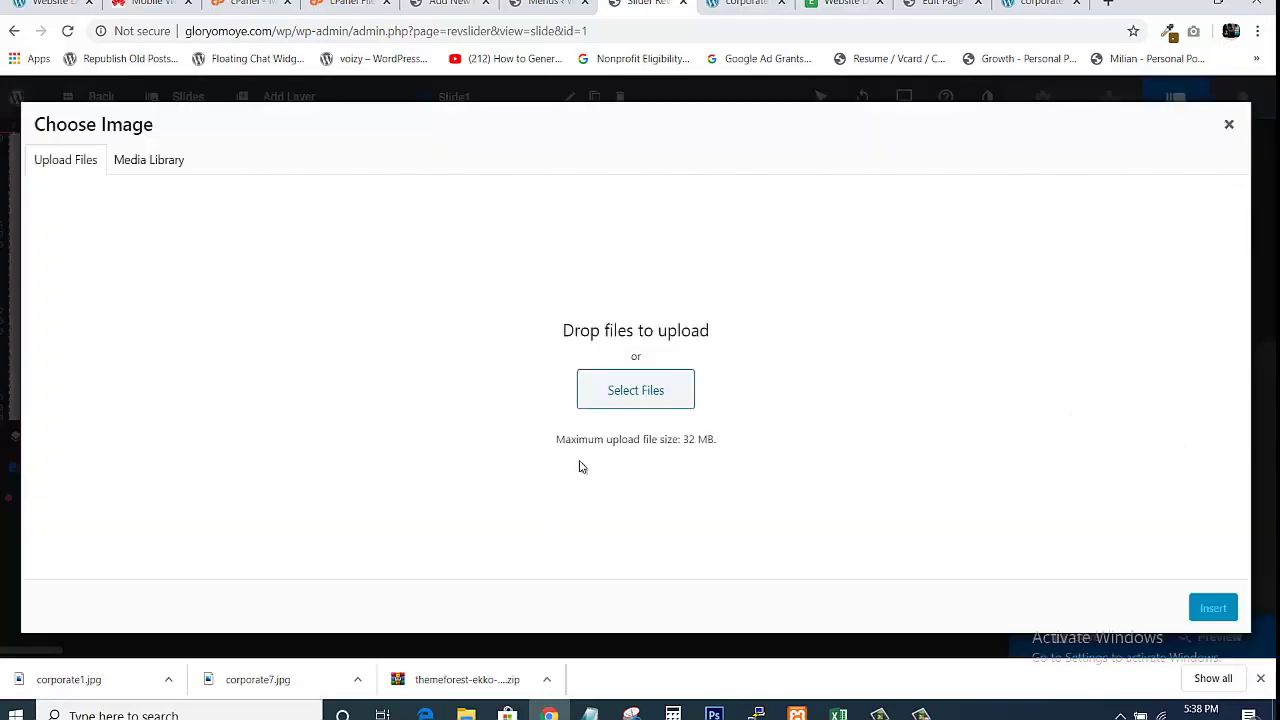
click(632, 404)
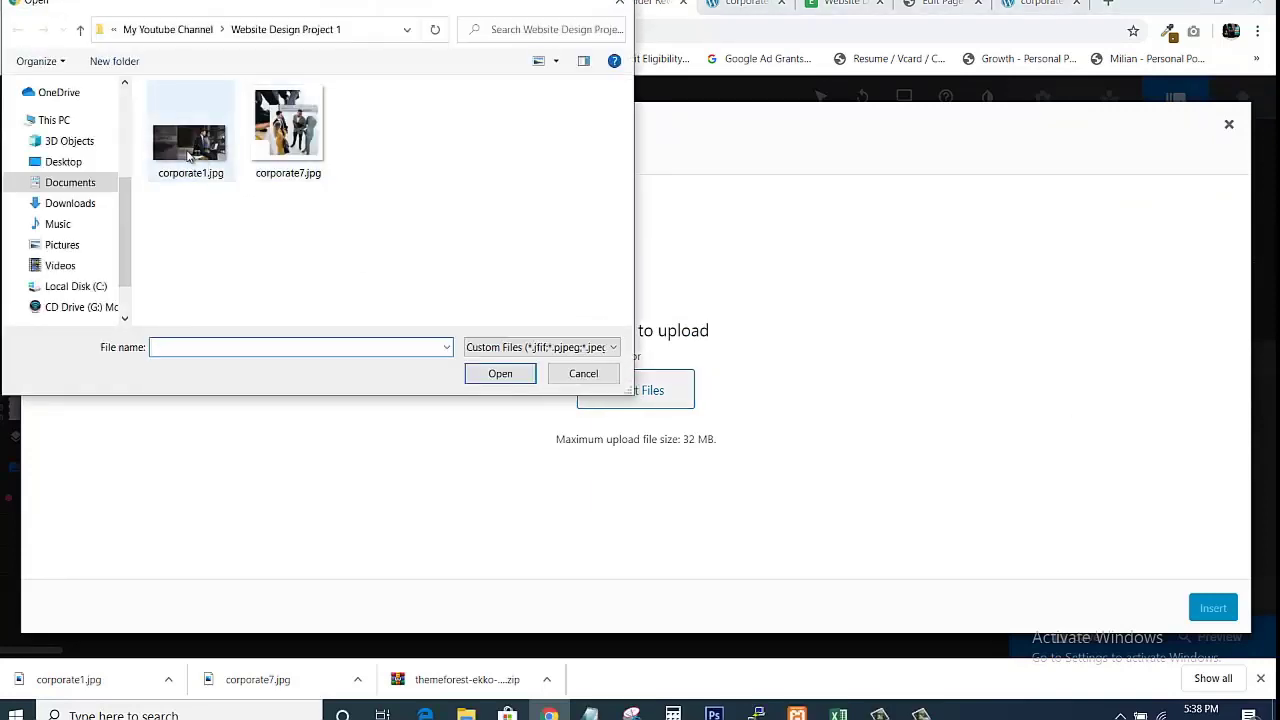
click(186, 156)
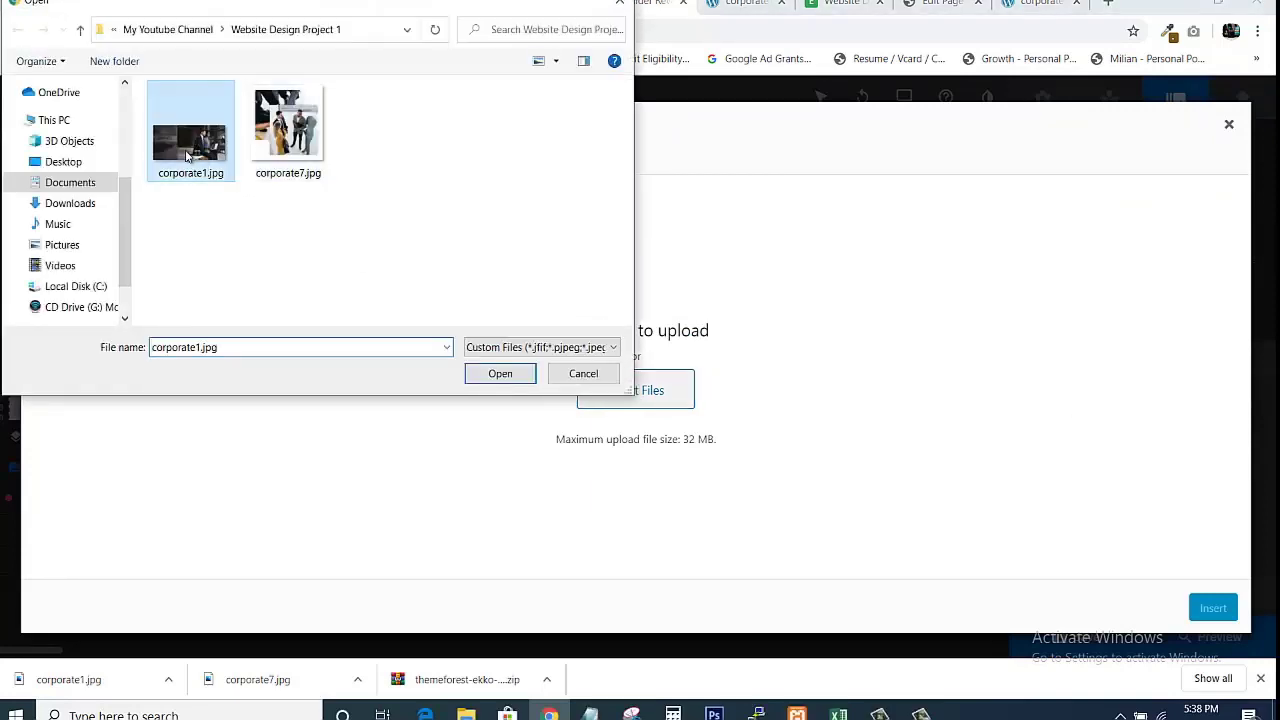
click(582, 374)
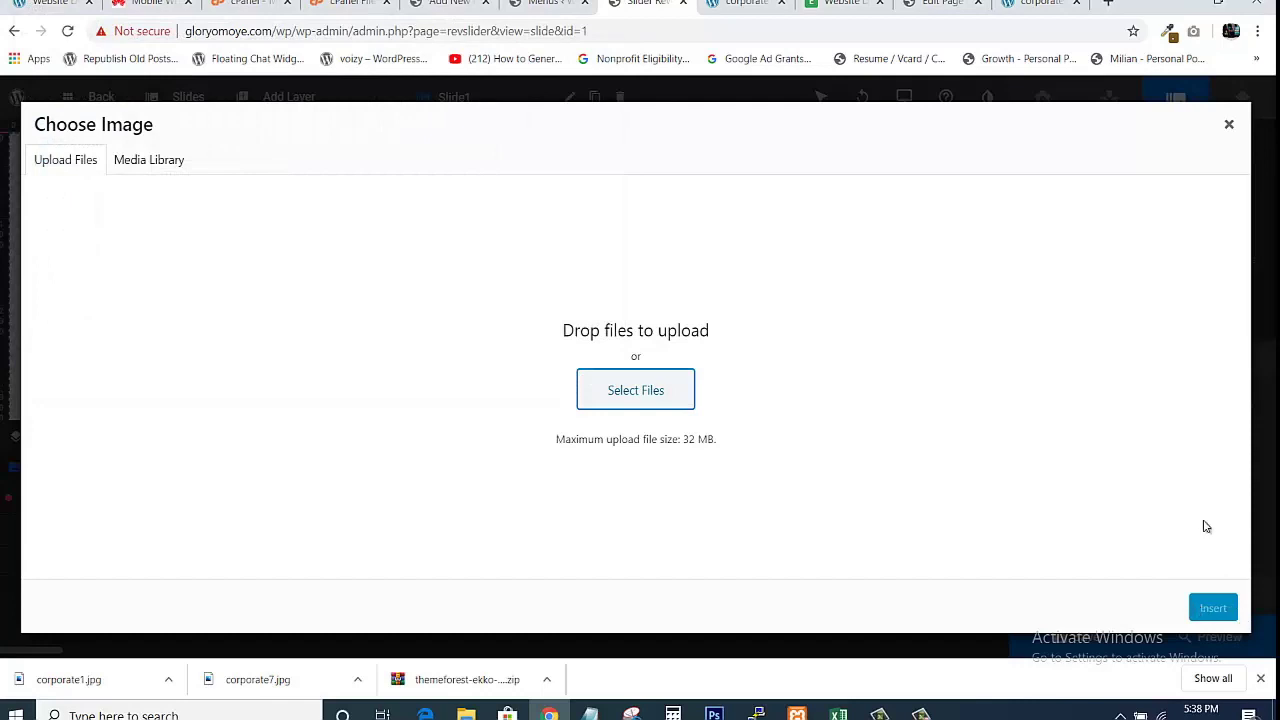
click(1235, 139)
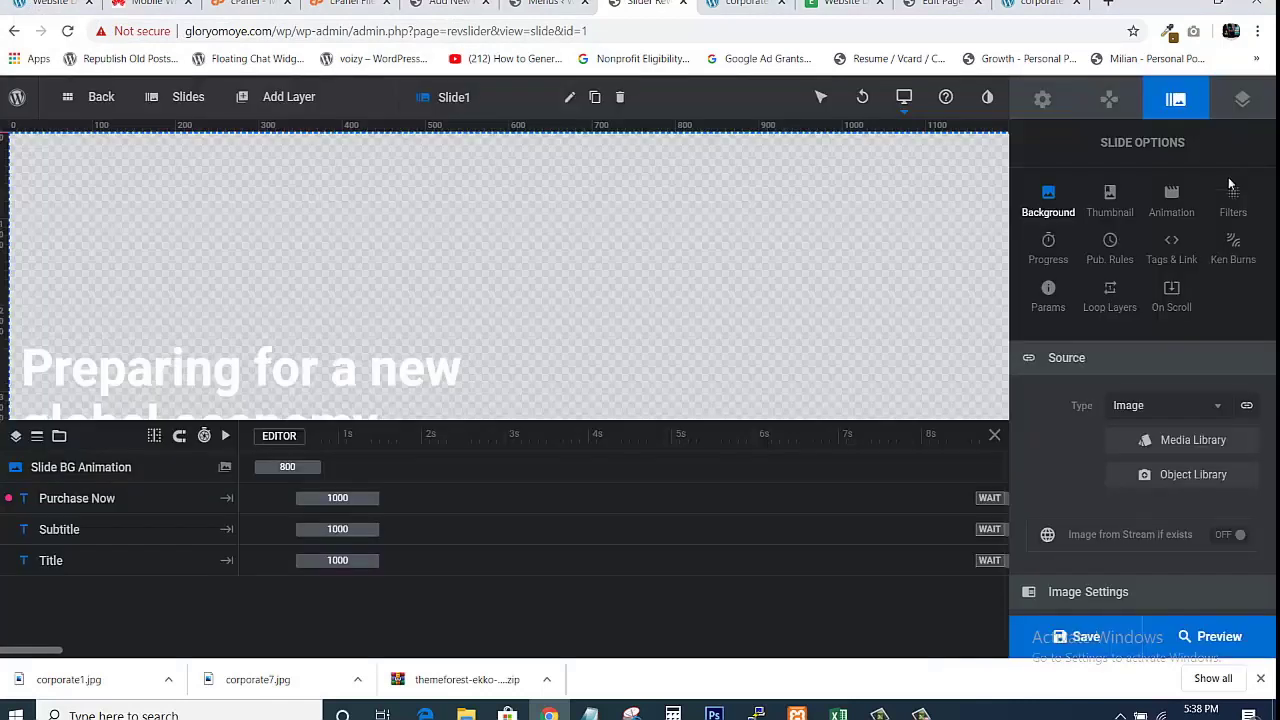
Set the background Type back to External Image and save the slide.
click(1160, 410)
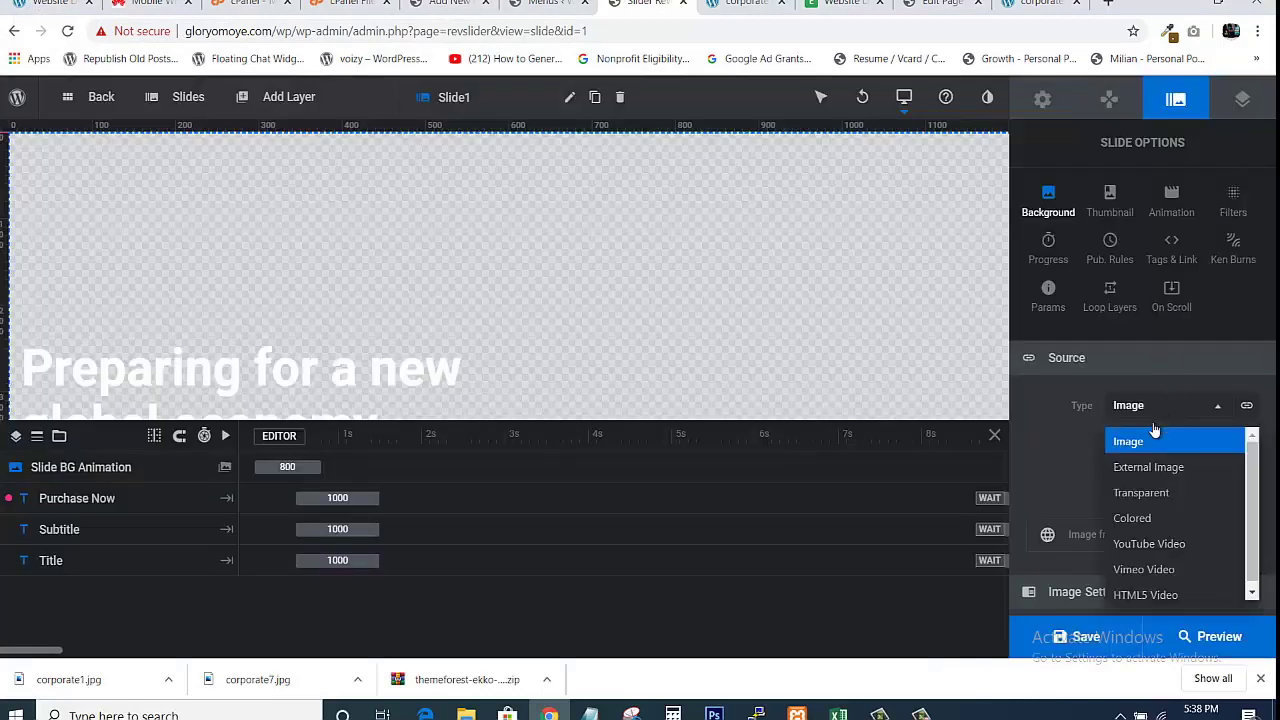
click(1139, 462)
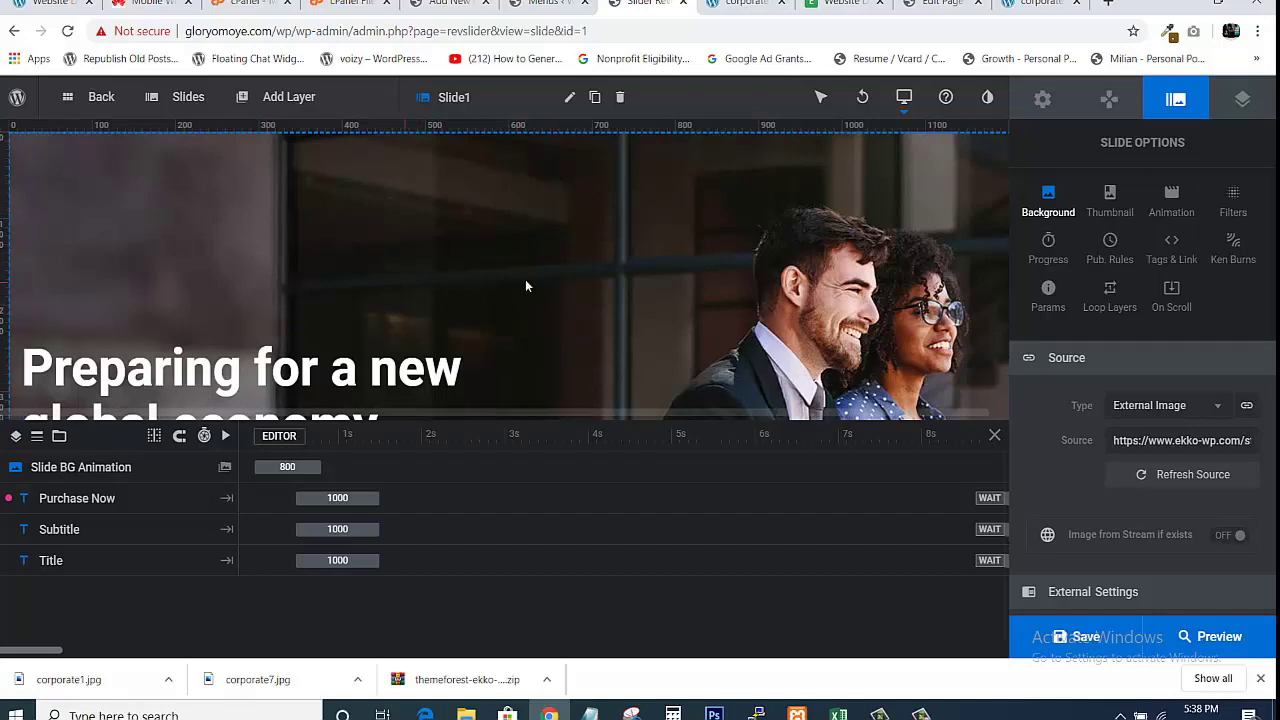
click(565, 486)
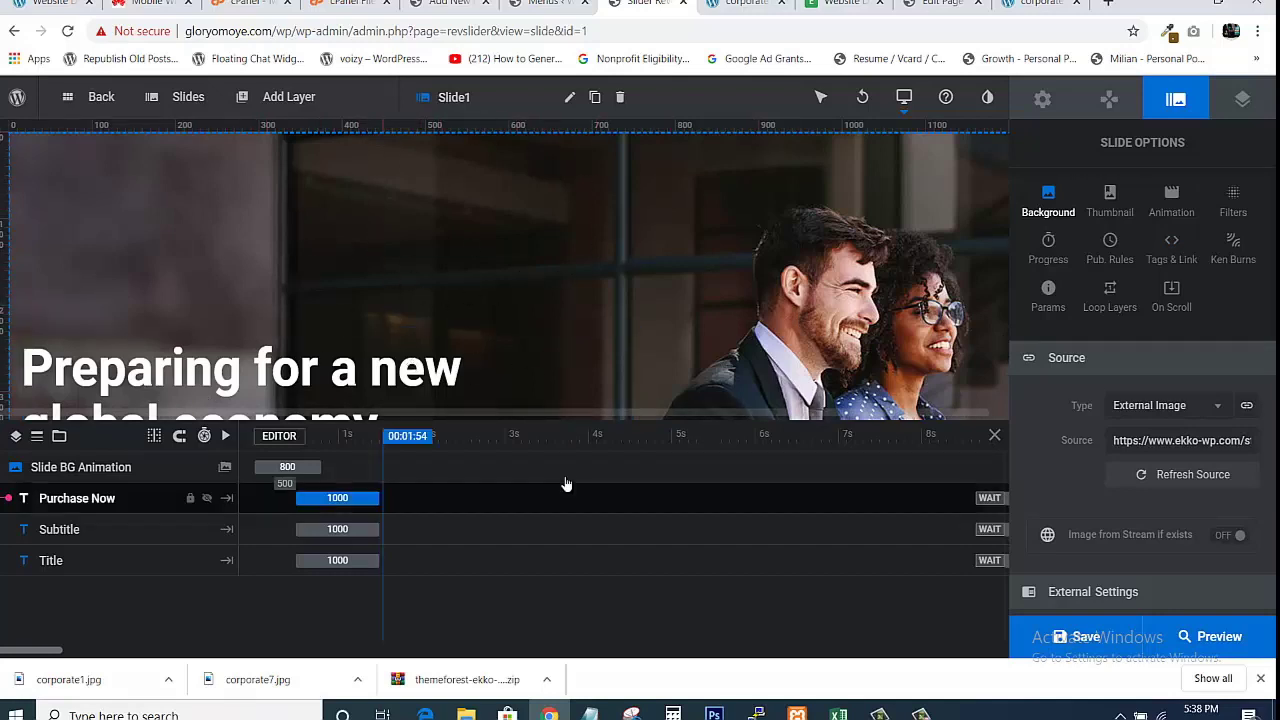
click(565, 484)
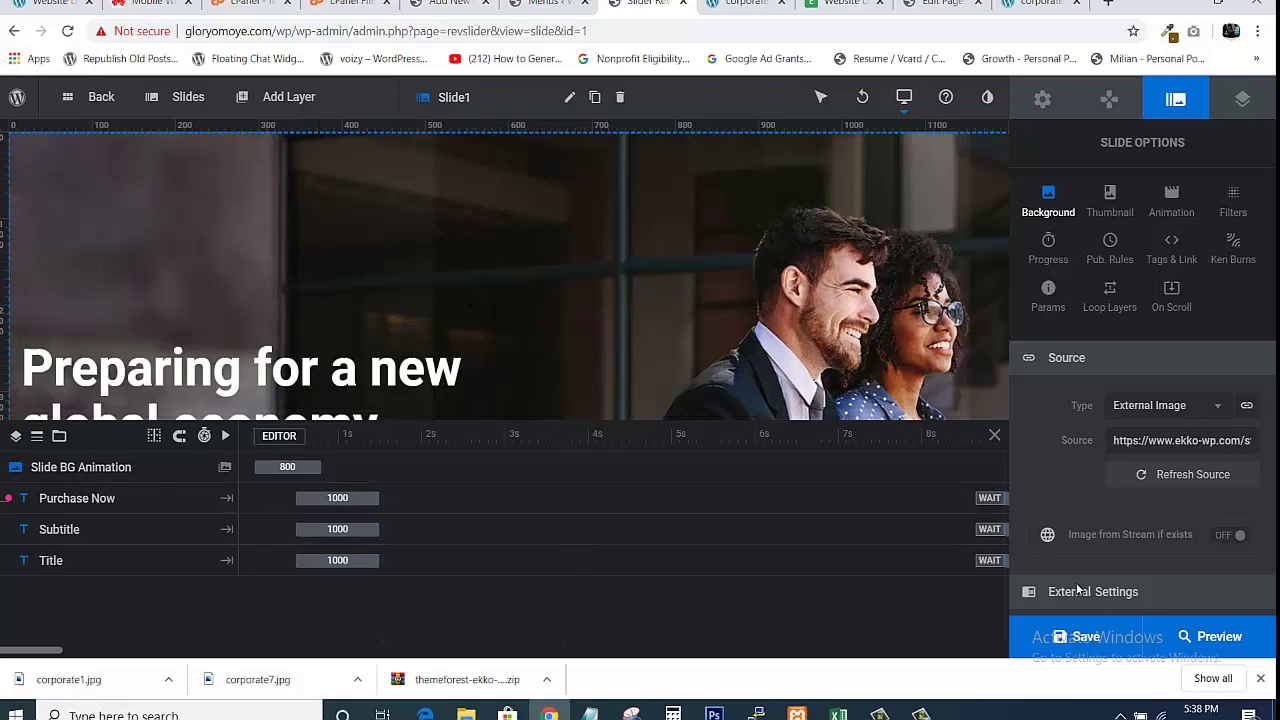
click(1082, 645)
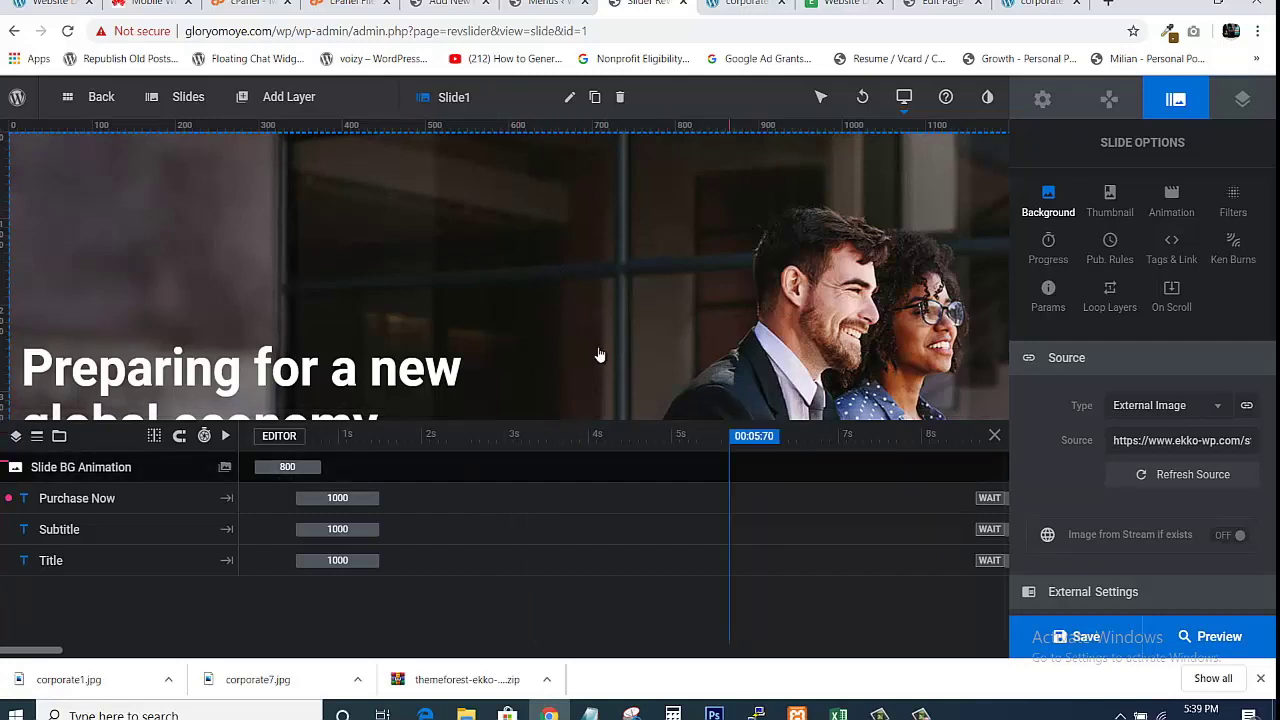
mouse_move(189, 100)
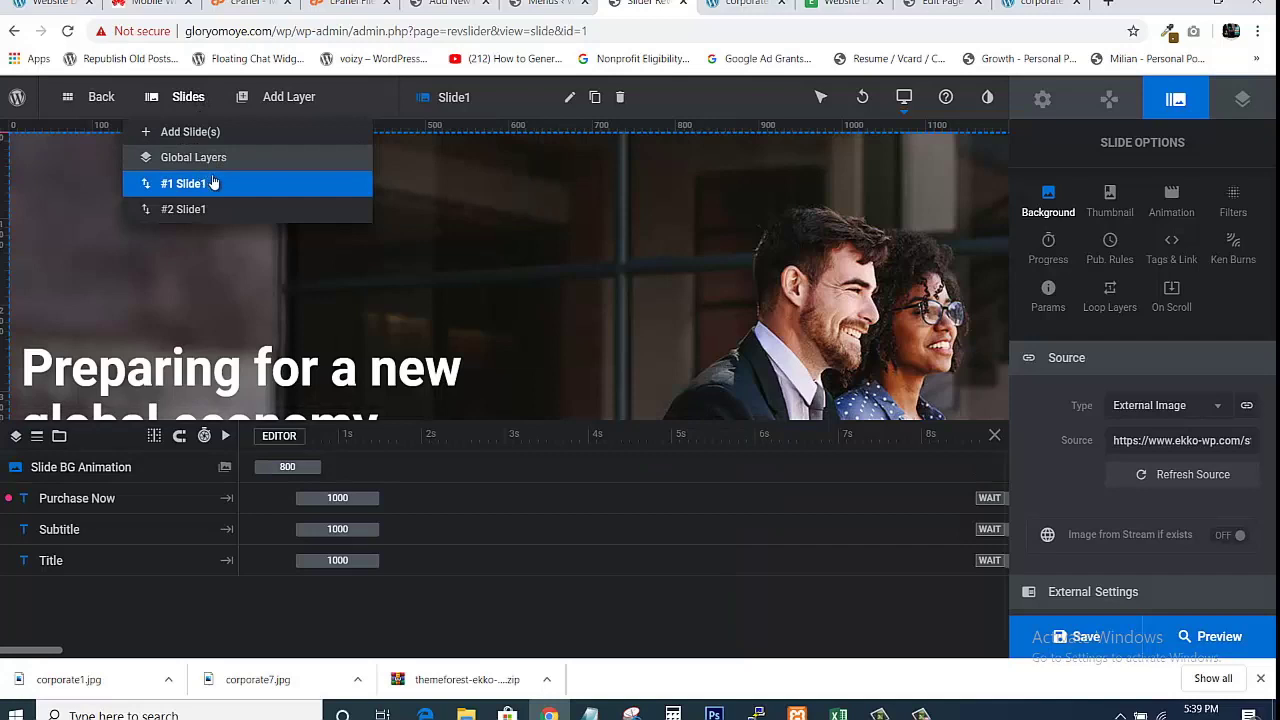
Review slide #2 (Slide1), then view the live Ekko homepage on its 'Fortune favours the bold ones' slide.
mouse_move(193, 190)
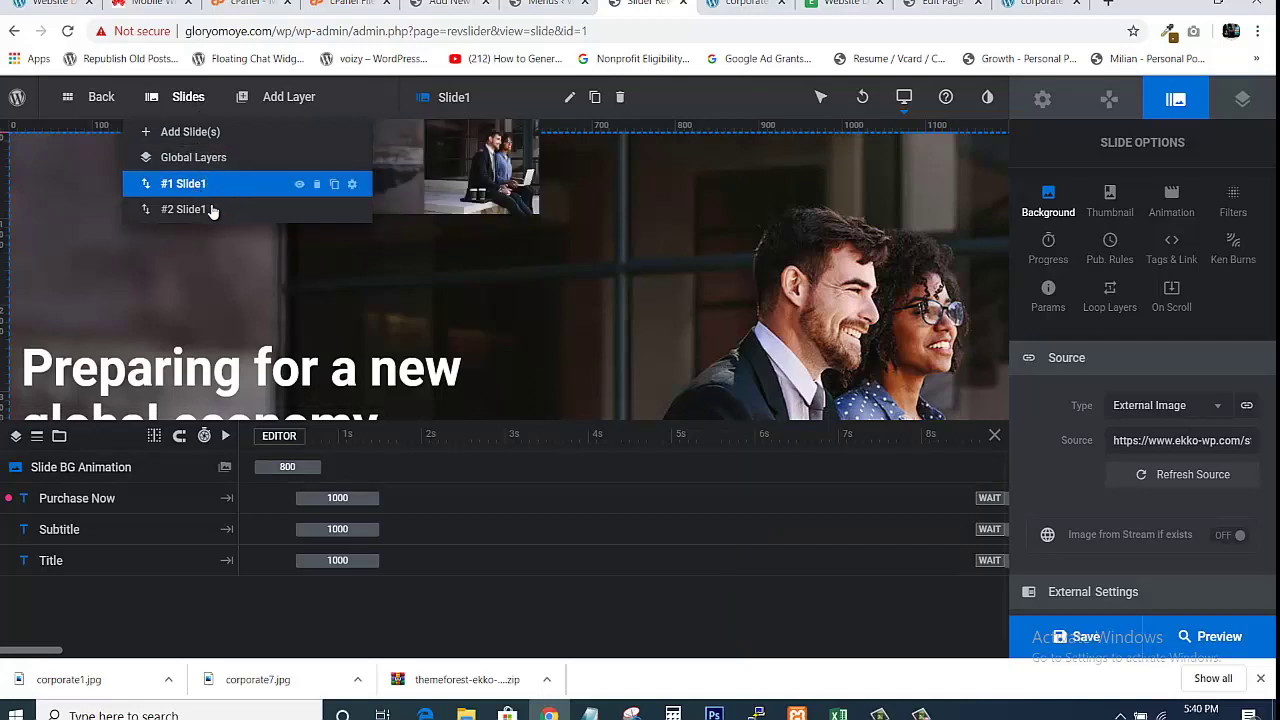
click(171, 212)
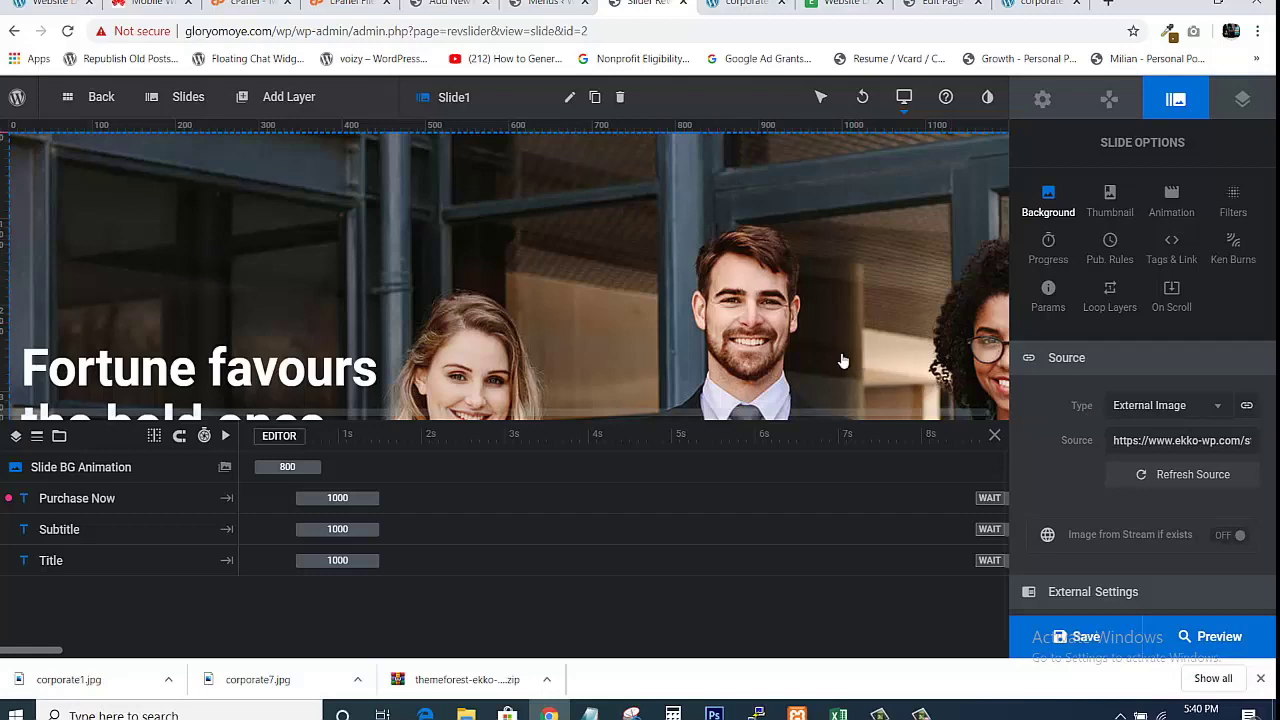
mouse_move(1076, 646)
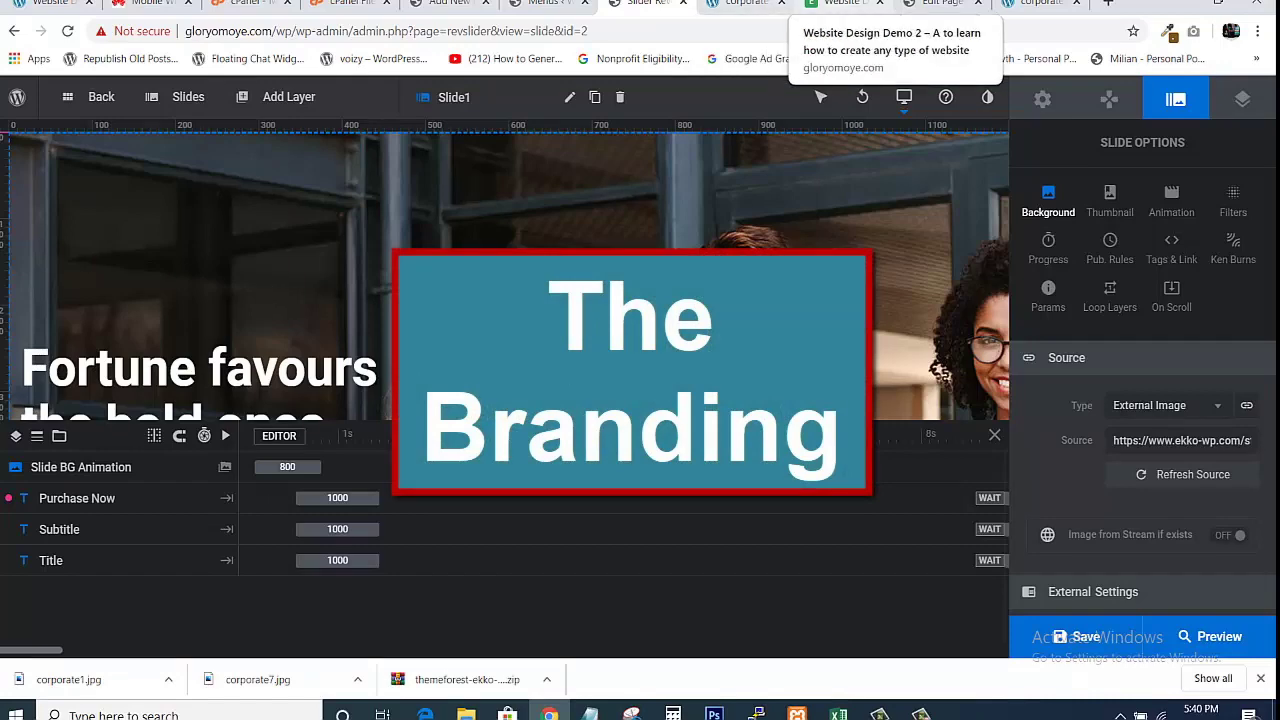
click(845, 3)
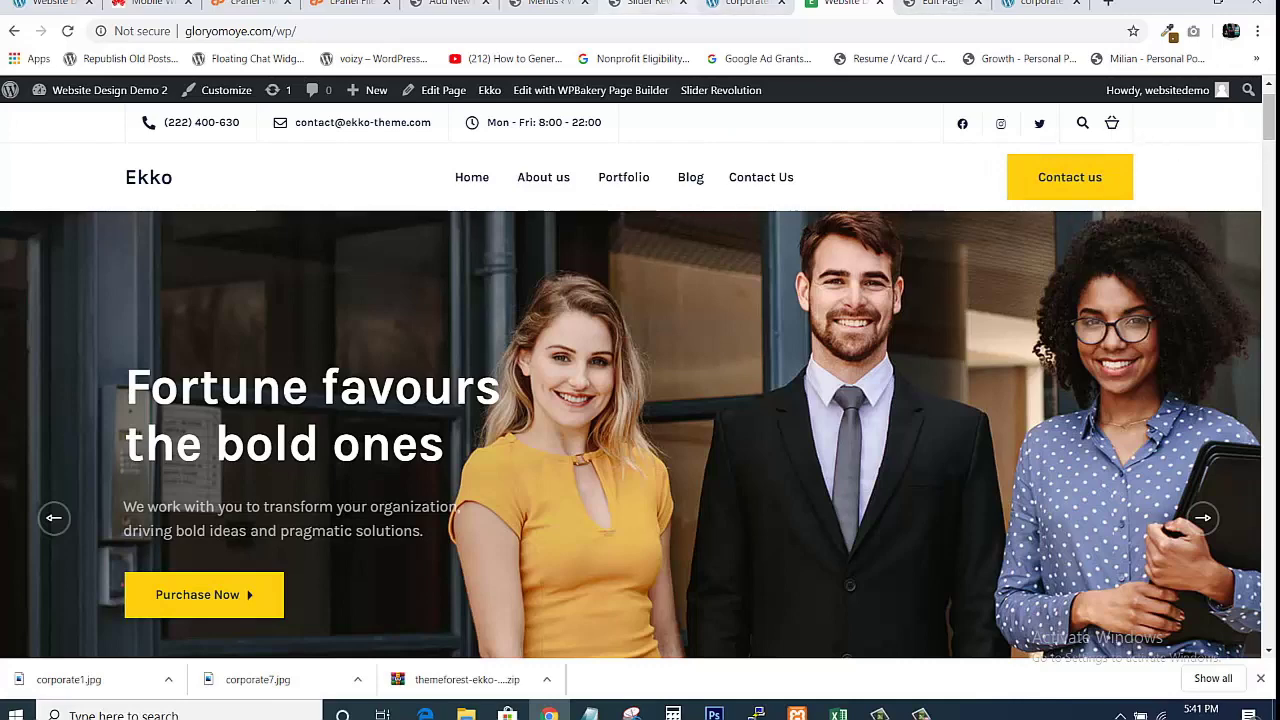
From the Menus admin page, open Ekko's Theme Options on the Business Info section.
click(560, 4)
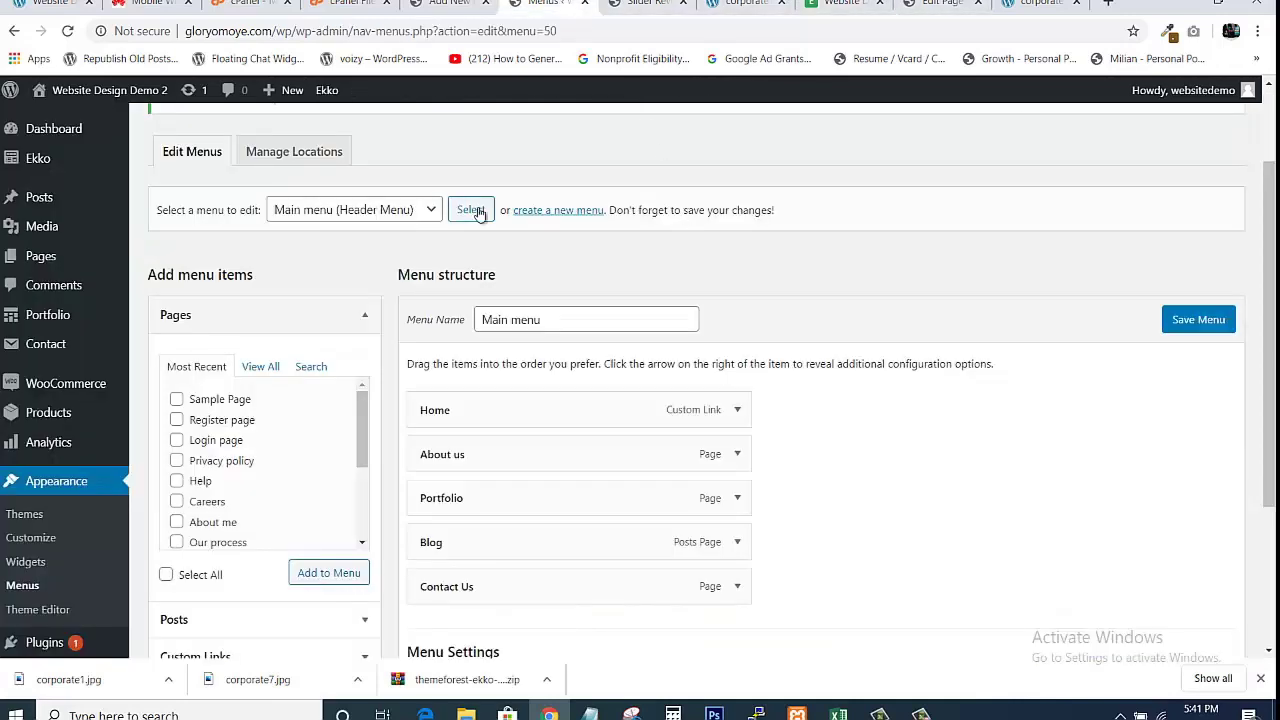
mouse_move(80, 166)
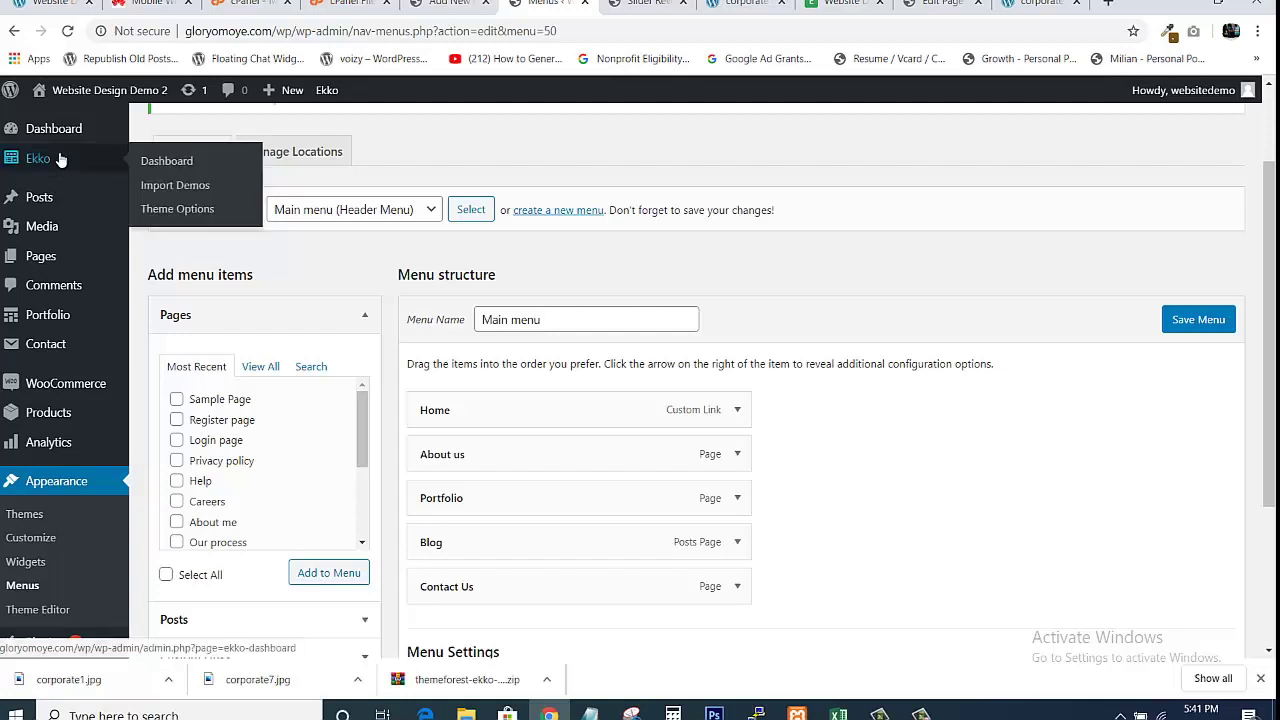
click(155, 216)
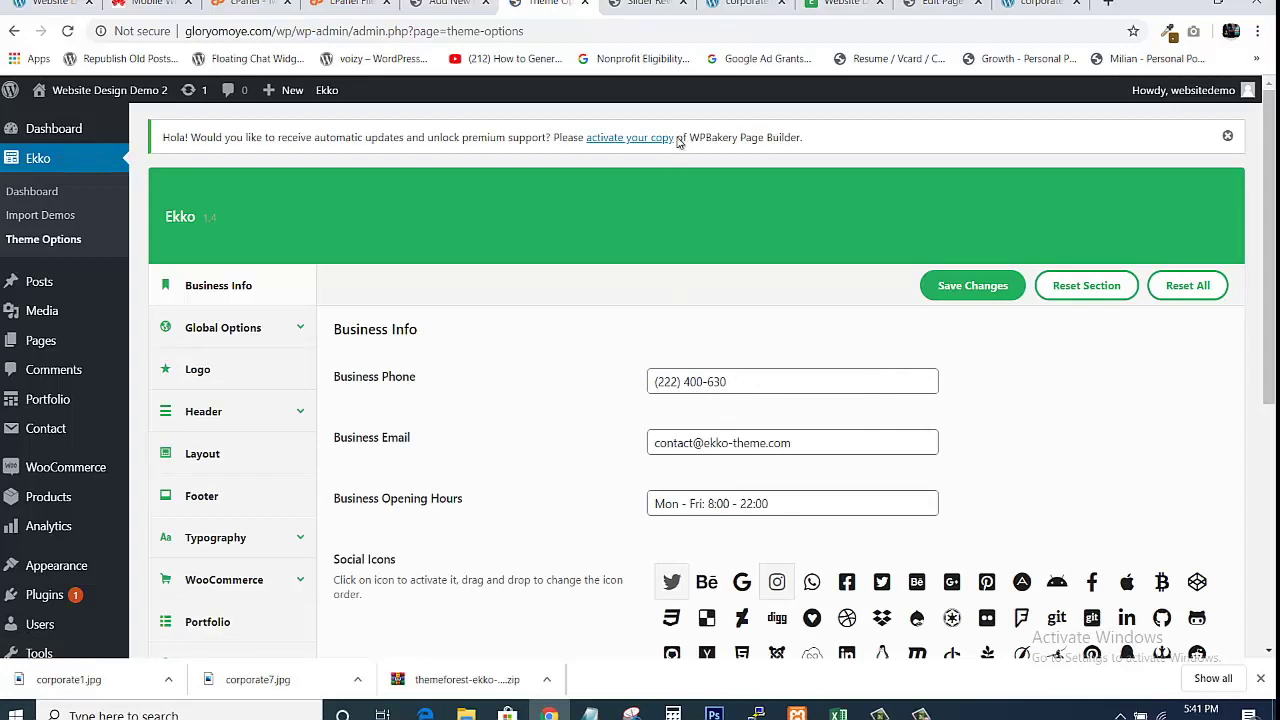
Switch through the browser tabs back to the Ekko Theme Options page.
click(746, 4)
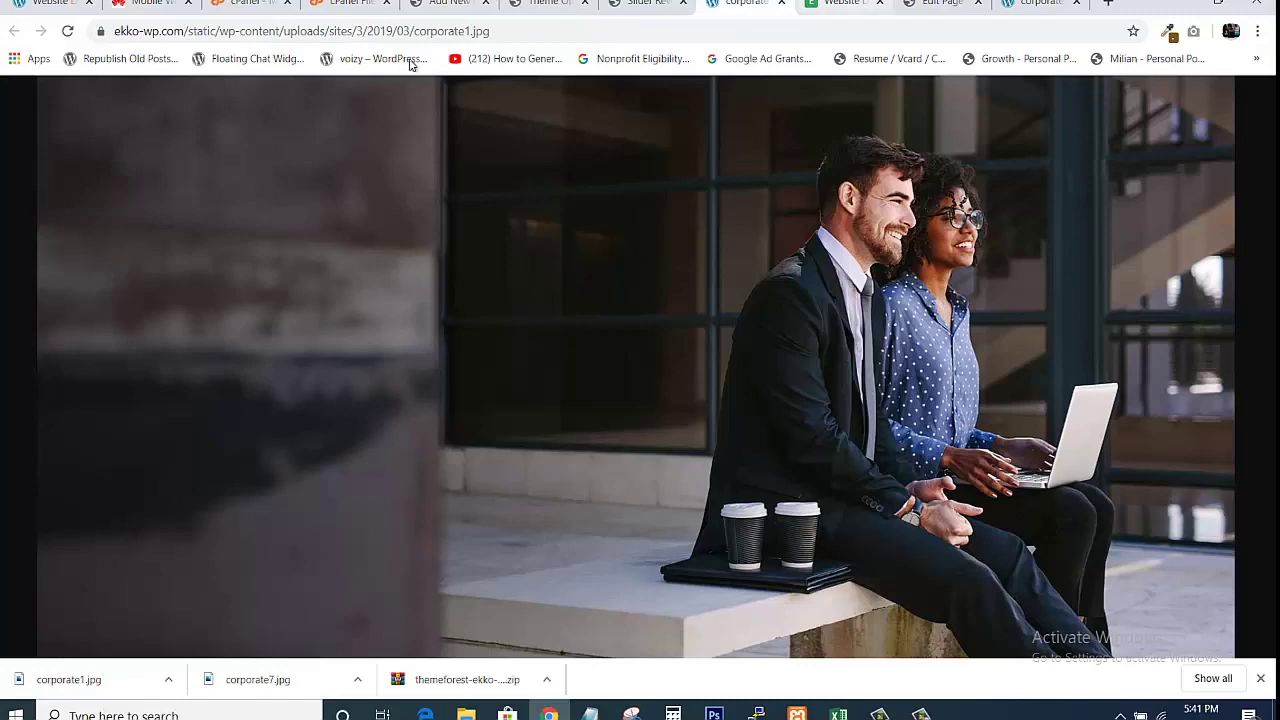
drag(795, 8, 767, 8)
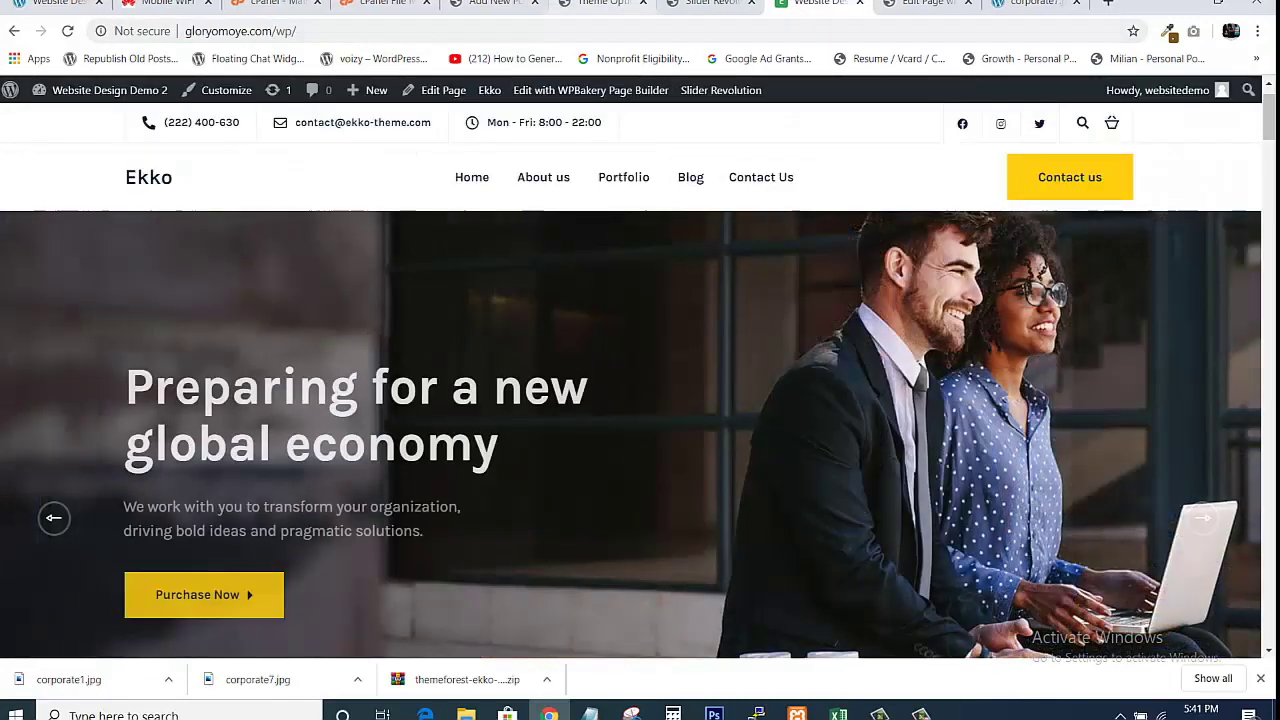
click(603, 4)
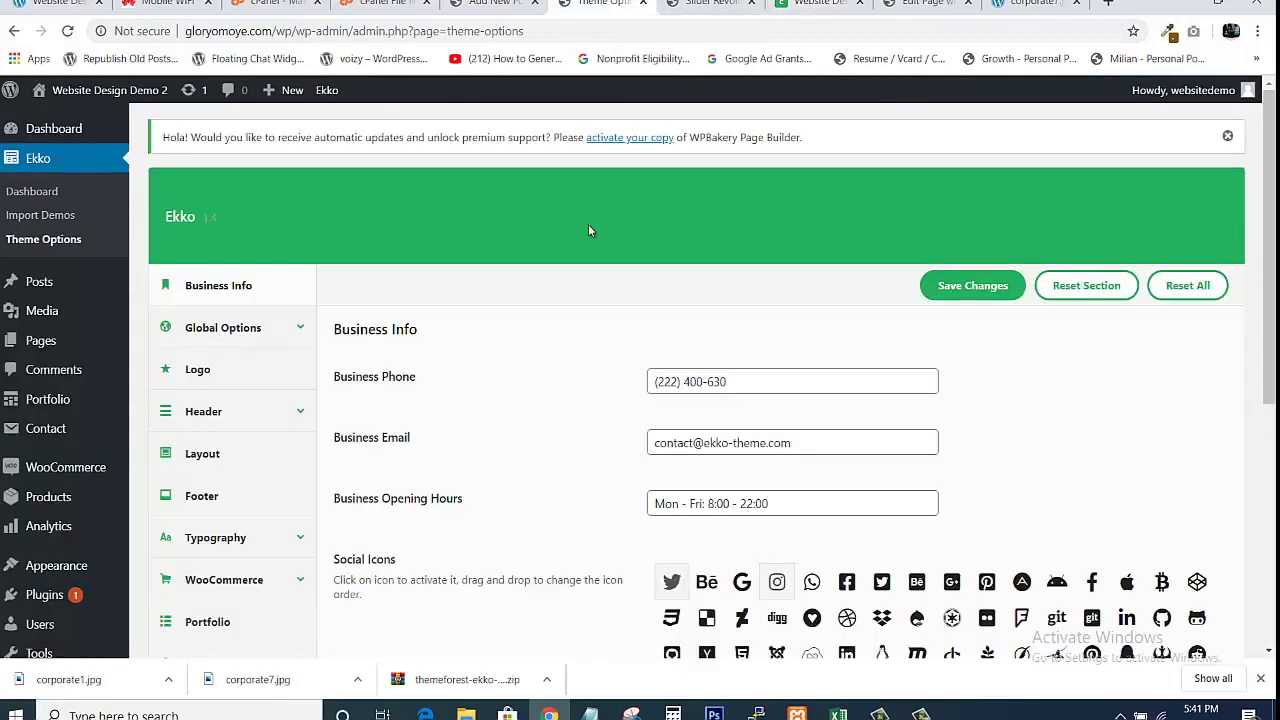
Review the Business Phone, Email and Opening Hours fields in Business Info.
click(662, 382)
key(ctrl+a)
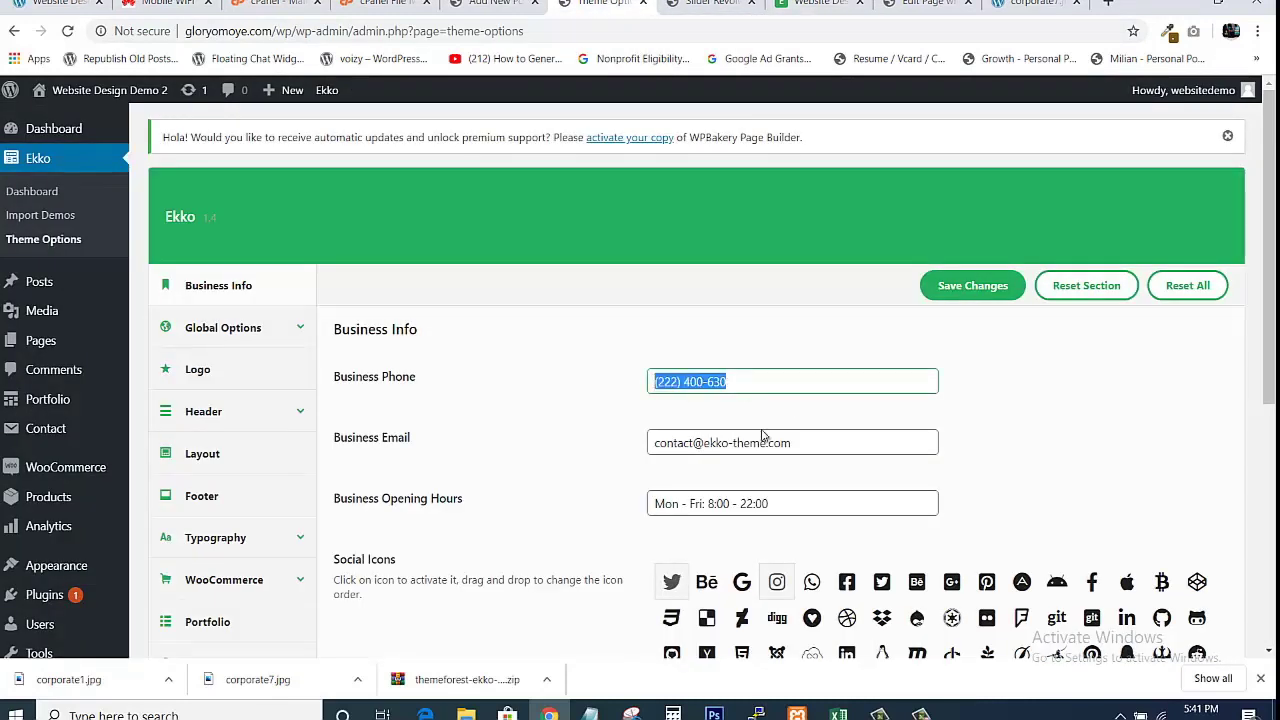
click(660, 453)
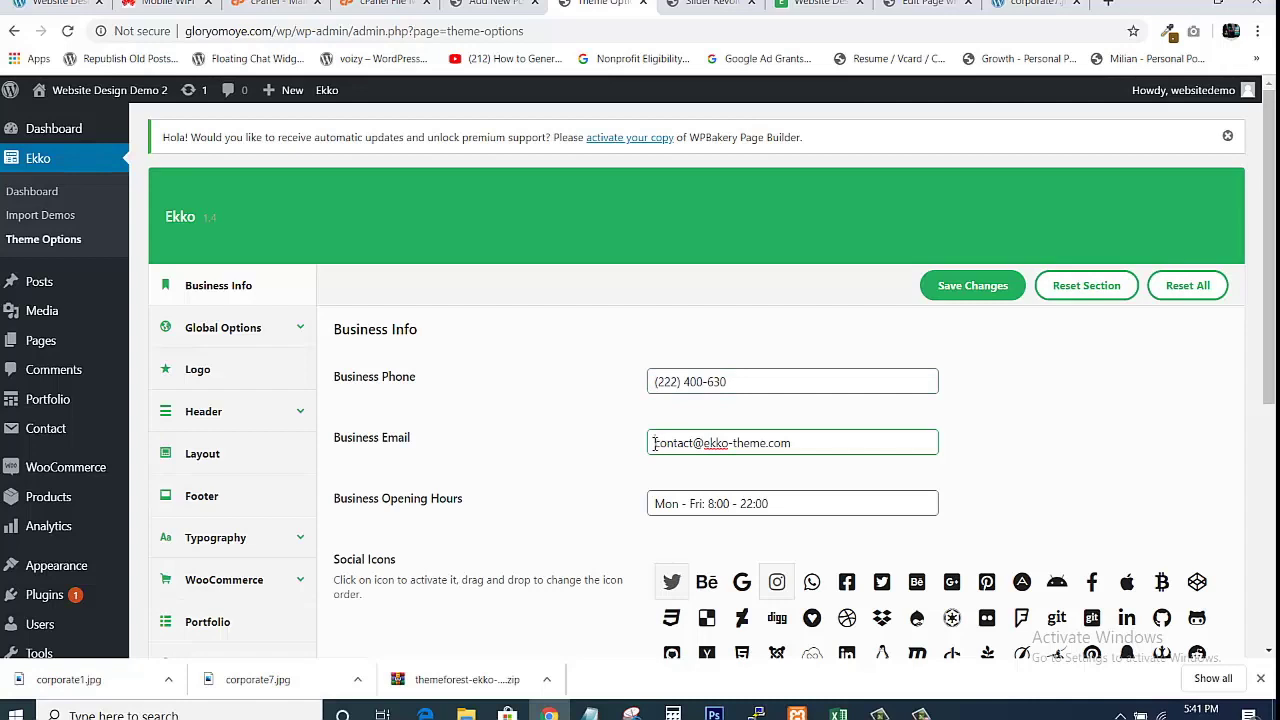
drag(654, 444, 828, 453)
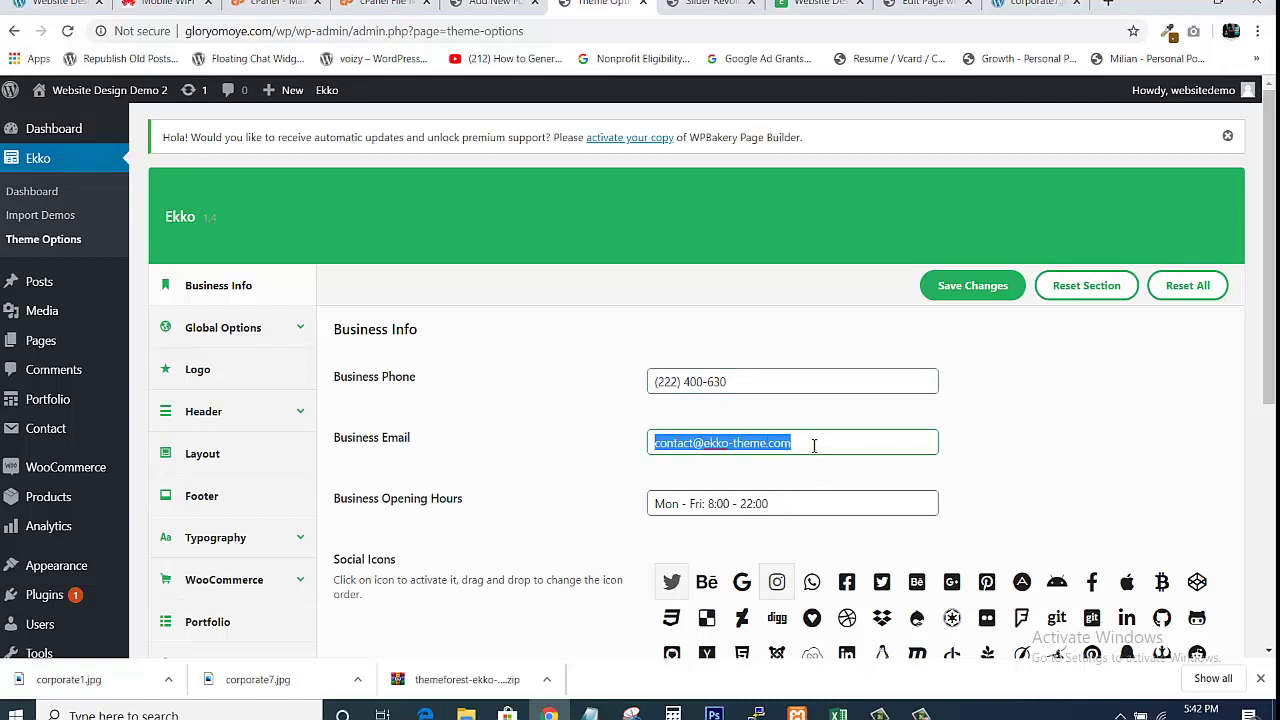
click(814, 446)
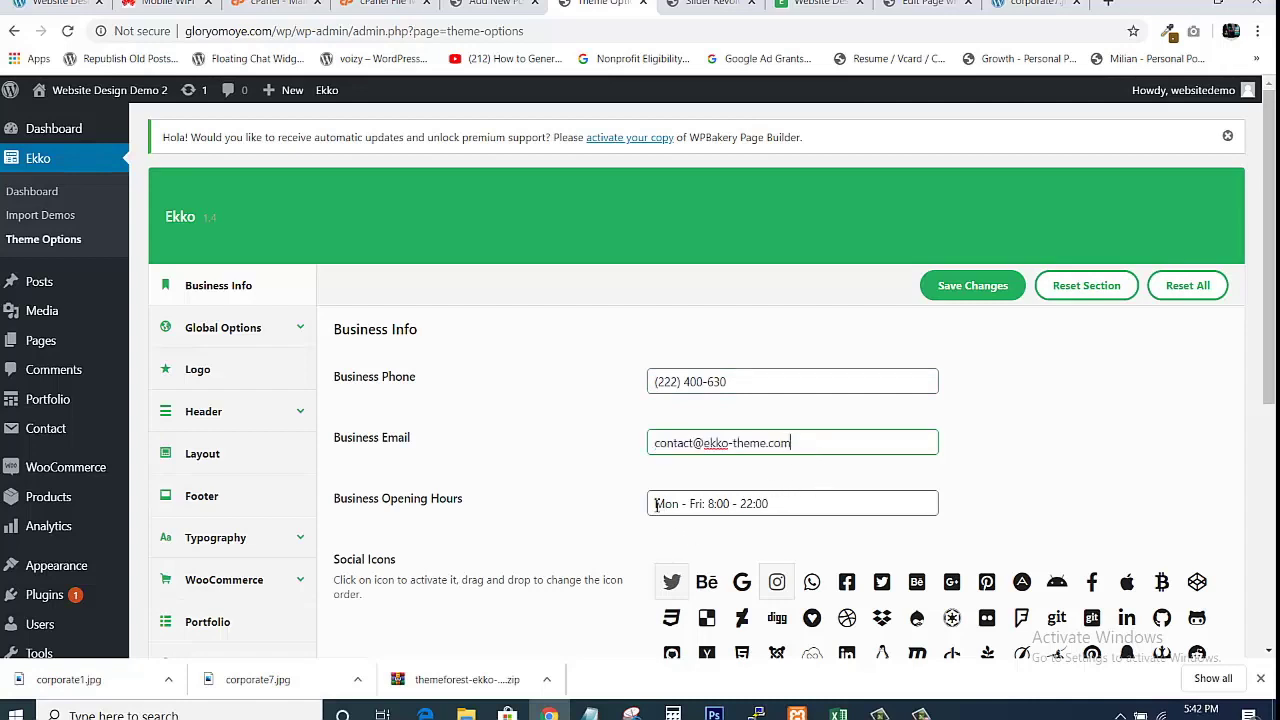
drag(655, 504, 815, 578)
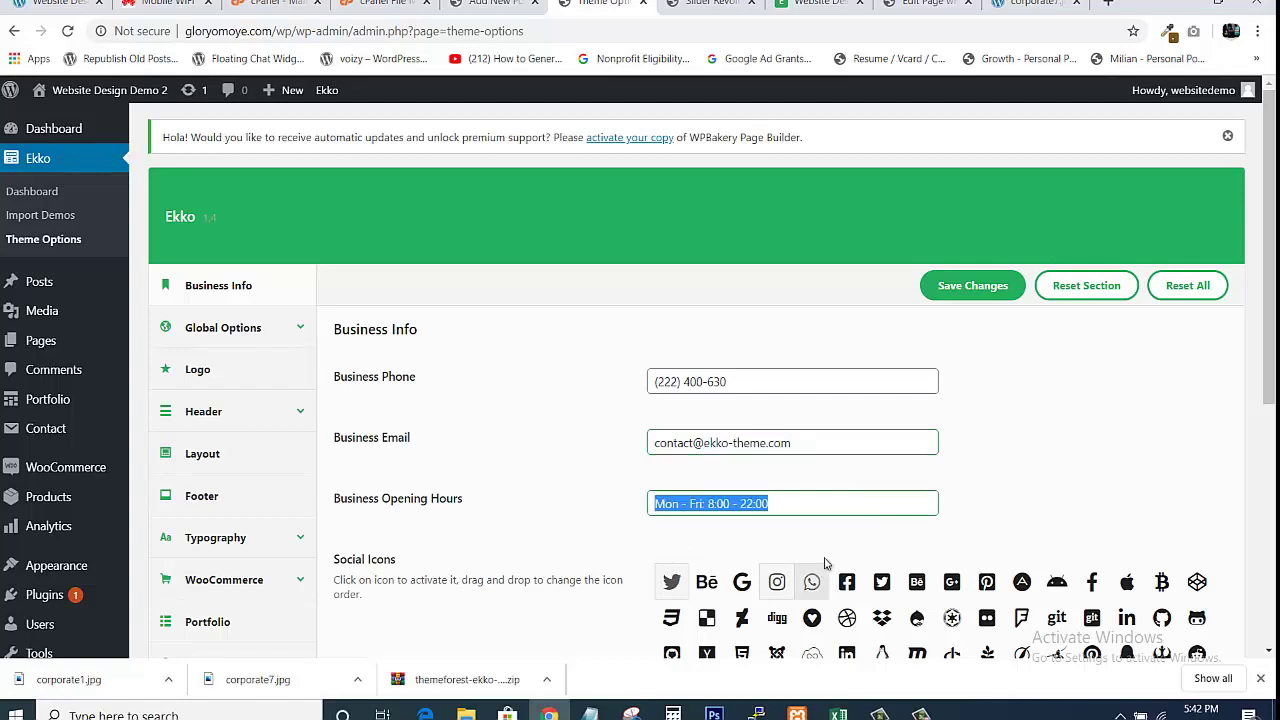
click(1008, 433)
Replace the Twitter link's '#' placeholder with the owner's twitter.com profile URL.
scroll(1268, 300, down, 3)
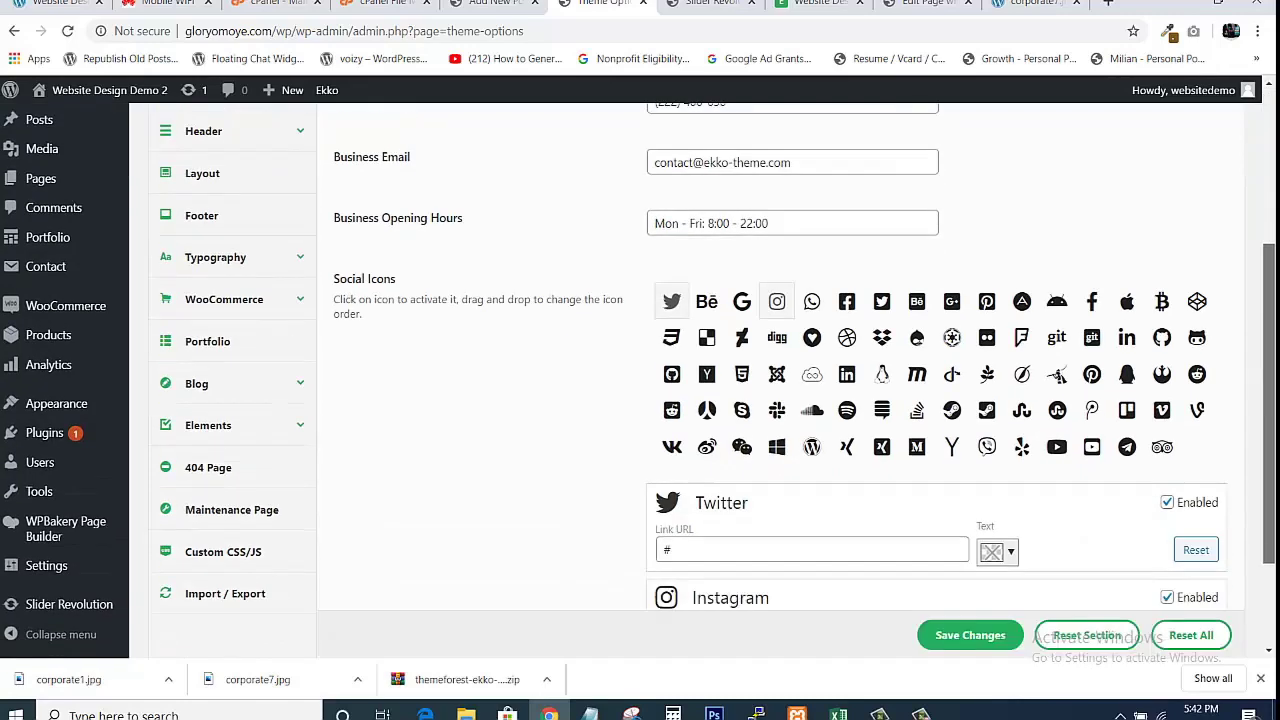
scroll(1268, 350, down, 2)
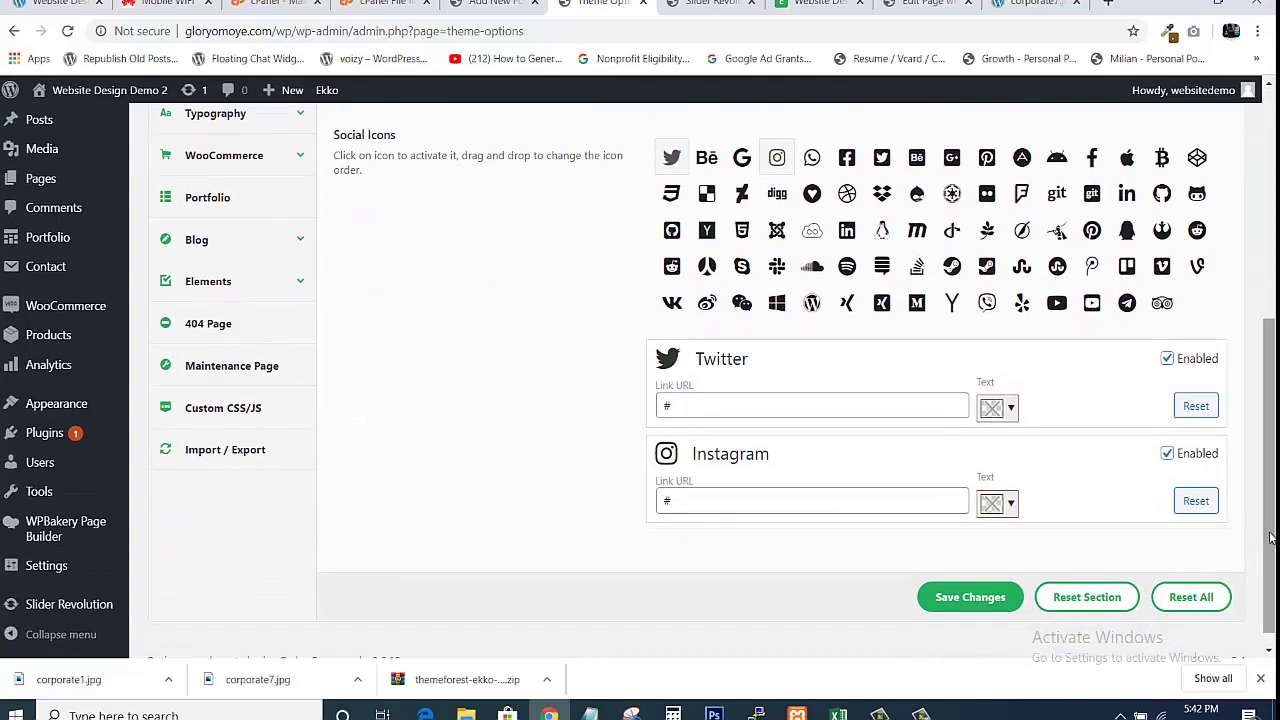
double_click(665, 404)
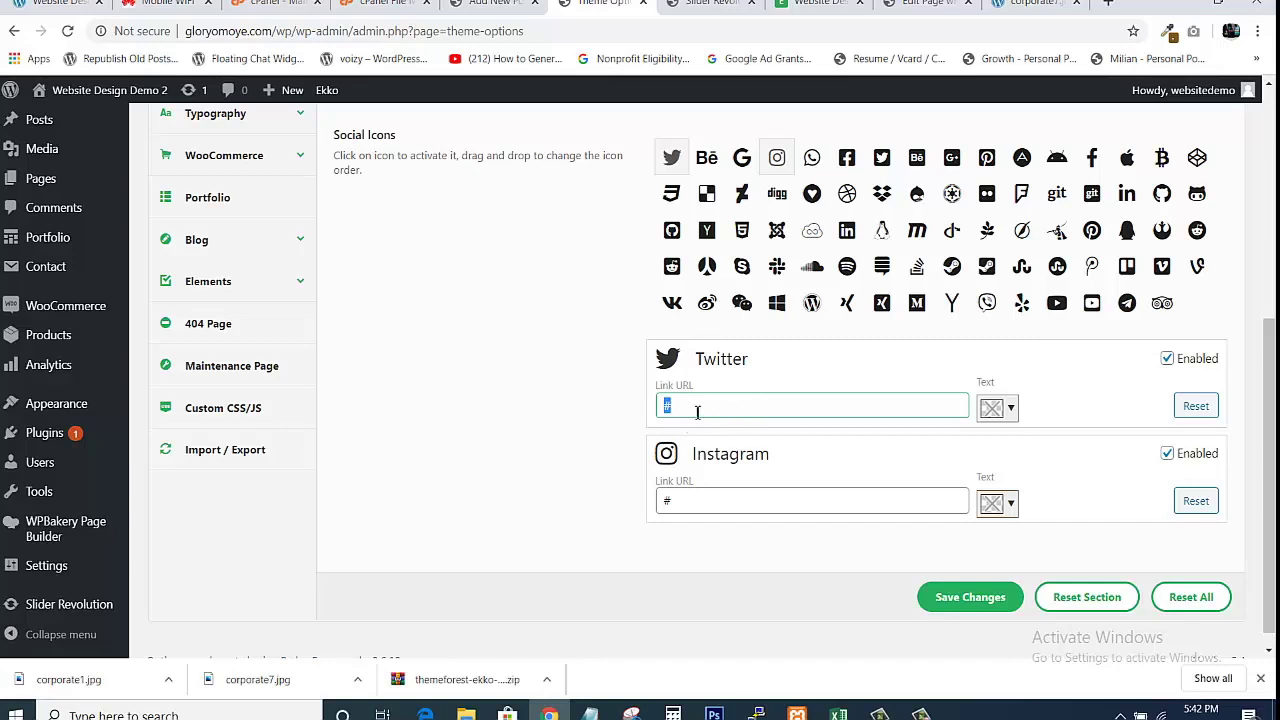
text(http://twit)
text(ter.com/g)
text(lory)
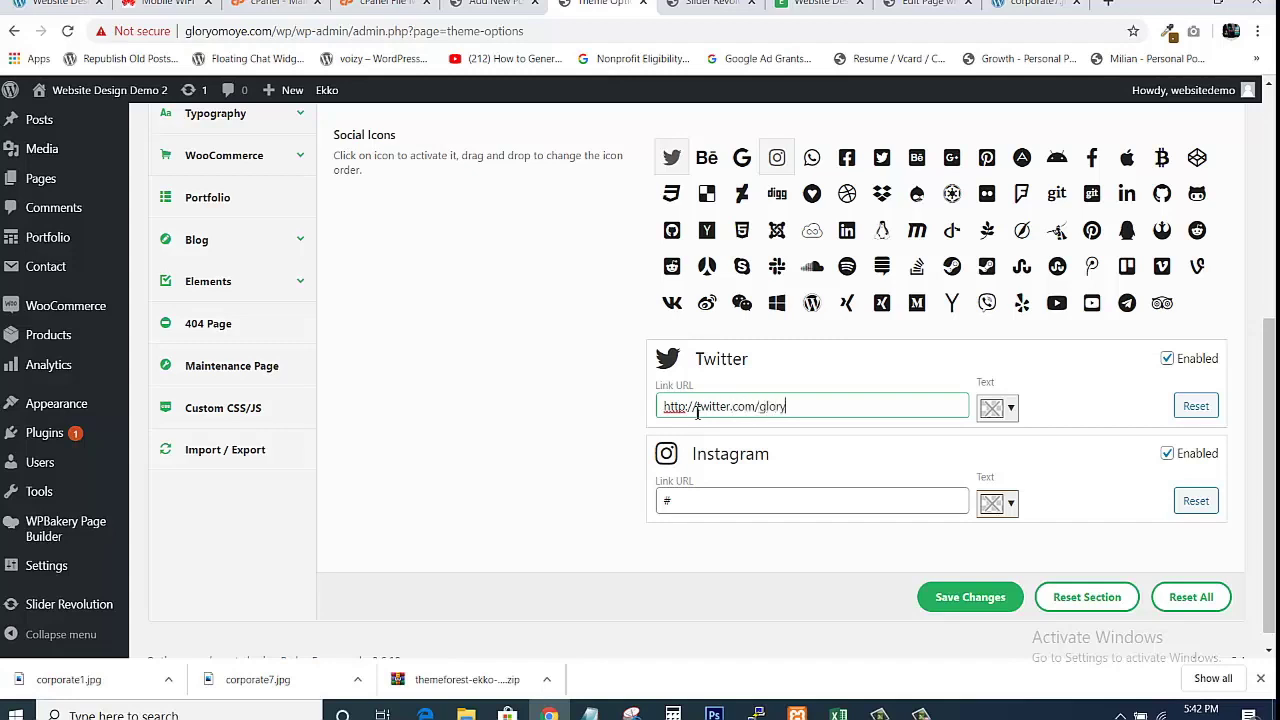
text(oo)
text(oye1)
double_click(770, 408)
Set the Instagram link to the owner's instagram.com profile and save the settings.
click(775, 505)
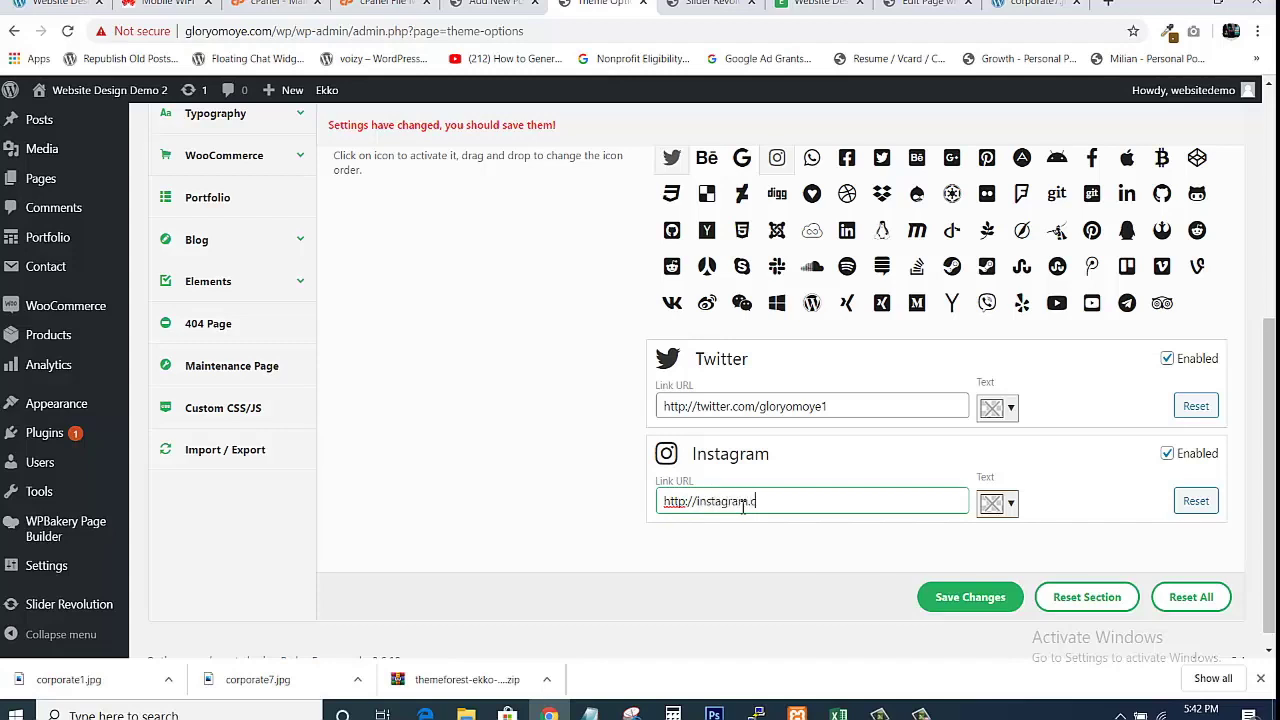
text(om/gloryomoye1)
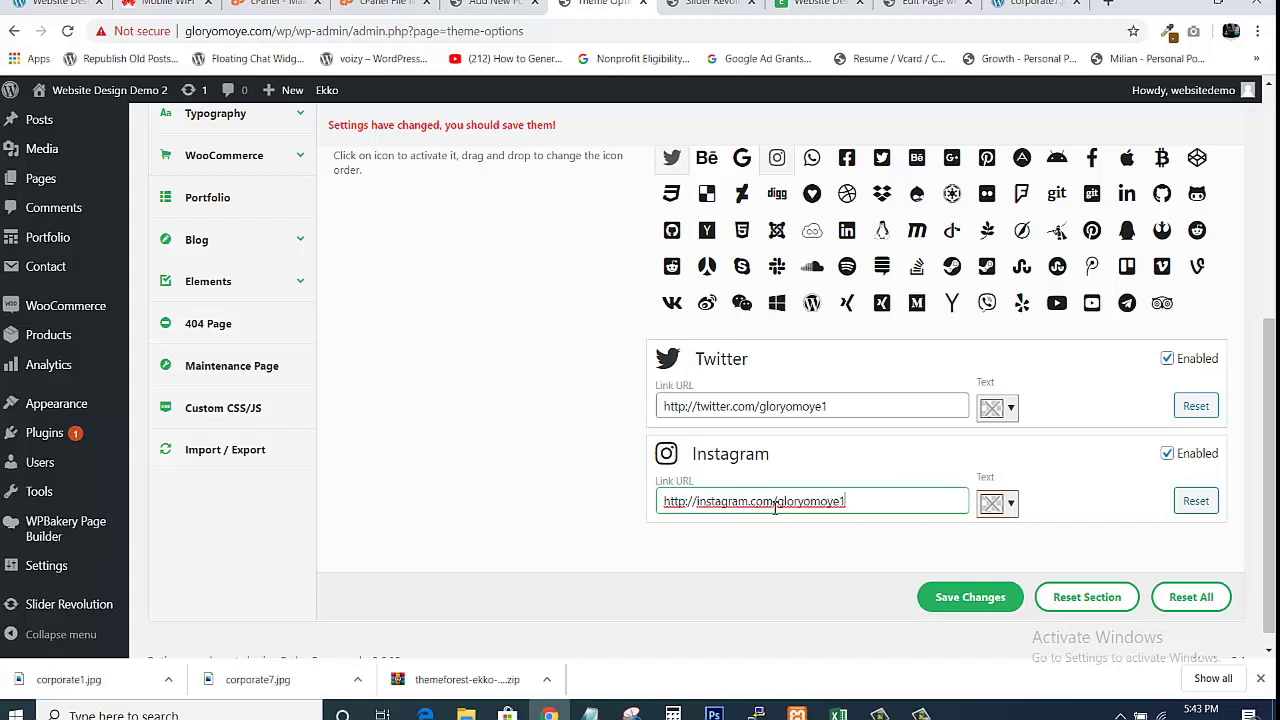
double_click(780, 503)
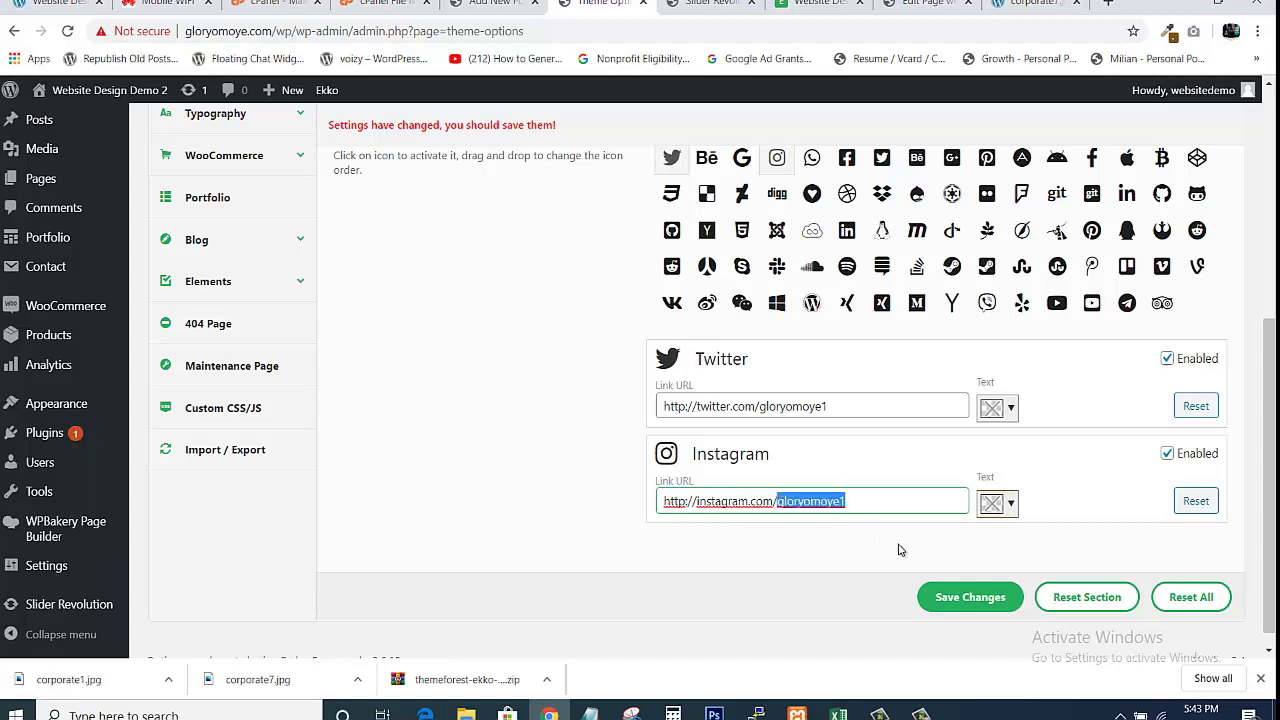
click(900, 526)
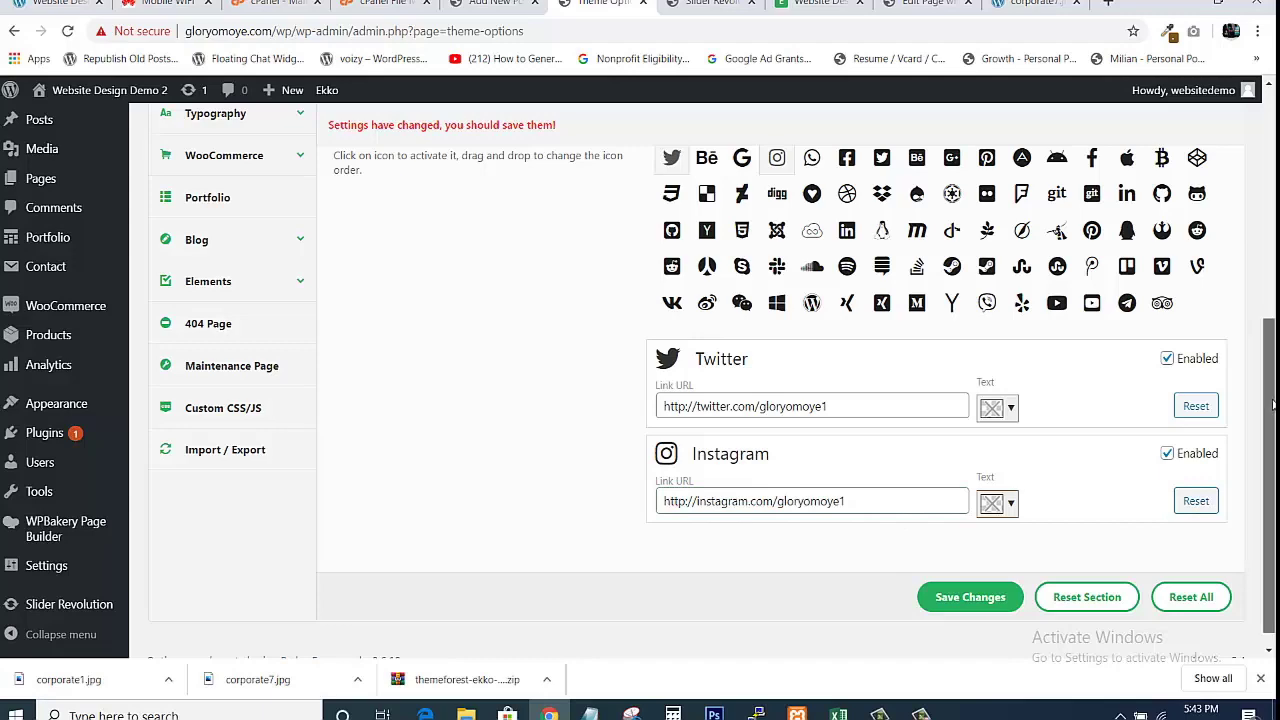
mouse_move(1273, 410)
mouse_down()
mouse_move(1271, 288)
mouse_move(1273, 422)
mouse_up()
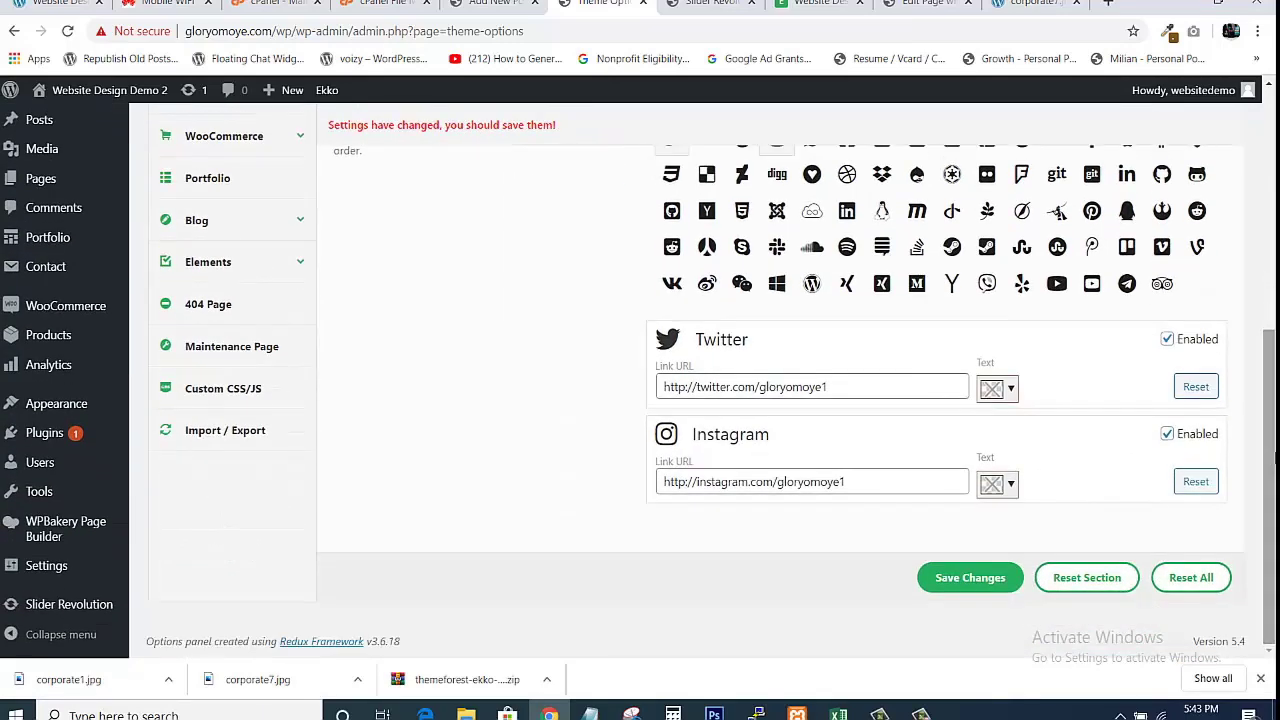
click(973, 578)
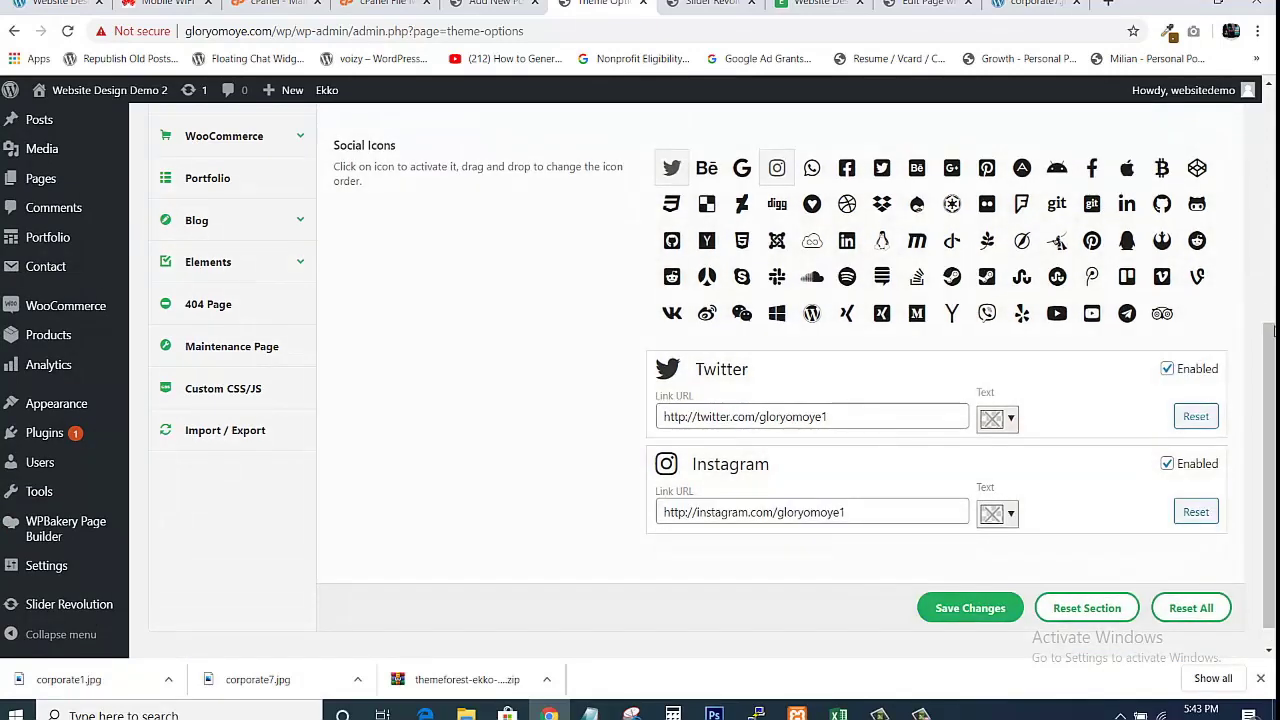
drag(1273, 333, 1227, 176)
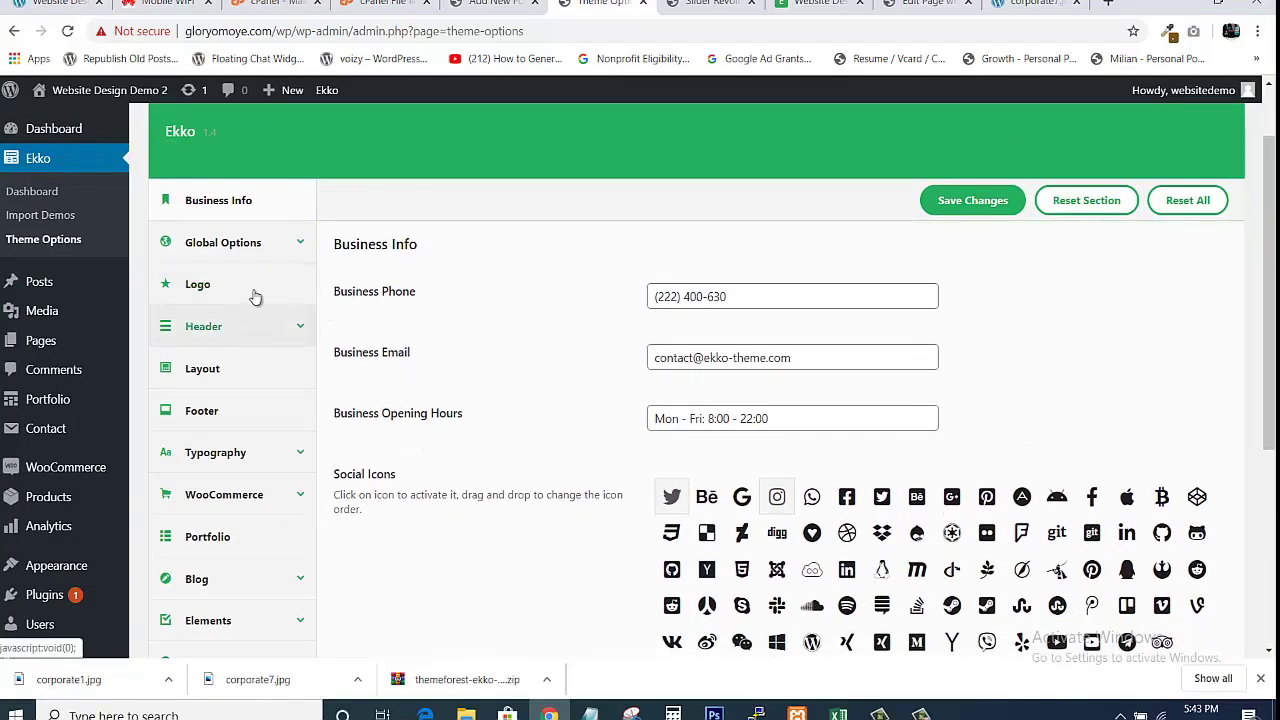
Open the Global Options Logo settings, briefly checking the site's front page.
click(245, 247)
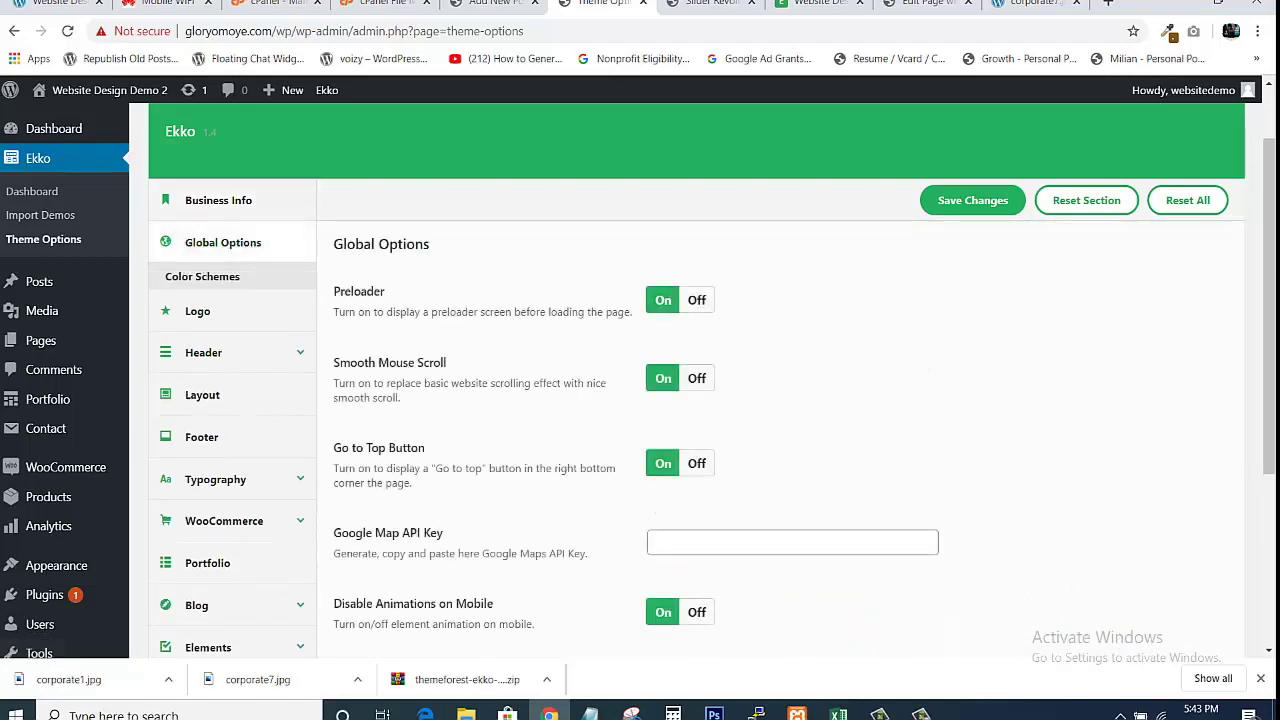
drag(1268, 338, 1268, 310)
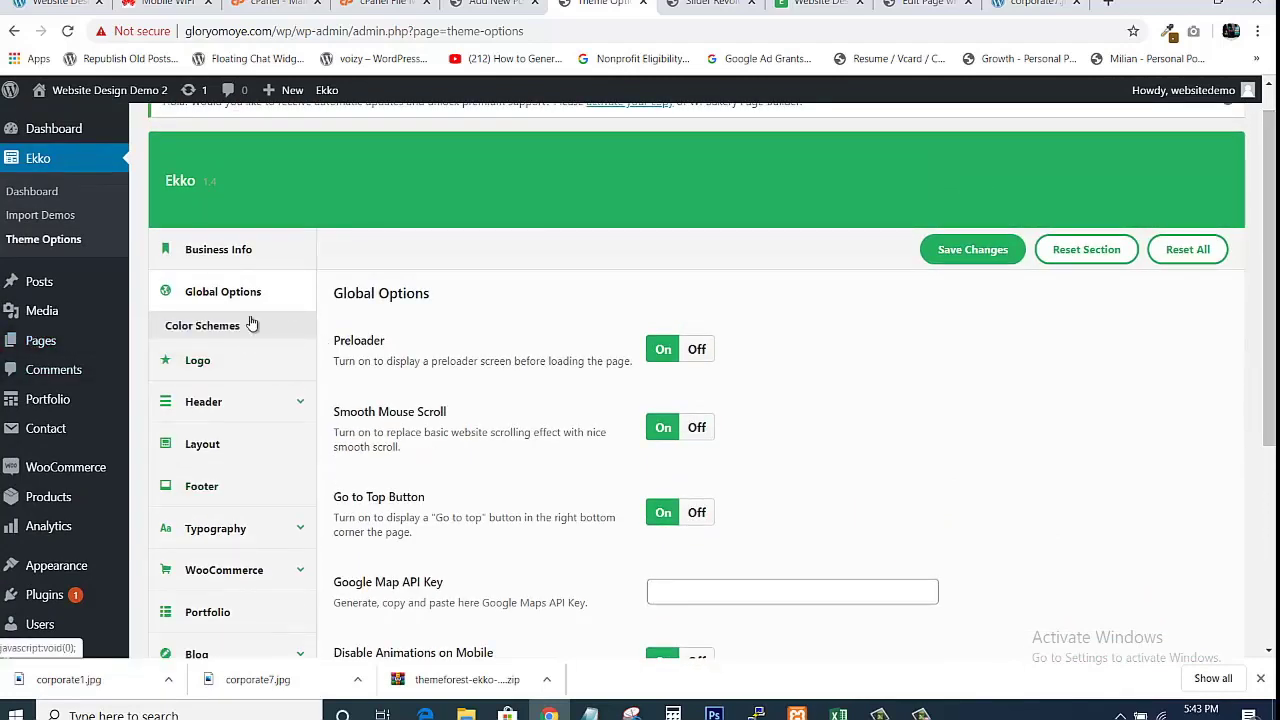
click(203, 375)
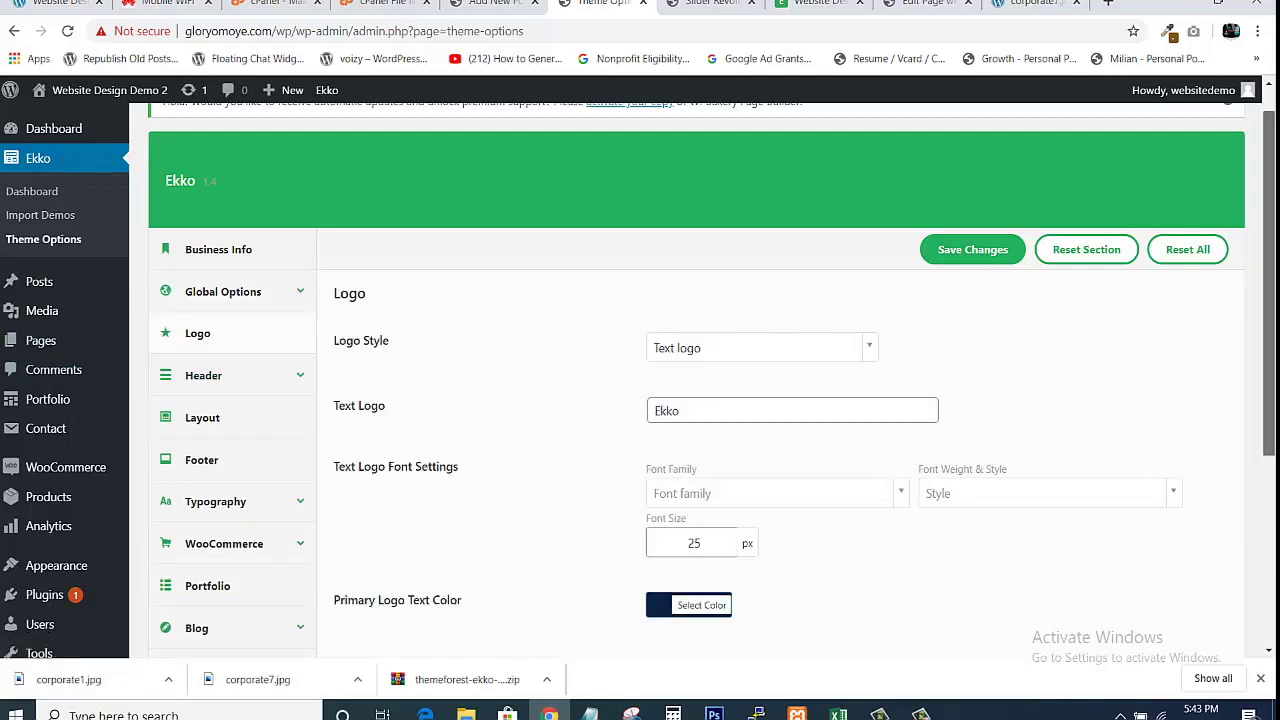
scroll(846, 302, down, 1)
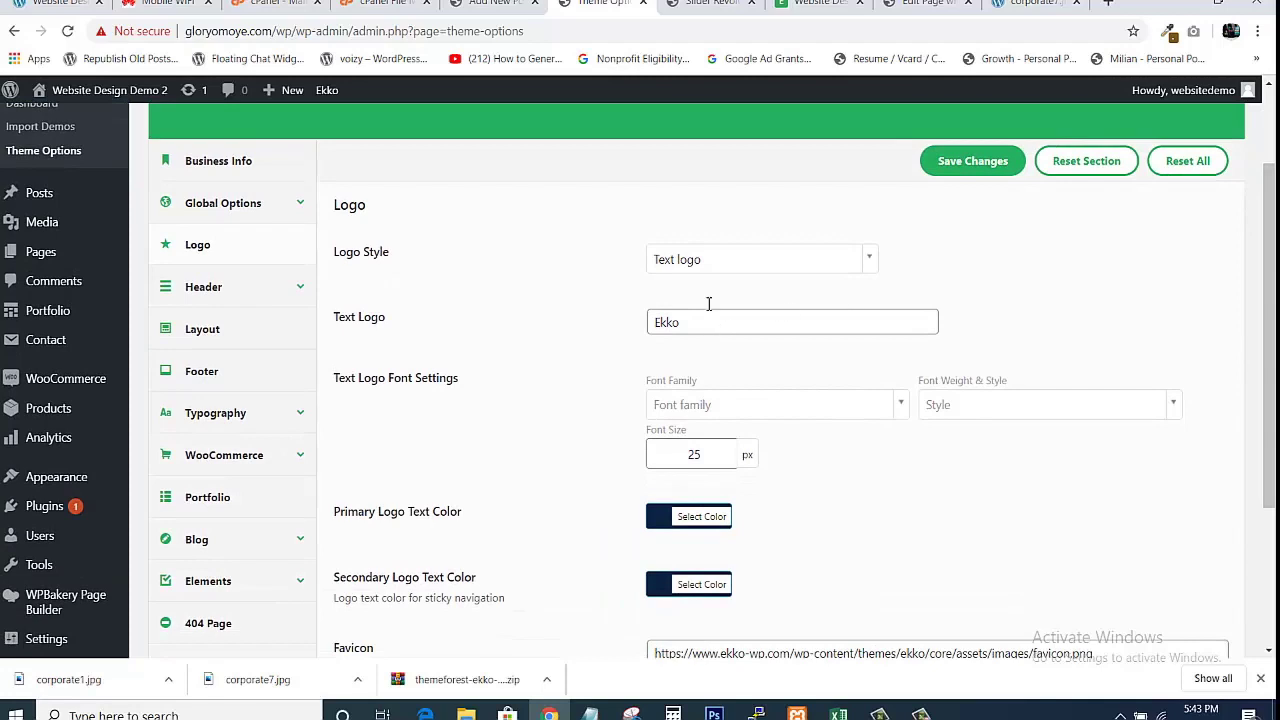
click(813, 8)
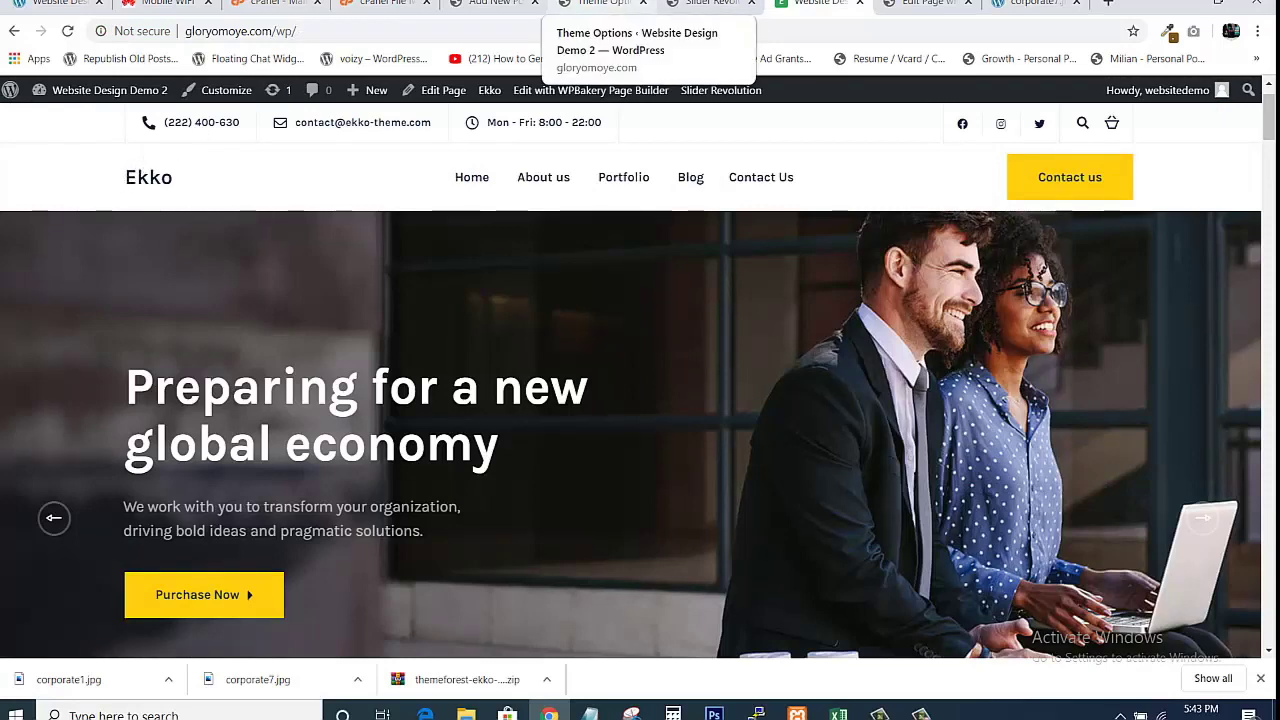
click(605, 4)
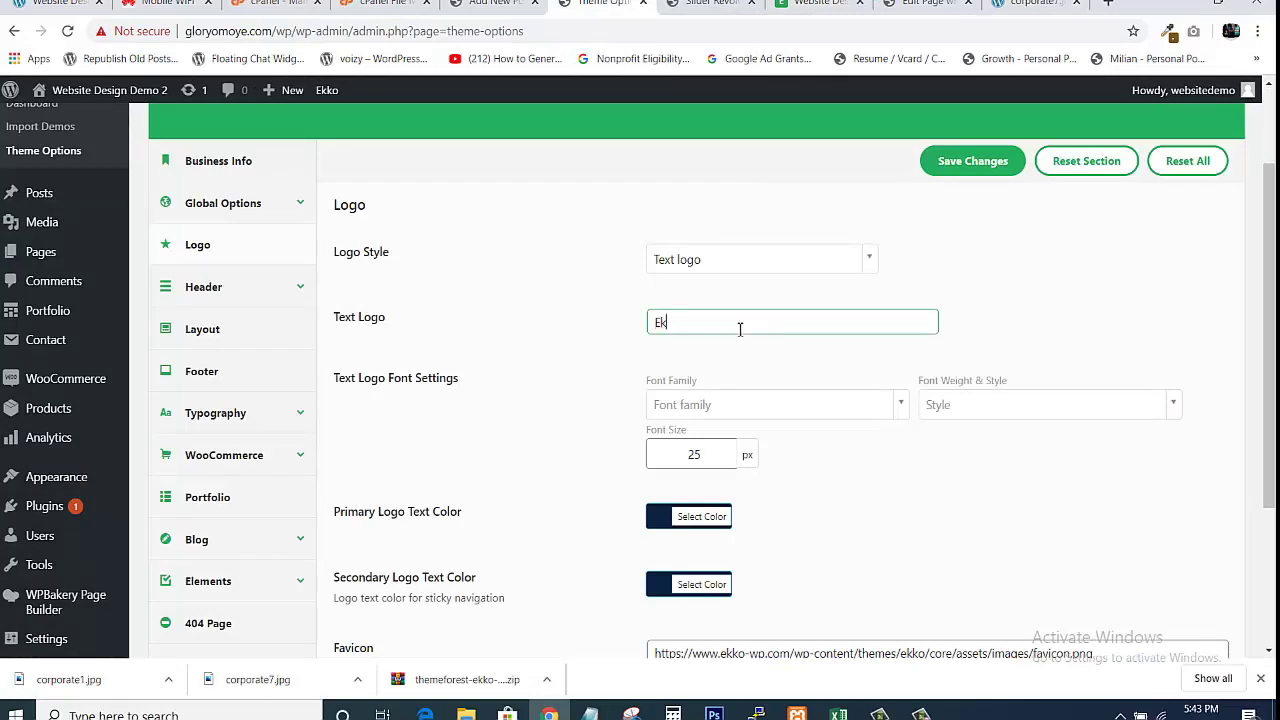
Replace the Text Logo with 'Glory Conglomerate', save, and return to the front page.
key(BackSpace)
key(BackSpace)
text(Glorlor)
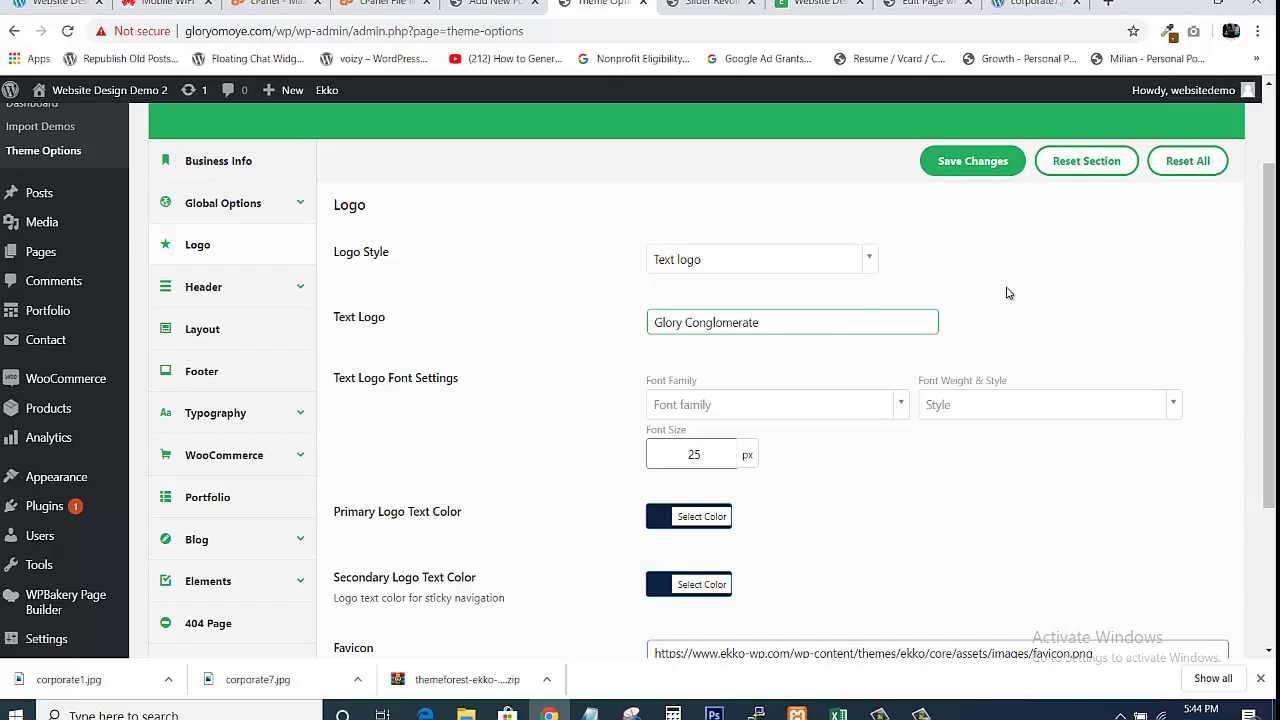
scroll(1272, 324, down, 3)
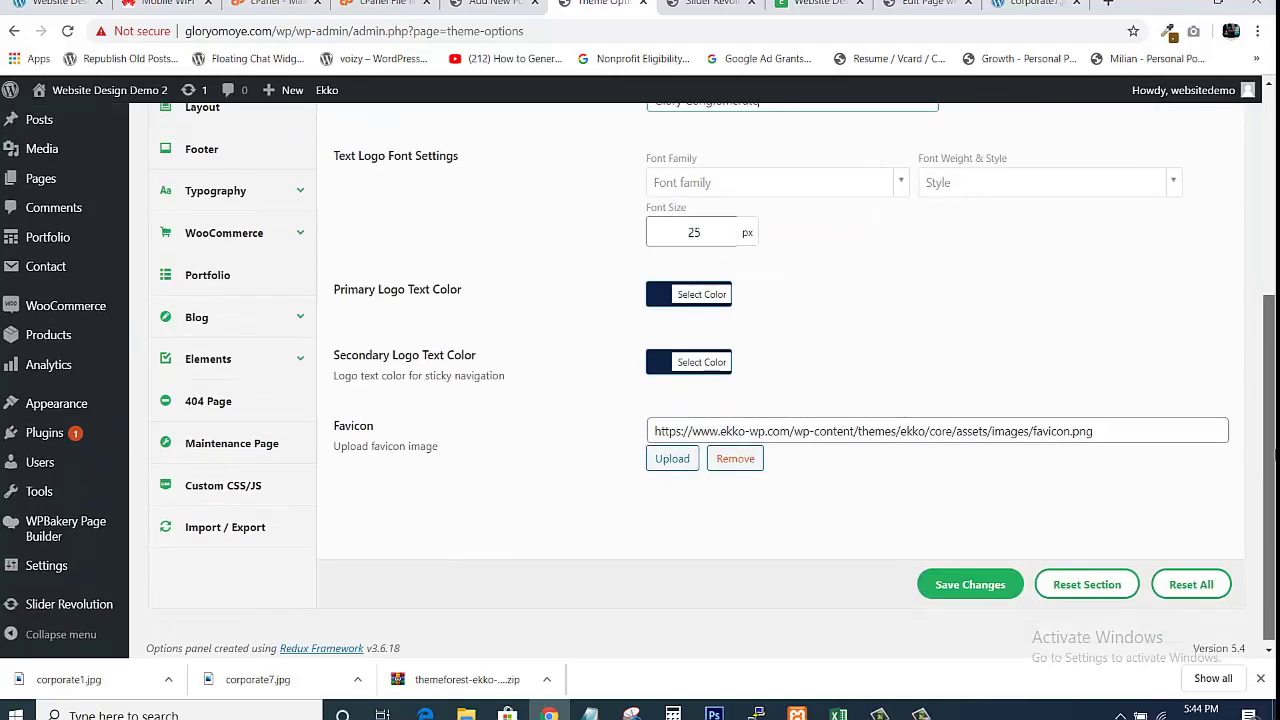
drag(1274, 450, 1274, 444)
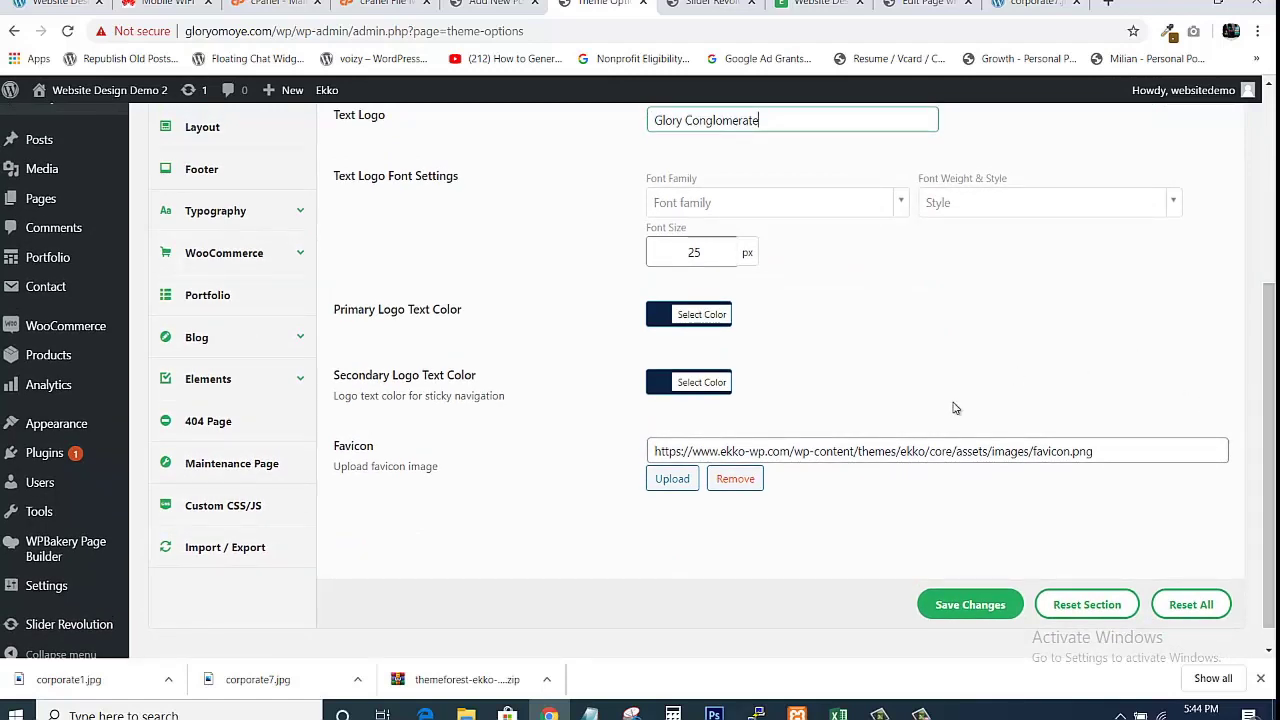
click(970, 604)
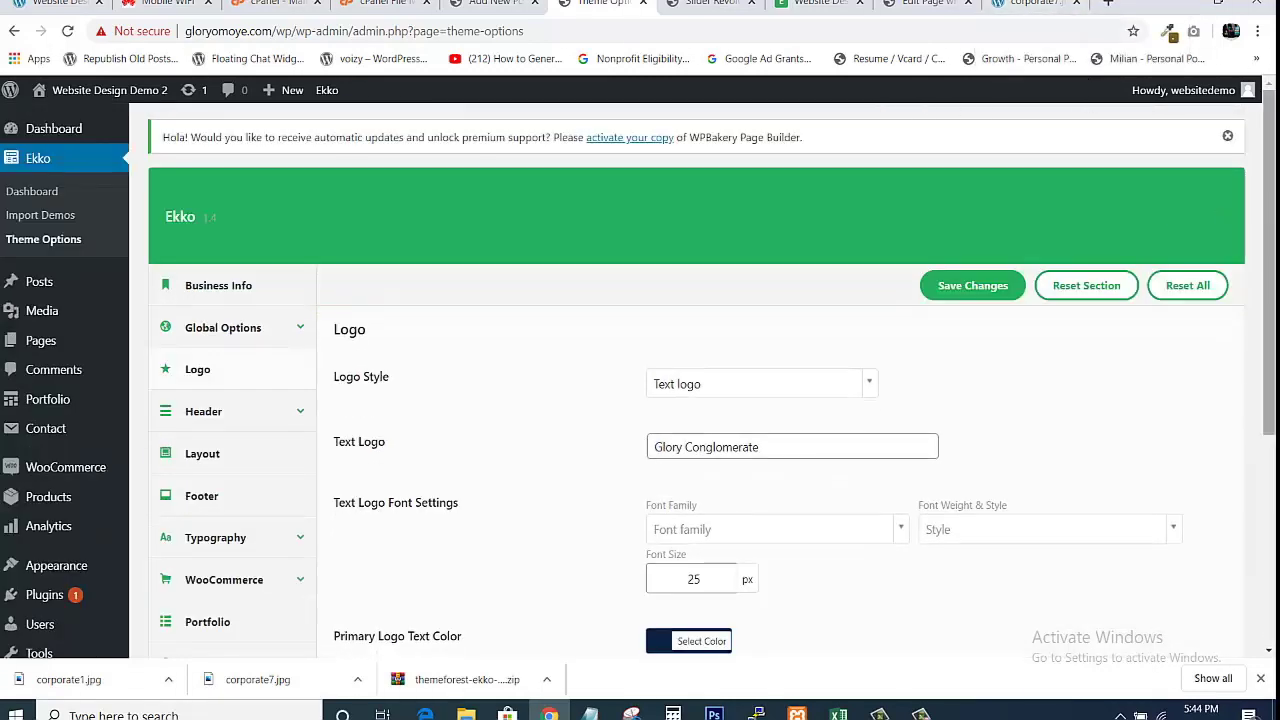
scroll(1265, 220, down, 1)
scroll(1248, 304, down, 2)
scroll(1248, 304, up, 3)
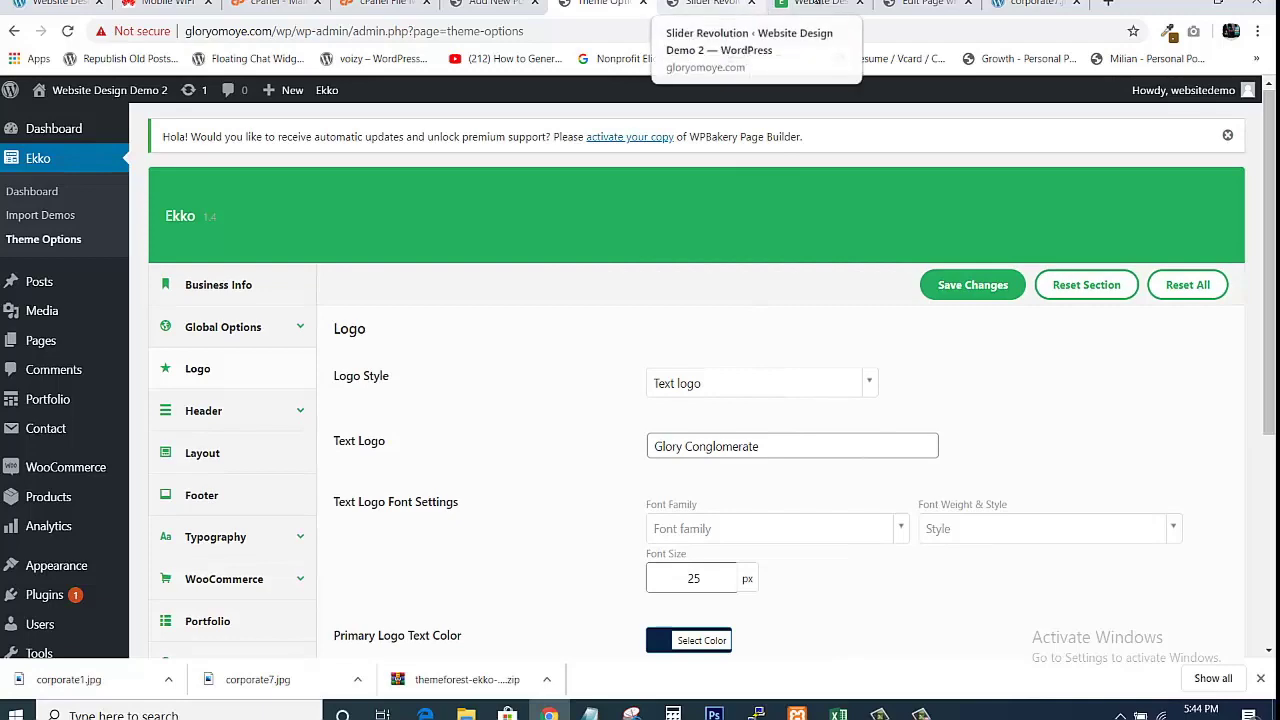
click(815, 4)
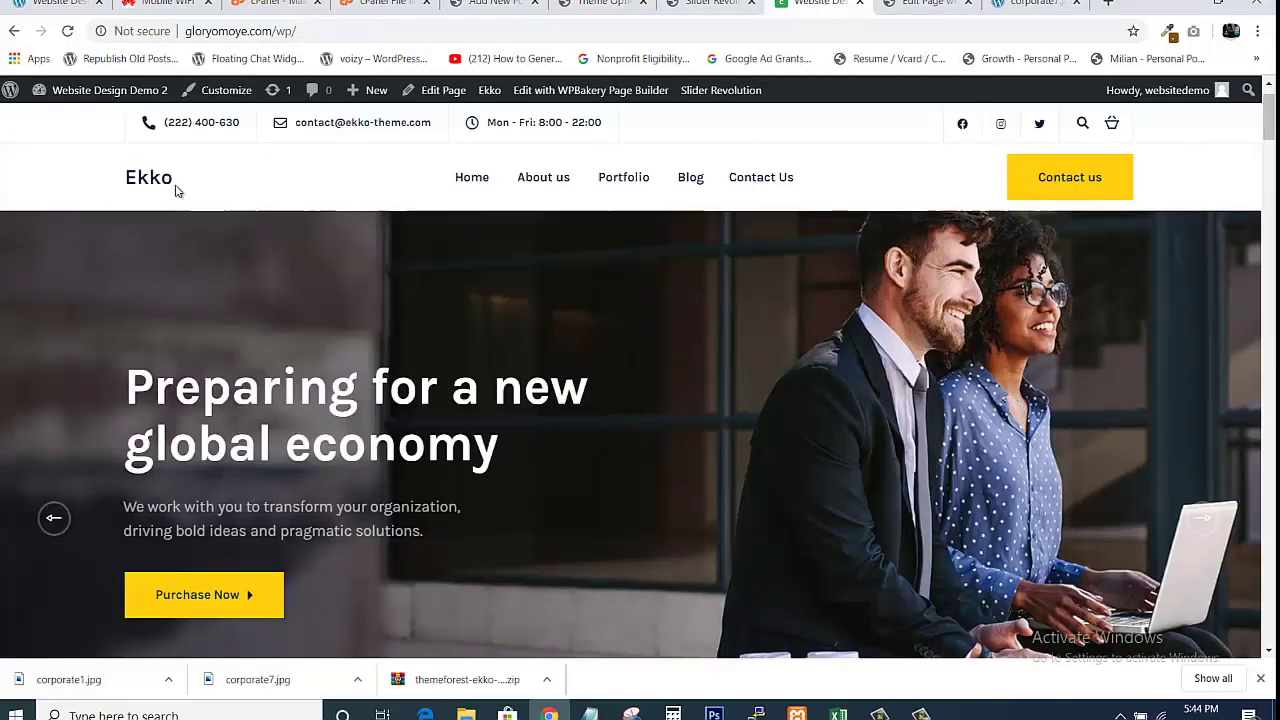
Reload the front page showing Glory Conglomerate and open and close the Contact us panel.
click(67, 31)
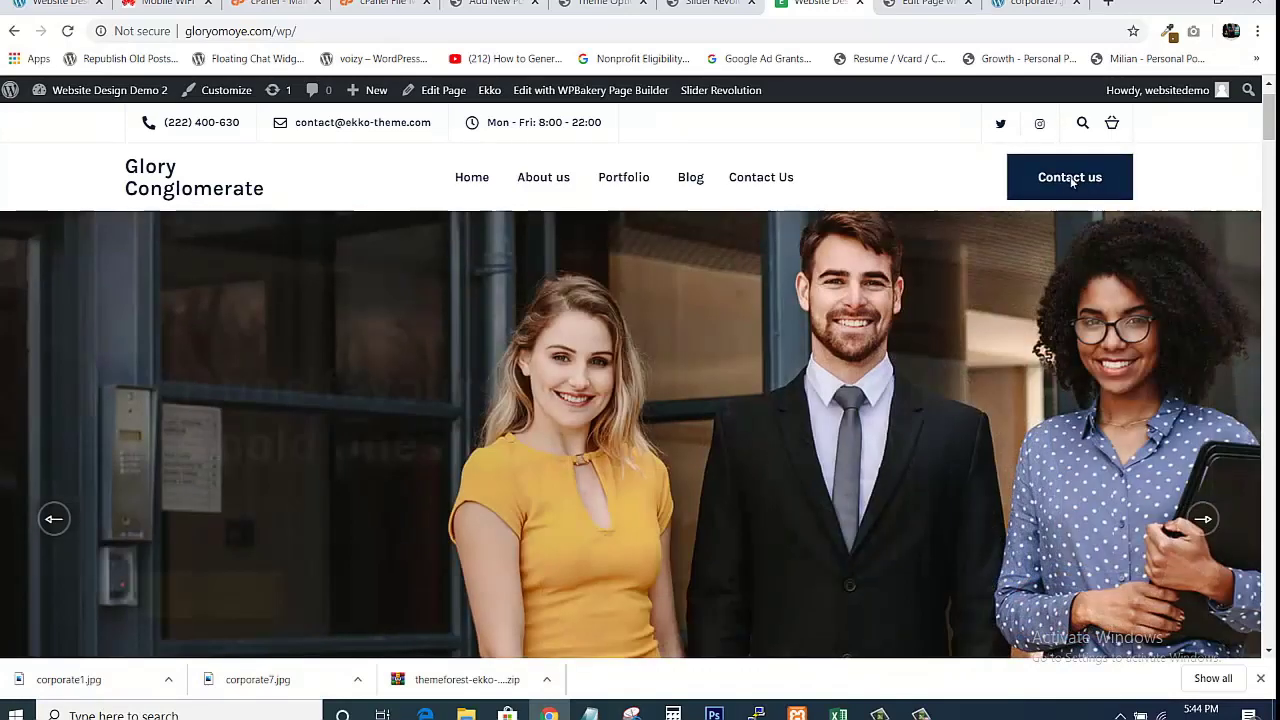
click(1070, 180)
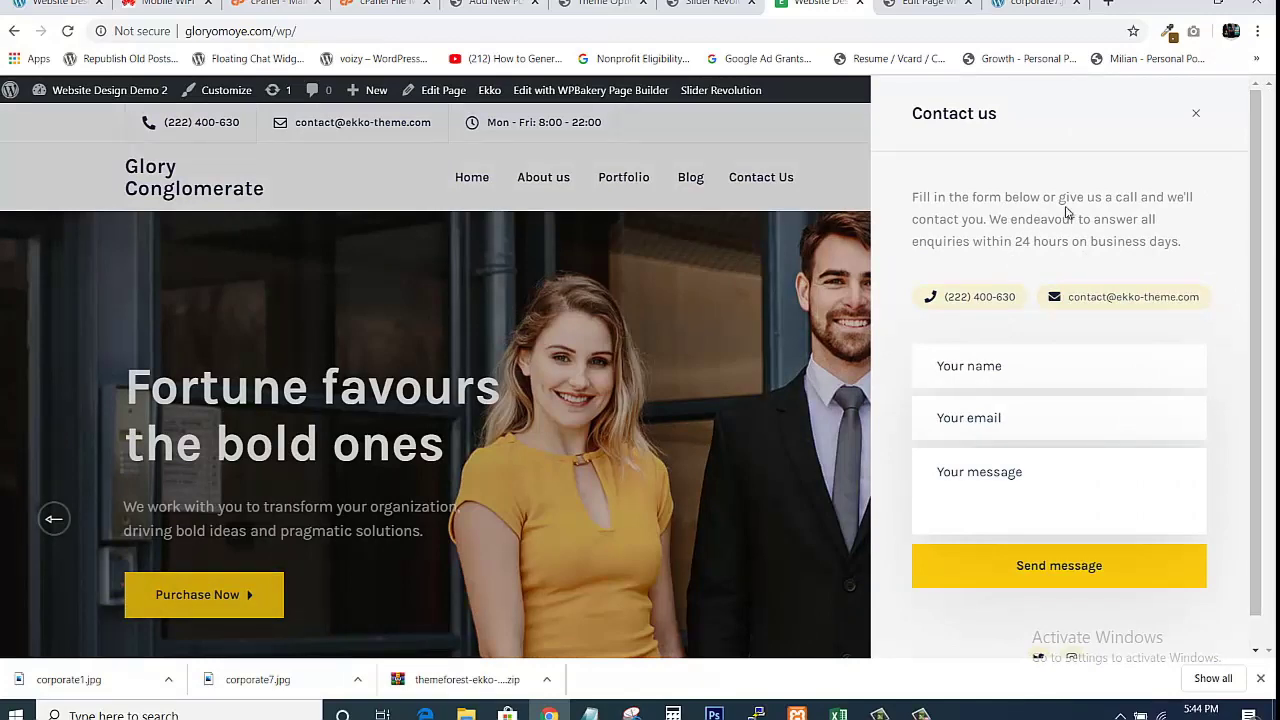
click(1193, 116)
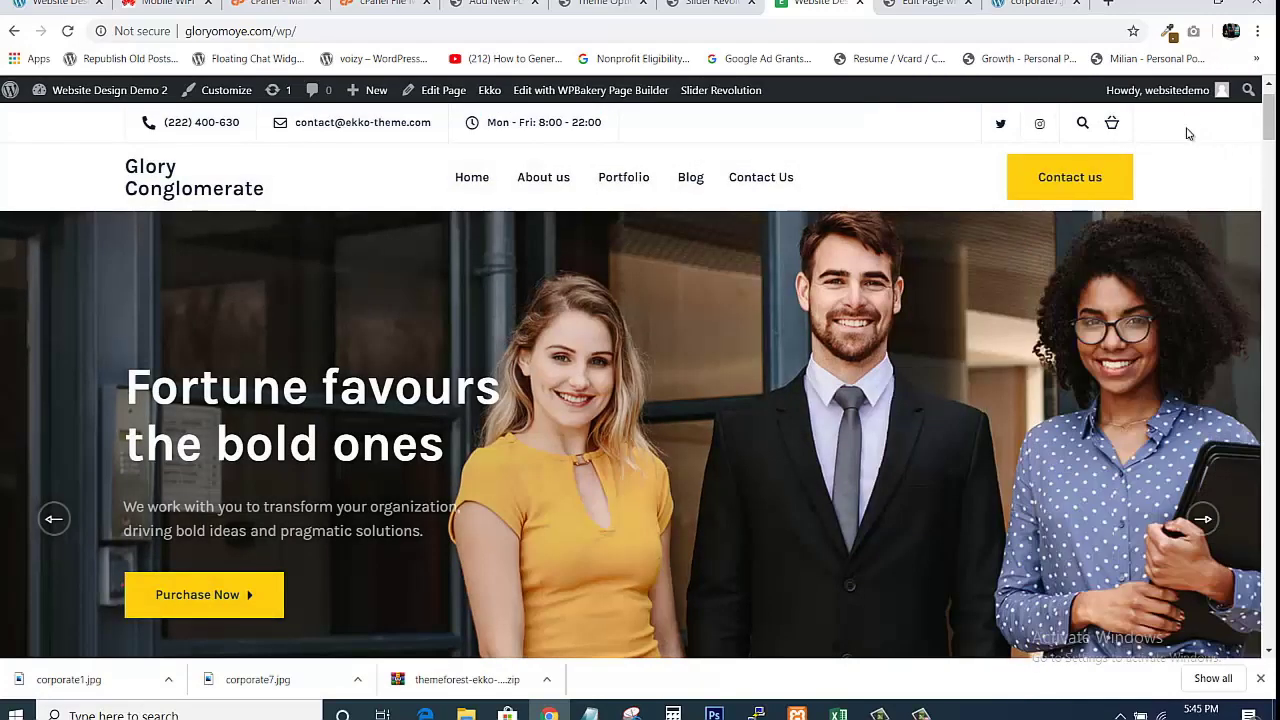
click(1071, 186)
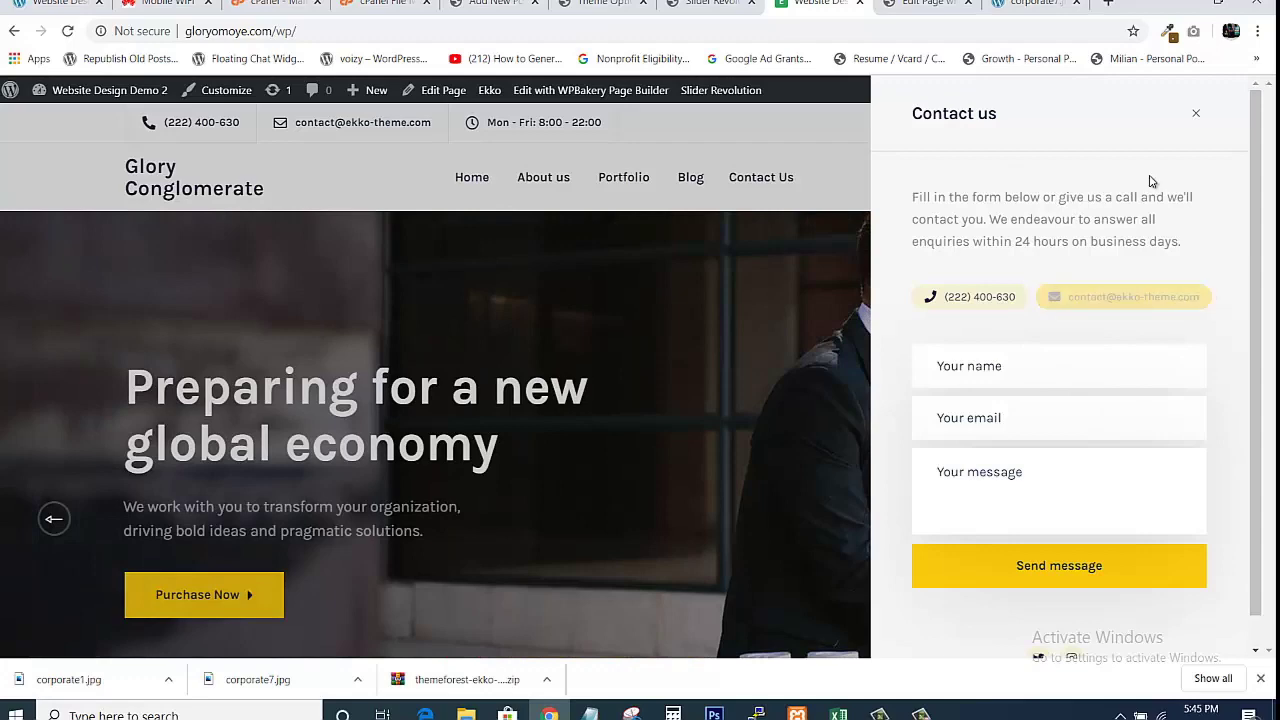
click(1193, 114)
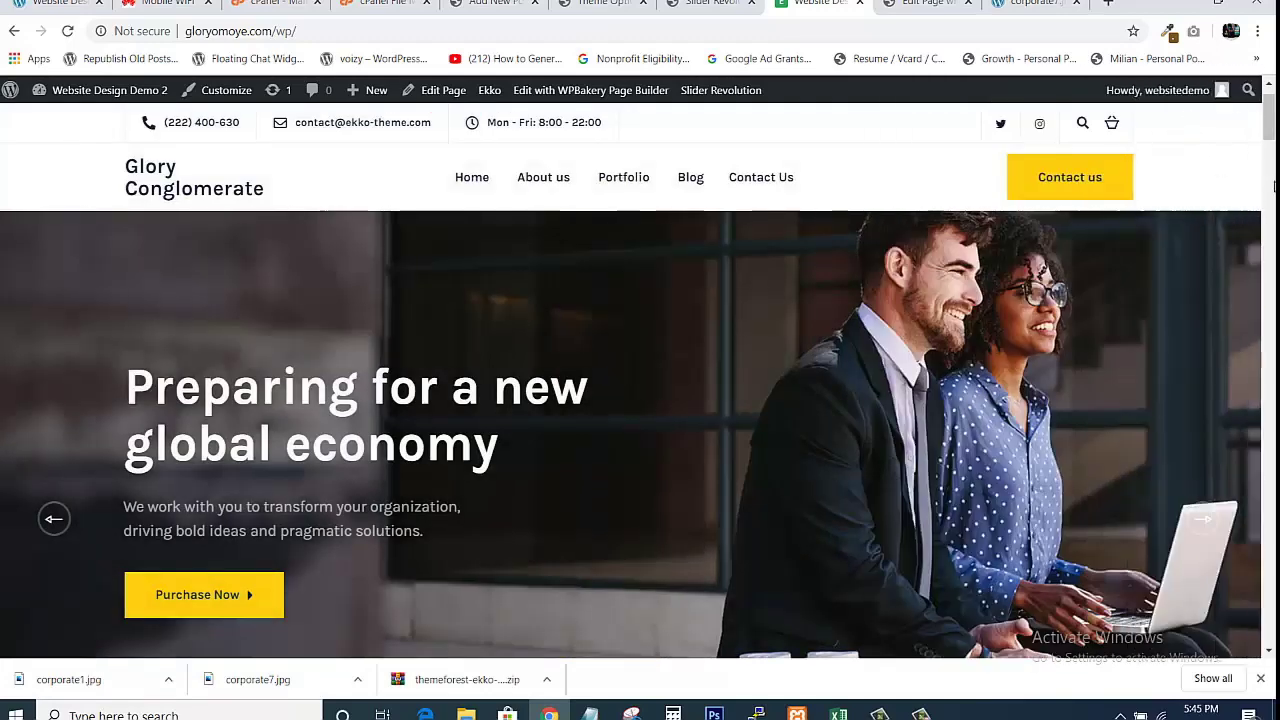
Scroll the live site down to the footer's Ekko widget text and copyright line.
drag(1272, 108, 1270, 614)
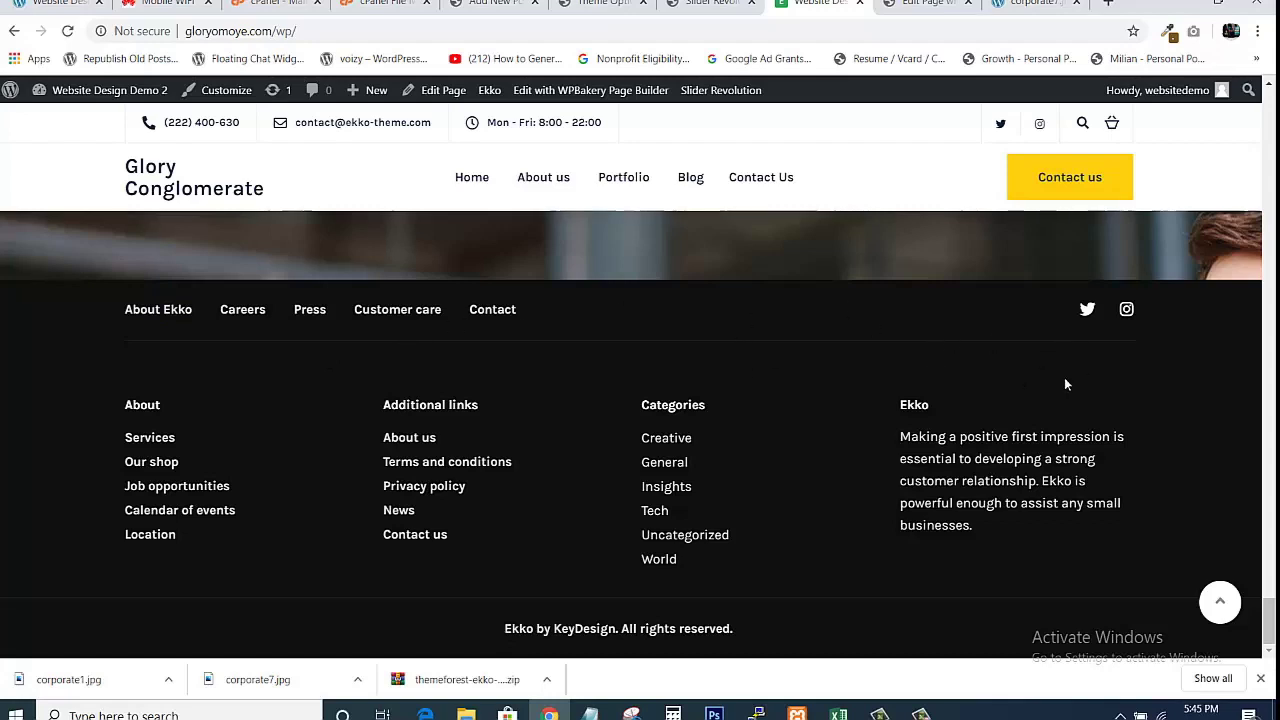
drag(433, 353, 374, 346)
click(571, 298)
Compare the Theme Options Logo settings against the live site's footer.
click(602, 4)
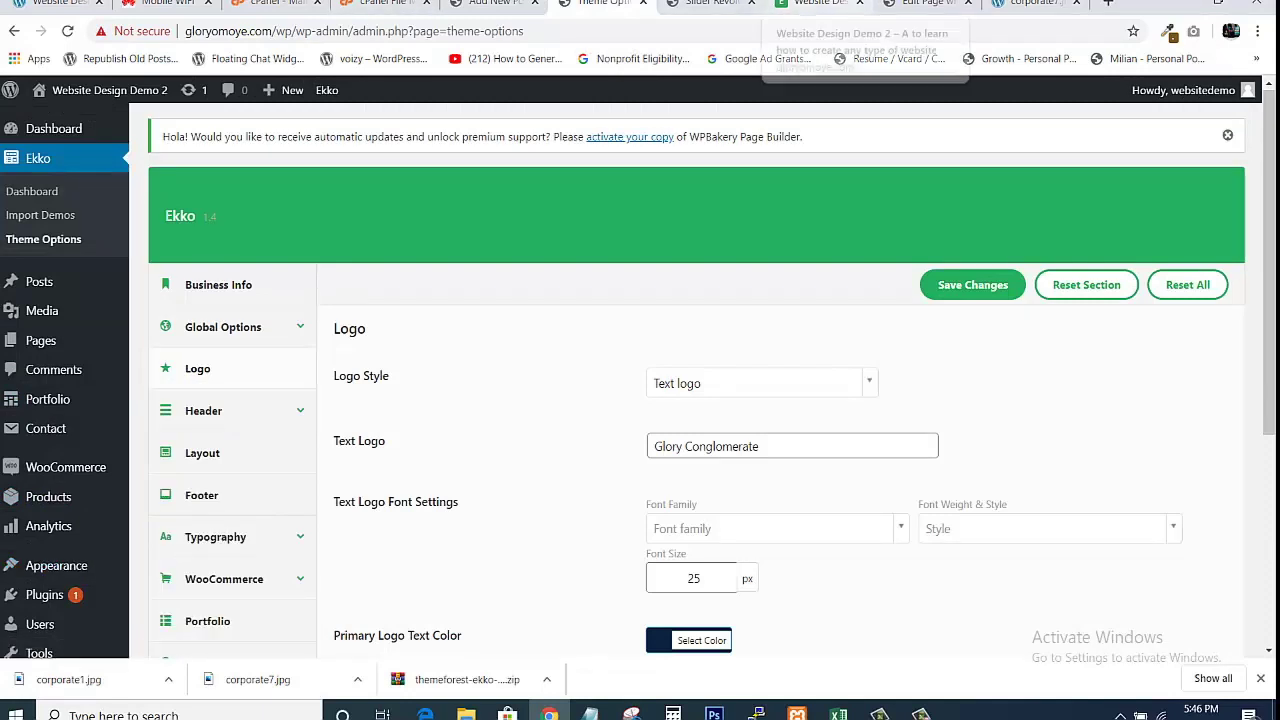
click(818, 4)
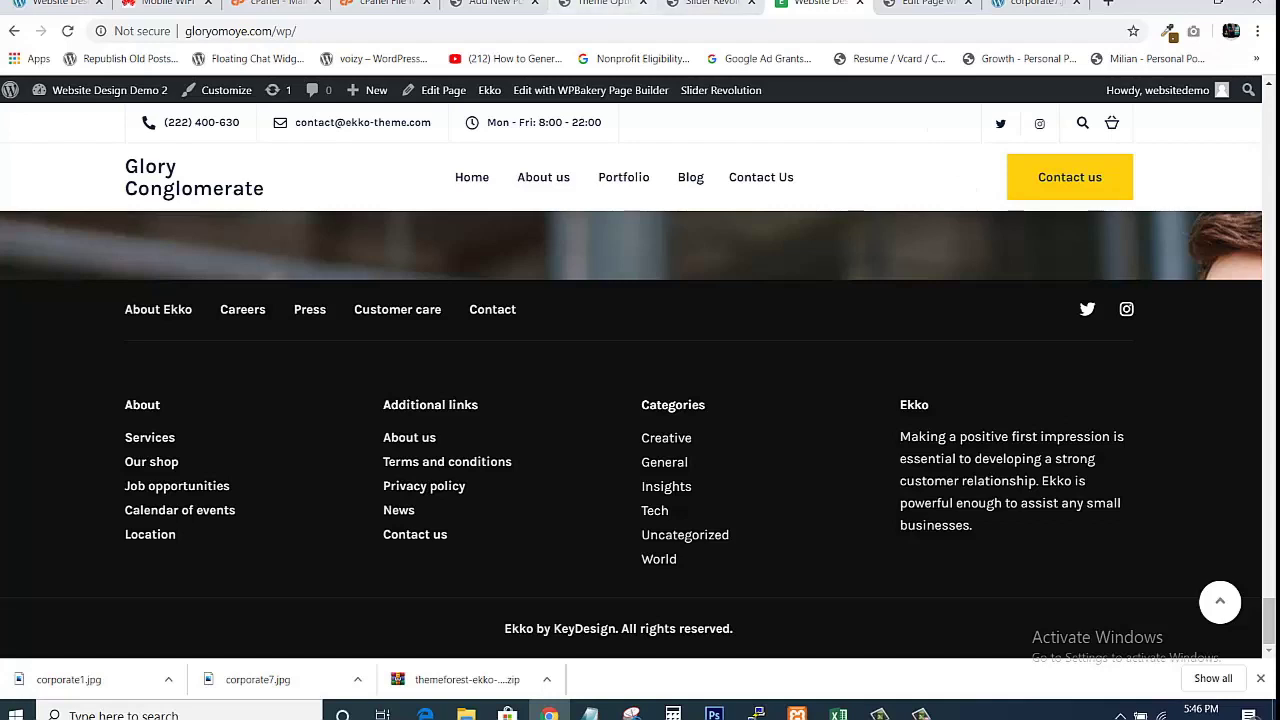
click(600, 4)
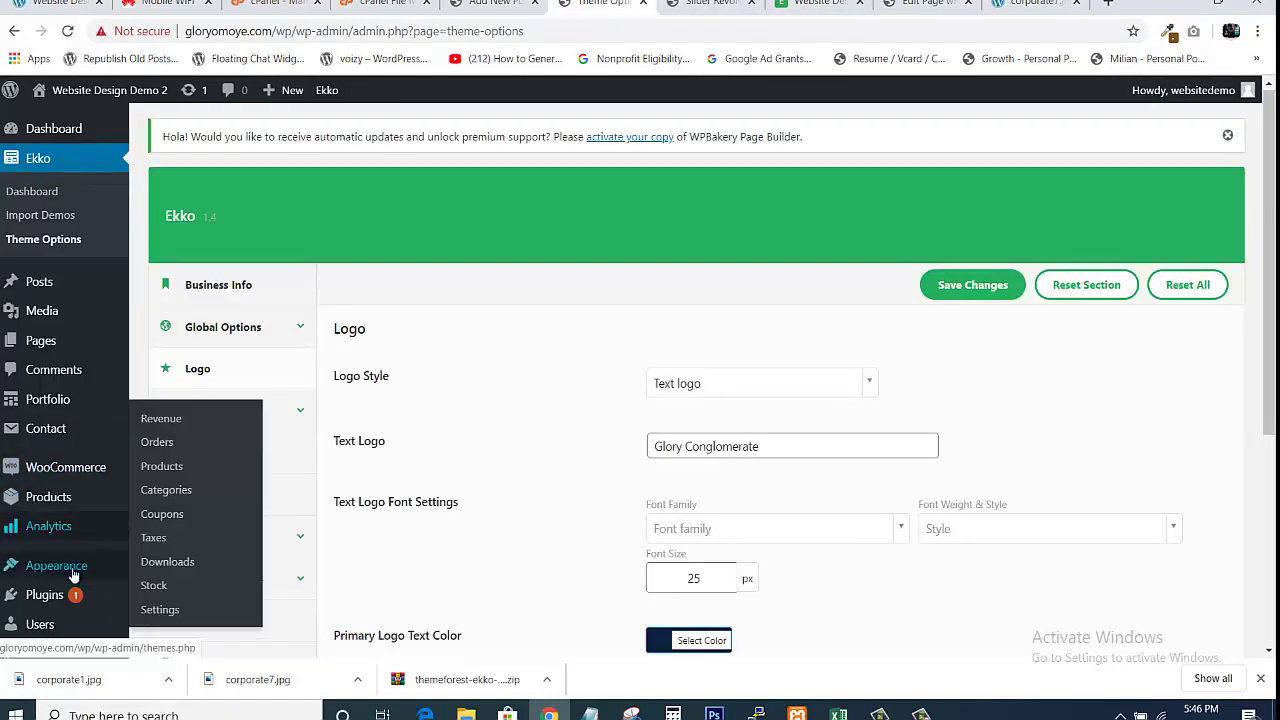
mouse_move(67, 578)
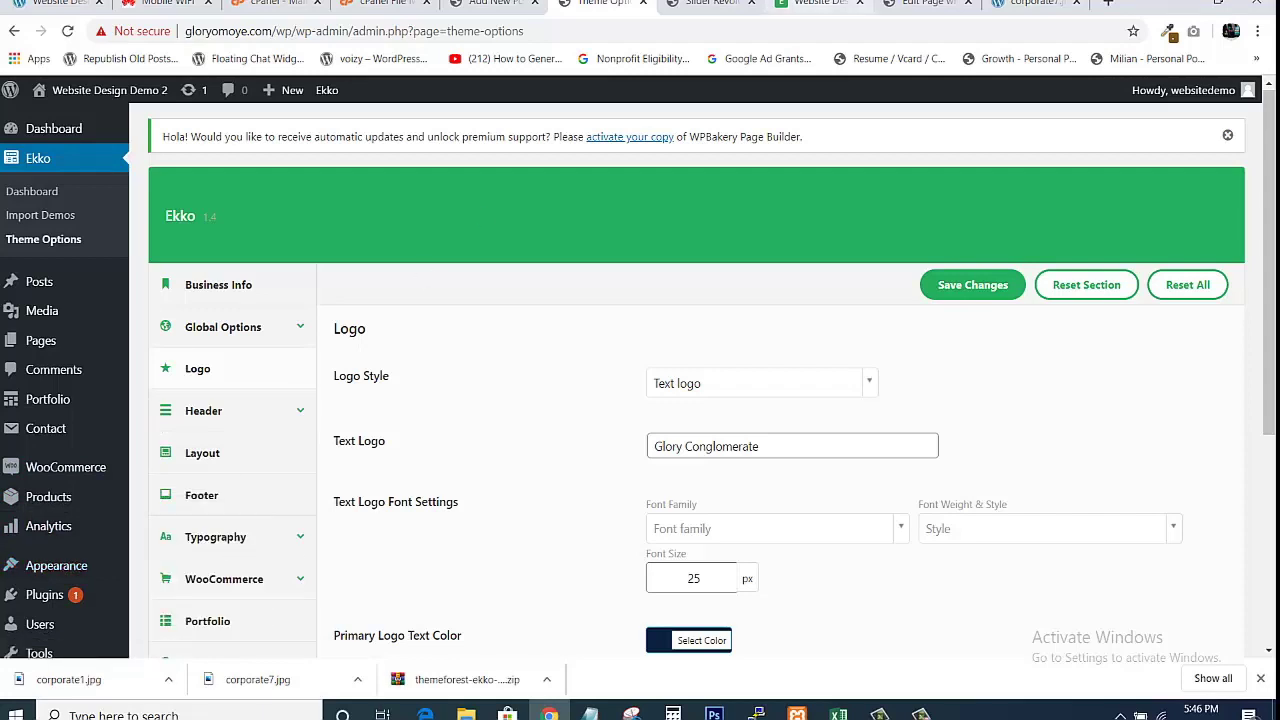
click(820, 4)
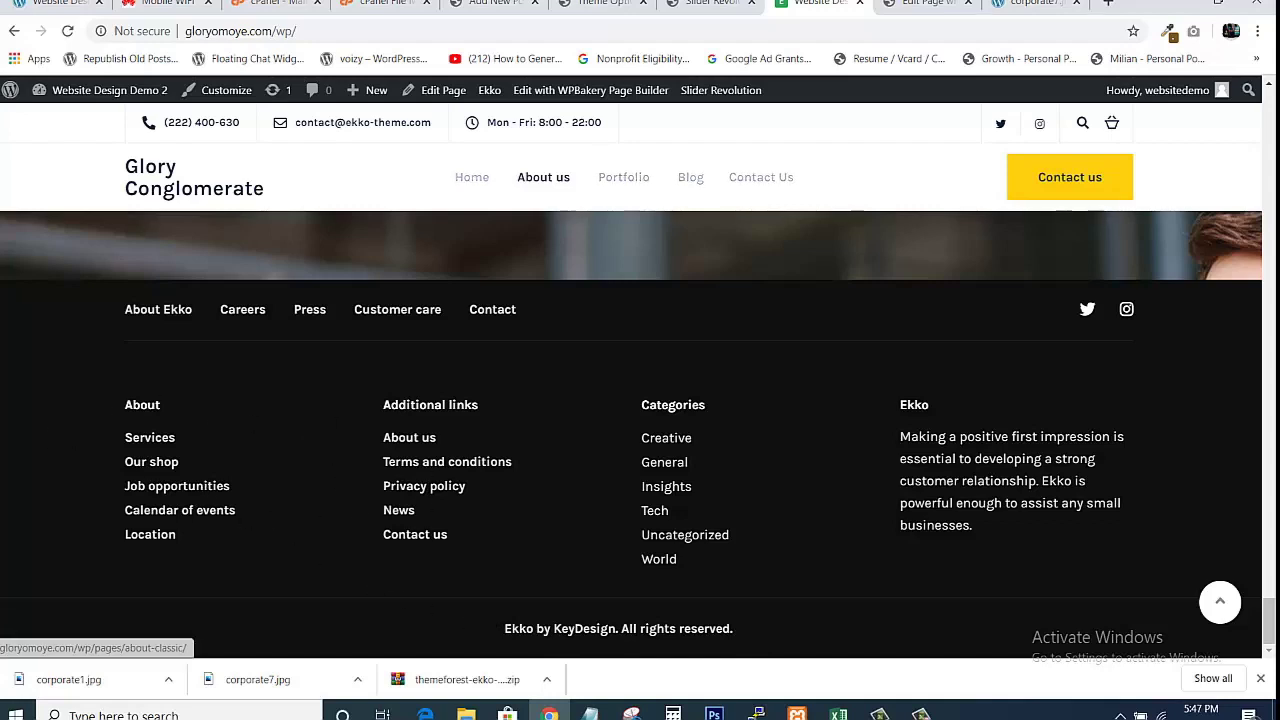
click(712, 3)
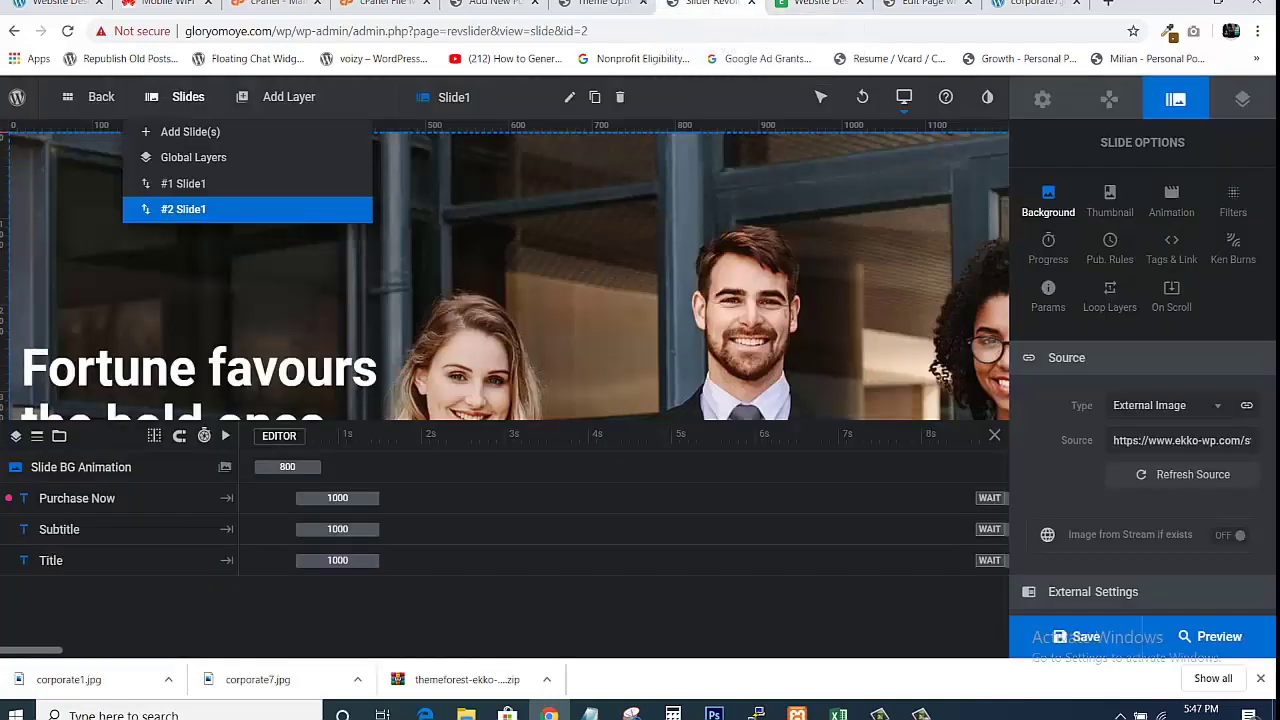
click(600, 4)
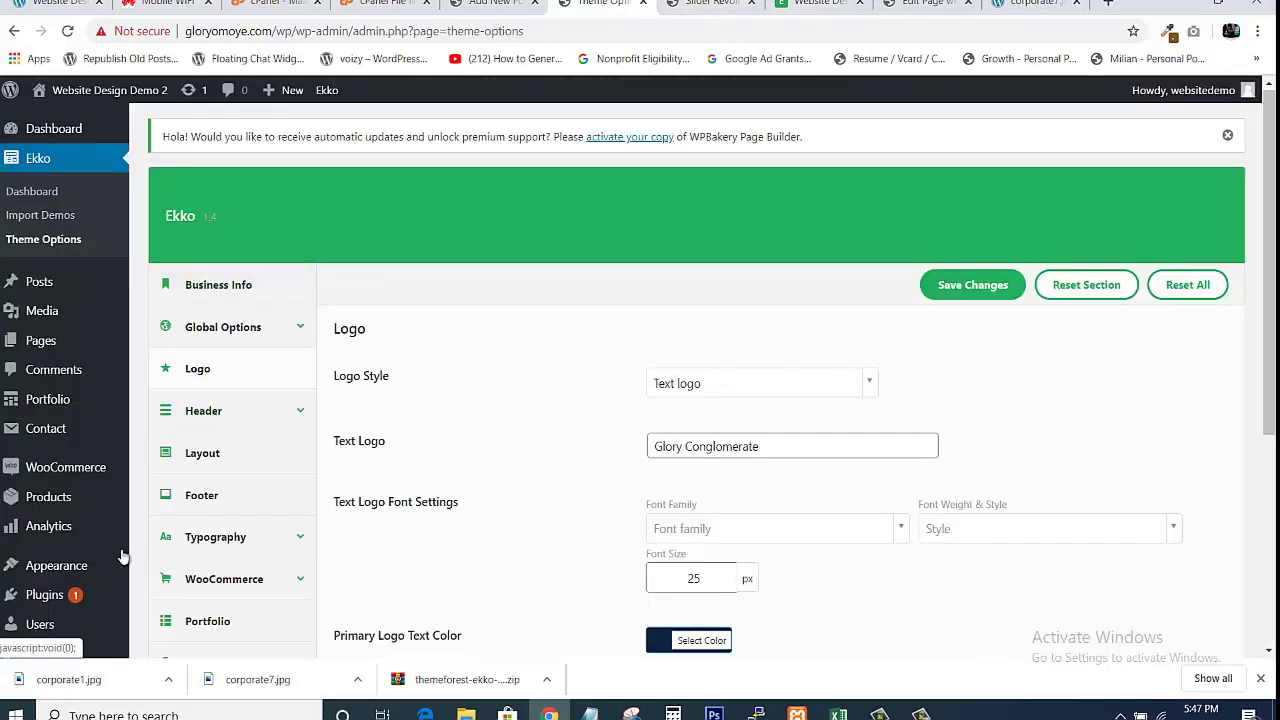
mouse_move(100, 565)
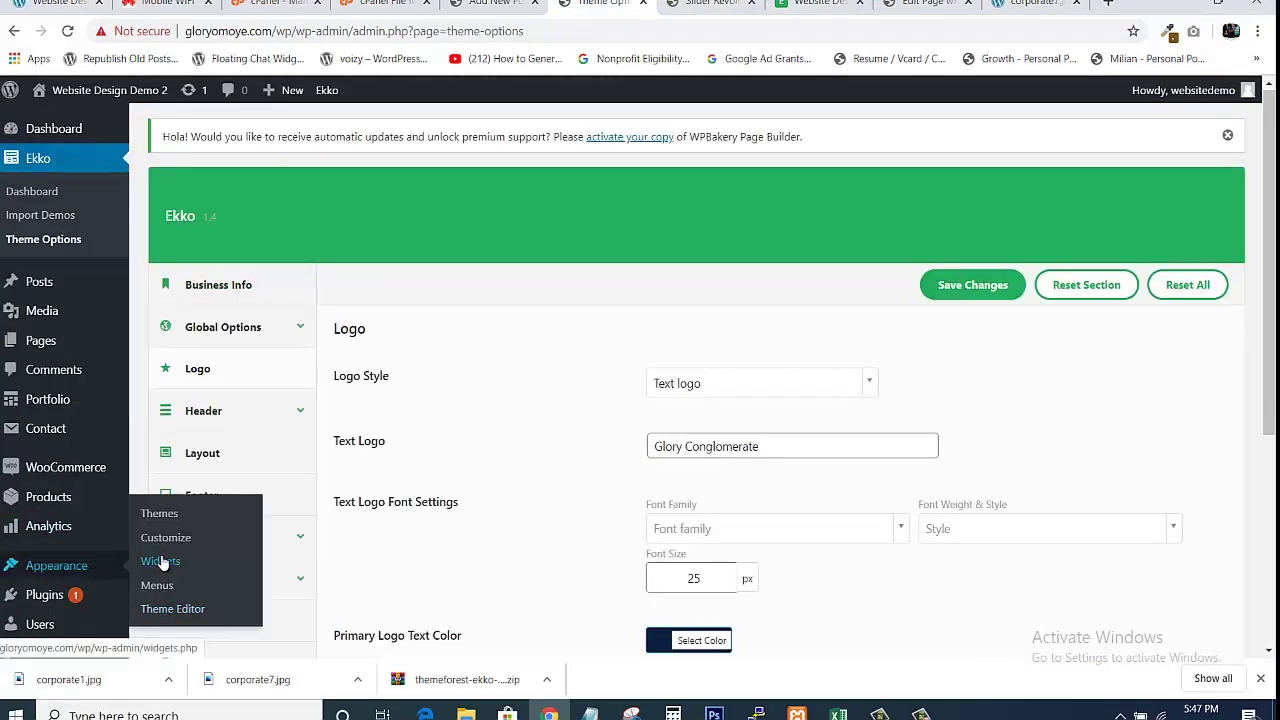
click(820, 4)
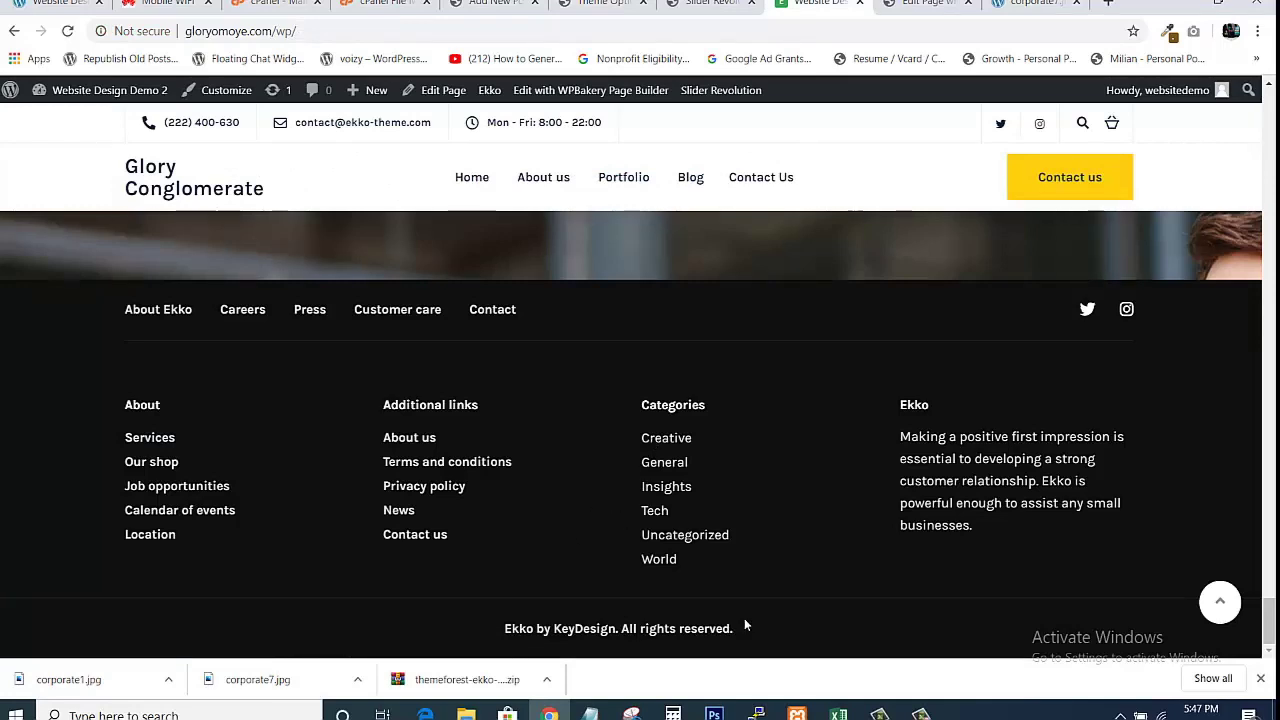
click(601, 6)
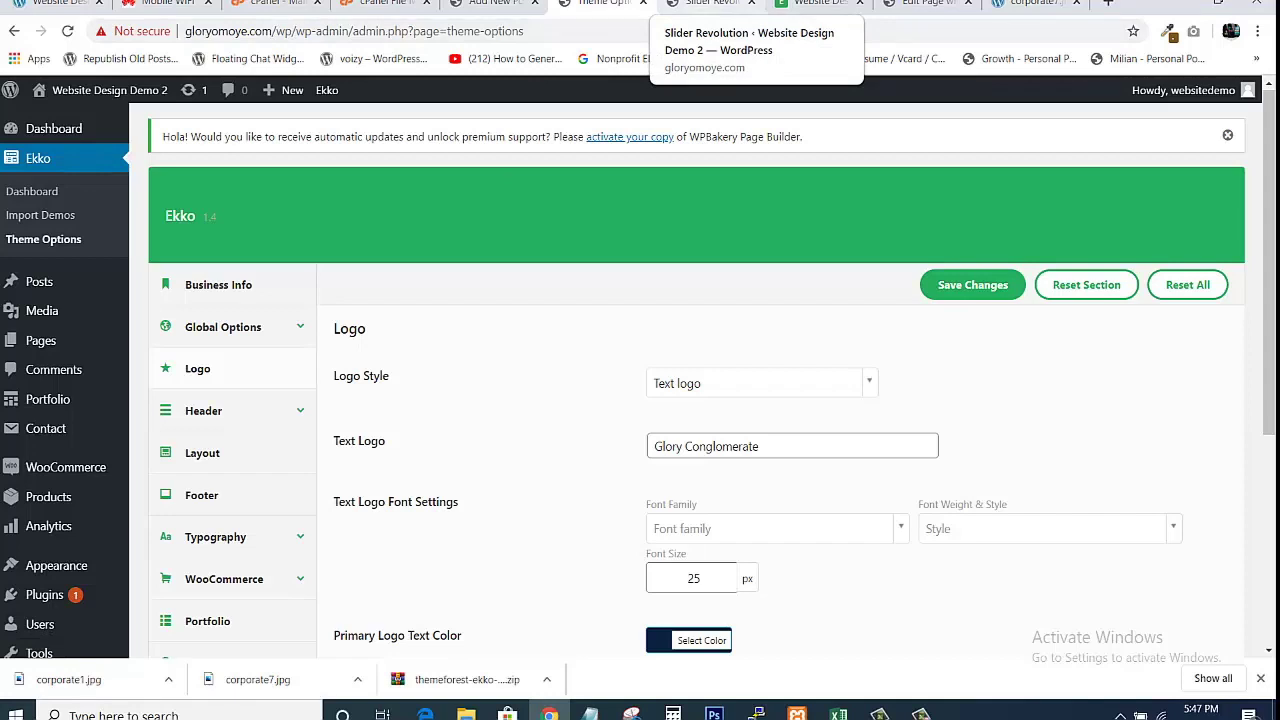
click(815, 4)
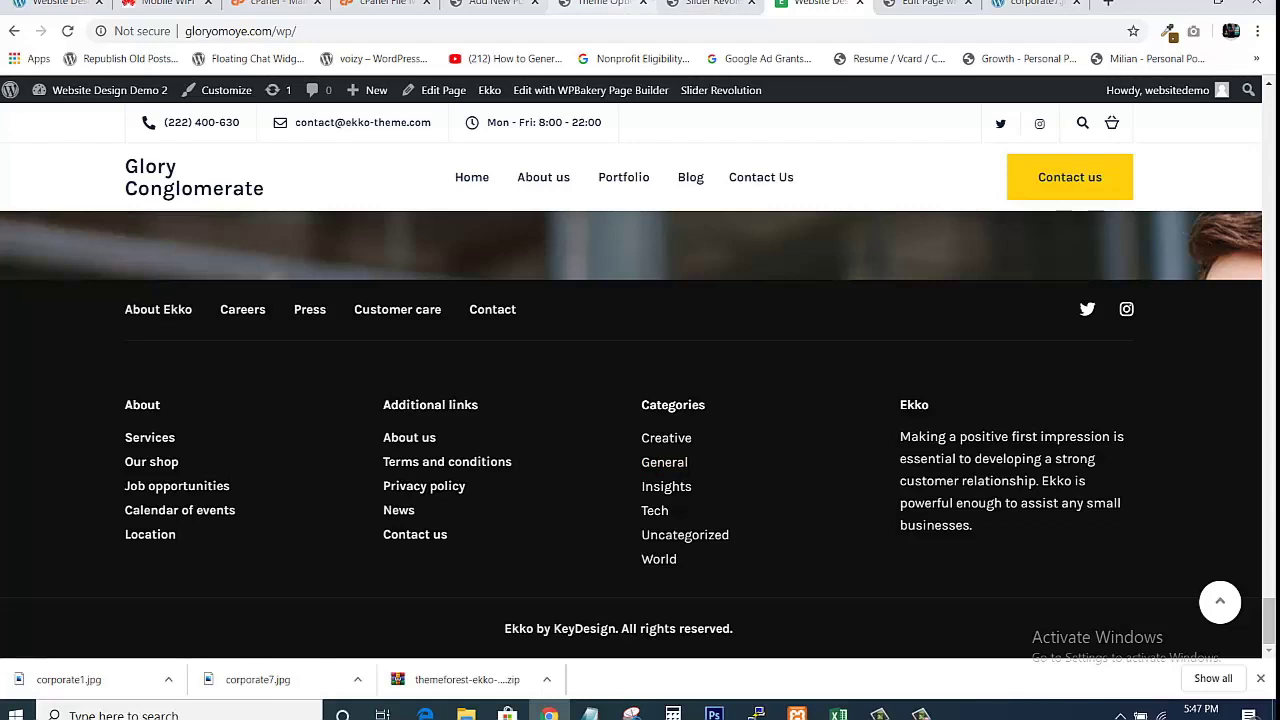
Open Appearance > Menus in a new browser tab from Theme Options.
click(604, 3)
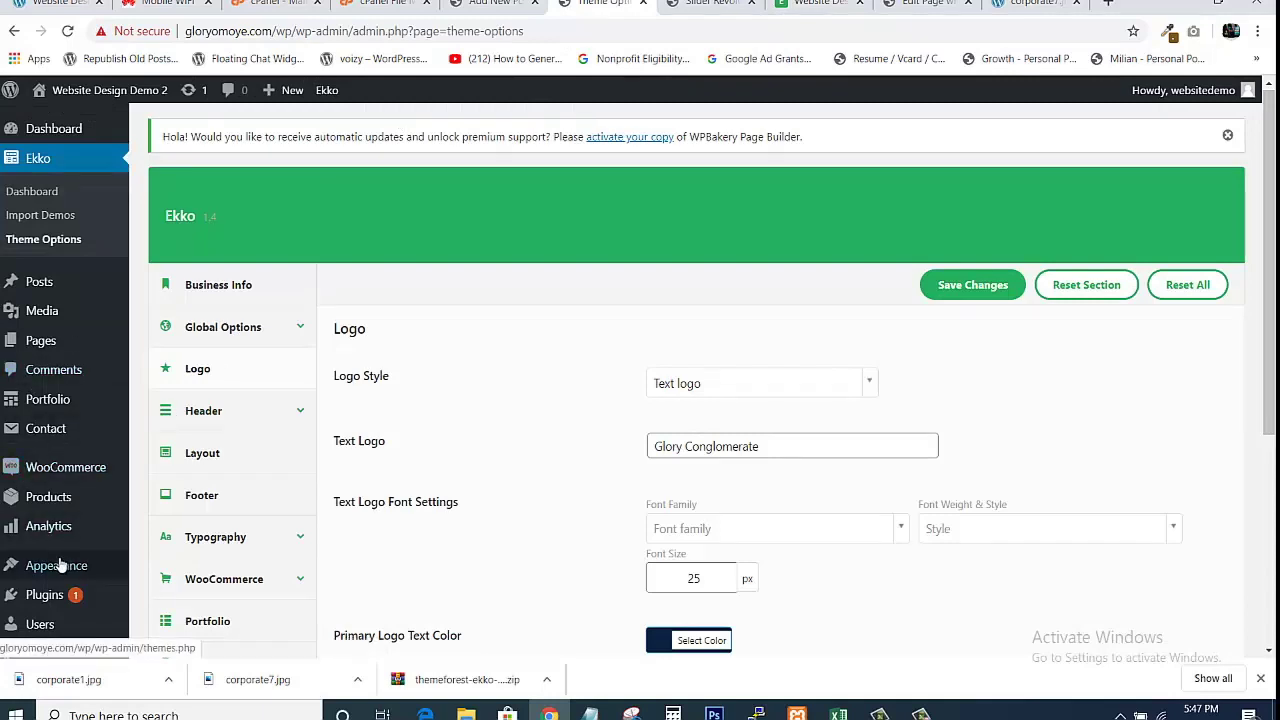
mouse_move(88, 572)
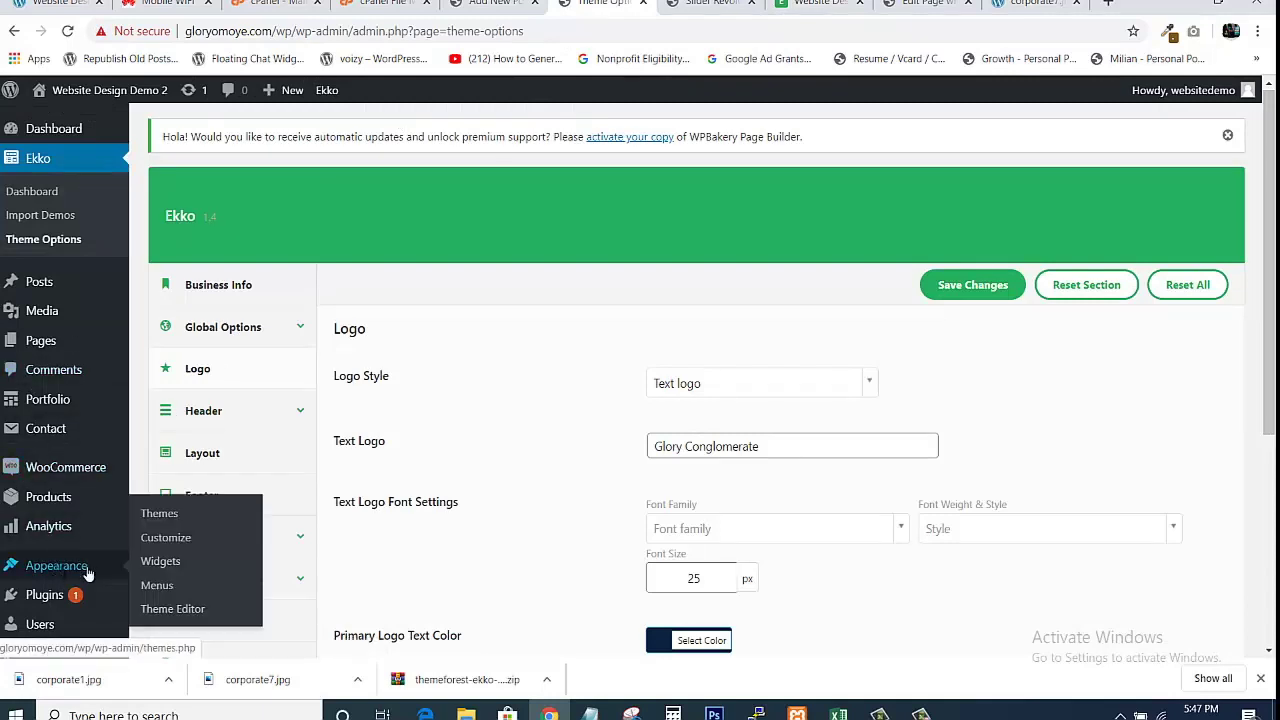
middle_click(157, 586)
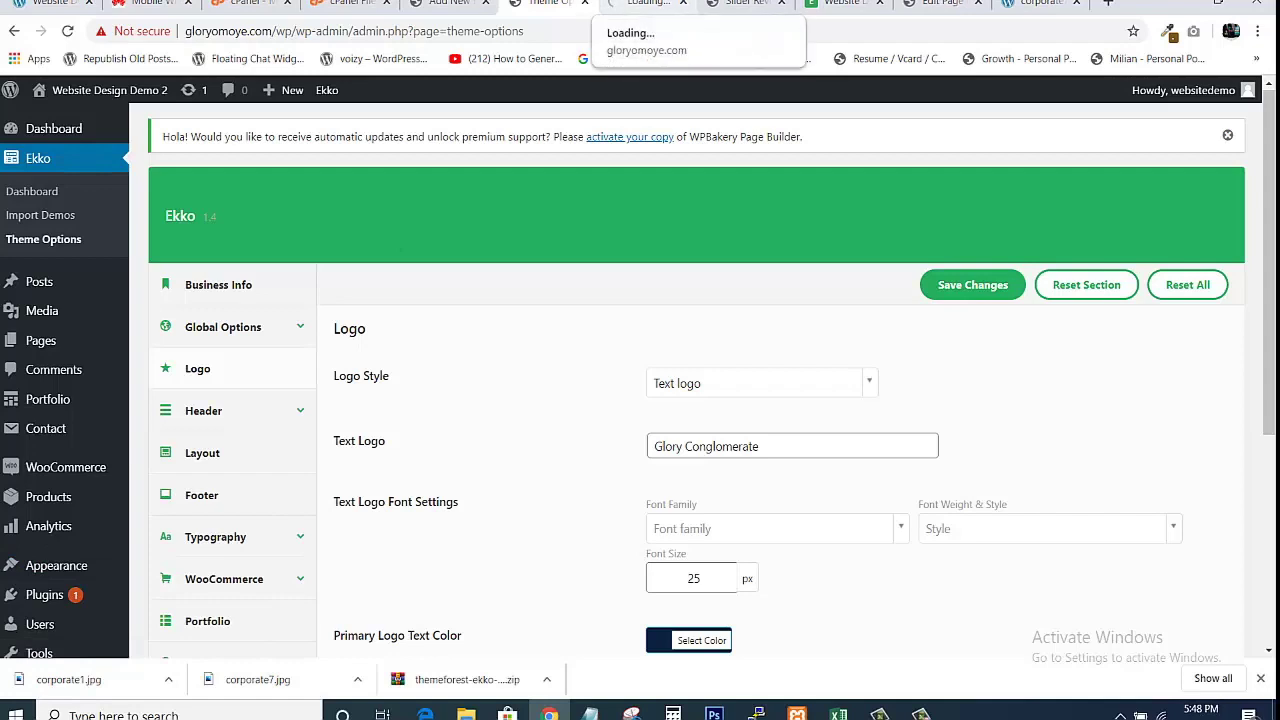
Load the Footer menu on the Menus page and compare it with the live footer.
click(645, 3)
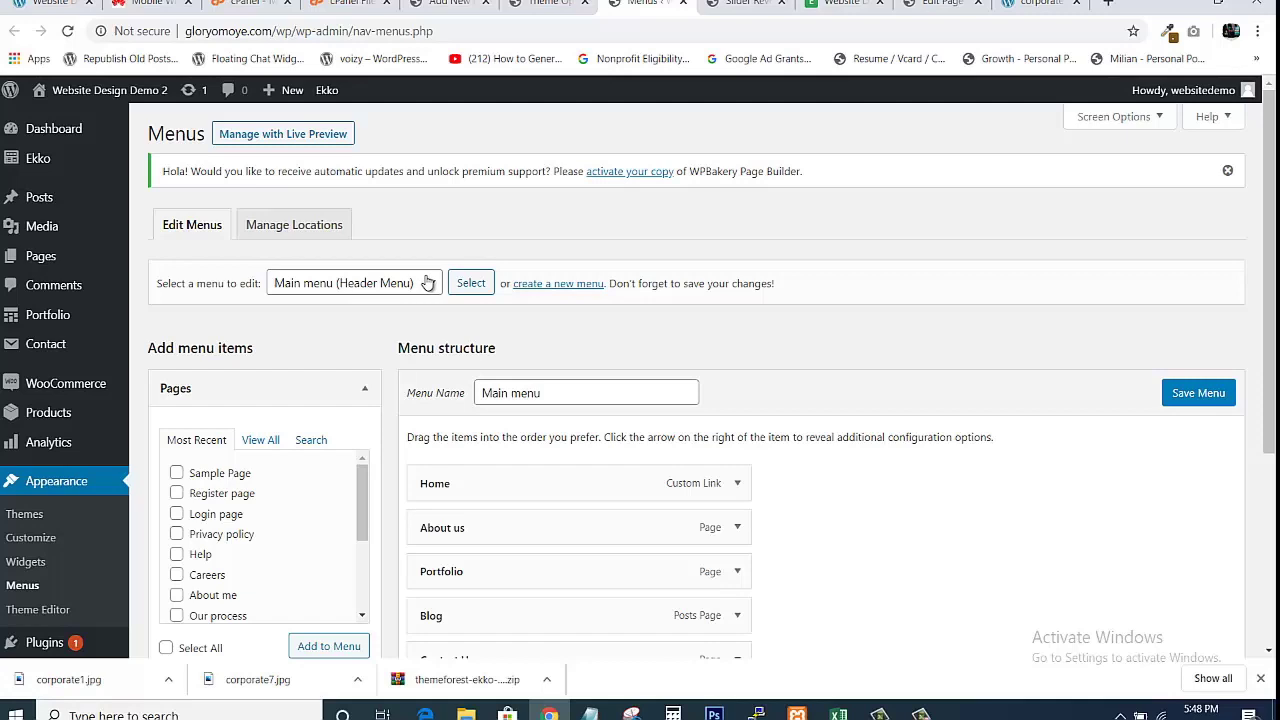
click(433, 287)
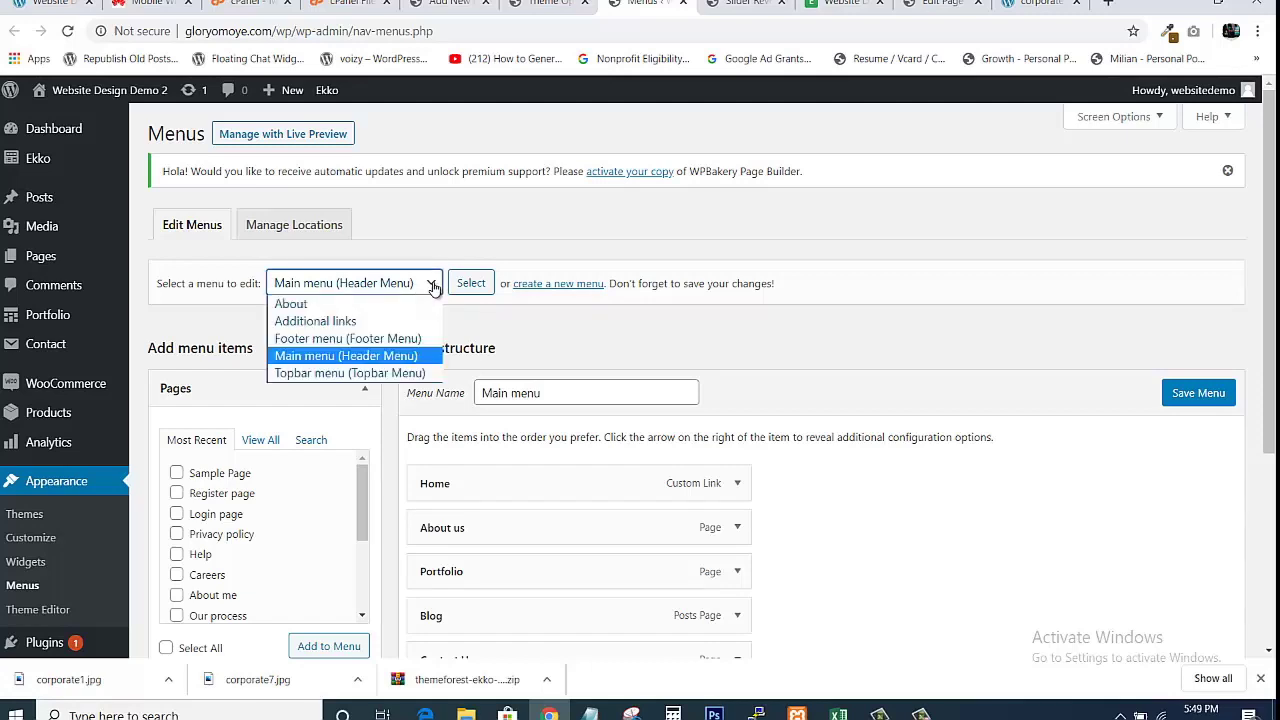
click(333, 343)
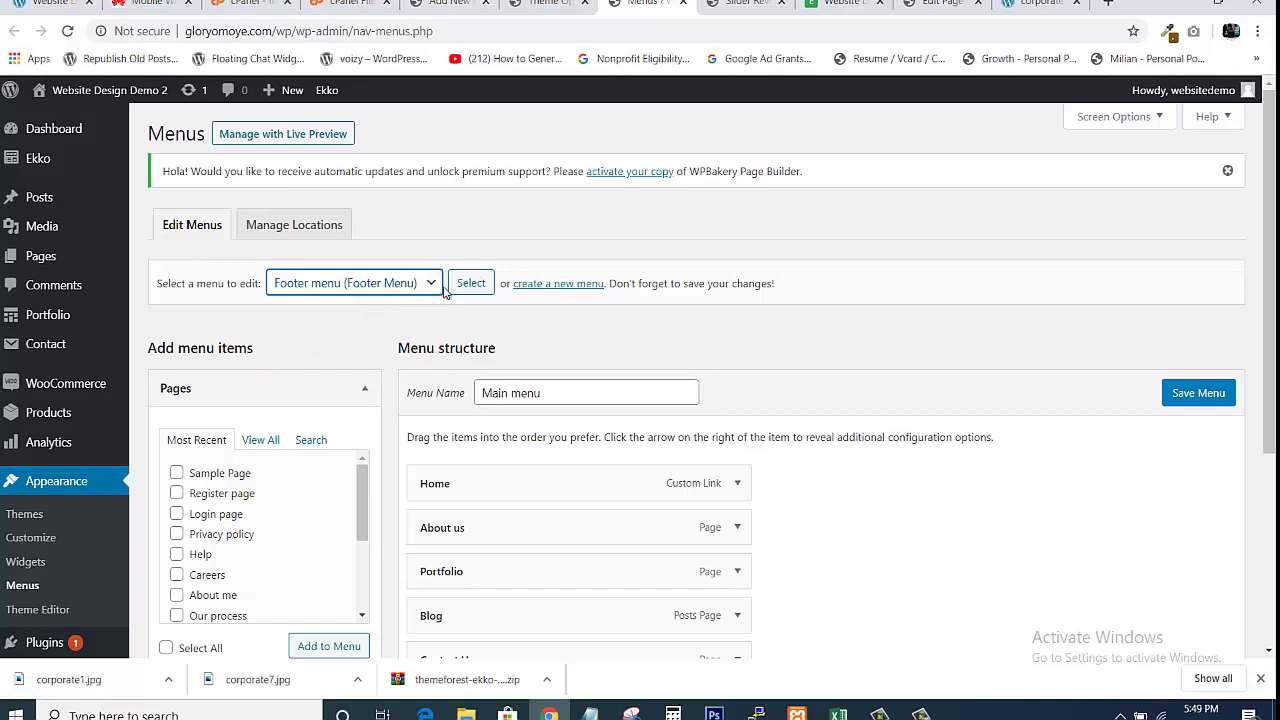
click(476, 290)
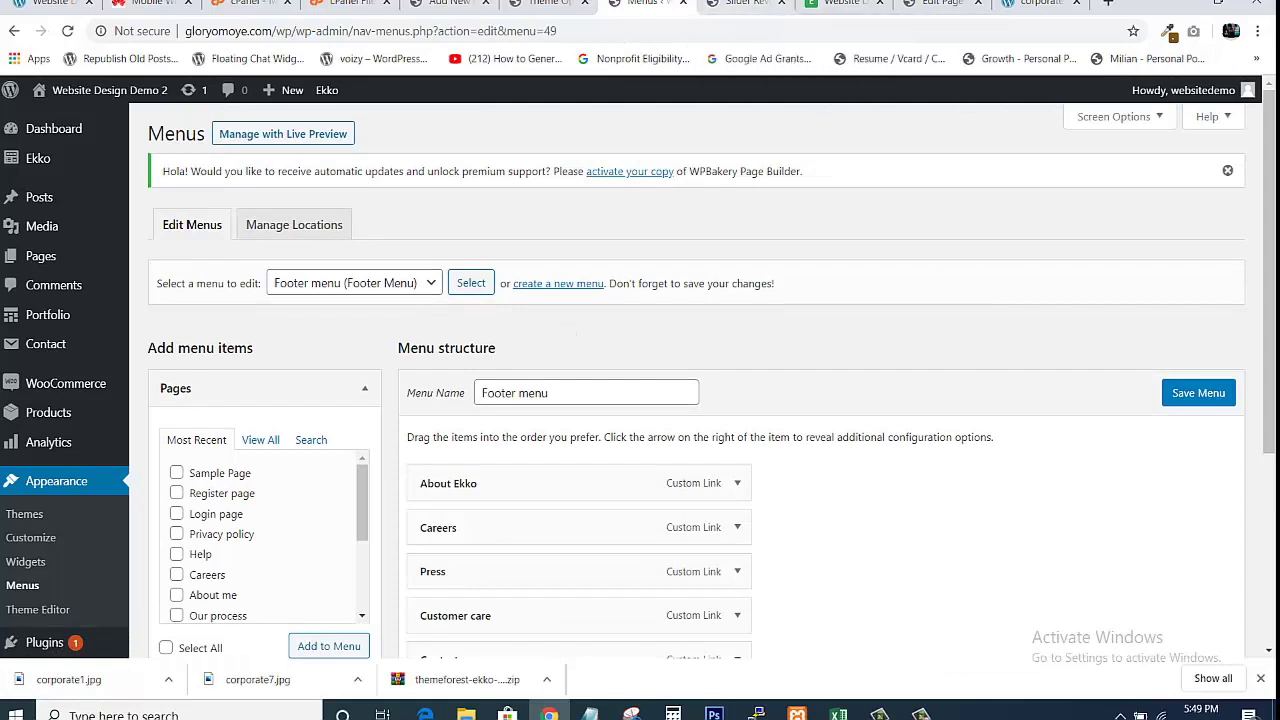
click(840, 4)
click(645, 5)
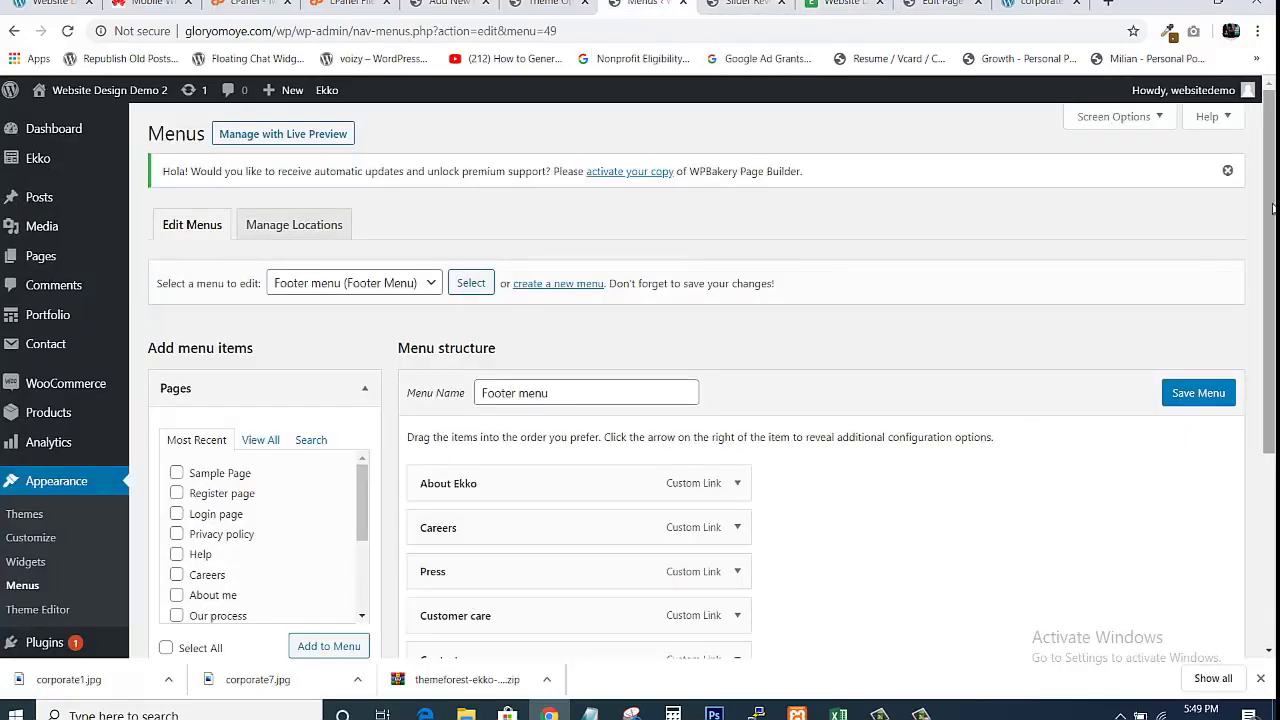
Inspect the Footer menu's About Ekko, Careers and Press items against the live site.
drag(1273, 207, 1273, 311)
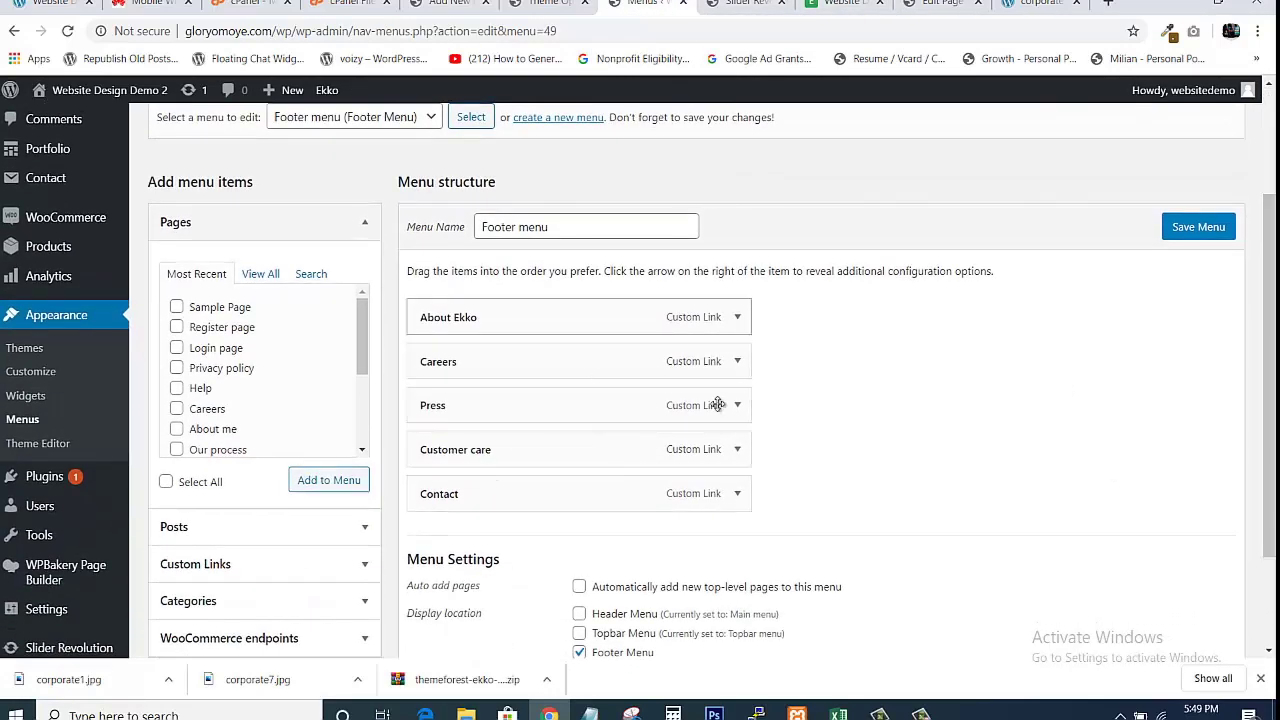
click(737, 318)
click(737, 318)
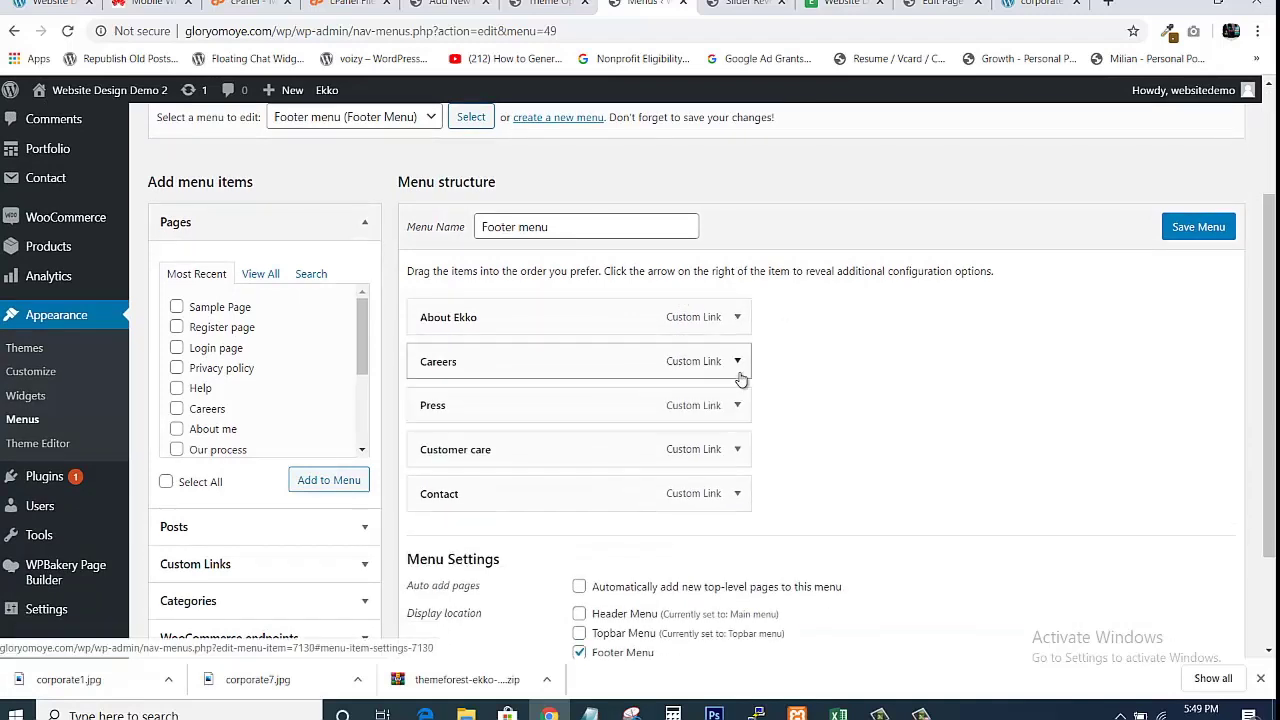
click(737, 361)
click(737, 361)
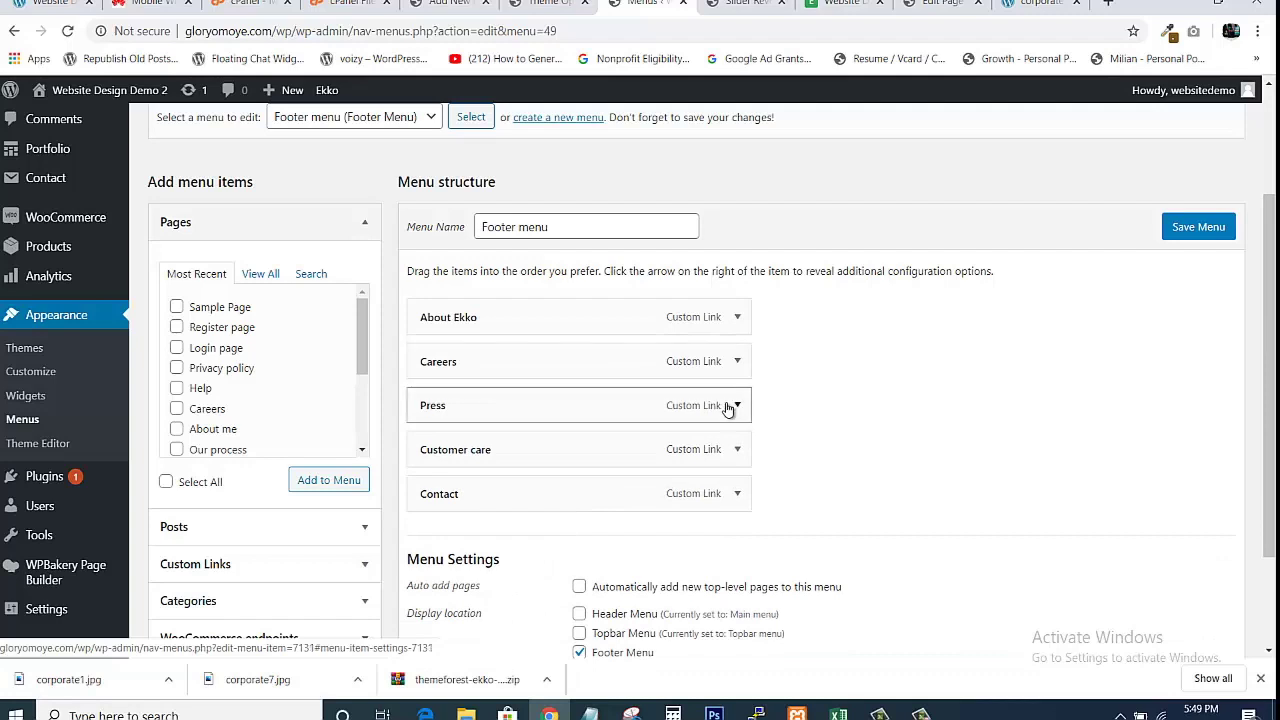
click(733, 405)
click(729, 407)
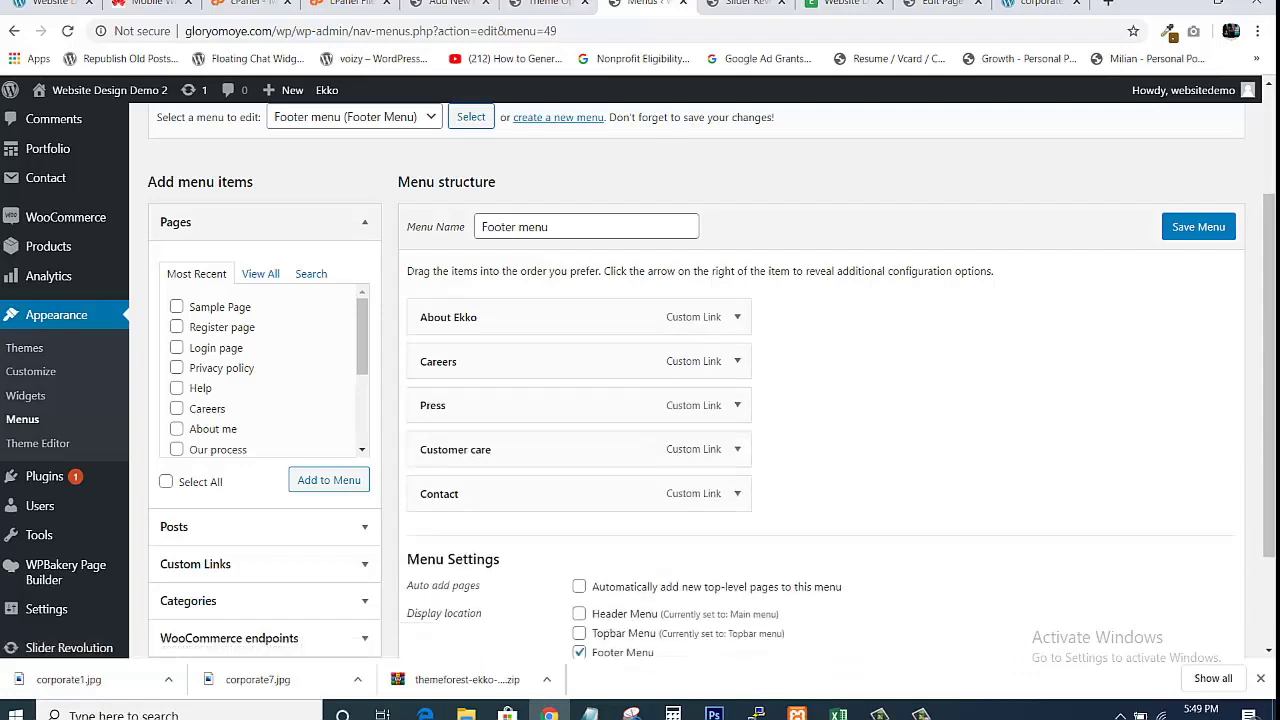
click(845, 4)
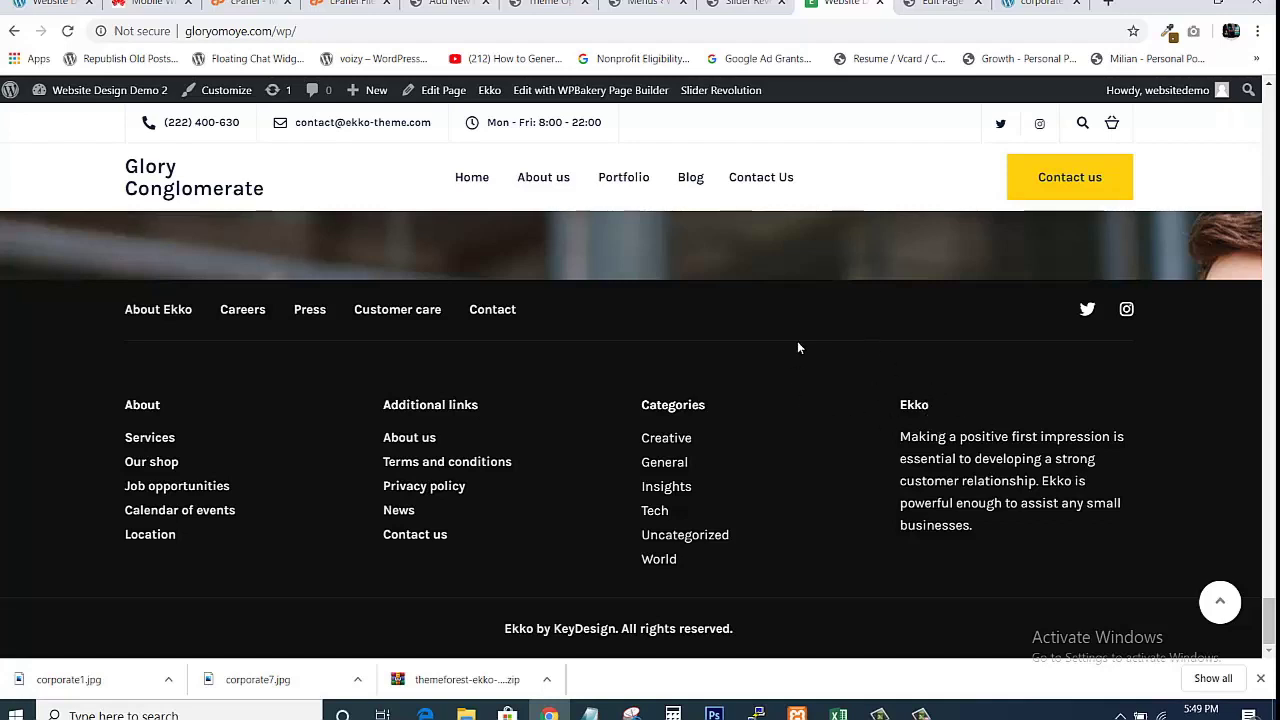
Open the Widgets page and scroll through its widget areas, comparing with the live footer.
click(648, 4)
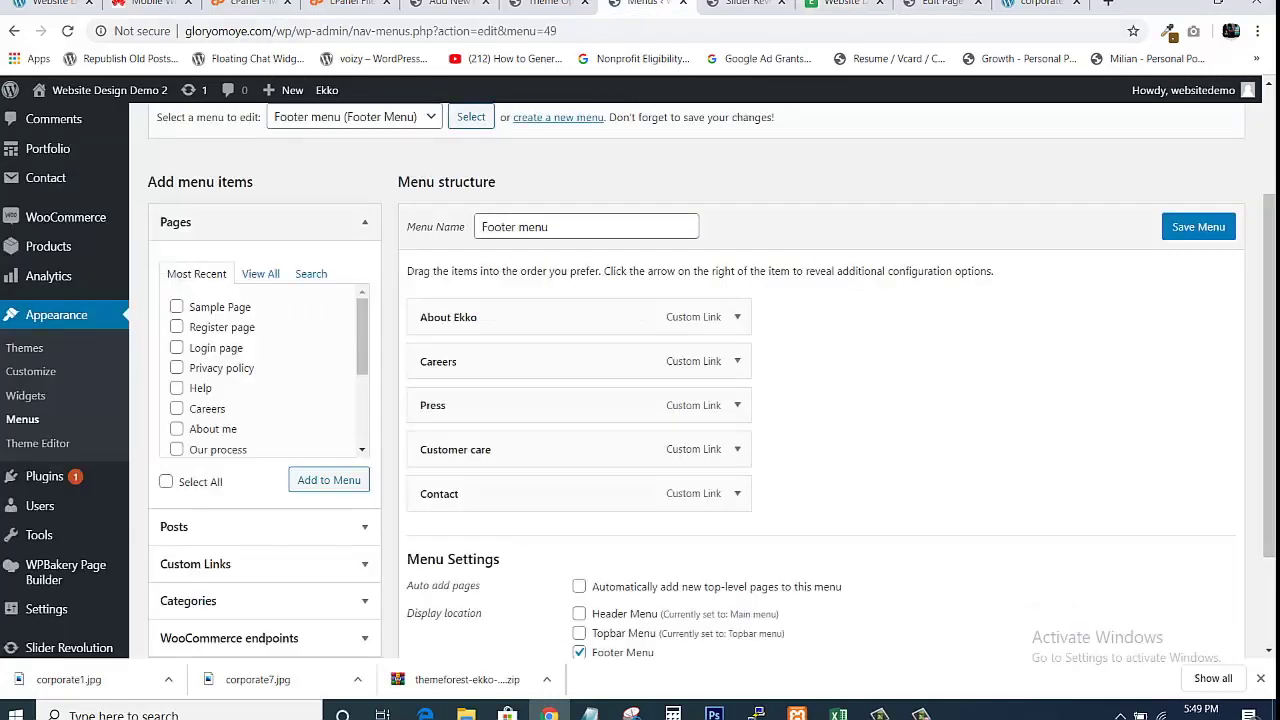
click(26, 400)
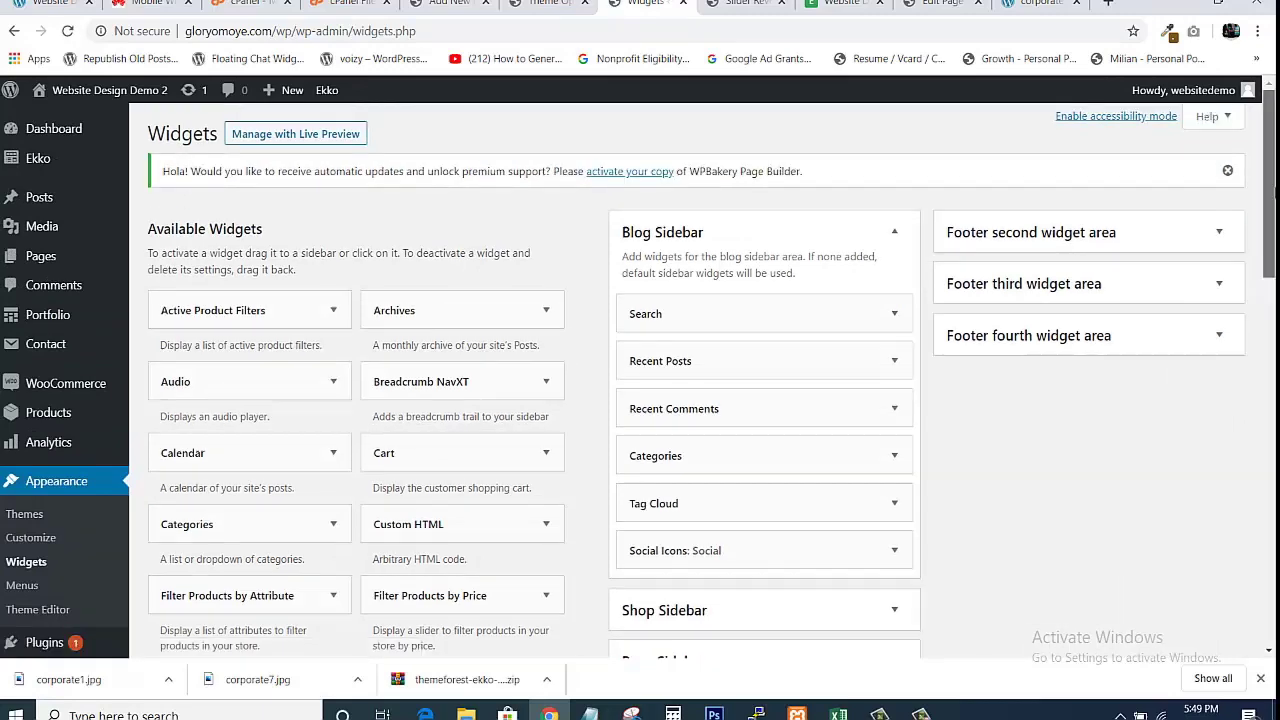
scroll(1268, 200, down, 1)
scroll(1268, 230, down, 1)
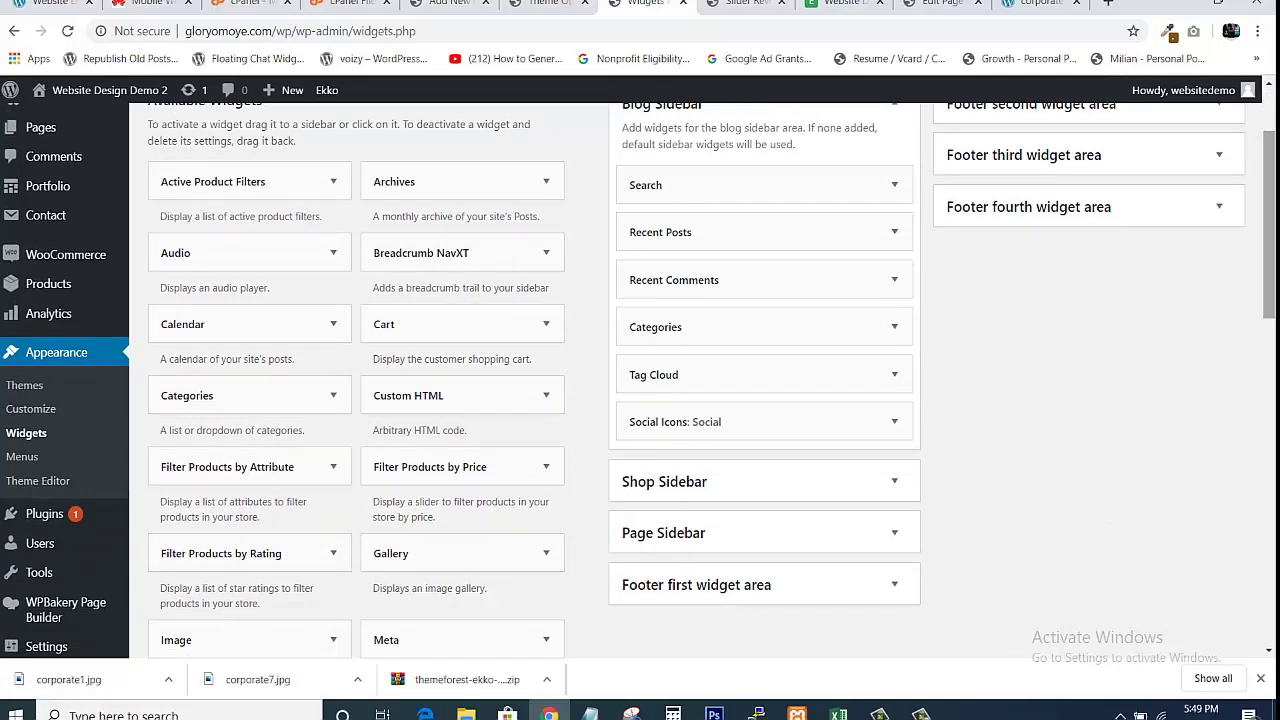
mouse_move(1273, 253)
mouse_down()
mouse_move(1274, 213)
mouse_move(1275, 229)
mouse_up()
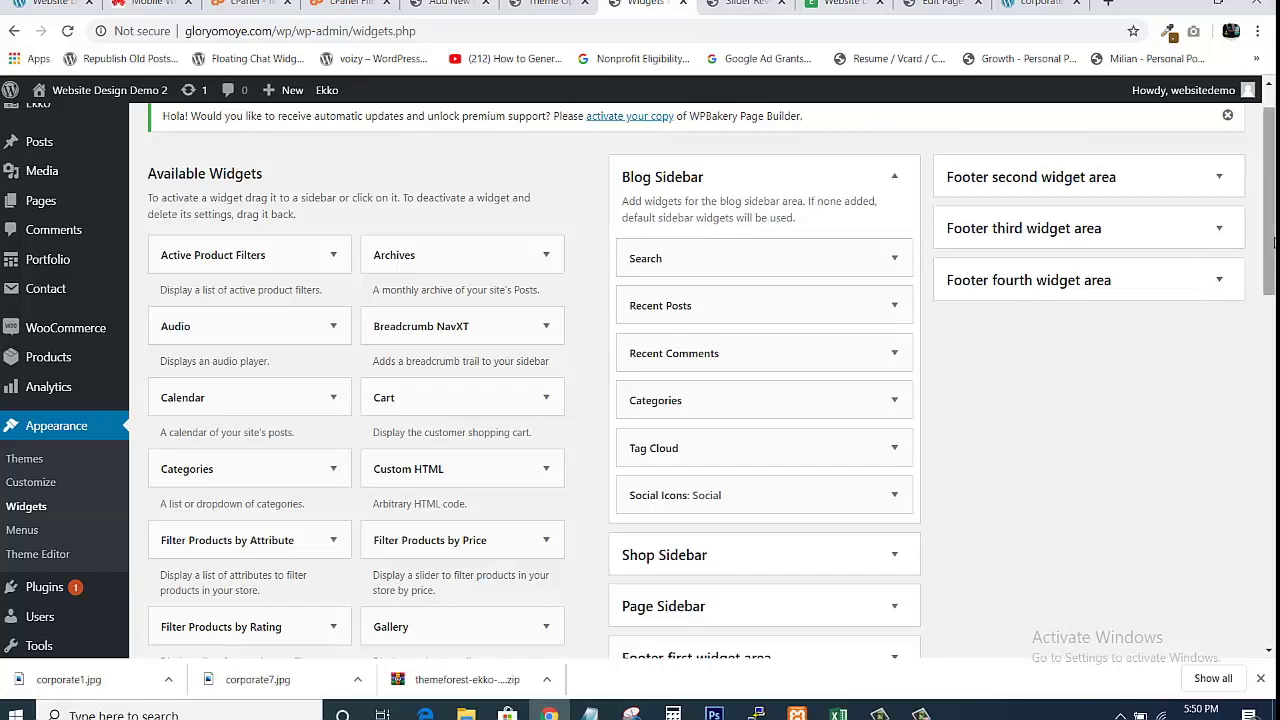
scroll(1269, 250, down, 2)
drag(1272, 308, 1270, 272)
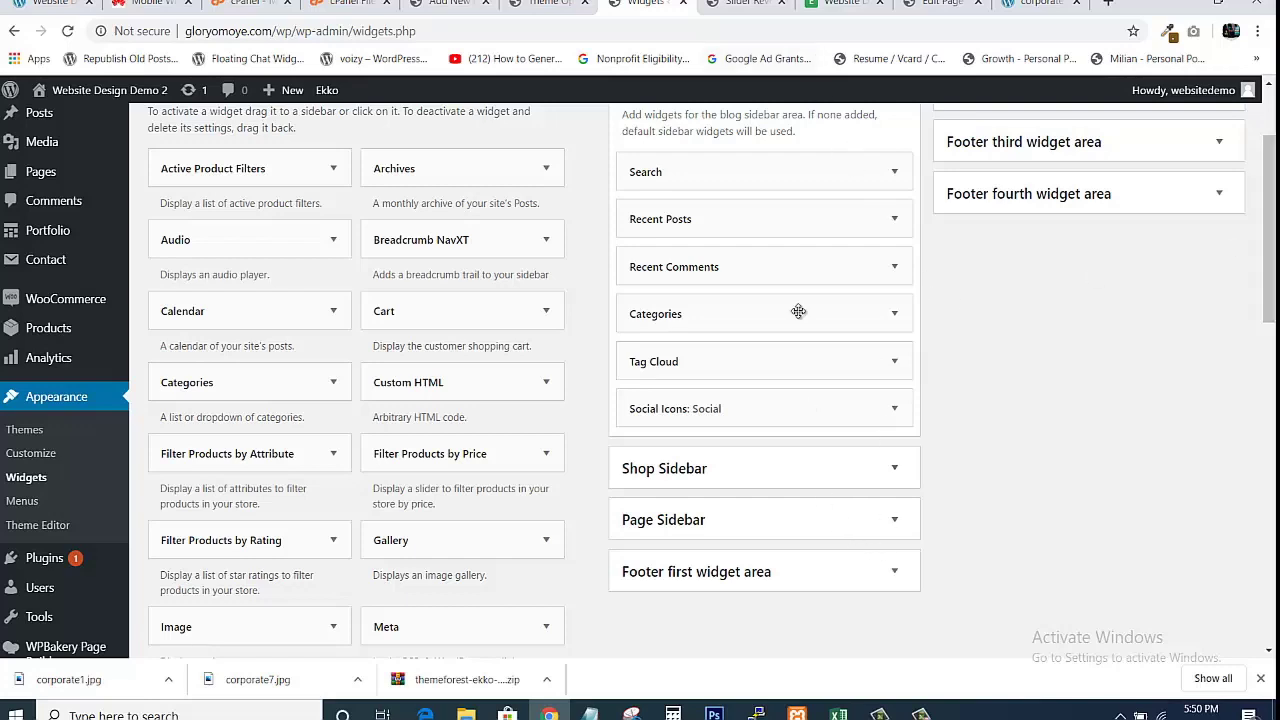
click(836, 4)
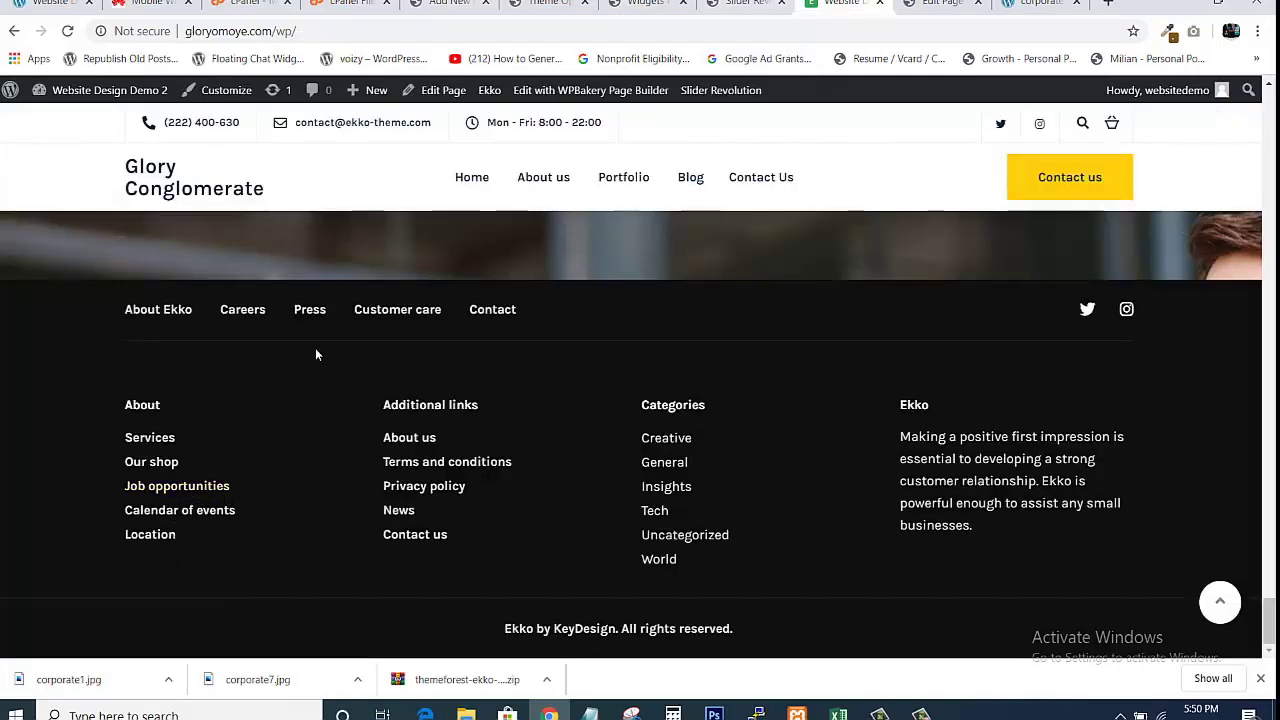
click(645, 4)
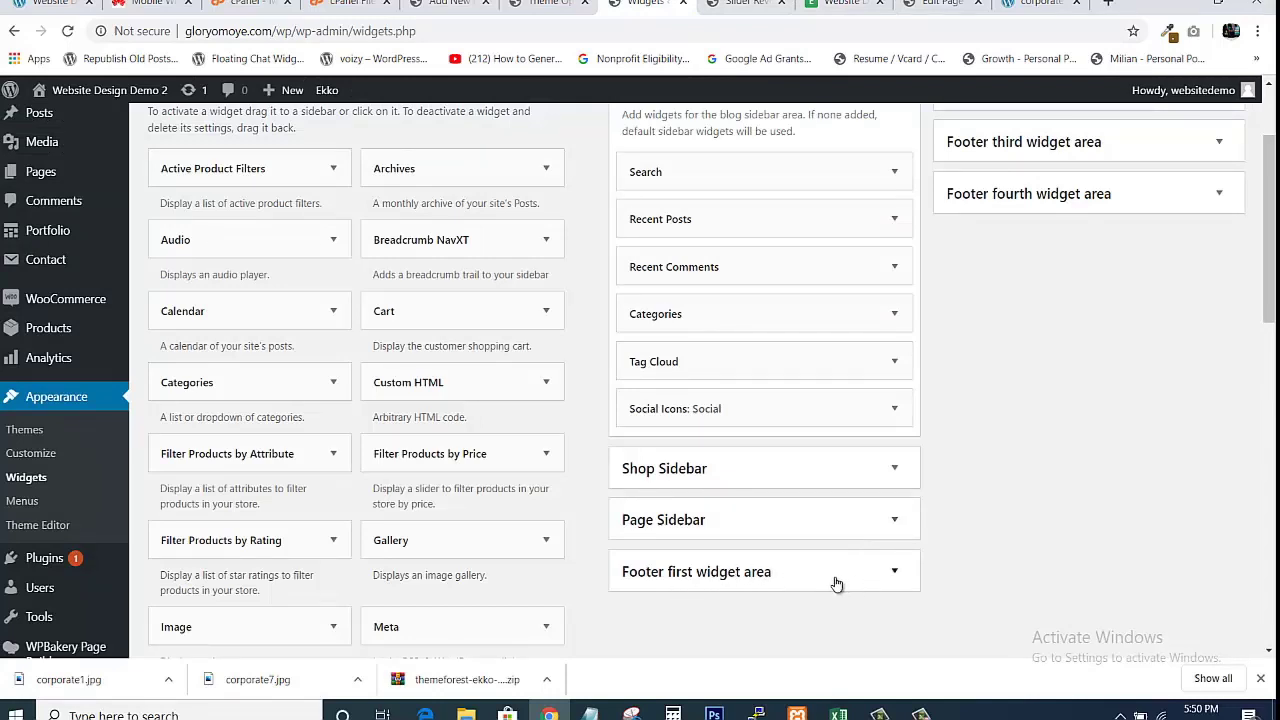
Expand the first footer area and inspect its About Navigation Menu widget.
click(900, 577)
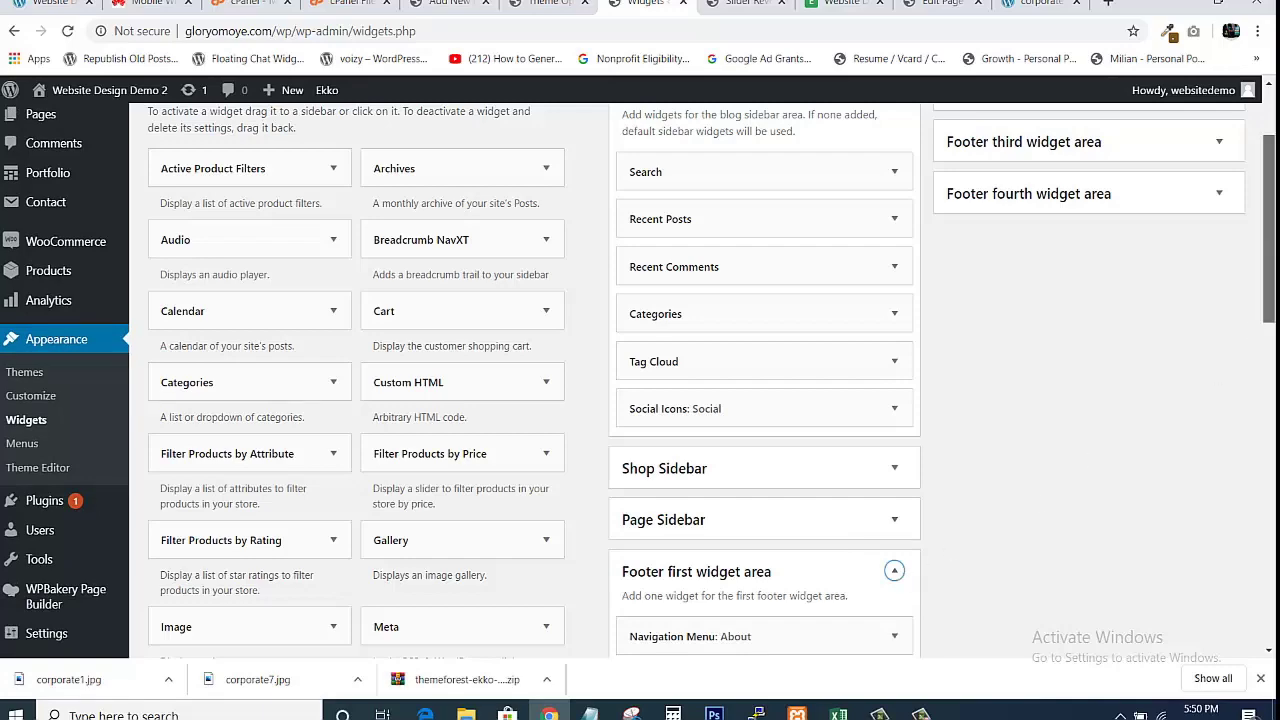
scroll(1171, 391, down, 2)
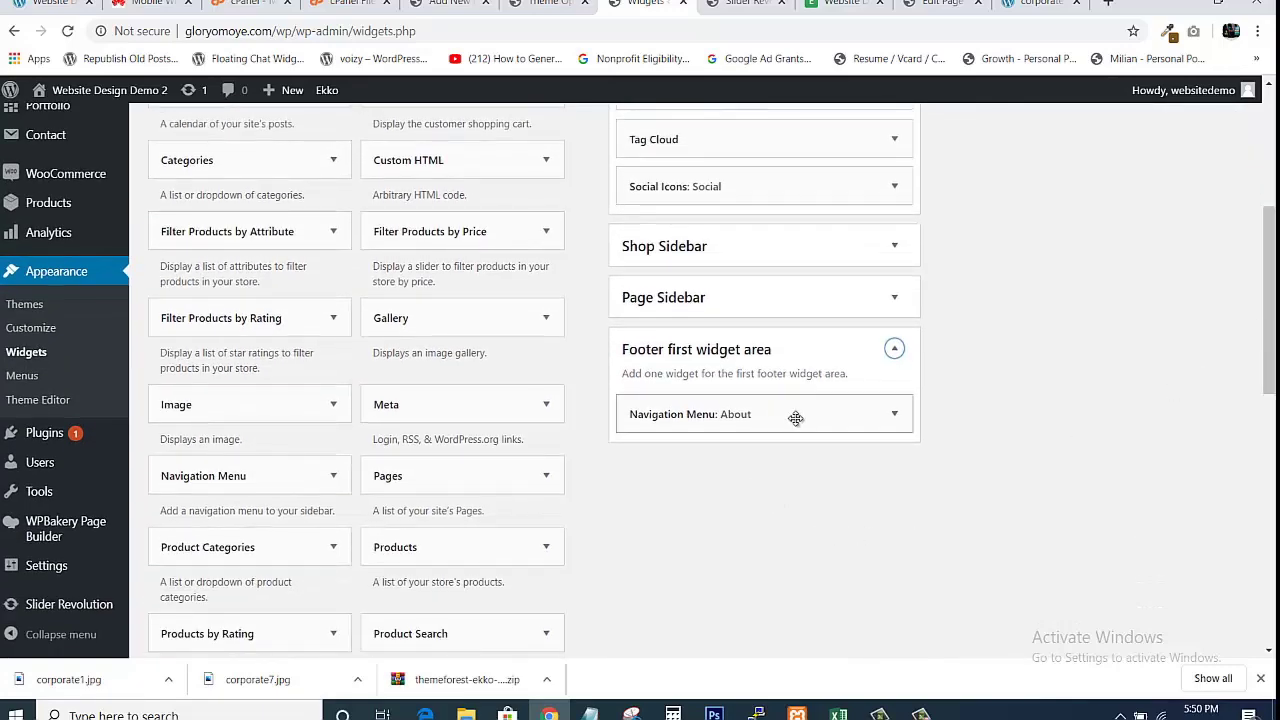
click(894, 415)
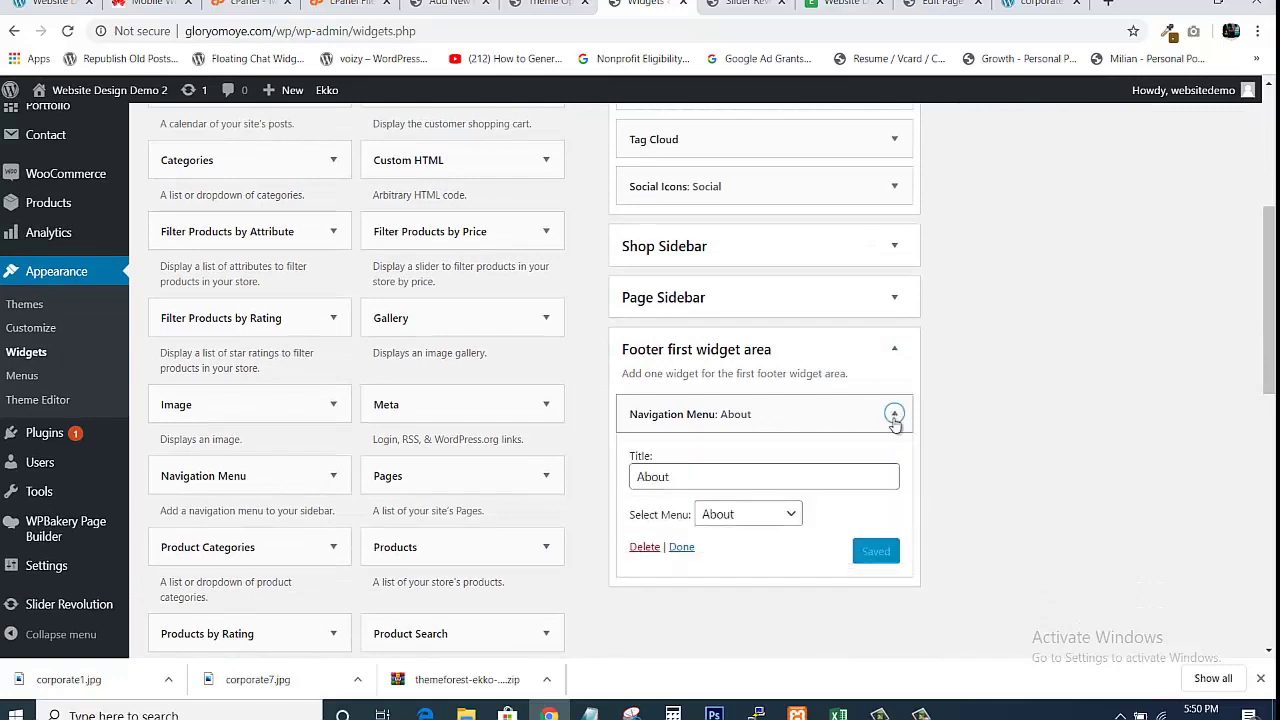
click(860, 473)
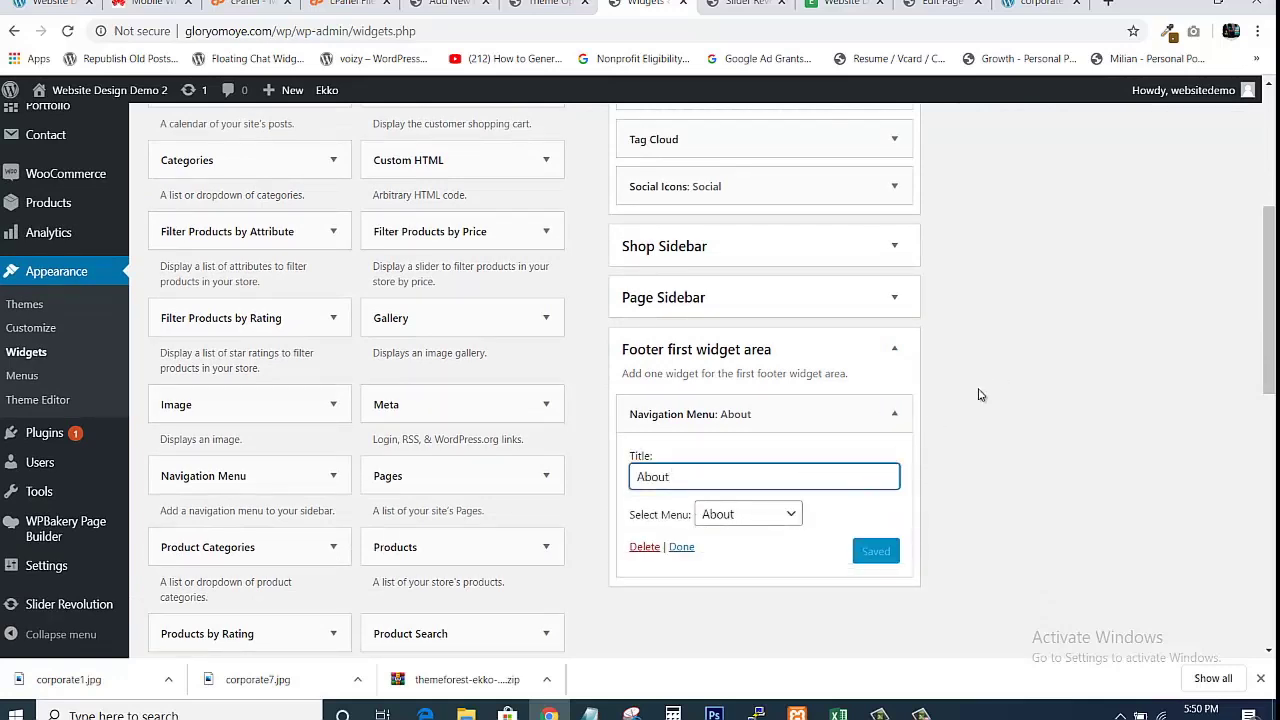
click(894, 414)
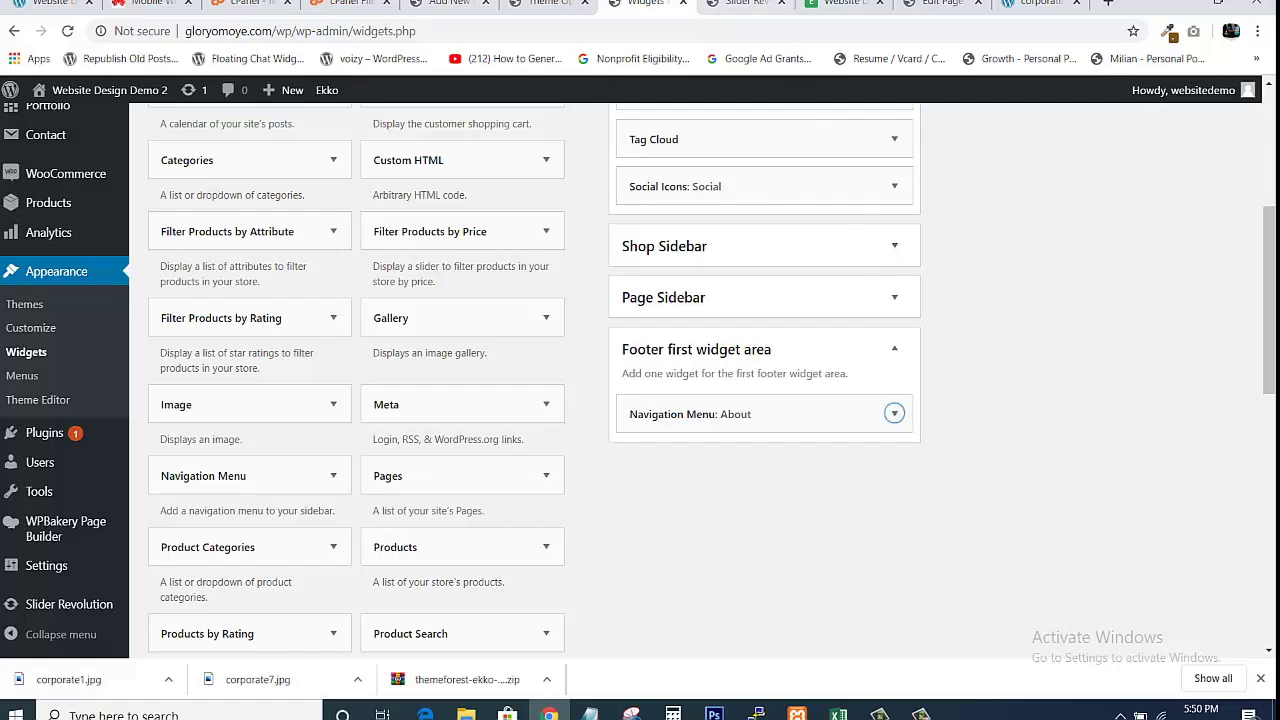
scroll(1265, 255, up, 4)
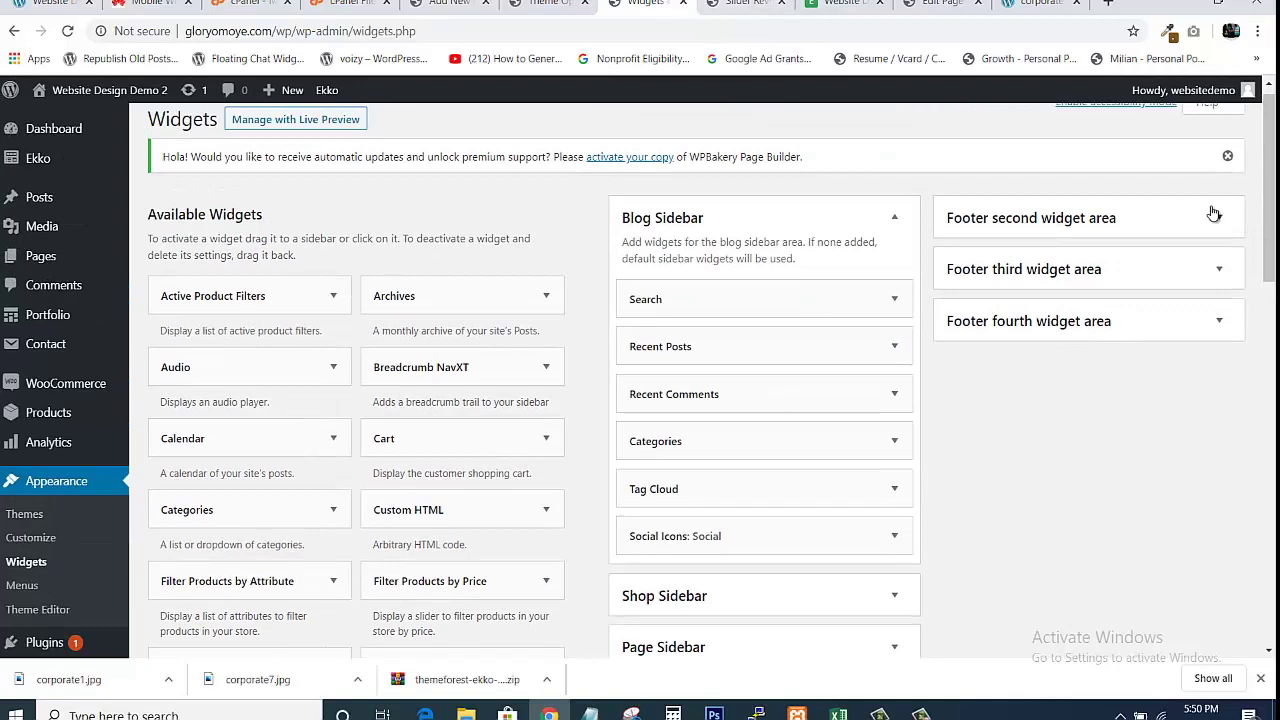
Expand the second footer area's Additional links widget and the third footer area.
click(1215, 217)
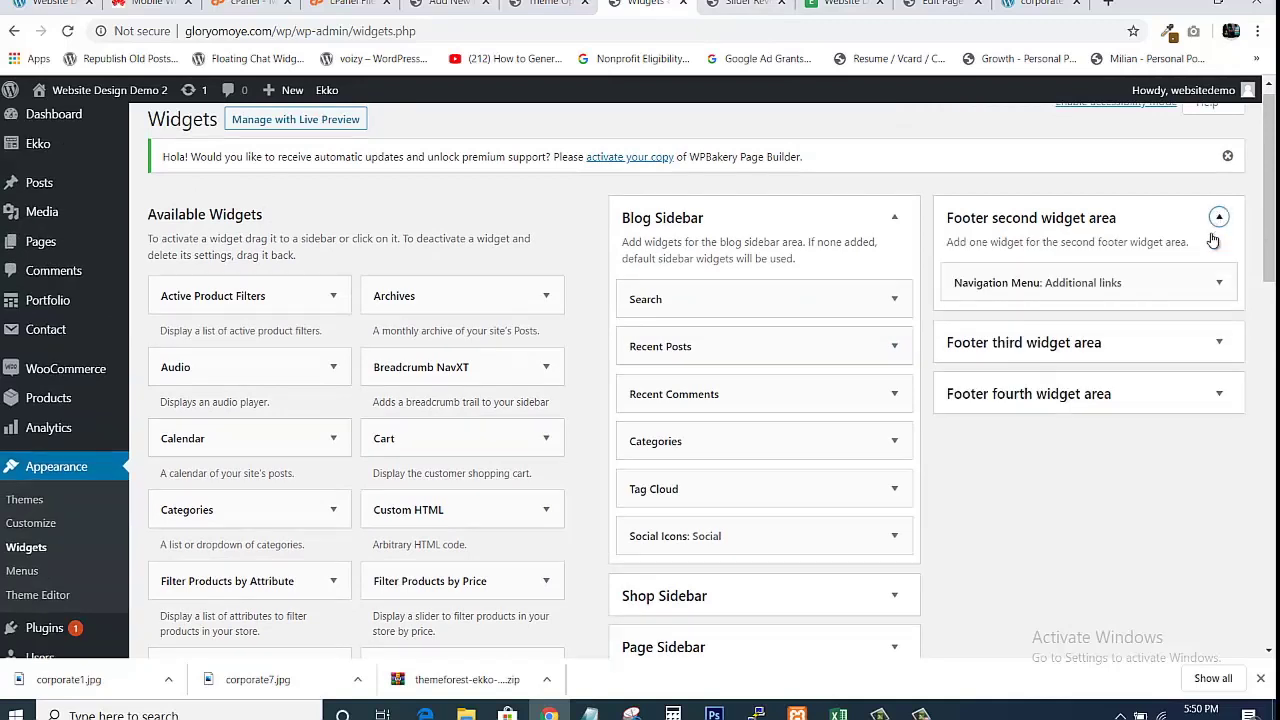
click(1219, 284)
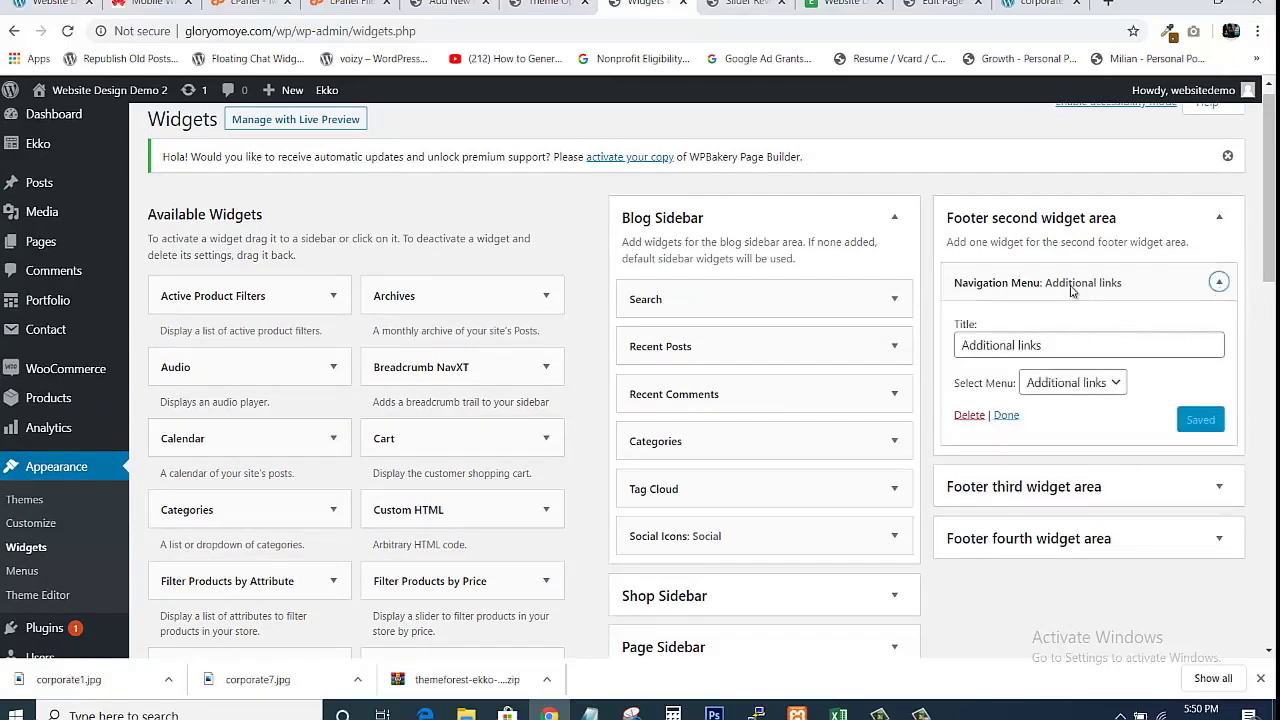
click(840, 4)
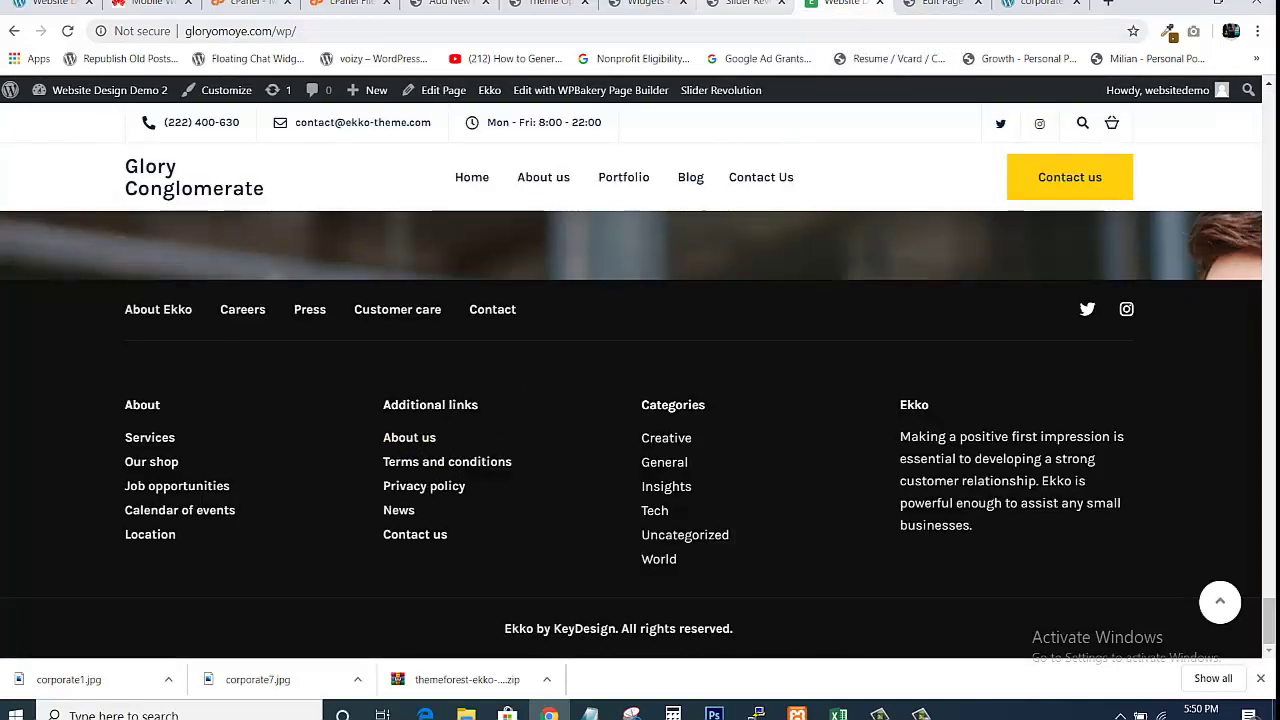
click(745, 4)
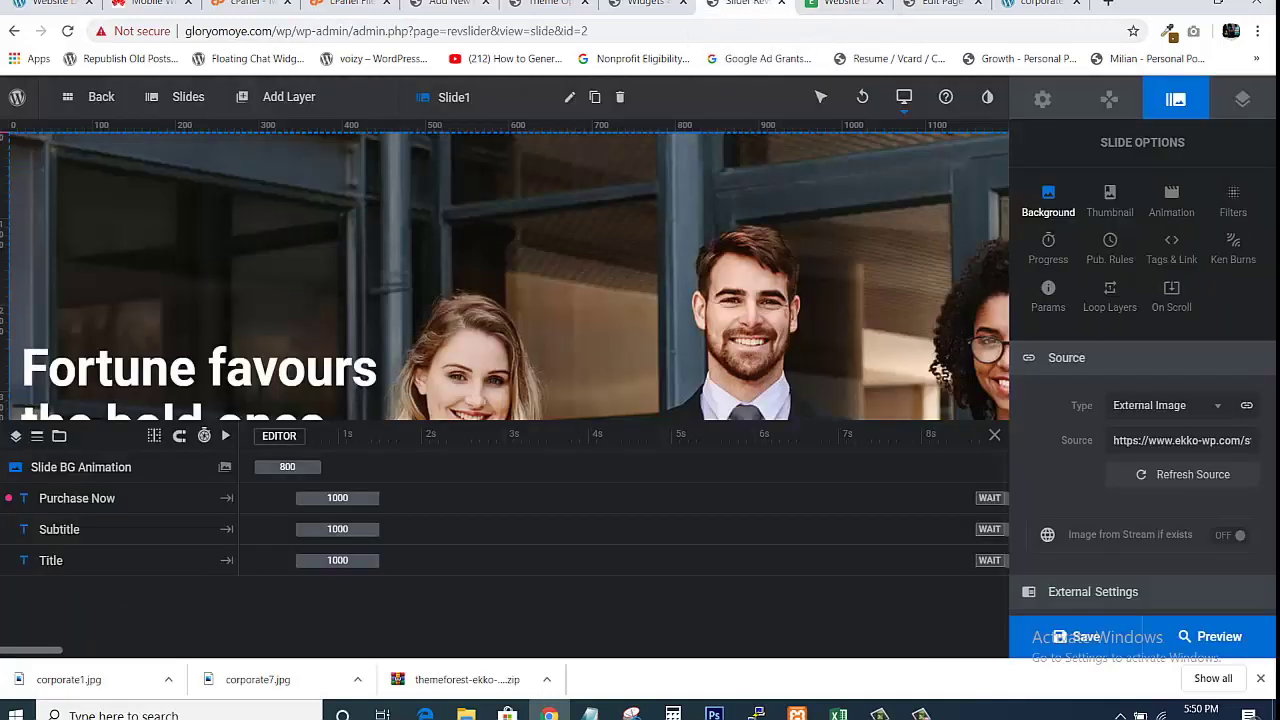
click(645, 4)
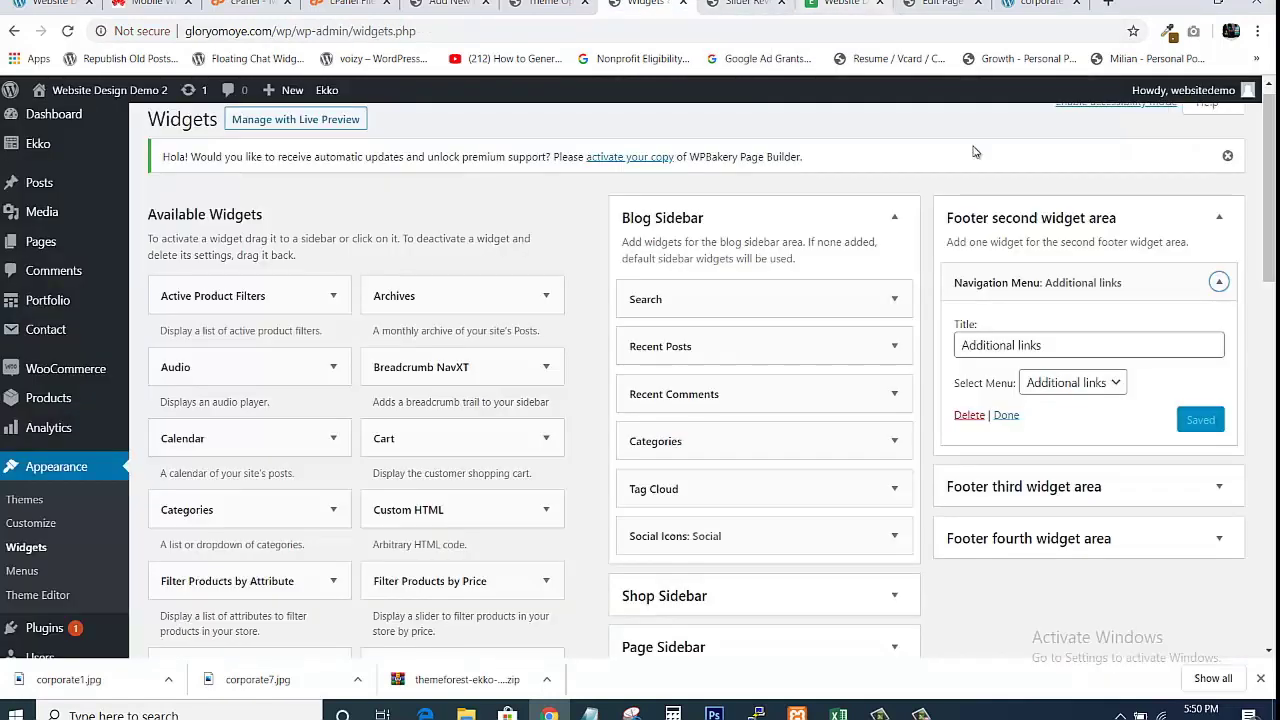
click(1220, 490)
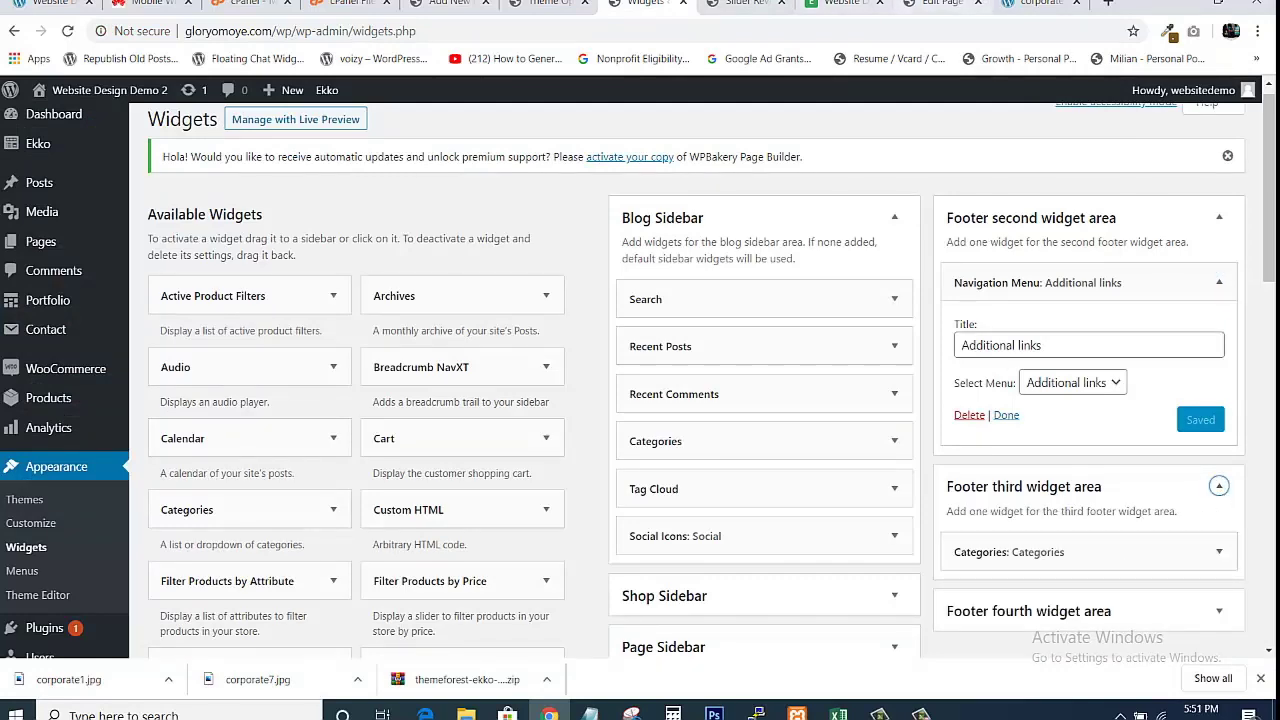
click(840, 4)
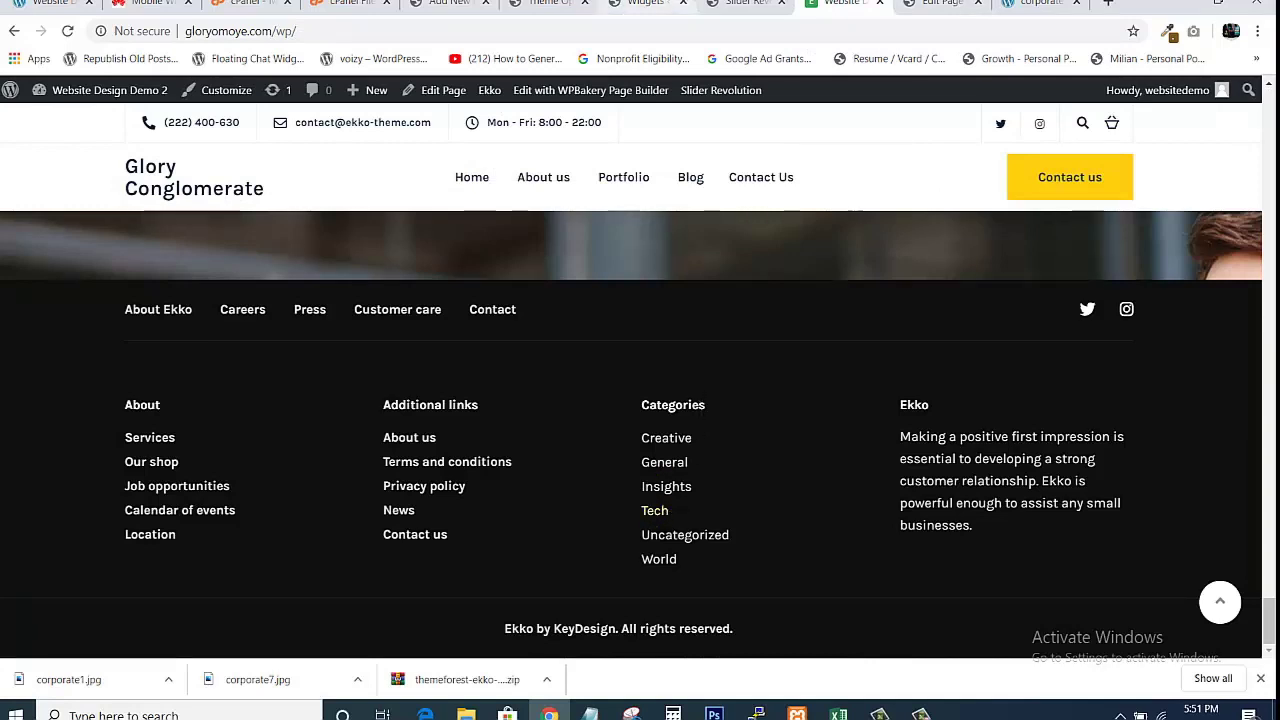
click(645, 4)
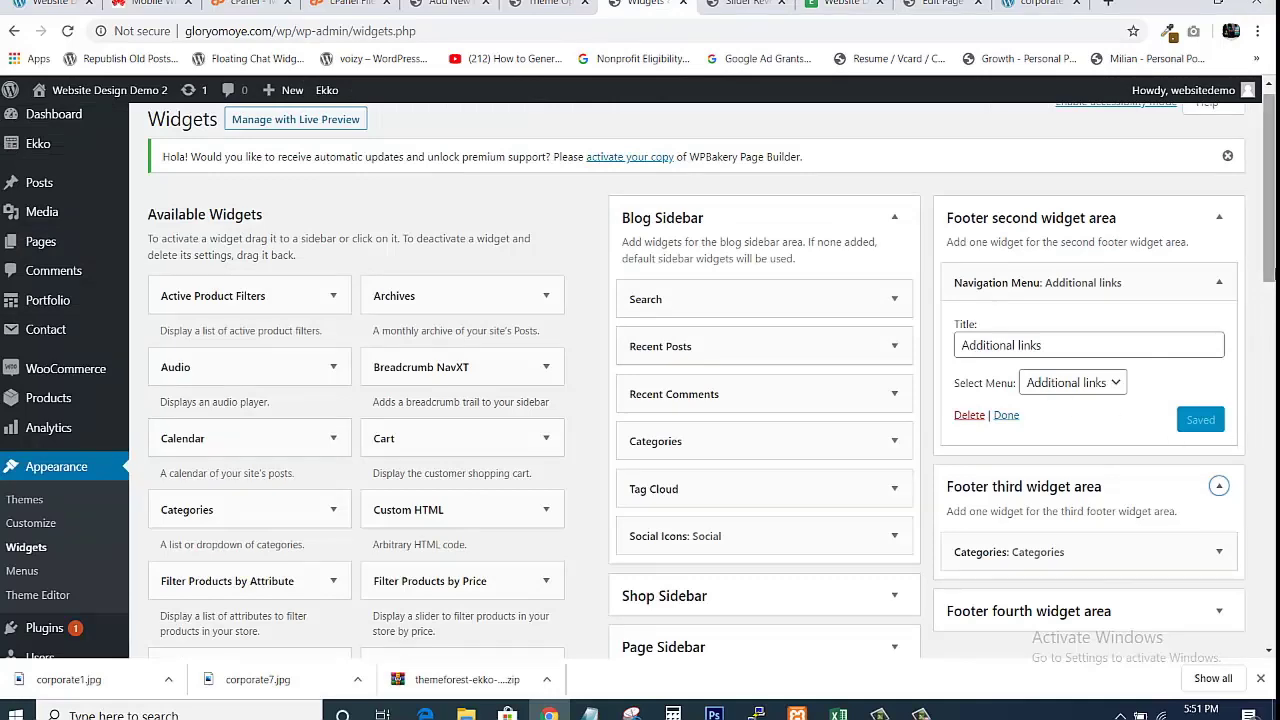
scroll(1270, 290, down, 2)
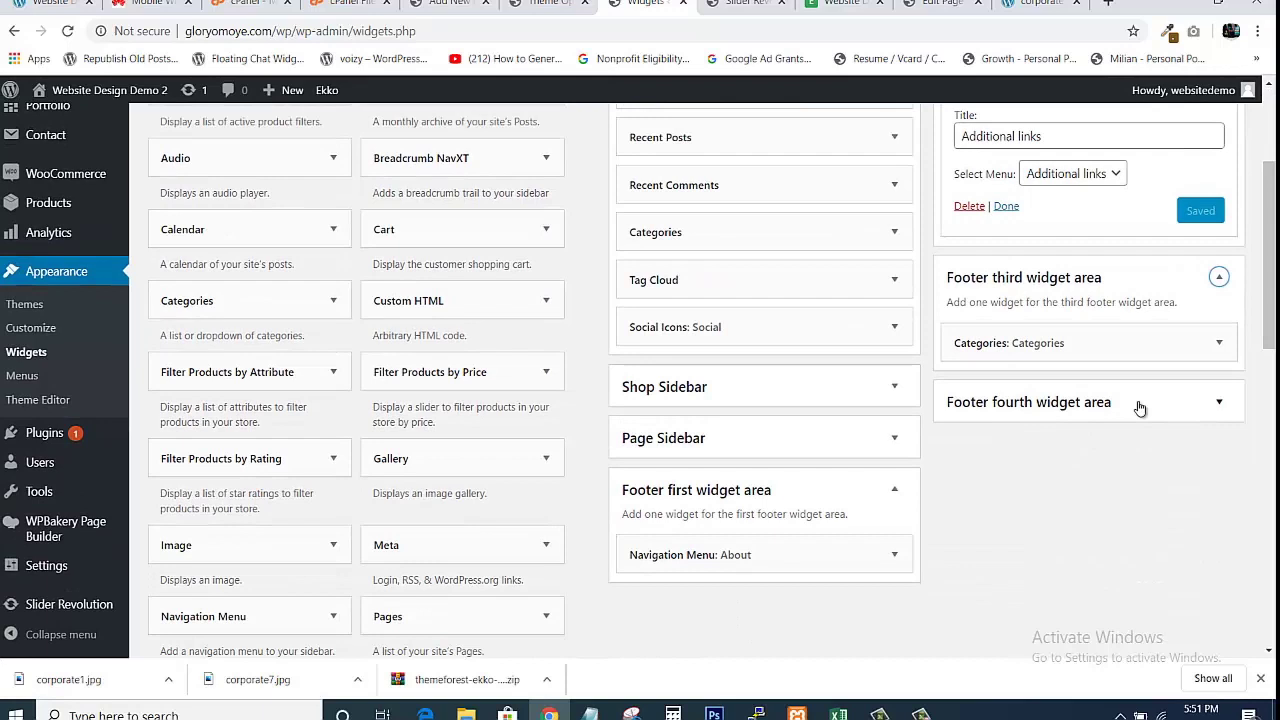
In the fourth footer area's Ekko Text widget, change the title to 'Glory Conglomerate'.
click(1218, 402)
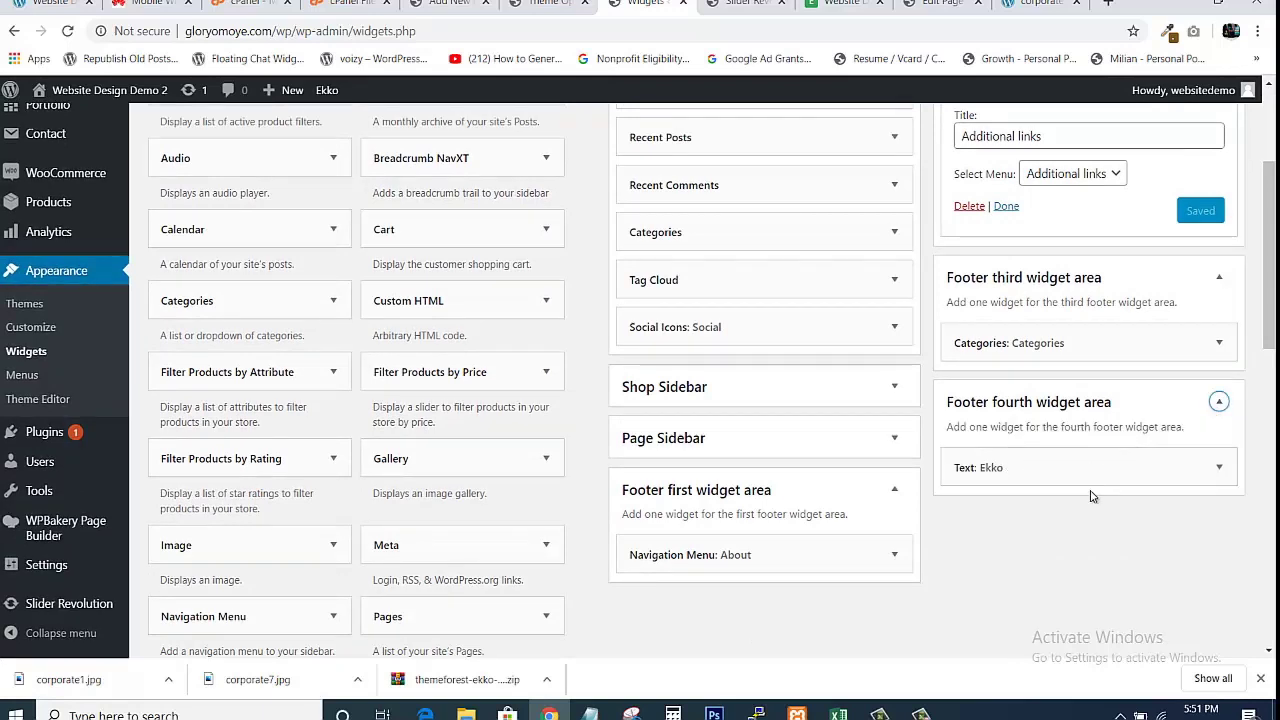
click(1218, 467)
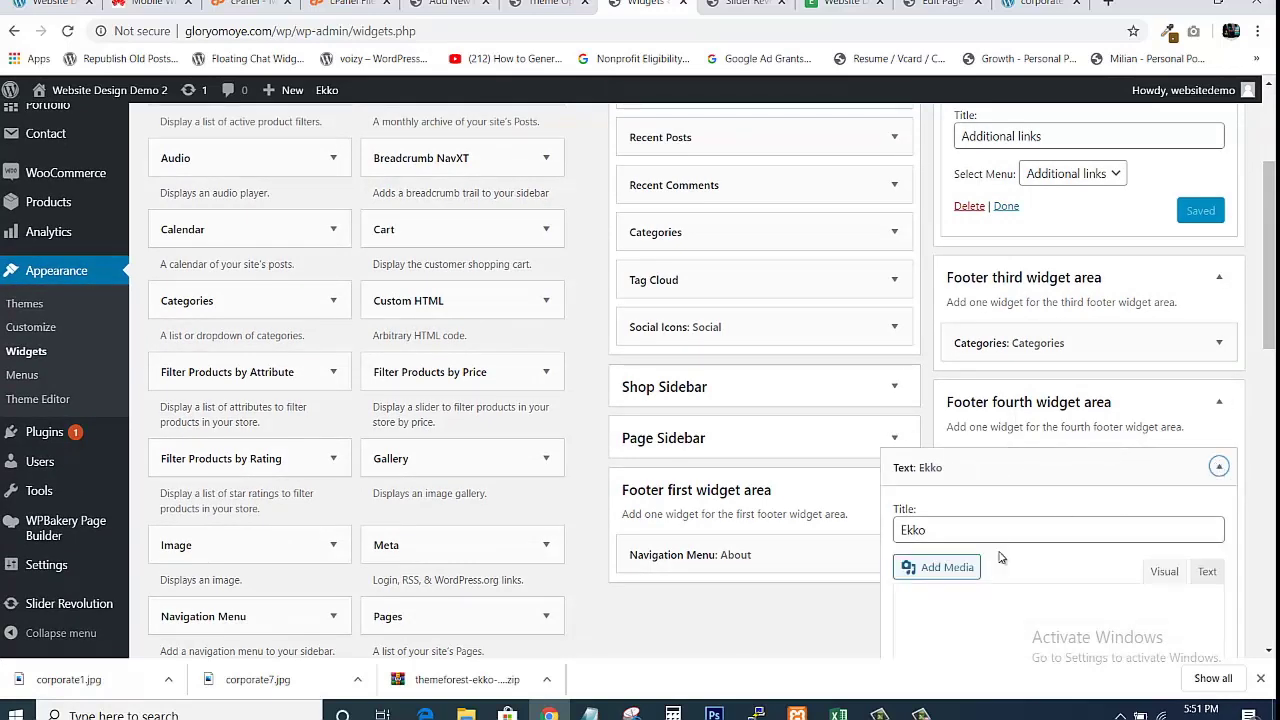
drag(1272, 300, 1275, 371)
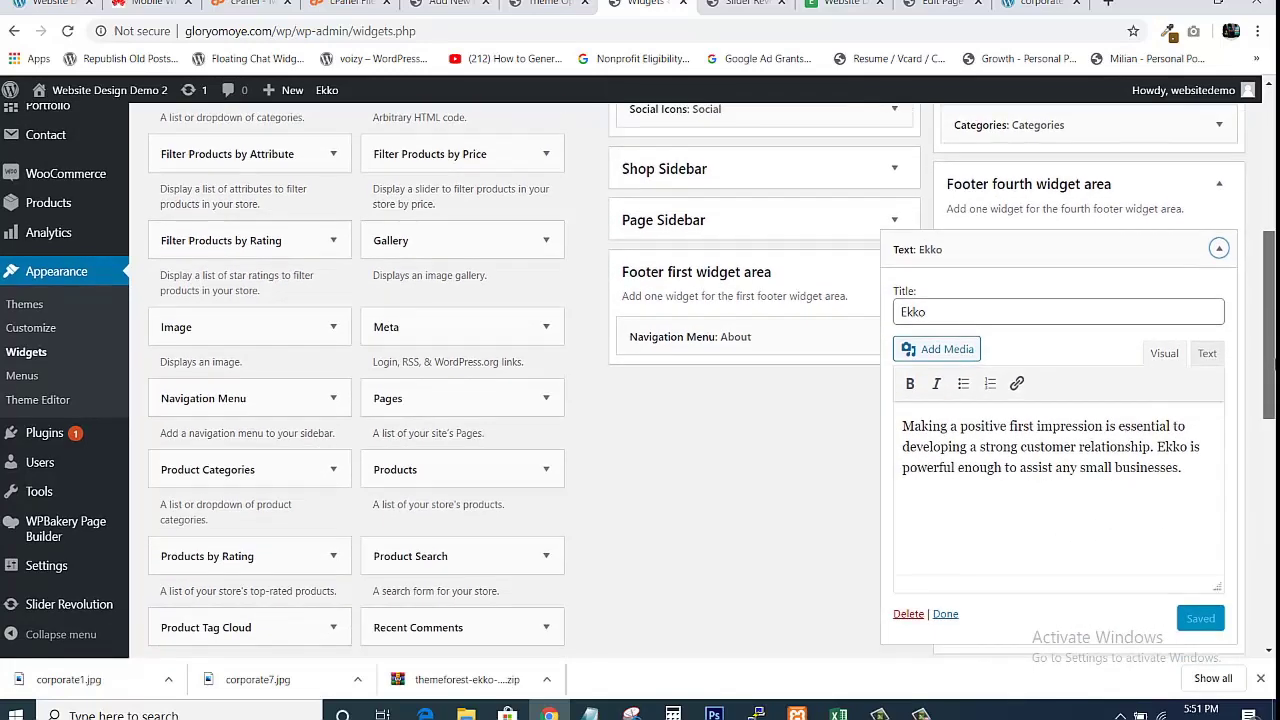
click(1053, 312)
key(BackSpace)
key(BackSpace)
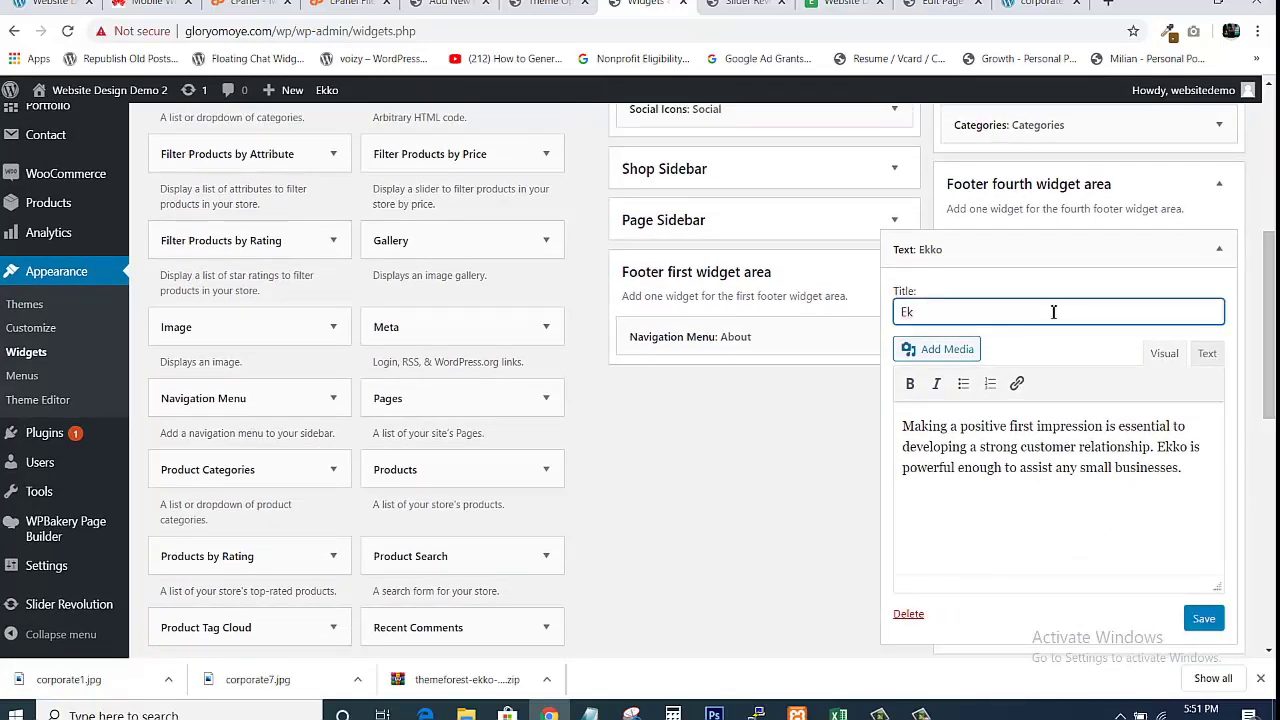
text(Glory Conglomerate)
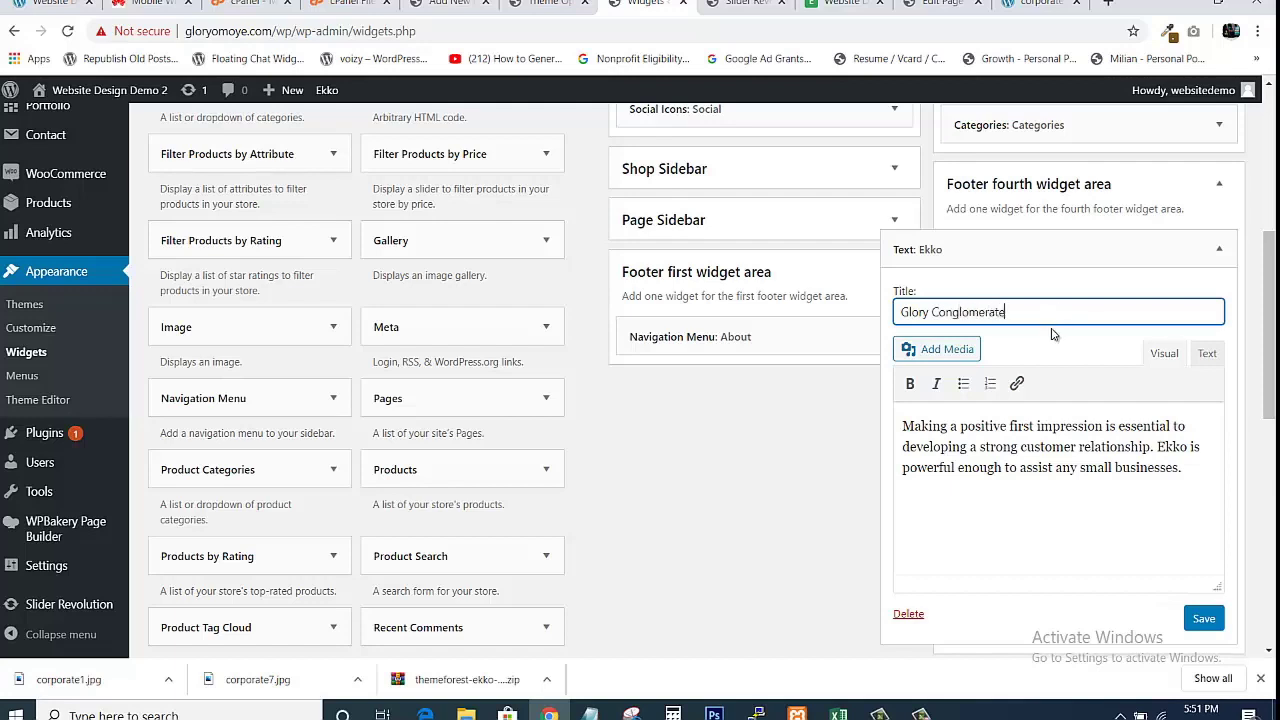
drag(906, 428, 1250, 513)
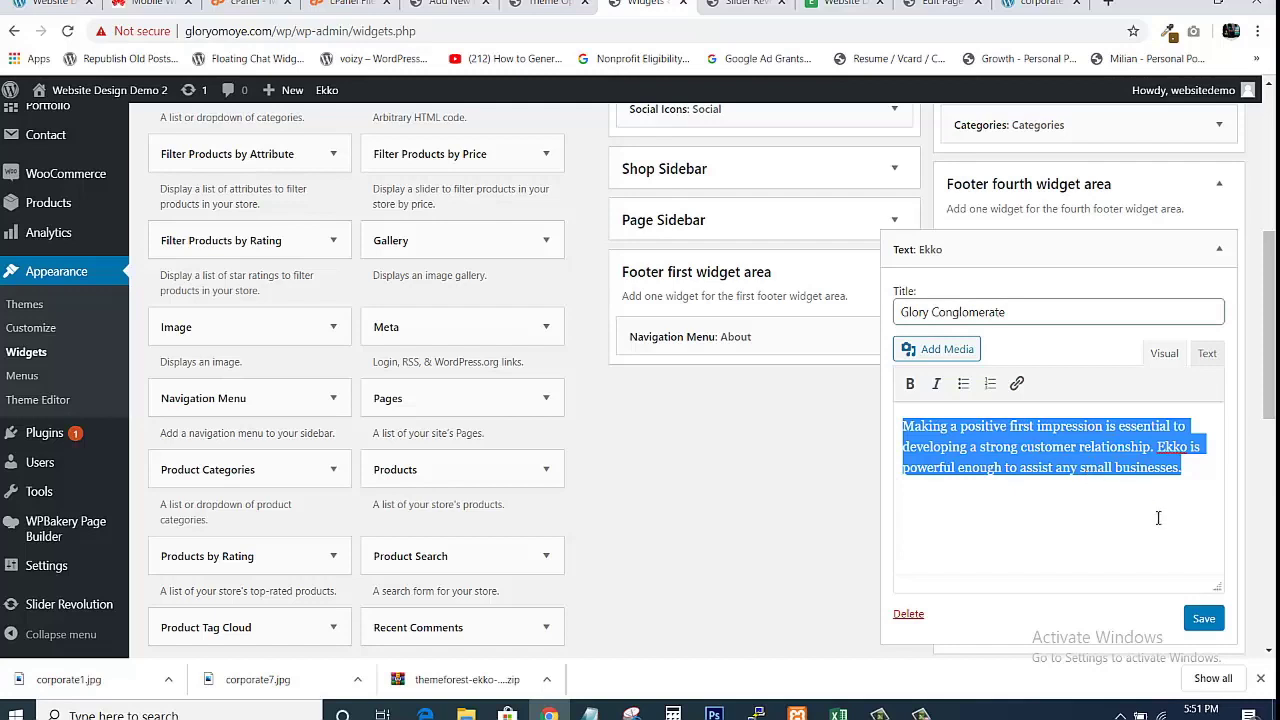
click(1185, 487)
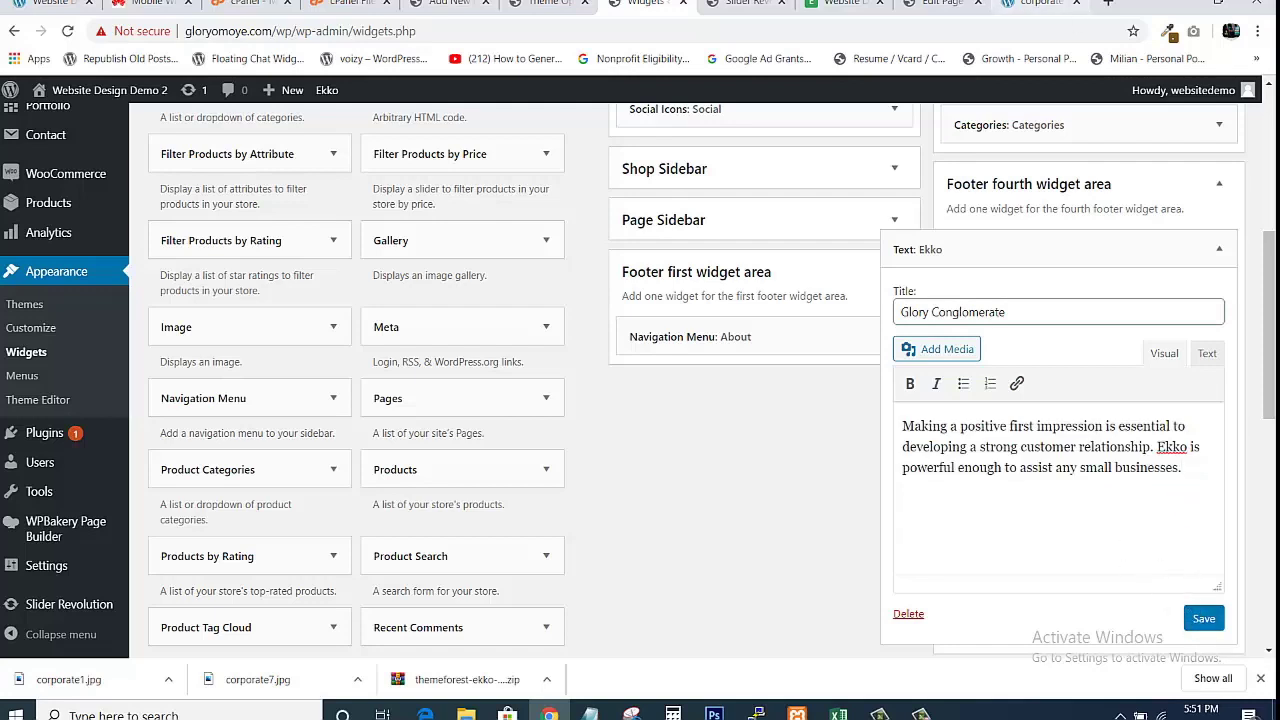
Check the live footer, then scroll back to the top of the Widgets page.
click(845, 3)
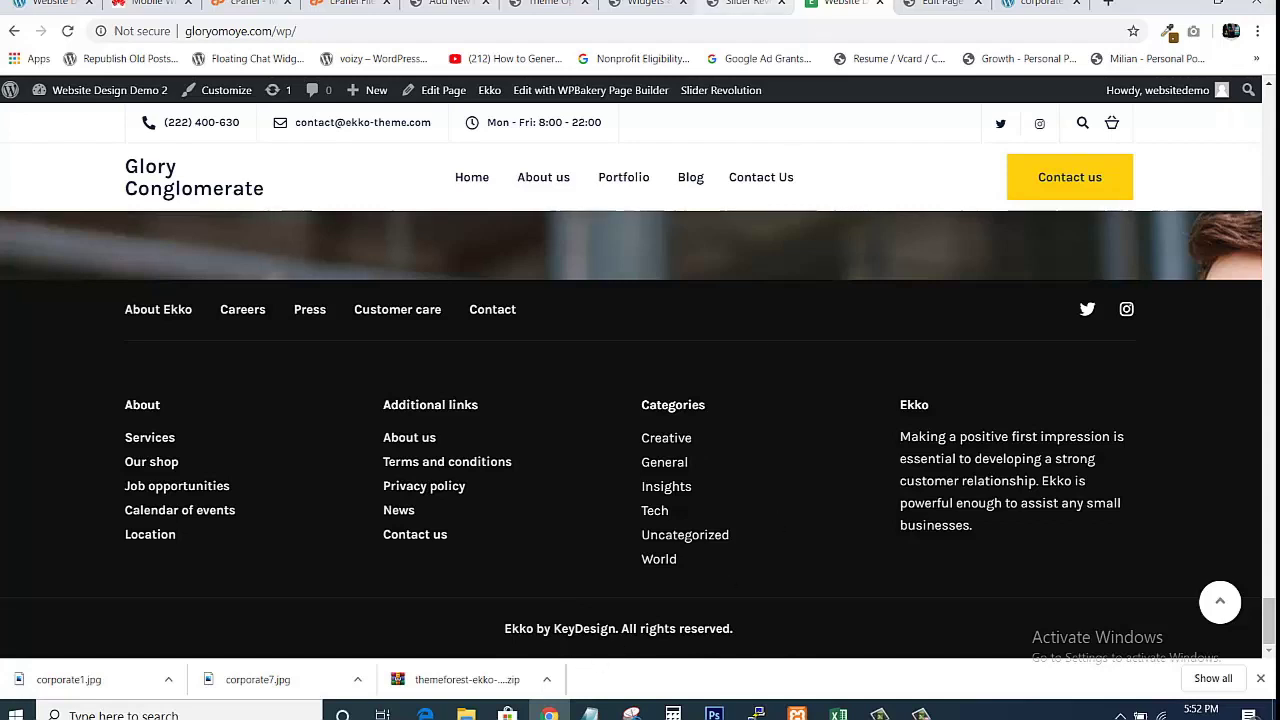
click(745, 5)
click(648, 4)
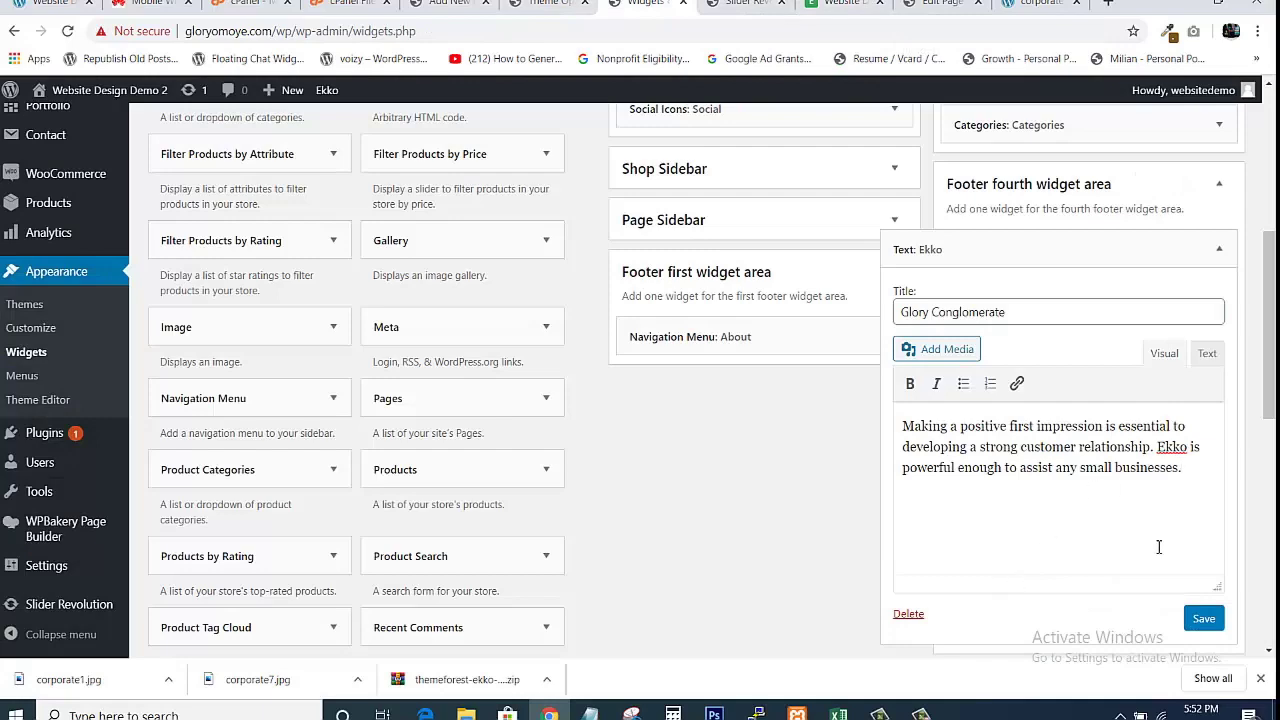
drag(1273, 367, 1260, 247)
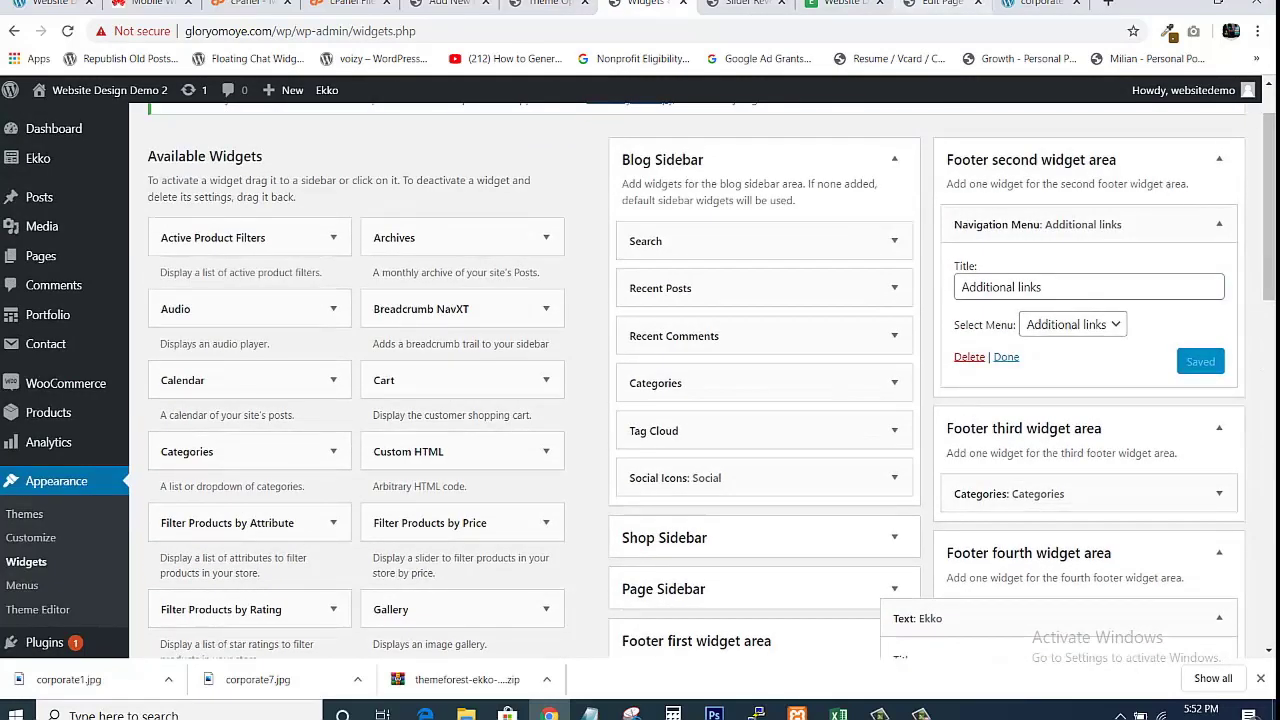
Go to the Footer section of the Ekko Theme Options, down to the Copyright Text editor.
click(555, 4)
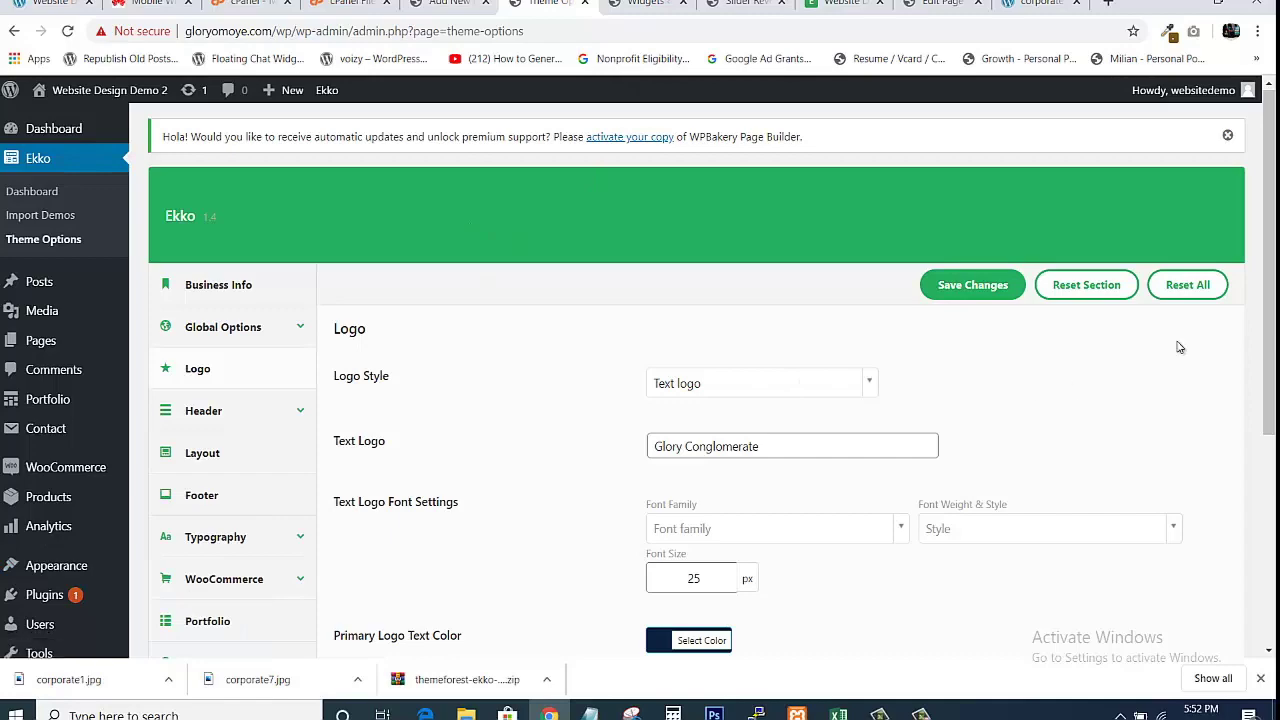
drag(1272, 300, 1271, 357)
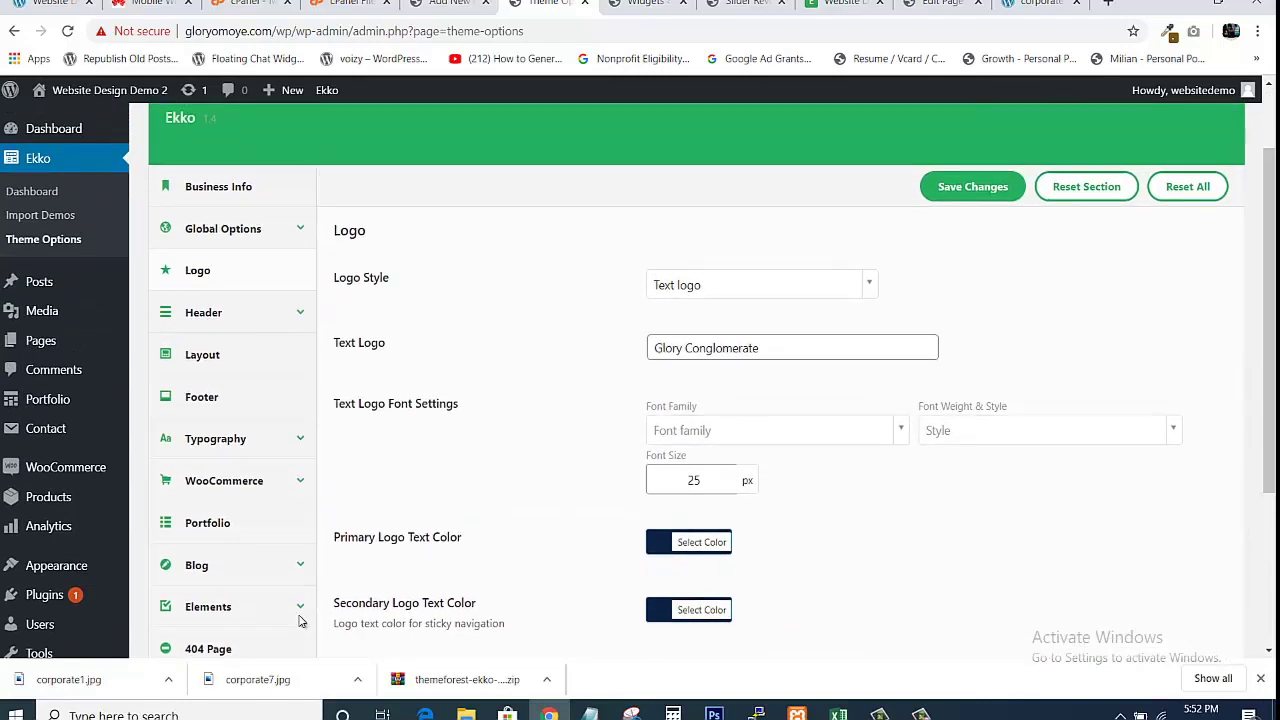
click(218, 403)
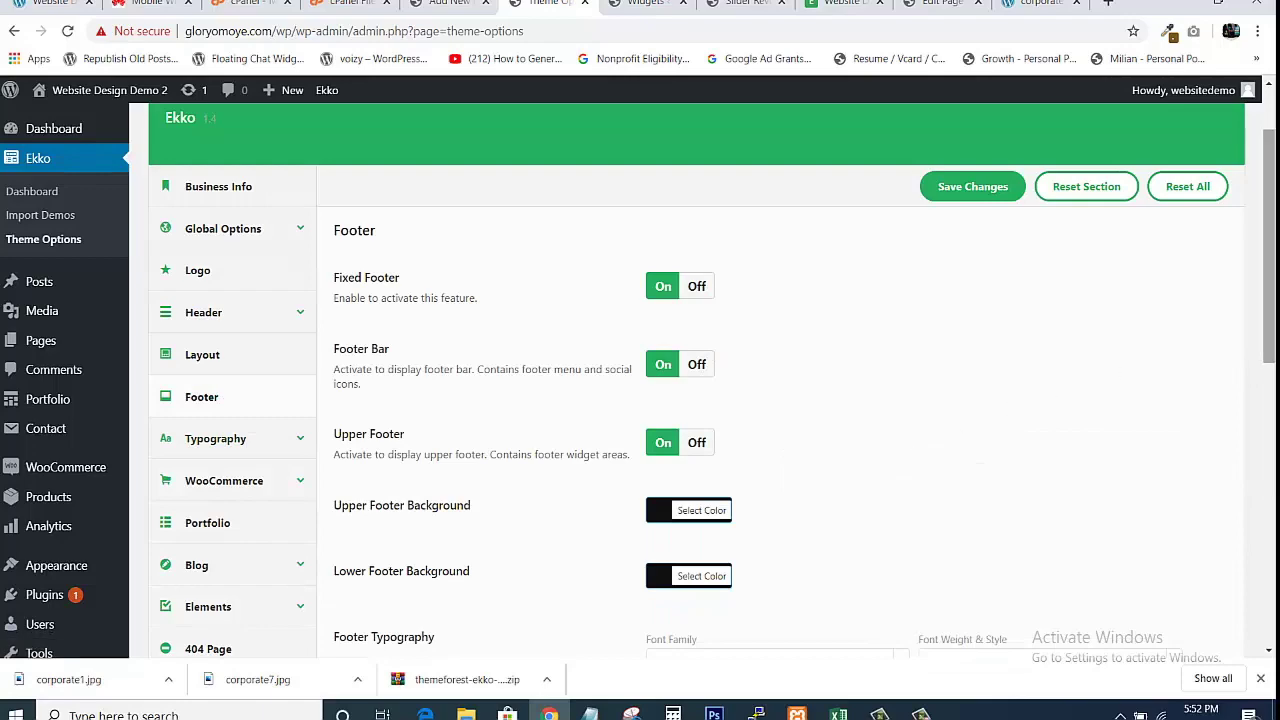
scroll(700, 380, down, 3)
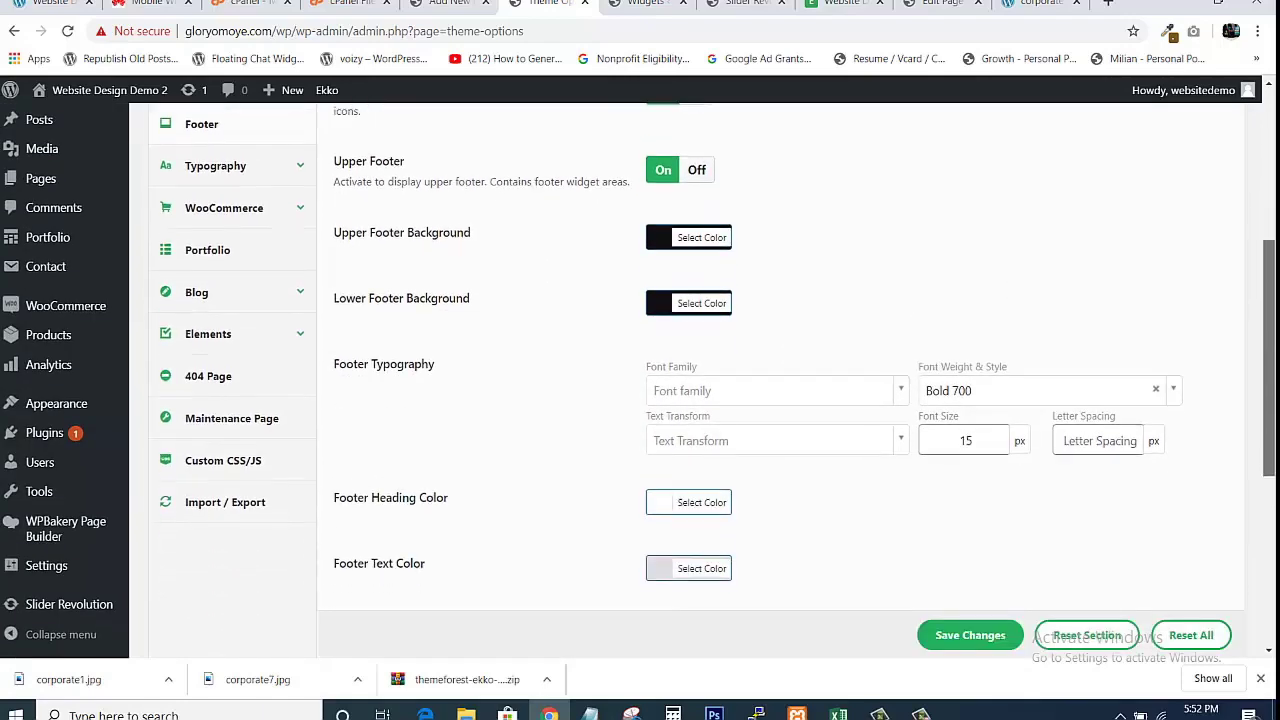
scroll(988, 574, down, 5)
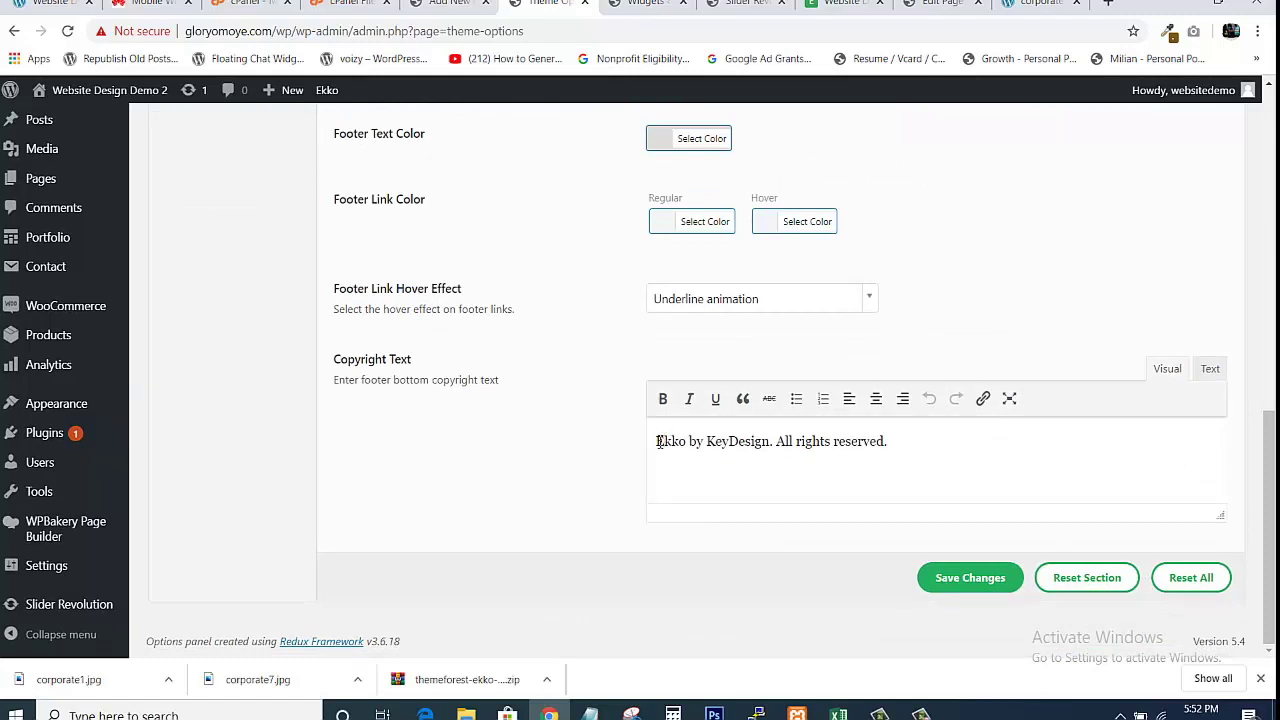
Select the 'Ekko by KeyDesign. All rights reserved.' copyright text and compare with the live site footer.
drag(657, 441, 946, 454)
click(948, 457)
click(845, 5)
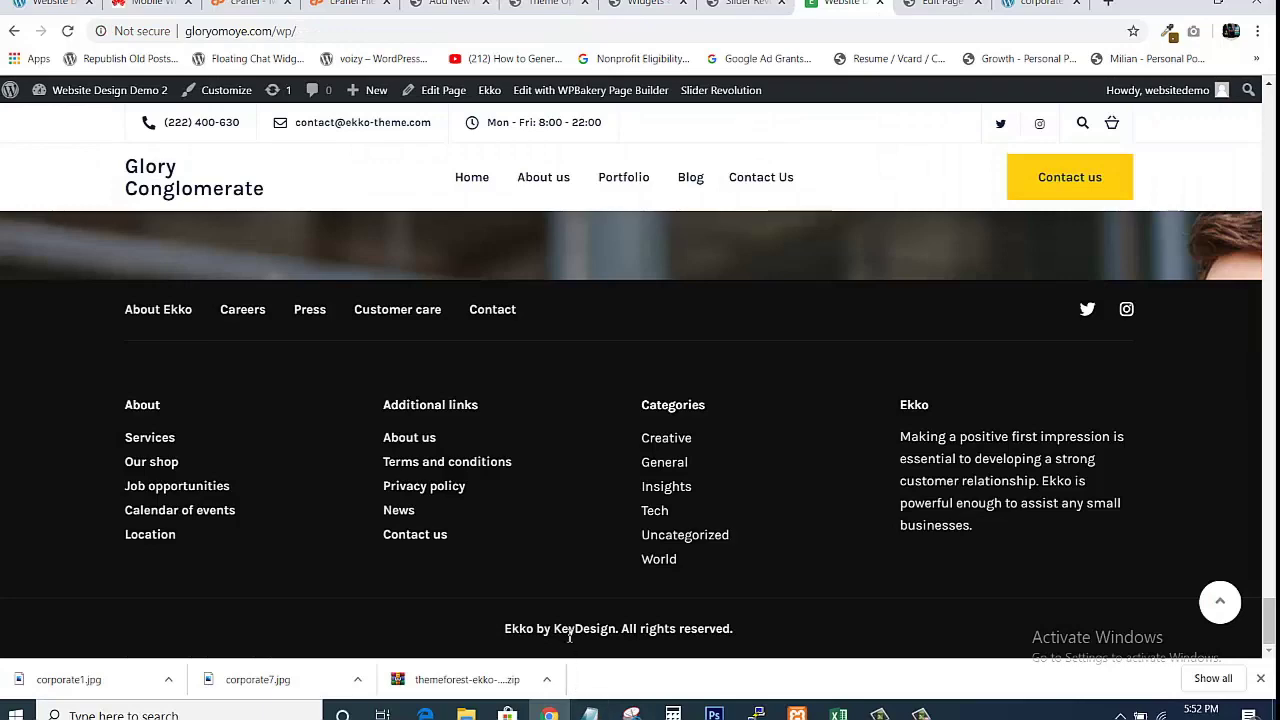
key(ctrl+shift+Tab)
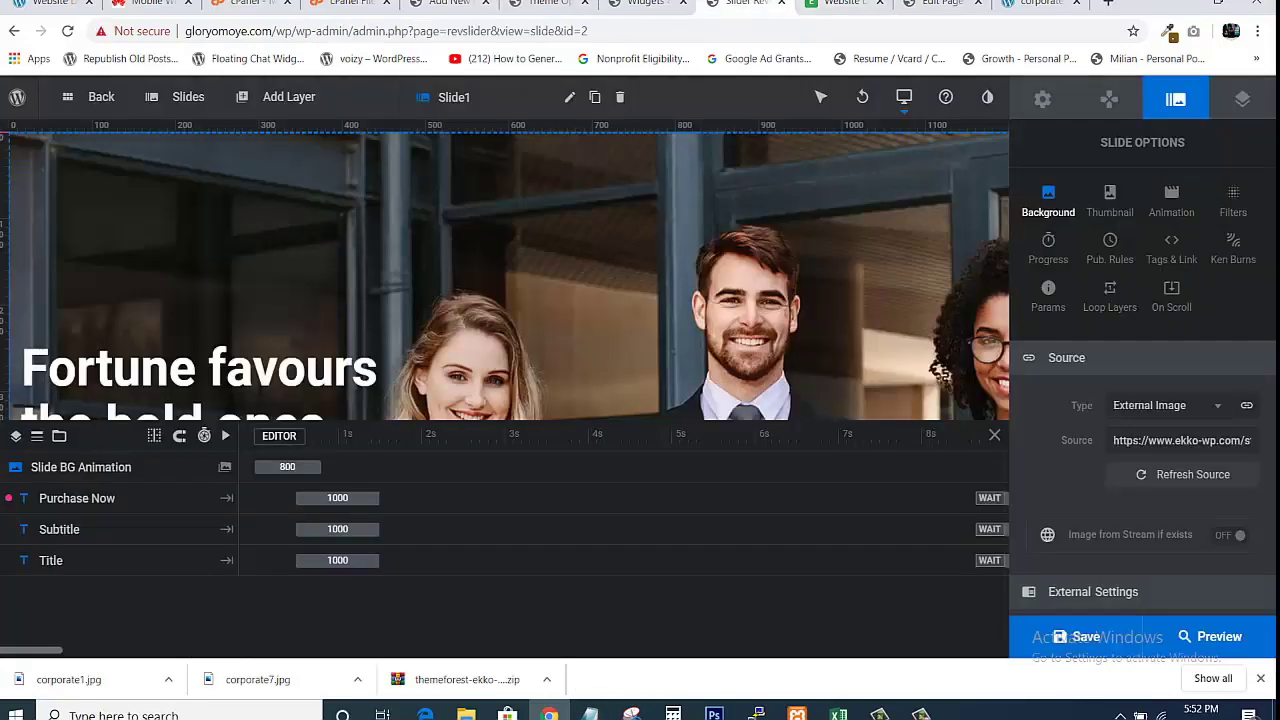
key(ctrl+shift+Tab)
key(ctrl+shift+Tab)
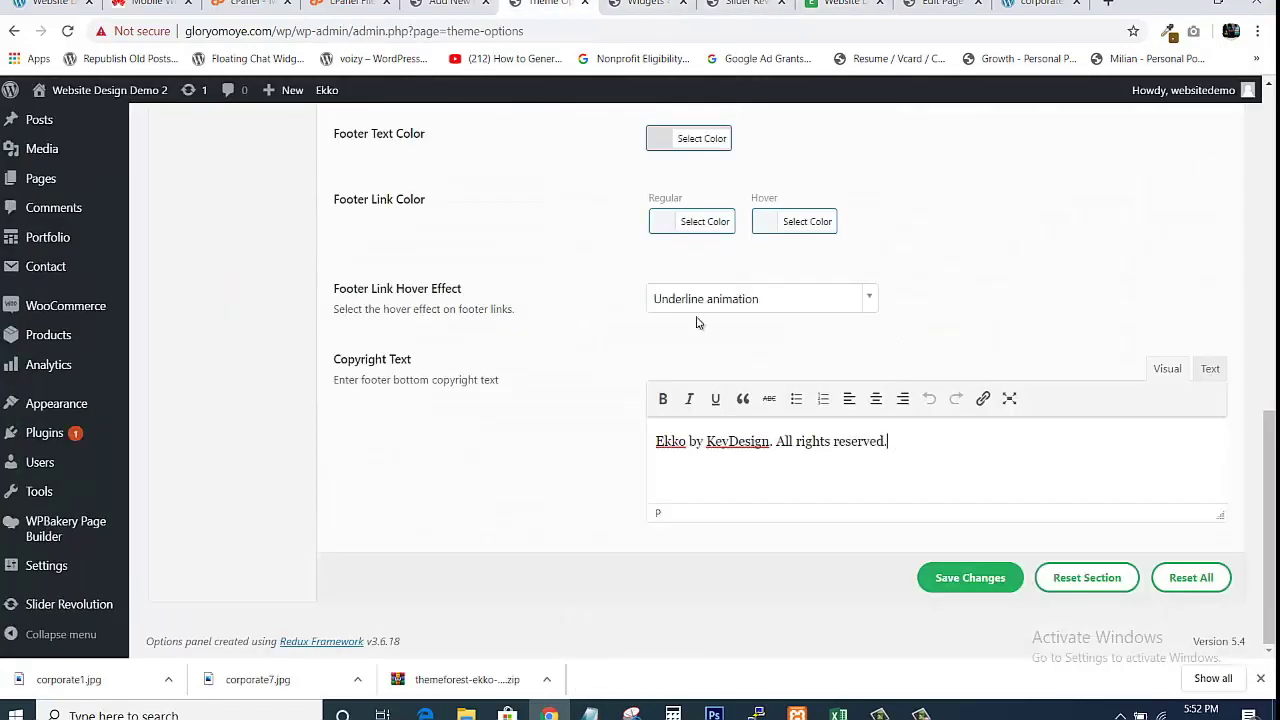
Replace 'Ekko' with 'Glory Conglomerate' in the footer copyright text.
click(686, 441)
key(BackSpace)
key(BackSpace)
key(BackSpace)
key(BackSpace)
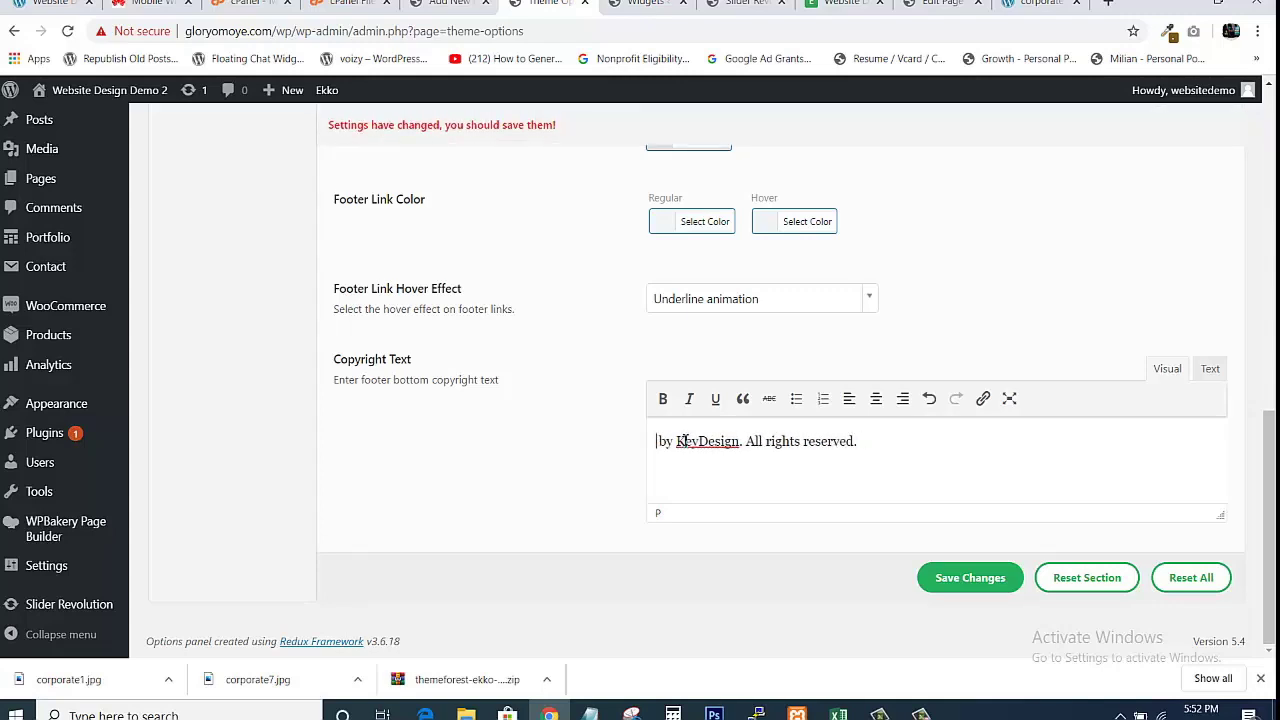
text(Glory)
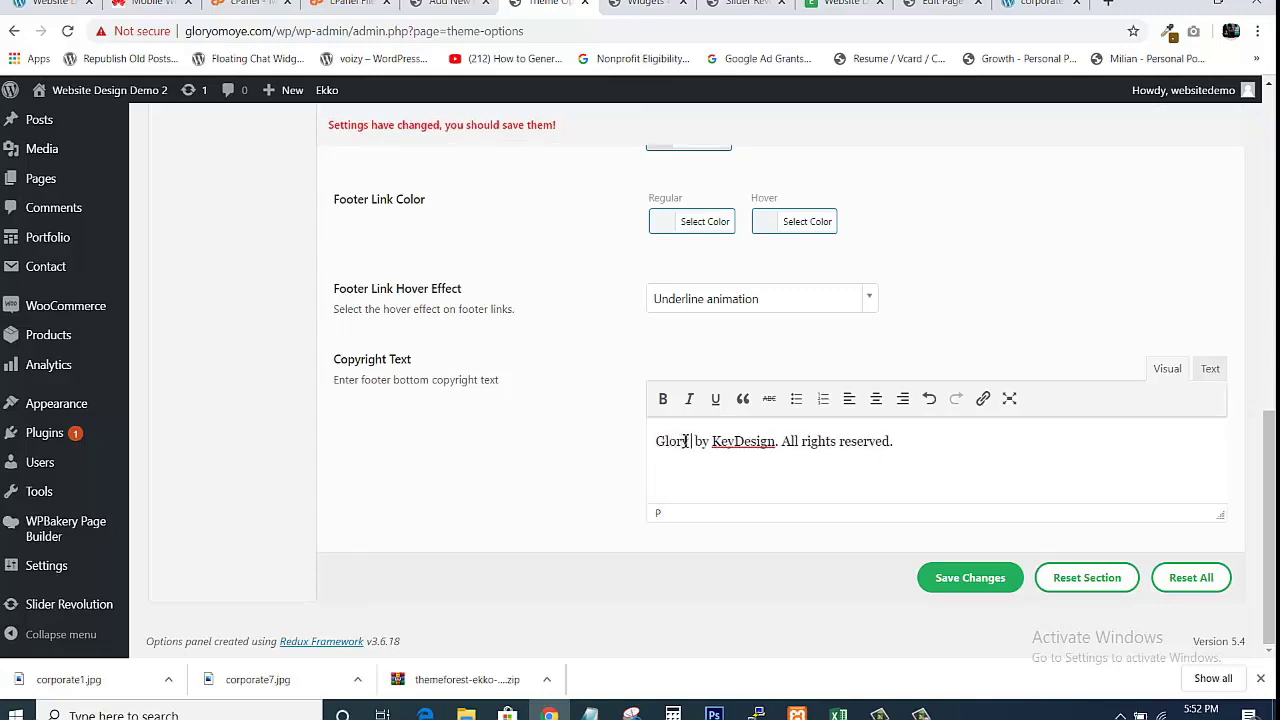
text( Conglom)
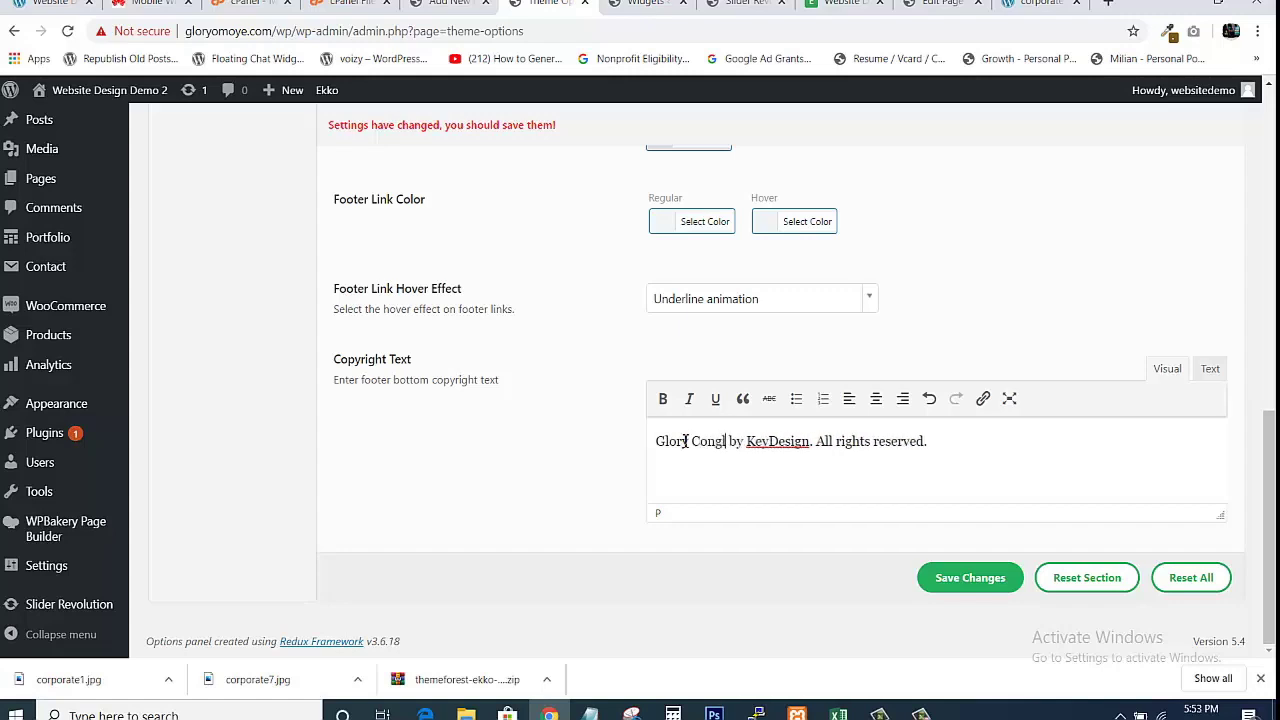
text(erate)
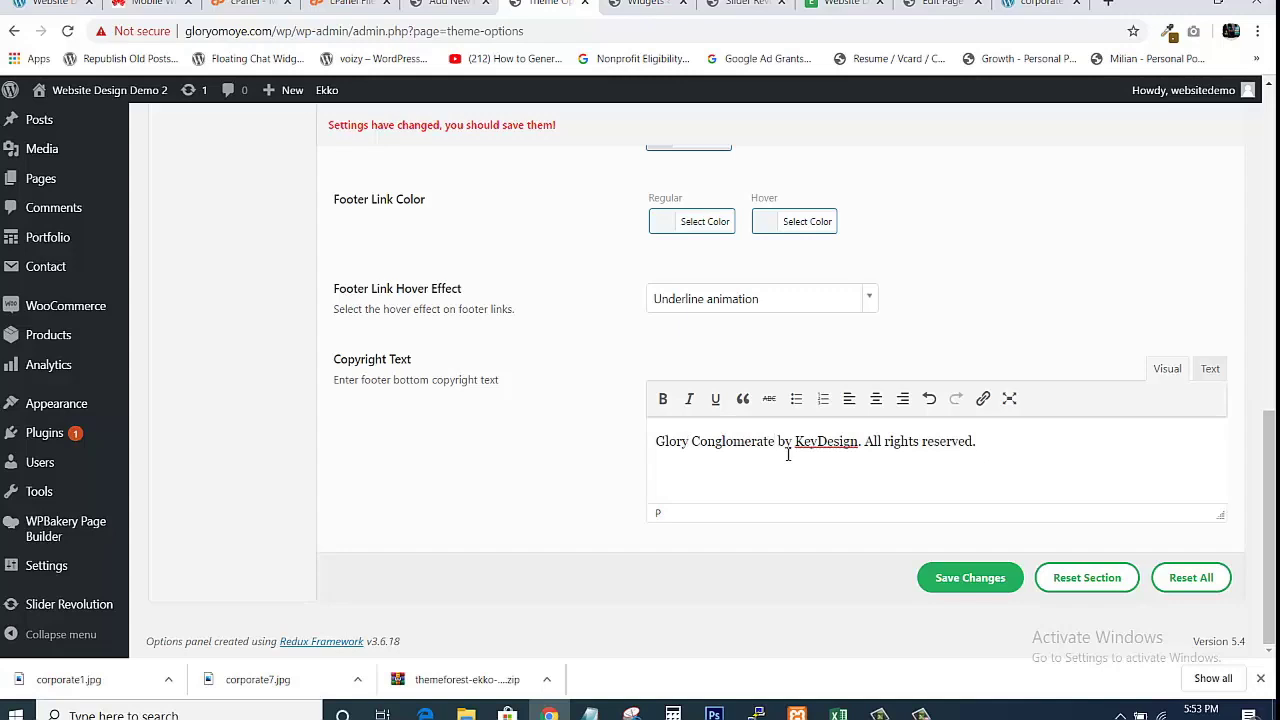
Replace the KeyDesign credit with the owner's name, save the theme options, and view the live site.
click(858, 441)
key(BackSpace)
key(BackSpace)
key(BackSpace)
key(BackSpace)
key(BackSpace)
key(BackSpace)
key(BackSpace)
key(BackSpace)
key(BackSpace)
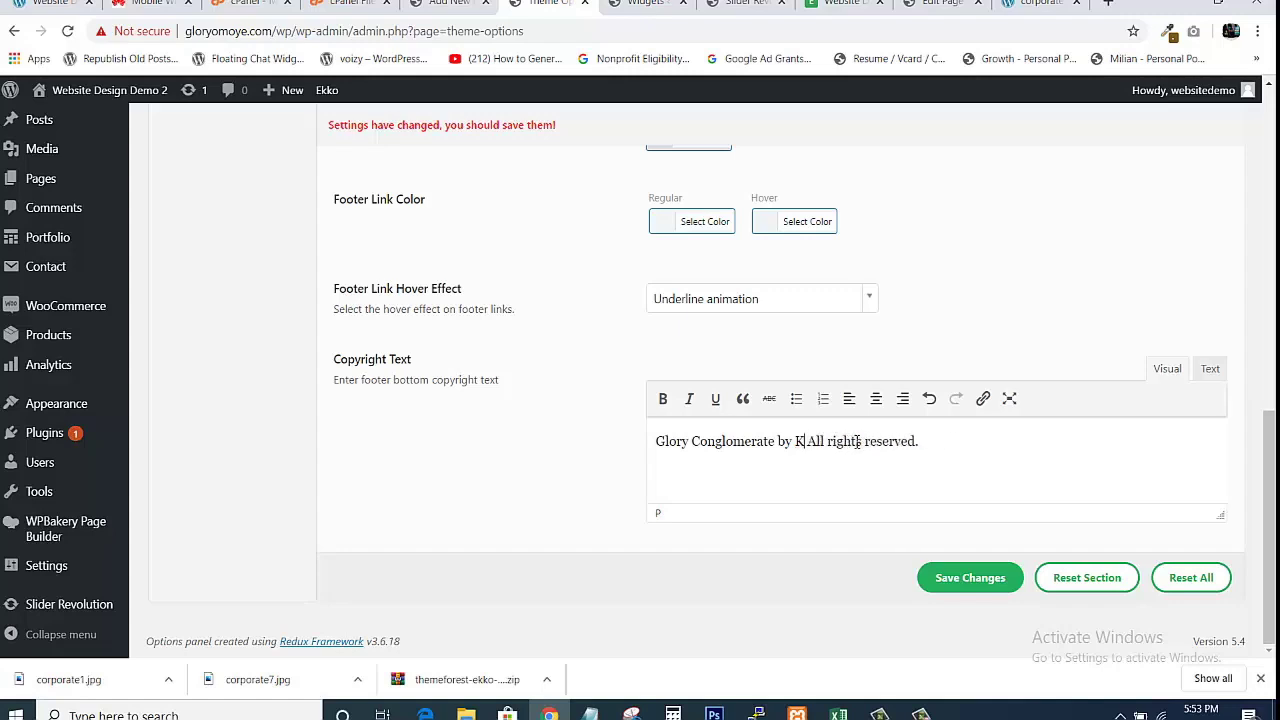
key(BackSpace)
text(Glory)
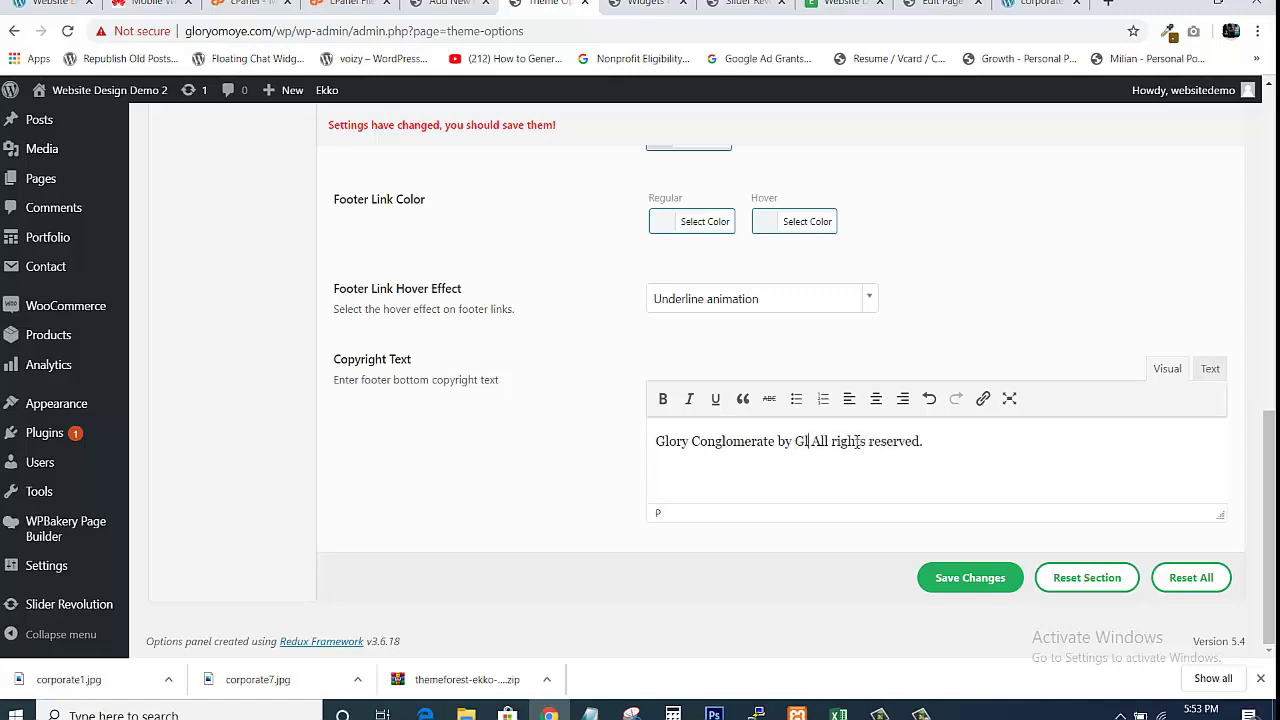
text( Omoye)
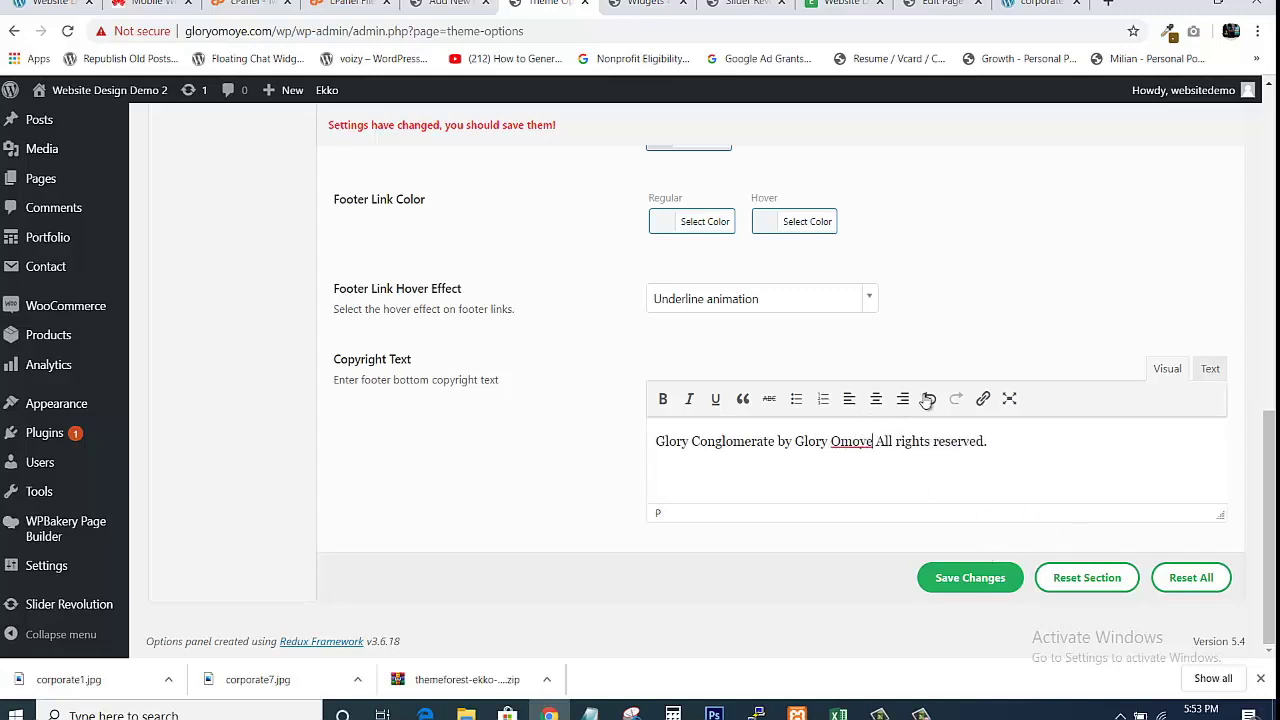
click(953, 566)
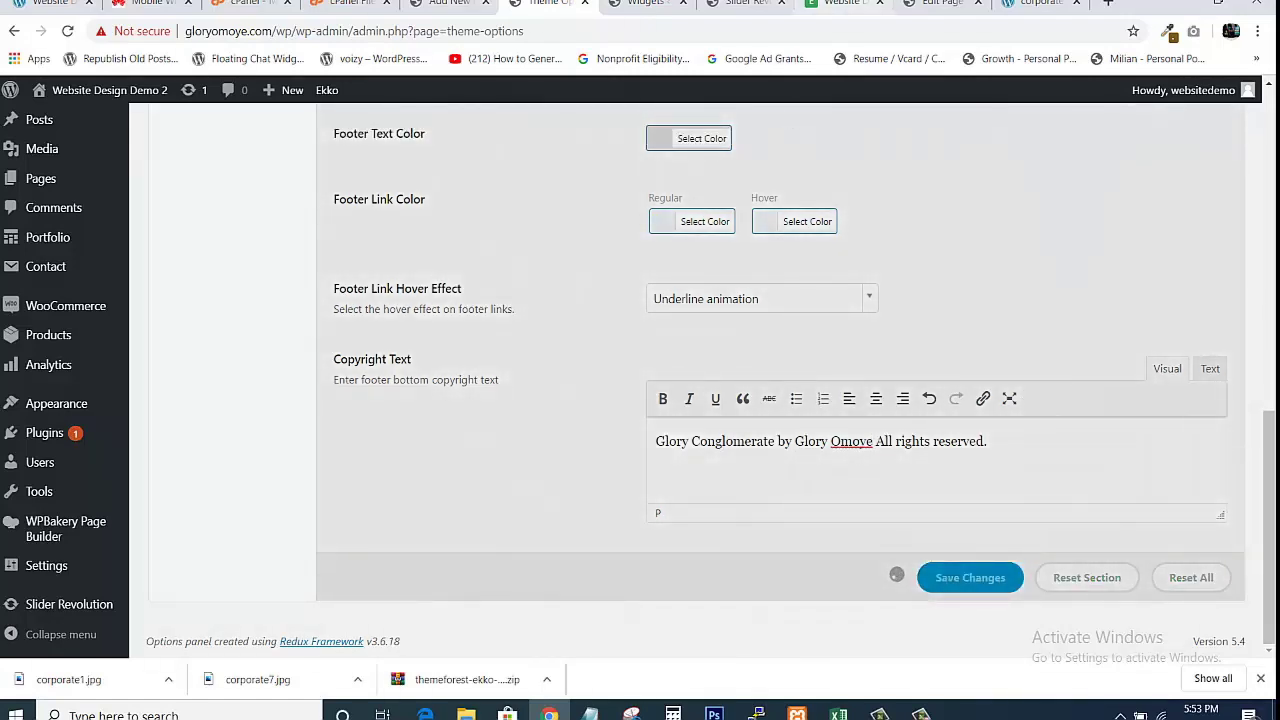
click(840, 4)
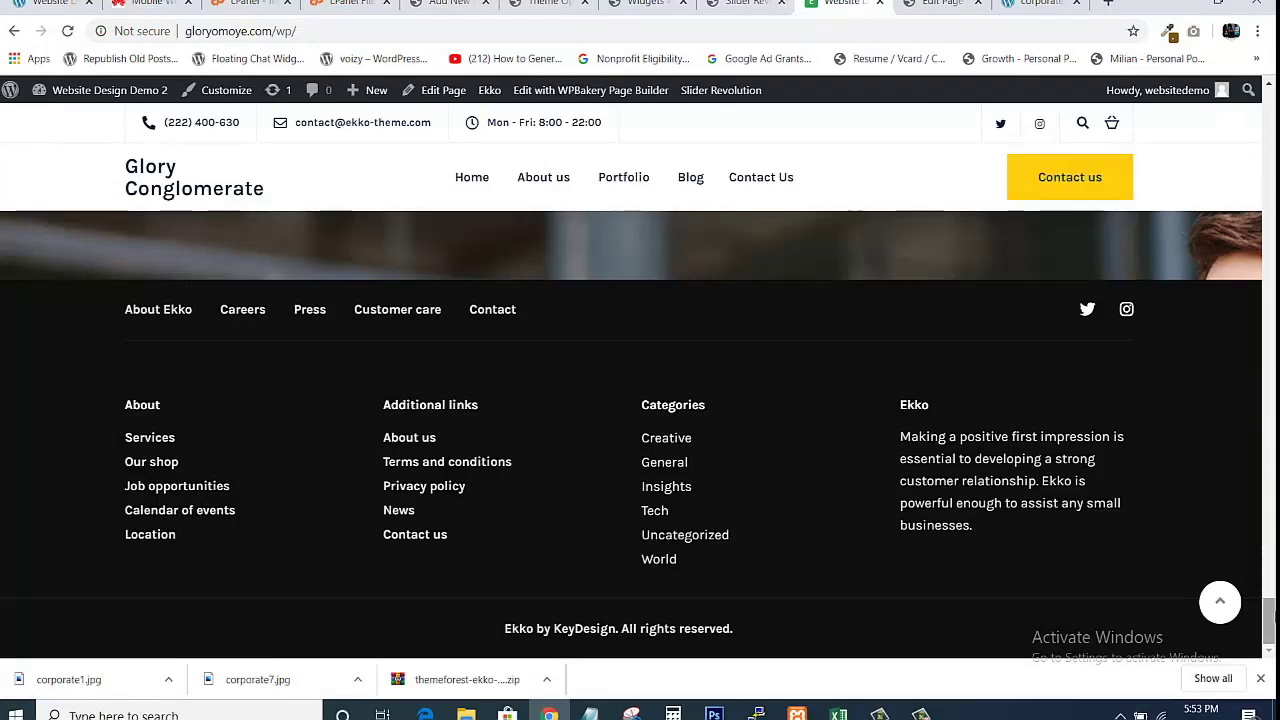
drag(1268, 612, 1272, 95)
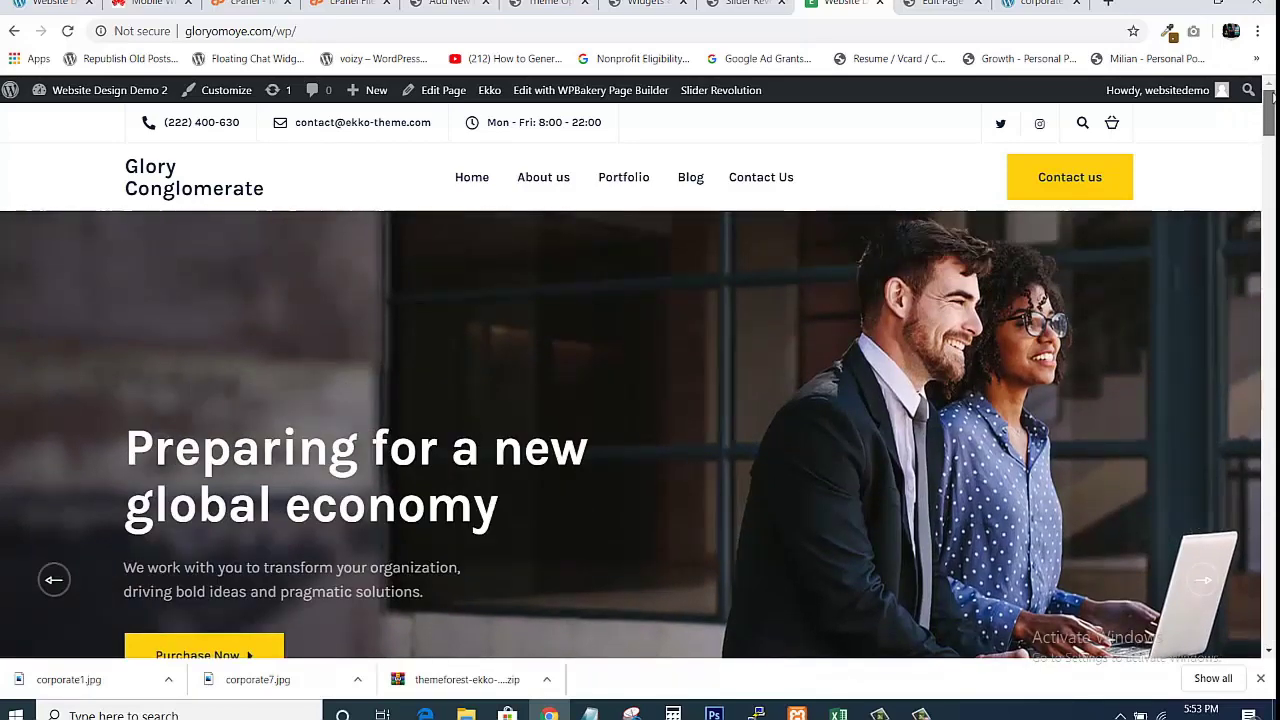
drag(1272, 95, 1272, 128)
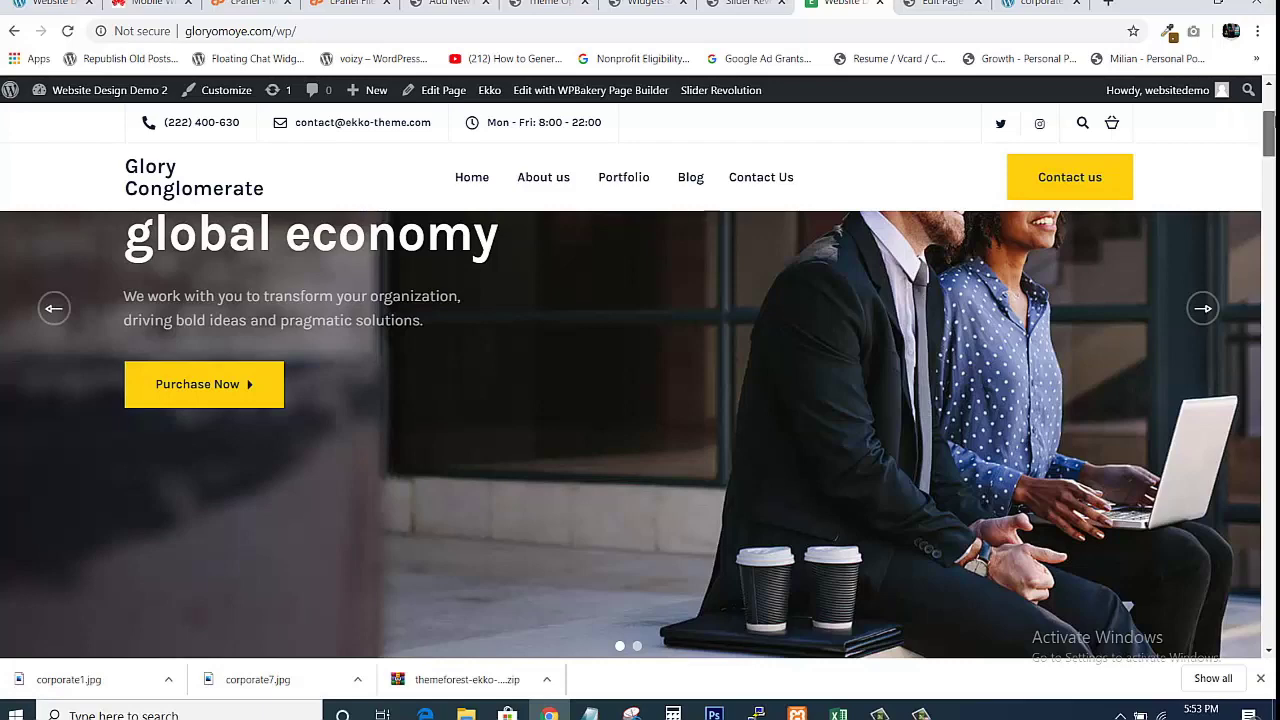
scroll(631, 436, up, 3)
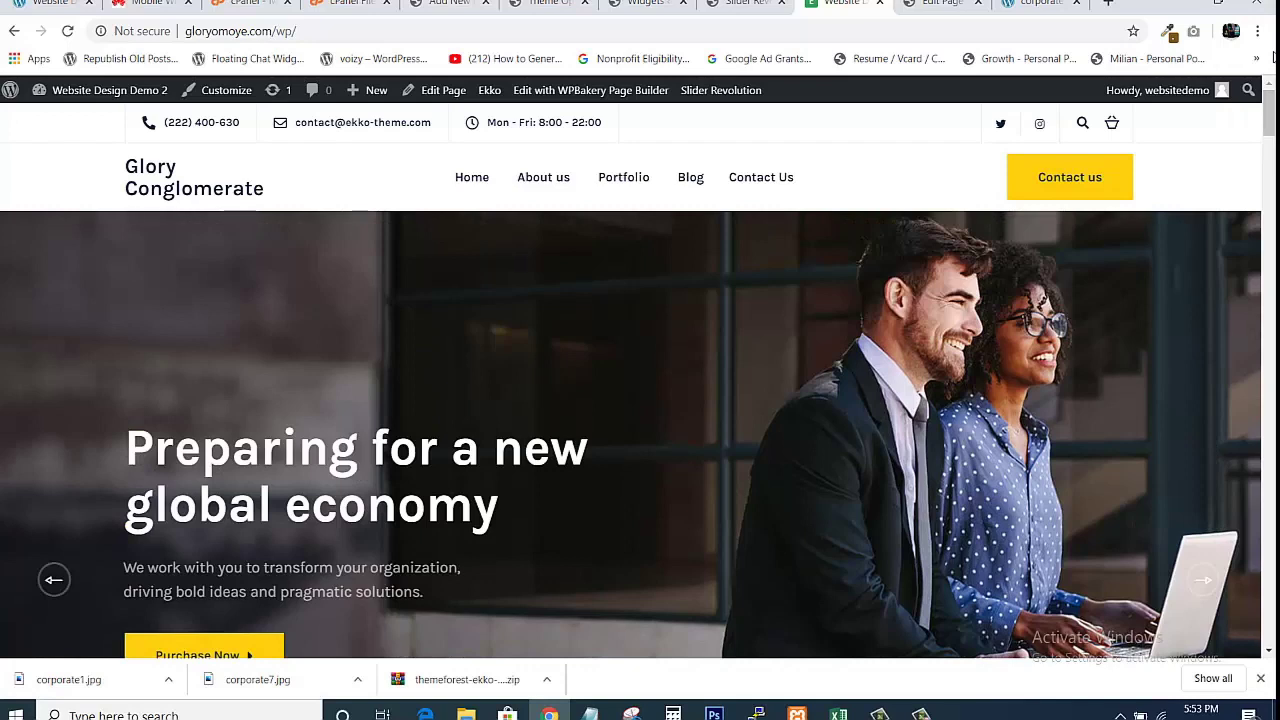